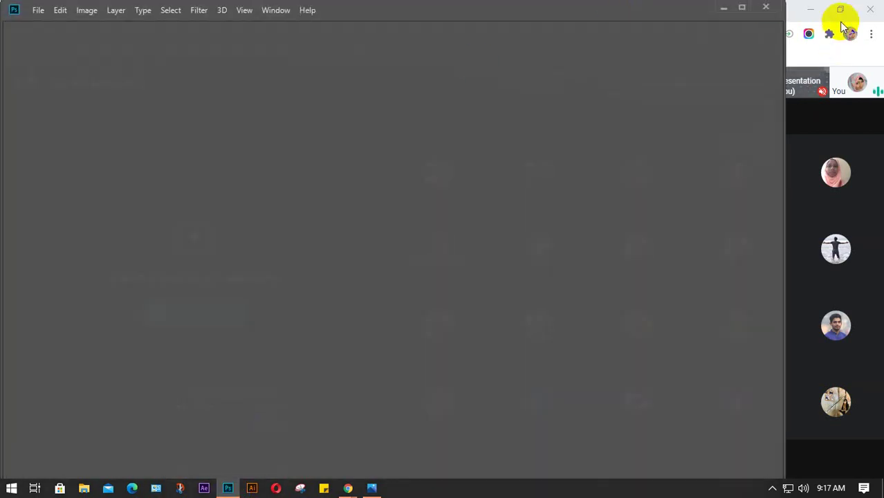
Bring Photoshop forward and create a white 7×5 in, 300 ppi document named 'class 21'.
click(842, 9)
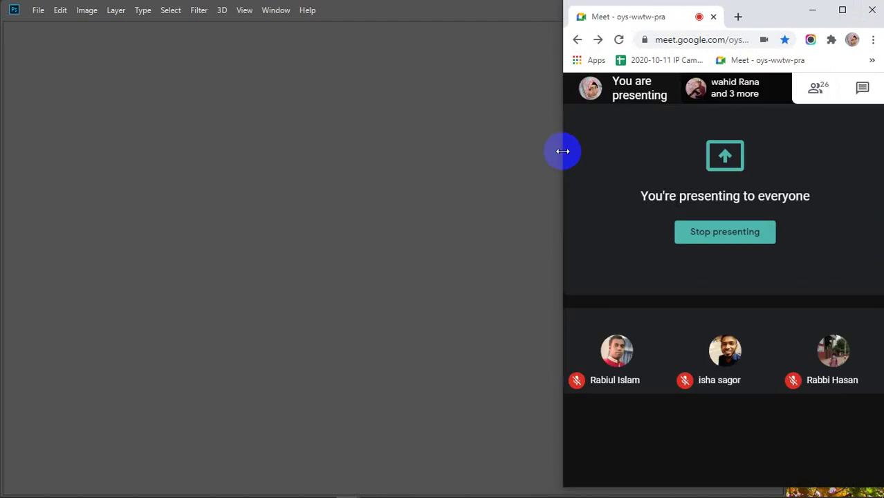
click(394, 71)
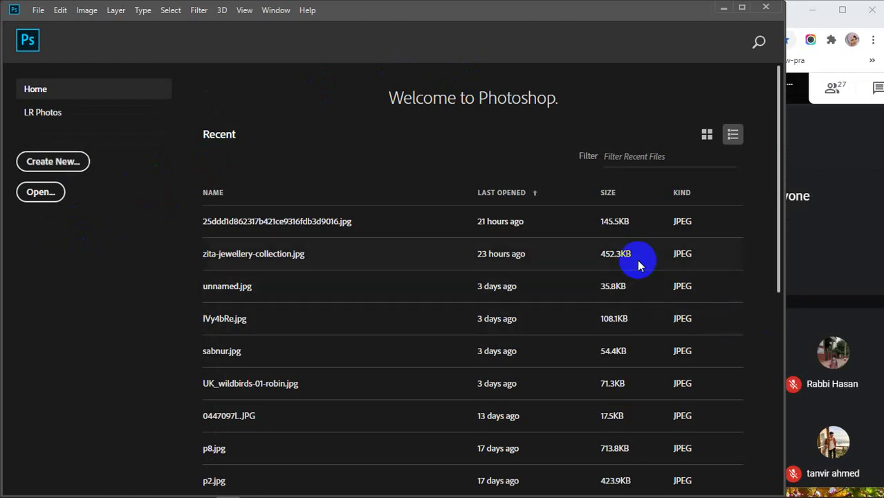
key(ctrl+n)
drag(674, 111, 604, 119)
text(class)
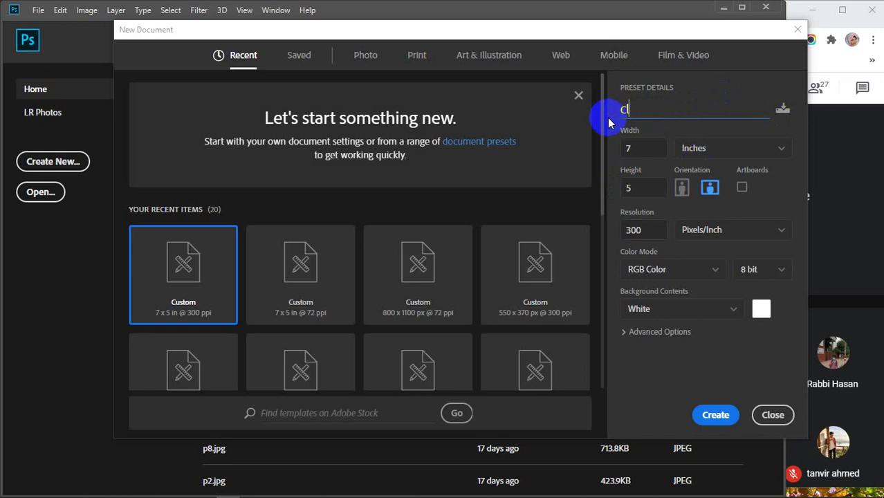
text( 21)
key(Return)
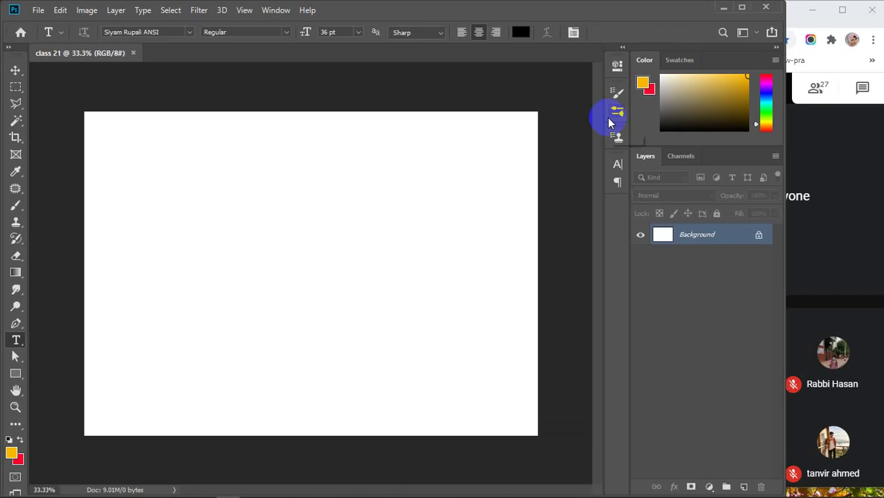
Select the Art History Brush Tool and resize the meeting window, keeping Photoshop in front.
click(10, 239)
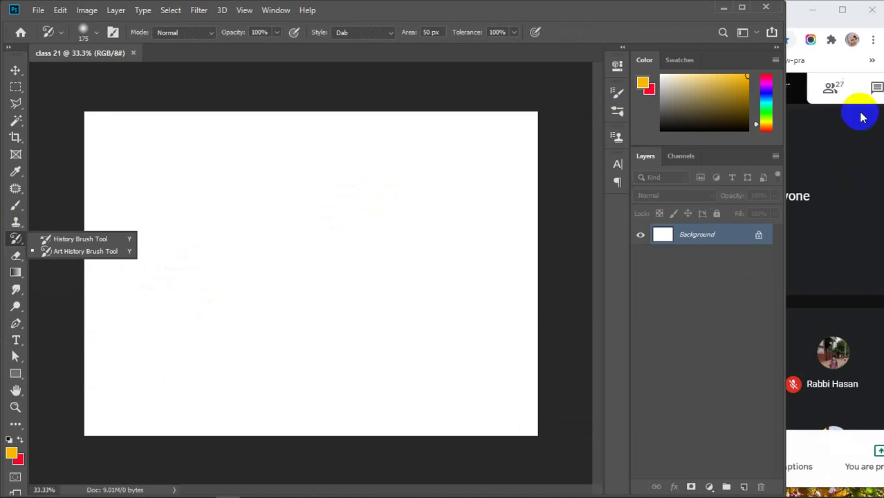
click(843, 9)
click(843, 9)
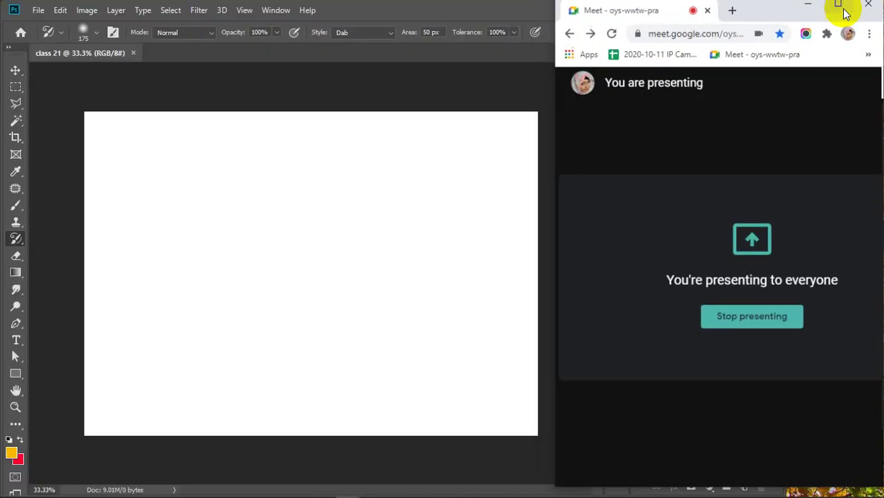
drag(561, 122, 585, 156)
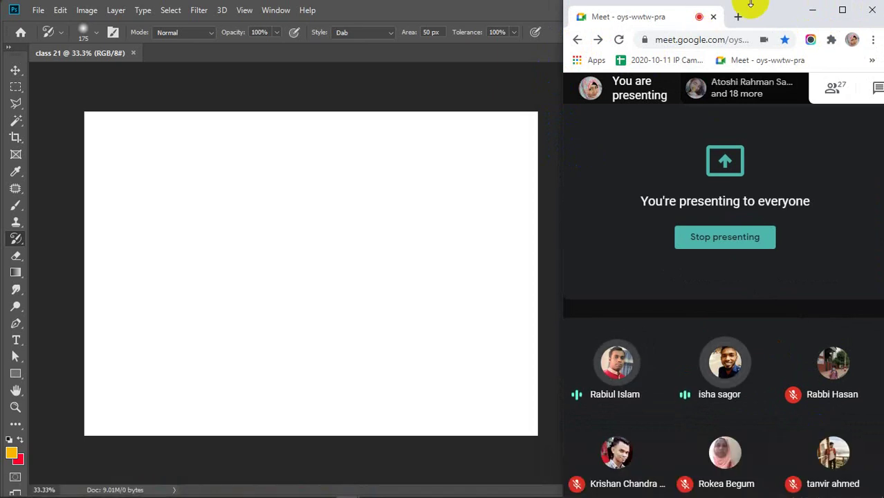
click(495, 73)
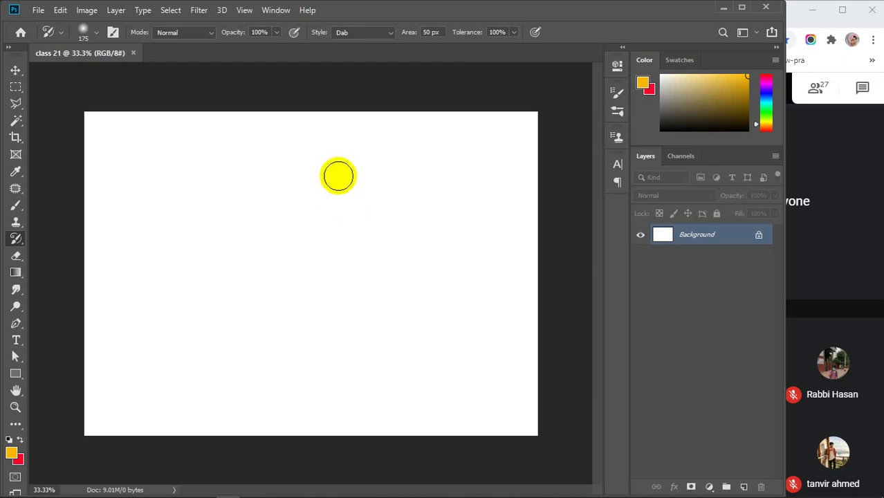
Paint a test stroke on the blank canvas and look through the File menu and history brush variants.
click(39, 10)
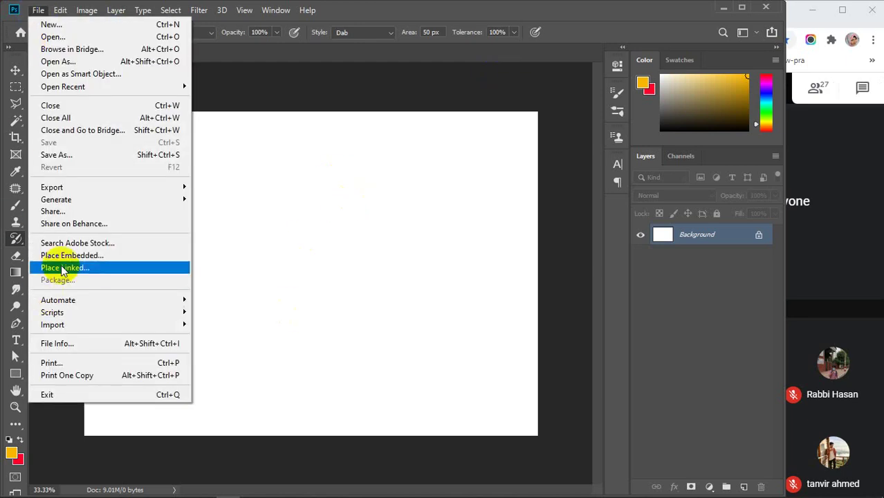
click(38, 10)
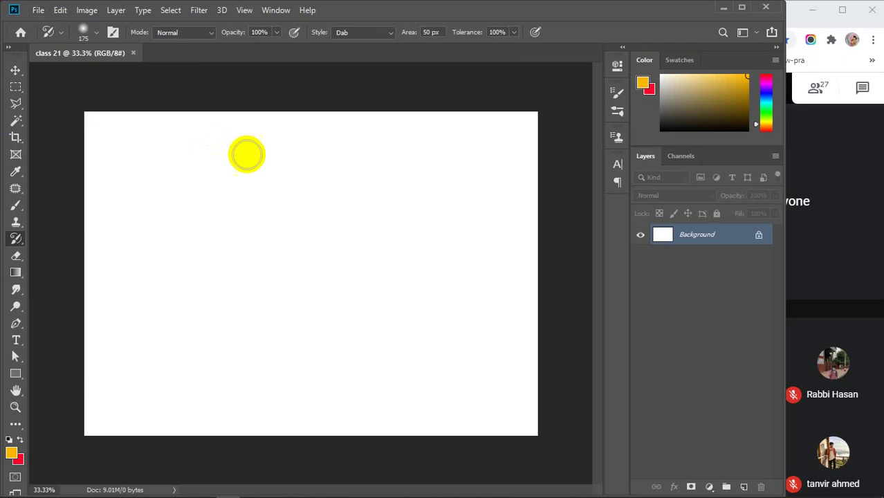
click(293, 154)
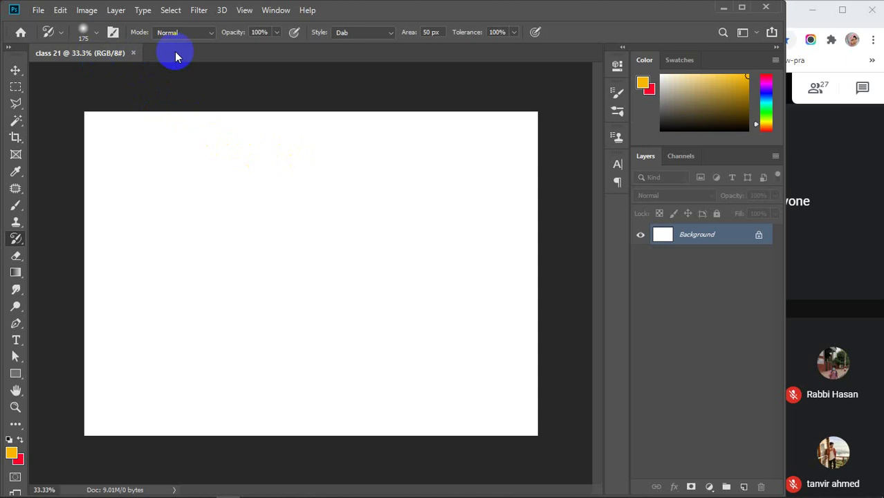
click(38, 9)
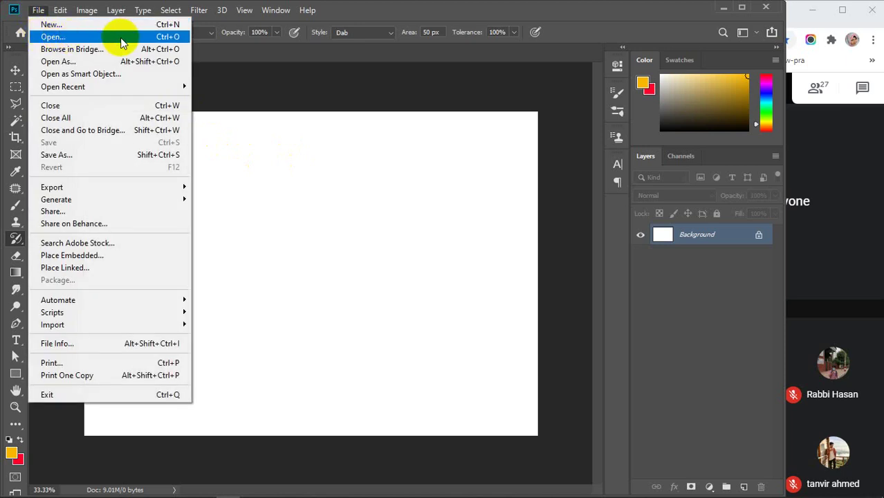
click(37, 11)
right_click(15, 239)
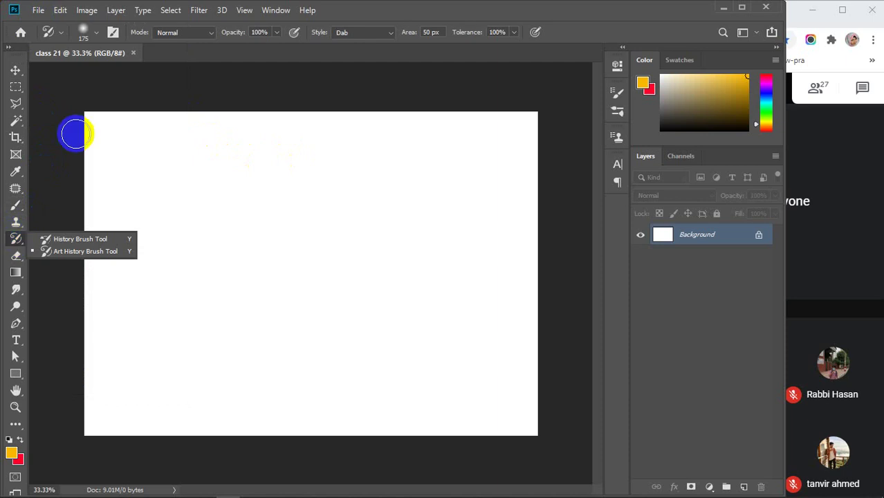
click(67, 57)
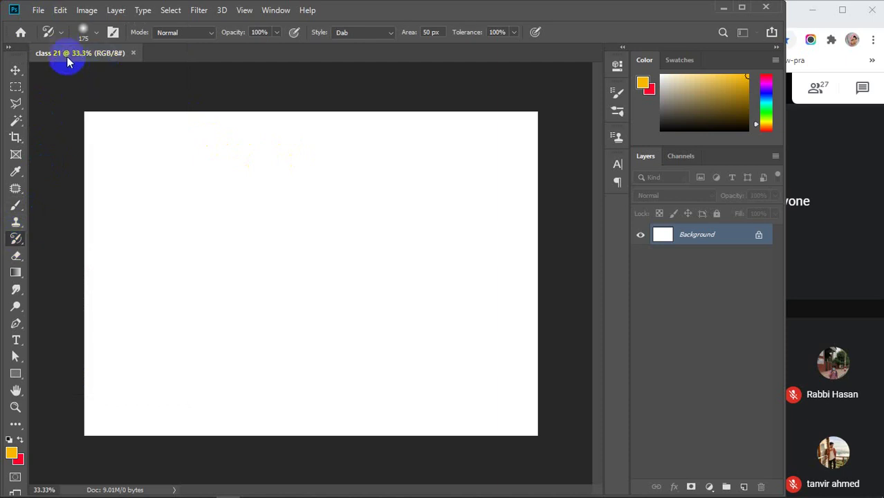
Switch to the Move tool with V and open File Explorer at Quick access.
key(v)
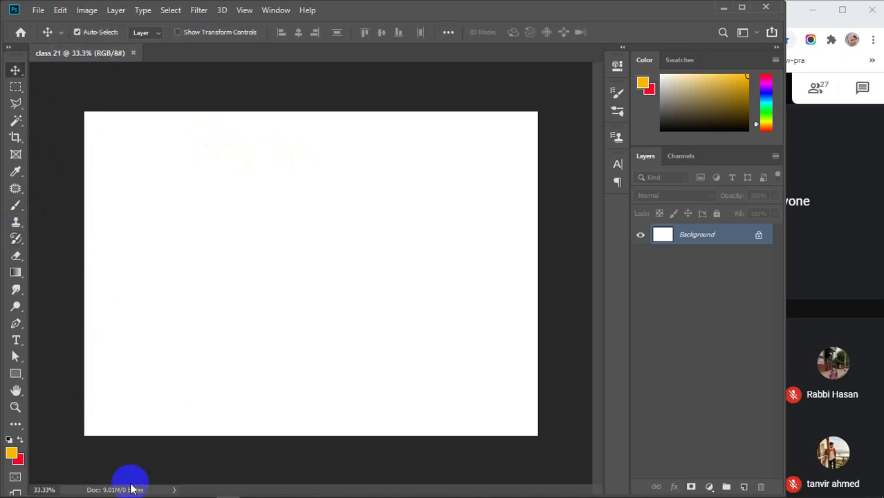
mouse_move(159, 489)
click(85, 489)
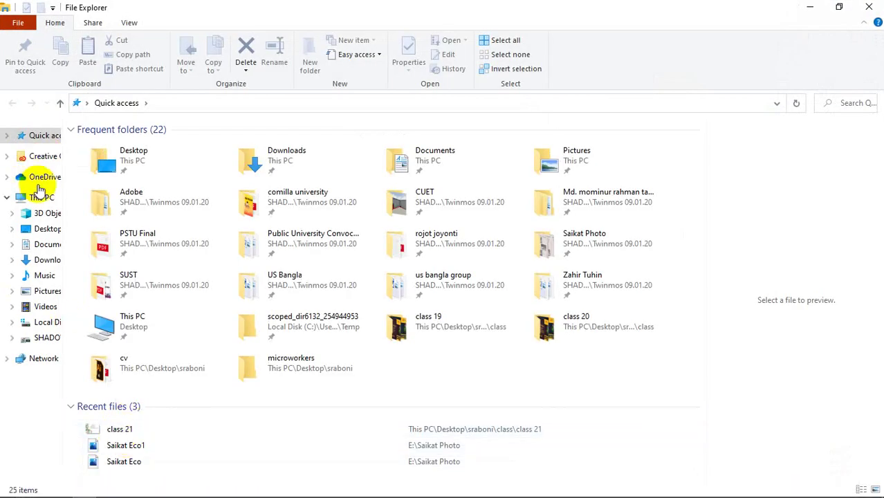
View the Desktop folder in File Explorer, then minimize the window.
click(41, 229)
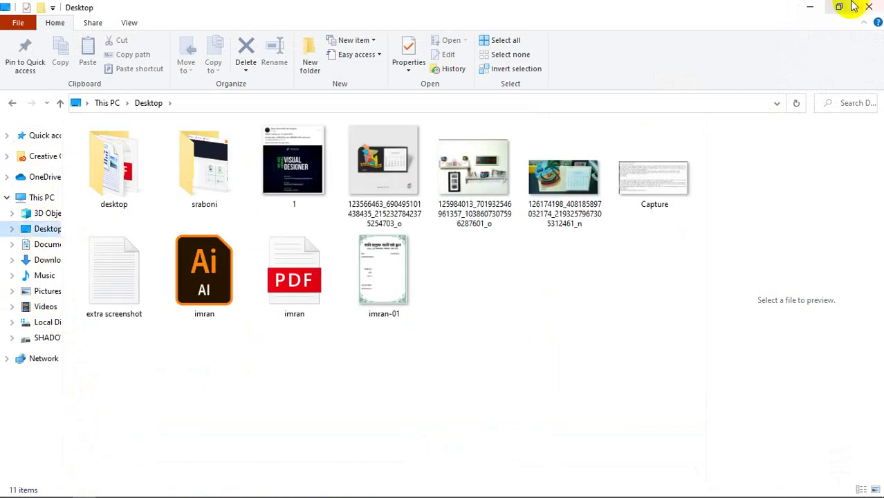
click(809, 7)
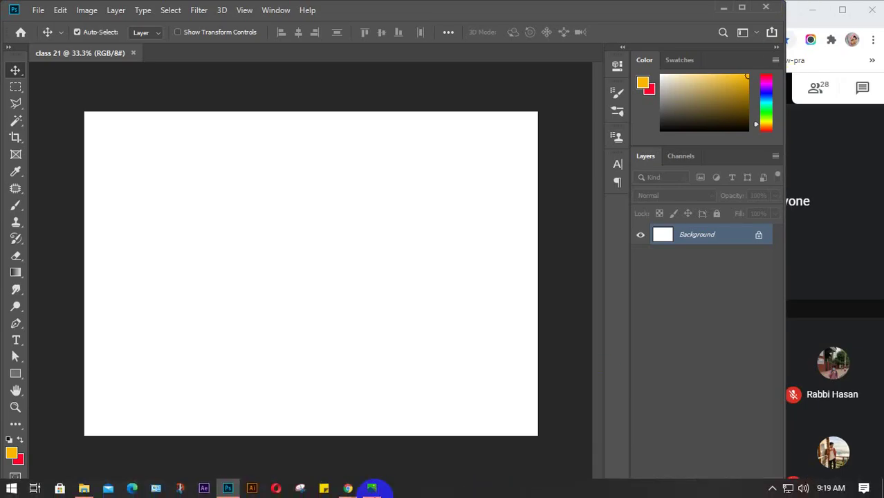
Pull a new Chrome tab into its own window and widen it over Photoshop.
mouse_move(343, 490)
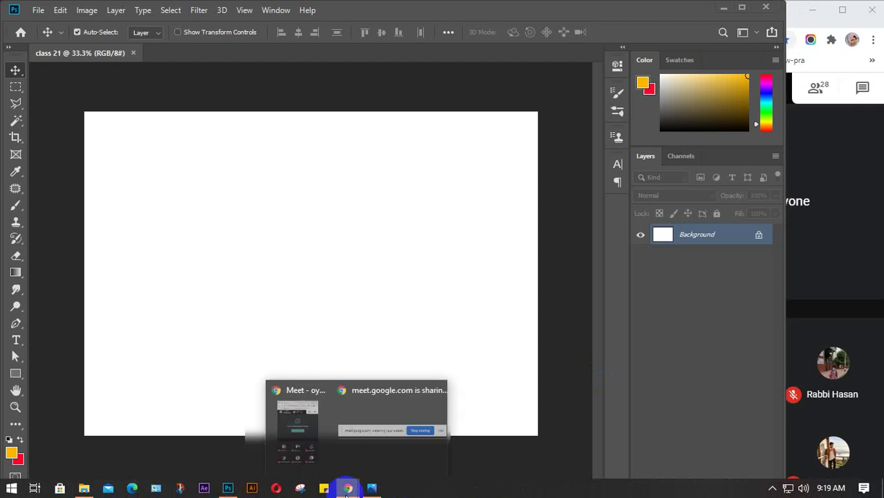
click(281, 429)
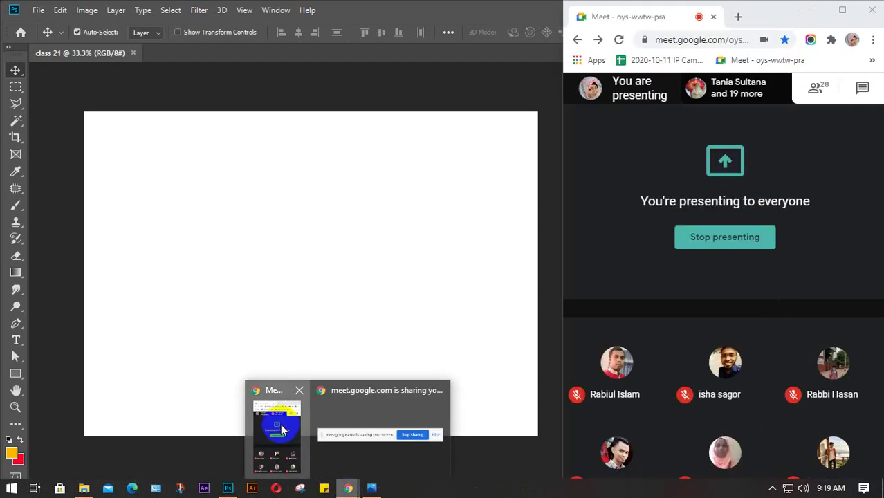
click(737, 16)
drag(692, 27, 72, 16)
drag(323, 146, 737, 171)
Search Google for 'butterfly' and browse the image results.
click(104, 39)
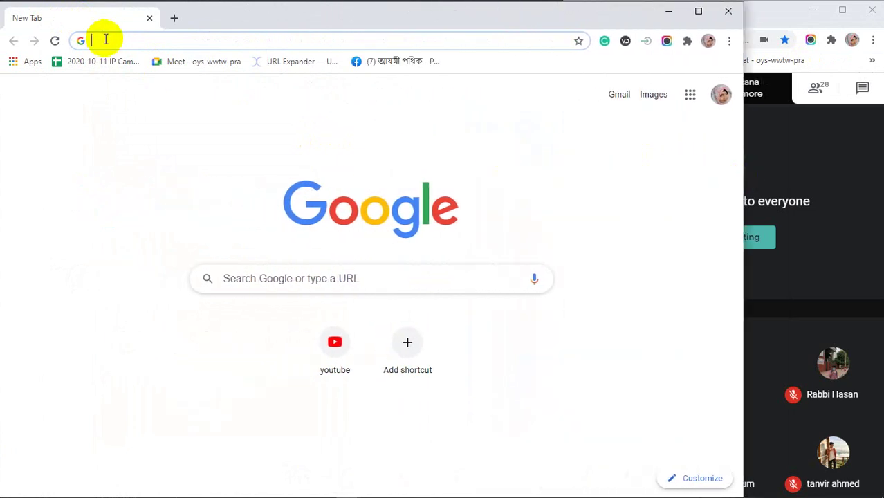
text(bu)
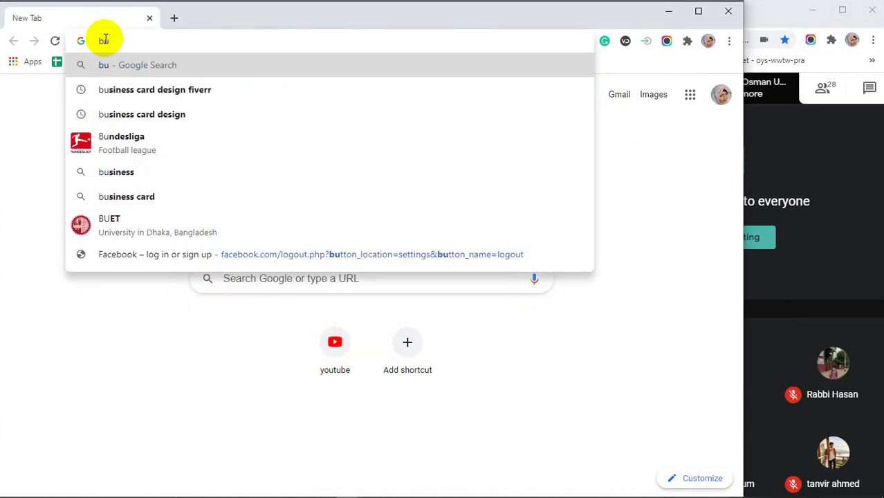
text(tterfly)
key(Return)
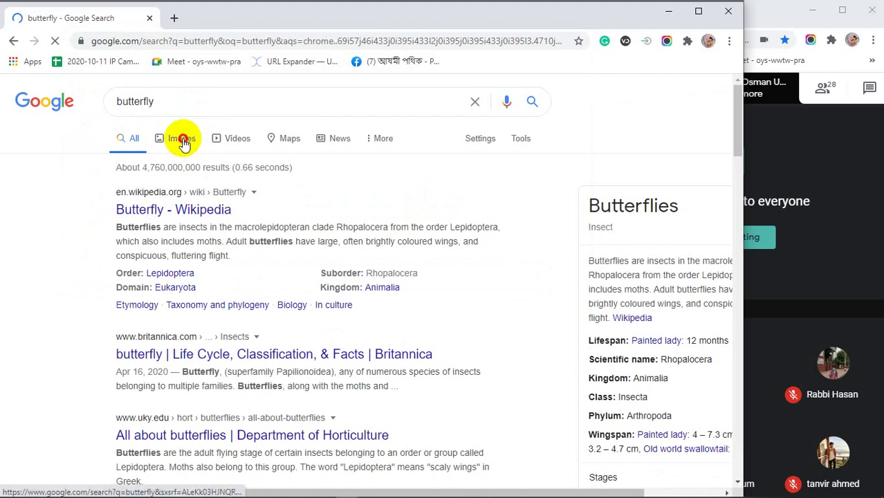
click(182, 139)
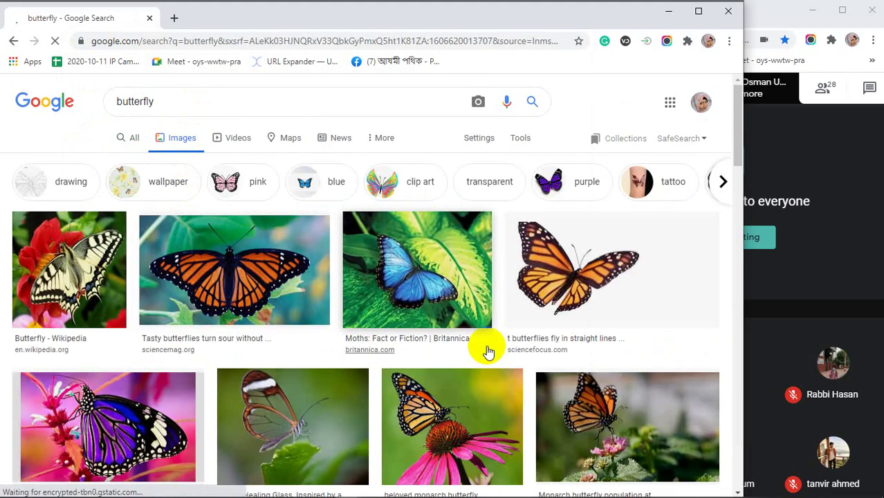
click(228, 320)
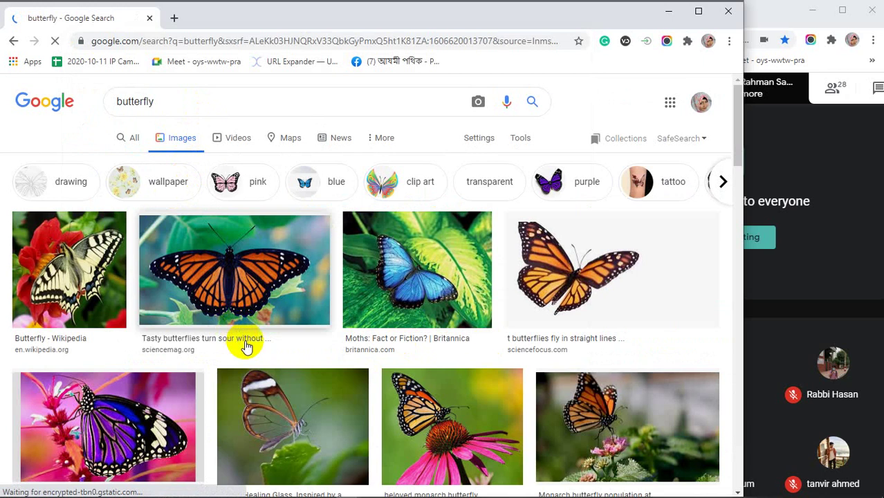
scroll(359, 357, down, 3)
scroll(369, 353, up, 4)
Save the Britannica blue butterfly image as butterfly-moth-blue-Lepidoptera-insect.jpg to the Desktop, then minimize Chrome.
click(409, 238)
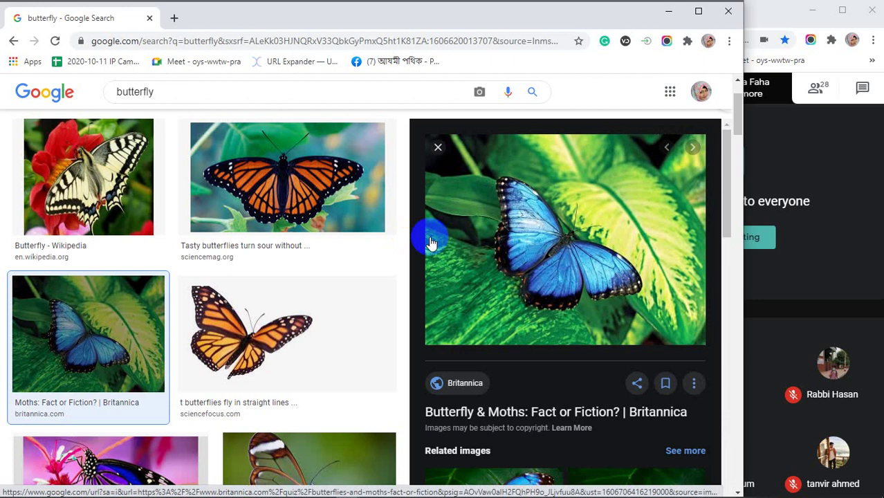
scroll(473, 233, down, 2)
scroll(642, 249, up, 2)
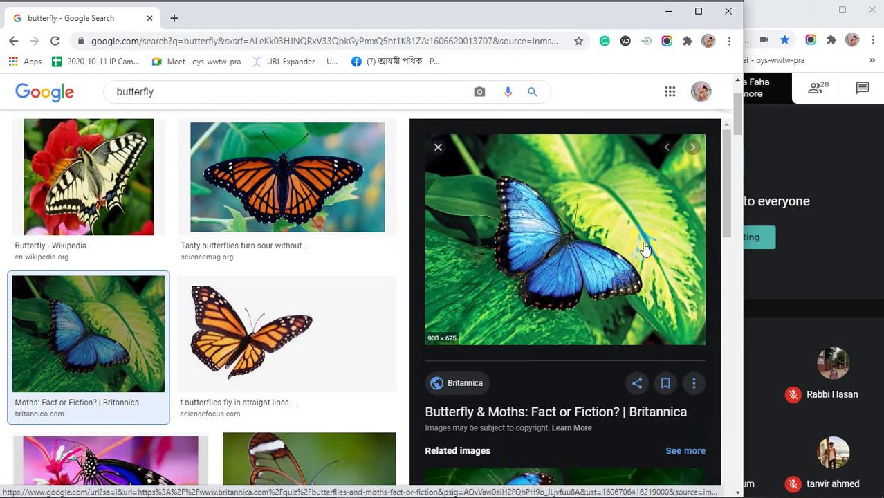
right_click(522, 234)
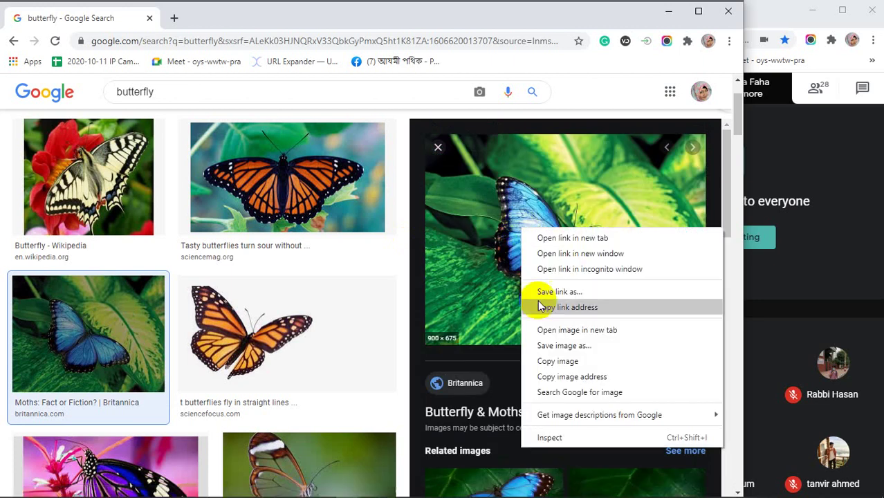
click(553, 342)
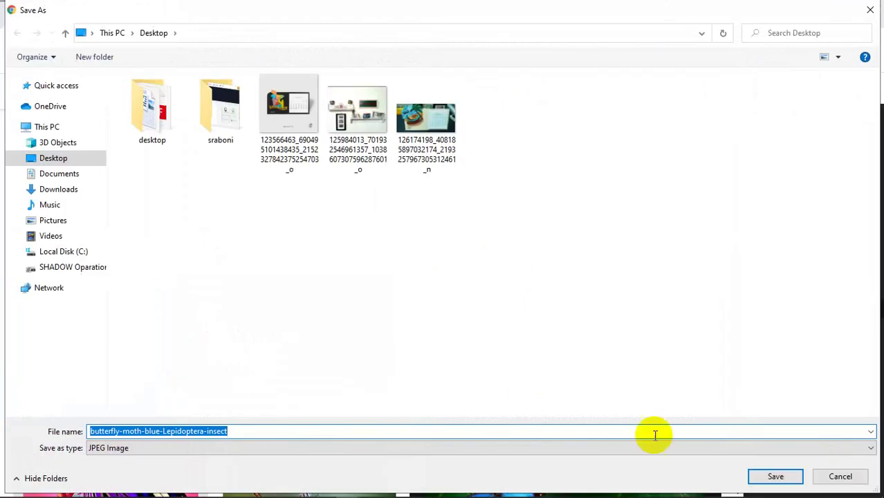
click(761, 478)
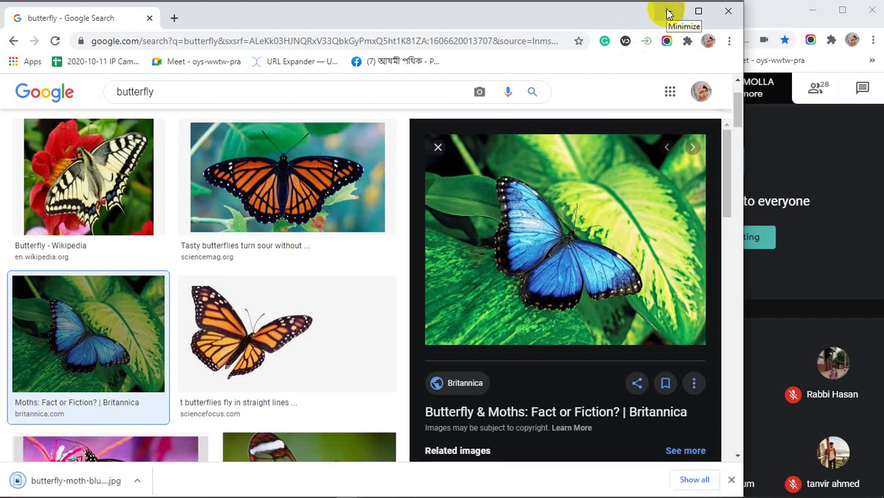
click(669, 14)
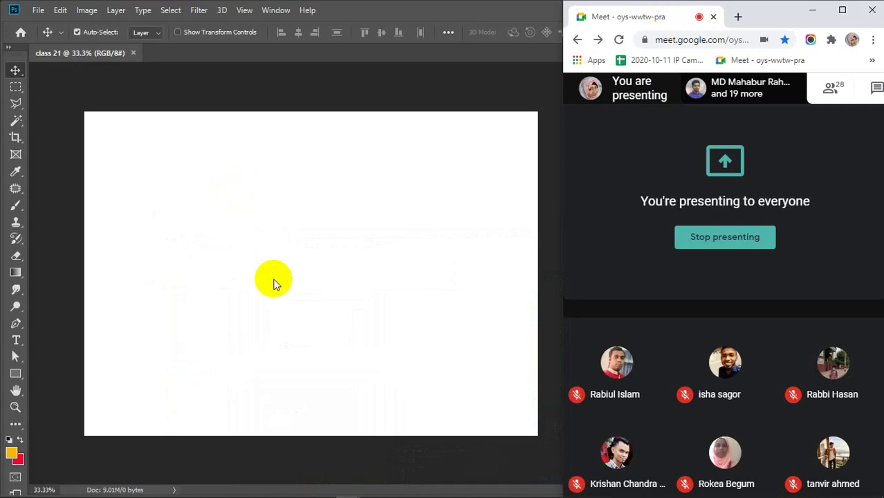
Drag butterfly-moth-blue-Lepidoptera-insect.jpg from the Desktop folder onto the class 21 canvas and commit the placement.
click(190, 141)
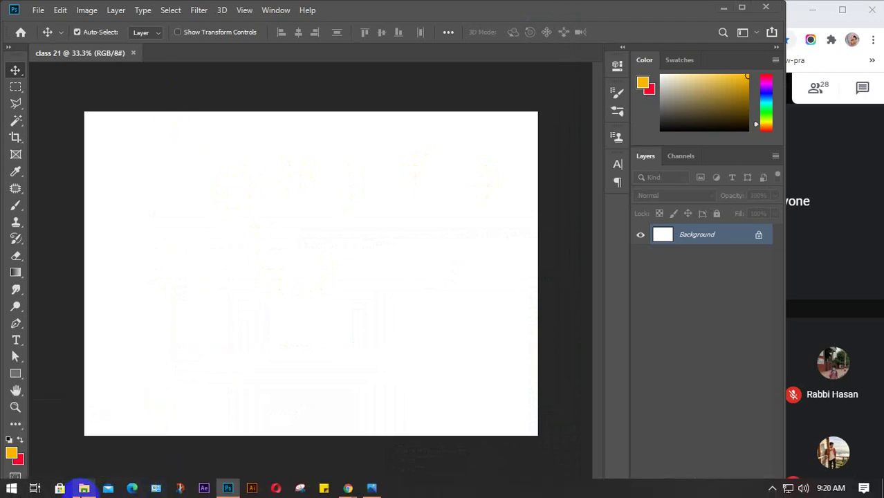
click(84, 489)
click(462, 274)
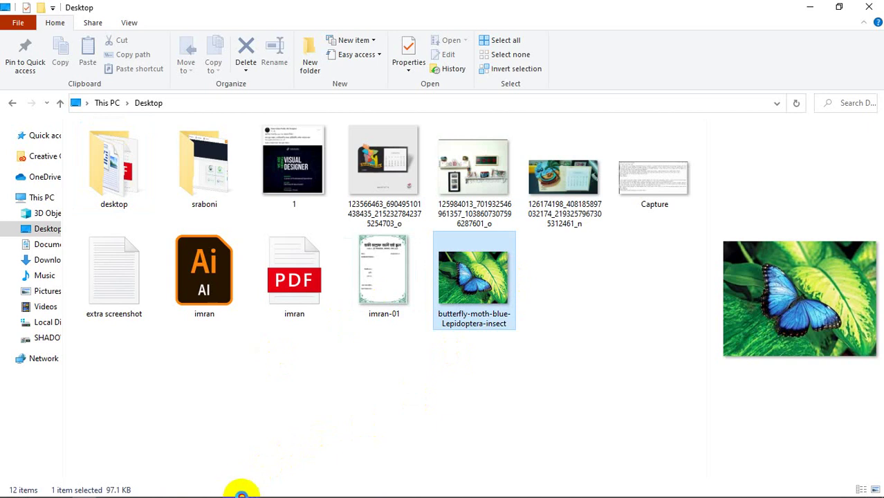
drag(241, 493, 291, 325)
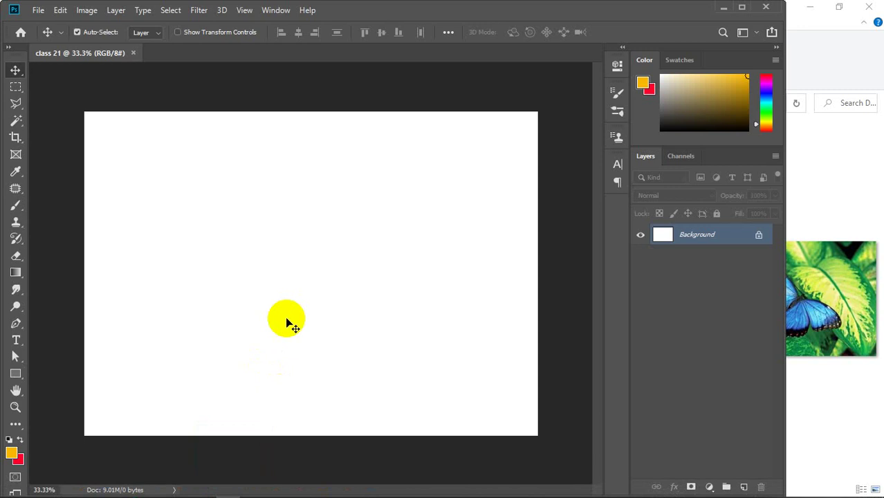
drag(290, 326, 287, 322)
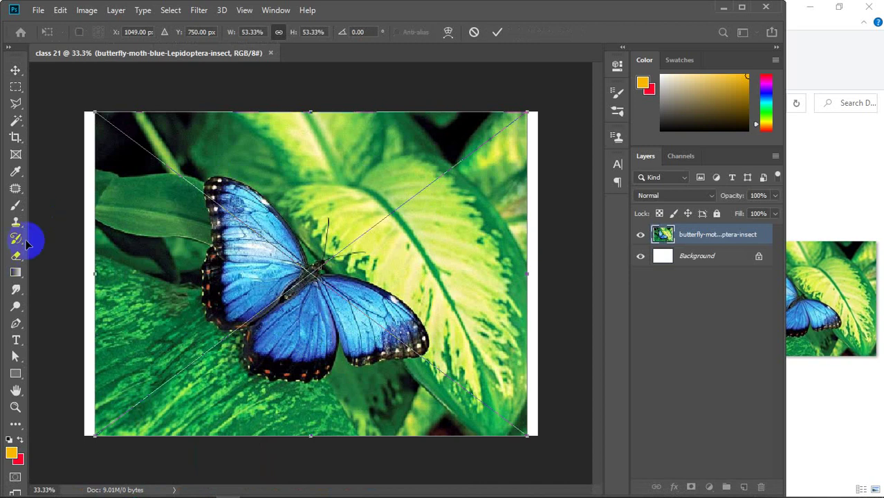
click(496, 33)
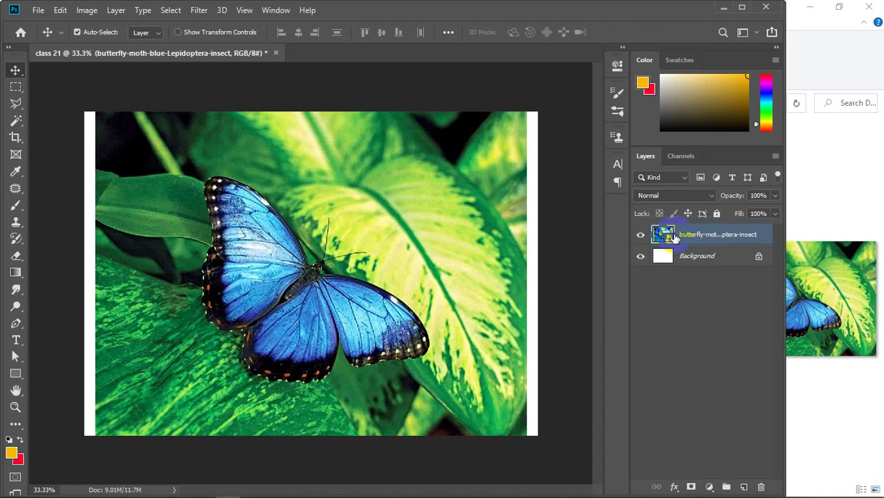
Rasterize the butterfly layer, then try Art History Brush strokes around the butterfly and undo them.
right_click(723, 236)
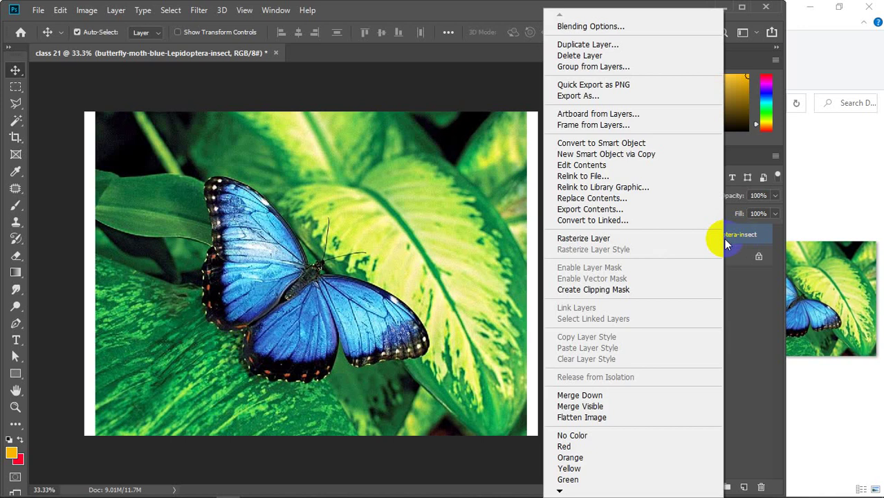
click(639, 237)
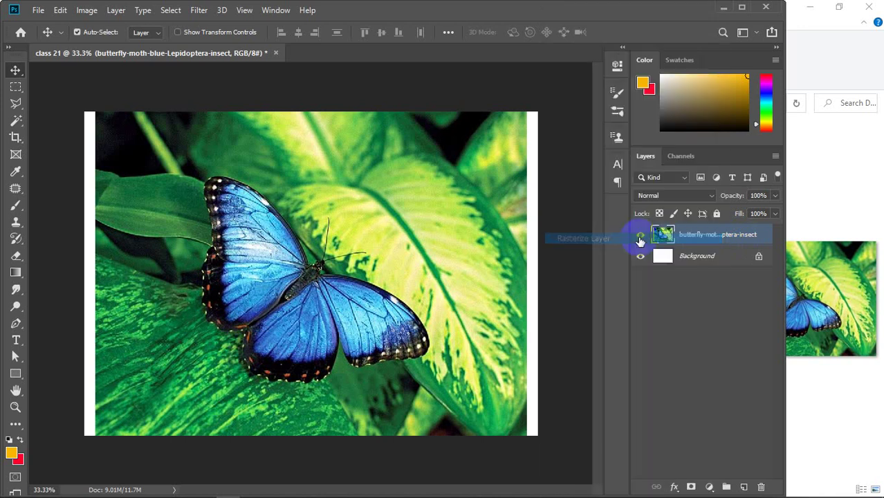
click(16, 239)
click(59, 250)
click(269, 233)
mouse_move(269, 232)
mouse_down()
mouse_move(250, 261)
mouse_move(308, 363)
mouse_move(252, 388)
mouse_move(277, 177)
mouse_move(344, 319)
mouse_move(232, 328)
mouse_up()
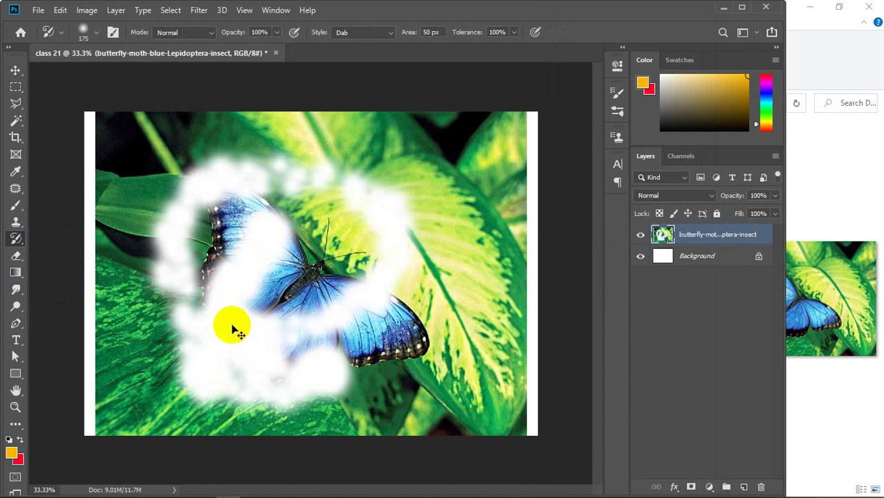
key(ctrl+z)
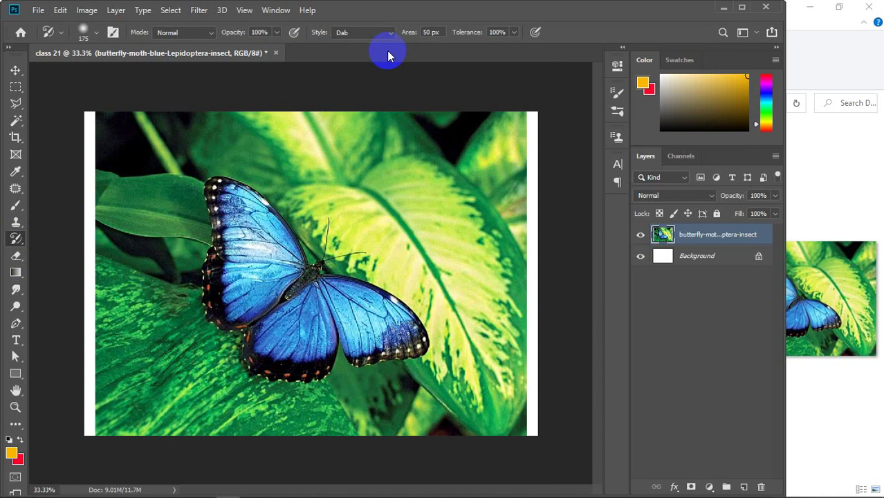
Open butterfly-moth-blue-Lepidoptera-insect.jpg through File > Open and unlock its Background into Layer 0.
click(38, 10)
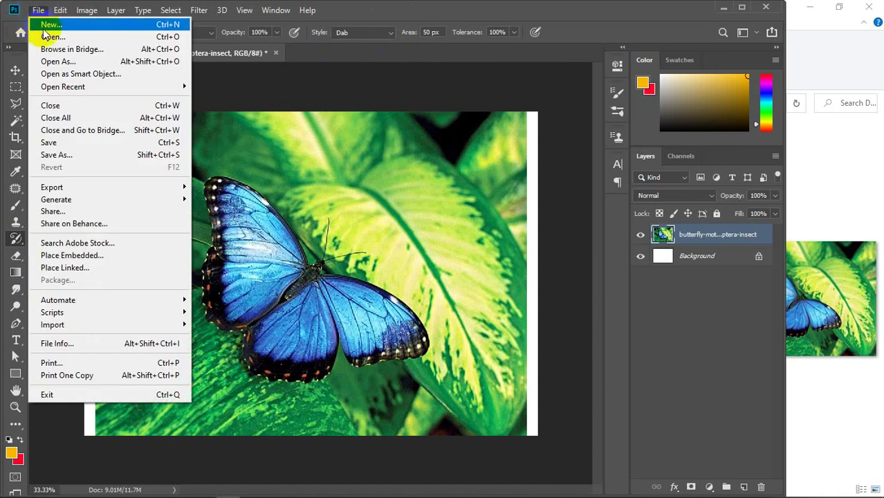
click(50, 36)
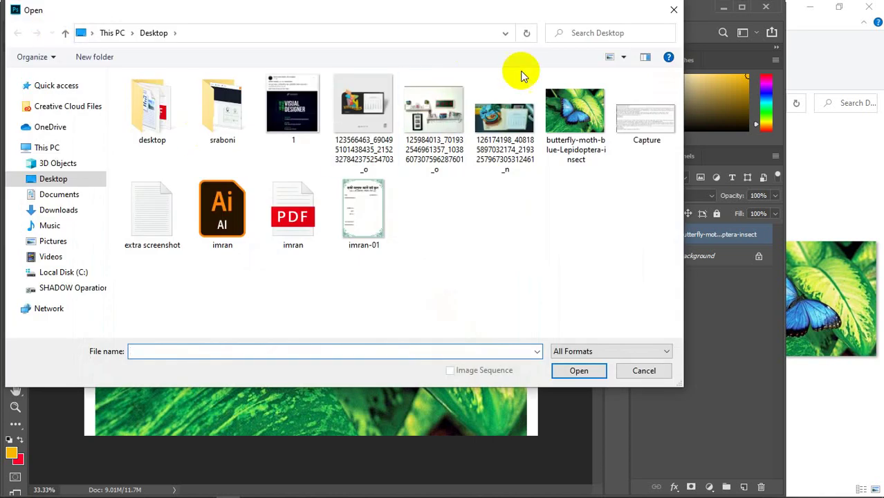
click(579, 371)
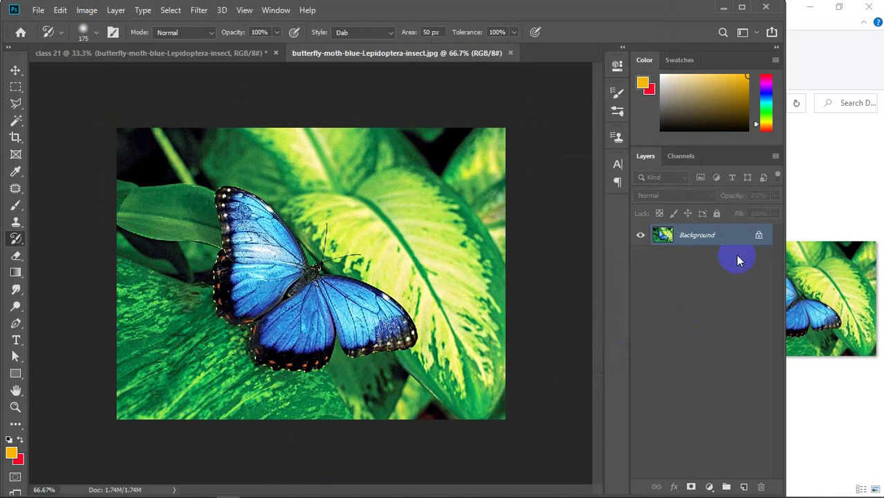
click(759, 238)
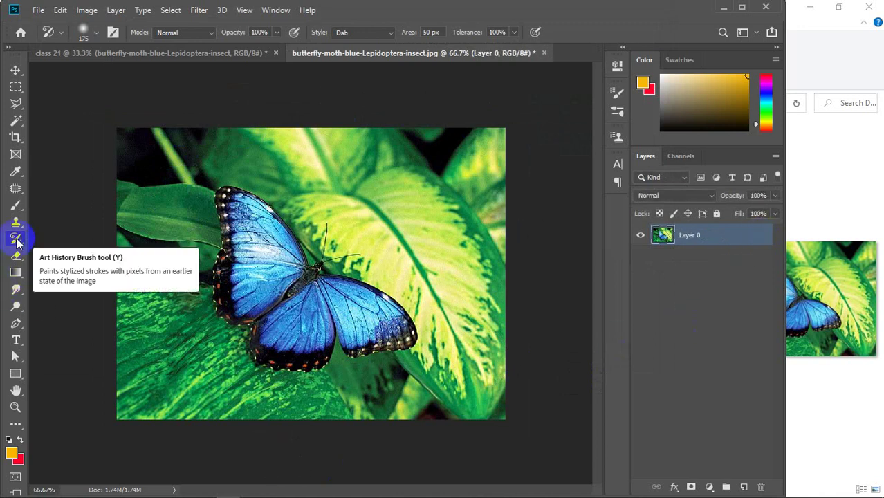
Desaturate the butterfly photo with Shift+Ctrl+U, reduce the brush to size 90, and pick the History Brush.
click(510, 325)
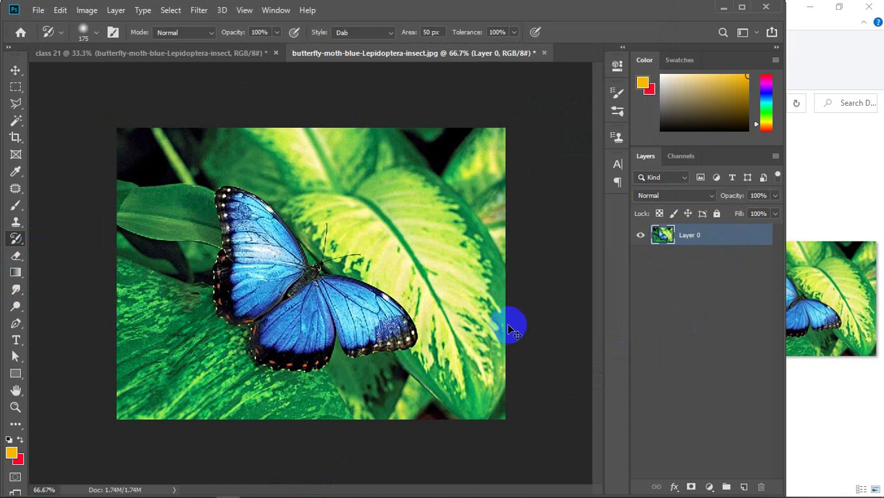
key(ctrl+shift+u)
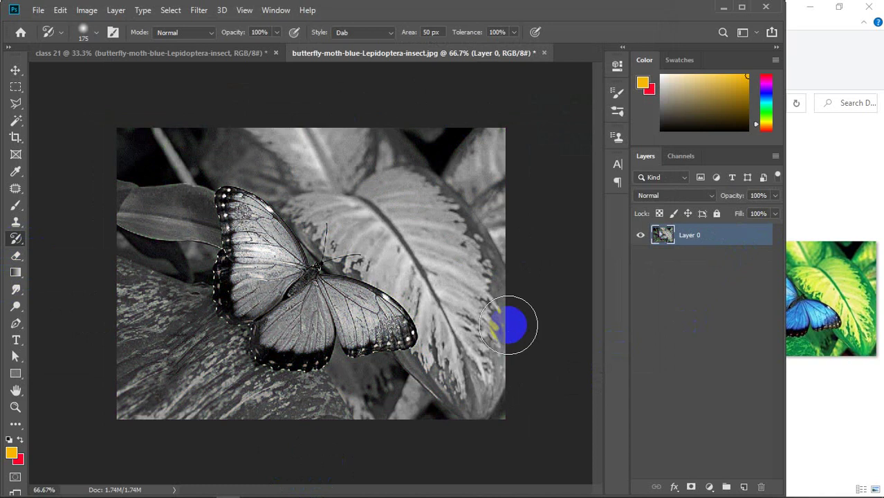
key(bracketleft)
key(bracketleft)
key(bracketleft)
key(bracketleft)
click(15, 241)
drag(15, 245, 62, 247)
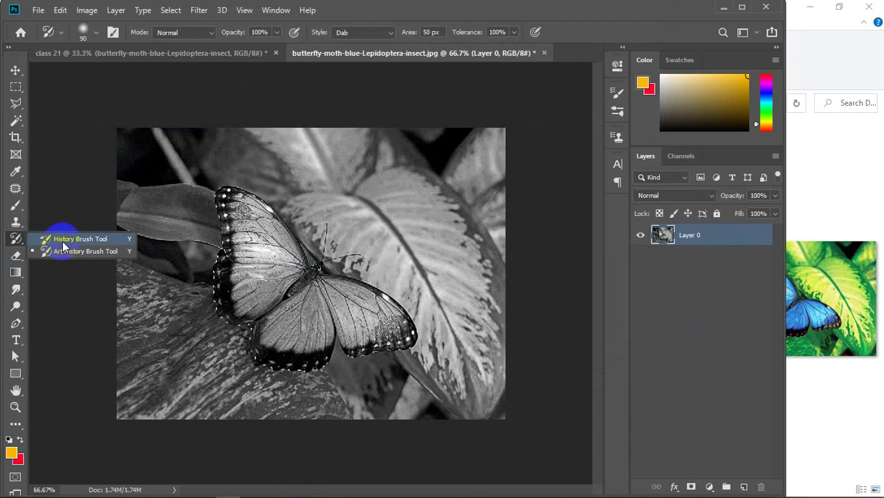
Zoom around the grayscale butterfly photo, then pick a history brush from the toolbar flyout.
mouse_move(62, 247)
mouse_down()
mouse_move(209, 148)
mouse_move(209, 132)
mouse_move(521, 209)
mouse_move(376, 246)
mouse_up()
mouse_move(212, 164)
mouse_down()
mouse_move(116, 146)
mouse_move(108, 116)
mouse_move(117, 136)
mouse_move(144, 138)
mouse_move(119, 144)
mouse_move(111, 140)
mouse_move(450, 135)
mouse_move(499, 222)
mouse_move(501, 408)
mouse_move(395, 312)
mouse_up()
scroll(395, 312, up, 5)
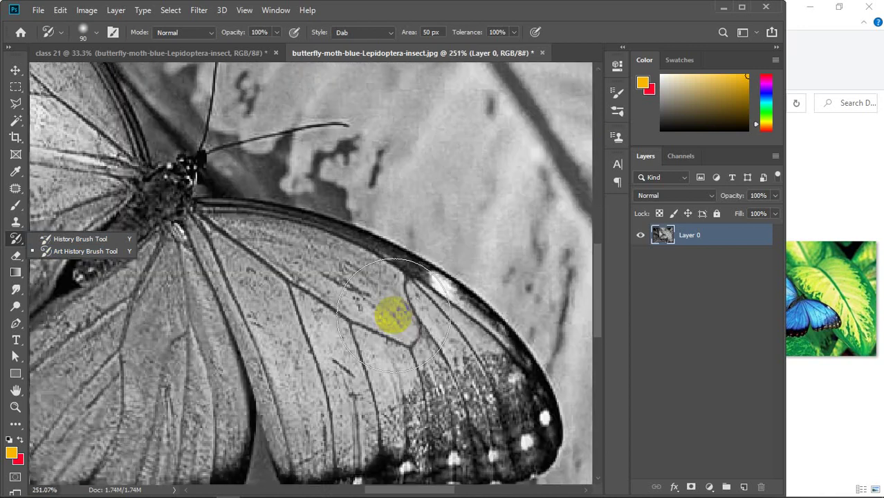
scroll(393, 315, up, 8)
scroll(393, 315, up, 6)
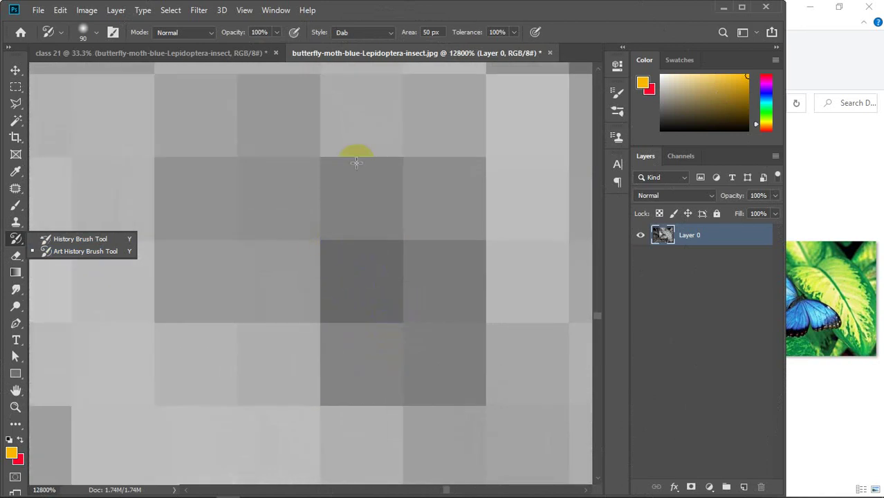
scroll(371, 257, down, 6)
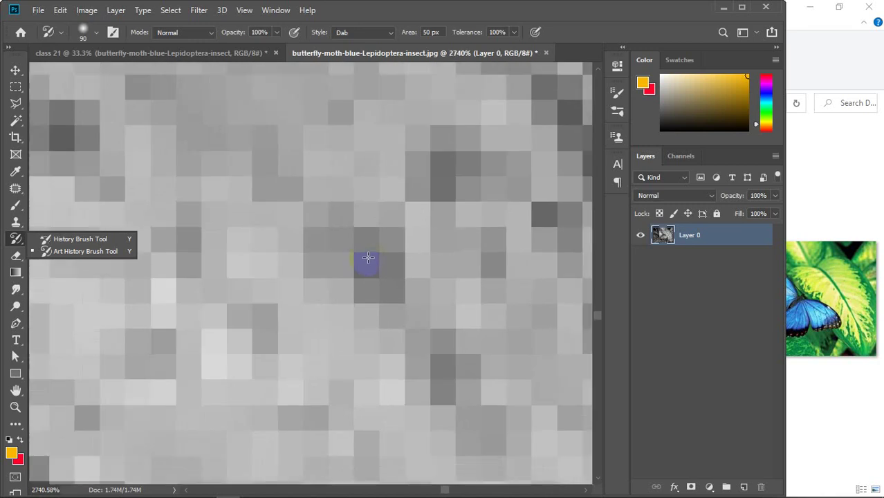
scroll(308, 294, down, 8)
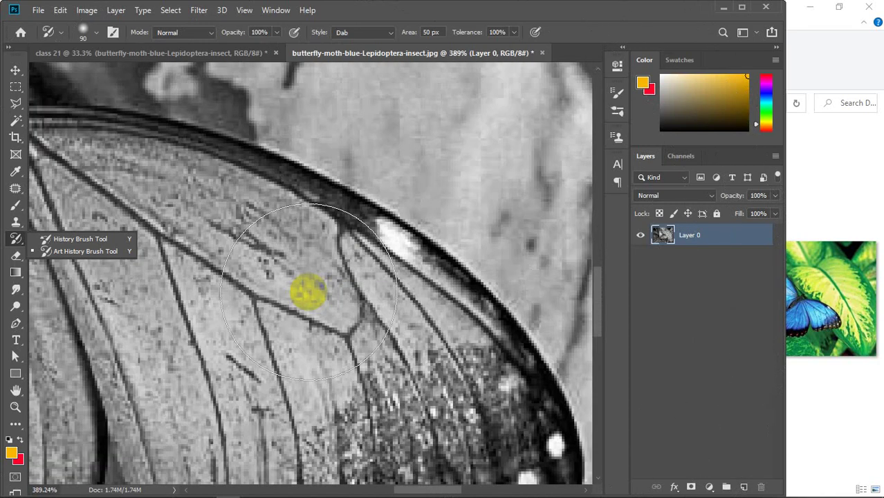
scroll(309, 293, down, 4)
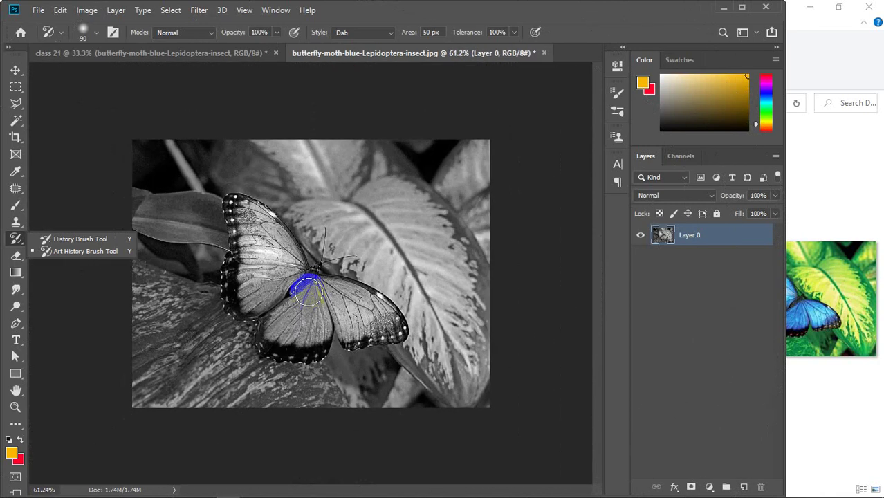
scroll(309, 293, up, 1)
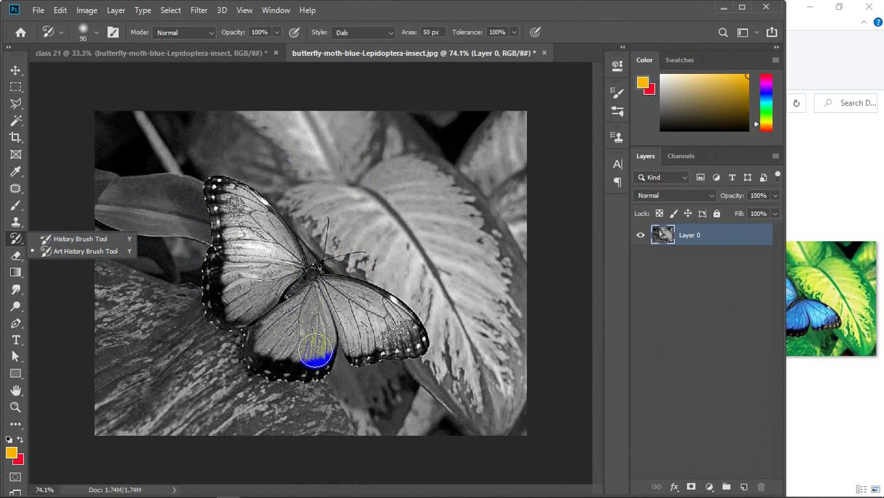
mouse_move(16, 238)
mouse_down()
mouse_move(58, 255)
mouse_move(24, 248)
mouse_move(63, 239)
mouse_move(5, 260)
mouse_up()
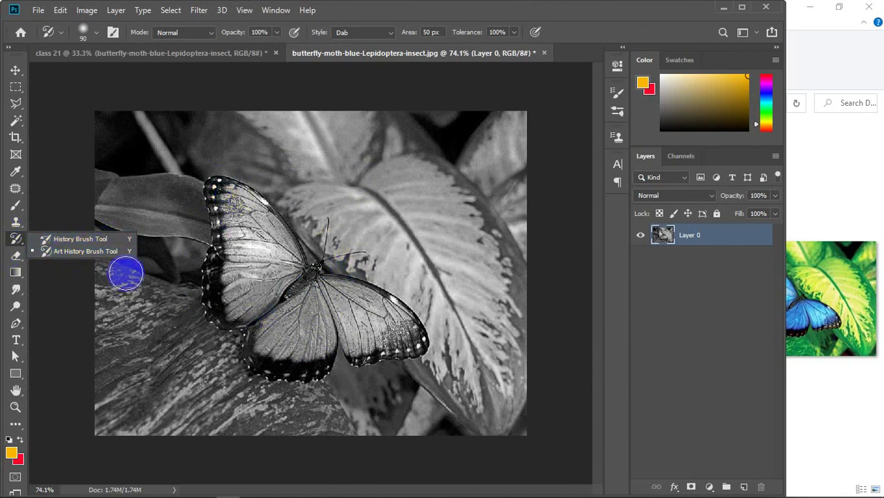
Paint the original blue back onto the left and right forewings with the History Brush.
click(71, 241)
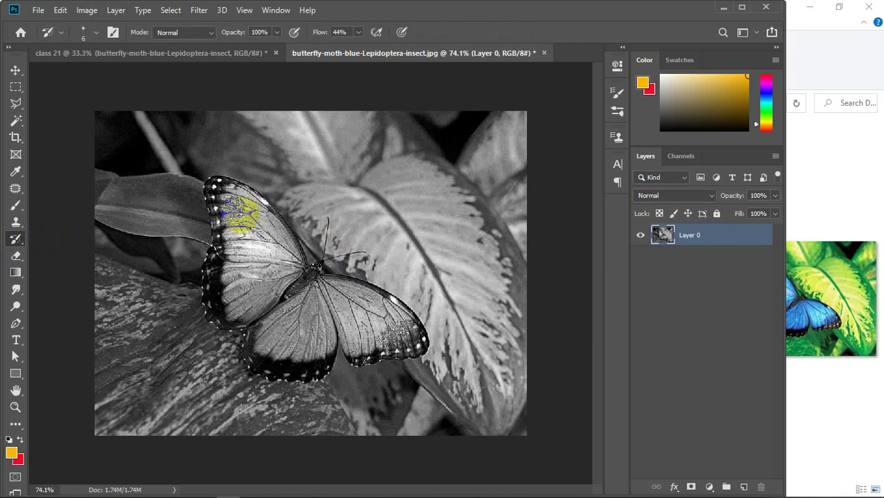
click(256, 237)
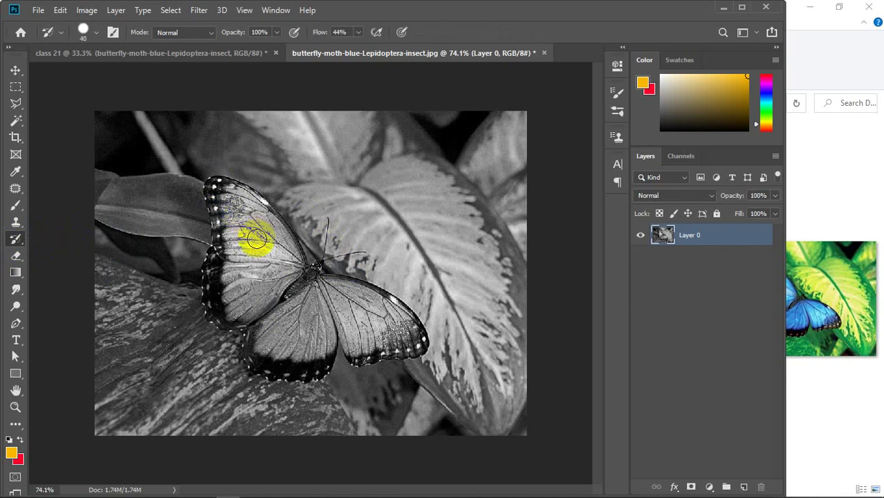
drag(254, 261, 254, 290)
mouse_move(249, 232)
mouse_down()
mouse_move(227, 291)
mouse_move(214, 221)
mouse_move(222, 229)
mouse_move(212, 270)
mouse_move(212, 314)
mouse_up()
mouse_move(222, 241)
mouse_down()
mouse_move(211, 252)
mouse_move(209, 298)
mouse_move(218, 319)
mouse_move(261, 323)
mouse_move(251, 346)
mouse_move(257, 366)
mouse_move(304, 372)
mouse_move(322, 339)
mouse_move(304, 280)
mouse_move(331, 292)
mouse_move(363, 354)
mouse_move(408, 348)
mouse_move(395, 307)
mouse_move(346, 298)
mouse_move(396, 309)
mouse_move(414, 331)
mouse_up()
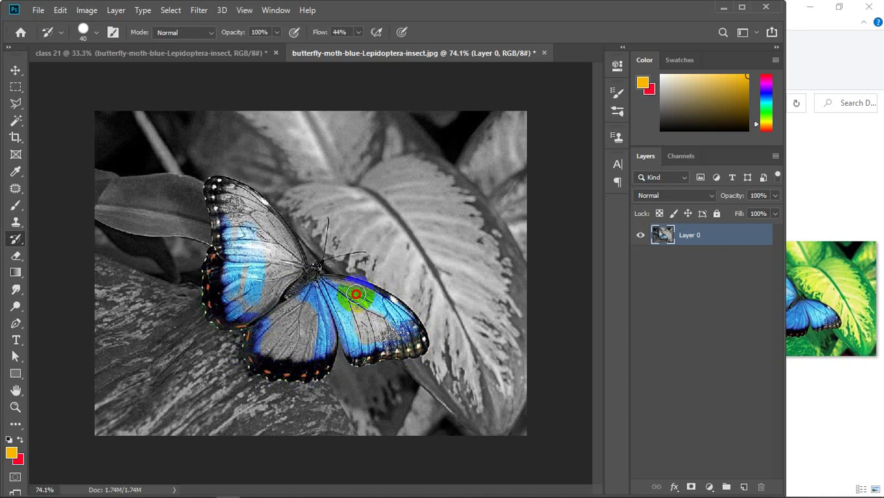
mouse_move(388, 303)
mouse_down()
mouse_move(323, 289)
mouse_move(278, 295)
mouse_move(259, 310)
mouse_move(294, 275)
mouse_move(295, 258)
mouse_move(261, 207)
mouse_move(211, 183)
mouse_move(223, 277)
mouse_move(243, 251)
mouse_up()
Undo the last stroke and repaint blue along the upper left forewing edge.
key(ctrl+z)
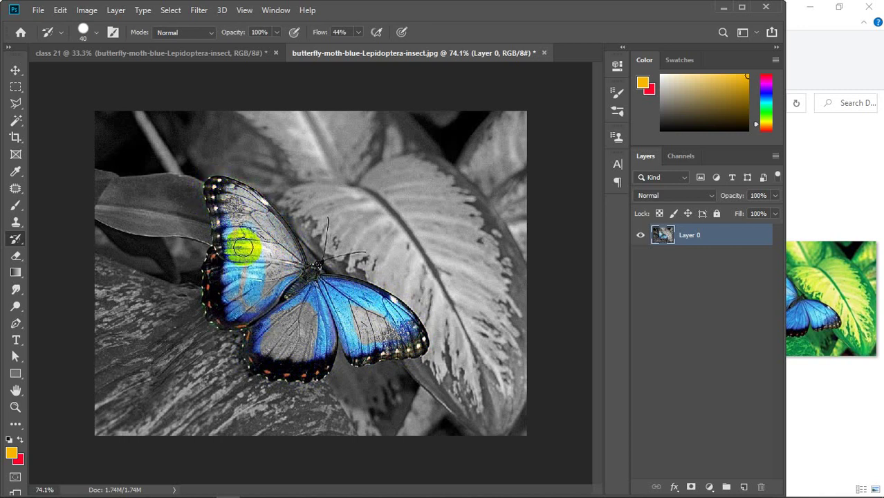
scroll(253, 218, up, 3)
mouse_move(199, 233)
mouse_down()
mouse_move(182, 177)
mouse_move(187, 158)
mouse_move(233, 173)
mouse_move(268, 205)
mouse_move(293, 274)
mouse_move(272, 242)
mouse_move(278, 221)
mouse_move(297, 238)
mouse_move(324, 324)
mouse_move(302, 304)
mouse_move(313, 272)
mouse_move(321, 283)
mouse_move(307, 317)
mouse_move(238, 196)
mouse_move(213, 184)
mouse_move(220, 348)
mouse_move(231, 198)
mouse_move(233, 340)
mouse_move(197, 191)
mouse_move(196, 290)
mouse_move(195, 269)
mouse_move(185, 328)
mouse_move(254, 249)
mouse_move(250, 213)
mouse_move(272, 252)
mouse_move(259, 337)
mouse_move(288, 269)
mouse_move(291, 293)
mouse_move(237, 361)
mouse_move(284, 338)
mouse_move(272, 343)
mouse_move(306, 317)
mouse_move(312, 296)
mouse_move(296, 367)
mouse_move(291, 340)
mouse_move(266, 390)
mouse_move(304, 415)
mouse_move(279, 383)
mouse_move(263, 442)
mouse_move(296, 435)
mouse_move(338, 357)
mouse_move(320, 464)
mouse_move(351, 409)
mouse_move(355, 423)
mouse_move(361, 378)
mouse_move(371, 394)
mouse_move(361, 424)
mouse_move(369, 429)
mouse_move(365, 387)
mouse_move(399, 357)
mouse_move(427, 425)
mouse_move(450, 403)
mouse_move(476, 412)
mouse_move(409, 360)
mouse_move(518, 420)
mouse_up()
scroll(435, 405, down, 3)
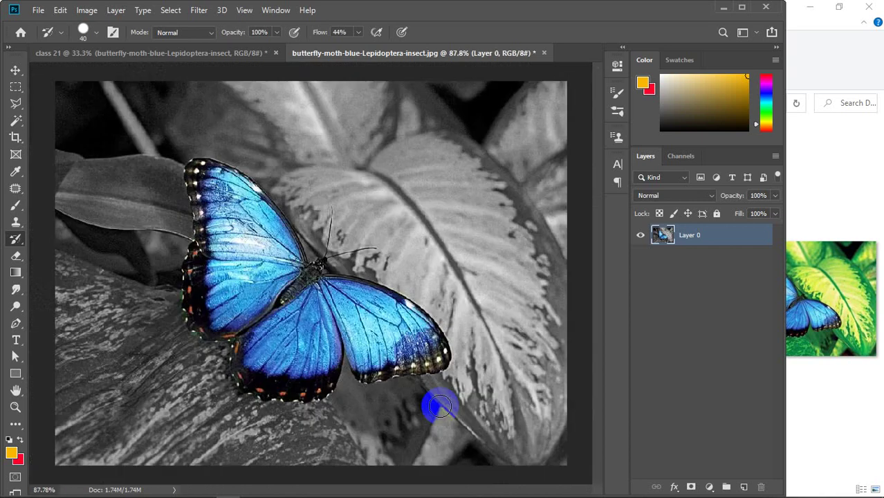
scroll(439, 407, up, 1)
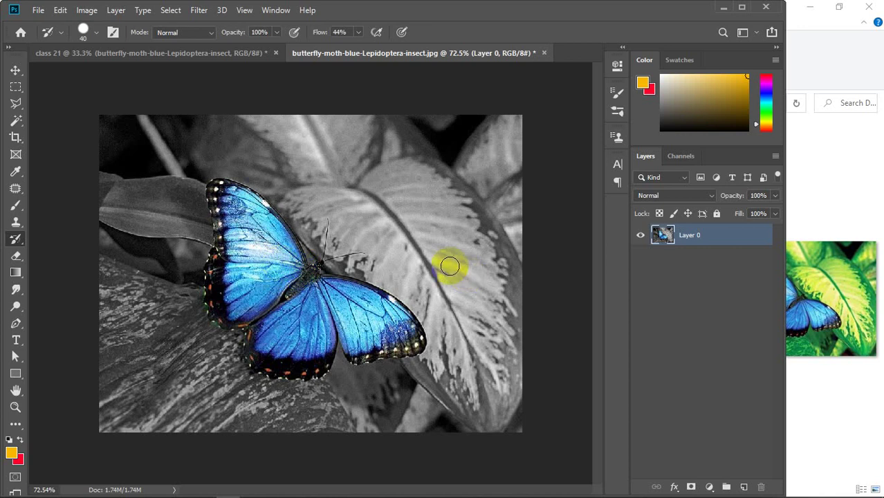
click(89, 53)
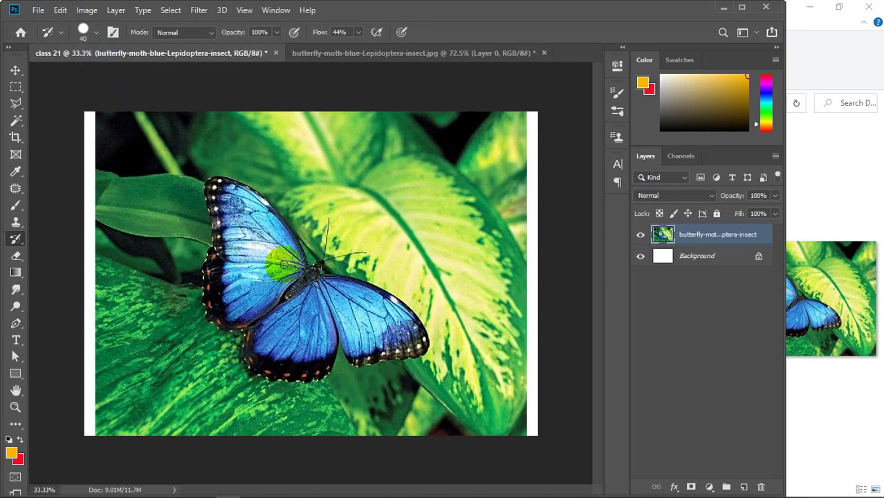
Undo the stray green spot on the wing and select the Blur Tool.
scroll(275, 262, up, 1)
key(ctrl+z)
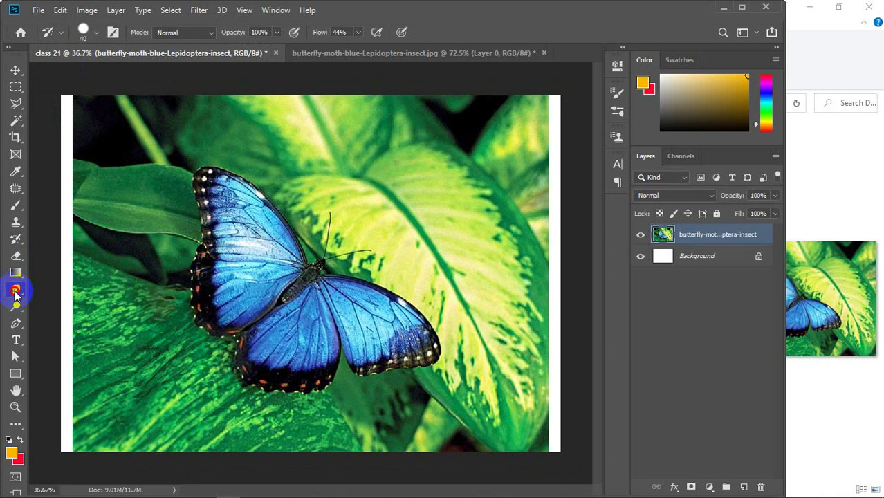
click(15, 294)
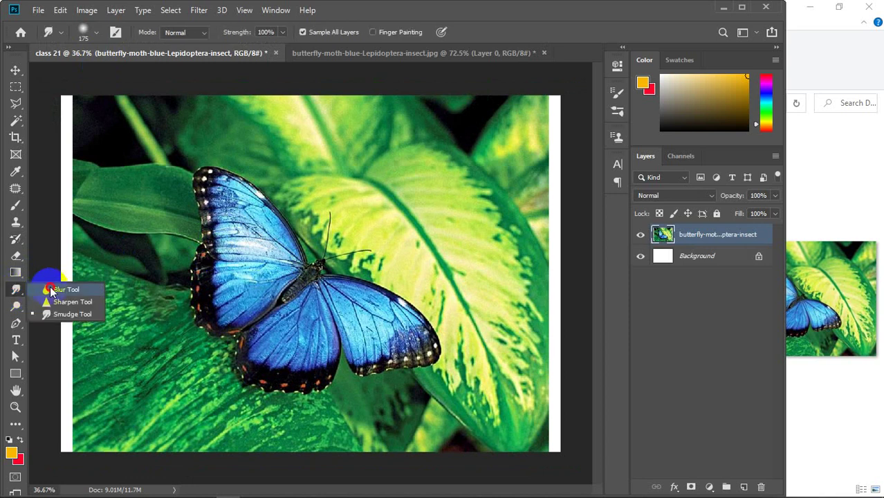
click(67, 289)
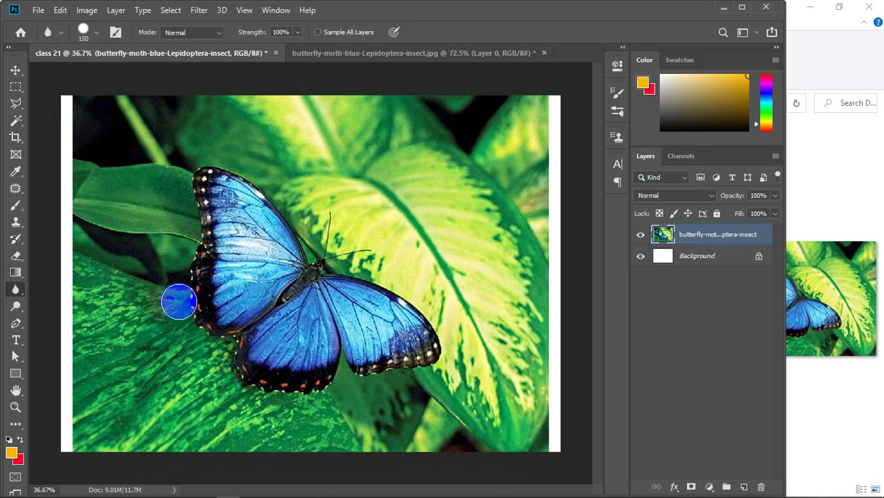
key(v)
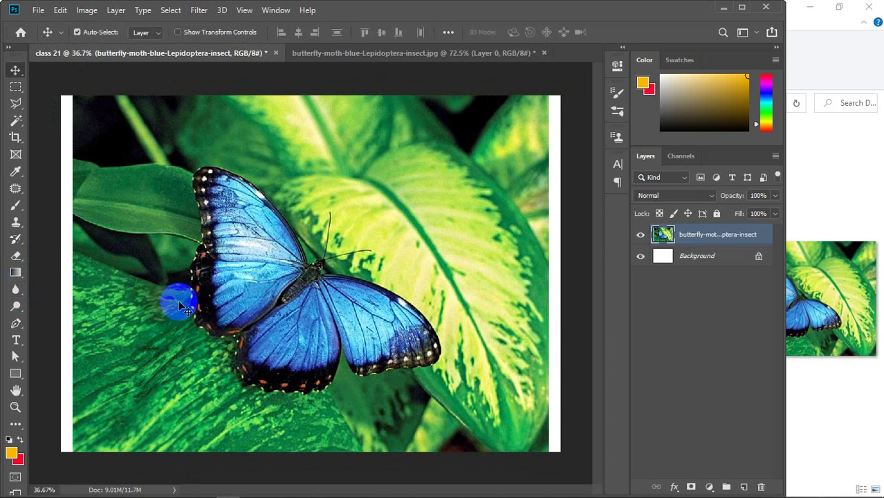
click(14, 293)
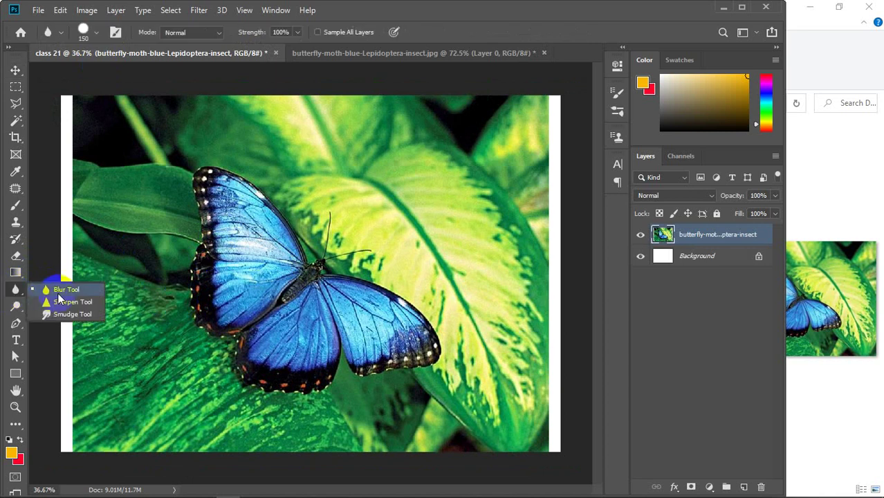
click(59, 295)
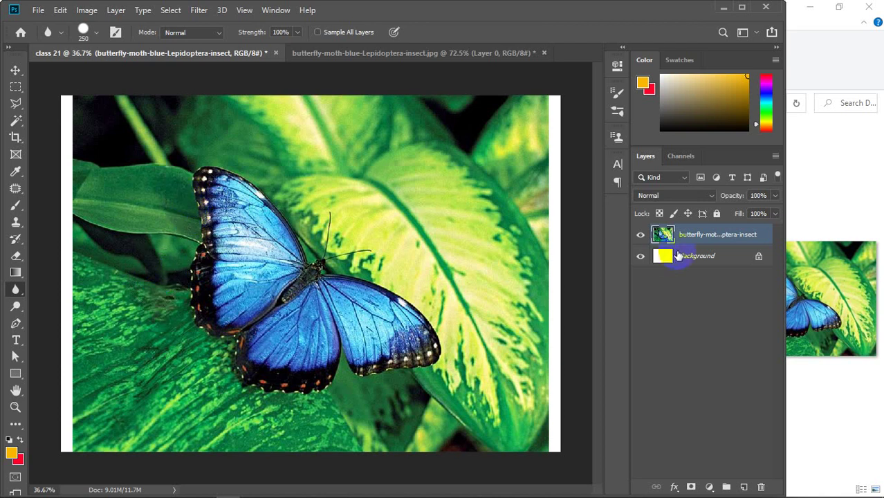
Duplicate the butterfly layer and blur the lower-left, right and top leaves on the copy.
key(ctrl+j)
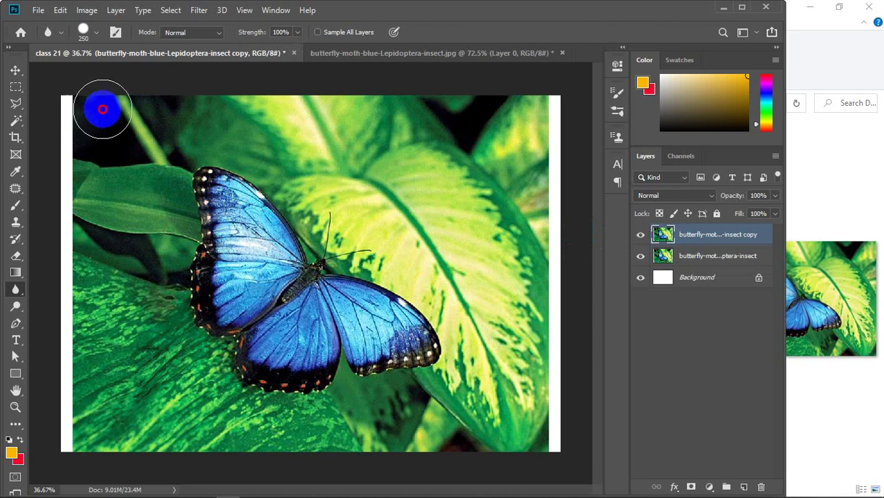
mouse_move(182, 197)
mouse_down()
mouse_move(134, 415)
mouse_move(154, 308)
mouse_move(187, 251)
mouse_move(213, 411)
mouse_move(444, 77)
mouse_move(349, 287)
mouse_move(262, 407)
mouse_move(467, 305)
mouse_up()
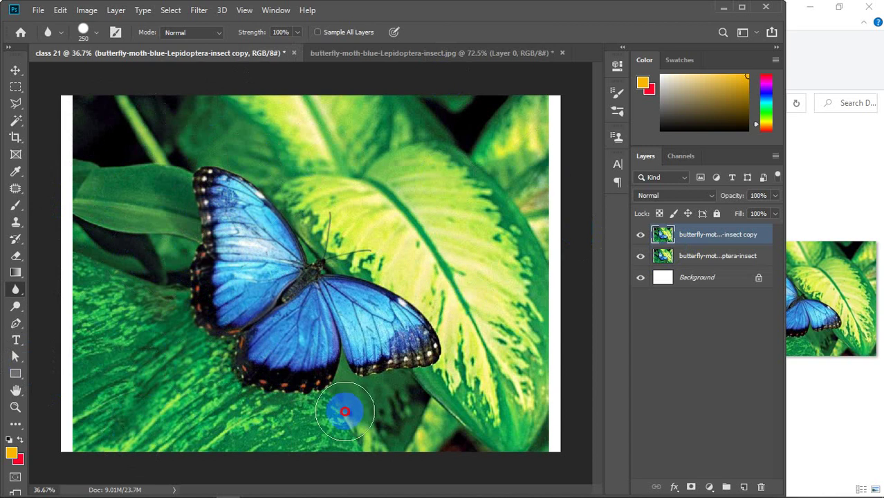
mouse_move(520, 260)
mouse_down()
mouse_move(521, 395)
mouse_move(463, 495)
mouse_move(503, 463)
mouse_move(527, 472)
mouse_move(557, 211)
mouse_move(484, 189)
mouse_up()
mouse_move(184, 400)
mouse_down()
mouse_move(152, 375)
mouse_move(184, 271)
mouse_move(53, 394)
mouse_move(100, 258)
mouse_move(92, 380)
mouse_move(159, 405)
mouse_move(92, 445)
mouse_move(305, 446)
mouse_move(133, 424)
mouse_move(276, 404)
mouse_move(450, 431)
mouse_move(380, 434)
mouse_move(473, 443)
mouse_up()
mouse_move(516, 247)
mouse_down()
mouse_move(543, 89)
mouse_move(247, 103)
mouse_move(340, 122)
mouse_move(303, 135)
mouse_move(170, 130)
mouse_move(75, 114)
mouse_move(178, 164)
mouse_move(395, 119)
mouse_move(469, 177)
mouse_move(536, 153)
mouse_up()
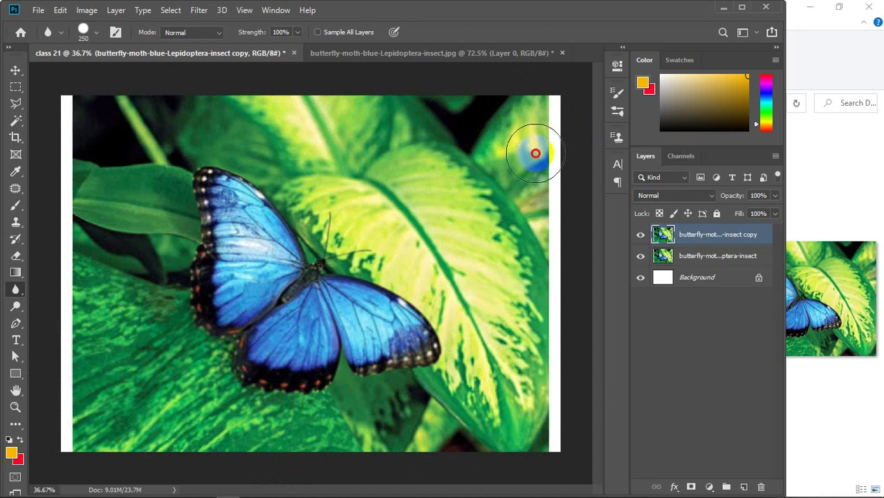
Blur the remaining right, upper and lower background, then narrow the Photoshop window.
mouse_move(508, 220)
mouse_down()
mouse_move(528, 94)
mouse_move(533, 426)
mouse_up()
mouse_move(524, 116)
mouse_down()
mouse_move(421, 386)
mouse_move(367, 376)
mouse_move(401, 103)
mouse_up()
mouse_move(389, 236)
mouse_down()
mouse_move(306, 79)
mouse_move(213, 144)
mouse_move(185, 147)
mouse_move(125, 80)
mouse_move(83, 78)
mouse_move(77, 211)
mouse_move(134, 466)
mouse_move(273, 186)
mouse_move(284, 285)
mouse_move(315, 385)
mouse_move(362, 268)
mouse_up()
mouse_move(428, 400)
mouse_down()
mouse_move(573, 454)
mouse_move(519, 436)
mouse_move(542, 437)
mouse_move(452, 443)
mouse_move(78, 427)
mouse_move(494, 426)
mouse_move(505, 402)
mouse_move(119, 373)
mouse_move(562, 341)
mouse_move(161, 327)
mouse_move(103, 316)
mouse_move(367, 256)
mouse_move(140, 271)
mouse_move(196, 188)
mouse_move(104, 273)
mouse_move(82, 263)
mouse_move(105, 225)
mouse_move(60, 172)
mouse_move(77, 116)
mouse_move(105, 83)
mouse_move(95, 126)
mouse_move(89, 119)
mouse_move(91, 426)
mouse_move(120, 93)
mouse_move(123, 428)
mouse_move(140, 385)
mouse_move(153, 172)
mouse_move(170, 101)
mouse_move(201, 426)
mouse_up()
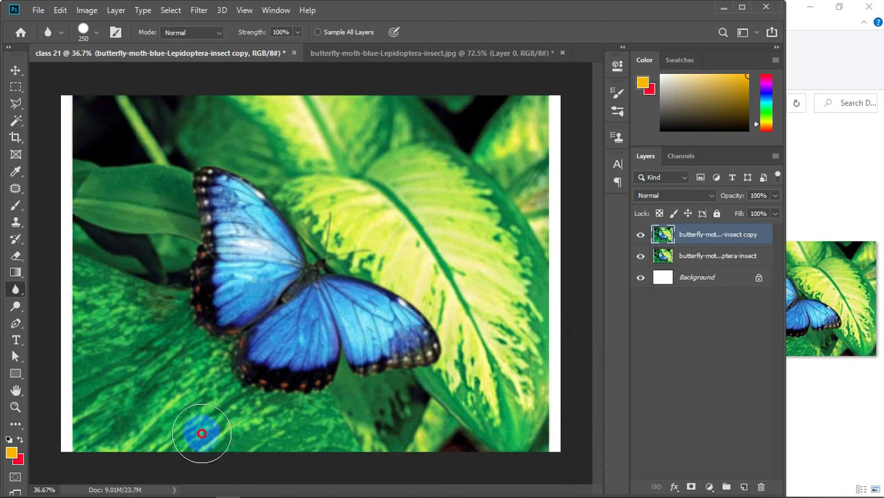
click(876, 8)
mouse_move(215, 166)
mouse_down()
mouse_move(223, 113)
mouse_move(304, 156)
mouse_up()
click(789, 301)
drag(789, 302, 729, 312)
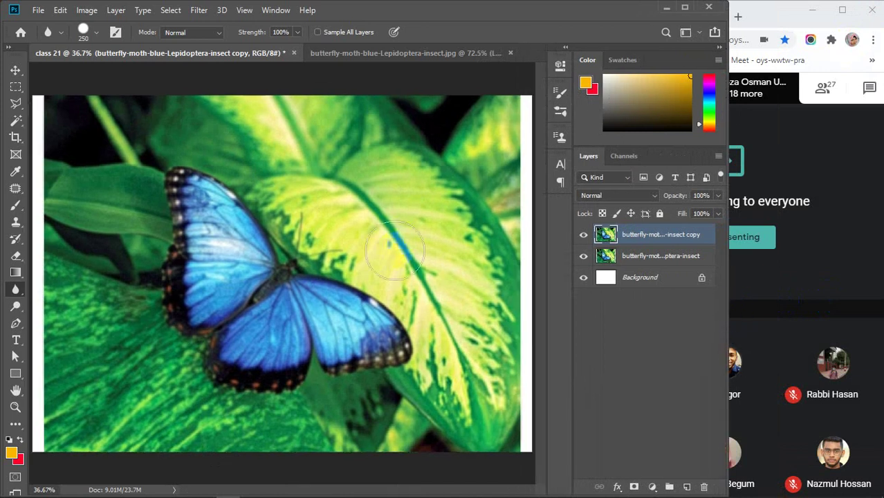
click(727, 317)
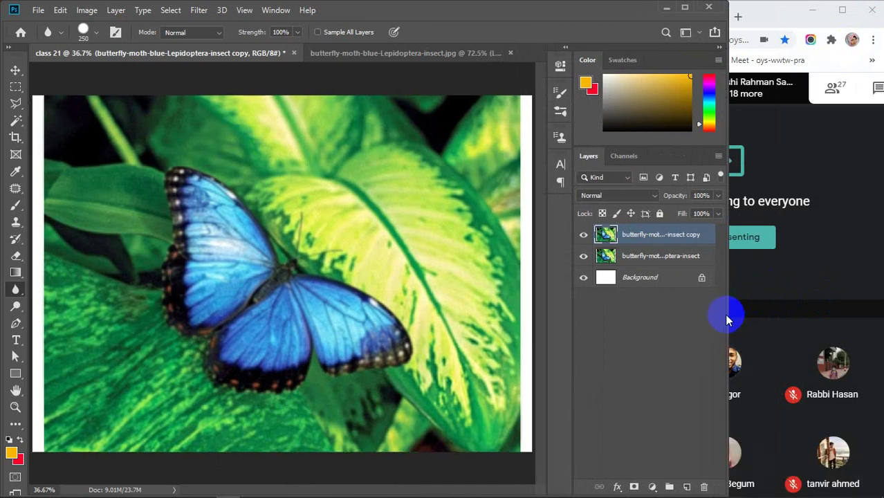
drag(728, 315, 786, 314)
mouse_move(514, 181)
mouse_down()
mouse_move(514, 415)
mouse_move(460, 421)
mouse_move(191, 365)
mouse_move(217, 286)
mouse_move(326, 128)
mouse_move(100, 120)
mouse_move(533, 115)
mouse_move(463, 202)
mouse_move(519, 259)
mouse_move(136, 283)
mouse_move(179, 348)
mouse_move(188, 250)
mouse_move(287, 296)
mouse_move(73, 113)
mouse_move(73, 426)
mouse_move(174, 90)
mouse_move(169, 366)
mouse_move(296, 166)
mouse_move(238, 407)
mouse_move(347, 201)
mouse_move(311, 404)
mouse_move(505, 202)
mouse_move(448, 445)
mouse_move(156, 285)
mouse_move(206, 125)
mouse_move(357, 322)
mouse_up()
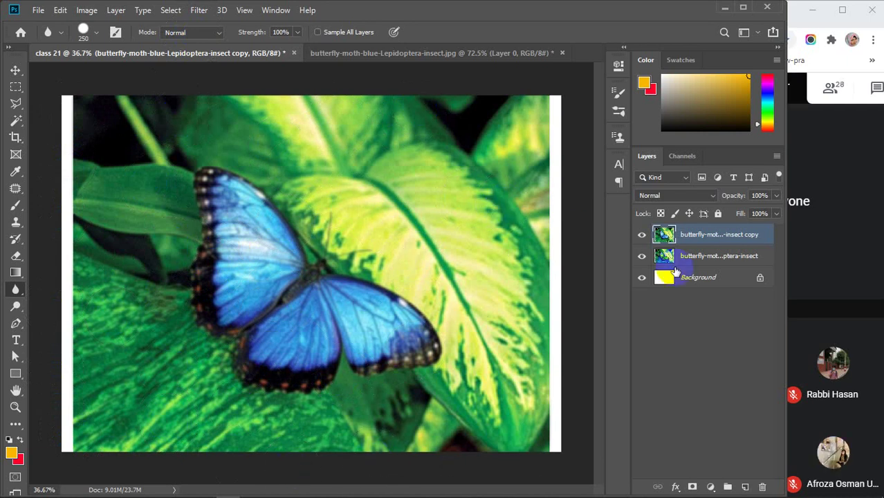
Compare the blurred copy against the original by toggling its visibility, then bring the butterfly JPG forward.
click(643, 237)
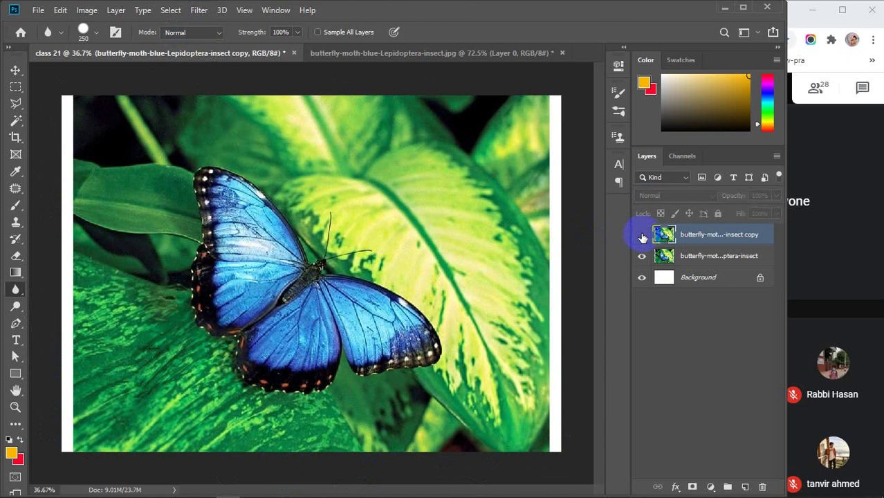
click(643, 237)
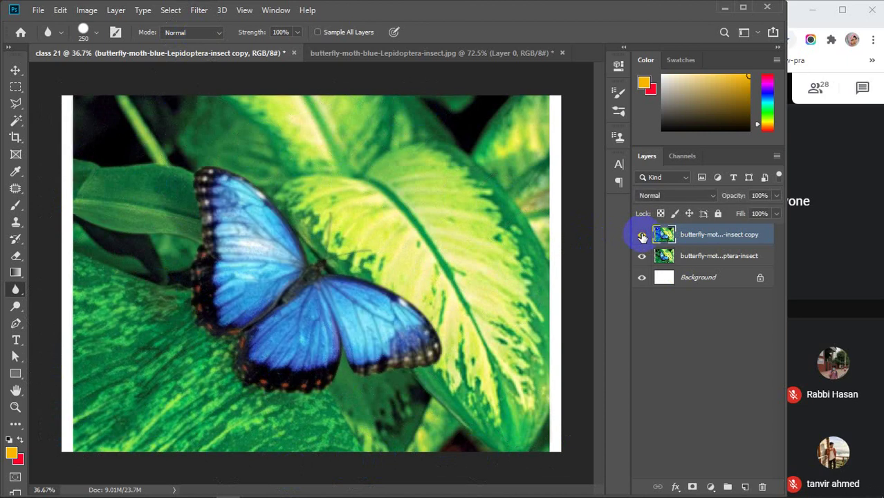
scroll(387, 250, up, 3)
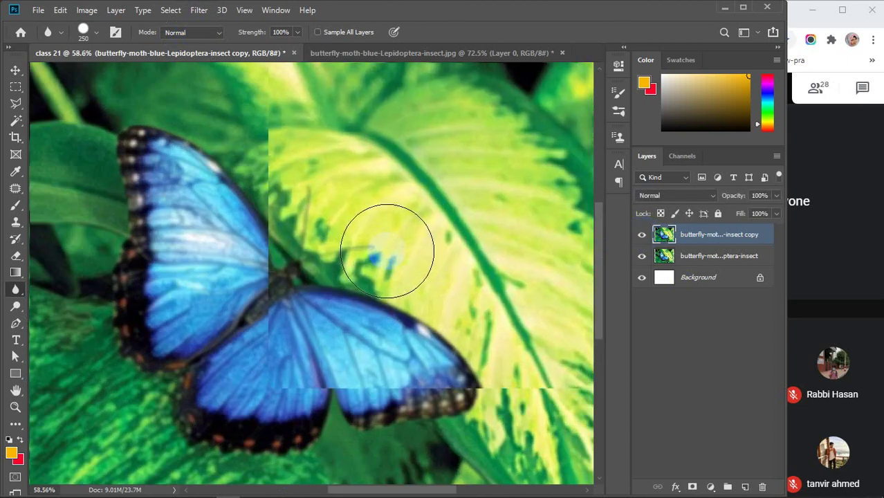
click(643, 236)
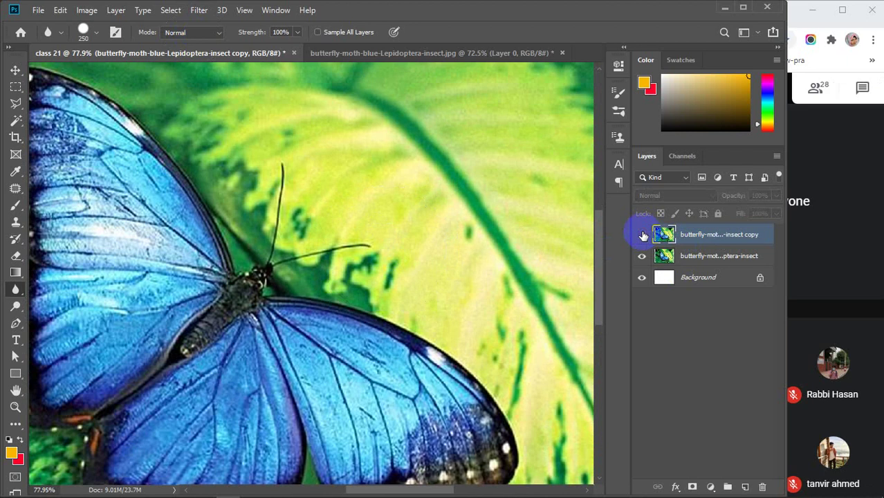
click(643, 236)
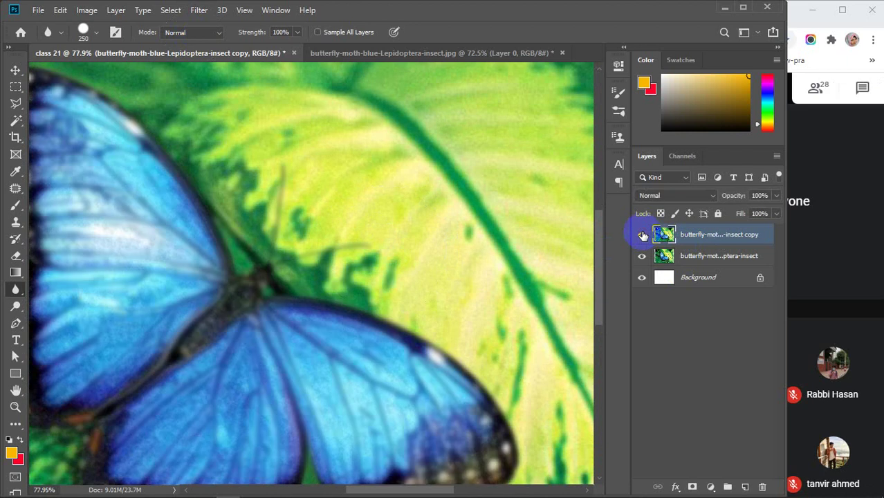
click(643, 236)
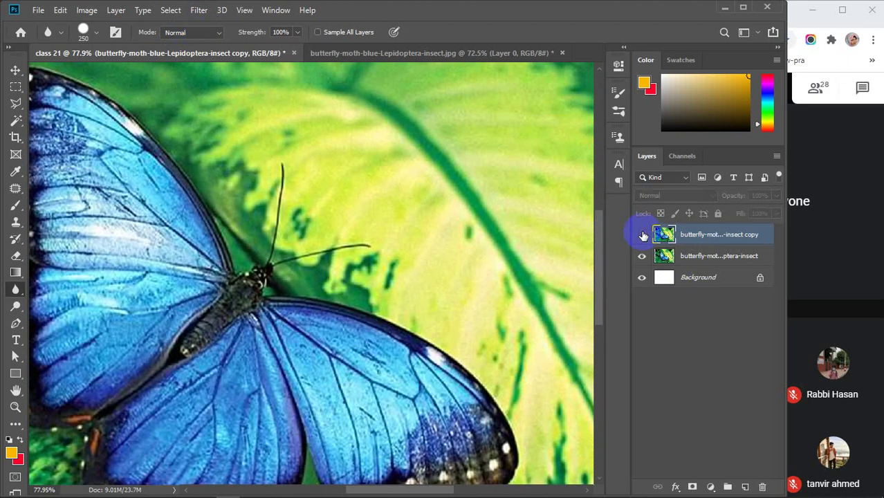
click(643, 236)
click(696, 257)
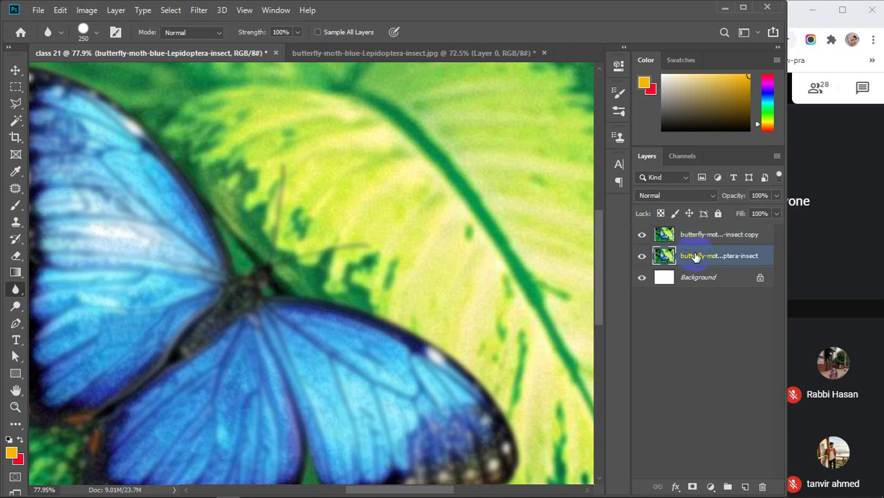
click(387, 55)
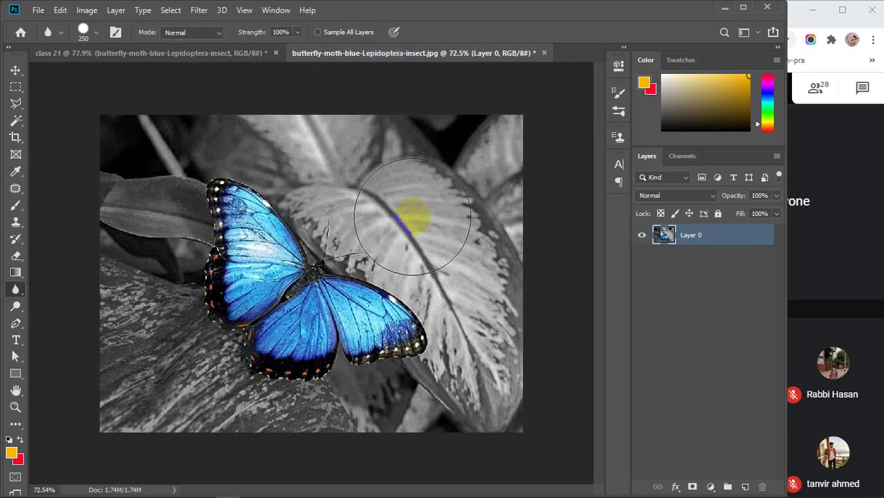
Paint the original green back into the grey leaves with the History Brush Tool.
right_click(14, 243)
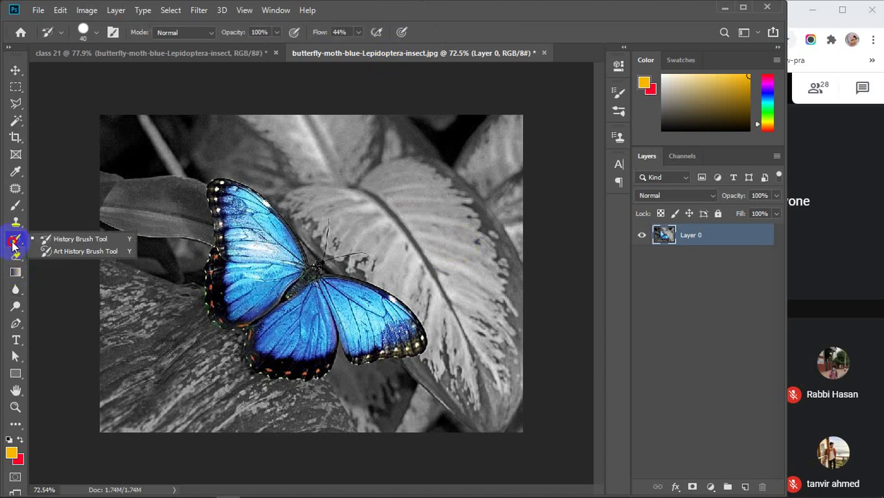
click(67, 239)
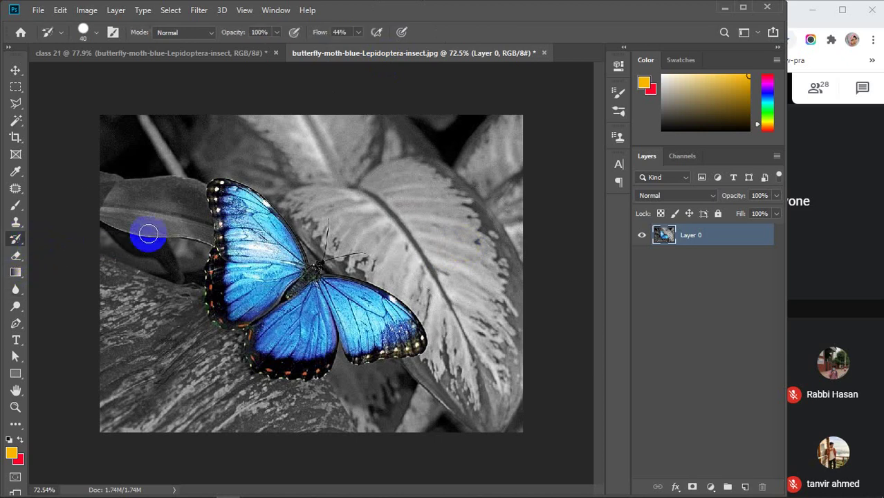
mouse_move(148, 233)
mouse_down()
mouse_move(144, 118)
mouse_move(438, 174)
mouse_move(162, 149)
mouse_move(366, 215)
mouse_move(164, 247)
mouse_move(134, 414)
mouse_move(238, 209)
mouse_move(141, 476)
mouse_move(340, 376)
mouse_move(505, 310)
mouse_move(537, 390)
mouse_move(556, 191)
mouse_move(482, 298)
mouse_move(558, 108)
mouse_move(148, 112)
mouse_move(242, 370)
mouse_up()
right_click(17, 245)
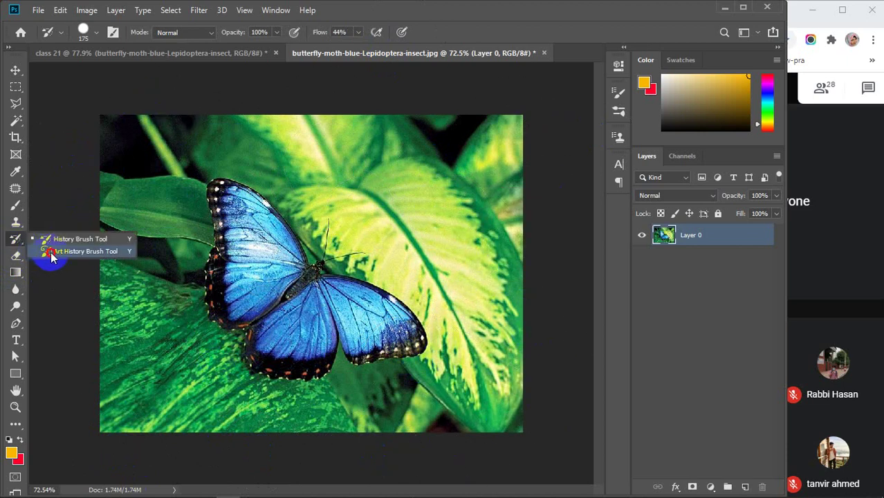
Smear the photo with Art History Brush dabs, shrinking the brush from 200 to 150.
click(47, 251)
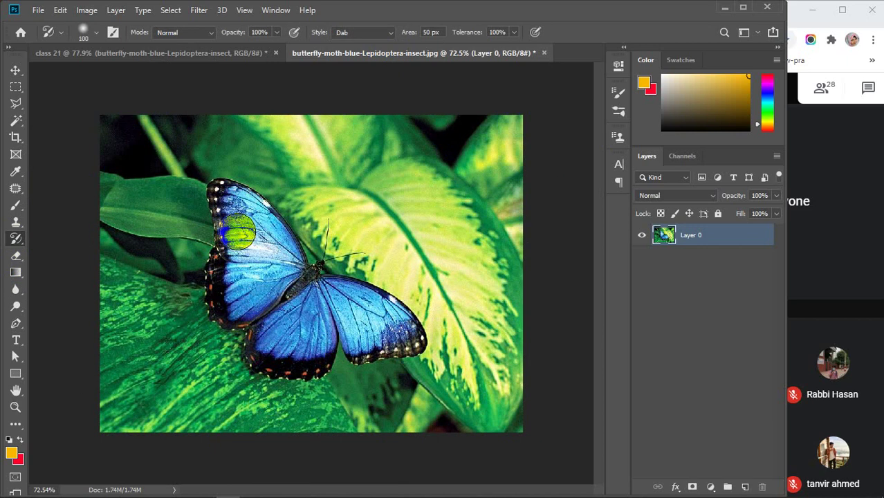
mouse_move(237, 231)
mouse_down()
mouse_move(153, 190)
mouse_move(128, 166)
mouse_move(254, 141)
mouse_move(119, 232)
mouse_move(288, 345)
mouse_move(411, 203)
mouse_move(74, 243)
mouse_move(211, 215)
mouse_move(80, 154)
mouse_move(452, 166)
mouse_move(488, 135)
mouse_move(432, 168)
mouse_move(465, 297)
mouse_move(449, 352)
mouse_move(520, 371)
mouse_move(387, 390)
mouse_move(399, 350)
mouse_move(221, 371)
mouse_move(243, 421)
mouse_move(165, 411)
mouse_move(153, 395)
mouse_move(175, 354)
mouse_up()
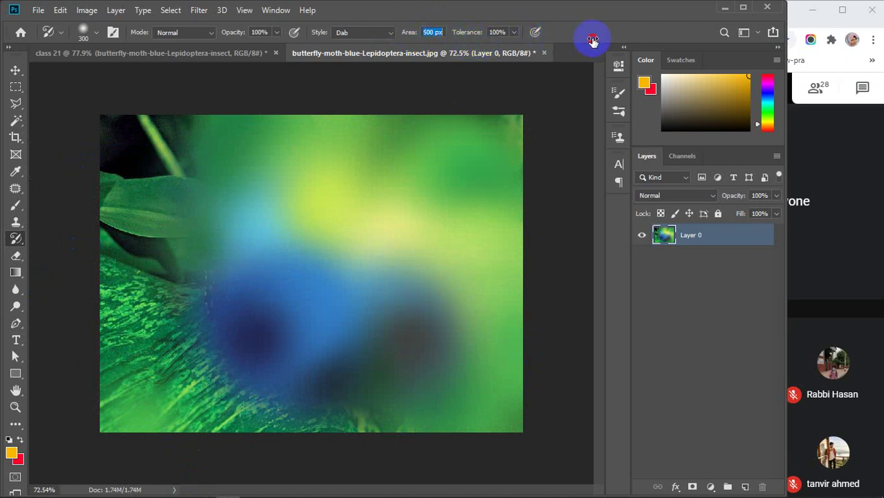
mouse_move(79, 198)
mouse_down()
mouse_move(122, 197)
mouse_move(103, 138)
mouse_move(233, 358)
mouse_move(74, 278)
mouse_move(179, 283)
mouse_move(124, 316)
mouse_up()
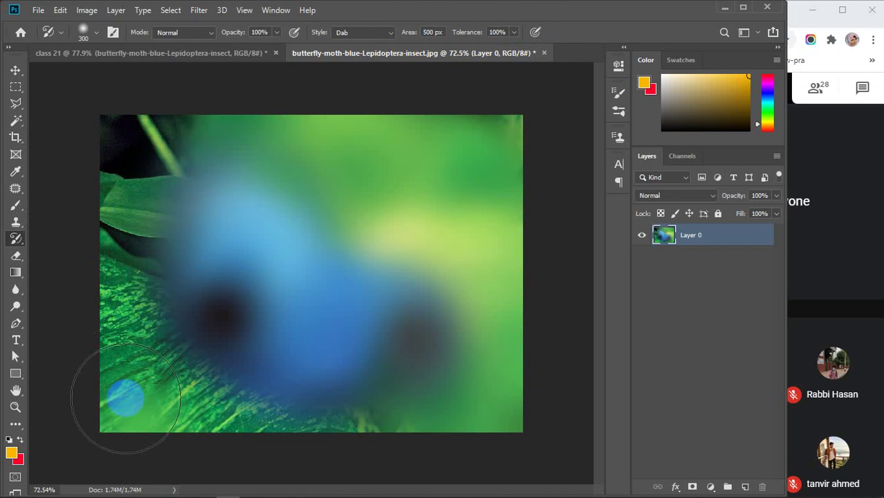
key(bracketleft)
key(bracketleft)
mouse_move(152, 393)
mouse_down()
mouse_move(120, 318)
mouse_move(100, 311)
mouse_move(140, 399)
mouse_move(115, 240)
mouse_move(118, 185)
mouse_move(166, 139)
mouse_up()
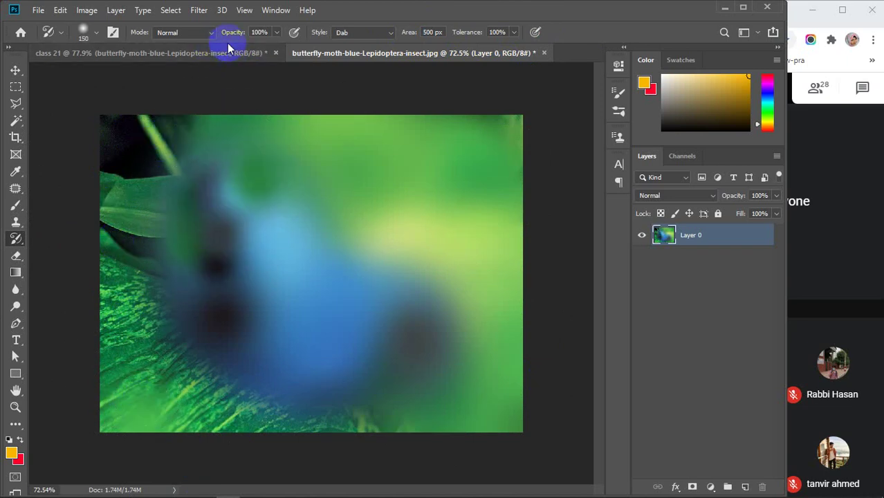
Swirl the whole photo with the Art History Brush in Tight Curl style.
click(392, 36)
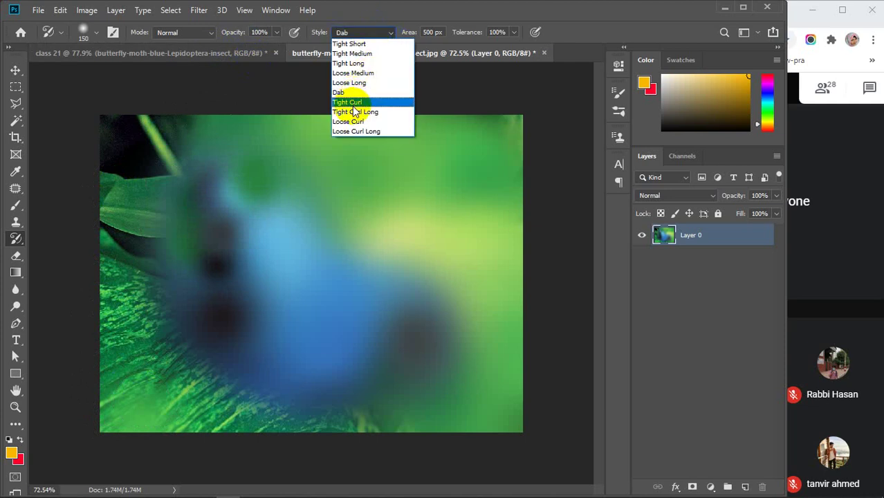
click(351, 104)
mouse_move(381, 197)
mouse_down()
mouse_move(389, 209)
mouse_move(225, 189)
mouse_move(164, 358)
mouse_move(484, 386)
mouse_move(233, 113)
mouse_move(73, 241)
mouse_move(391, 361)
mouse_move(347, 110)
mouse_move(544, 177)
mouse_move(134, 142)
mouse_move(321, 256)
mouse_move(332, 312)
mouse_move(139, 354)
mouse_move(465, 383)
mouse_move(162, 348)
mouse_move(341, 304)
mouse_up()
Set the stroke style back to Dab and zoom in on the photo.
click(386, 32)
click(353, 91)
scroll(342, 305, up, 3)
scroll(343, 308, up, 5)
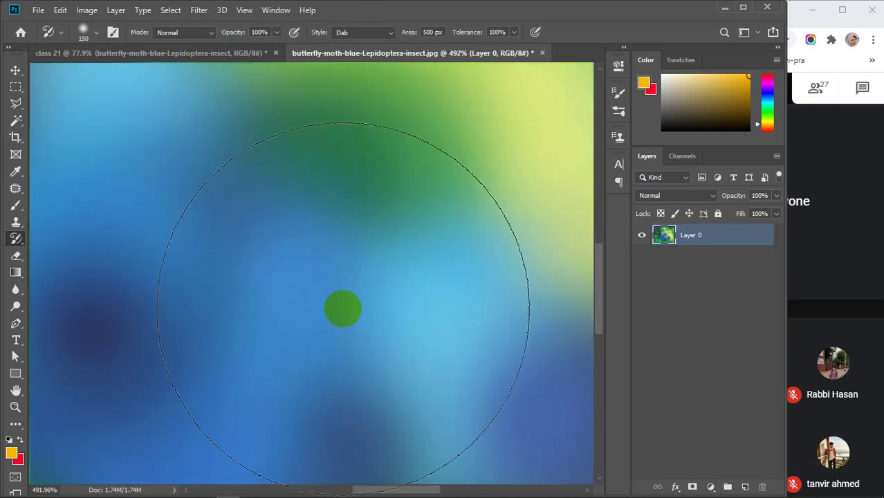
scroll(321, 223, up, 8)
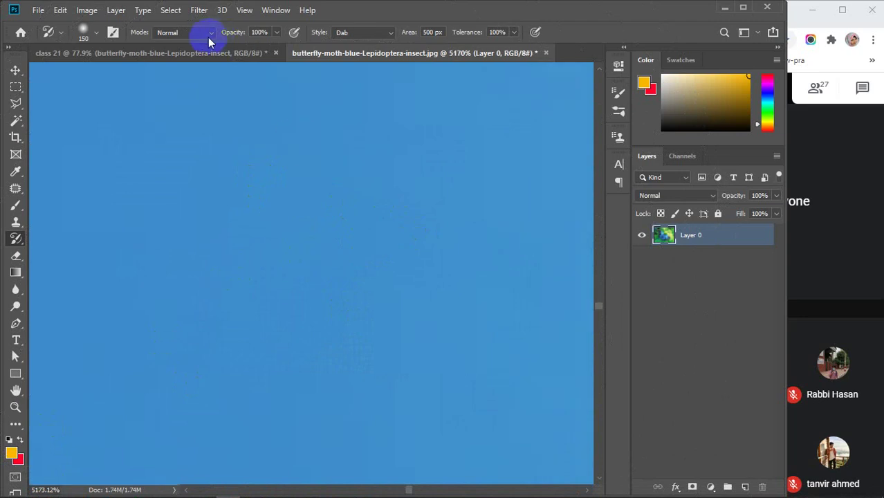
Inspect the class 21 document zoomed in, panning across its green pixels.
click(194, 55)
scroll(359, 289, up, 10)
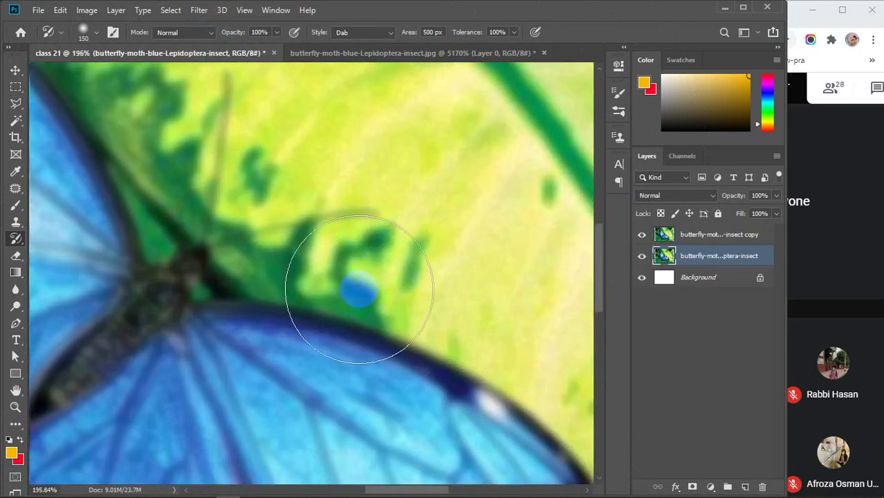
scroll(359, 289, up, 8)
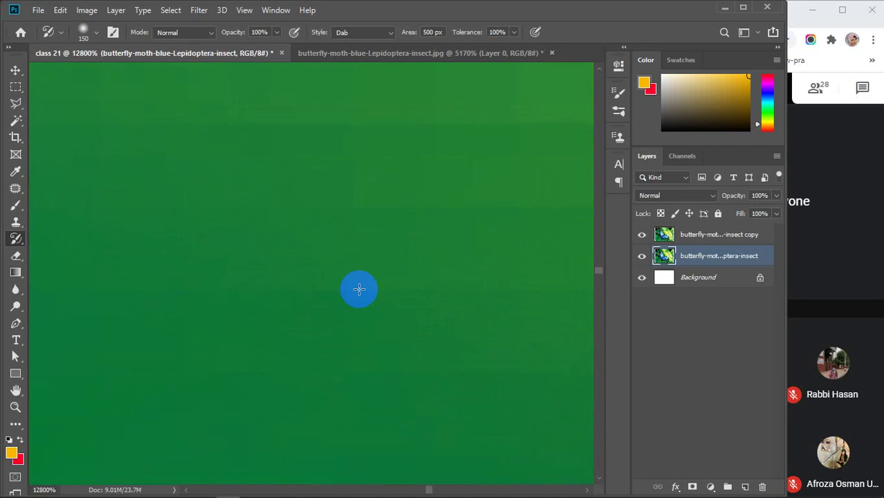
drag(478, 186, 258, 357)
drag(487, 158, 264, 323)
drag(449, 140, 268, 357)
drag(370, 279, 394, 339)
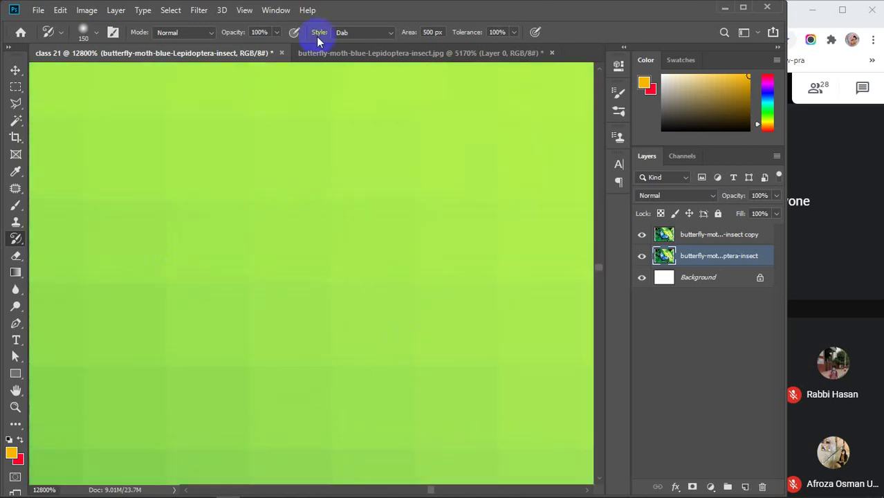
Back on the butterfly JPG, zoom out and add more smeared Art History dabs.
click(346, 54)
scroll(338, 259, down, 5)
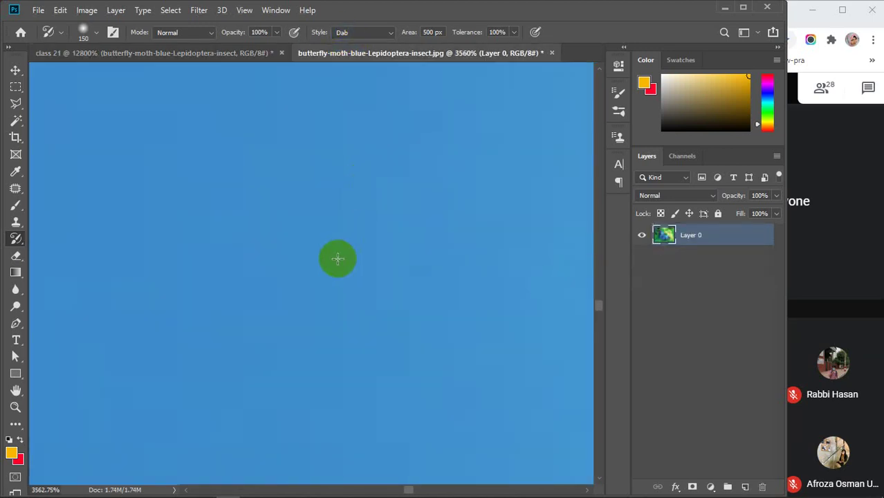
scroll(337, 259, down, 10)
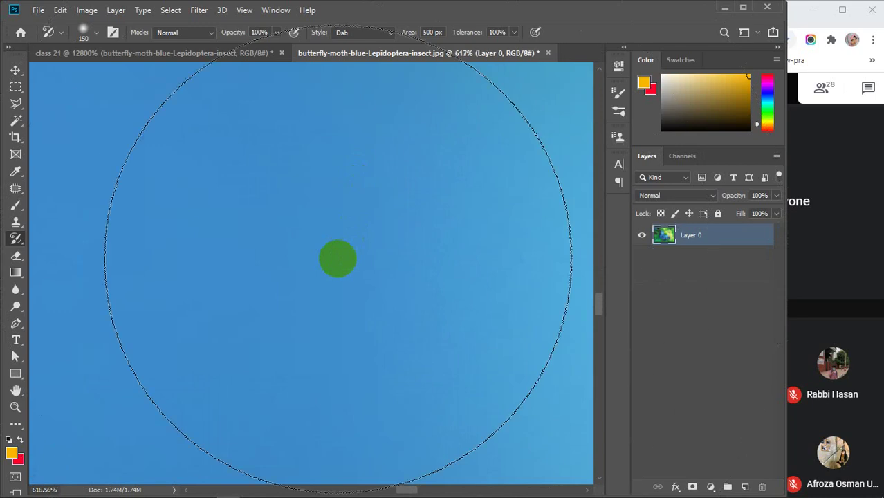
scroll(338, 259, down, 1)
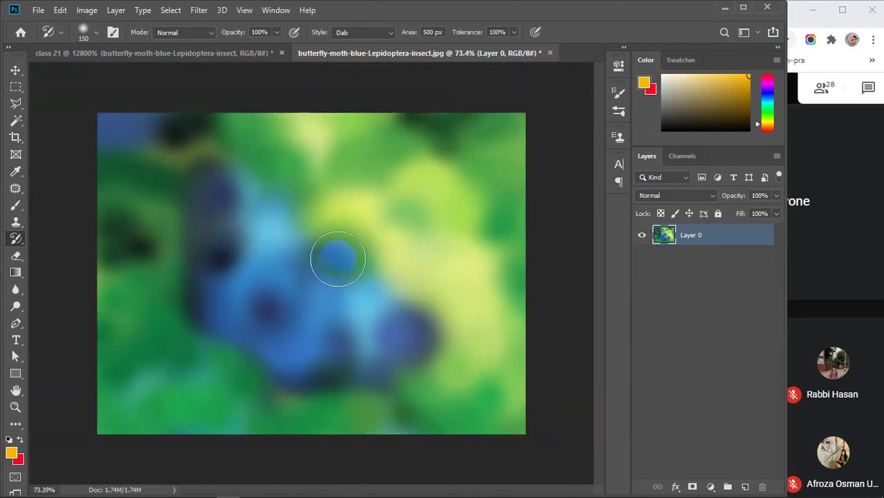
mouse_move(167, 266)
mouse_down()
mouse_move(180, 312)
mouse_move(474, 351)
mouse_move(365, 428)
mouse_move(550, 345)
mouse_move(141, 146)
mouse_move(315, 395)
mouse_move(225, 170)
mouse_move(296, 335)
mouse_move(221, 237)
mouse_up()
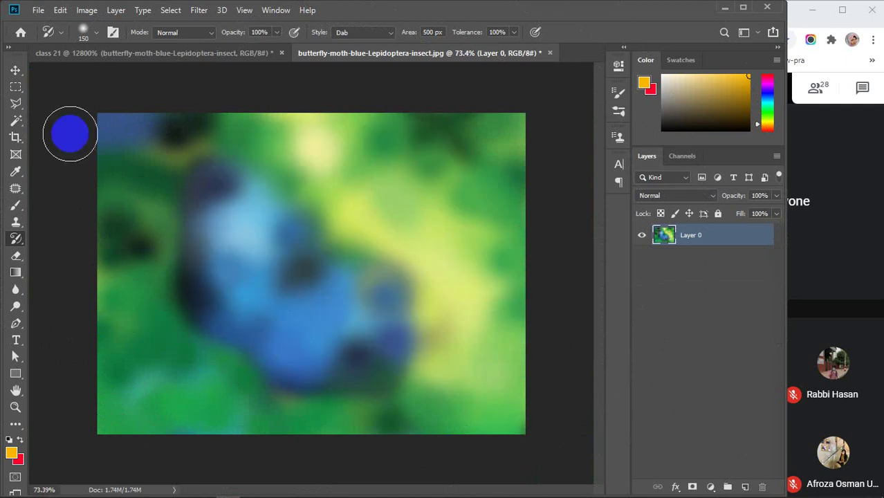
click(16, 70)
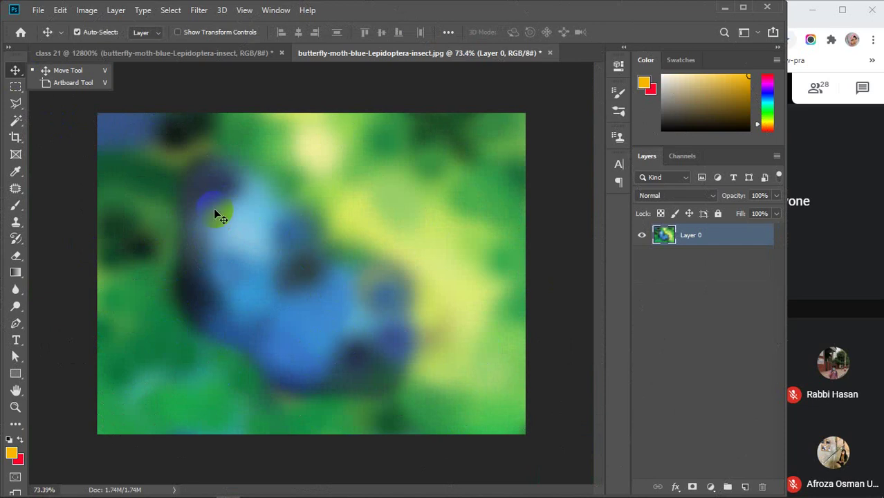
Bring the class 21 document forward and zoom out to show the whole image.
click(148, 54)
scroll(336, 263, down, 10)
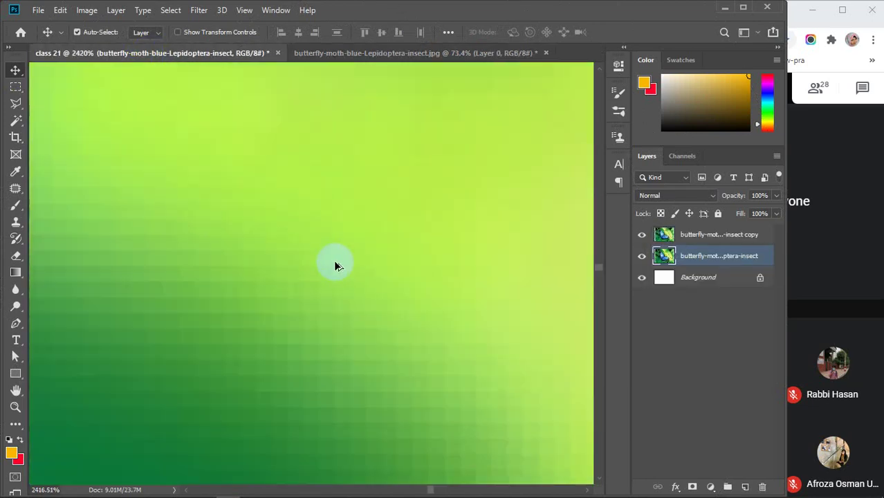
scroll(336, 267, down, 10)
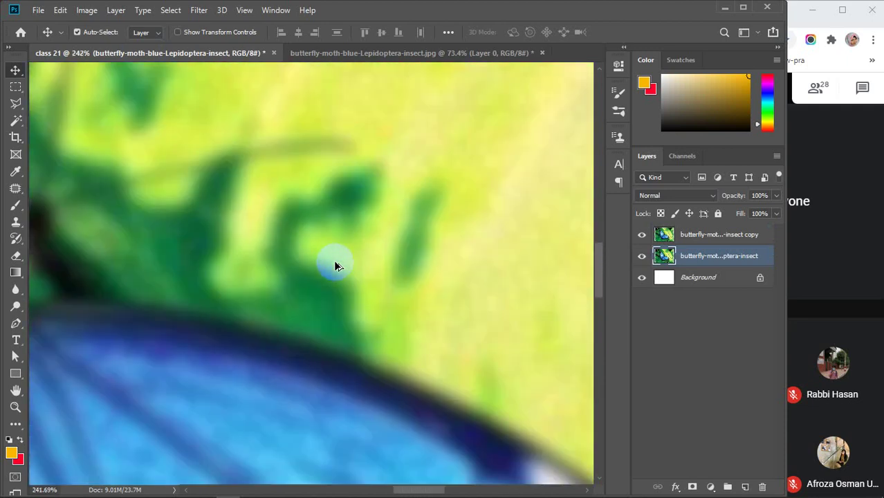
scroll(335, 267, down, 10)
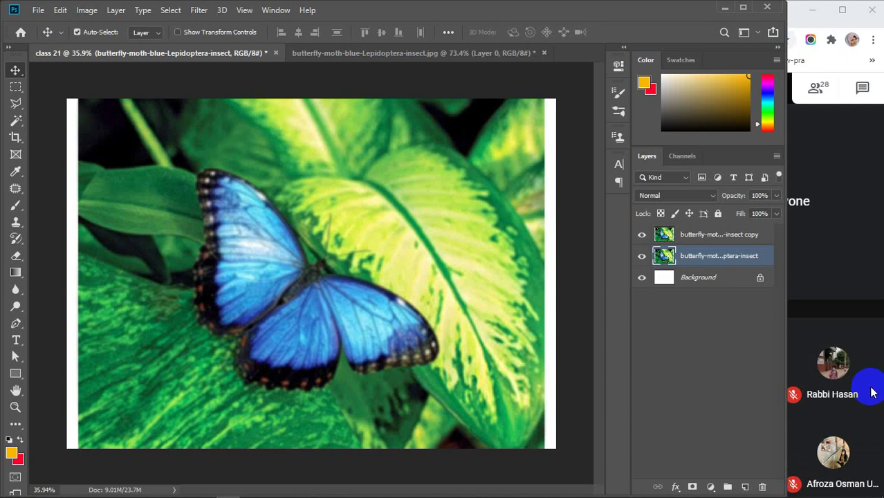
Close the JPG without saving, delete both butterfly layers, and show the class 21 slide.
click(544, 53)
click(405, 198)
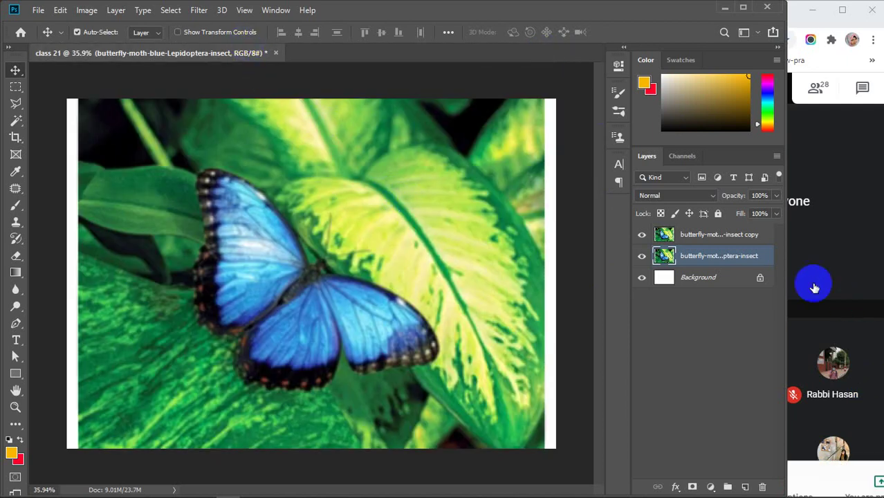
click(699, 235)
key(Delete)
key(Delete)
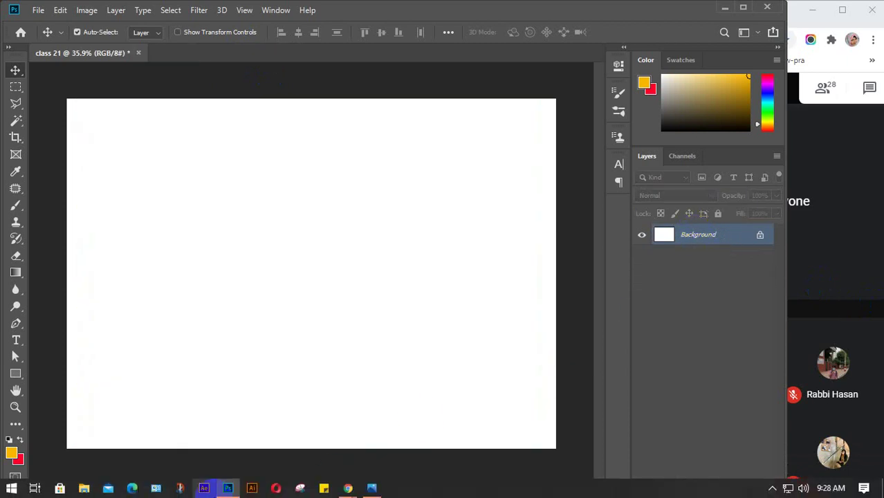
click(372, 488)
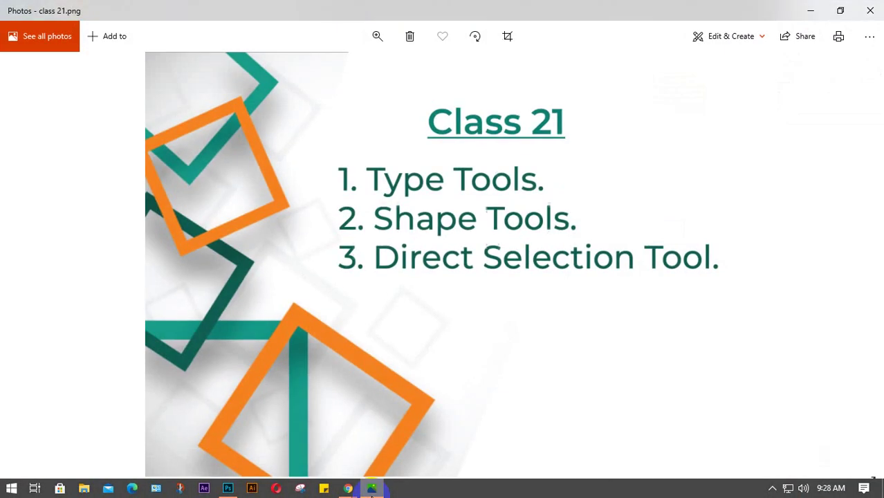
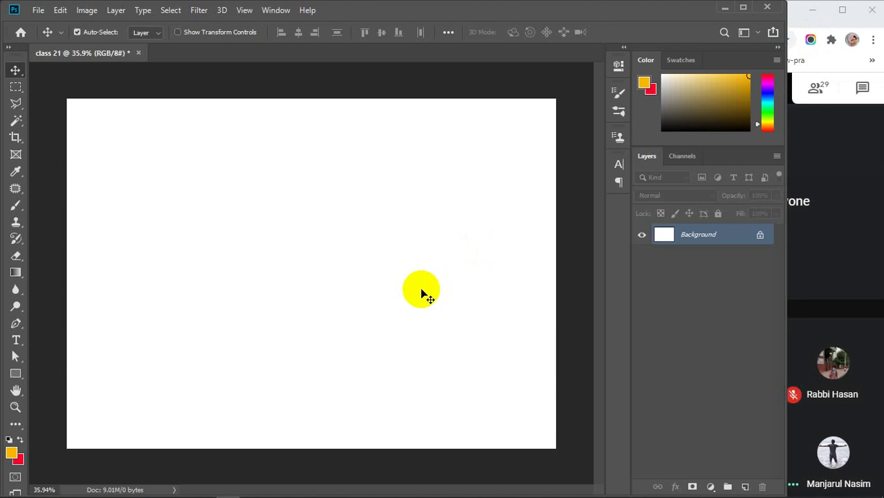
Narrow the Photoshop window, select the Type tool and show its flyout of type tool variants.
key(ctrl)
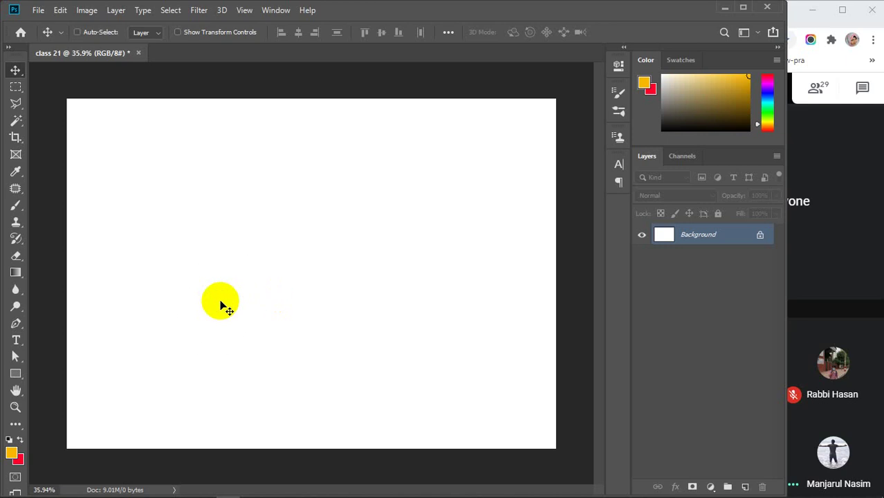
ctrl+click(221, 303)
ctrl+click(220, 306)
ctrl+click(221, 302)
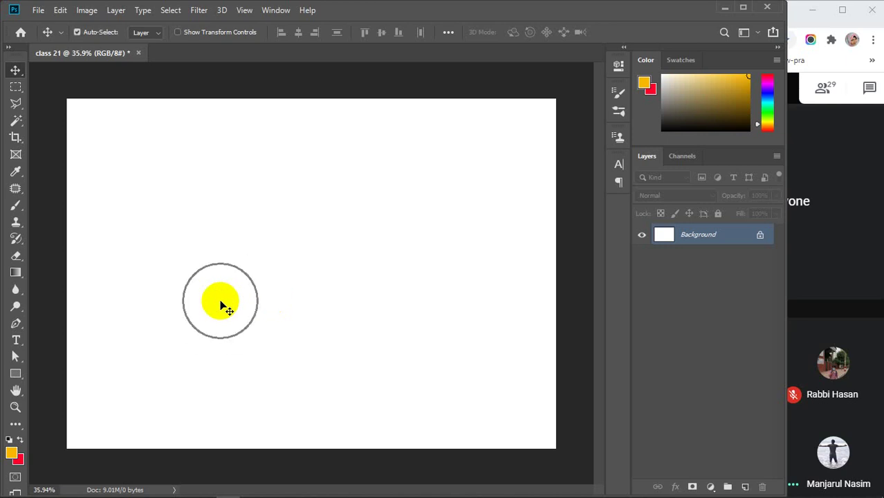
drag(785, 263, 743, 276)
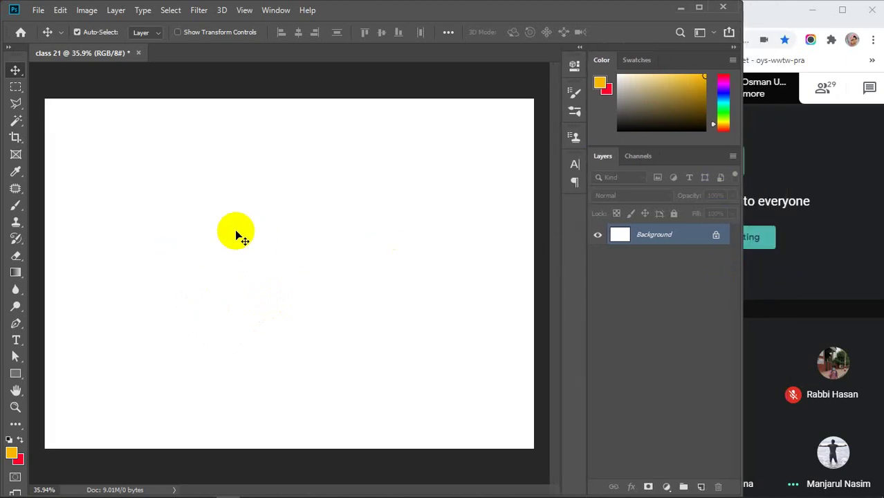
click(15, 339)
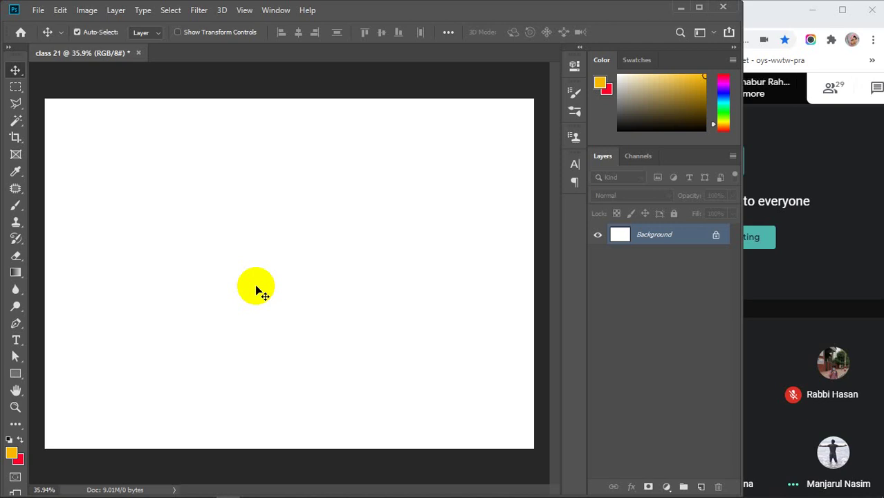
click(12, 342)
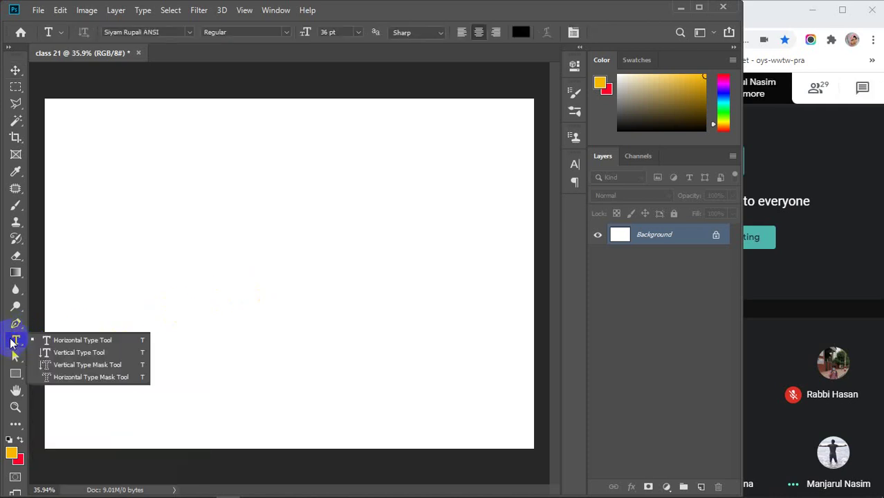
Choose the Horizontal Type Tool, check the font's styles, and select the 36 pt size value.
click(79, 341)
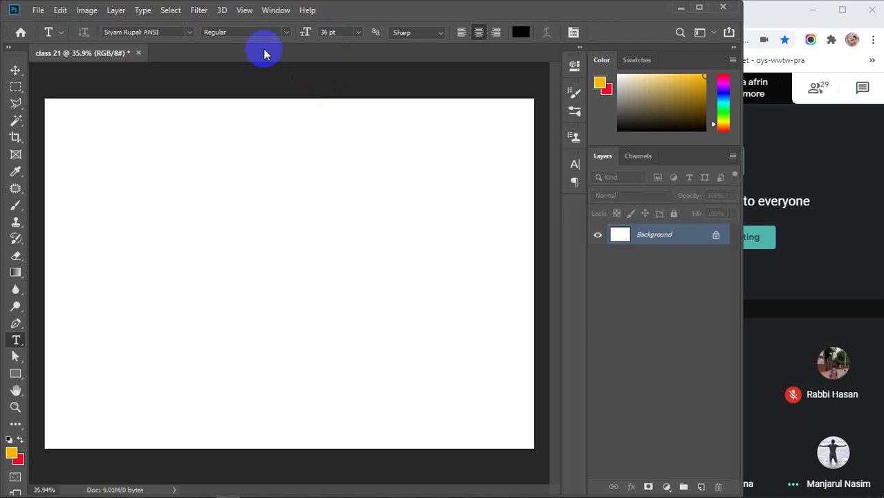
click(287, 31)
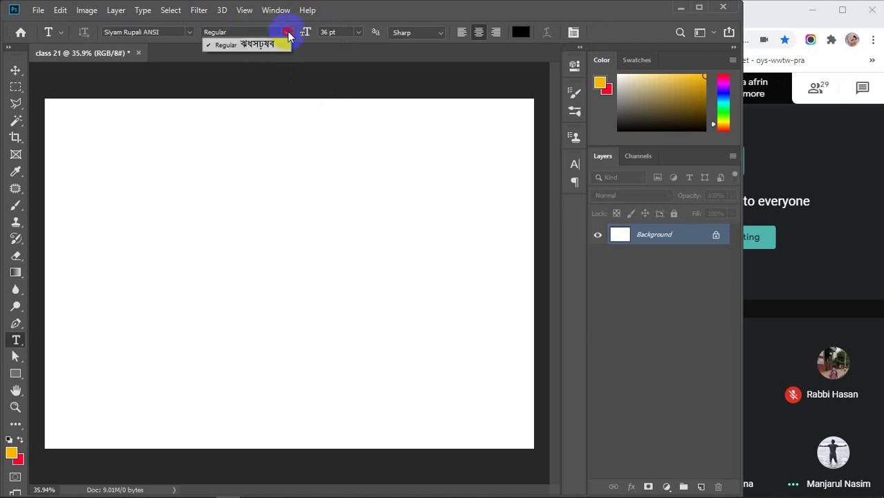
click(288, 33)
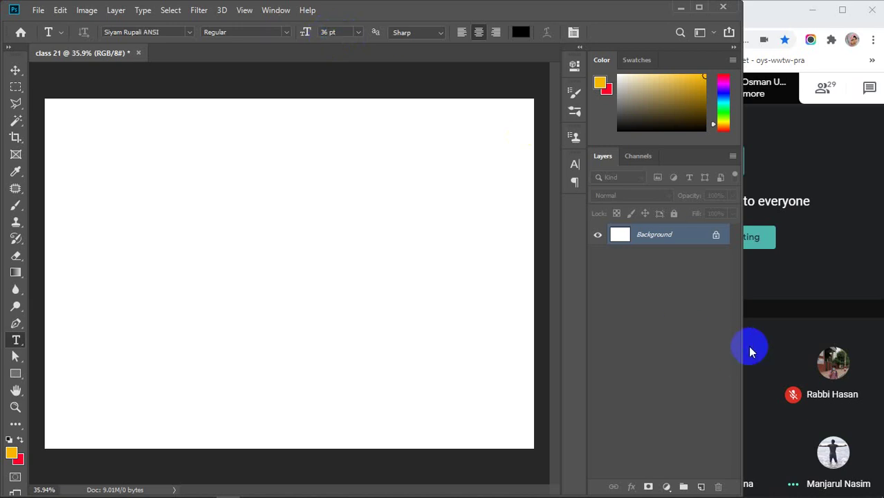
drag(742, 348, 800, 347)
click(319, 33)
click(328, 32)
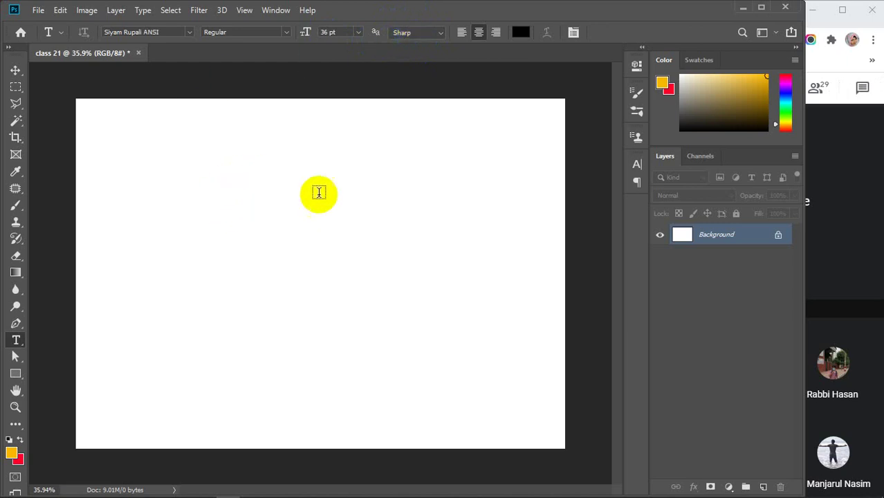
click(435, 38)
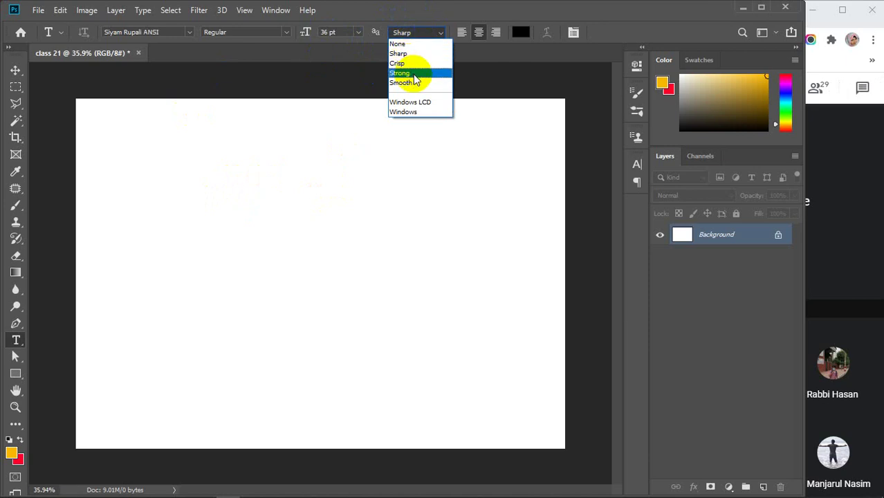
click(434, 35)
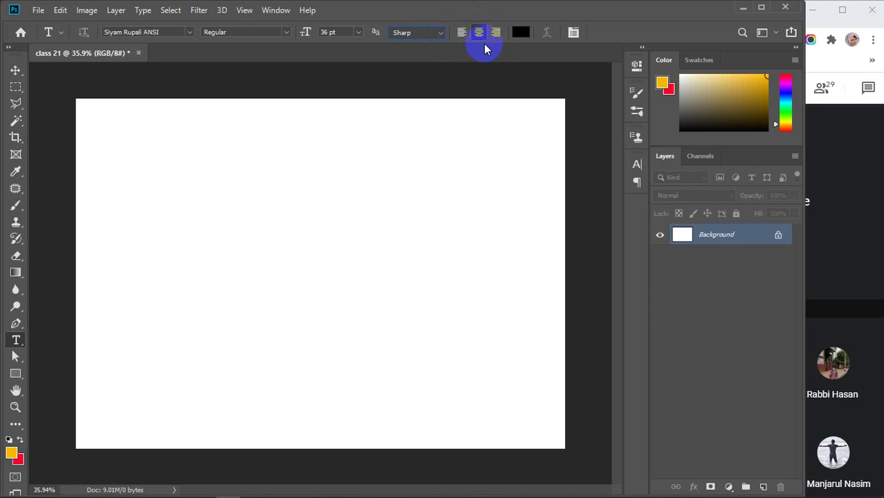
click(521, 32)
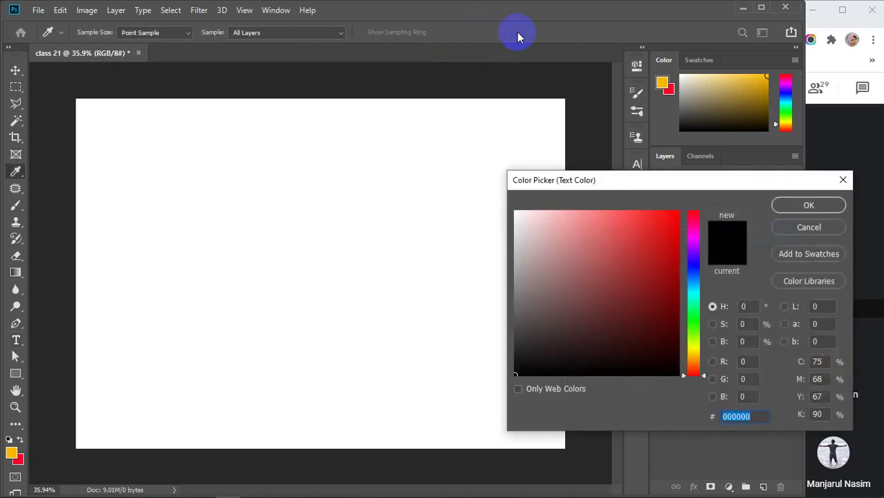
click(807, 228)
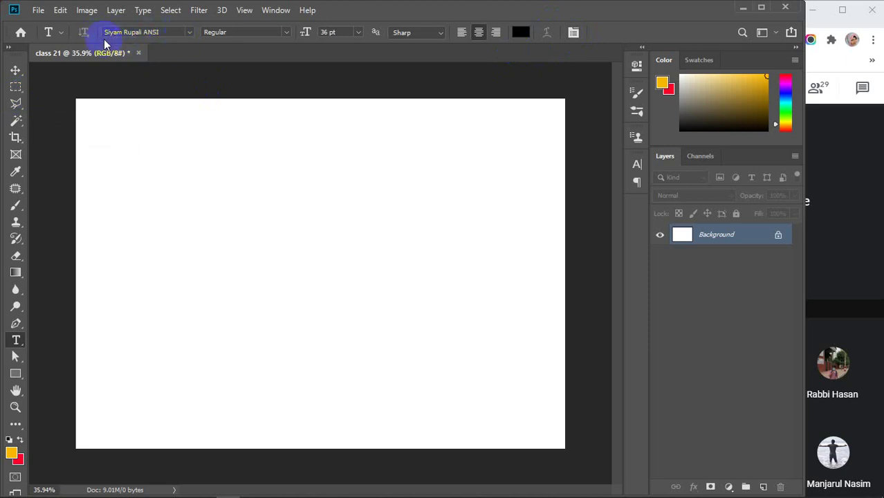
Scroll through Photoshop's list of installed font families.
click(190, 33)
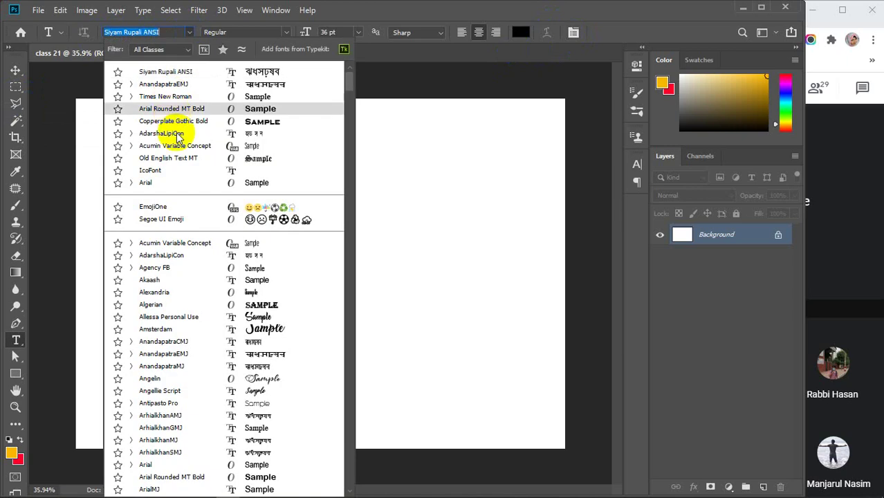
scroll(178, 148, down, 8)
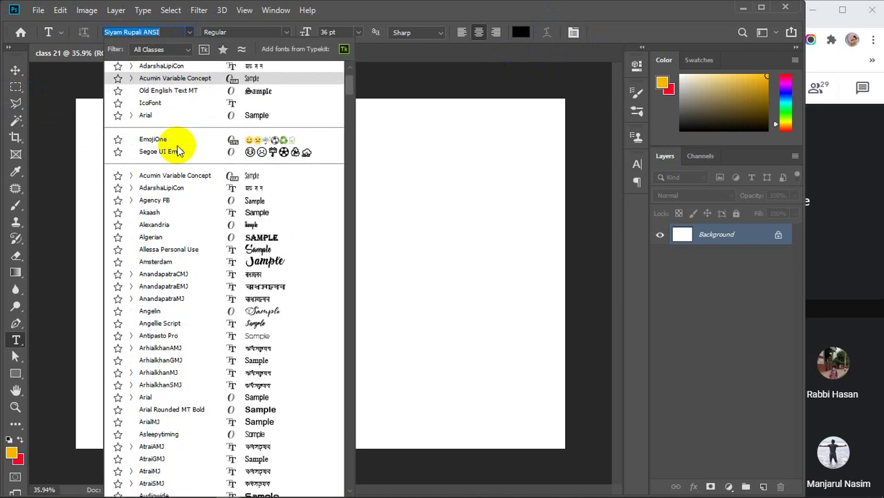
scroll(200, 297, down, 7)
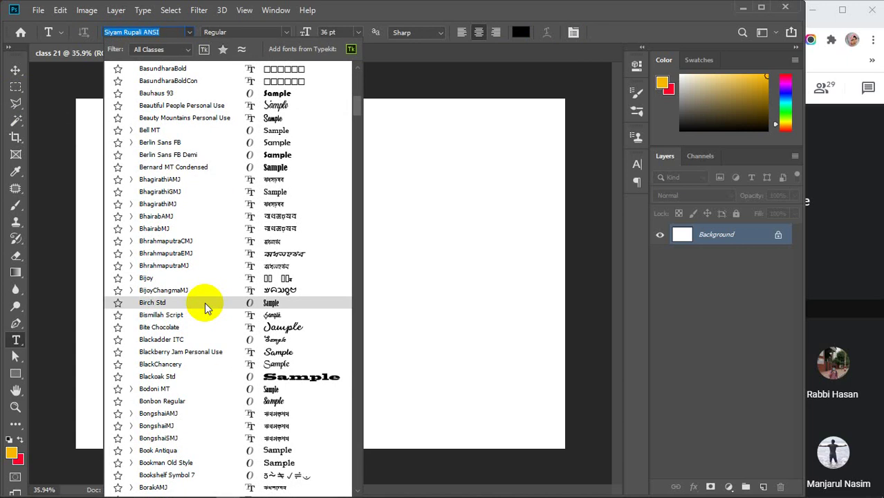
scroll(203, 296, down, 5)
scroll(203, 299, down, 10)
scroll(203, 299, down, 11)
scroll(204, 299, down, 4)
scroll(204, 299, down, 6)
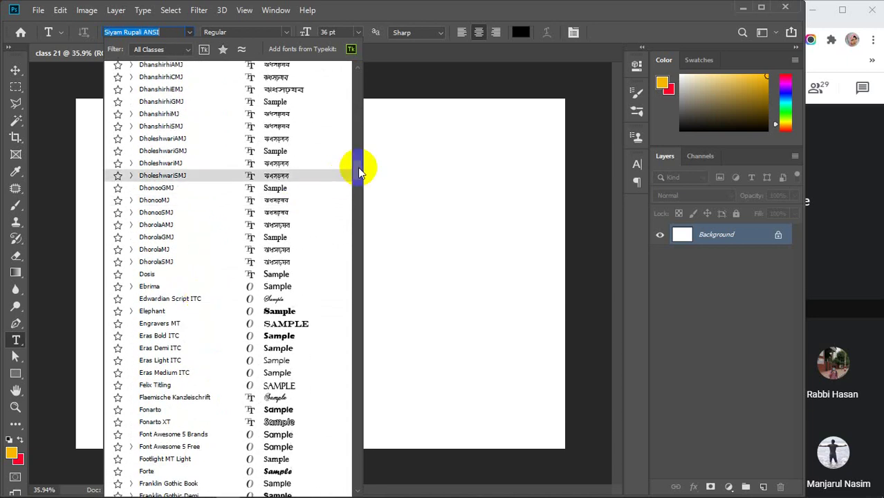
Finish browsing the fonts, close the list and return to Chrome's butterfly image results.
drag(359, 172, 349, 366)
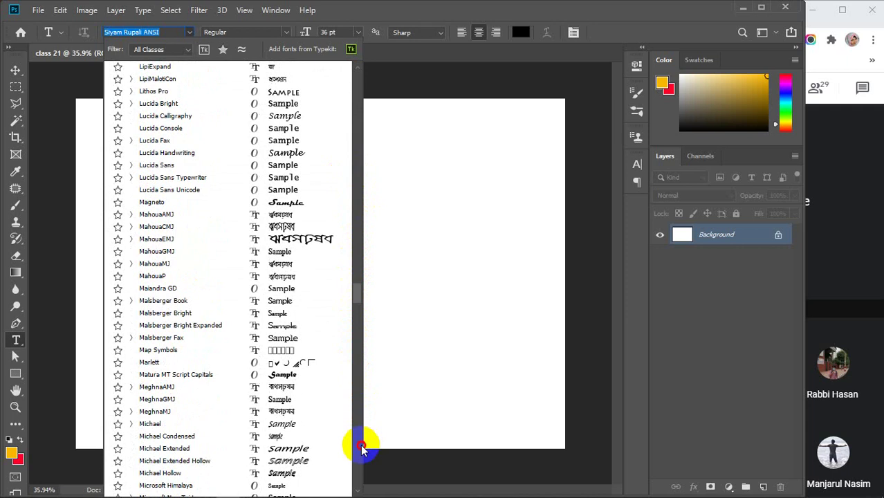
drag(362, 424, 355, 69)
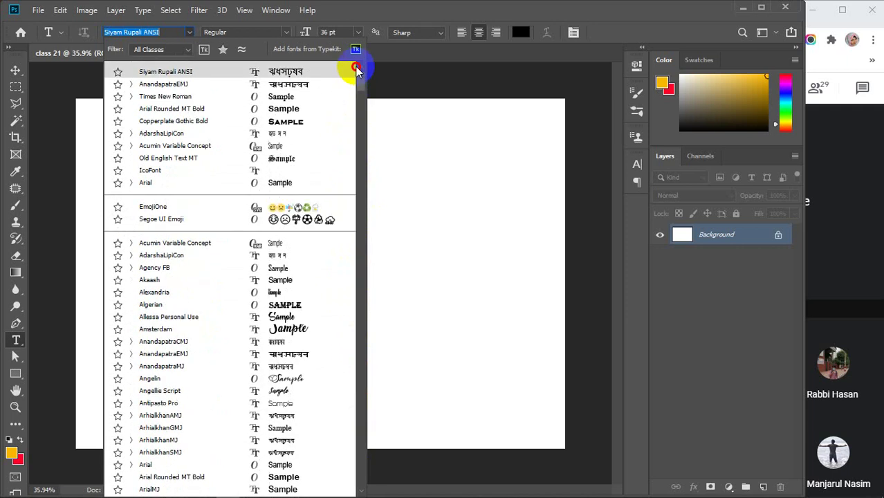
click(188, 32)
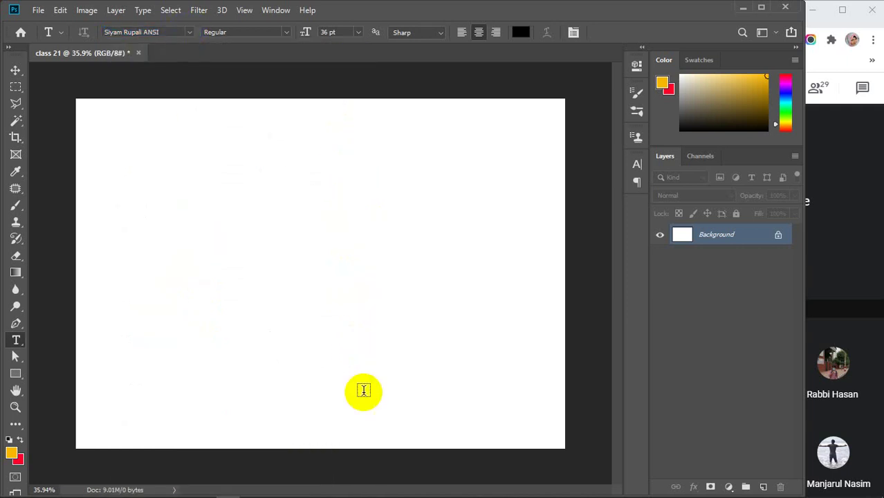
mouse_move(350, 489)
click(427, 443)
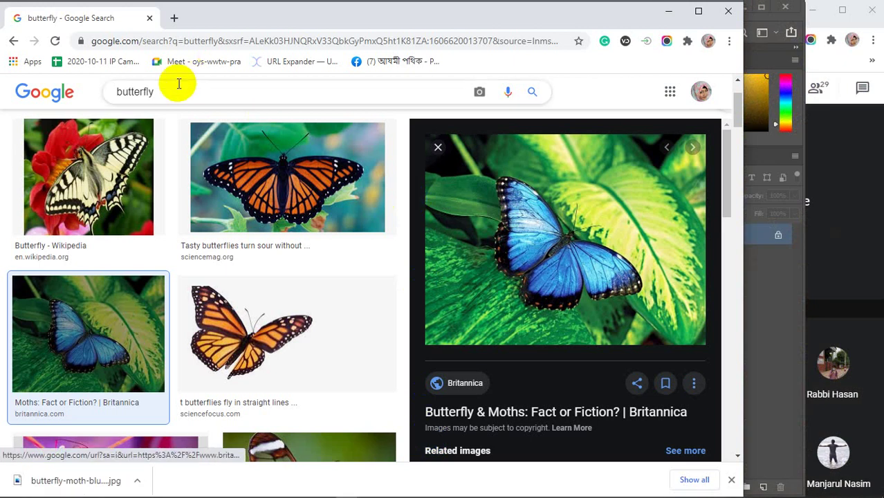
Search Google for 'free font download' from the address bar.
click(169, 42)
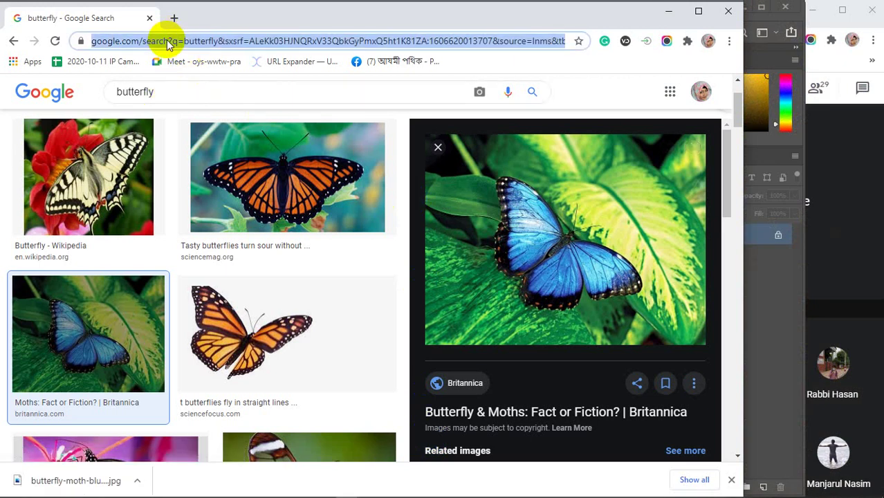
text(free)
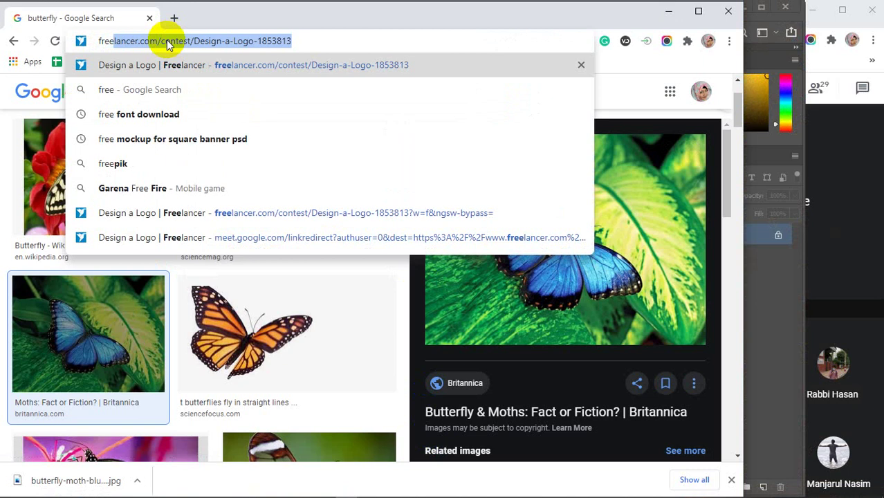
text( font)
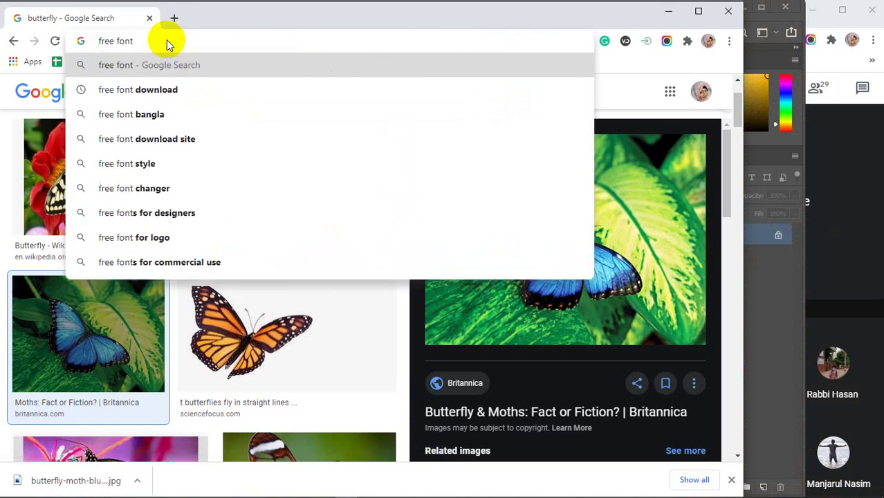
key(Down)
key(Return)
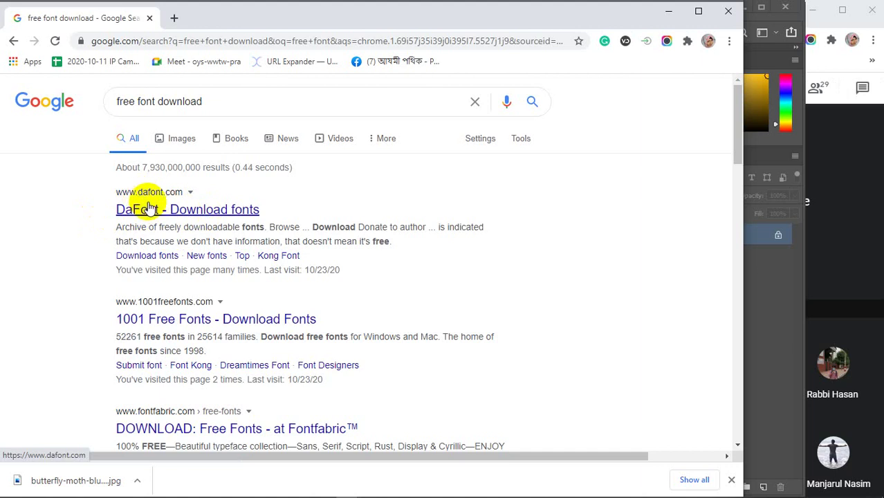
Dismiss the downloads bar, scan the results, and open the DaFont site.
click(734, 483)
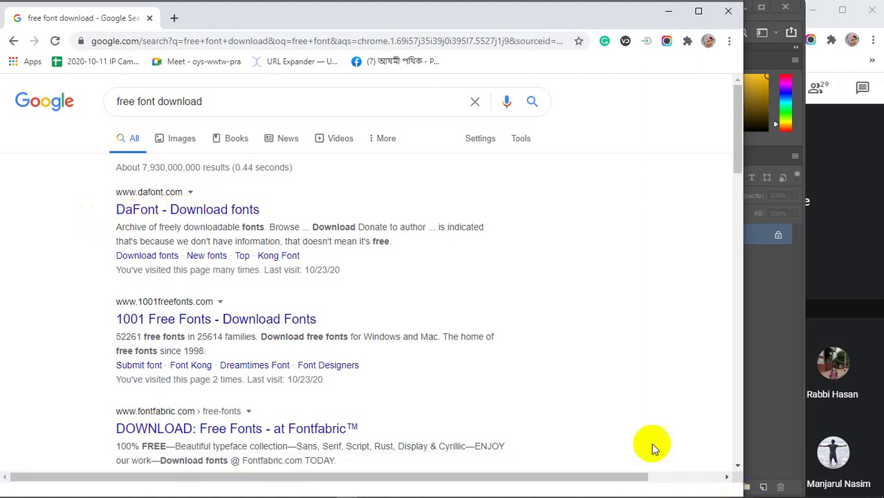
scroll(77, 302, down, 1)
scroll(77, 302, down, 2)
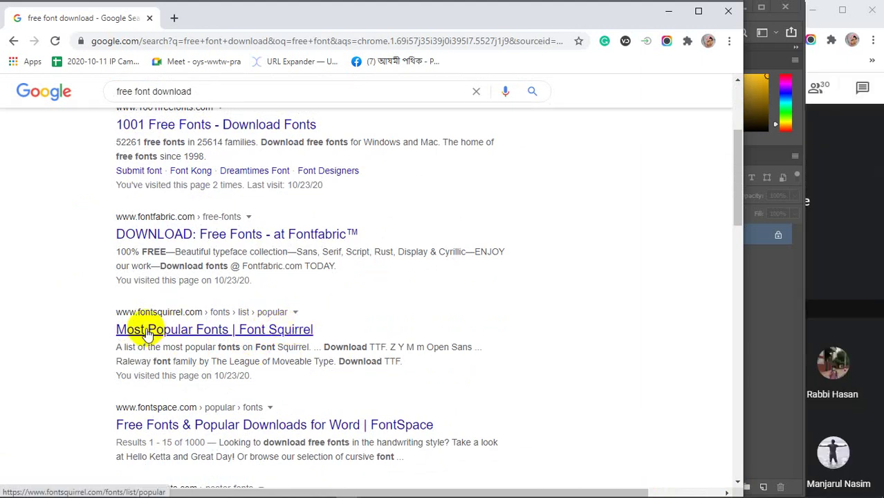
scroll(99, 336, down, 1)
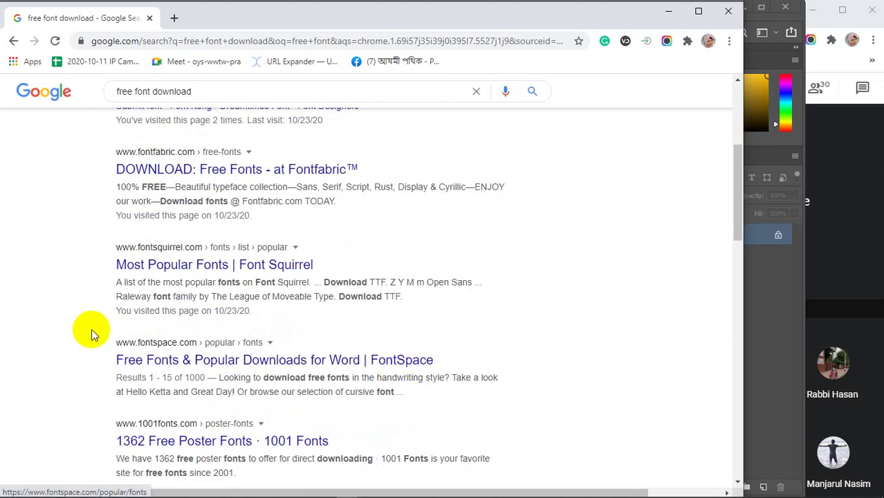
scroll(89, 326, down, 2)
scroll(89, 330, down, 1)
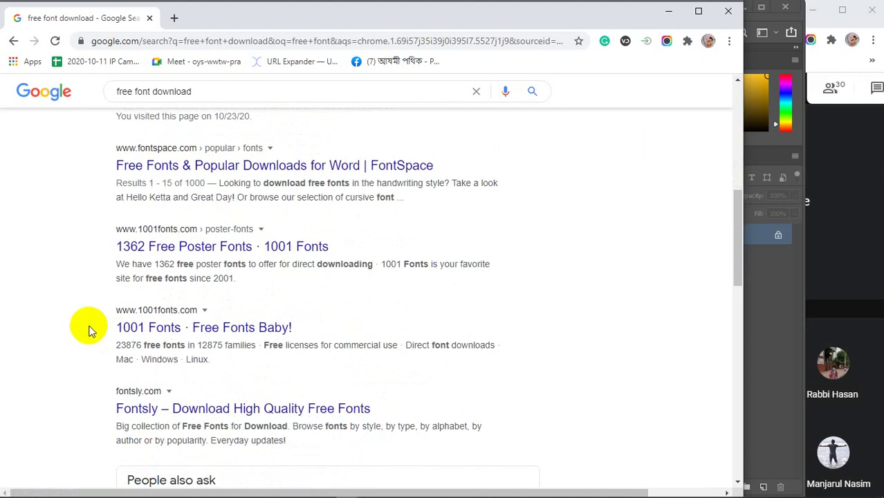
scroll(89, 331, down, 1)
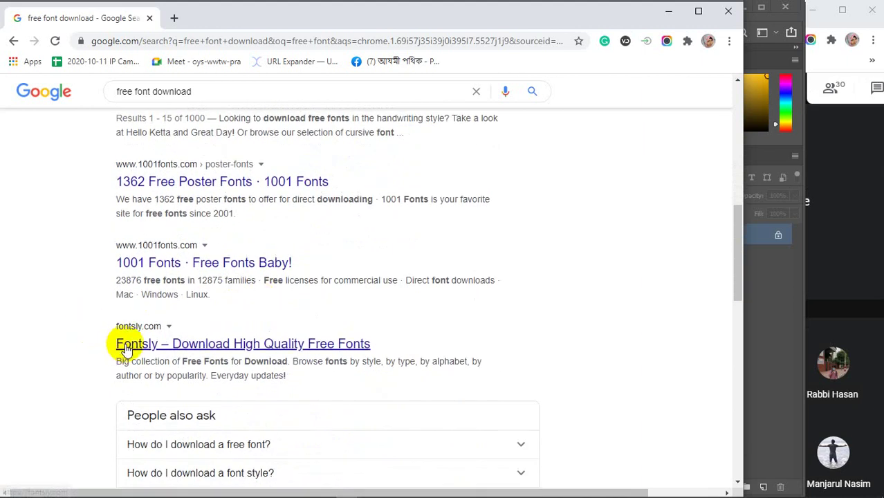
scroll(57, 331, down, 3)
scroll(75, 325, down, 2)
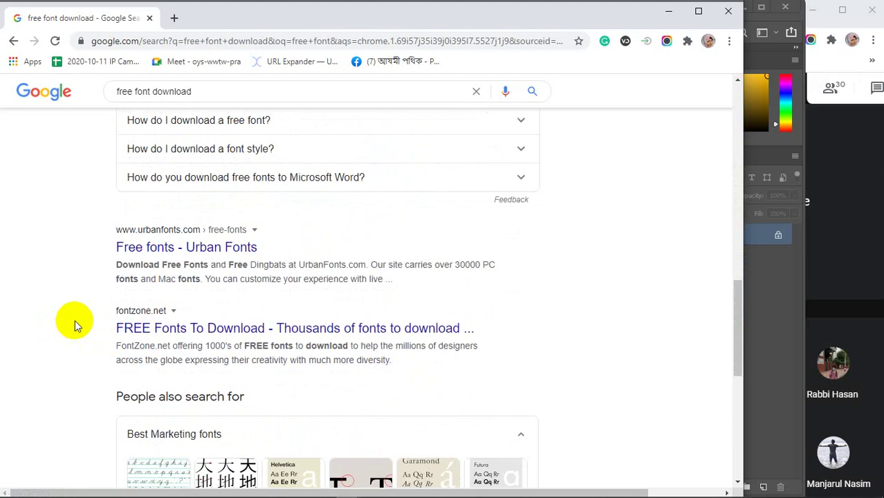
scroll(76, 325, up, 10)
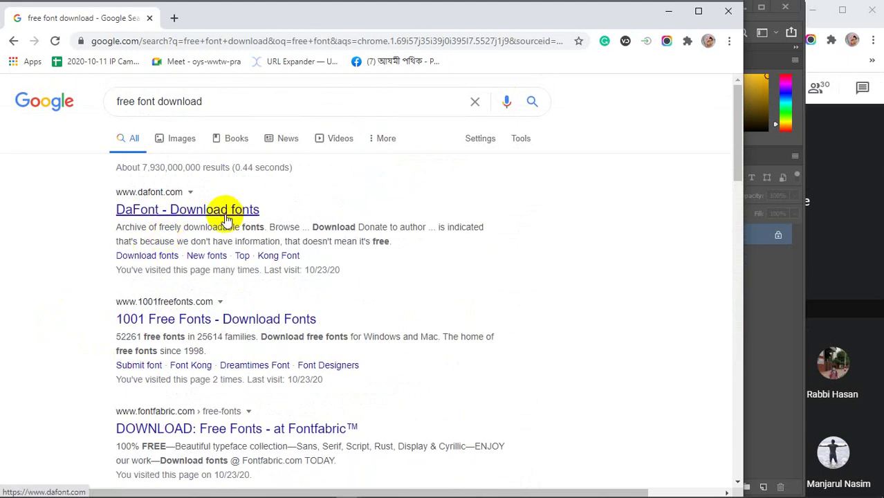
click(197, 212)
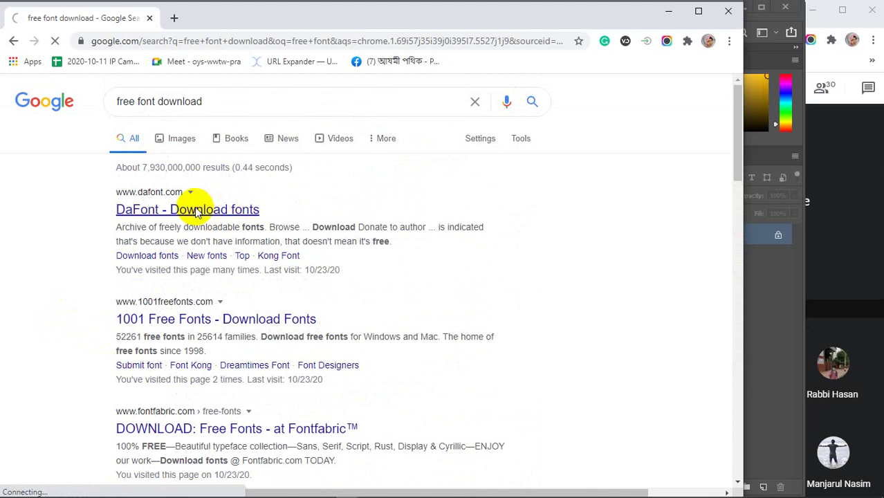
Look over the DaFont homepage and focus its font search box.
scroll(223, 305, down, 3)
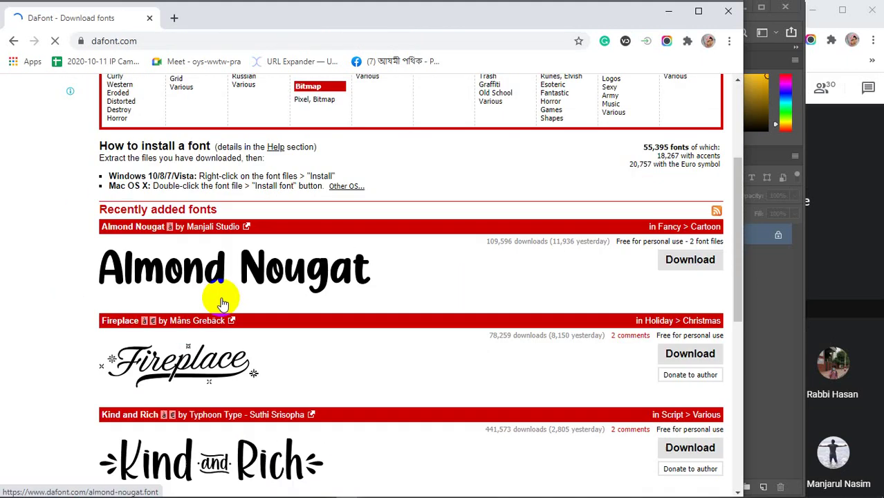
scroll(222, 302, down, 4)
scroll(232, 367, down, 3)
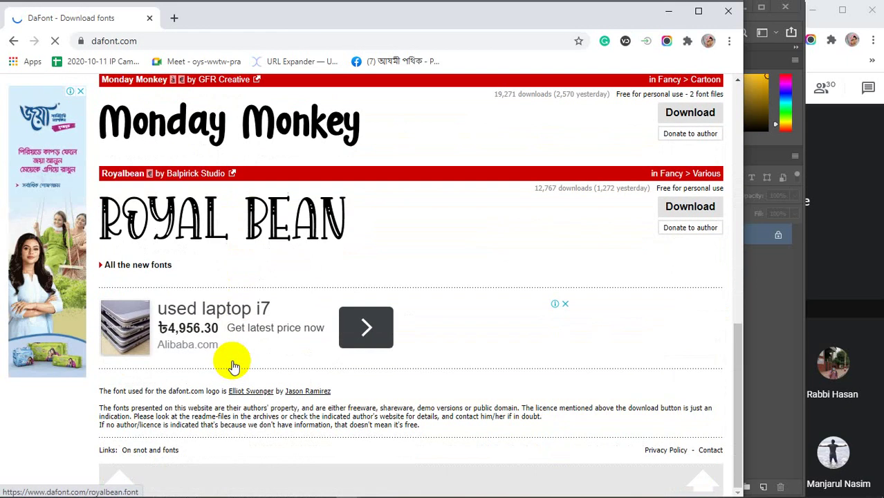
scroll(232, 366, up, 9)
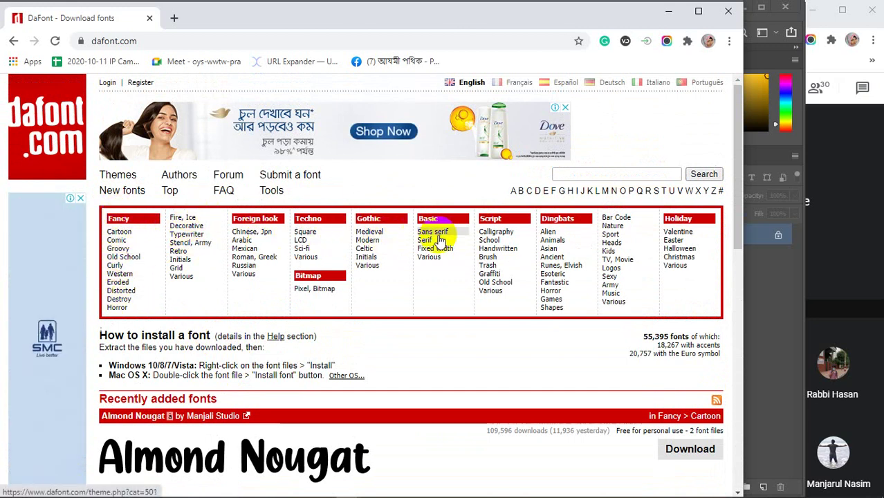
click(600, 174)
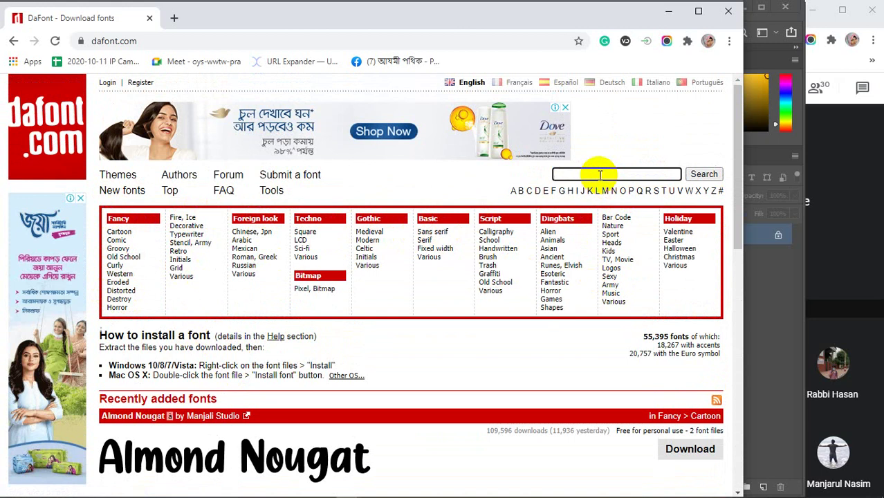
Download the Fireplace font from Recently added fonts as fireplace.zip, then minimize Chrome.
scroll(249, 432, down, 6)
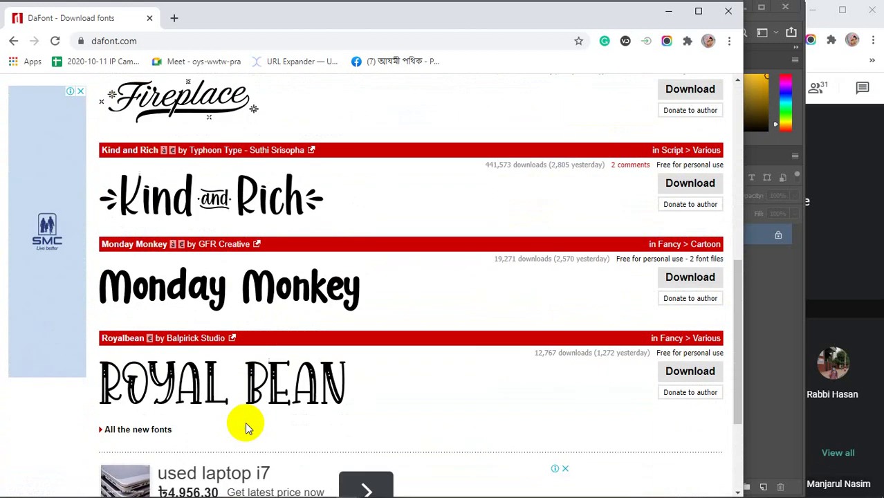
scroll(245, 422, up, 6)
scroll(621, 437, down, 2)
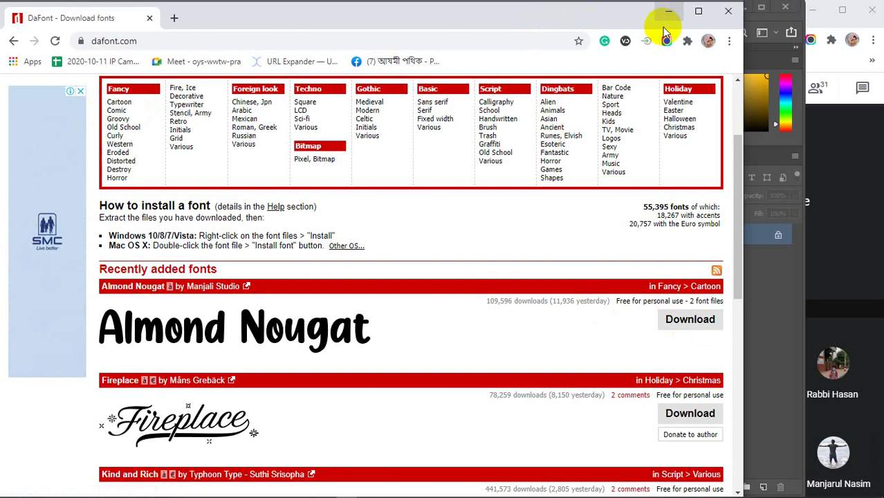
scroll(480, 364, down, 2)
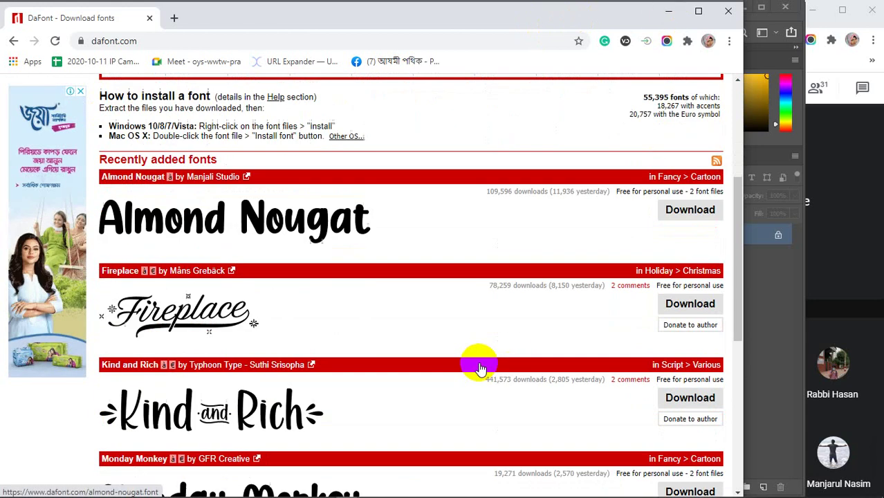
scroll(480, 367, down, 2)
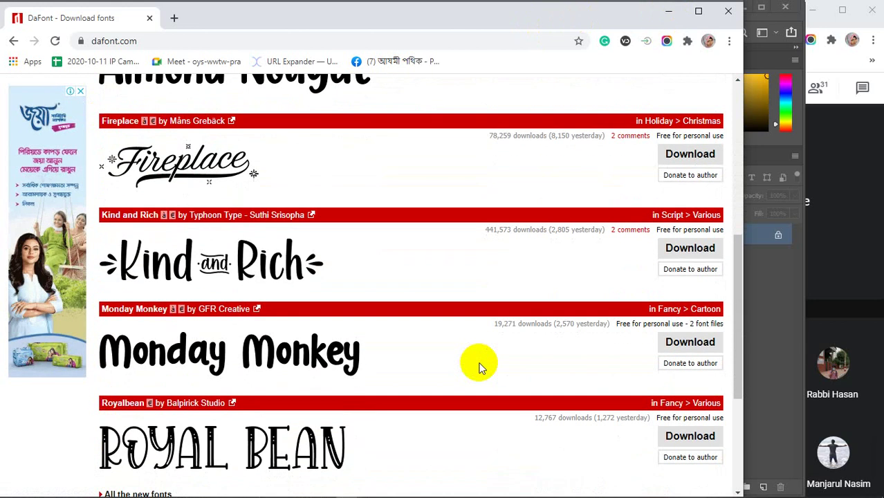
scroll(480, 367, down, 3)
scroll(482, 366, up, 3)
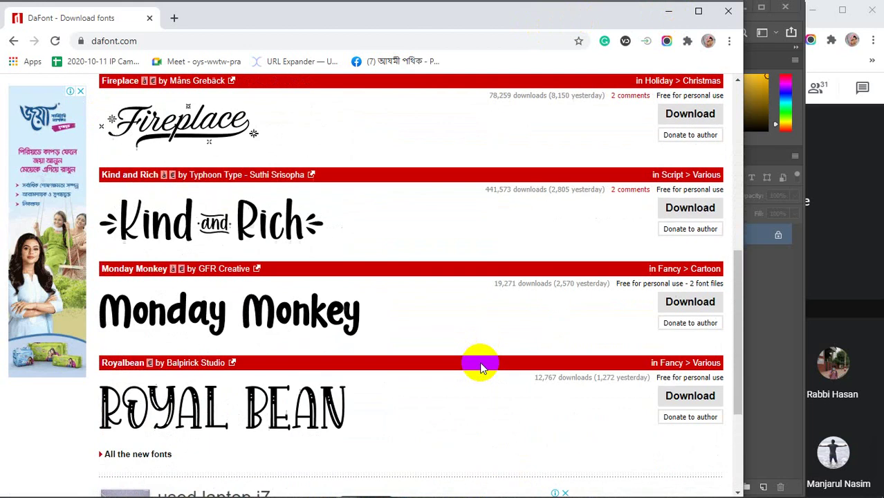
scroll(482, 368, up, 1)
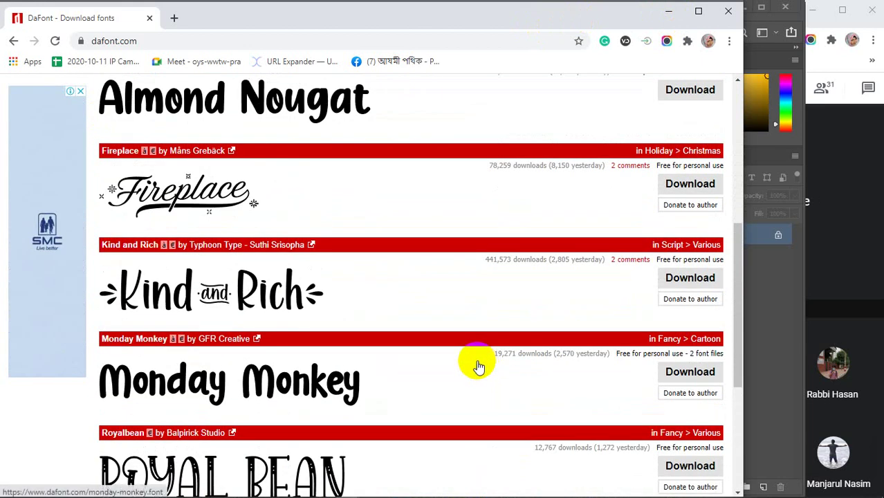
scroll(480, 367, up, 1)
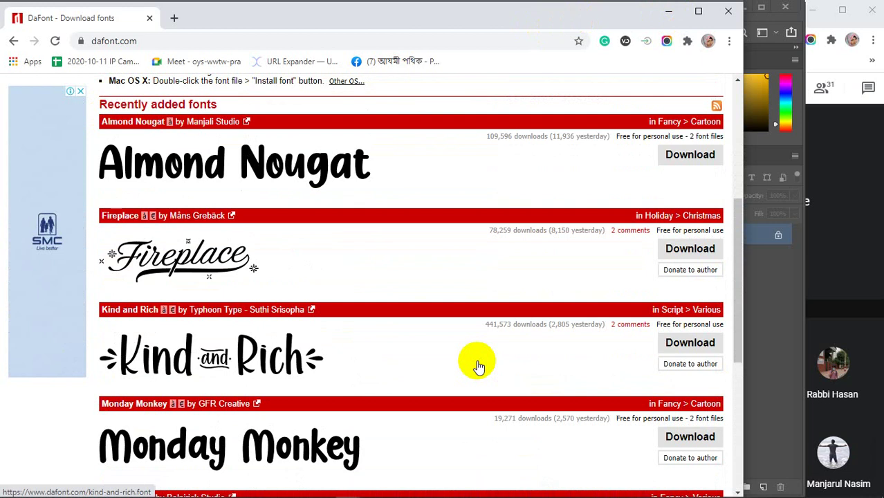
click(681, 250)
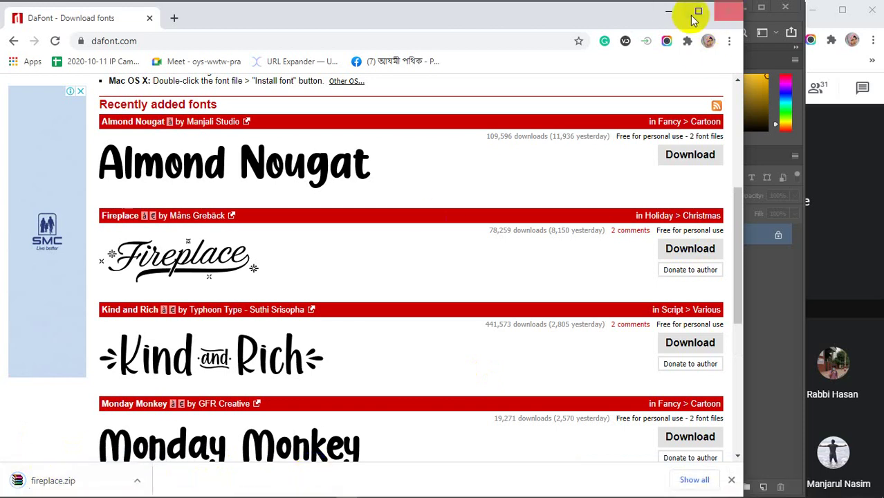
click(667, 13)
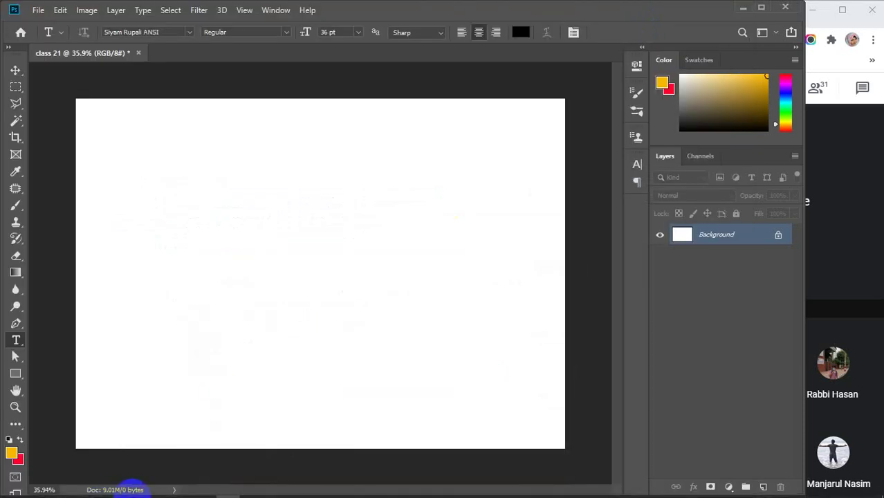
Open File Explorer, enlarge its window, and select the fireplace archive in Downloads.
mouse_move(132, 492)
click(85, 489)
click(839, 7)
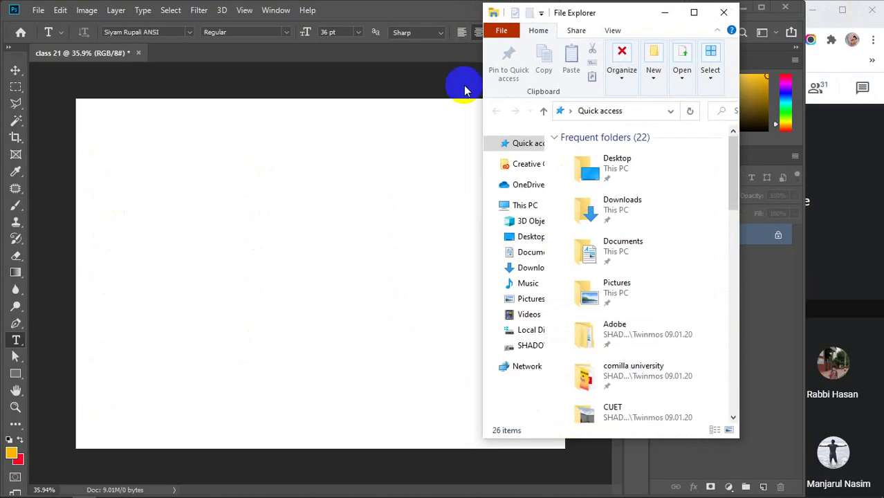
drag(480, 92, 4, 104)
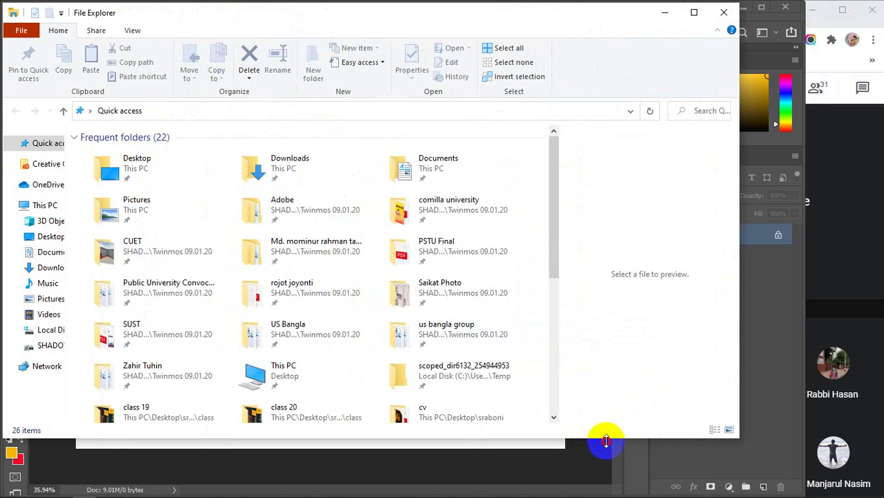
drag(606, 441, 604, 494)
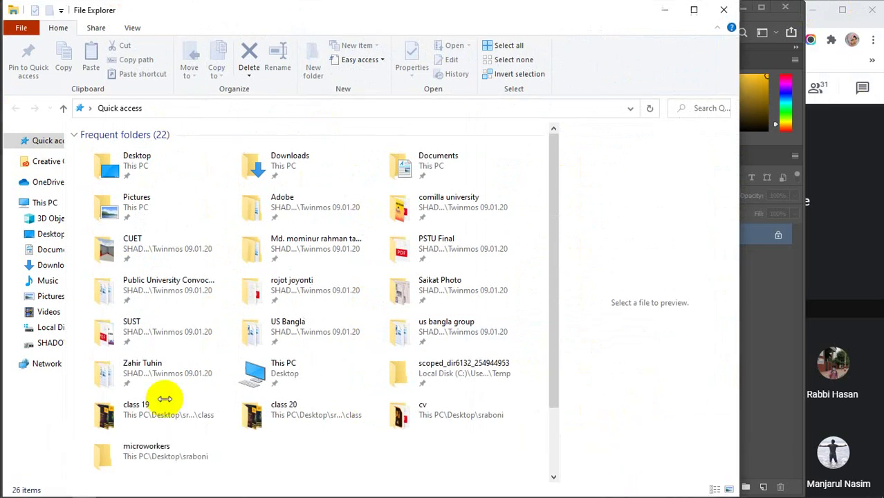
click(48, 264)
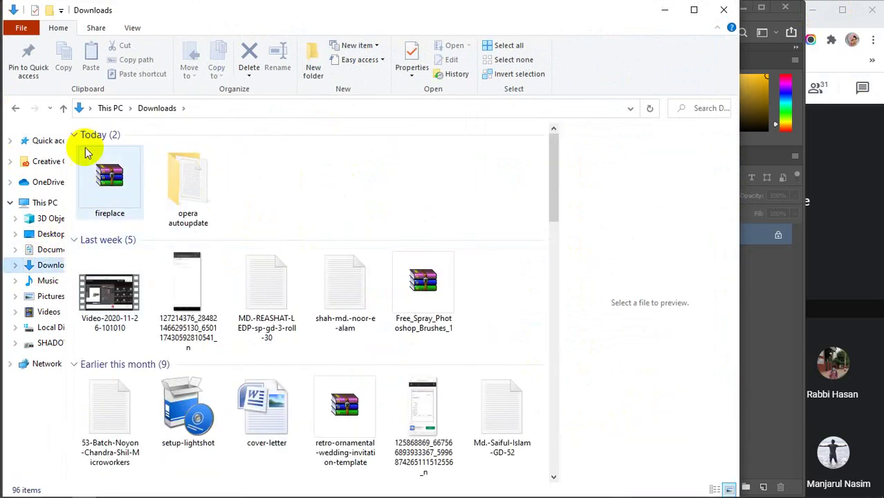
click(110, 171)
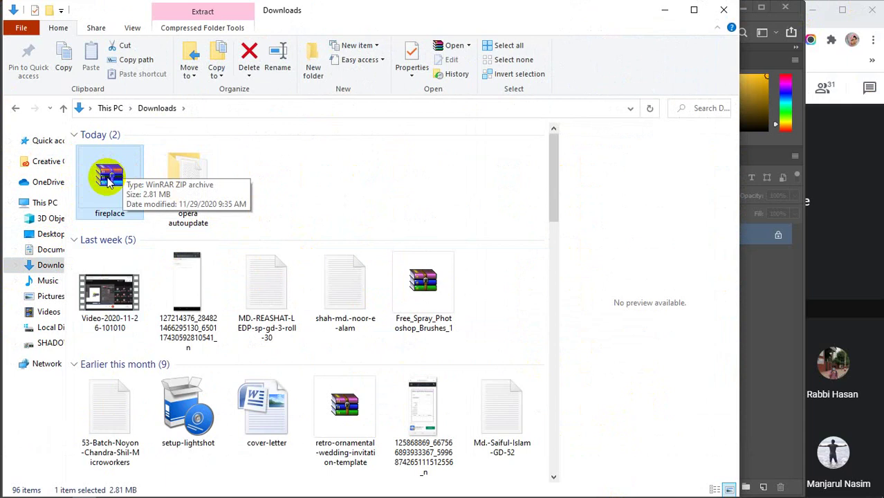
Extract the fireplace archive into Downloads, refresh the folder, and open the img folder.
right_click(106, 176)
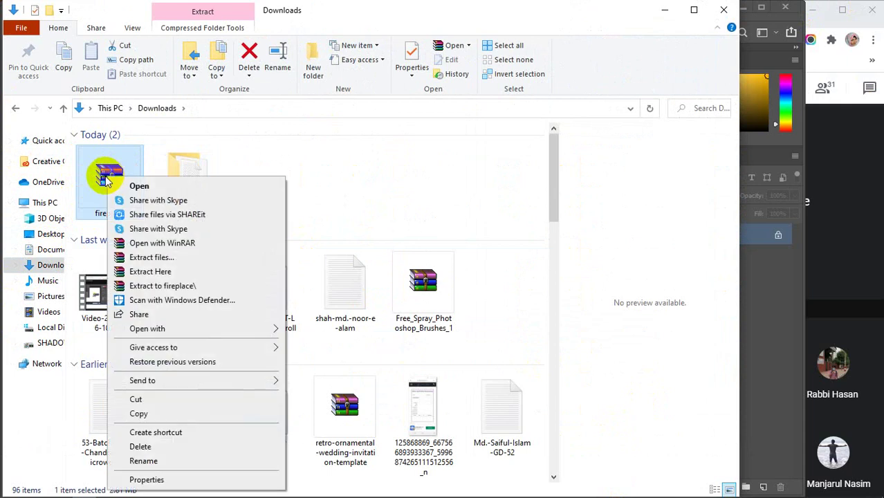
click(166, 270)
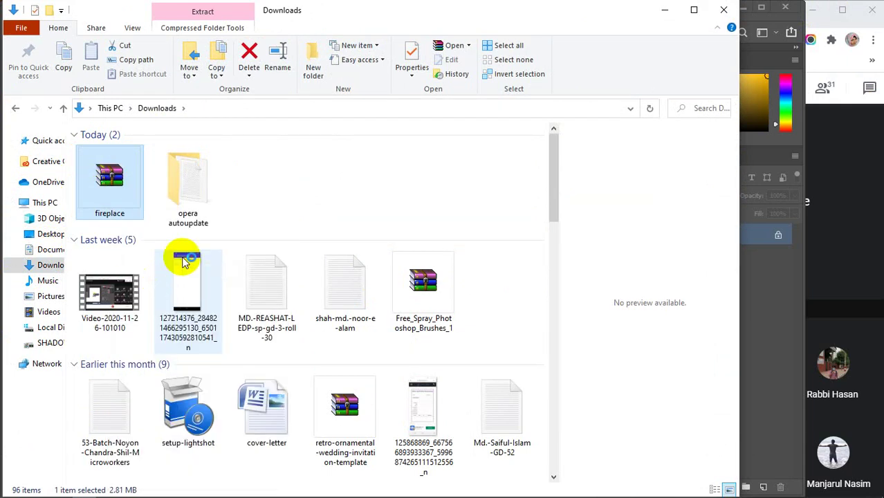
right_click(337, 187)
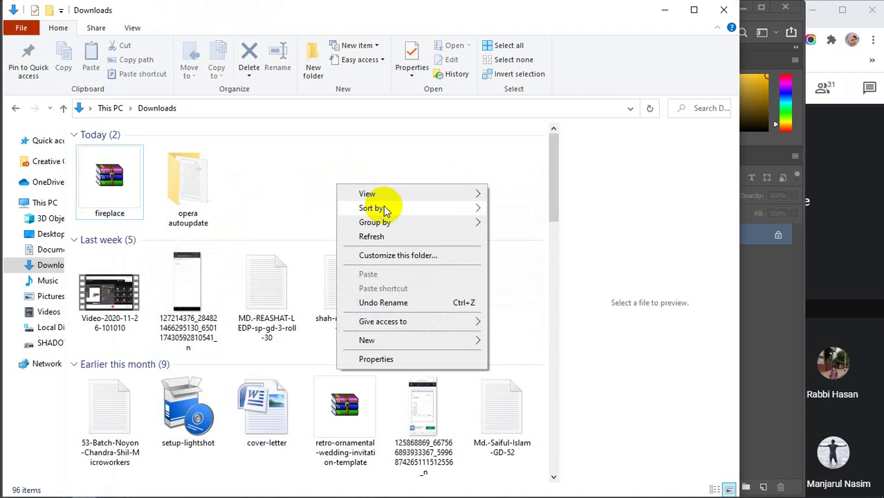
click(365, 233)
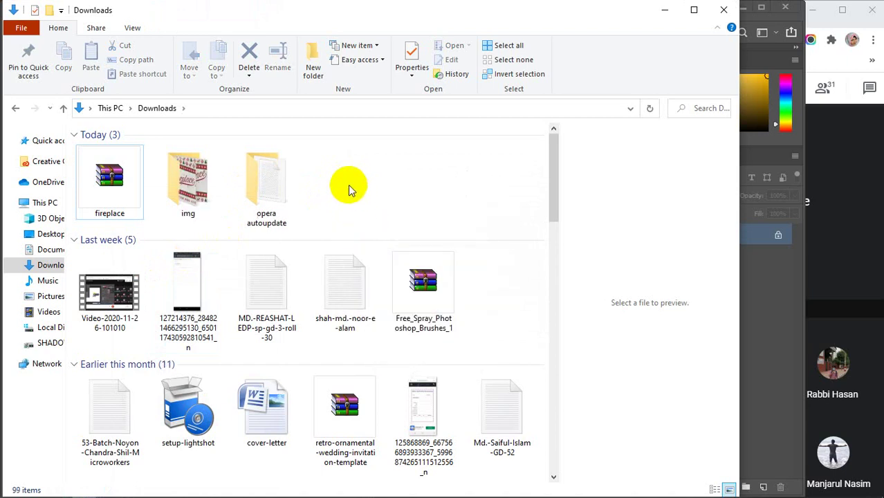
double_click(203, 180)
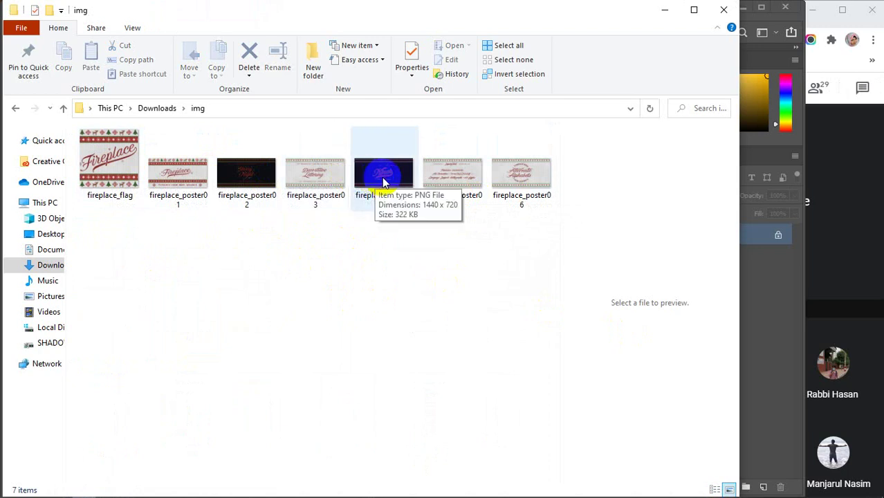
Go back to Downloads and open fireplace.zip in WinRAR to view its contents.
click(13, 110)
scroll(259, 263, down, 10)
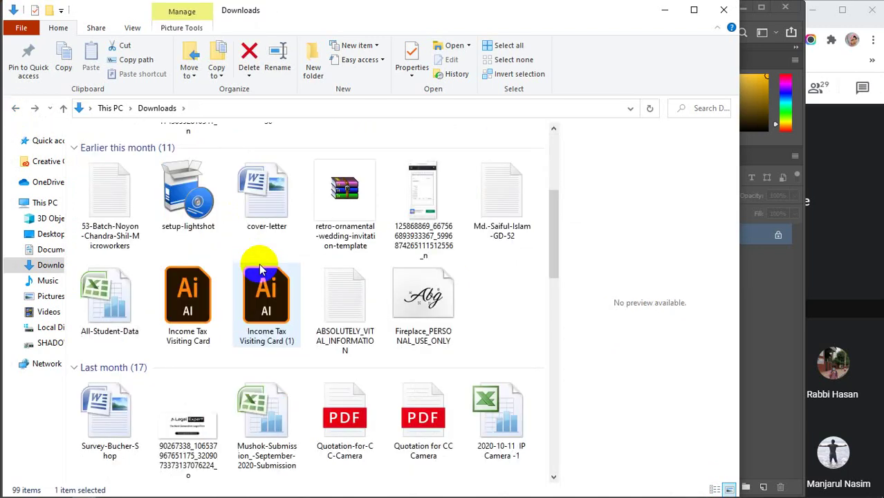
scroll(259, 264, down, 8)
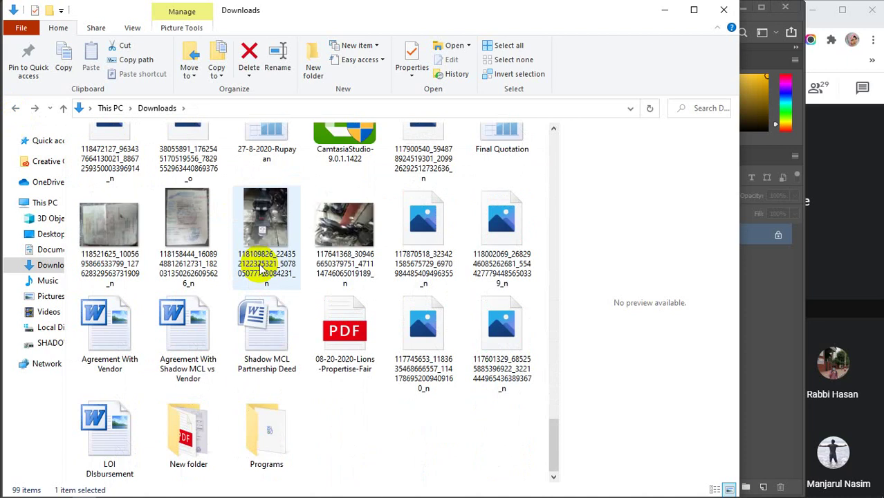
scroll(298, 356, up, 18)
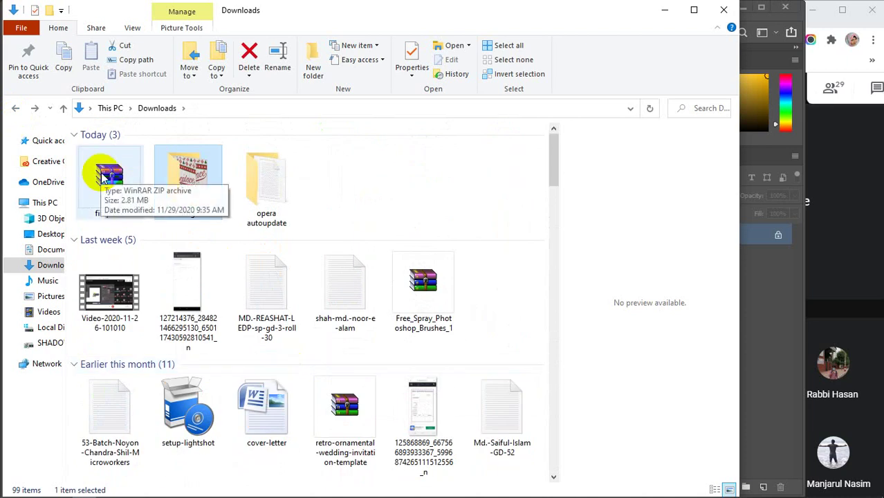
click(102, 178)
double_click(103, 177)
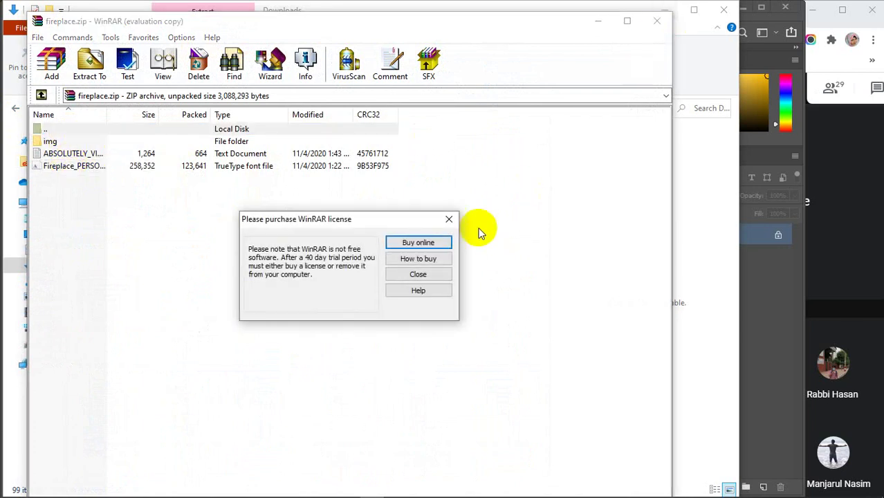
Close WinRAR and extract fireplace here, choosing No to All to keep existing files.
click(449, 221)
click(658, 22)
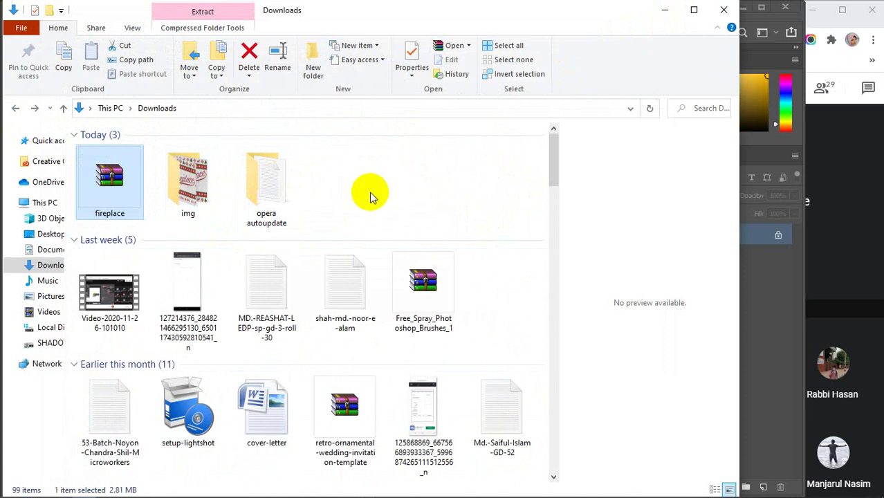
right_click(120, 185)
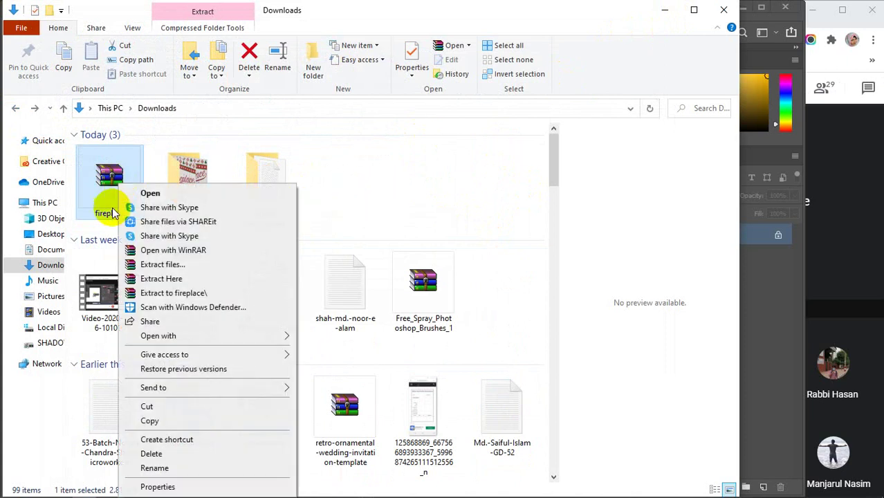
click(145, 276)
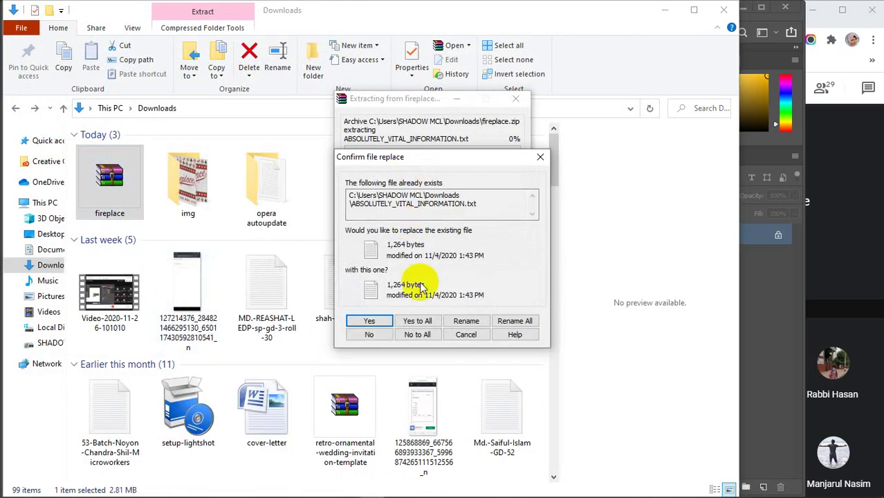
click(418, 335)
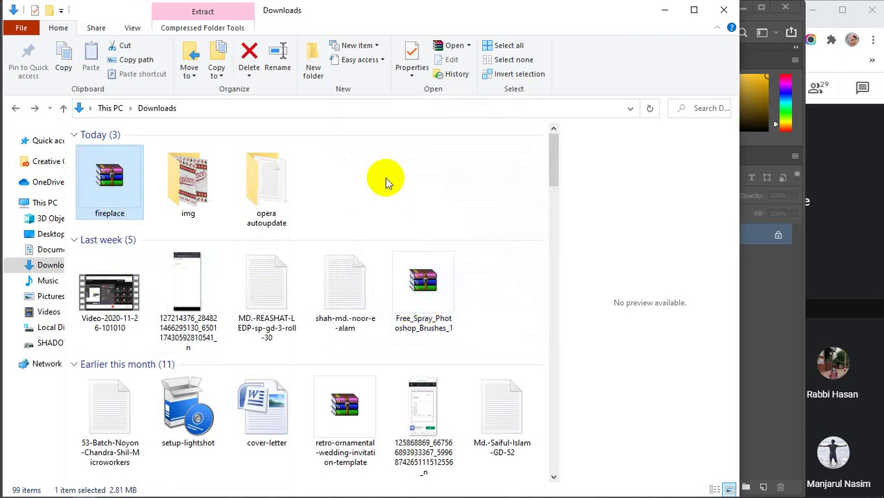
Browse the Programs folder and the folder named New folder, returning to Downloads.
scroll(386, 182, down, 20)
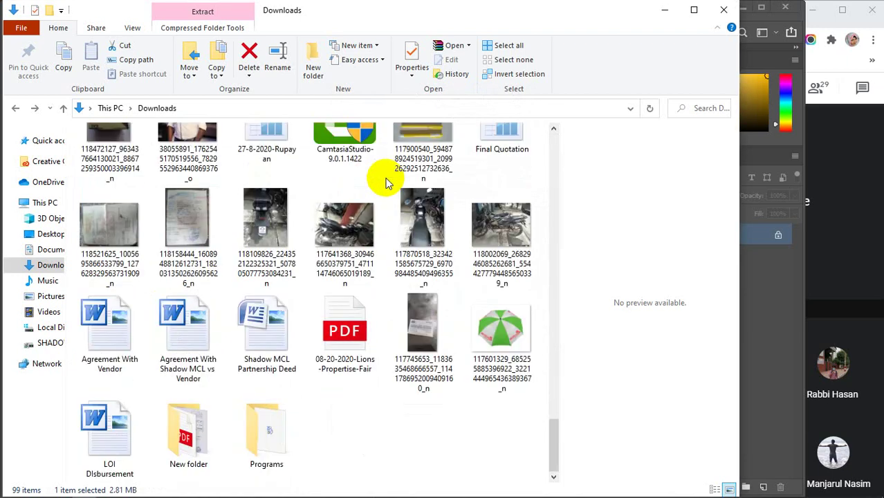
double_click(264, 432)
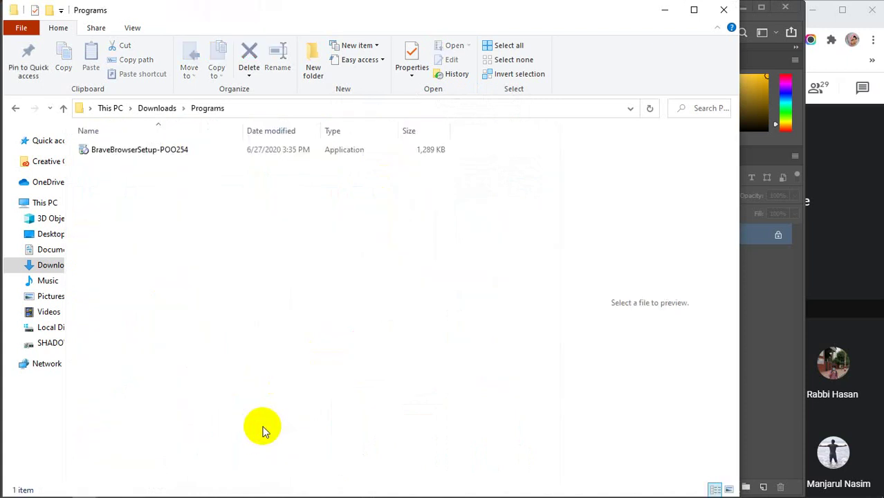
click(15, 108)
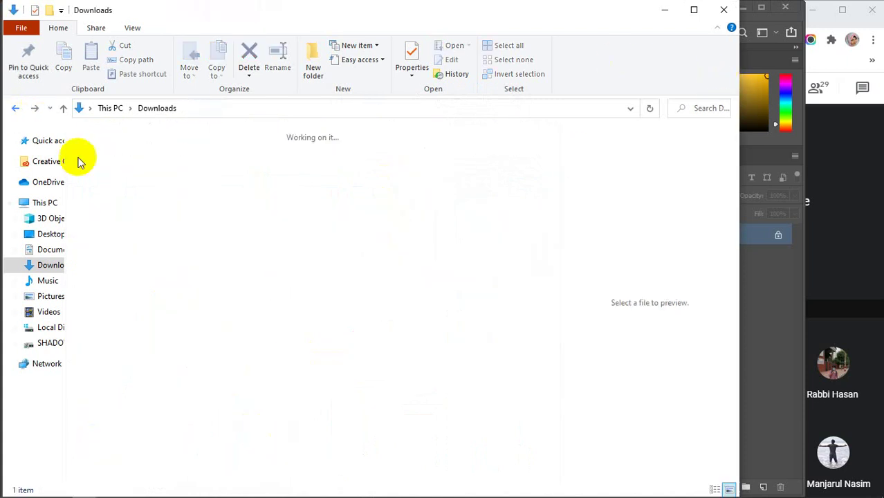
click(194, 443)
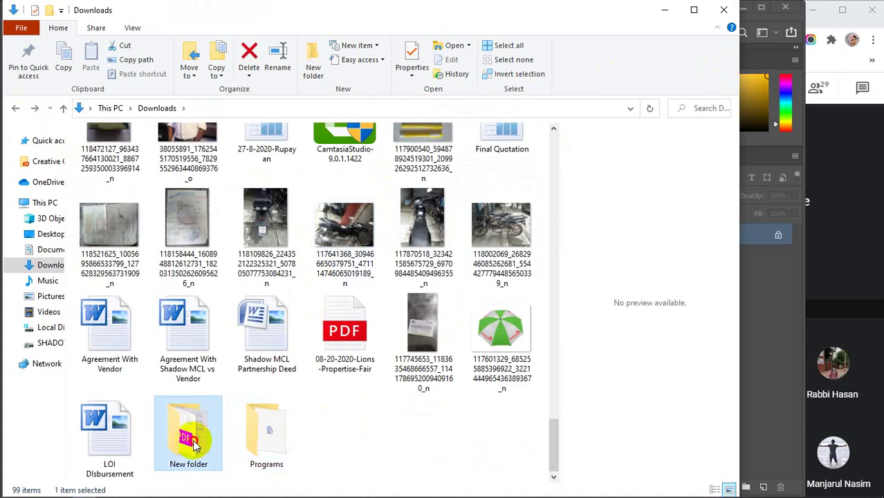
double_click(185, 437)
scroll(197, 315, down, 3)
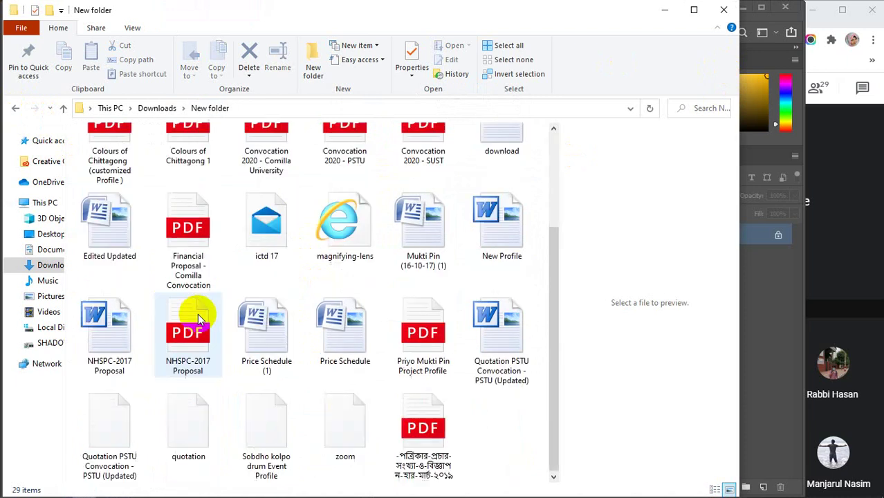
scroll(198, 316, up, 5)
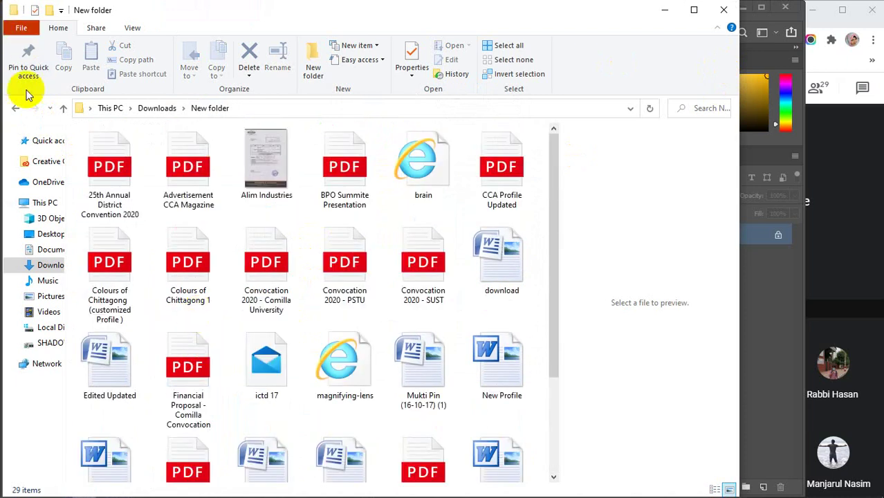
click(15, 108)
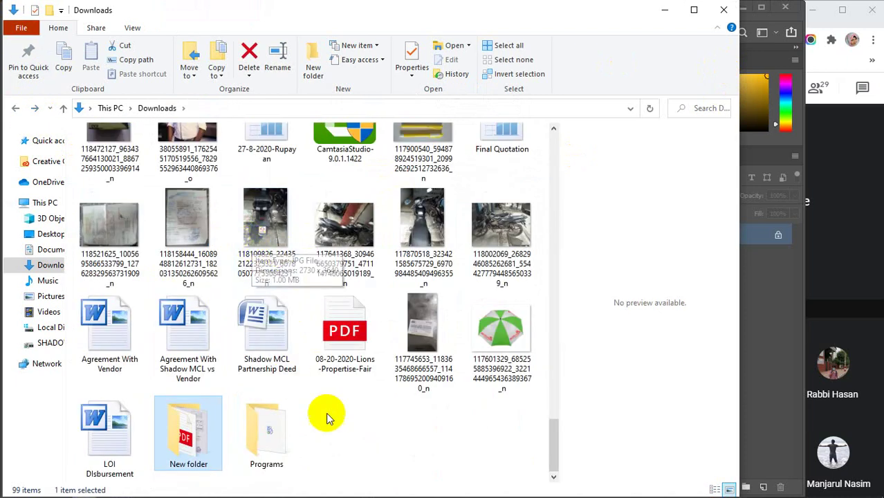
Check the ABSOLUTELY_VITAL_INFORMATION file and img folder, then reselect the fireplace archive.
scroll(369, 446, up, 15)
click(370, 446)
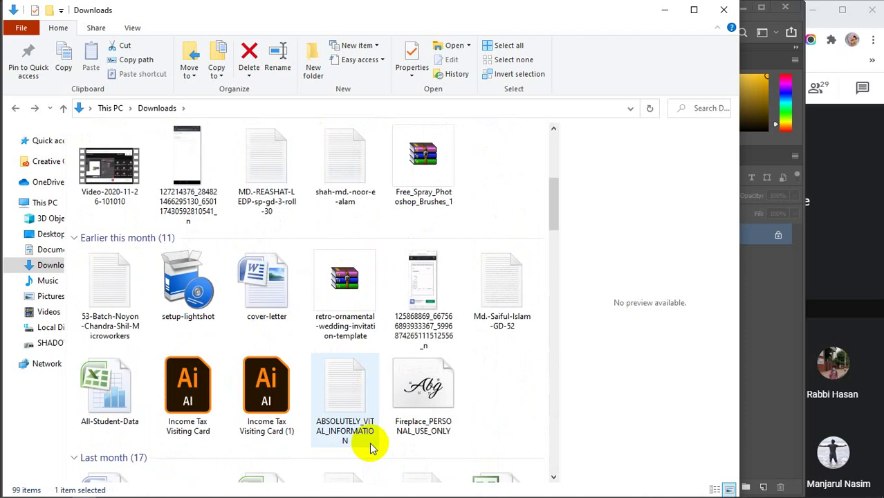
scroll(339, 388, up, 3)
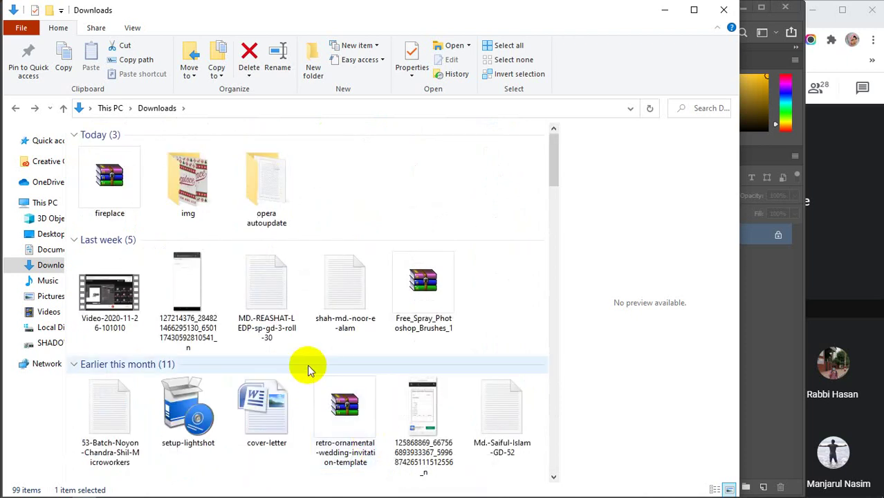
click(191, 186)
double_click(188, 181)
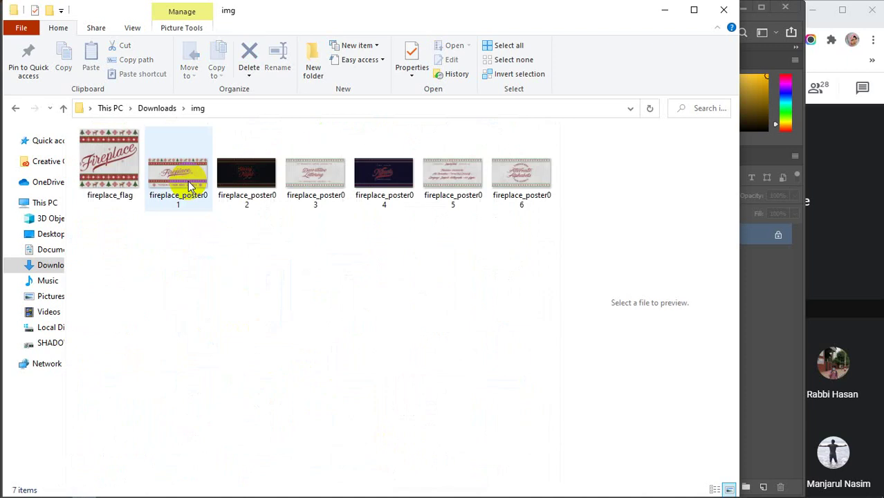
click(11, 105)
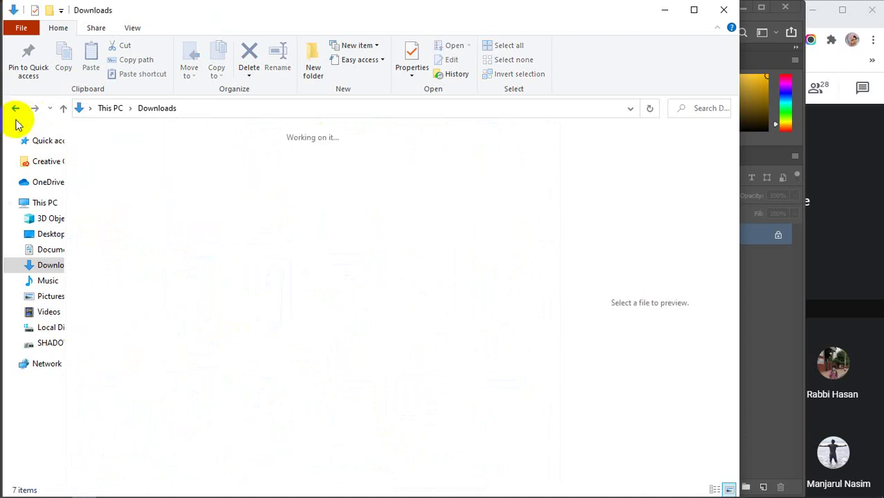
click(107, 183)
Open fireplace.zip, preview the Fireplace .ttf file and install it.
double_click(107, 183)
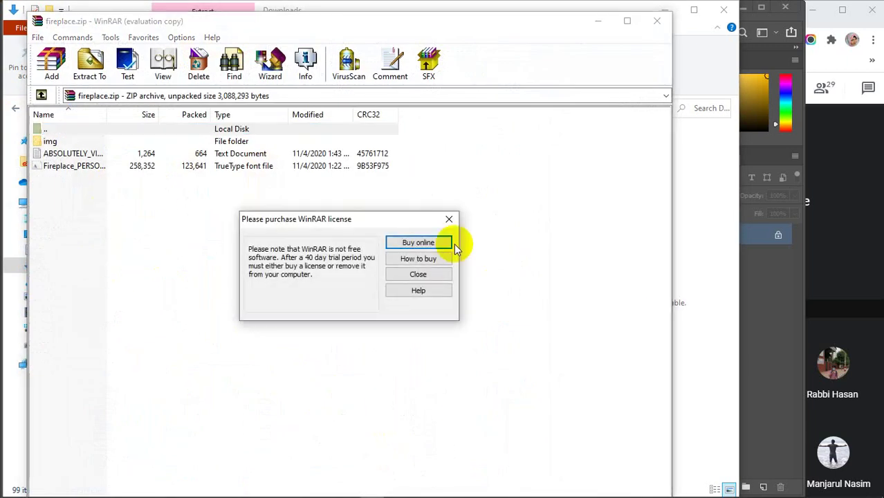
click(449, 219)
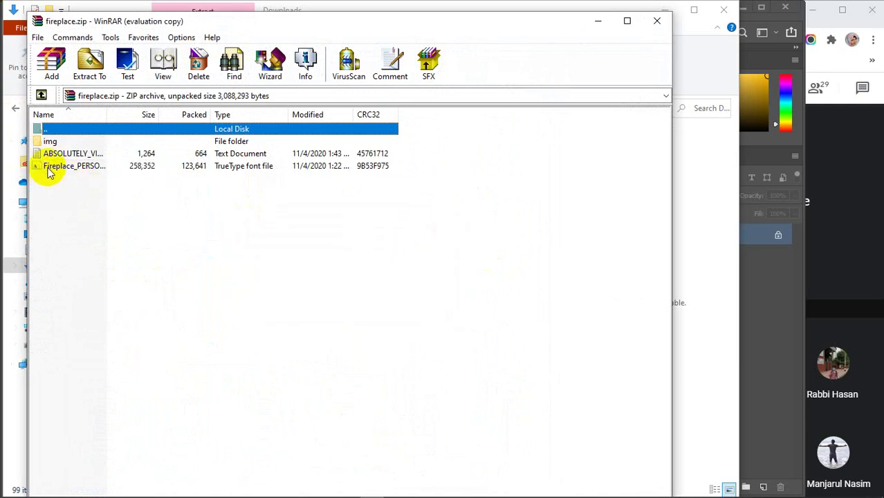
double_click(120, 171)
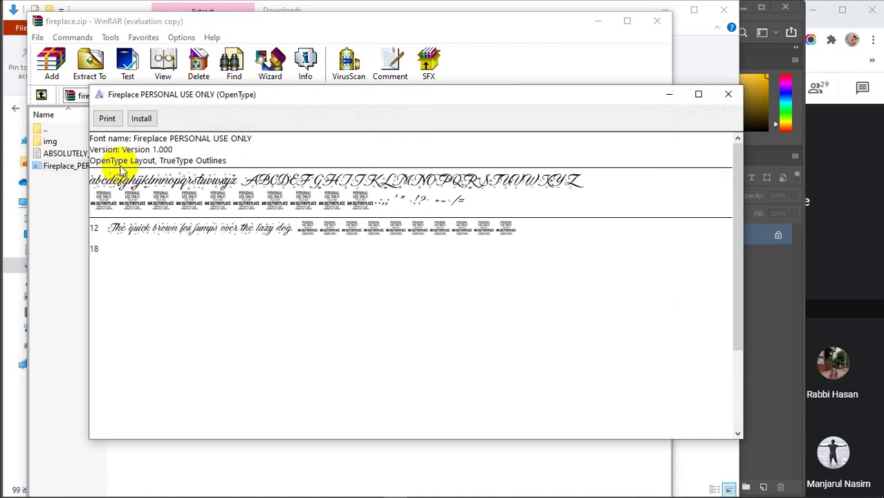
click(141, 119)
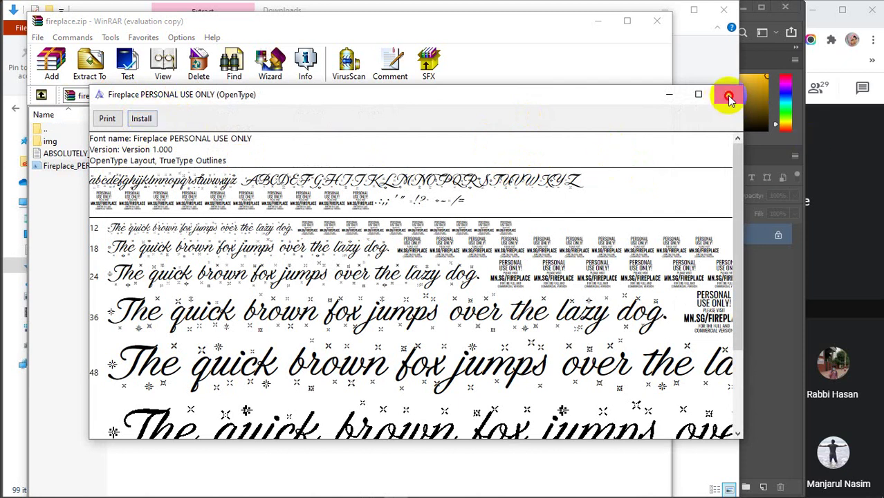
click(728, 94)
Reopen the Fireplace font preview, install the font again, and close the preview.
right_click(95, 168)
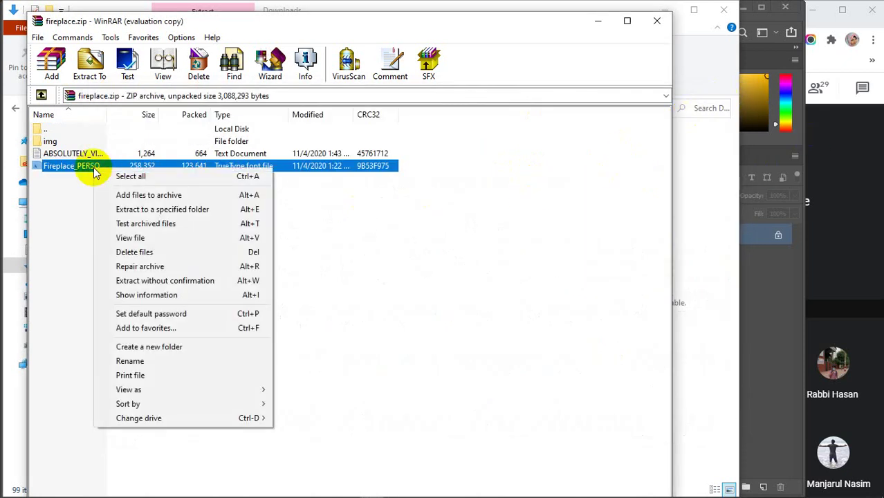
click(381, 252)
click(112, 172)
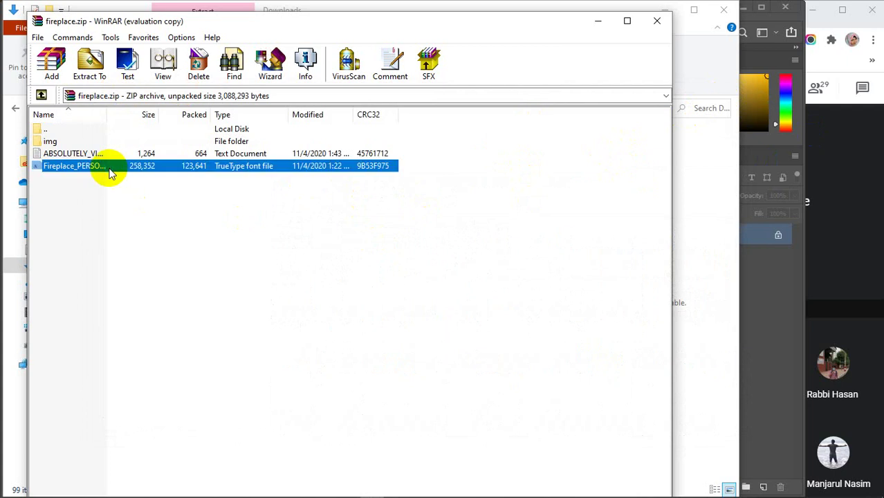
right_click(109, 174)
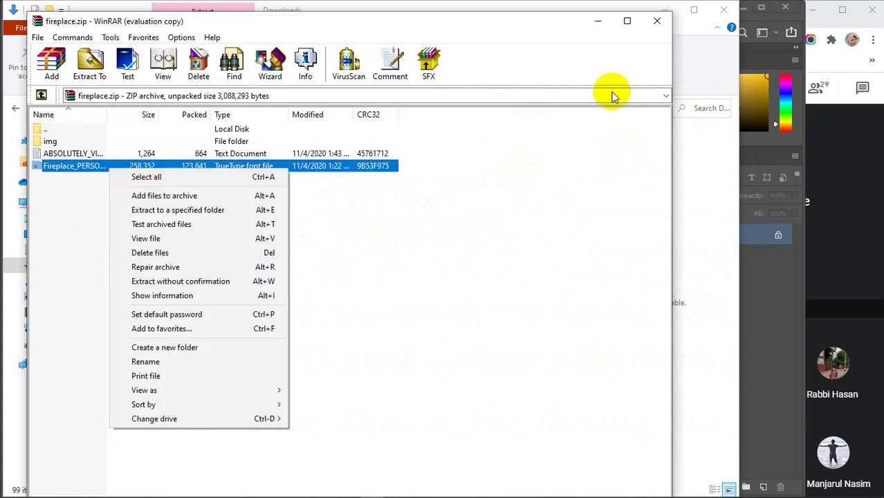
click(372, 273)
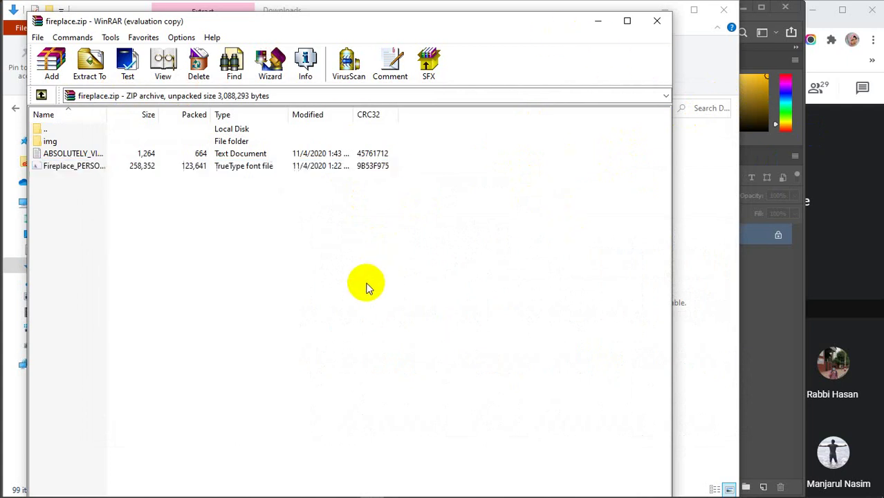
click(94, 171)
double_click(95, 172)
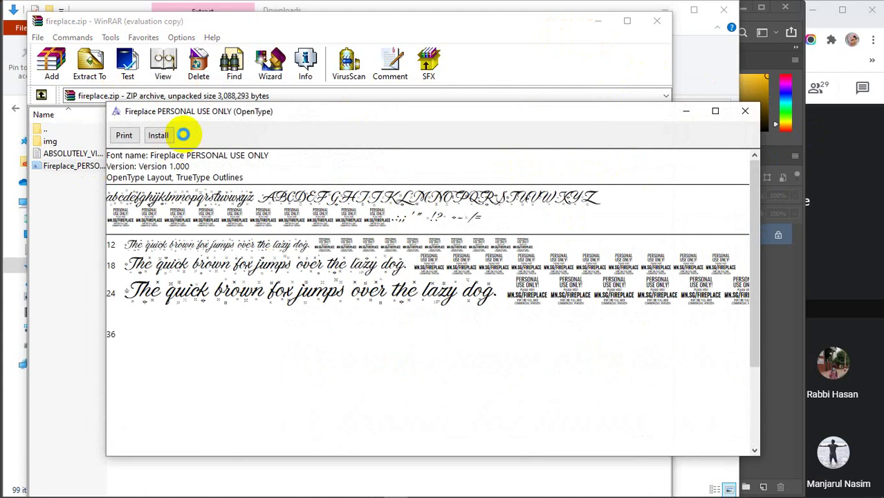
click(163, 139)
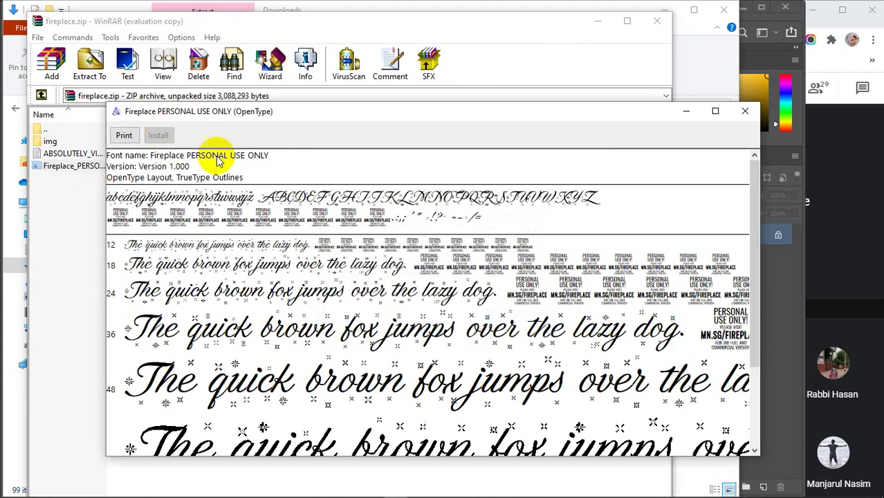
click(744, 113)
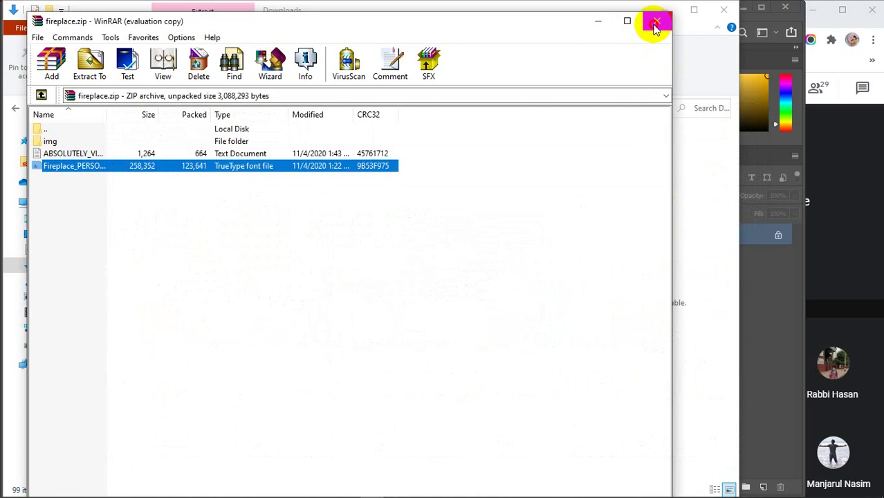
Close WinRAR and minimize File Explorer so Photoshop's blank class 21 canvas is in front.
click(655, 22)
click(666, 9)
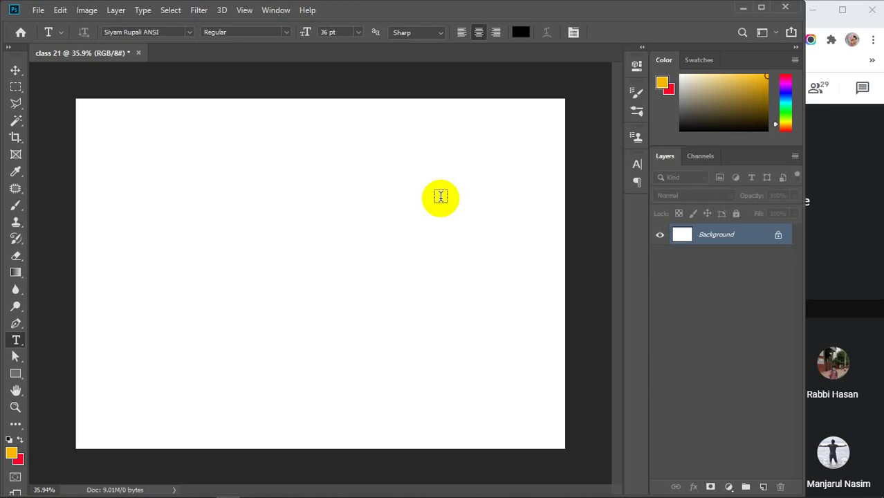
Scroll the font family list down to the M fonts and pick Michael Condensed.
click(188, 31)
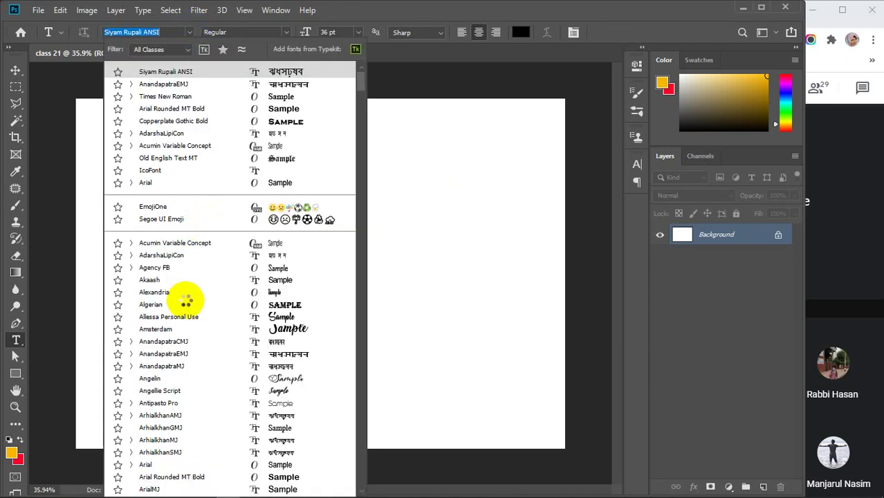
scroll(187, 296, down, 2)
scroll(229, 263, down, 5)
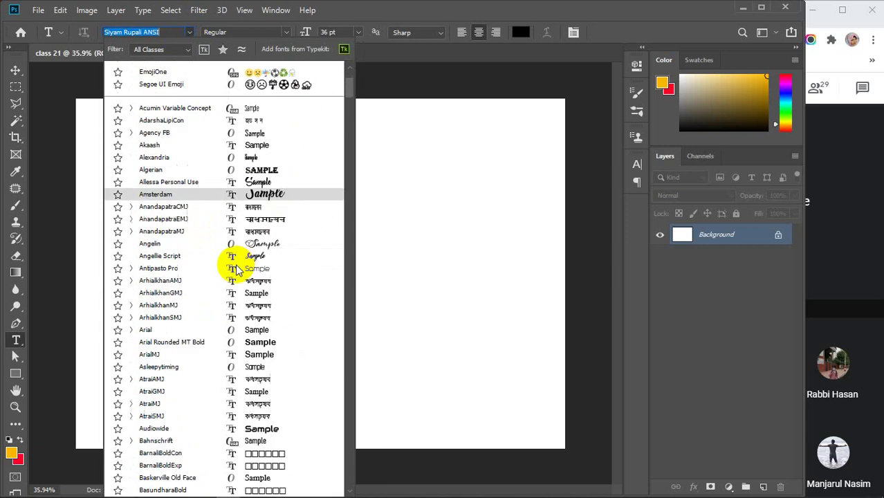
scroll(235, 270, down, 9)
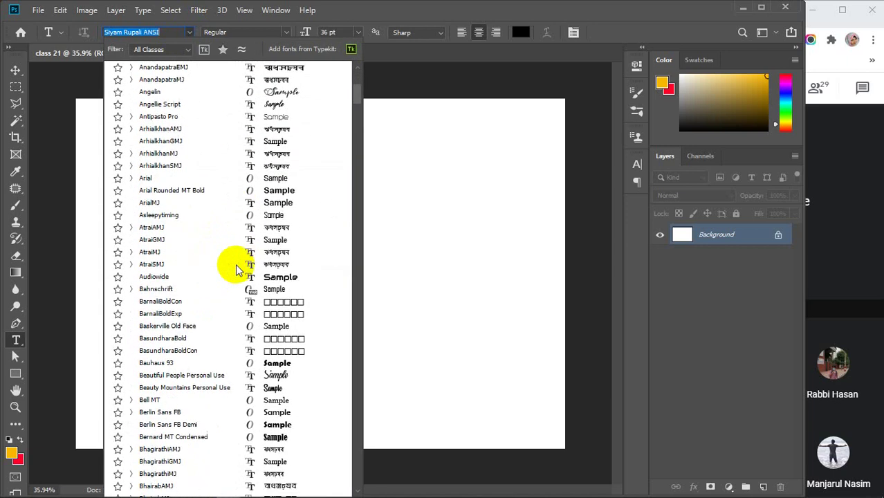
scroll(236, 270, down, 14)
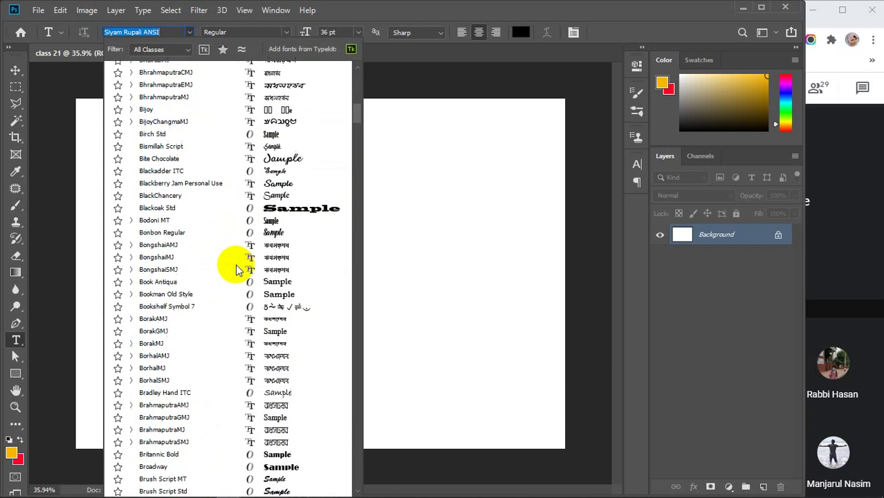
scroll(235, 270, down, 13)
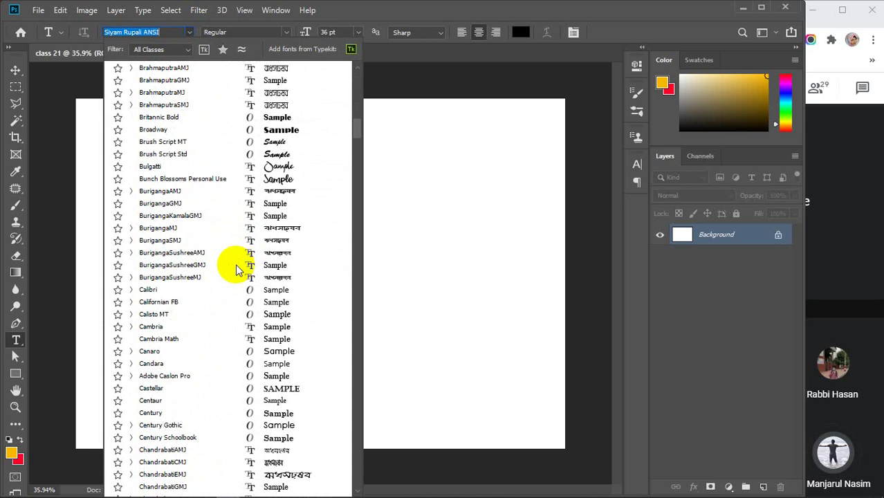
scroll(236, 270, down, 15)
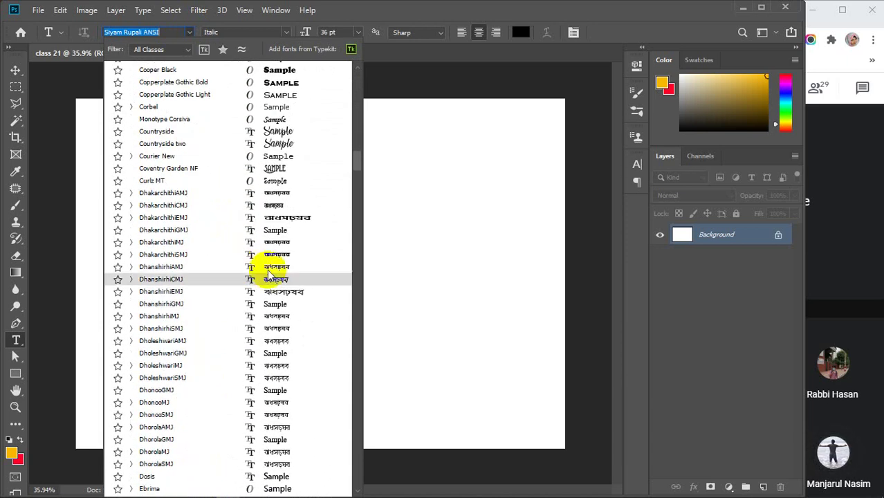
scroll(243, 220, down, 7)
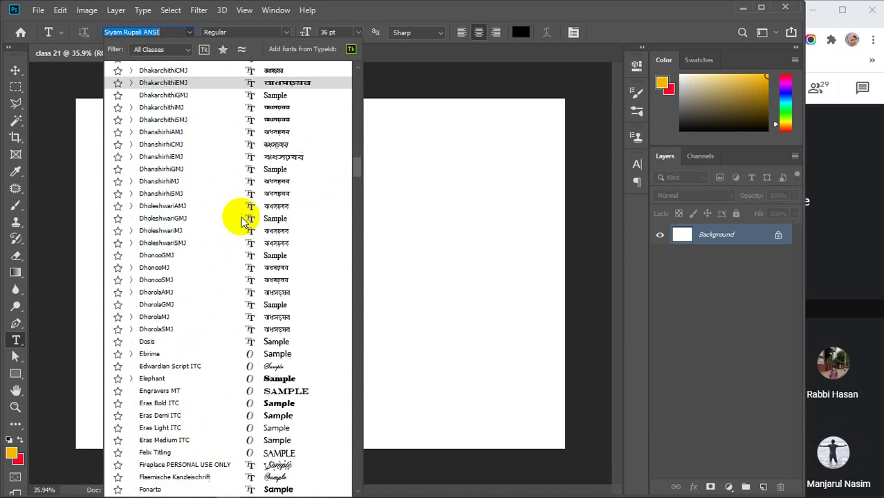
scroll(242, 220, down, 10)
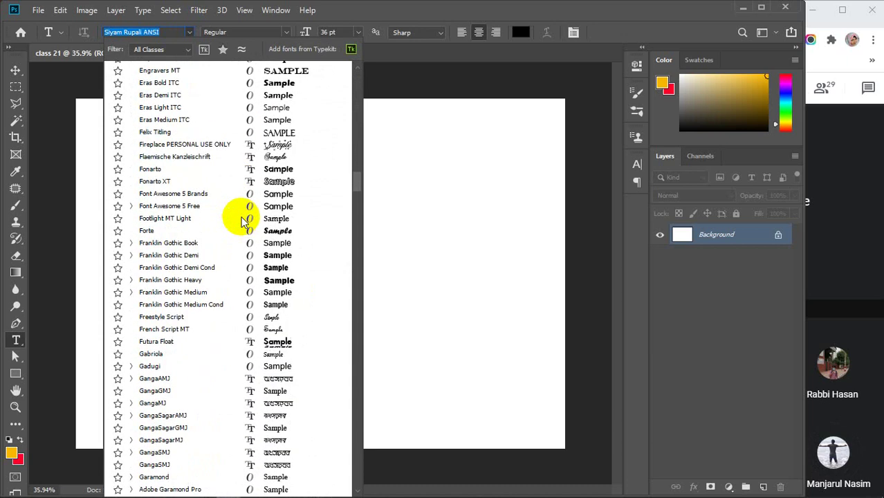
scroll(242, 220, down, 5)
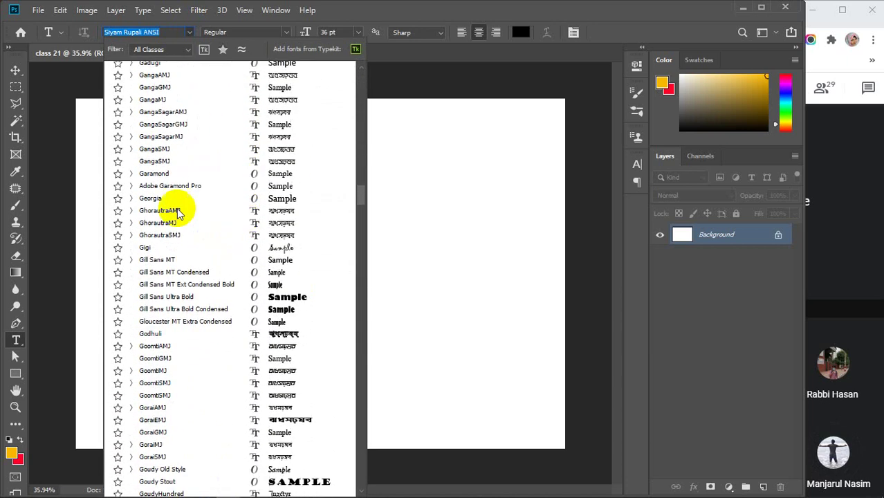
scroll(165, 212, down, 7)
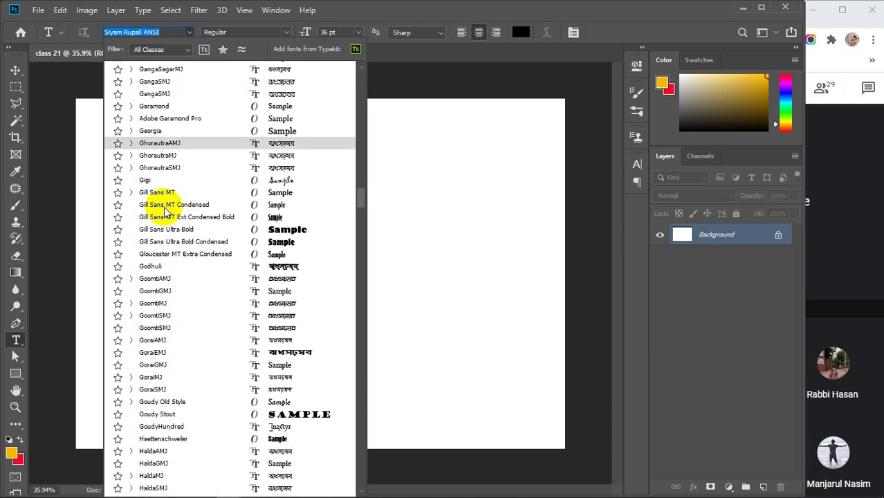
scroll(165, 212, down, 5)
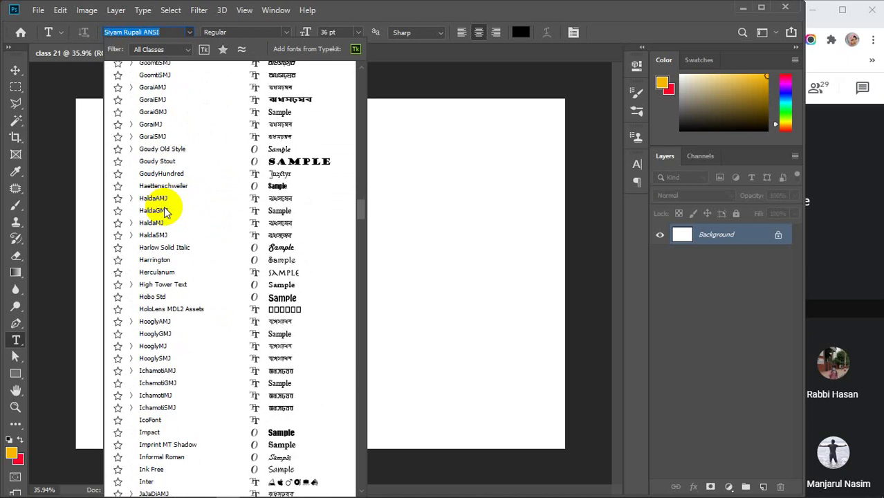
scroll(165, 212, down, 11)
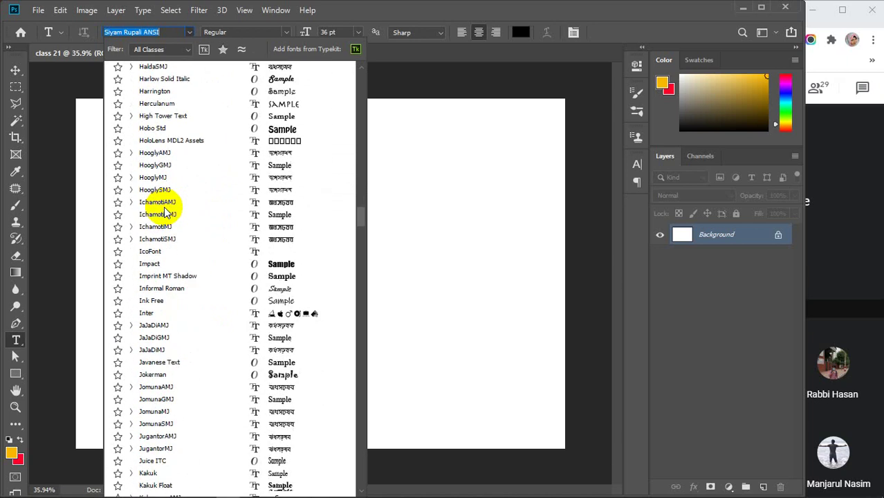
scroll(164, 212, down, 7)
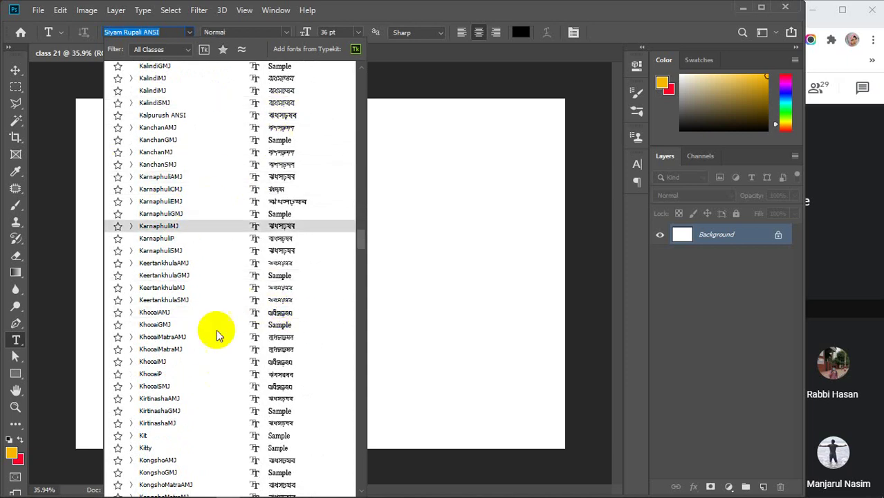
scroll(257, 348, down, 4)
scroll(258, 352, down, 3)
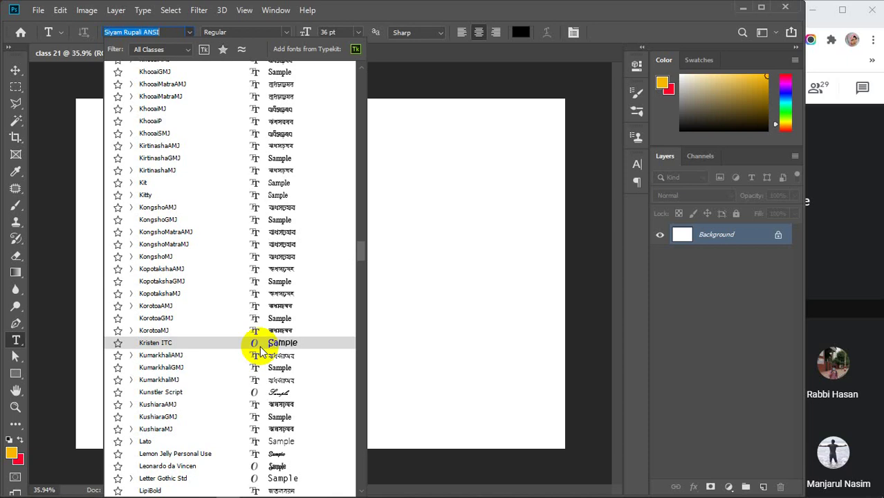
scroll(245, 180, down, 4)
scroll(269, 332, down, 8)
scroll(269, 332, down, 7)
scroll(268, 332, down, 2)
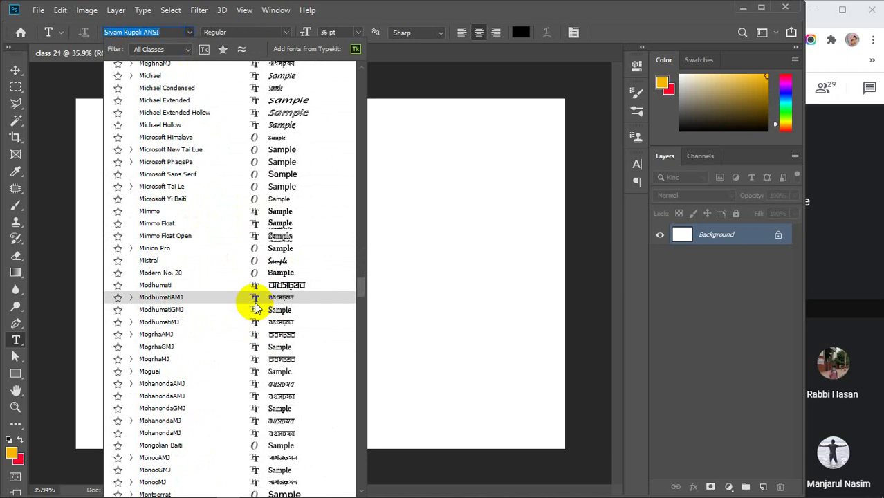
click(189, 33)
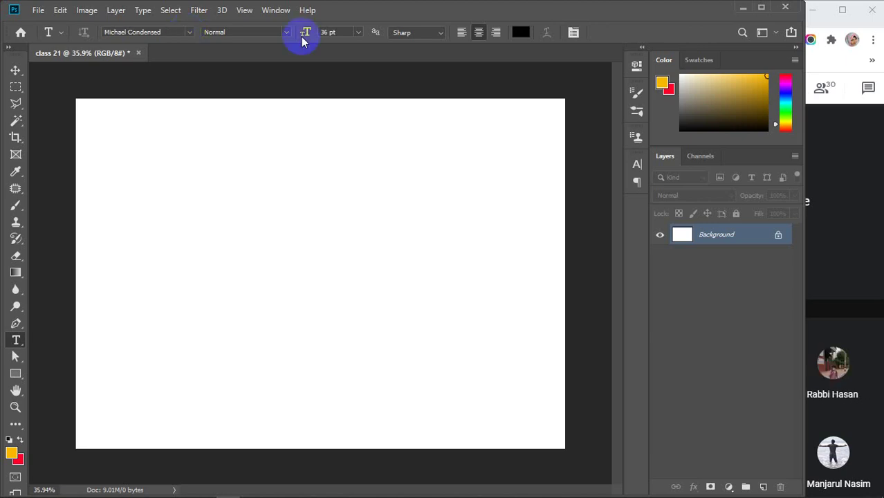
Minimize Photoshop and bring the DaFont Chrome window to the front.
click(739, 8)
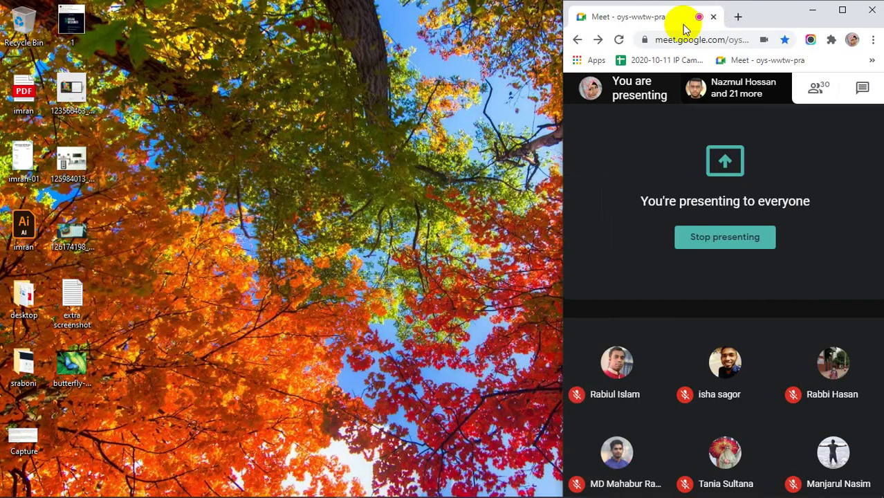
mouse_move(359, 488)
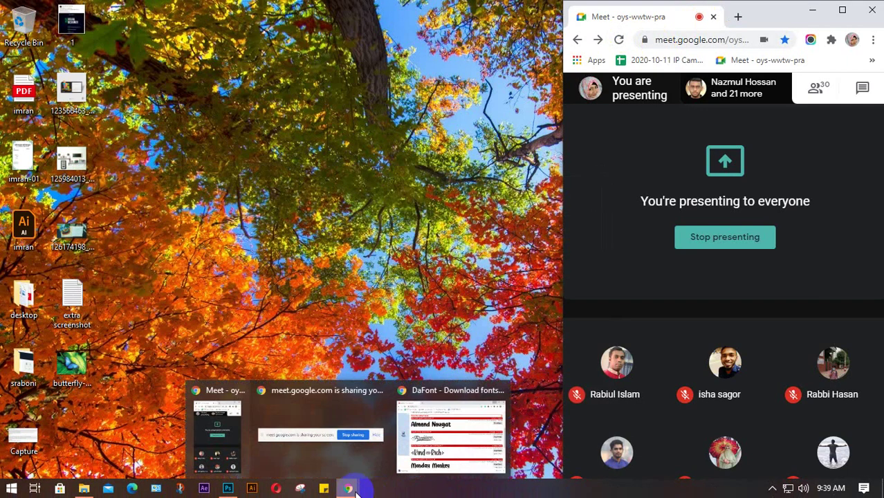
click(432, 460)
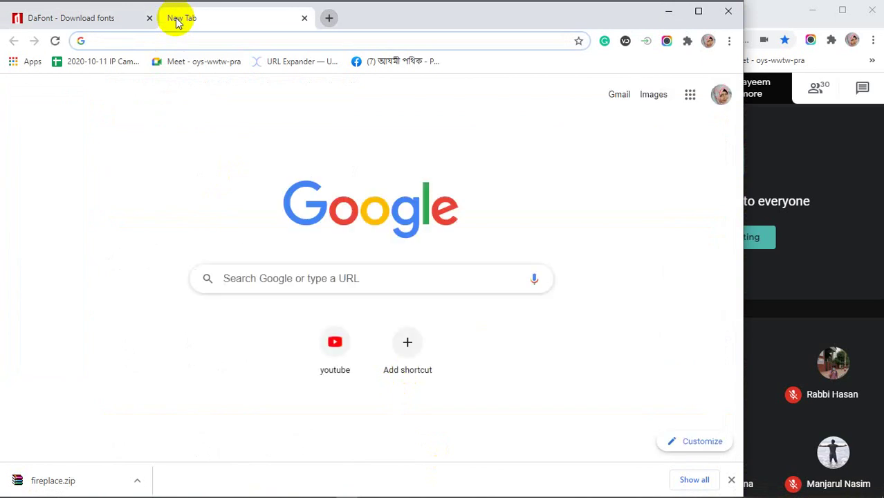
Search Google for 'graphicriver' and open the GraphicRiver result.
text(graph)
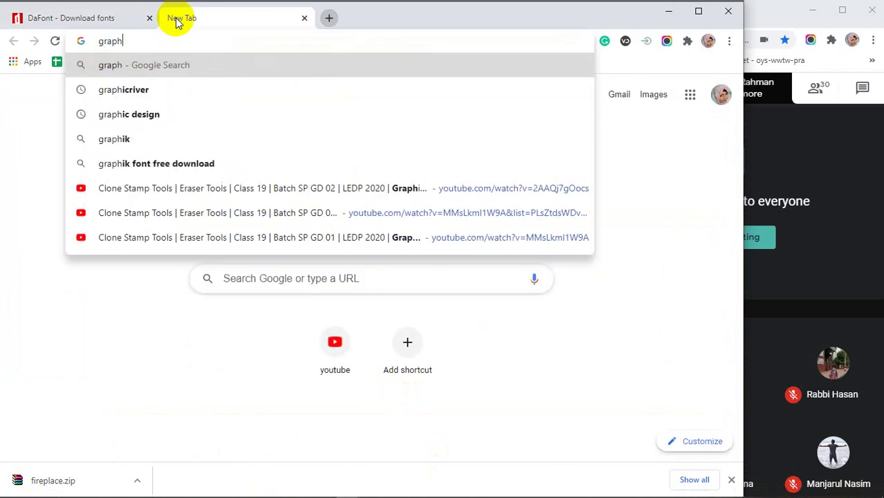
text(icriver)
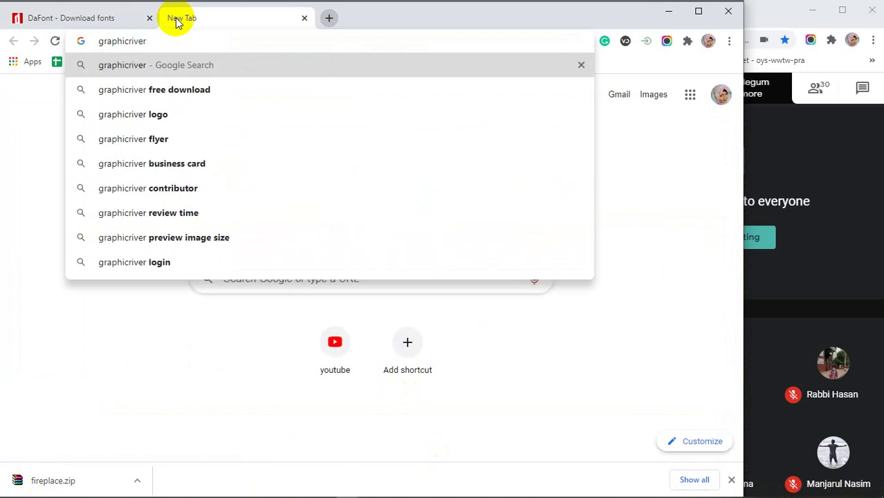
key(Return)
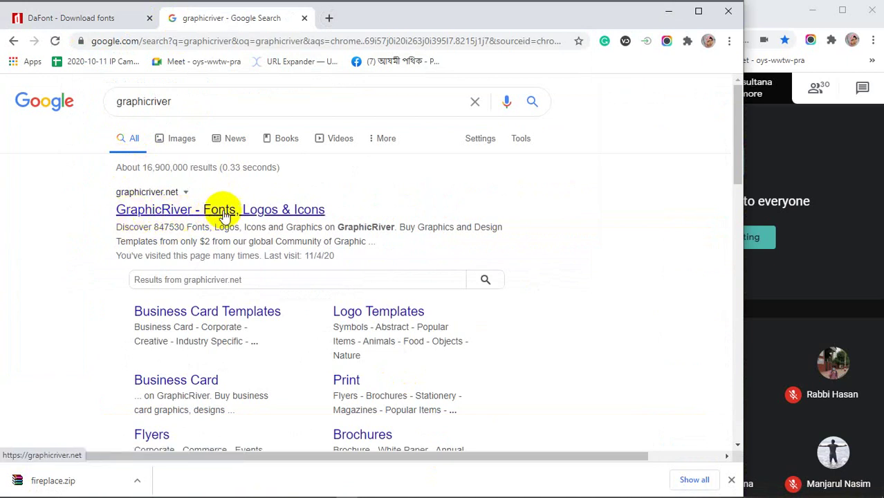
click(173, 209)
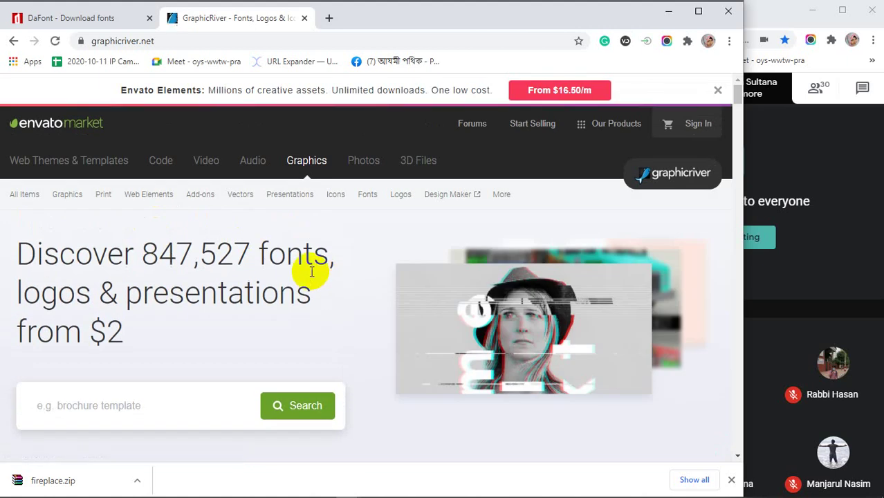
From GraphicRiver's Graphics section, preview the menu categories and open Print > Brochures.
click(302, 161)
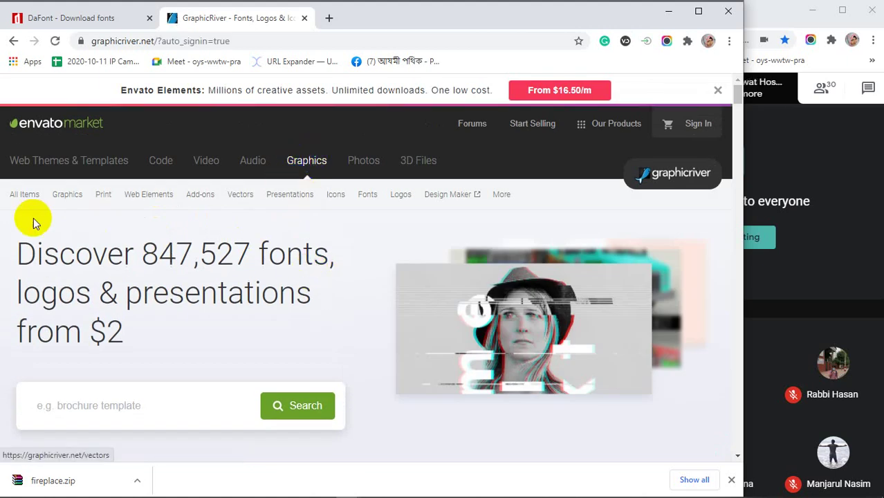
mouse_move(12, 202)
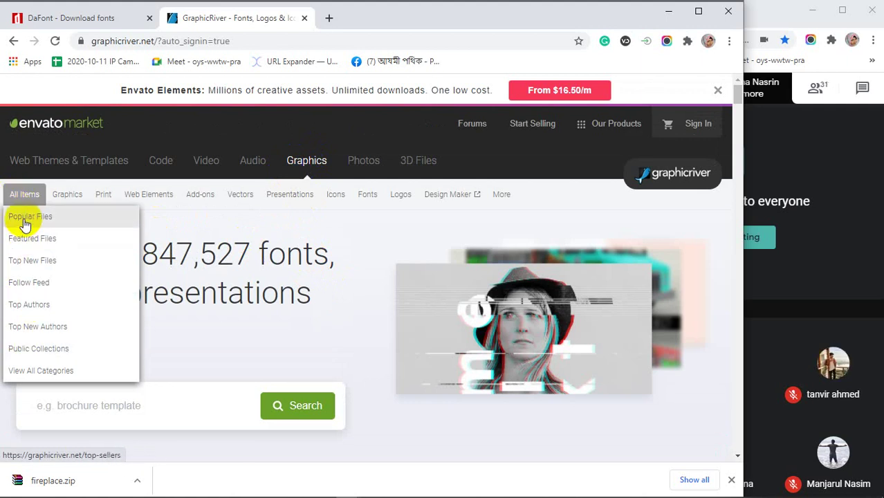
mouse_move(52, 194)
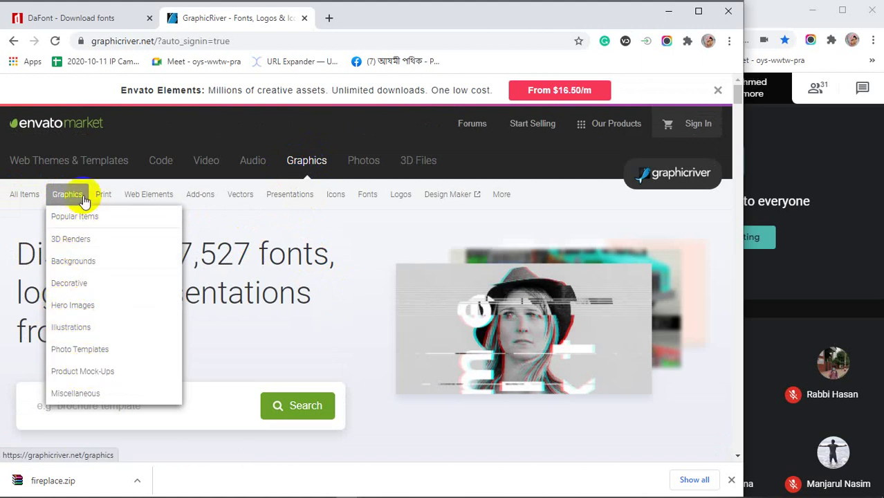
mouse_move(99, 198)
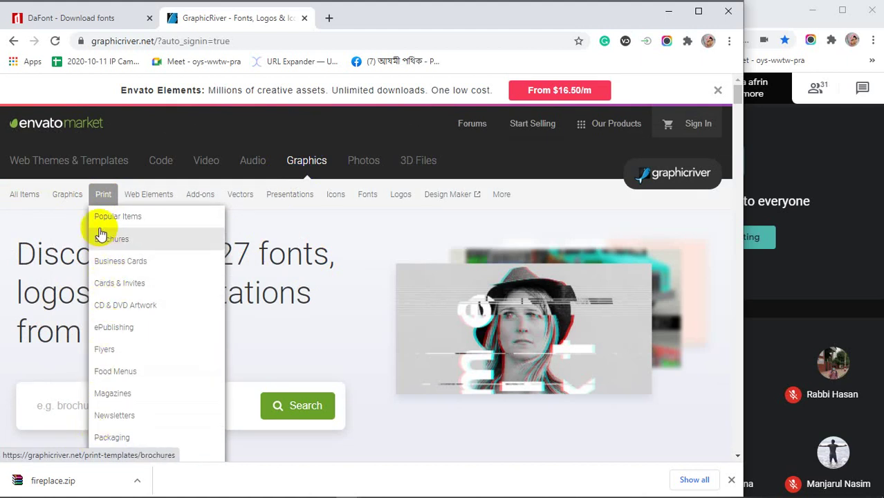
mouse_move(141, 198)
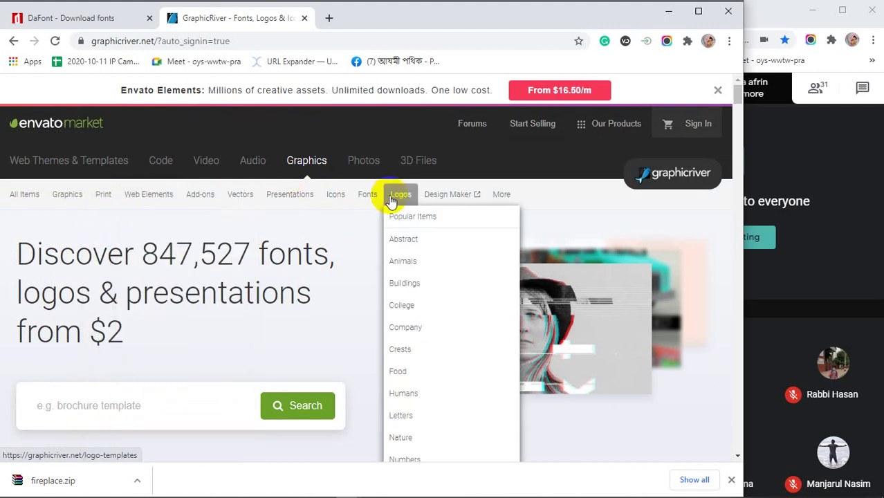
mouse_move(370, 199)
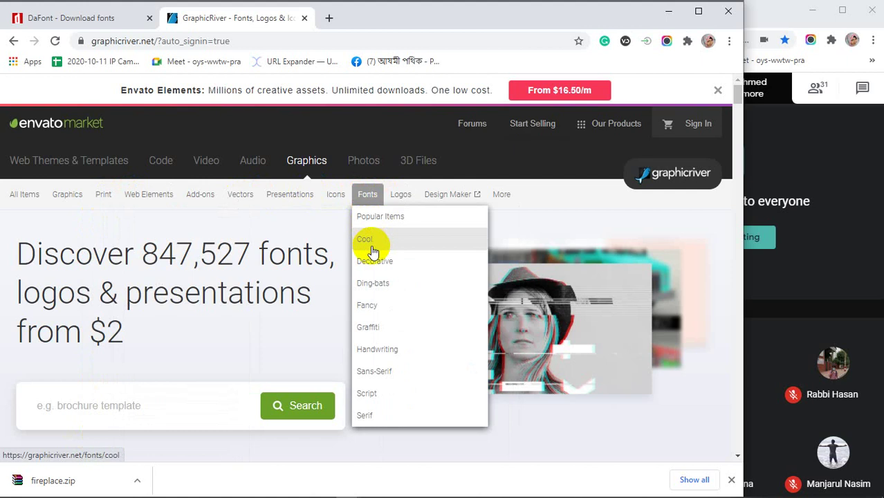
click(375, 196)
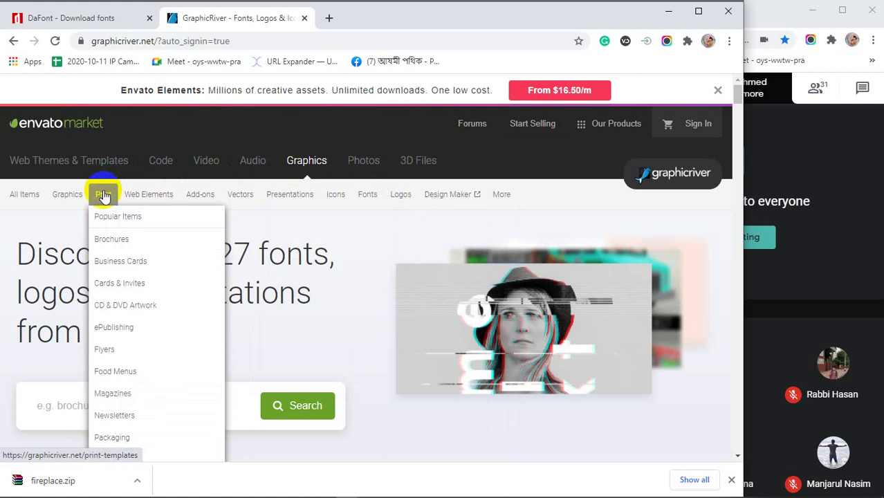
click(115, 241)
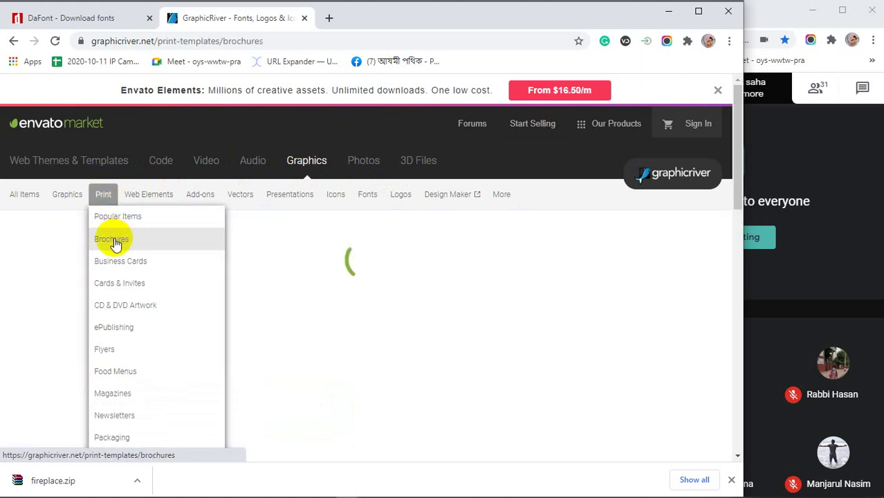
Widen the browser, browse the brochure listing, and open the White Paper template.
drag(738, 320, 798, 325)
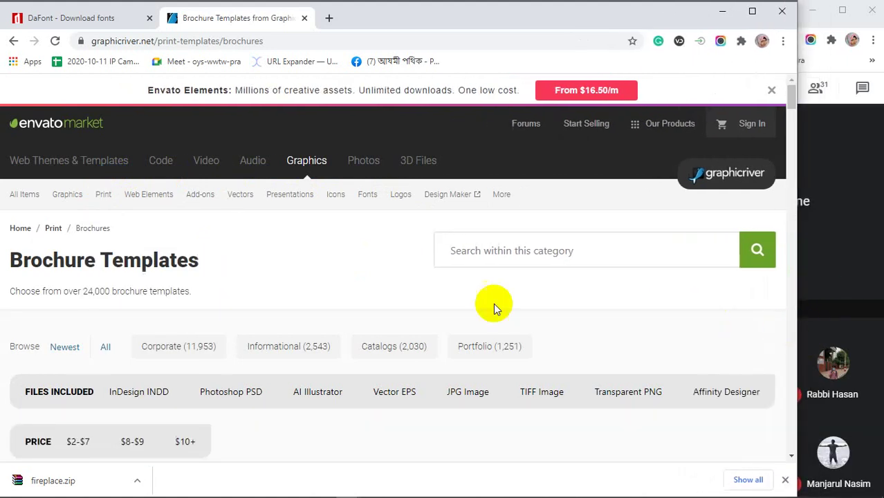
scroll(426, 302, down, 4)
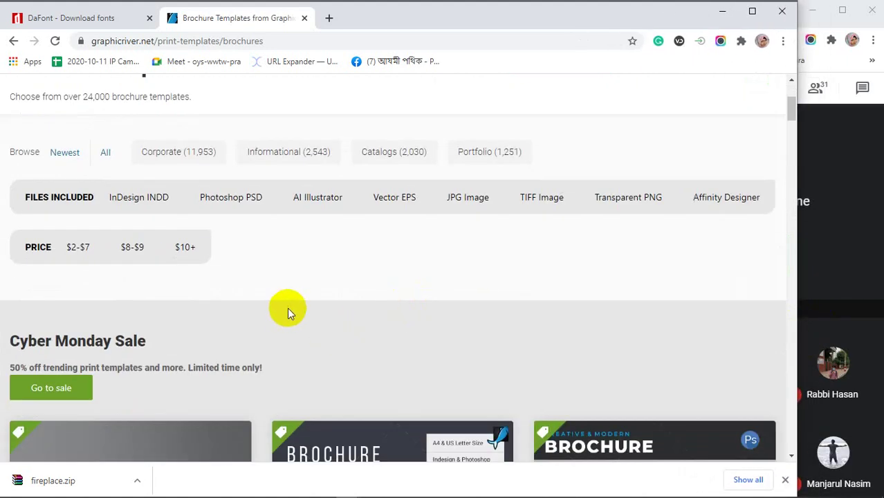
scroll(288, 310, down, 5)
scroll(291, 313, down, 2)
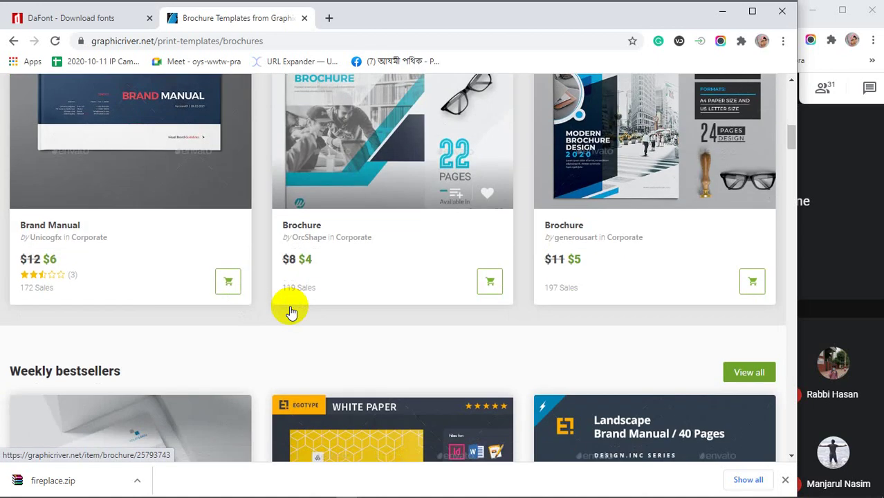
scroll(291, 313, down, 2)
scroll(290, 312, up, 6)
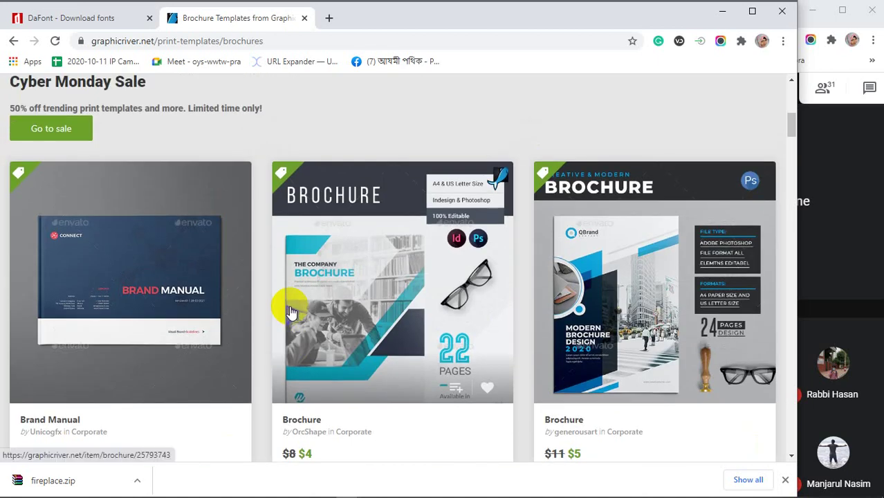
scroll(290, 313, down, 6)
scroll(290, 313, down, 2)
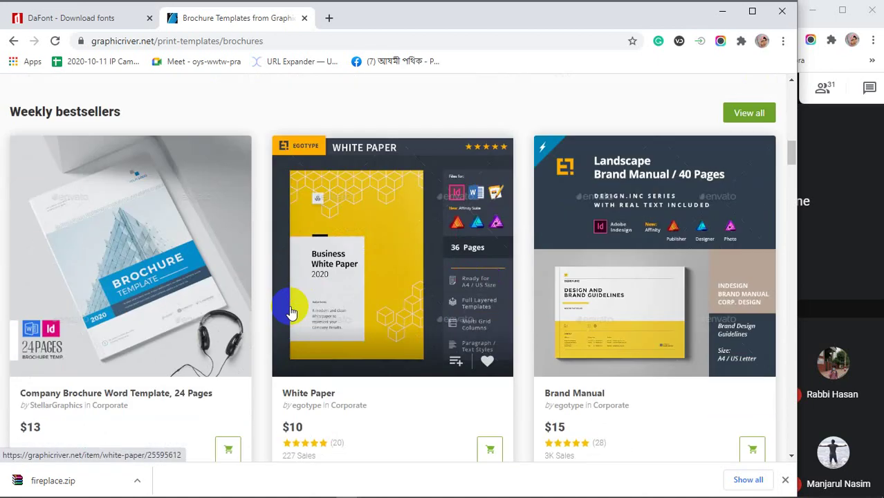
scroll(337, 309, down, 1)
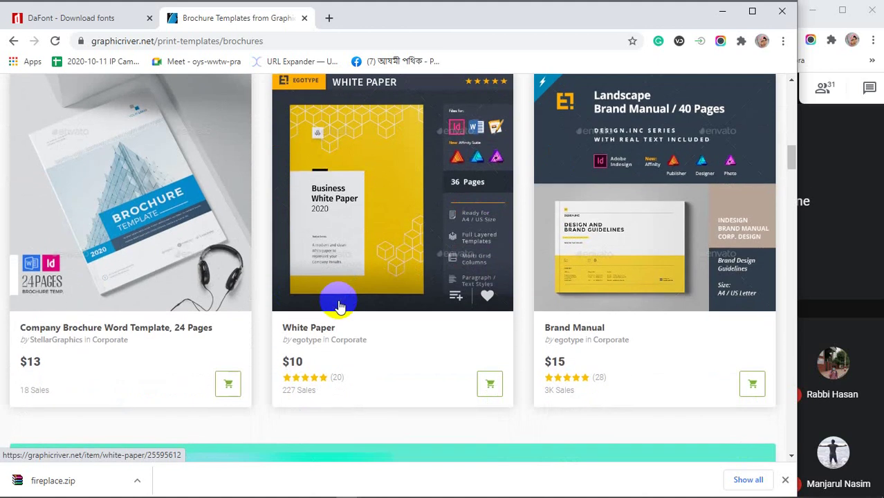
scroll(339, 306, down, 2)
scroll(339, 307, up, 3)
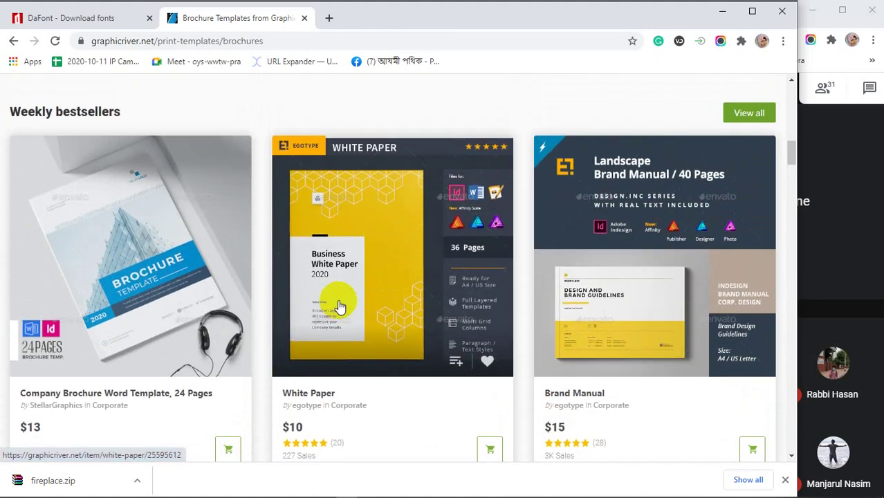
click(376, 297)
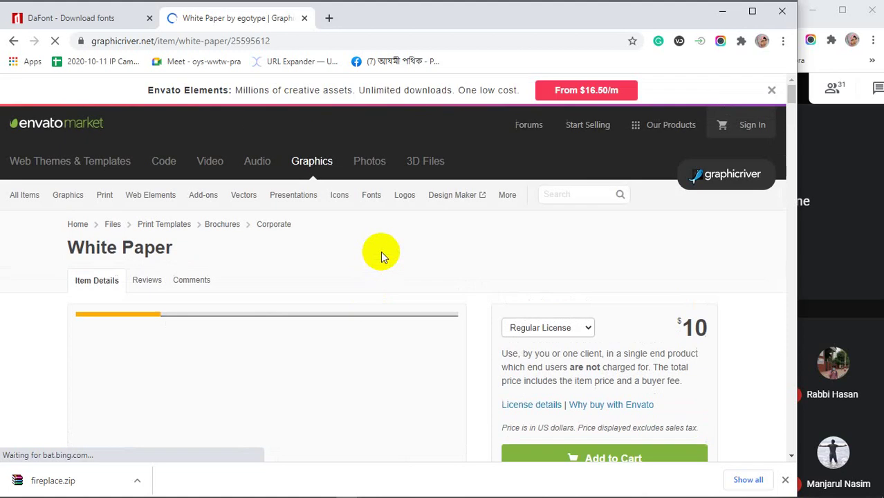
Find the free font Fira Sans on White Paper's page, then return to the brochures list.
scroll(386, 282, down, 15)
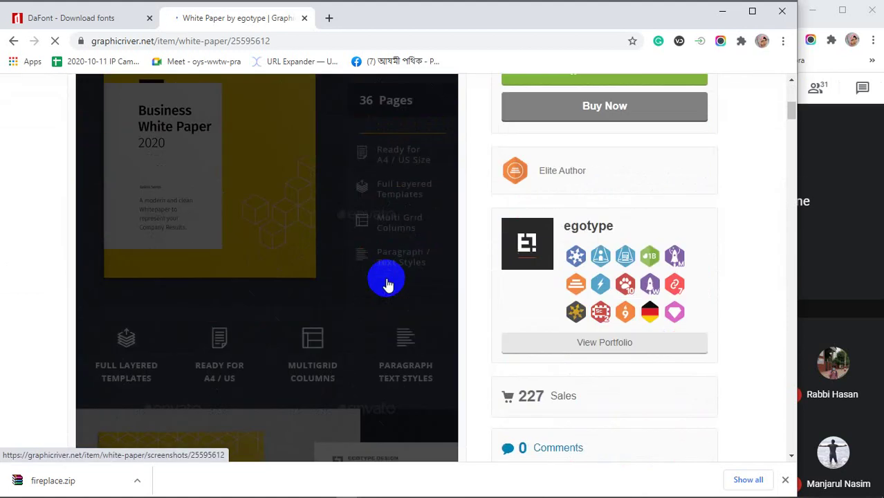
scroll(387, 284, down, 10)
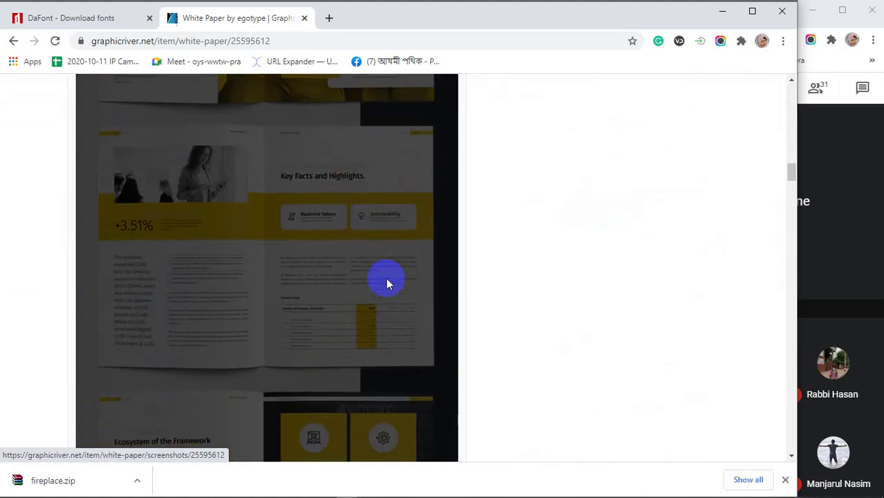
scroll(388, 284, down, 10)
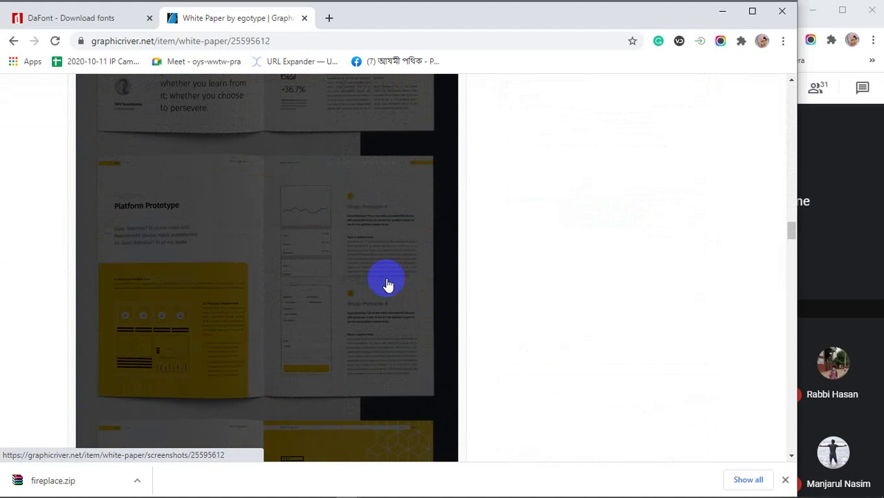
scroll(387, 284, down, 10)
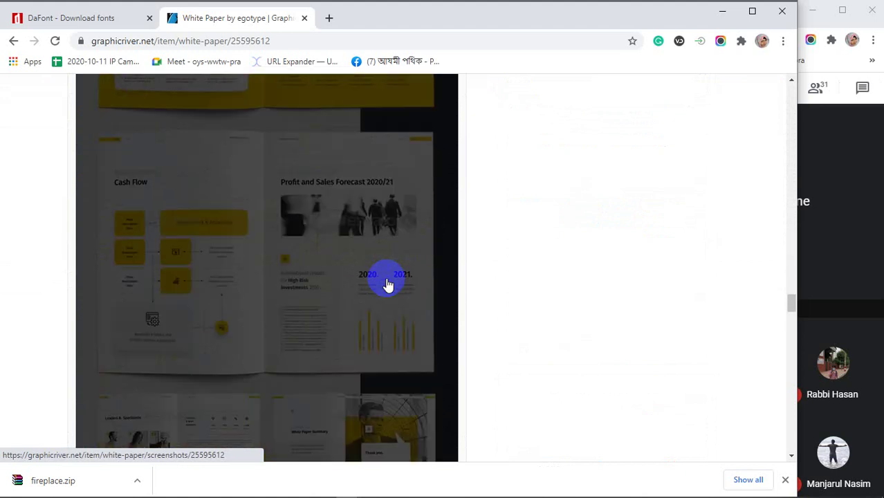
scroll(388, 285, down, 10)
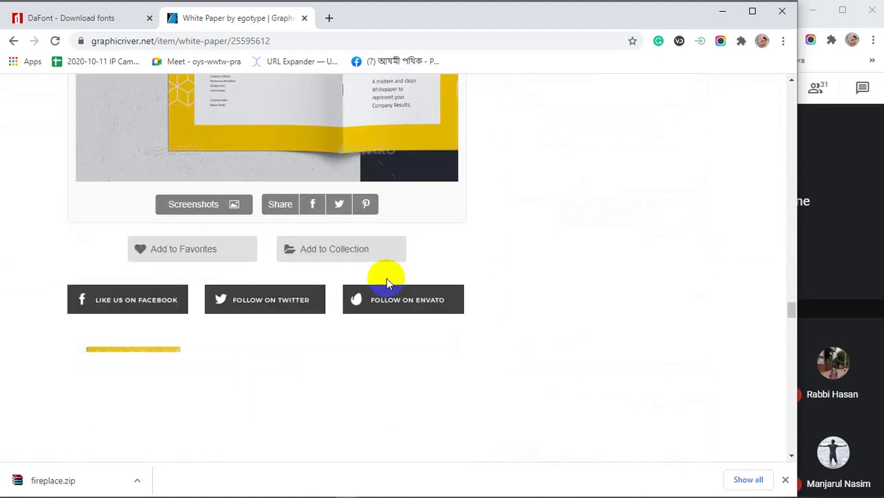
scroll(388, 285, down, 10)
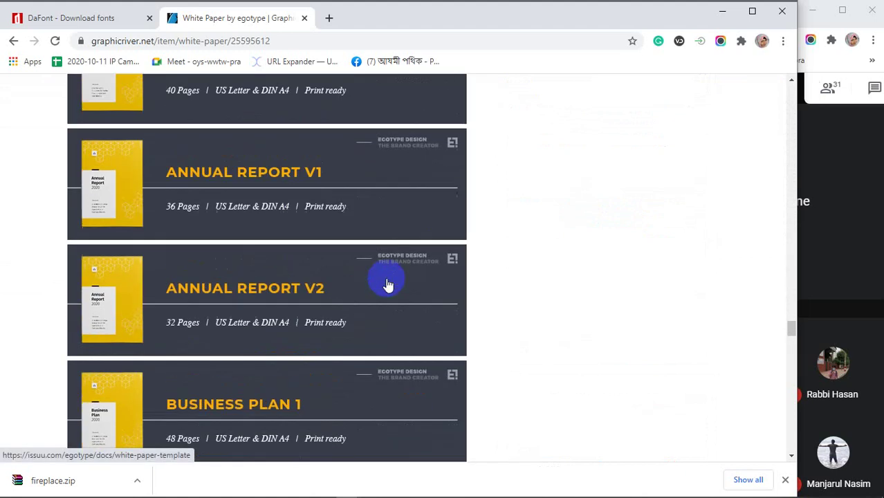
scroll(388, 286, down, 10)
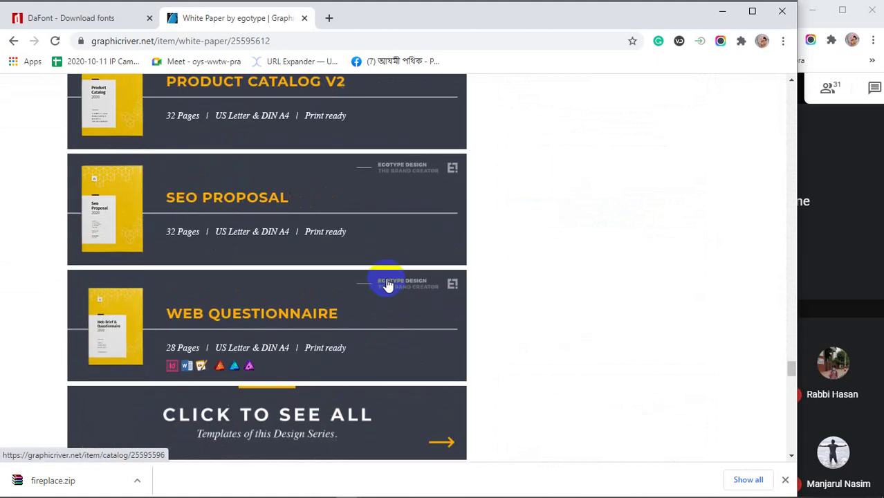
scroll(388, 284, down, 5)
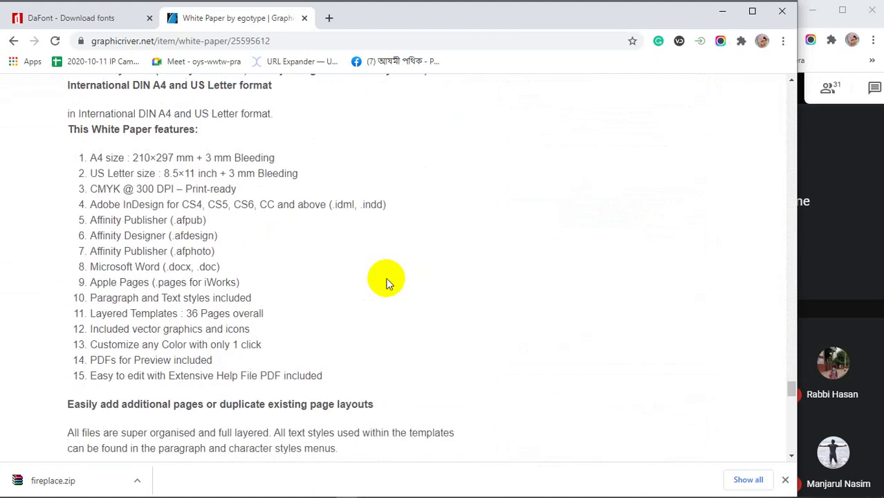
scroll(387, 283, down, 1)
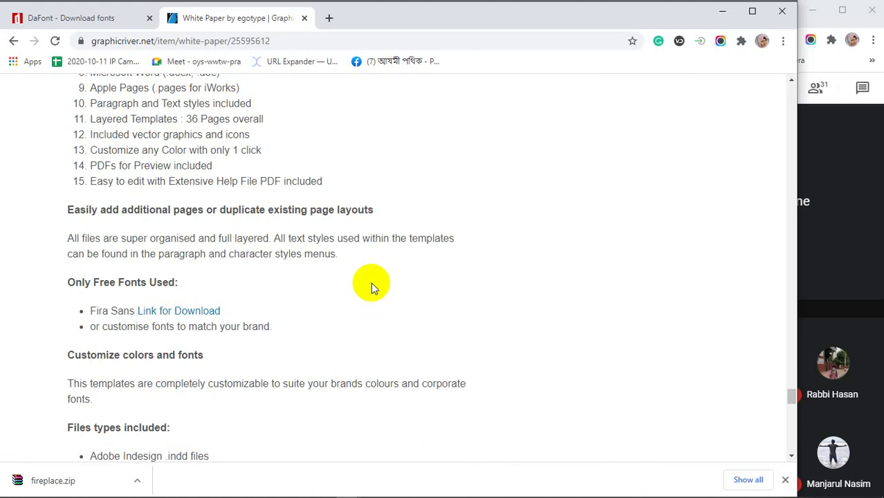
scroll(371, 282, down, 1)
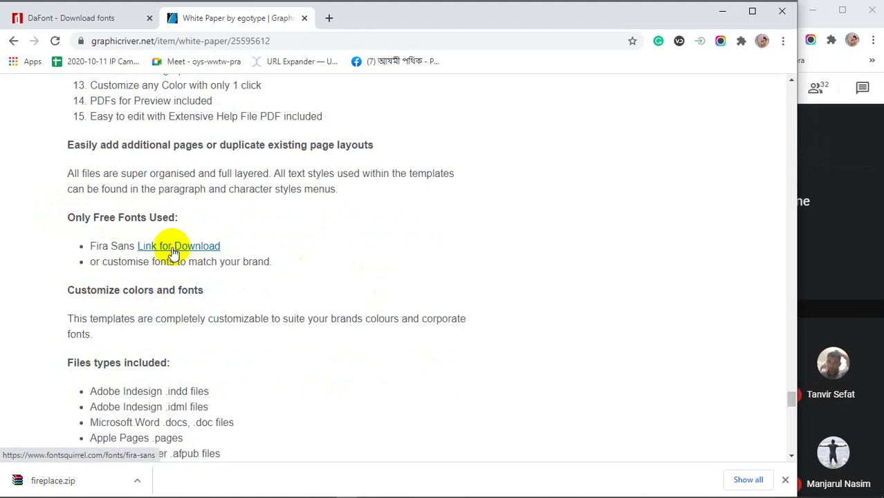
drag(92, 246, 130, 247)
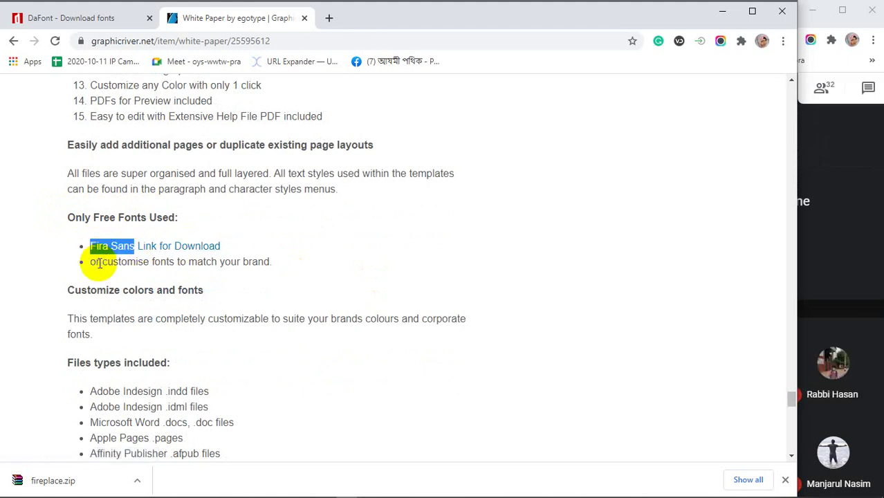
drag(102, 264, 276, 262)
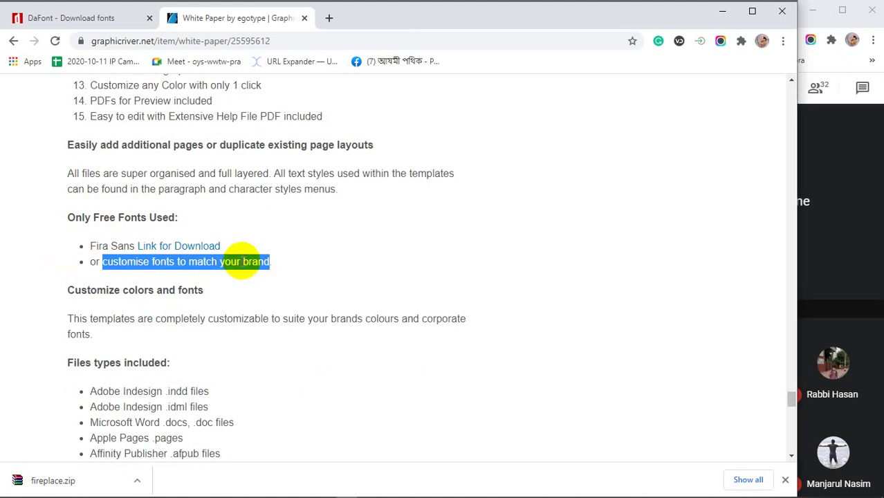
scroll(243, 262, up, 4)
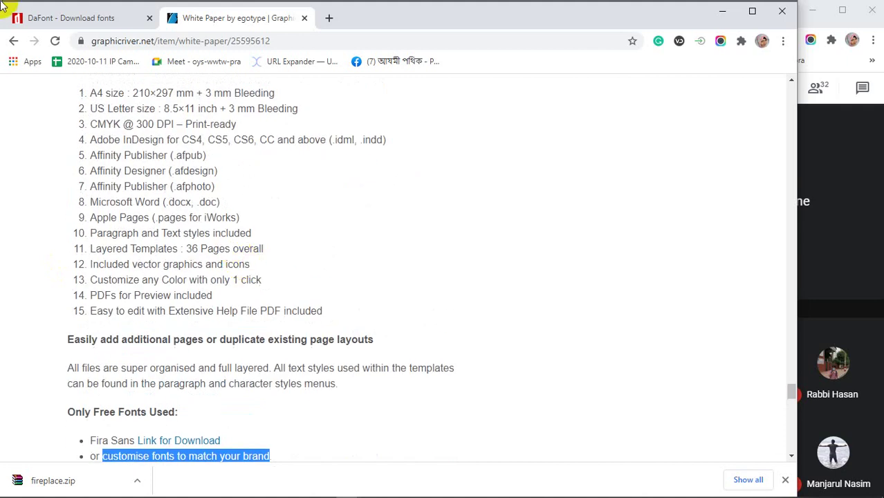
click(12, 41)
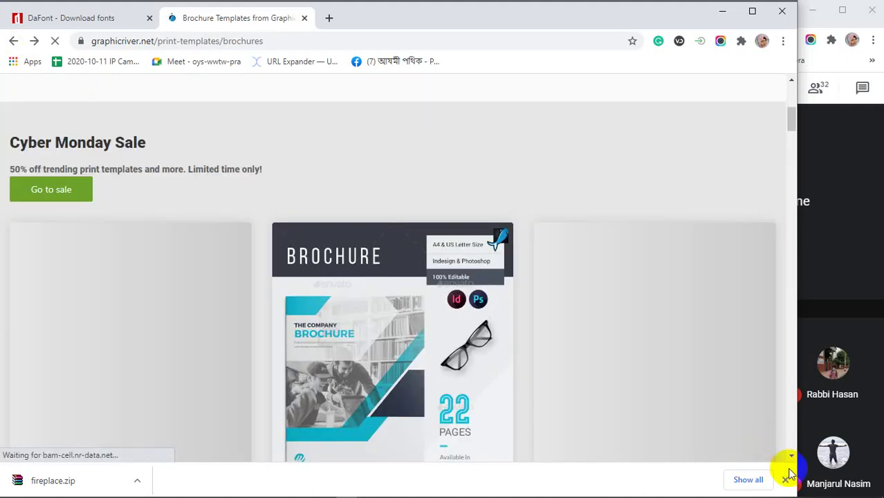
Open the Construction Flyer template and bring up options for its Font Squirrel link.
scroll(391, 315, down, 5)
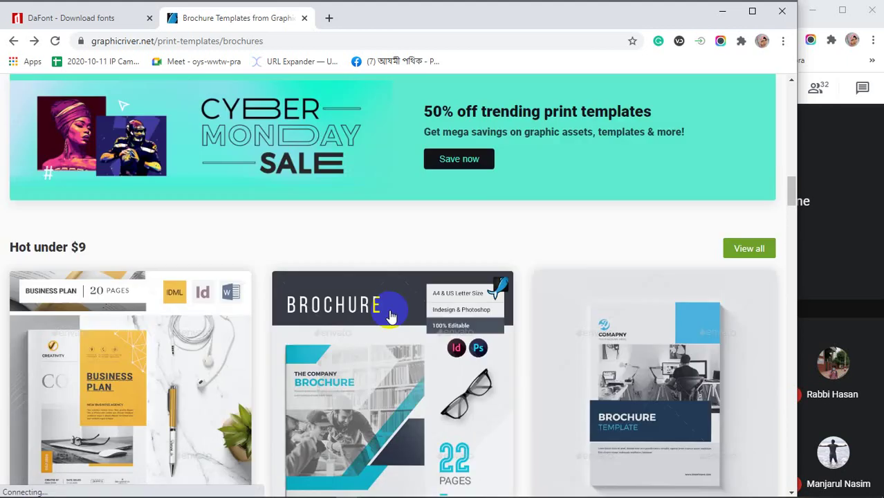
scroll(389, 316, down, 7)
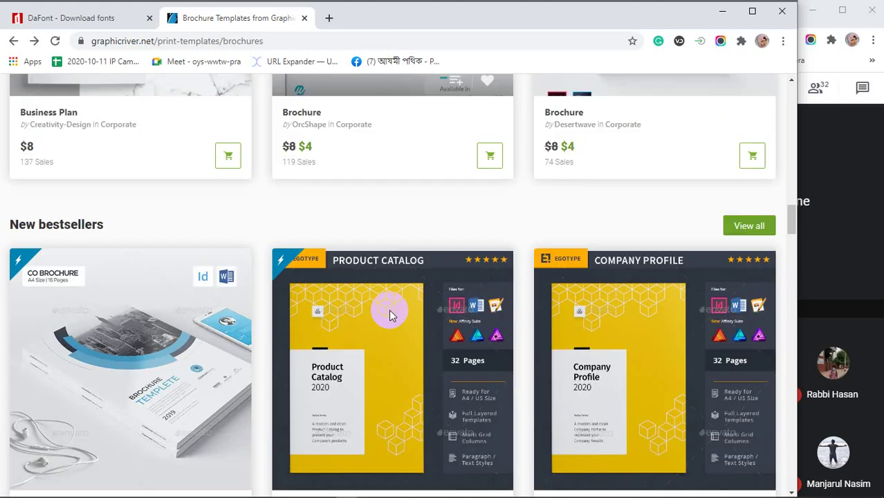
scroll(390, 313, down, 8)
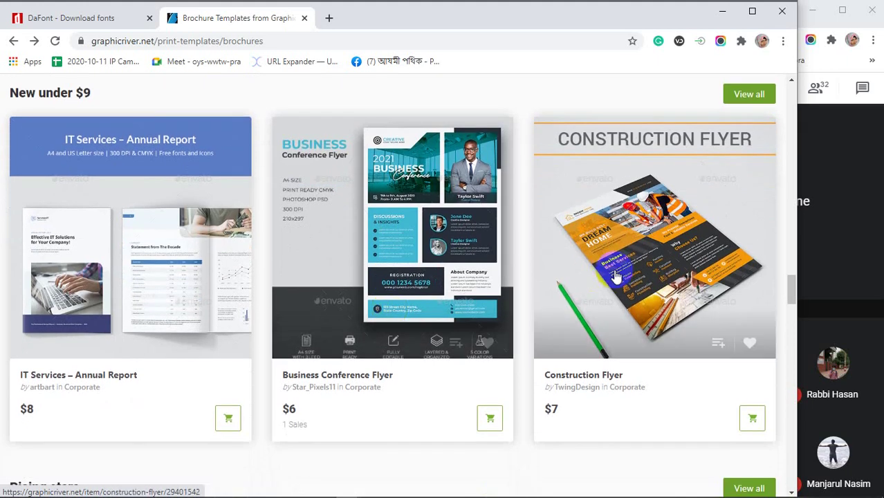
click(635, 264)
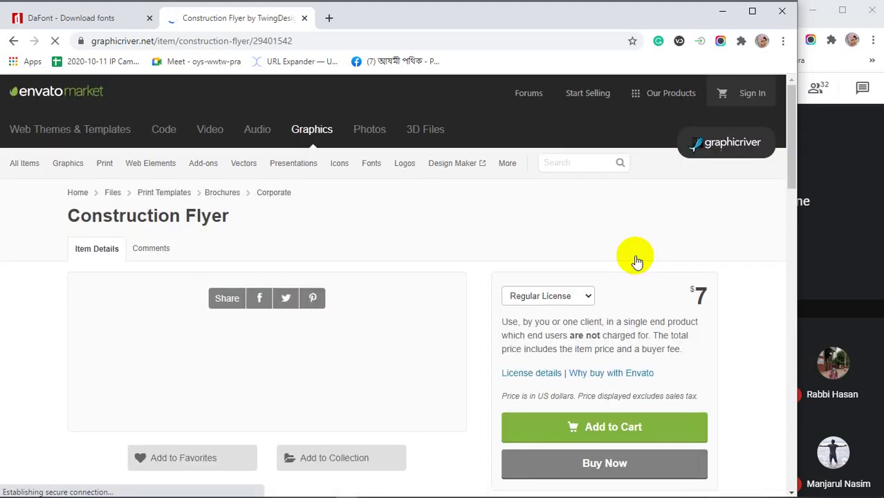
scroll(474, 271, down, 7)
scroll(476, 270, down, 10)
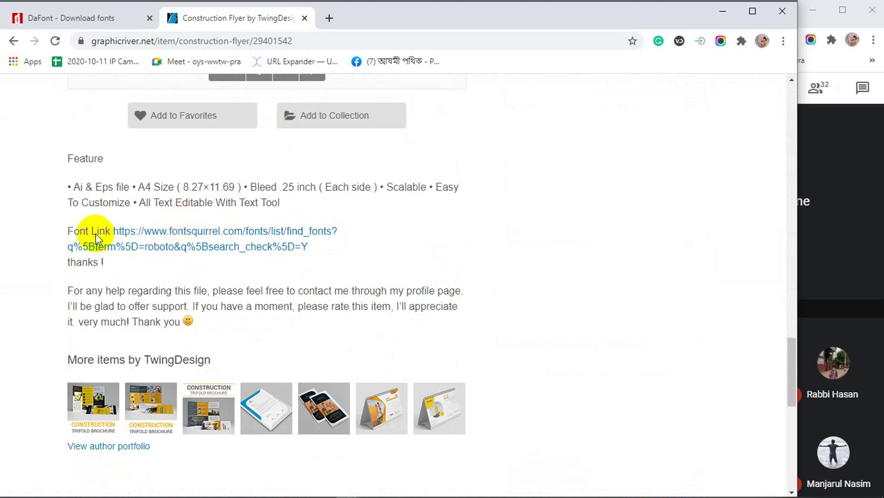
right_click(212, 236)
Open the font link in a new tab and view Font Squirrel's 'roboto' results.
click(229, 243)
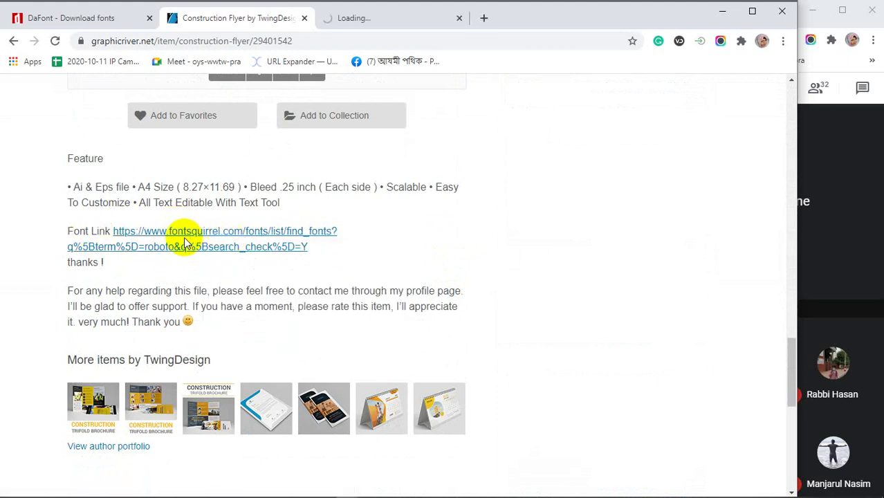
click(391, 18)
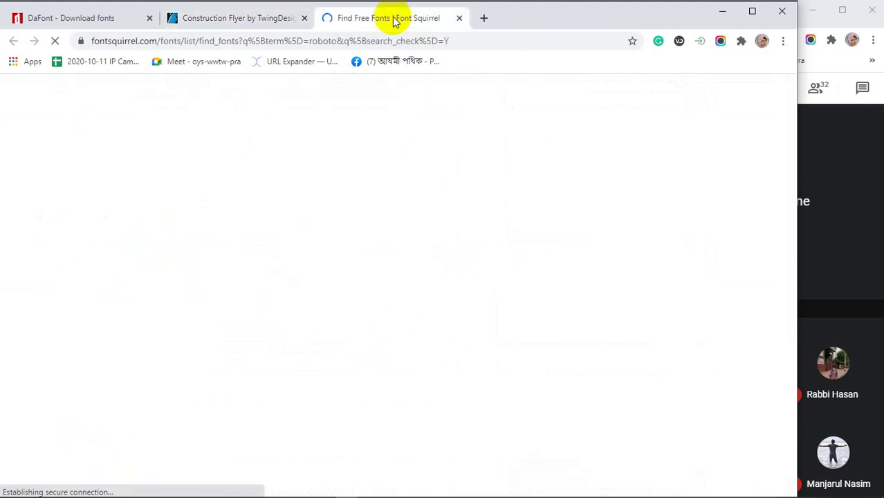
scroll(367, 296, down, 1)
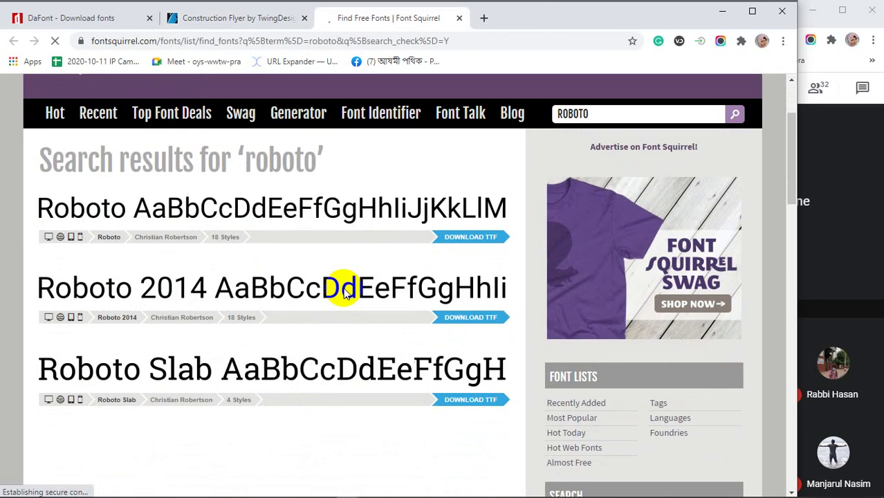
scroll(205, 274, up, 1)
drag(615, 242, 541, 248)
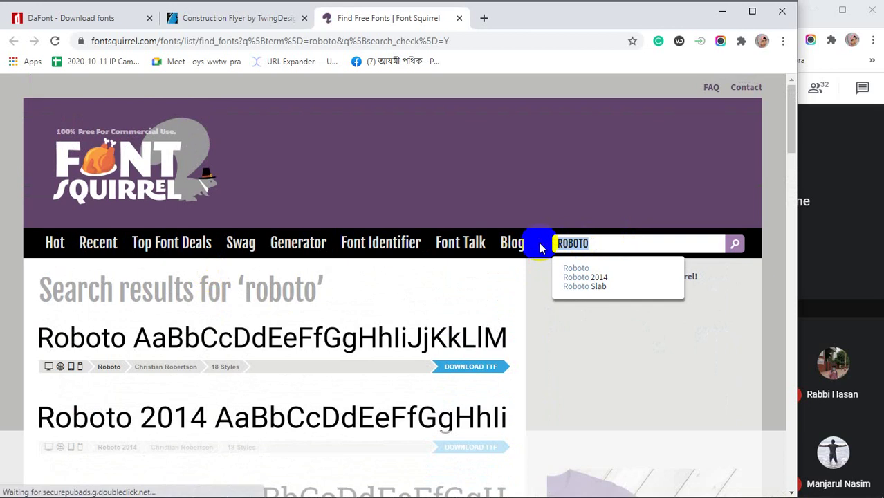
click(10, 266)
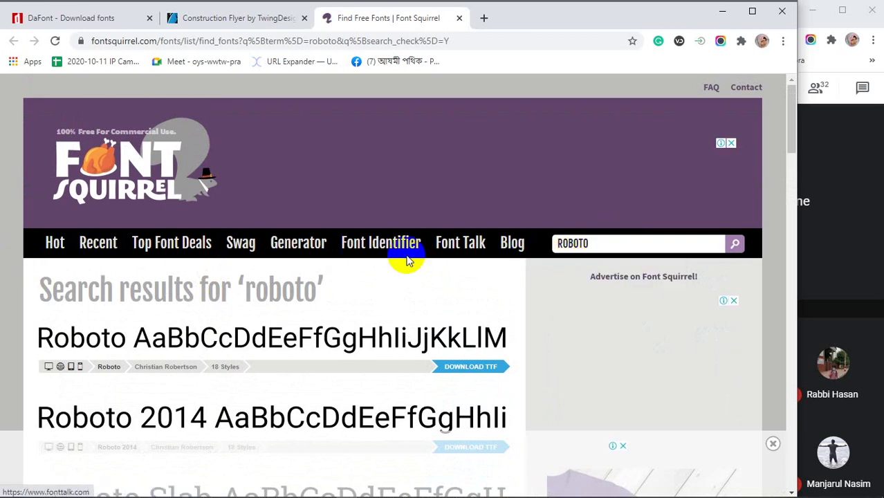
scroll(320, 268, down, 3)
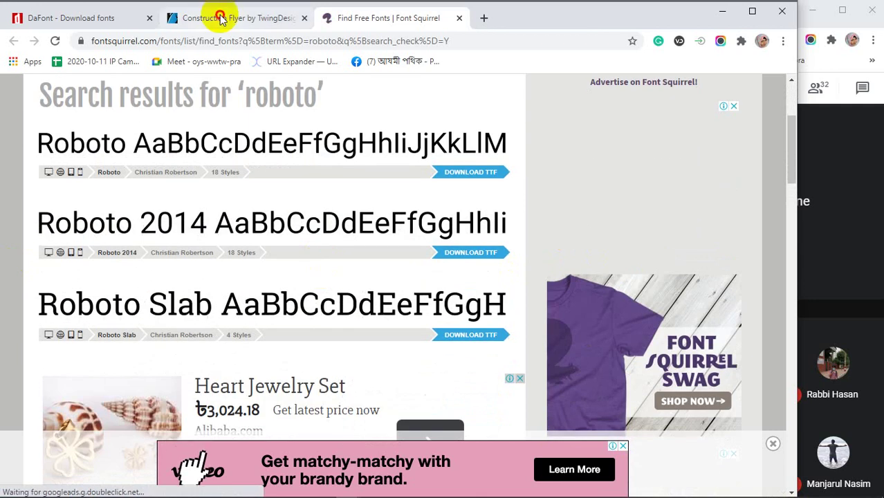
Return to the Construction Flyer page and go back to the brochure listing.
click(223, 19)
scroll(288, 261, up, 10)
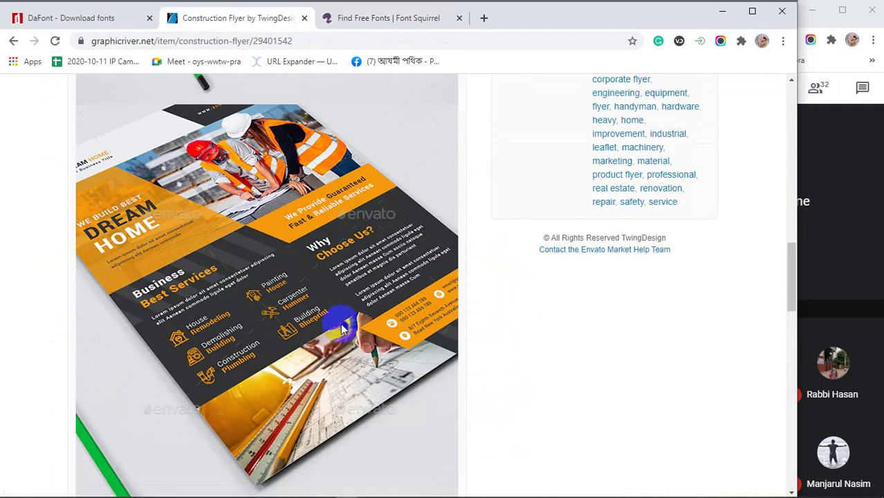
scroll(345, 324, up, 3)
scroll(346, 324, up, 3)
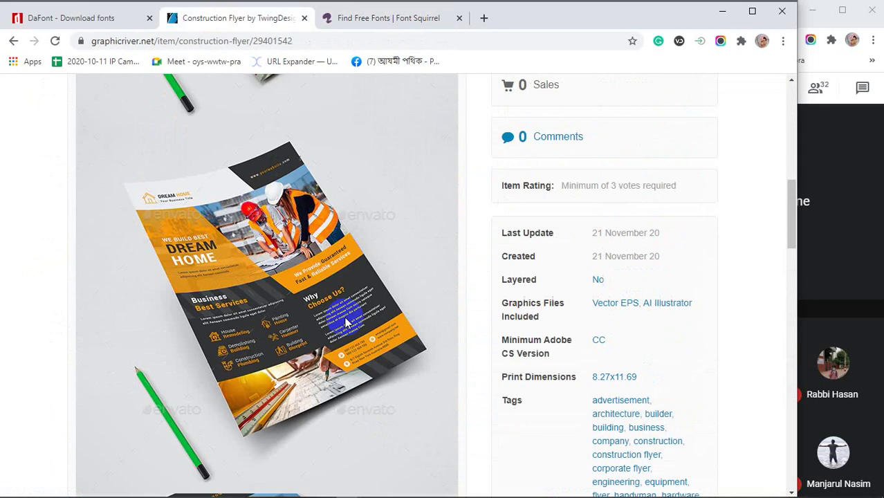
click(13, 42)
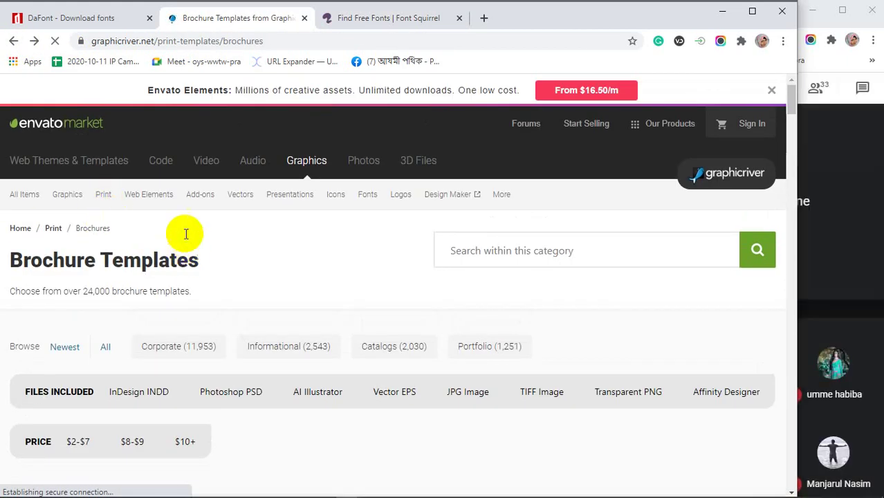
Open the Business Cards category from GraphicRiver's Print menu.
mouse_move(101, 201)
scroll(172, 215, up, 6)
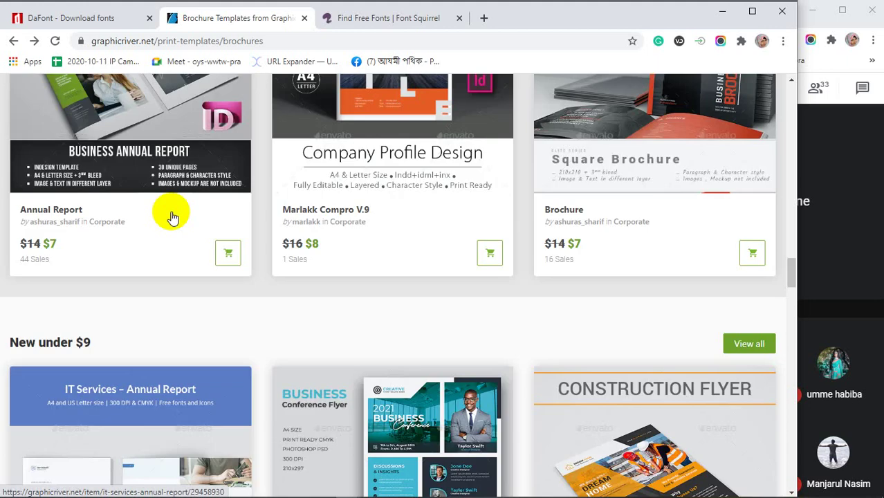
scroll(172, 217, up, 10)
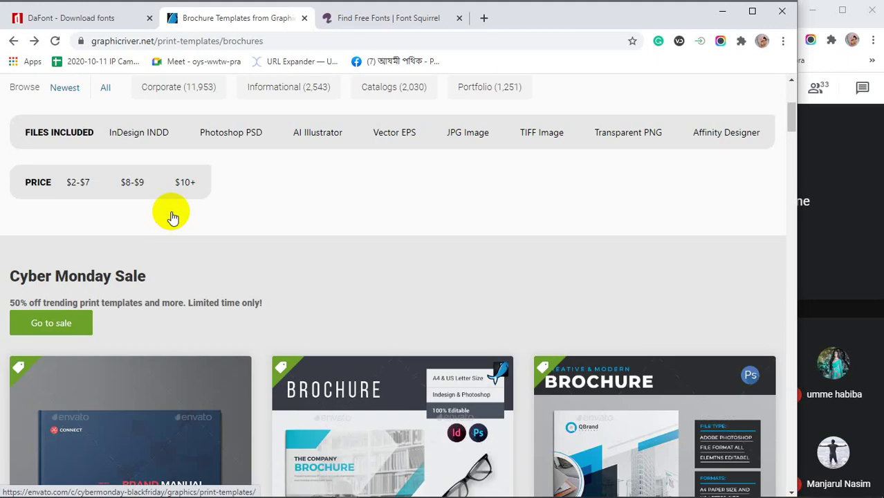
scroll(167, 203, down, 3)
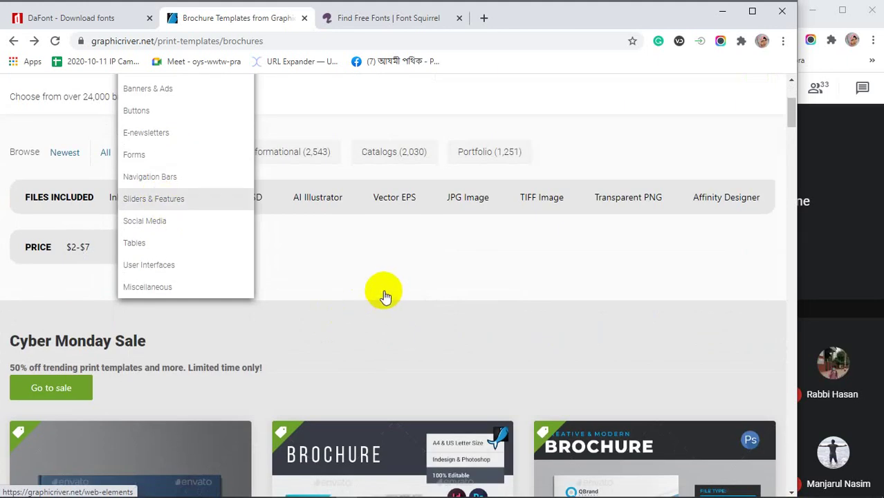
scroll(367, 299, up, 3)
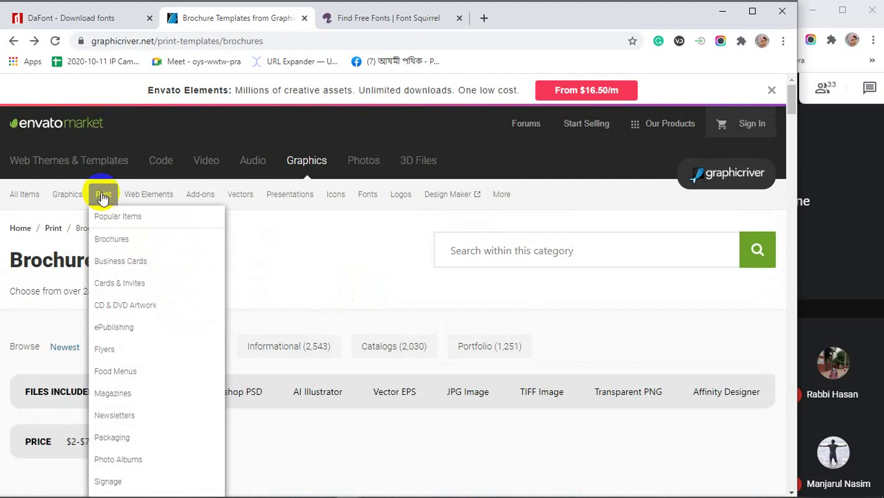
click(118, 261)
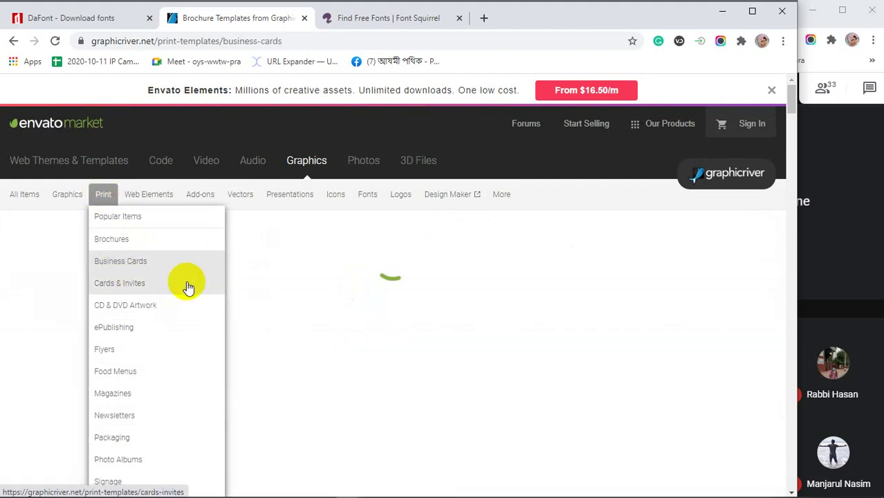
Close the Font Squirrel tab and scroll the Business Cards page to New bestsellers.
click(460, 18)
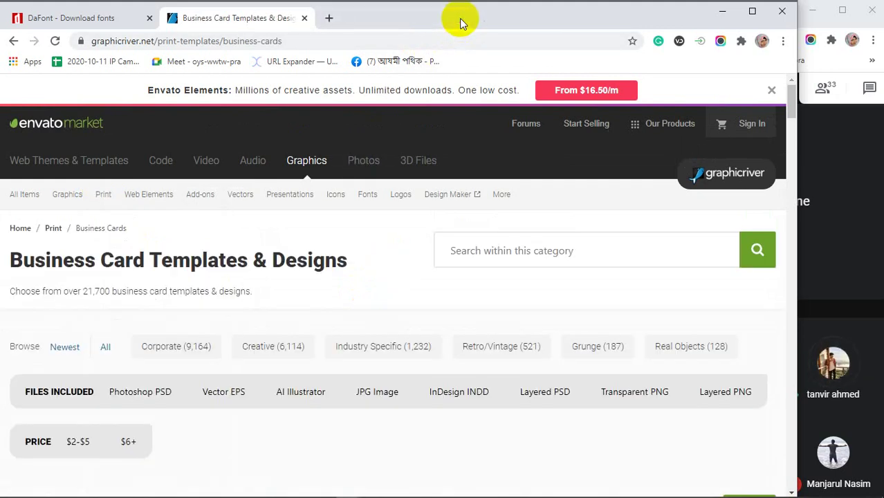
mouse_move(502, 195)
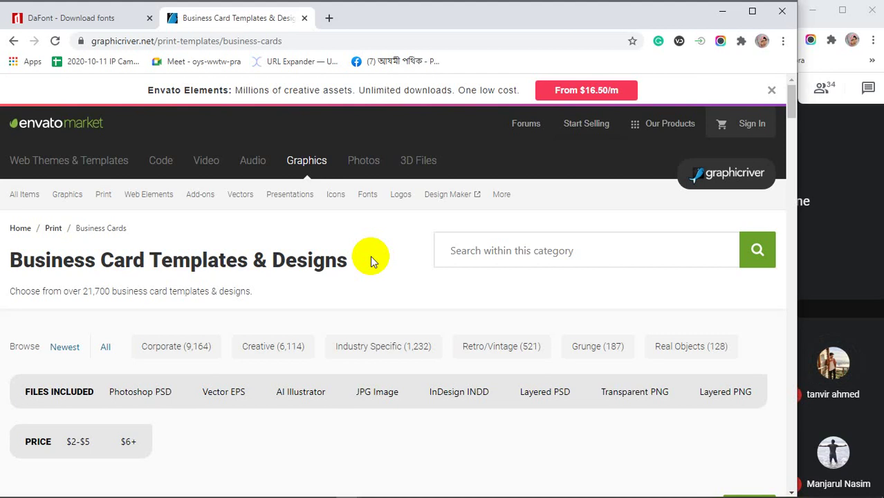
scroll(370, 256, down, 5)
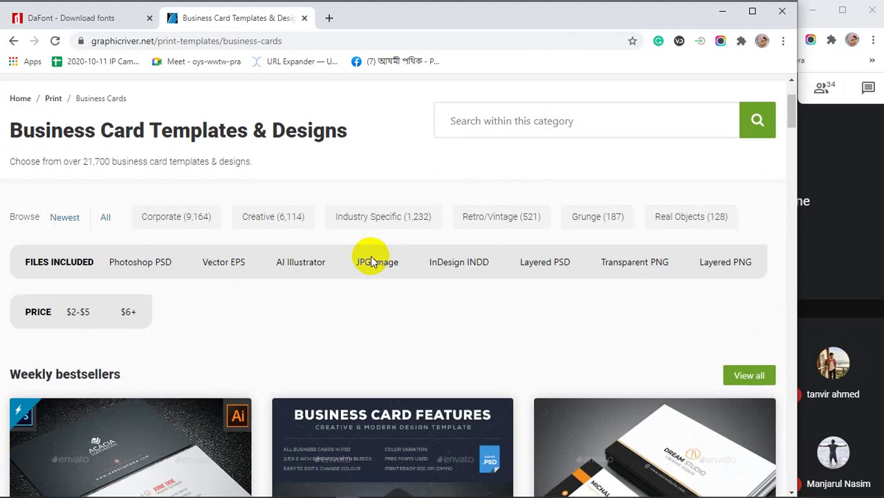
scroll(346, 319, down, 6)
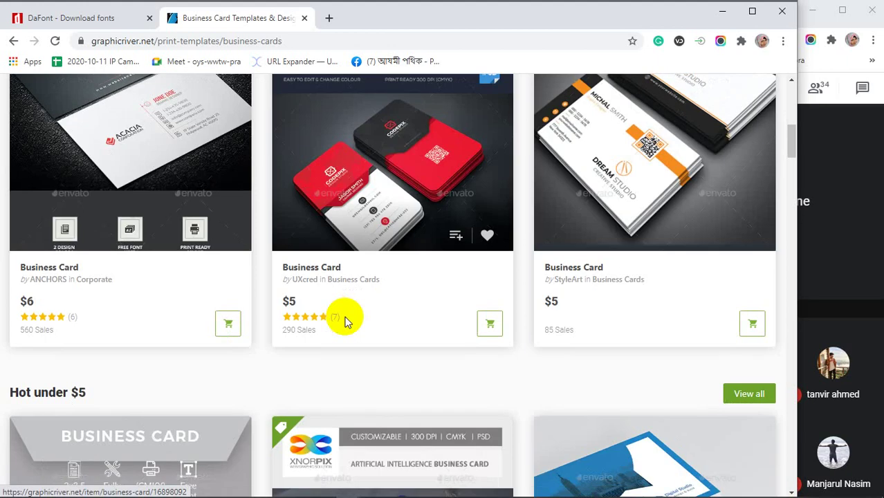
scroll(346, 323, down, 6)
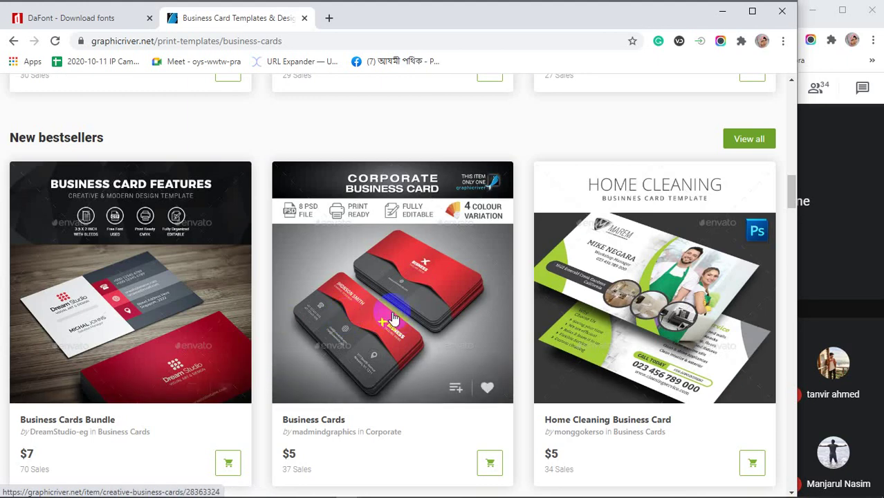
Open the Business Cards Bundle, scroll to its free fonts Raleway and Lato, and minimize Chrome.
click(157, 310)
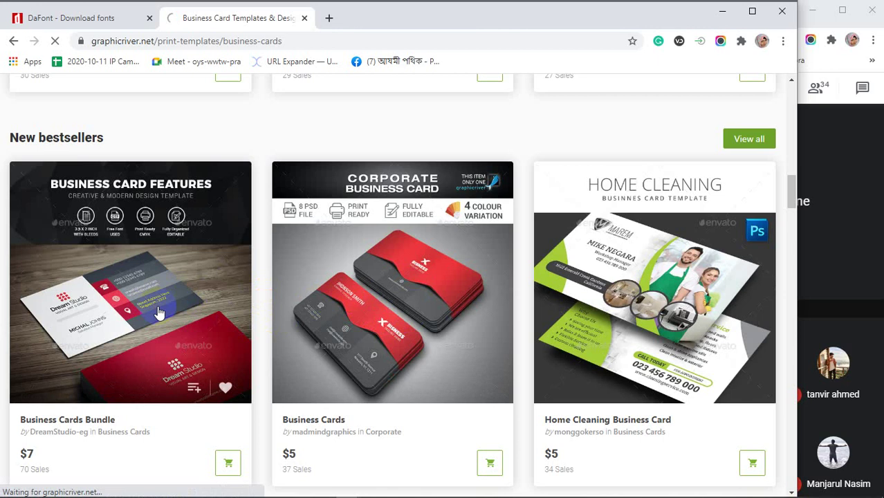
scroll(428, 330, down, 15)
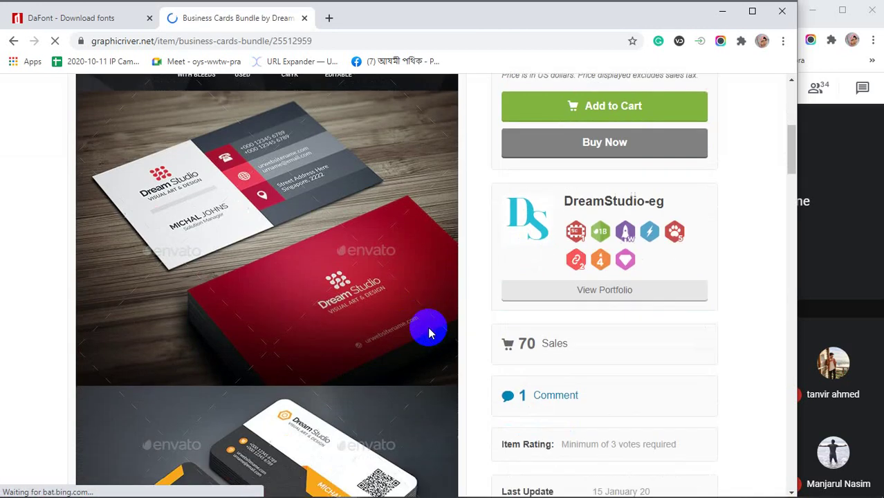
scroll(428, 333, down, 10)
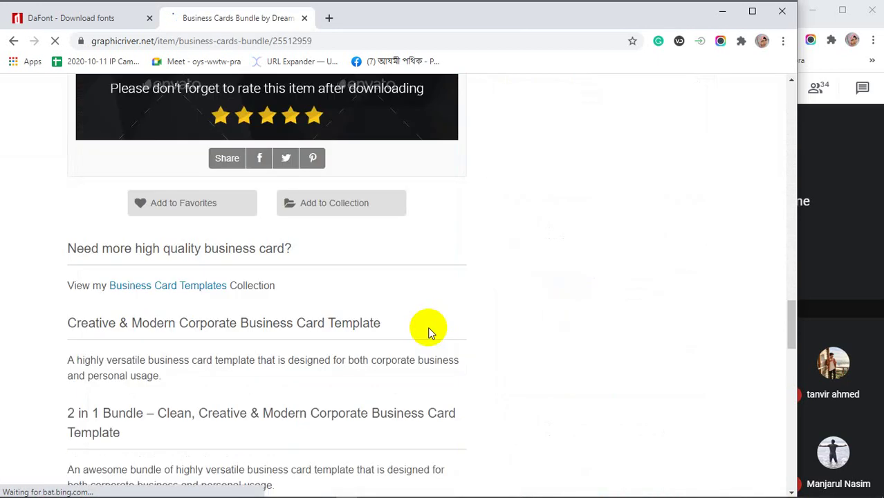
scroll(428, 333, down, 4)
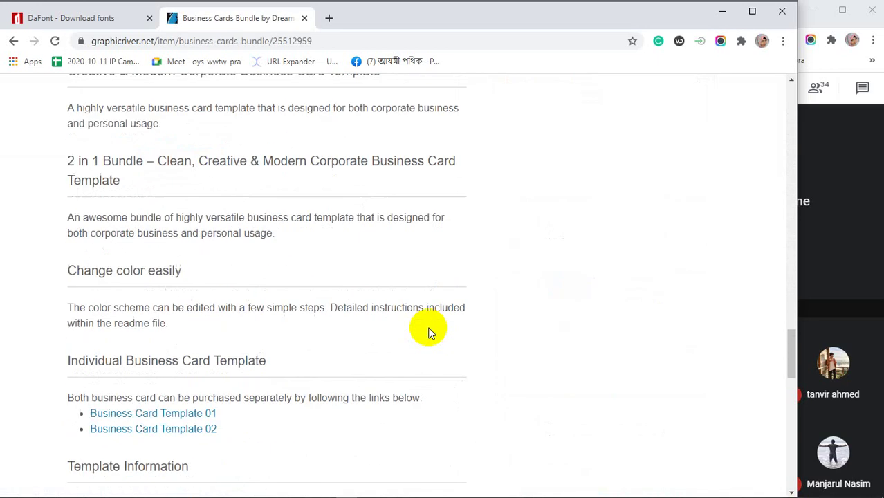
scroll(429, 329, down, 7)
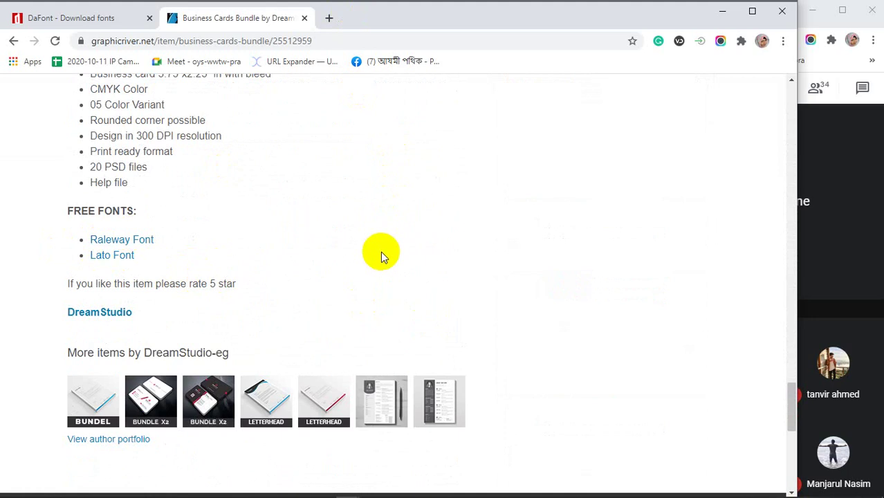
click(723, 11)
Bring the Photoshop class 21 document back to the front and open the font family list.
mouse_move(385, 488)
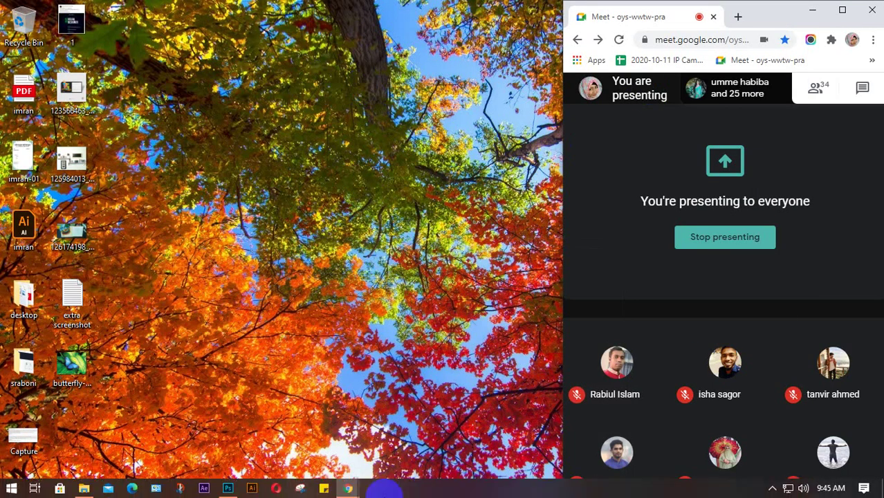
click(228, 488)
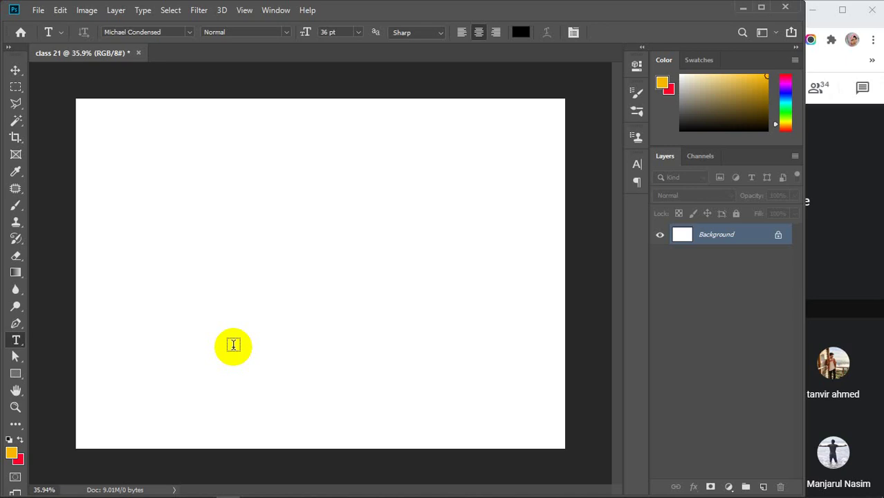
click(187, 32)
Switch the type font back to Siyam Rupali ANSI Regular at 36 pt.
scroll(204, 267, up, 5)
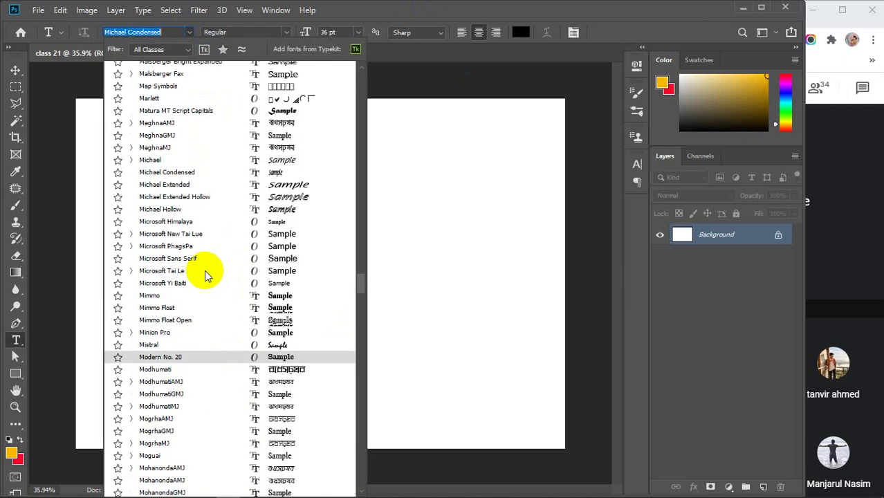
scroll(205, 275, up, 10)
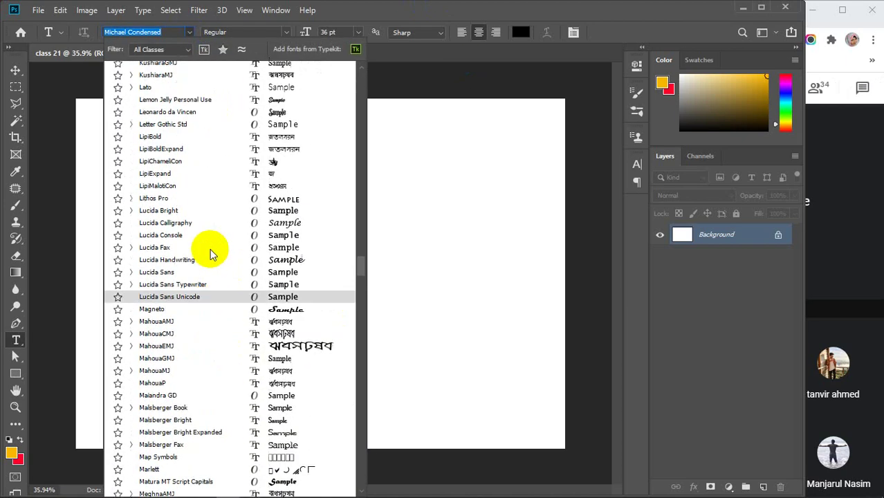
drag(361, 253, 365, 81)
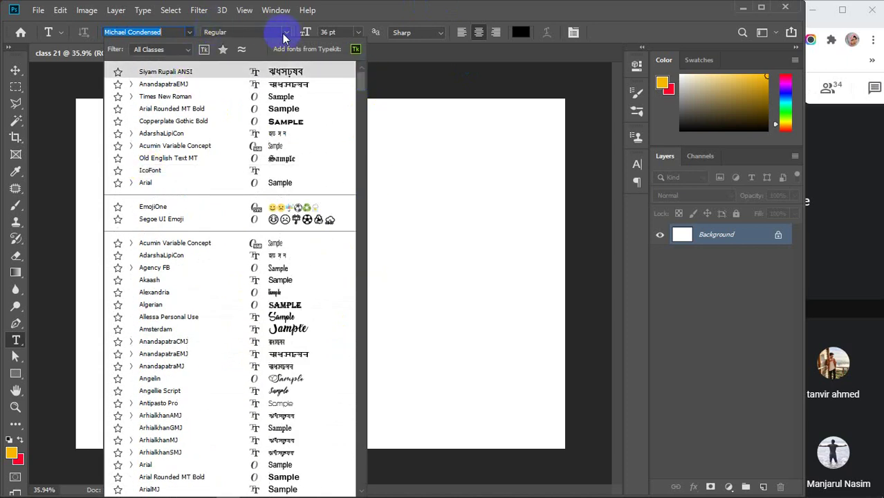
click(283, 36)
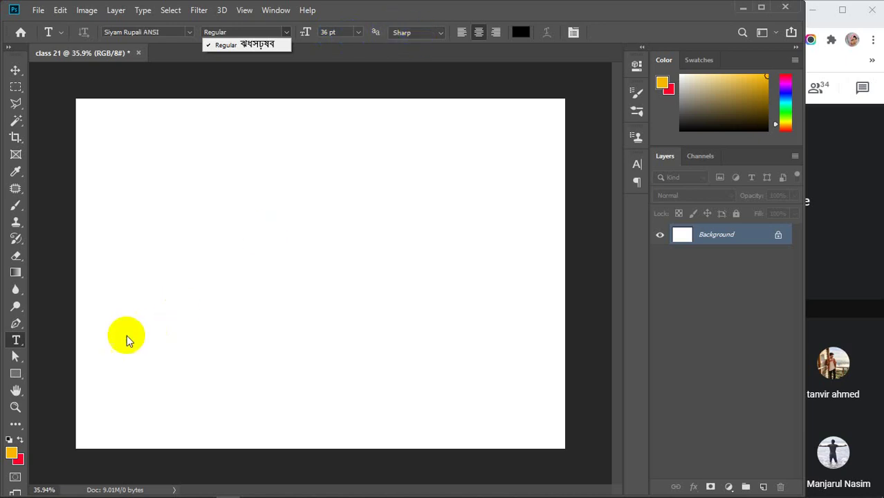
drag(17, 342, 67, 344)
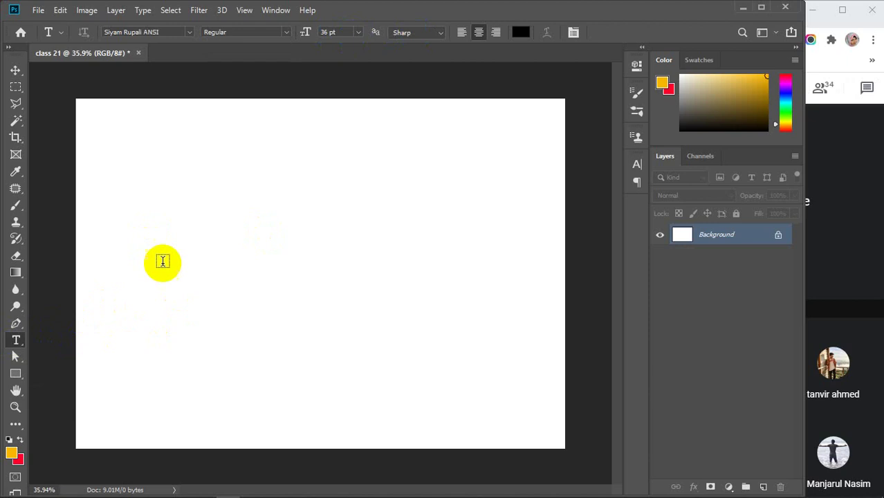
Start a left-aligned text layer on the canvas in Times New Roman.
click(147, 227)
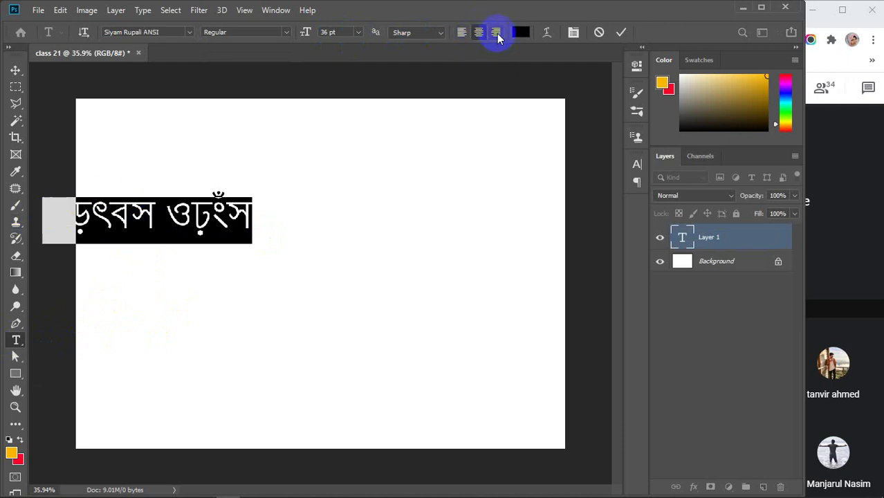
click(464, 35)
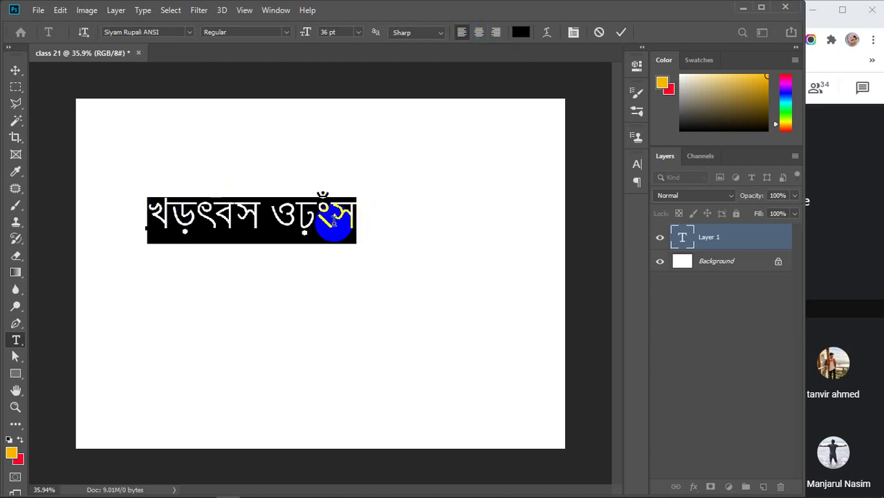
click(190, 33)
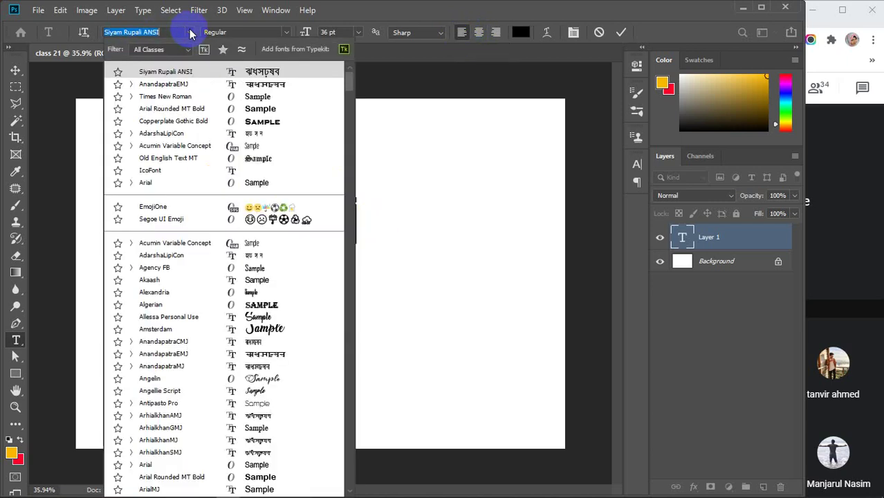
click(163, 96)
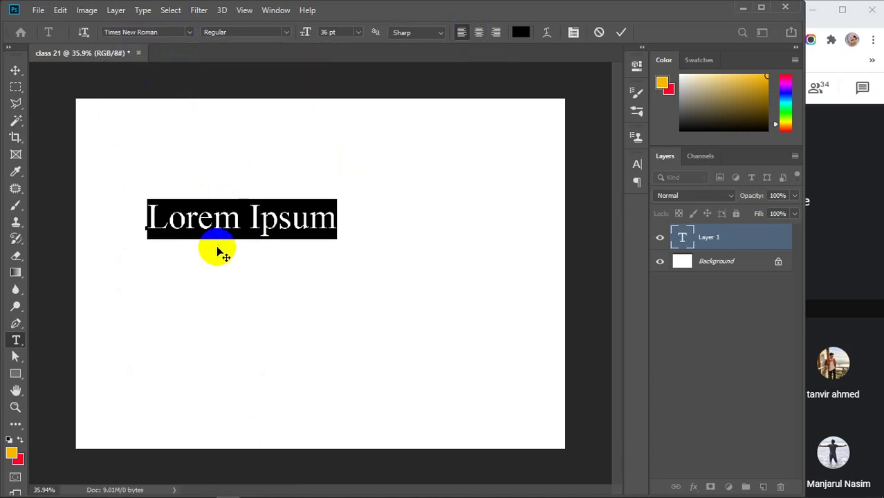
Replace the placeholder text with 'Bangladesh' and commit the layer.
drag(150, 219, 369, 221)
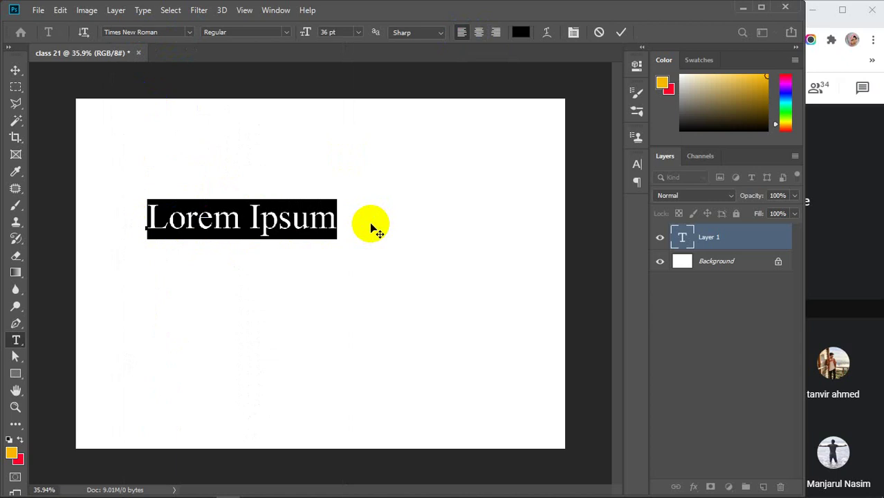
text(Bangladesh)
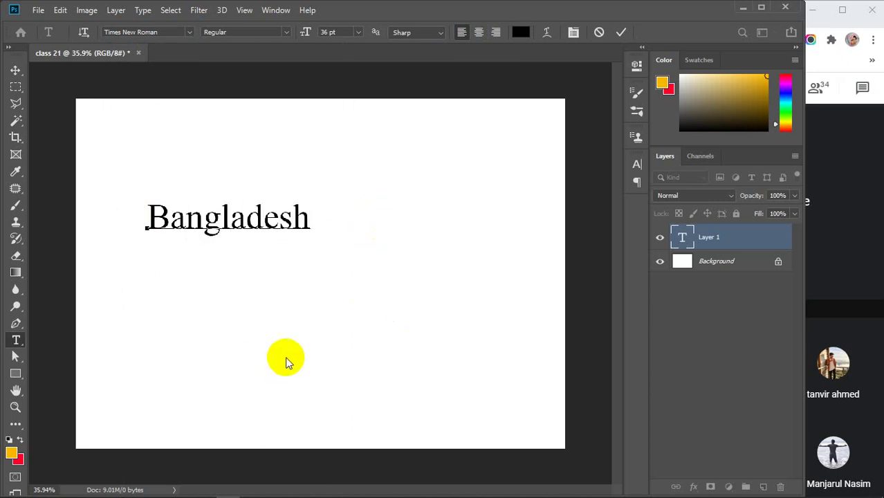
click(16, 70)
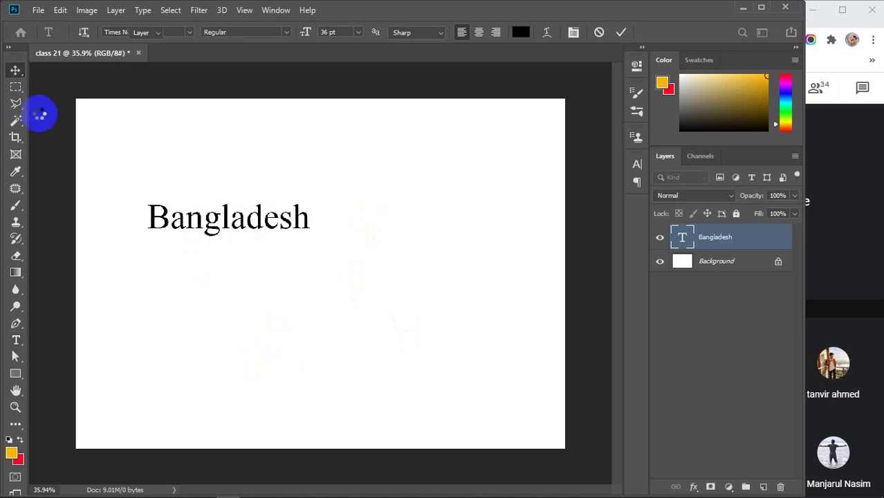
Drag the Bangladesh text to the canvas centre, then reselect the word for editing.
drag(212, 229, 304, 267)
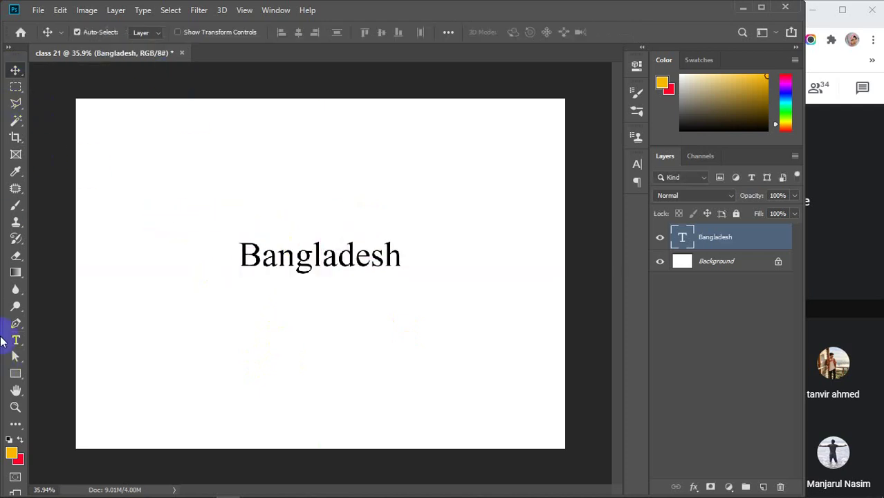
mouse_move(315, 262)
mouse_down()
mouse_move(294, 247)
mouse_move(313, 263)
mouse_move(305, 257)
mouse_up()
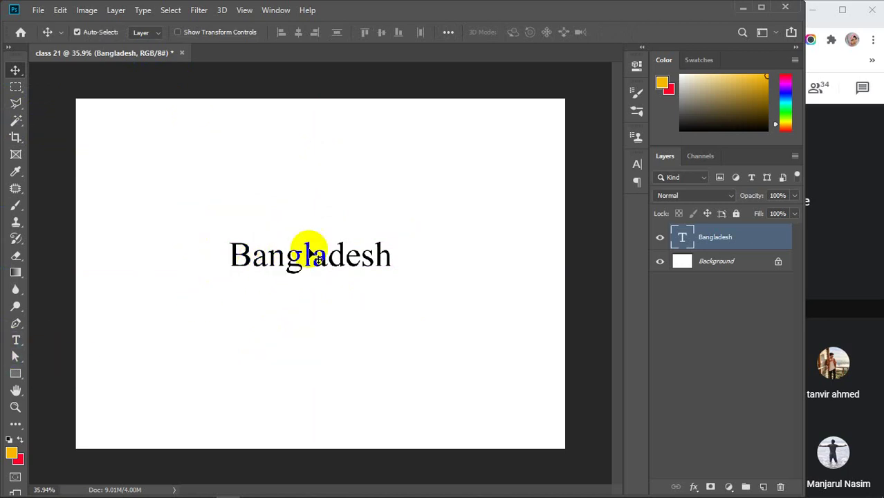
mouse_move(269, 262)
mouse_down()
mouse_move(244, 260)
mouse_move(276, 262)
mouse_up()
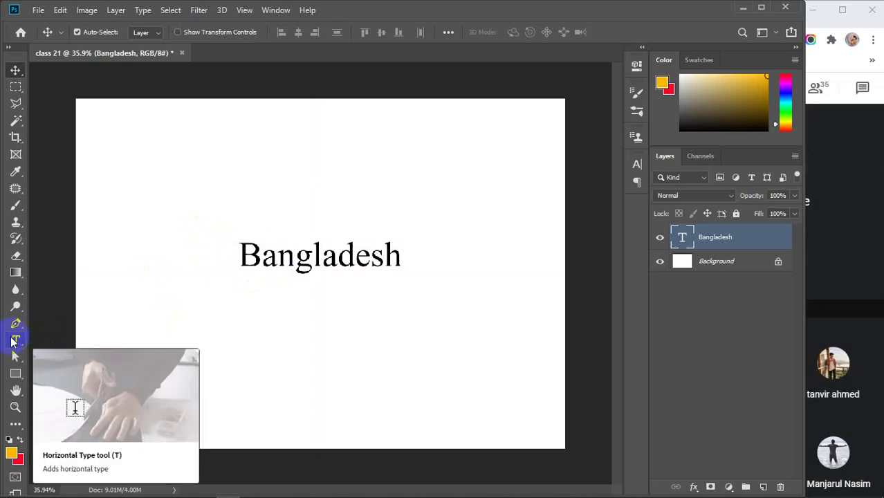
click(12, 341)
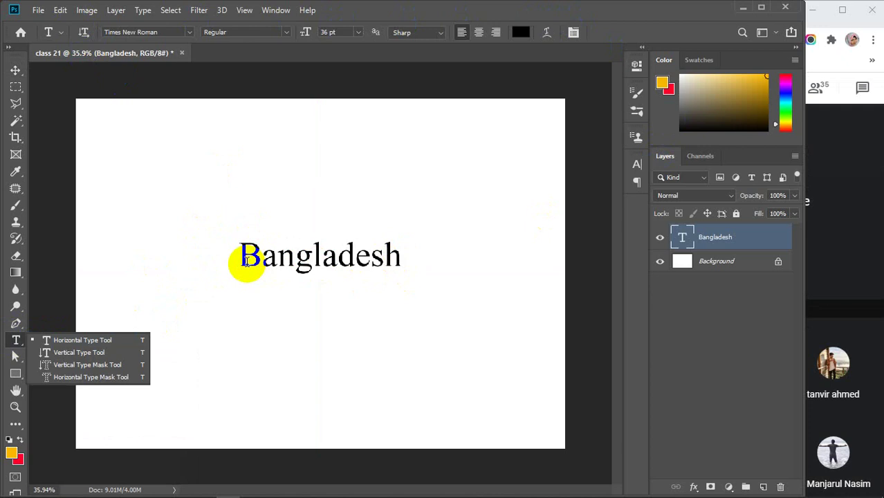
drag(244, 255, 408, 257)
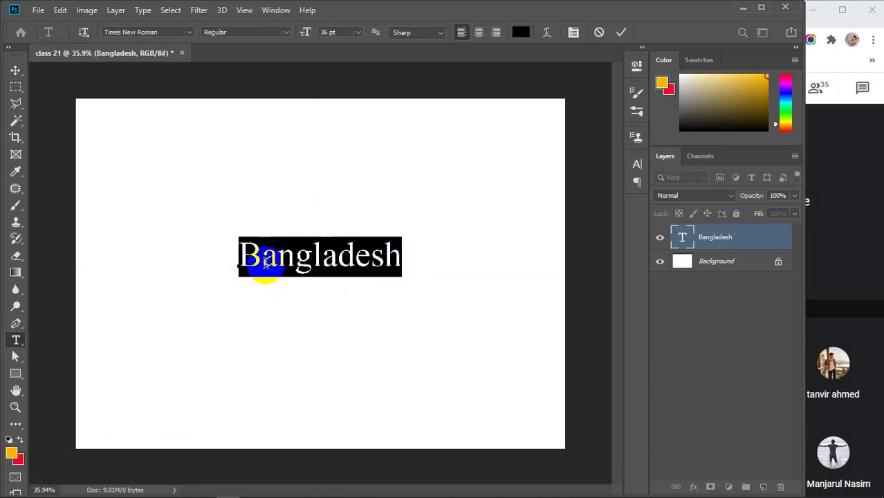
Set the Bangladesh text in Arial Rounded MT Bold, then search fonts for 'mont'.
click(323, 265)
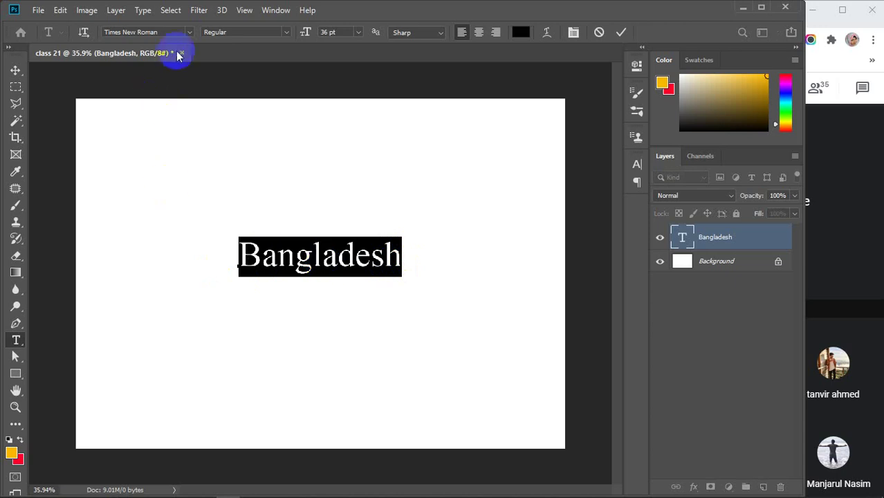
click(189, 32)
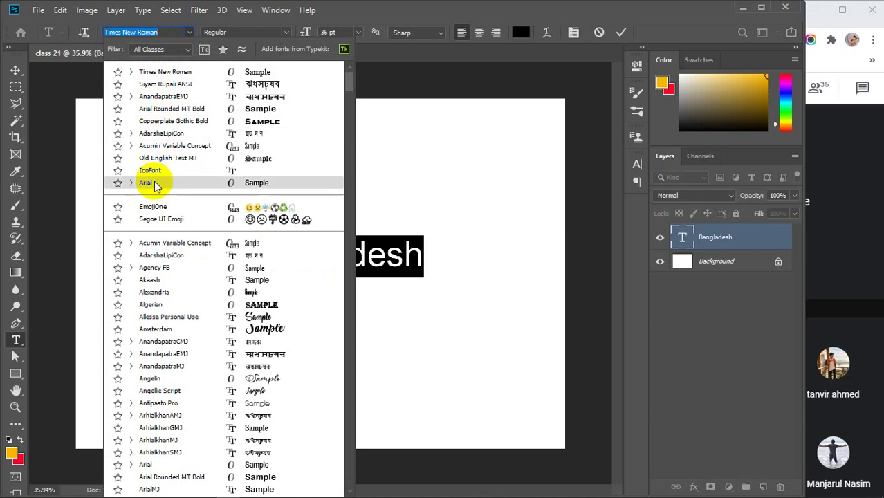
click(160, 109)
click(284, 32)
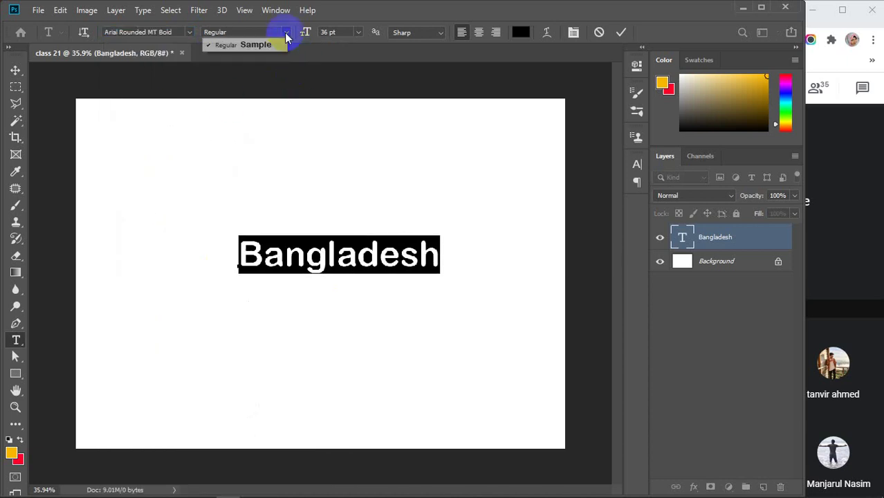
click(187, 32)
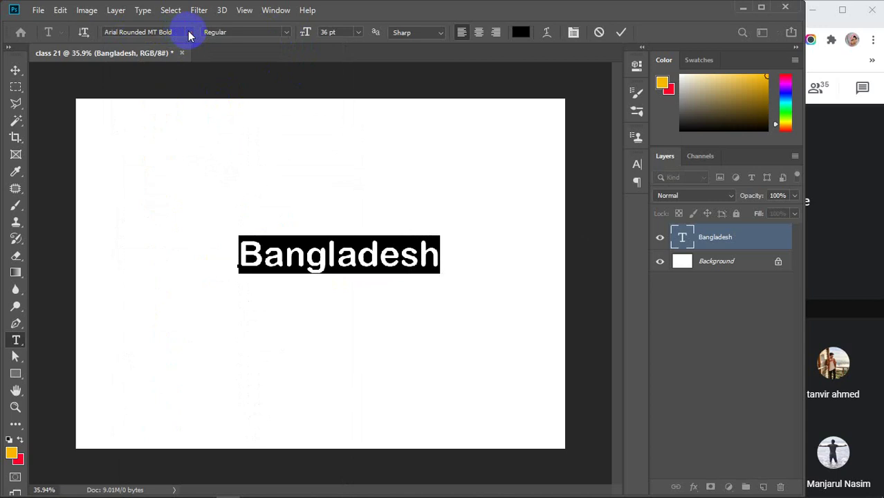
click(188, 32)
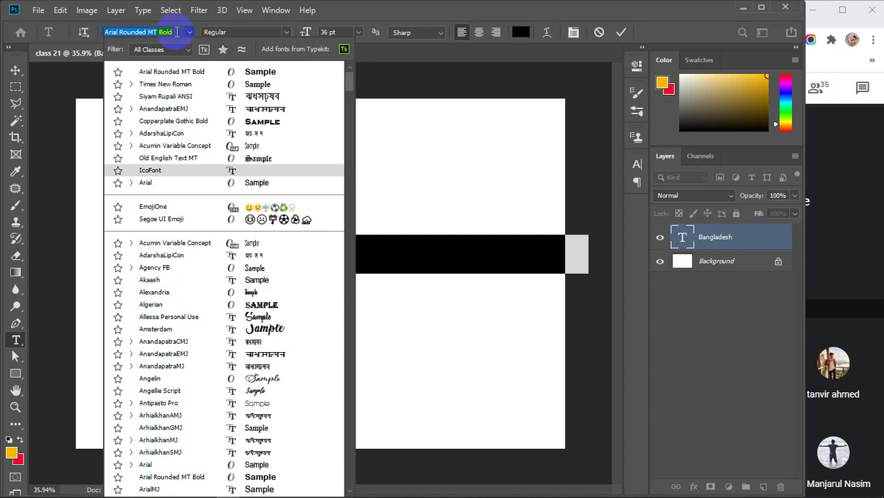
text(mon)
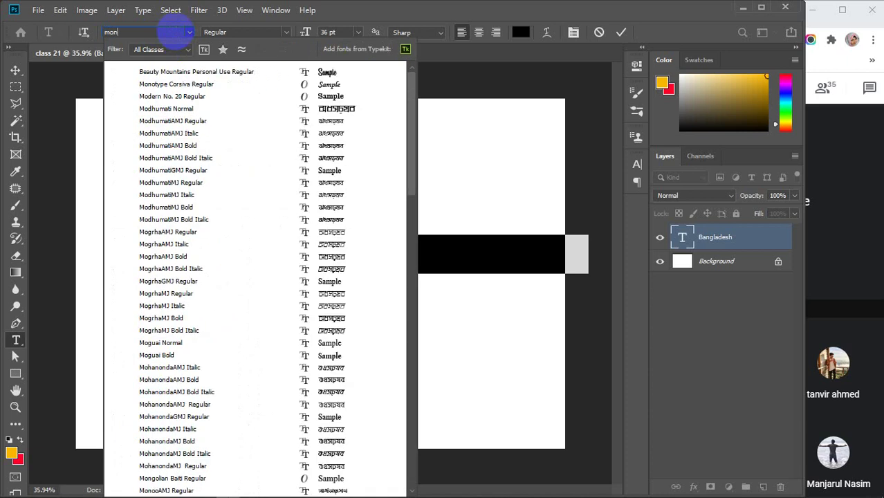
text(t)
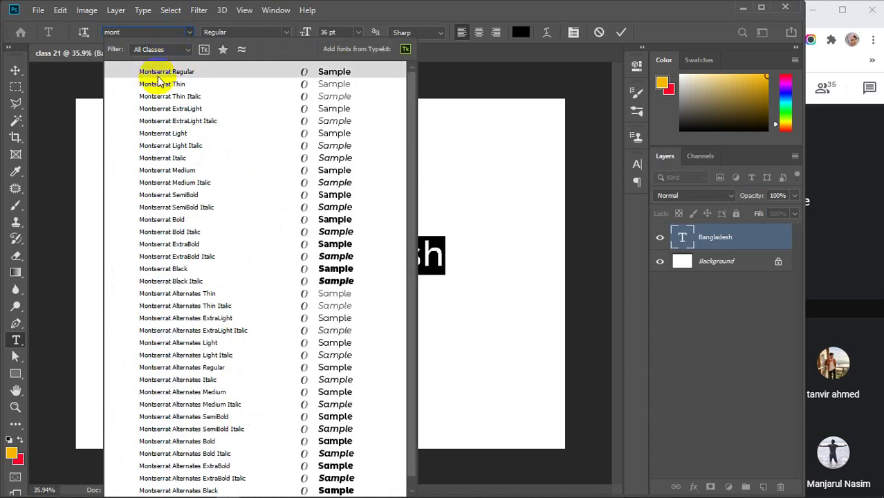
Apply Montserrat and, after trying Thin, ExtraLight and Black, settle on Medium weight.
click(158, 77)
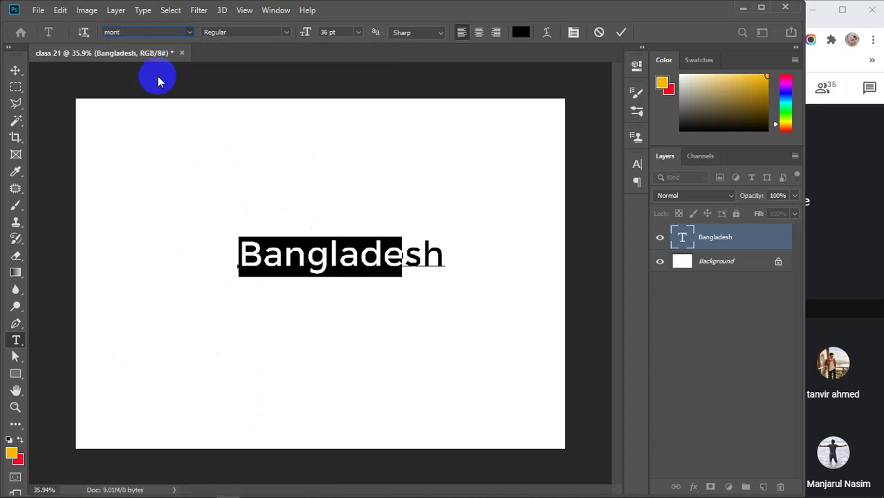
click(286, 32)
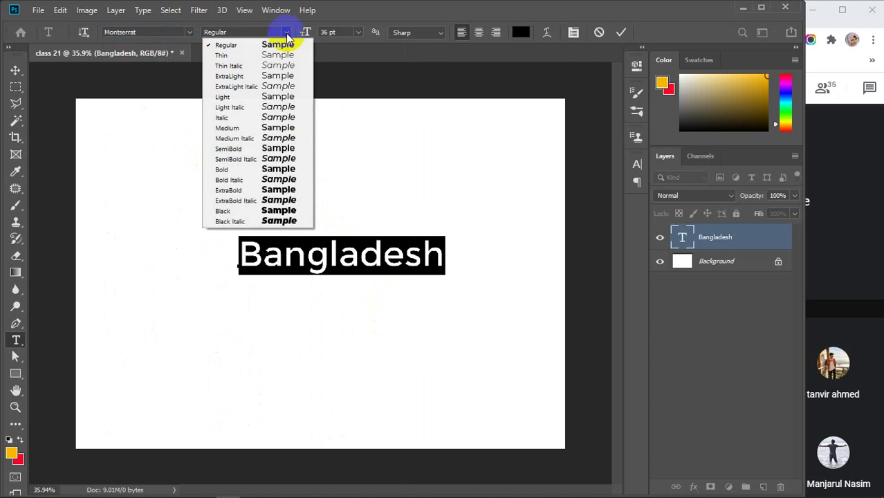
click(221, 57)
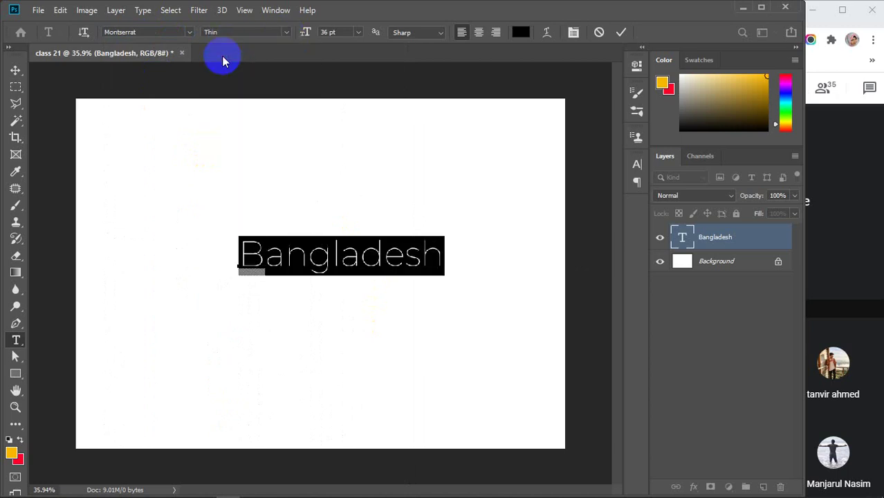
click(284, 33)
click(233, 76)
click(285, 32)
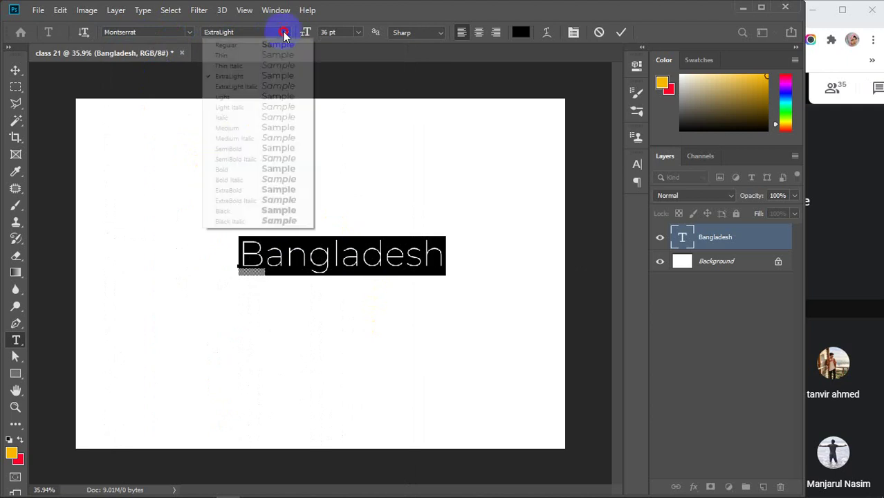
click(231, 211)
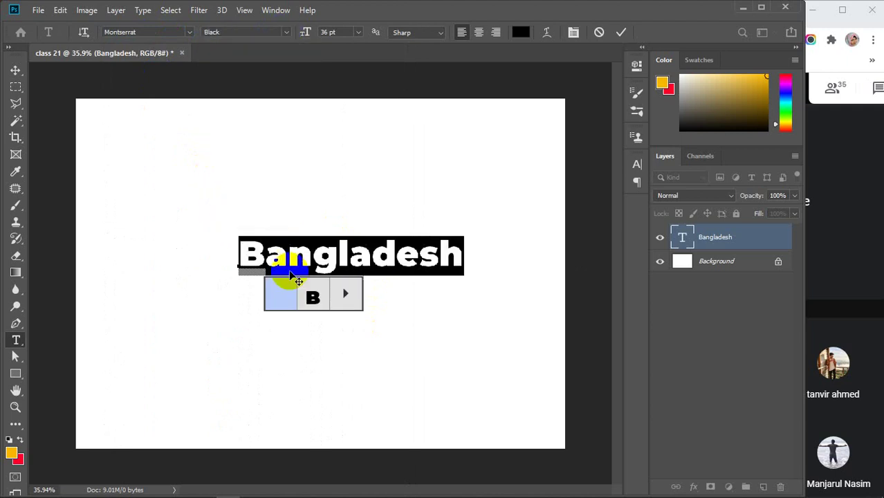
click(285, 33)
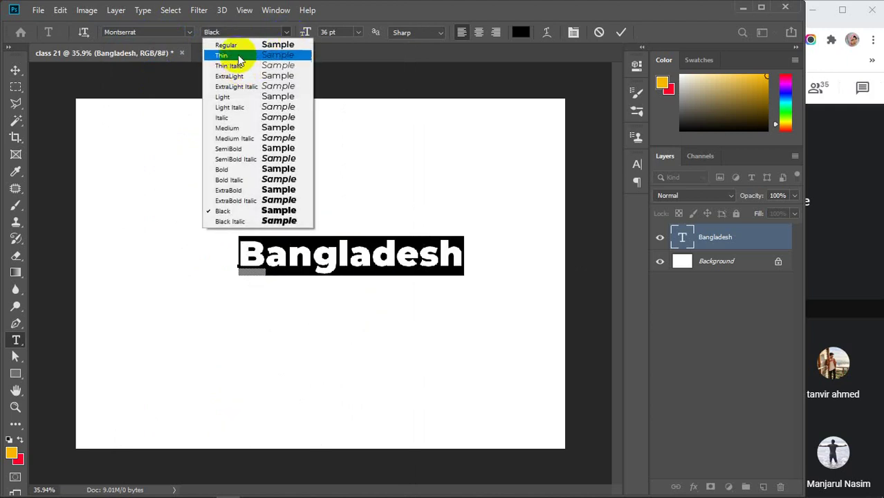
click(226, 129)
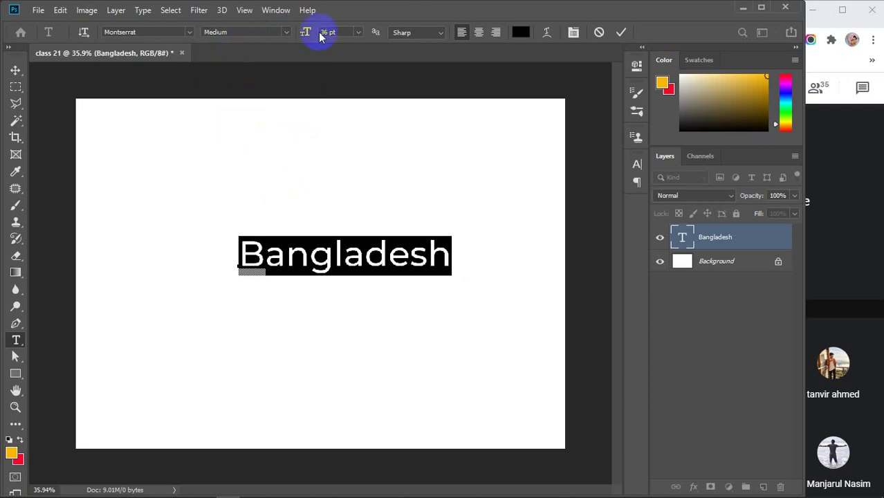
click(358, 32)
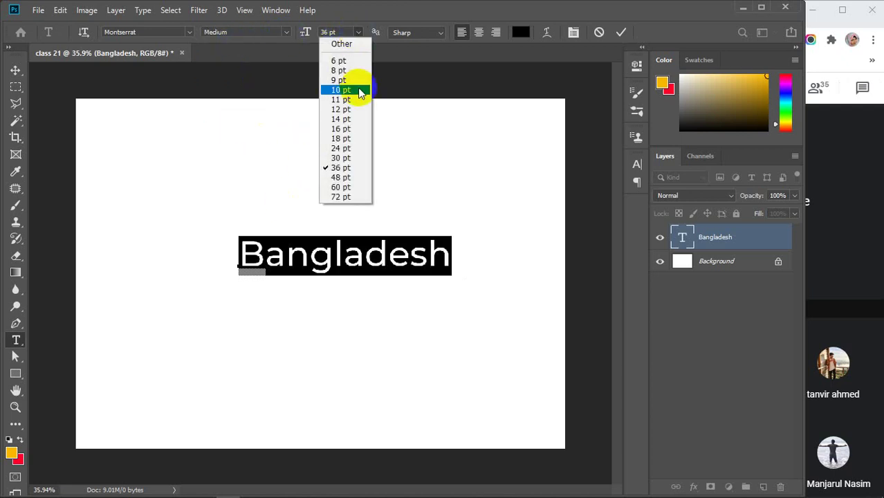
Try 16 pt and 36 pt from the font-size list, keeping 36 pt.
click(351, 128)
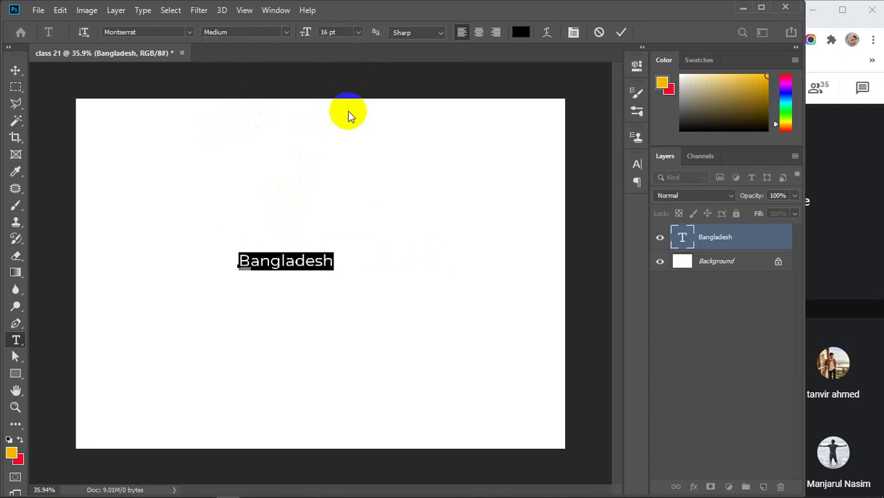
click(359, 33)
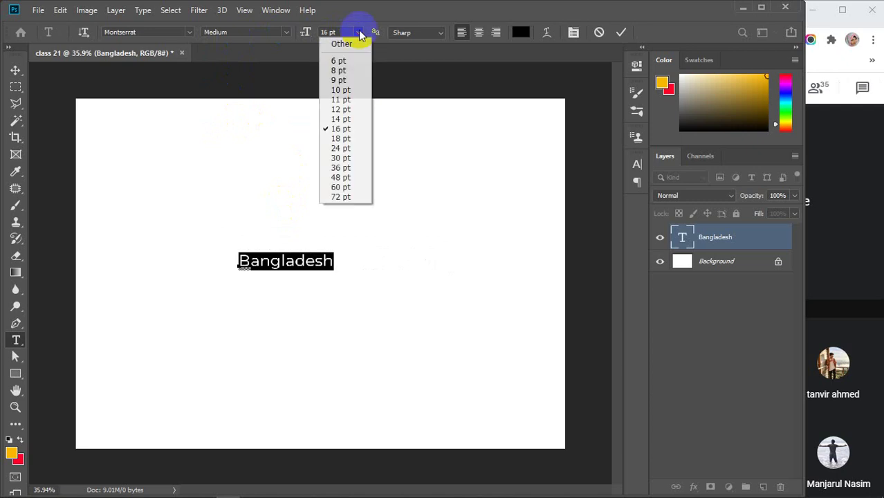
click(339, 168)
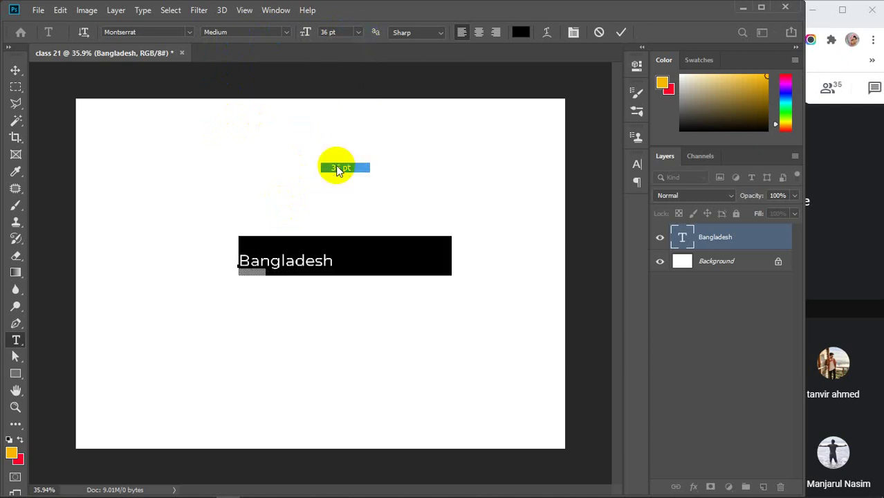
click(359, 33)
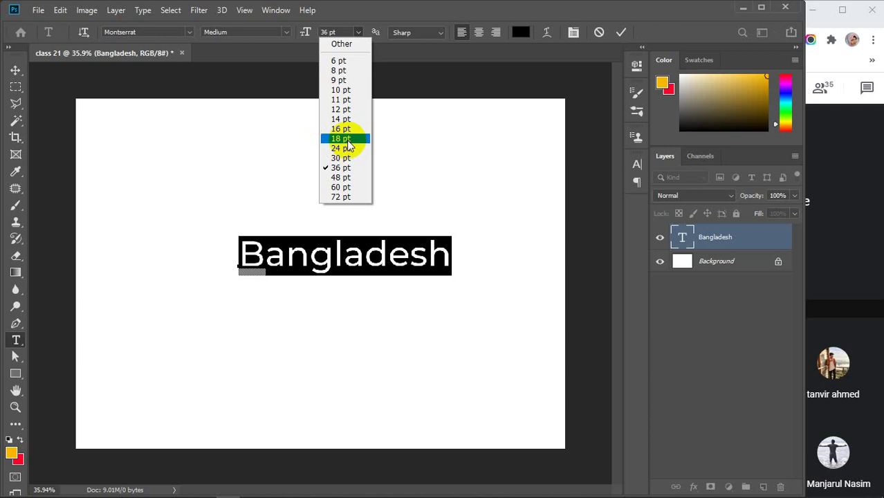
click(356, 34)
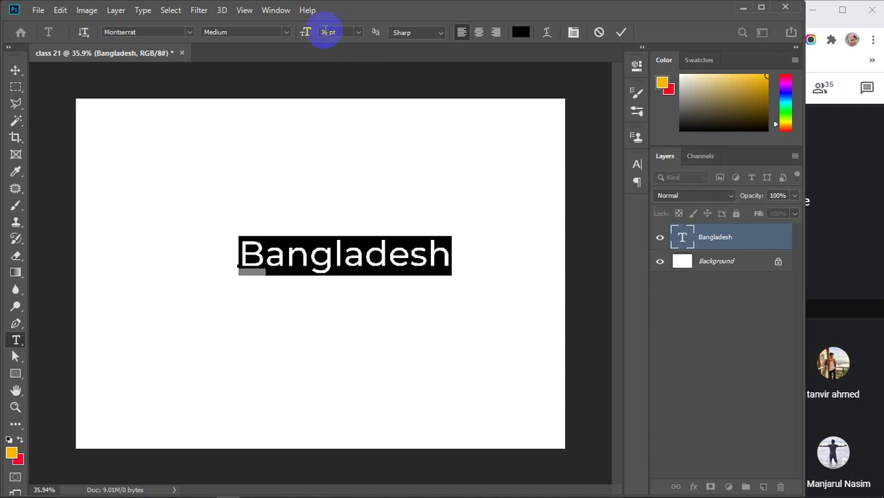
Enter 20 pt in the size field, then scrub the size to 43 pt.
click(340, 31)
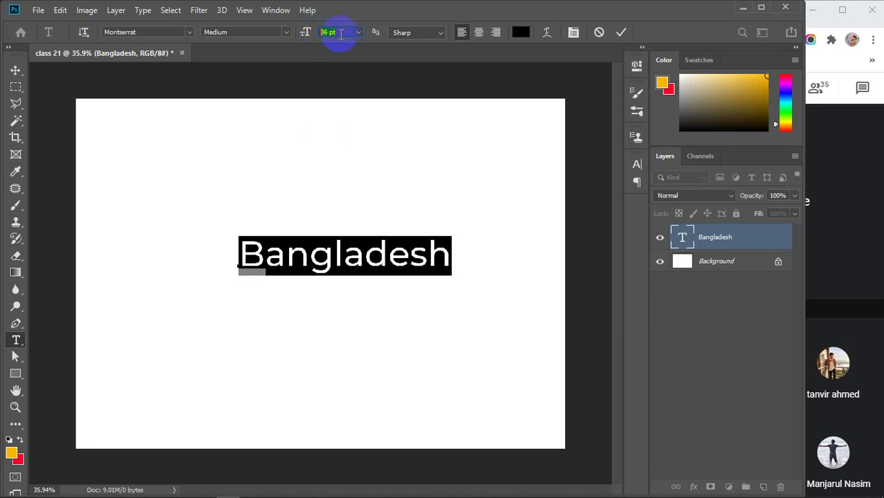
key(Return)
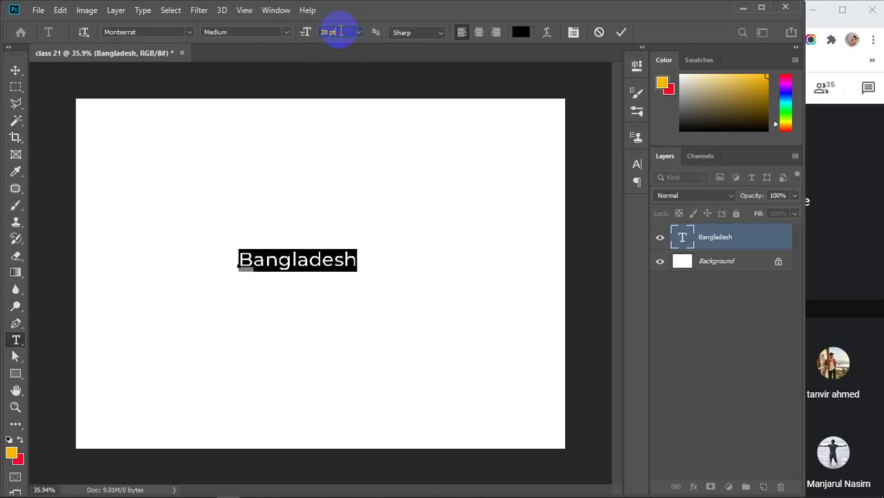
scroll(340, 31, up, 20)
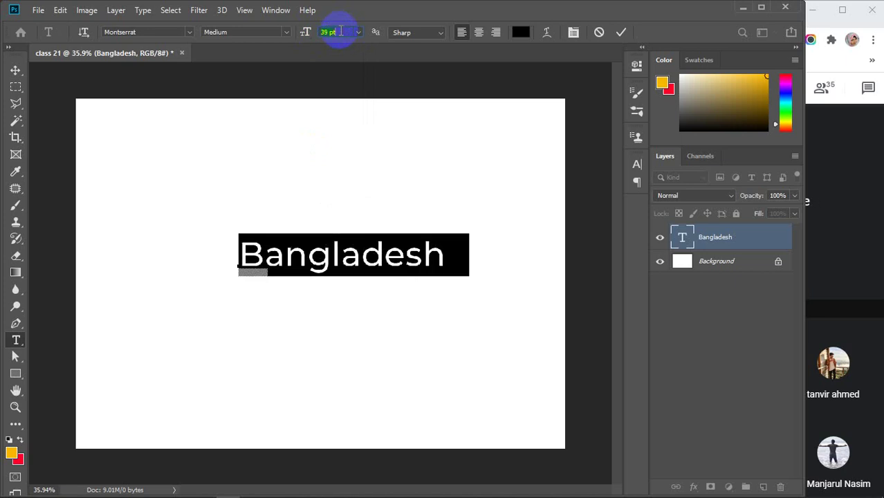
scroll(340, 31, up, 18)
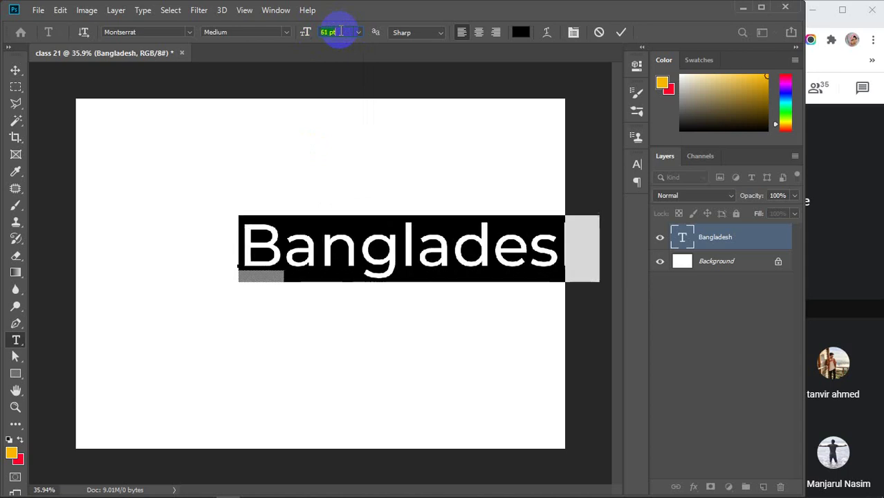
scroll(341, 31, down, 20)
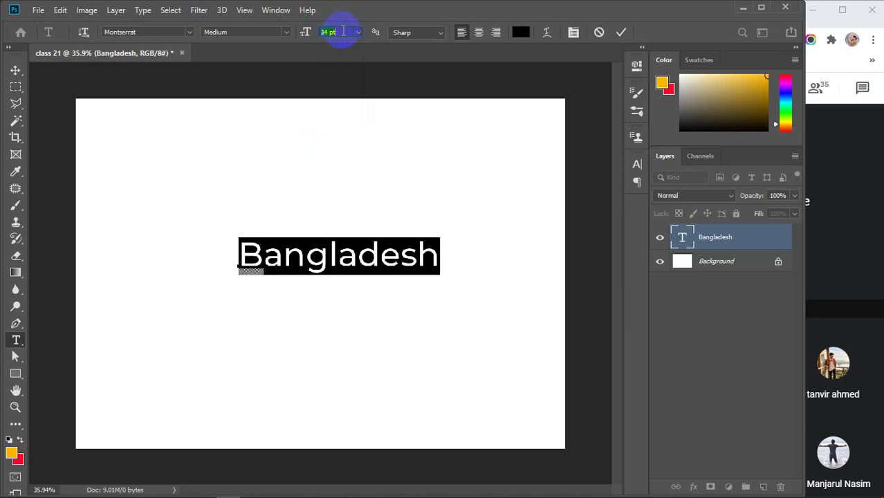
scroll(346, 31, down, 12)
scroll(347, 31, up, 14)
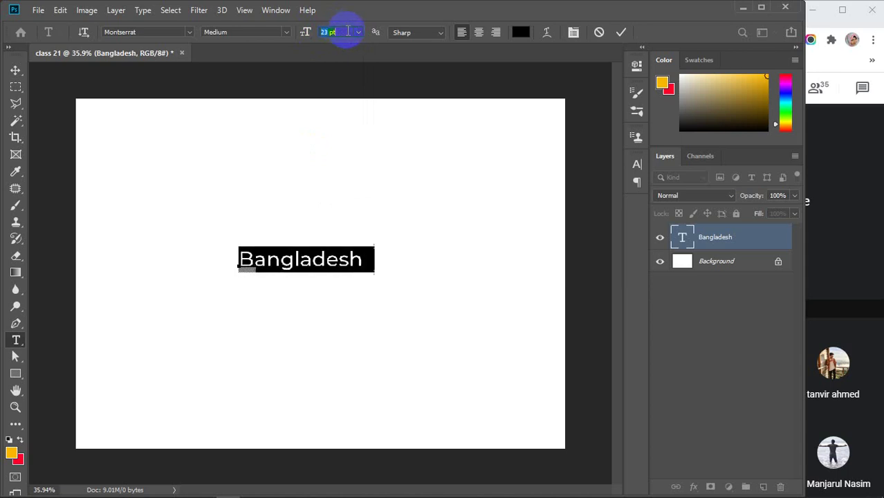
scroll(348, 31, up, 19)
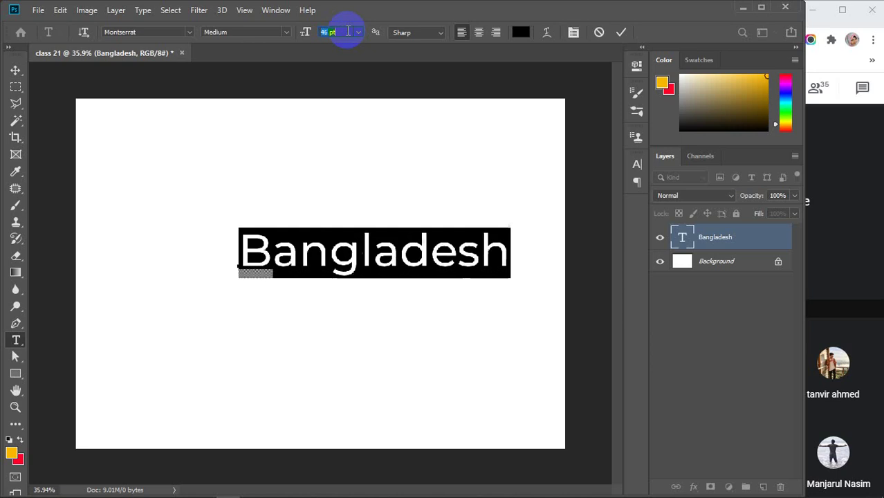
scroll(348, 31, down, 20)
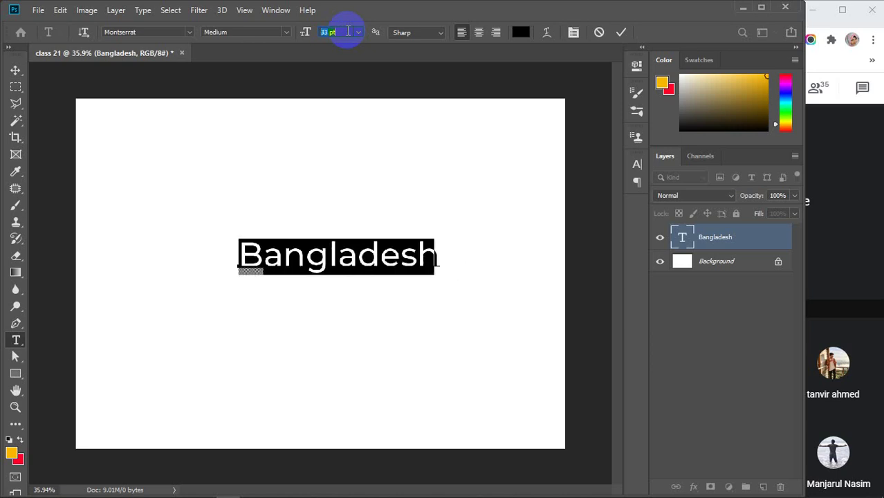
scroll(347, 31, up, 15)
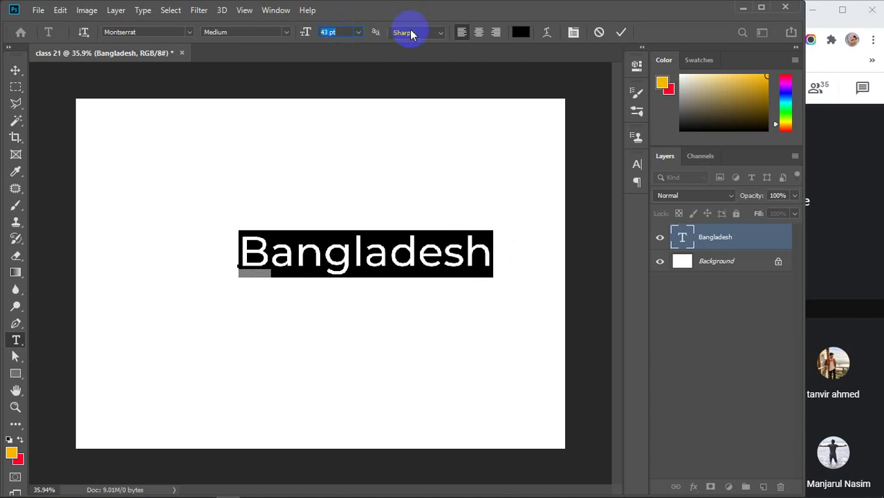
Compare Sharp and Crisp anti-aliasing on the Bangladesh text, returning to Sharp.
click(441, 35)
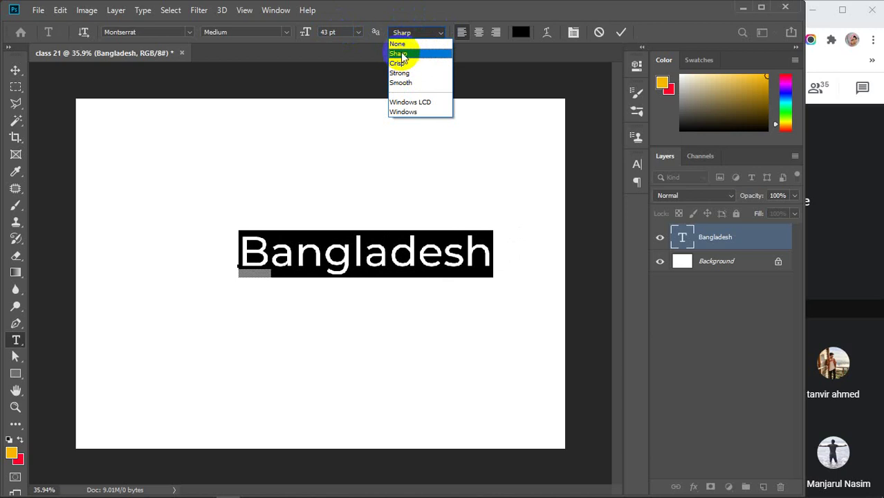
click(376, 232)
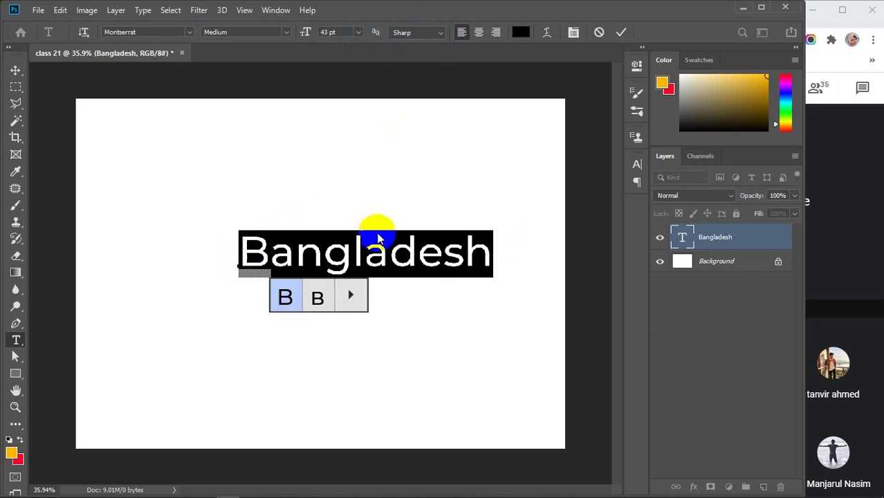
click(441, 34)
click(404, 60)
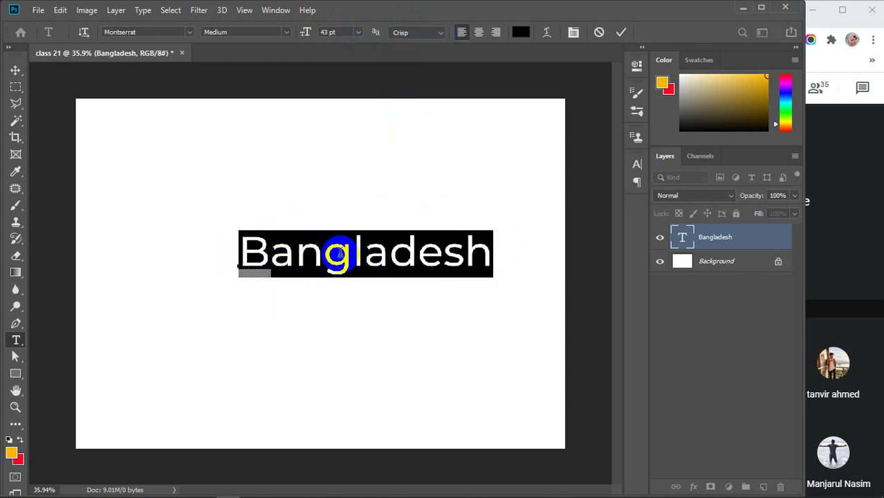
scroll(340, 252, up, 2)
scroll(340, 251, up, 3)
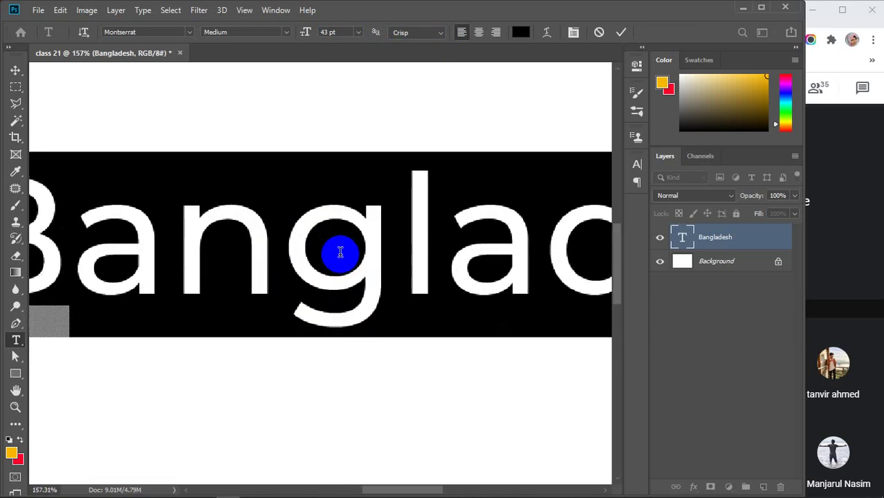
scroll(339, 252, up, 2)
click(432, 33)
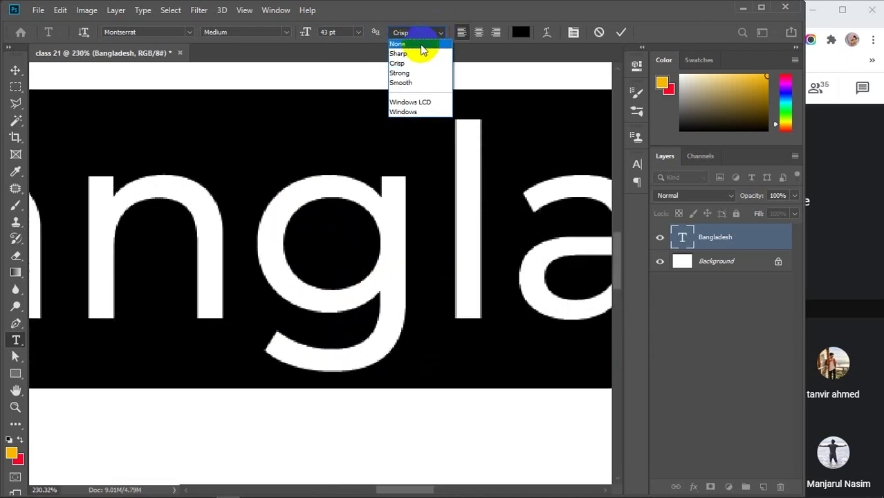
click(417, 54)
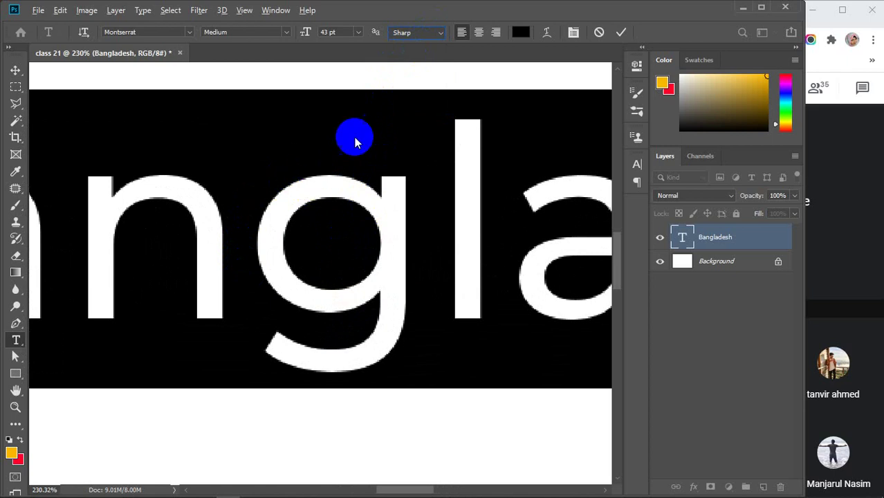
Try Crisp, Strong, Smooth and None anti-aliasing to compare the text edges.
click(437, 33)
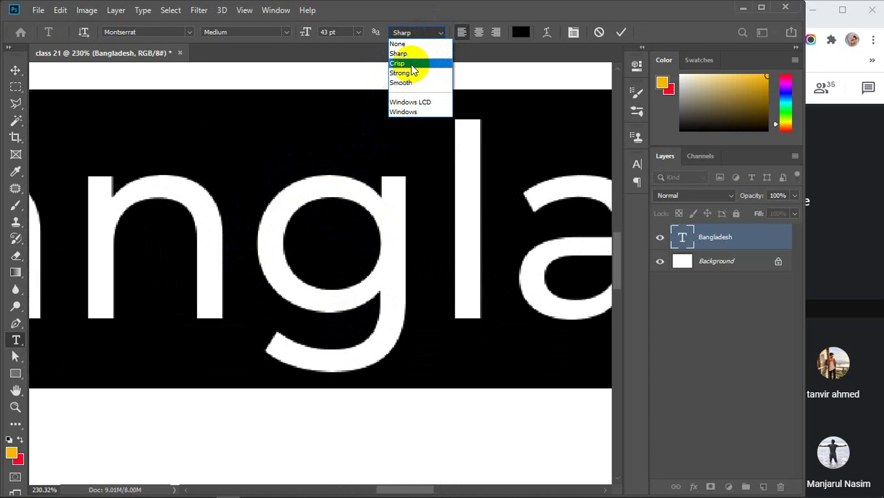
click(411, 66)
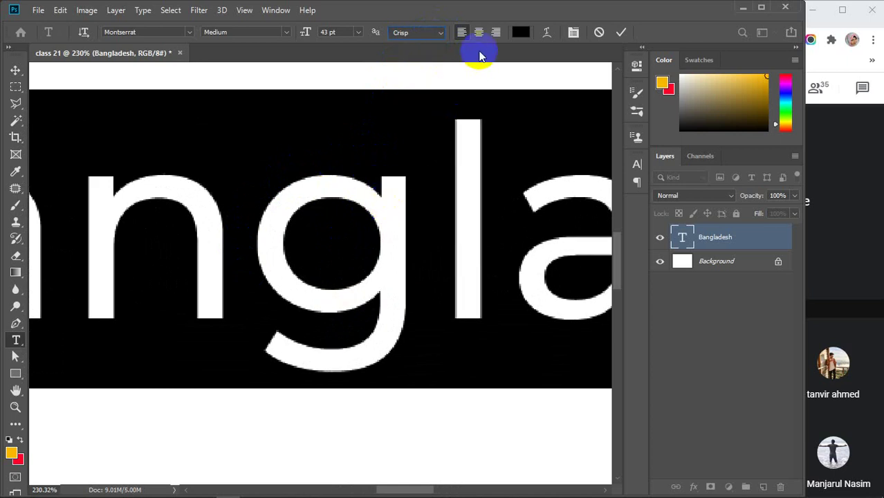
click(436, 33)
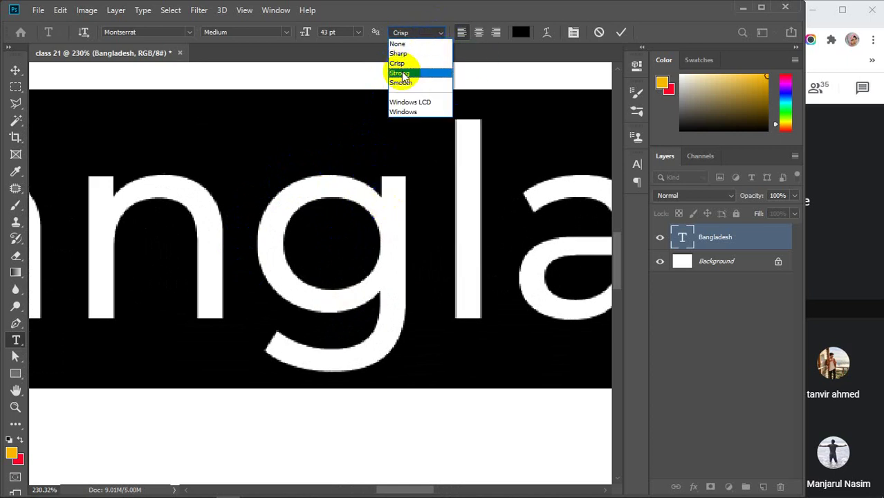
click(403, 73)
click(435, 34)
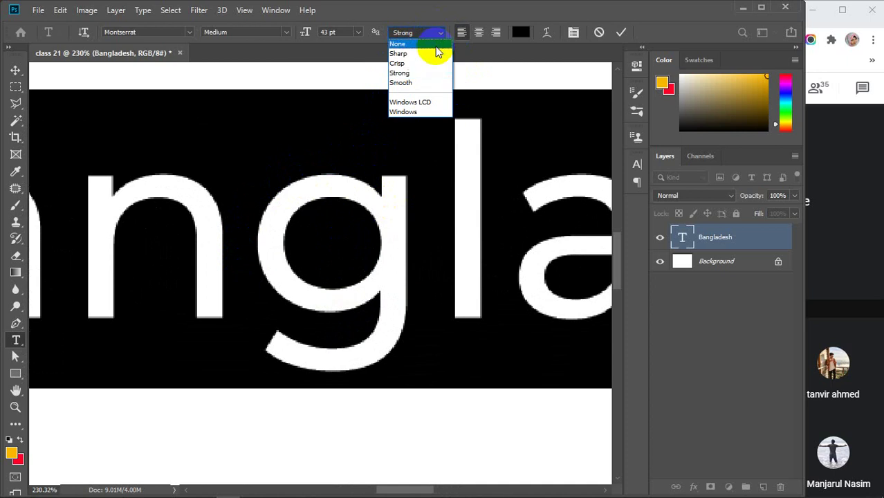
click(418, 81)
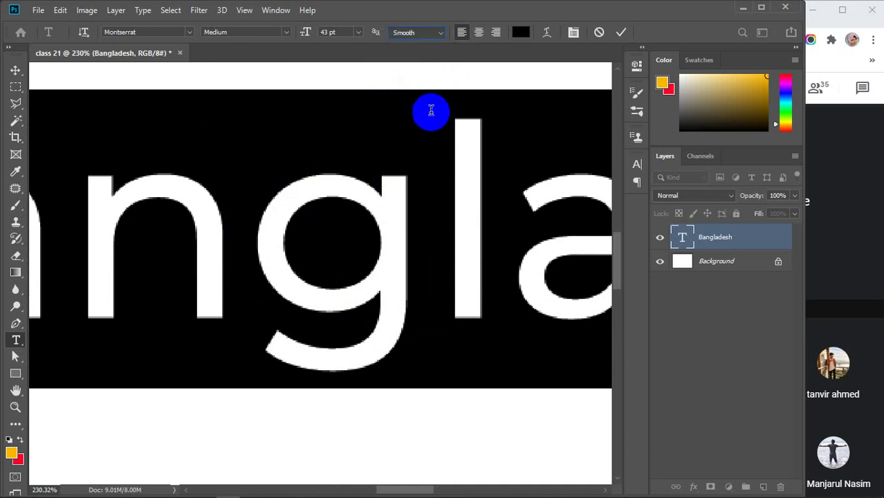
click(438, 33)
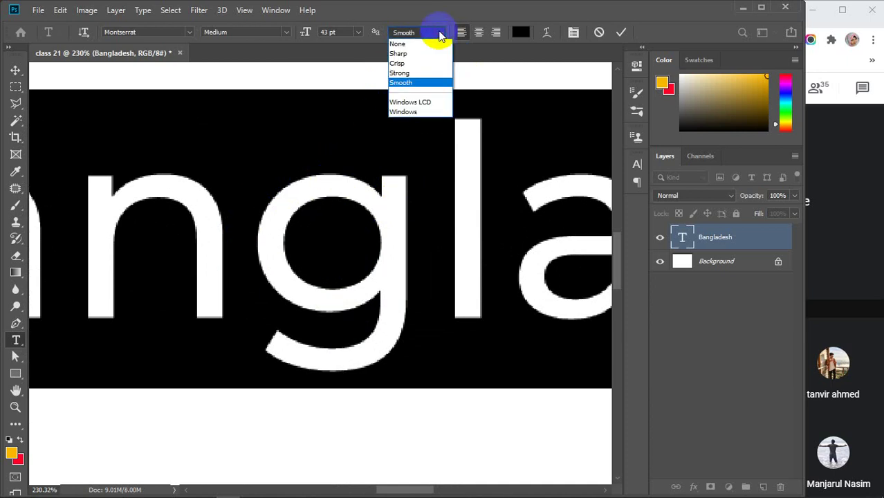
click(402, 44)
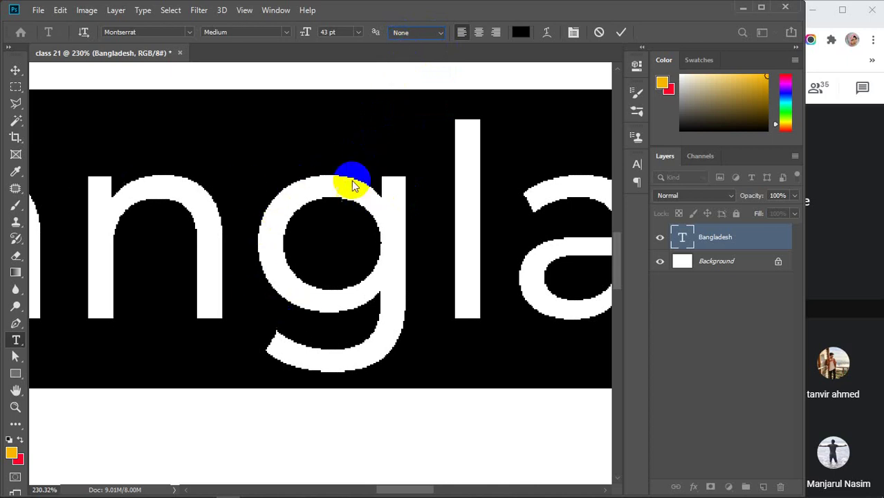
Switch through Smooth and Strong, finally setting anti-aliasing to Sharp.
click(441, 35)
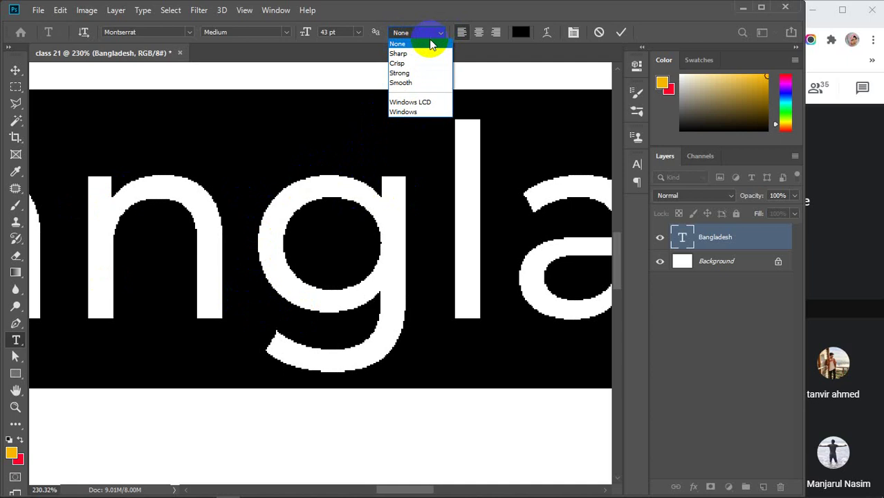
click(412, 83)
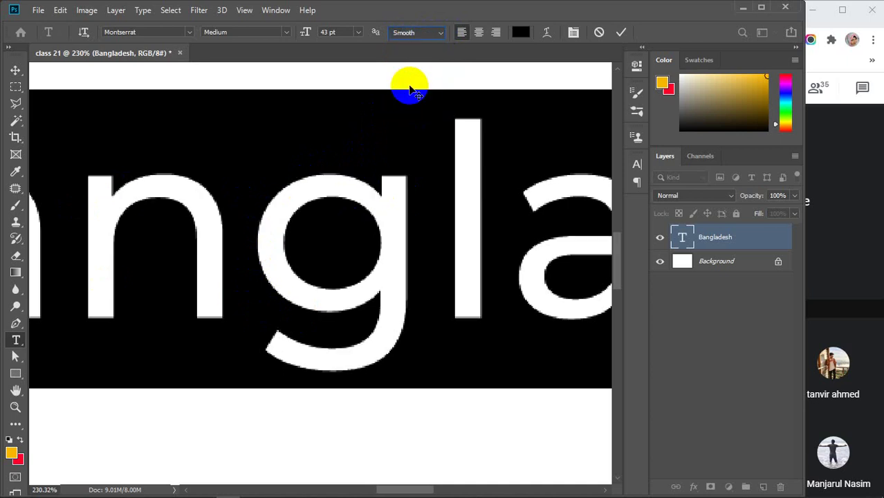
click(437, 32)
click(407, 74)
click(438, 30)
click(427, 54)
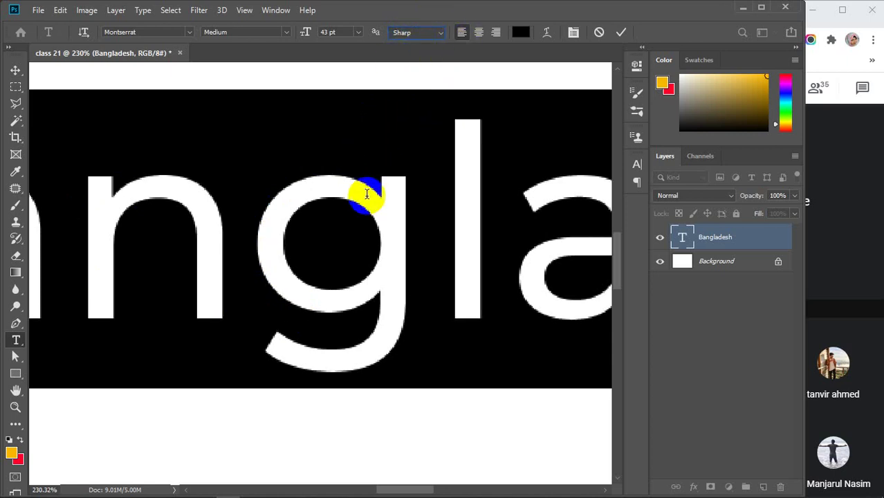
key(alt+space)
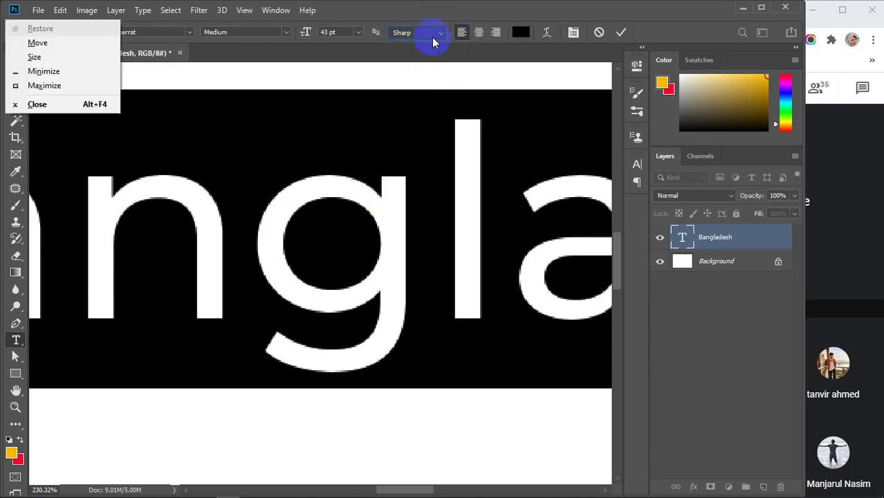
Try center alignment, then right-align the Bangladesh text.
click(434, 38)
click(463, 33)
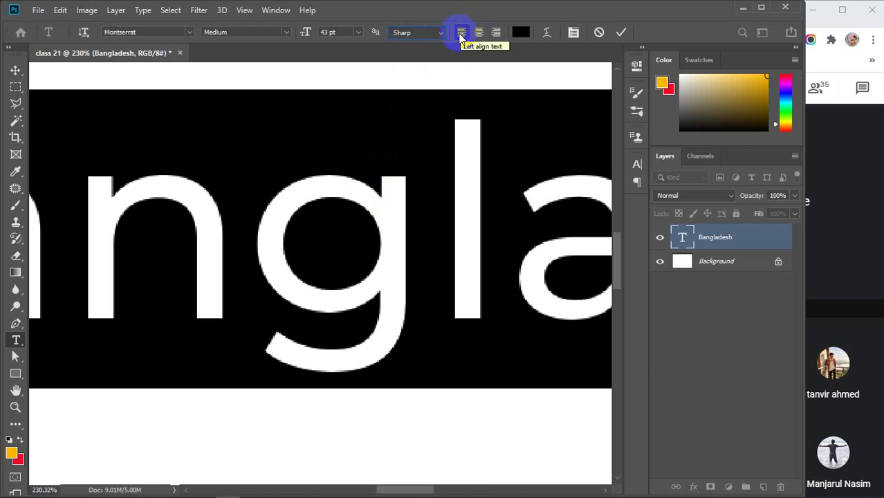
click(482, 35)
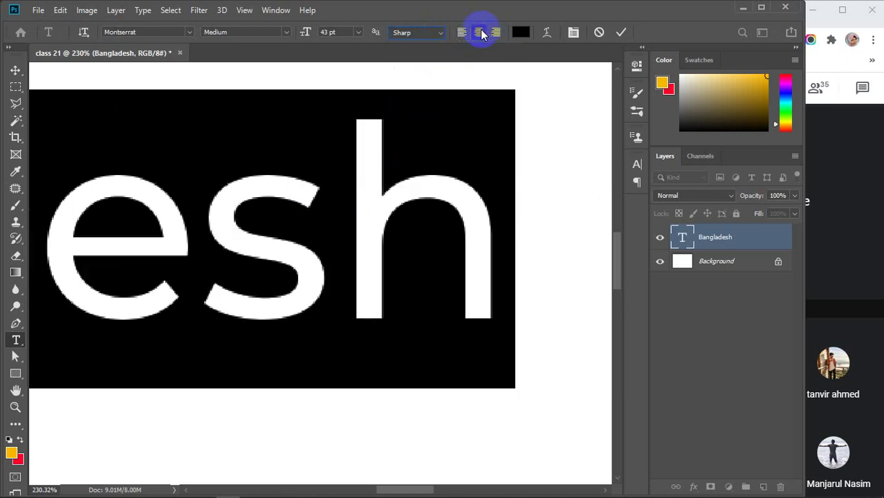
click(496, 35)
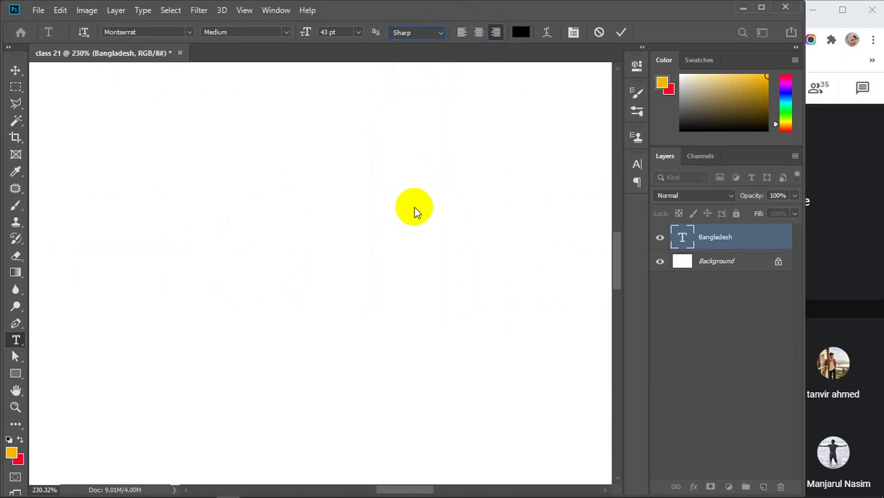
click(521, 39)
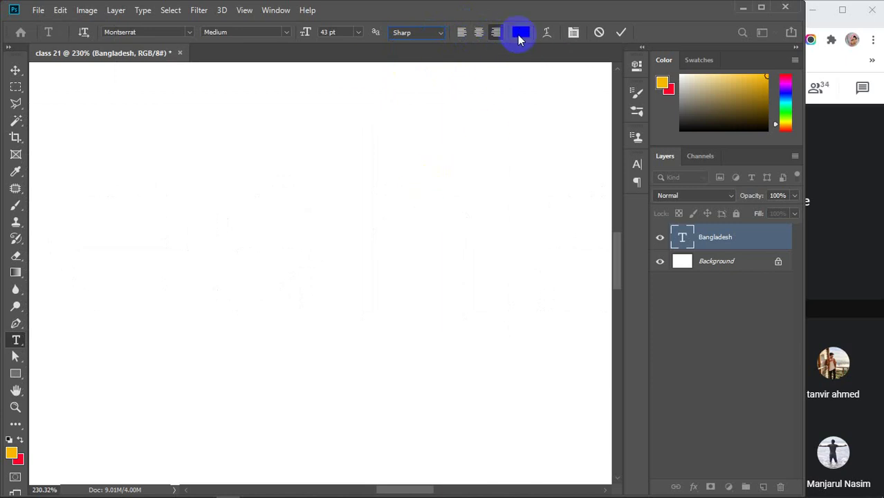
Commit the text and drag it to the middle of the canvas.
click(14, 70)
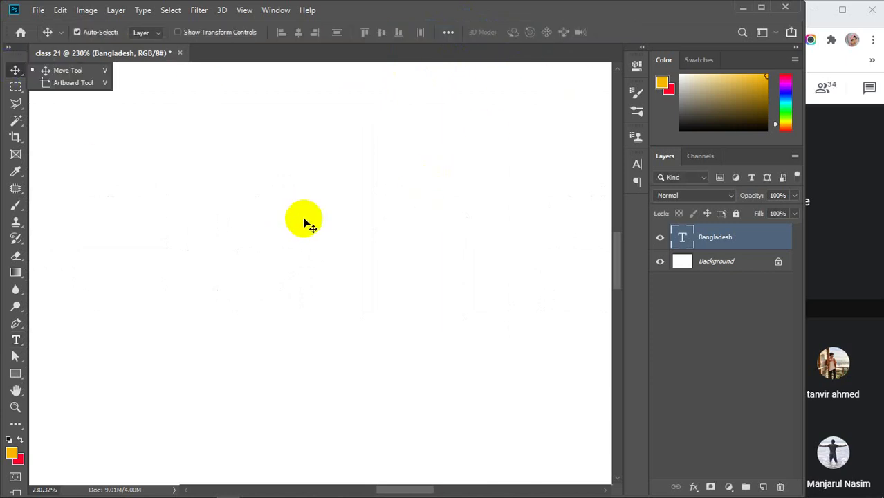
scroll(309, 222, down, 5)
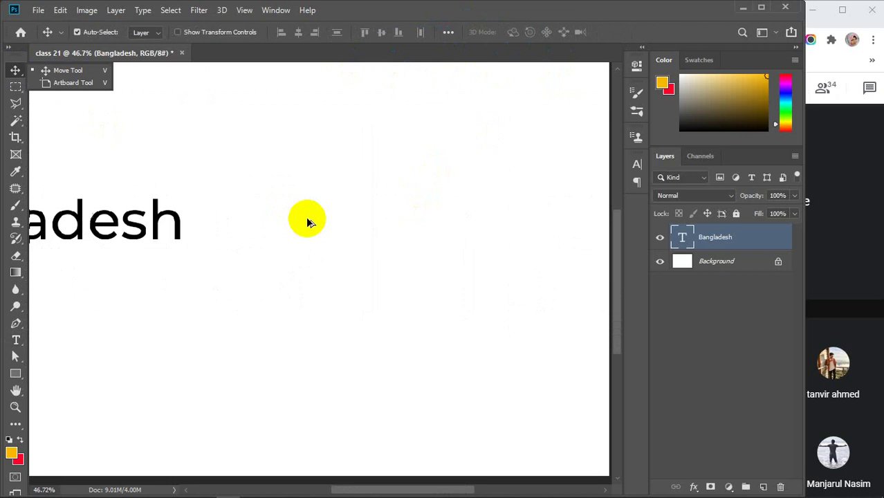
drag(173, 258, 374, 261)
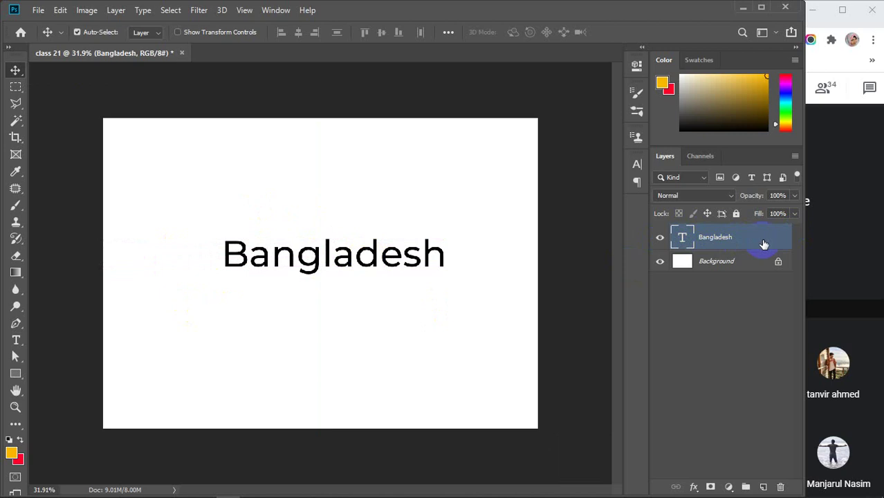
Colour all the Bangladesh text #ff0000 red, then check the Character panel settings.
double_click(681, 238)
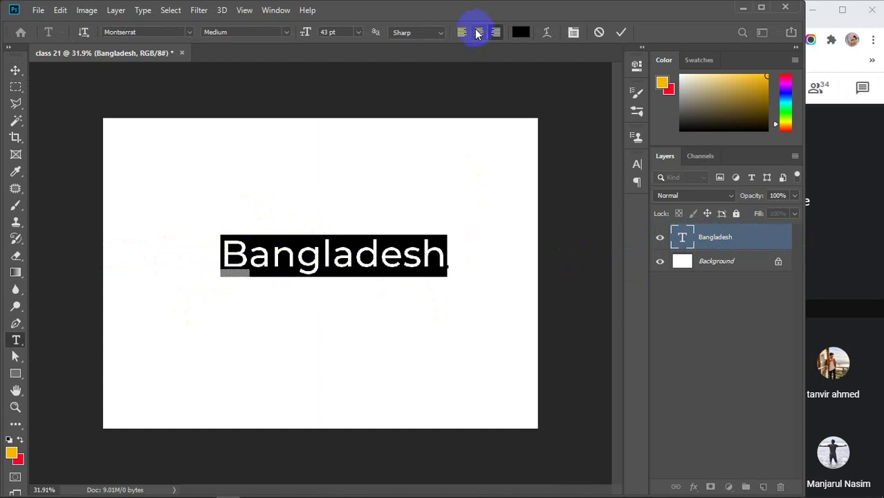
click(521, 33)
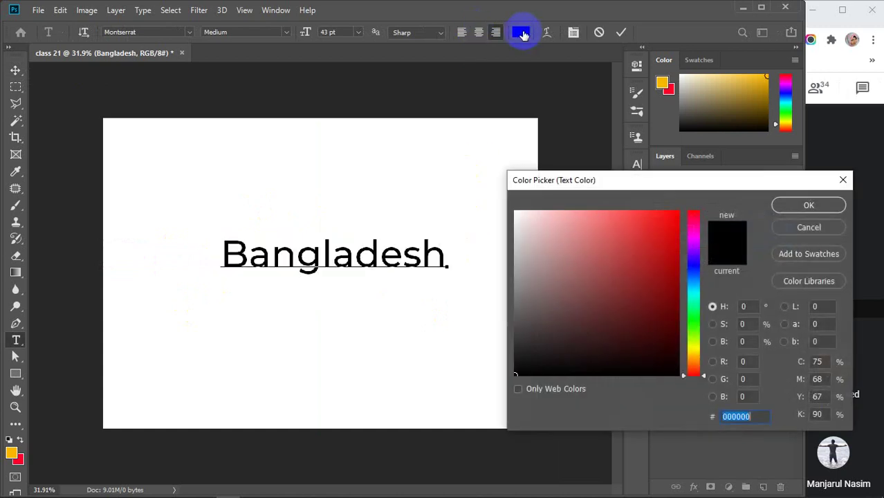
drag(681, 276, 680, 206)
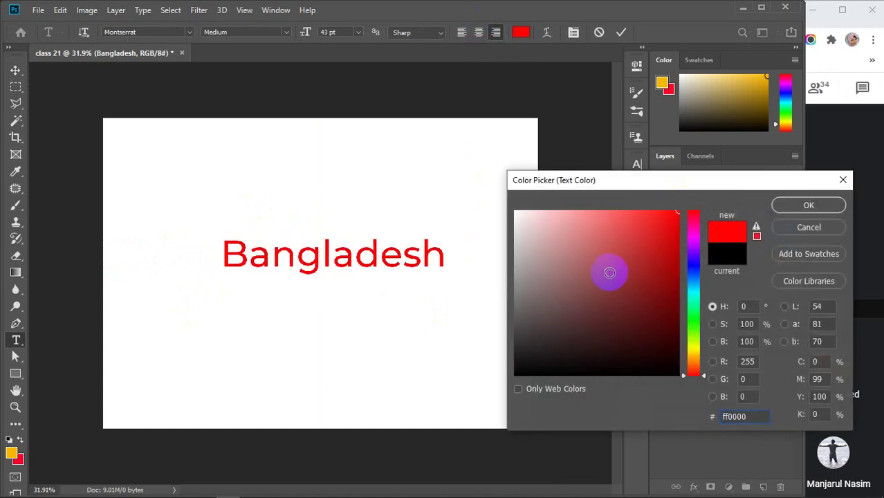
click(541, 327)
mouse_move(637, 247)
mouse_down()
mouse_move(703, 198)
mouse_move(698, 256)
mouse_up()
drag(692, 300, 695, 375)
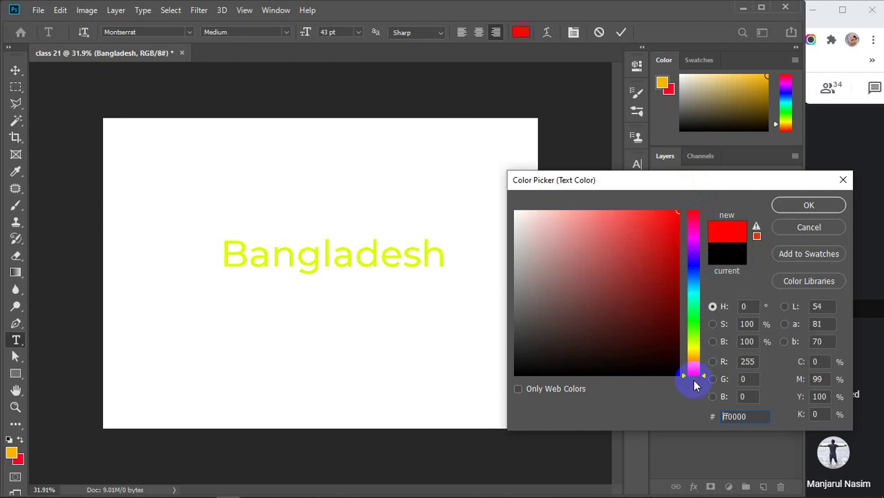
click(809, 204)
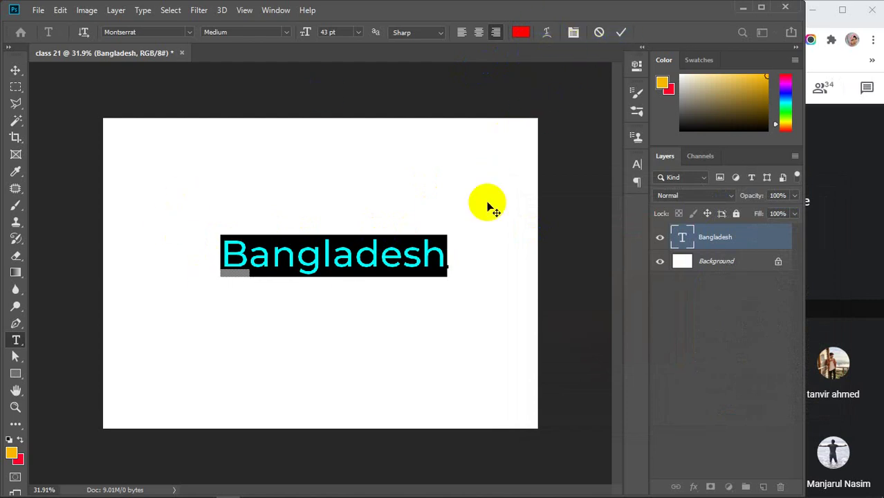
click(574, 32)
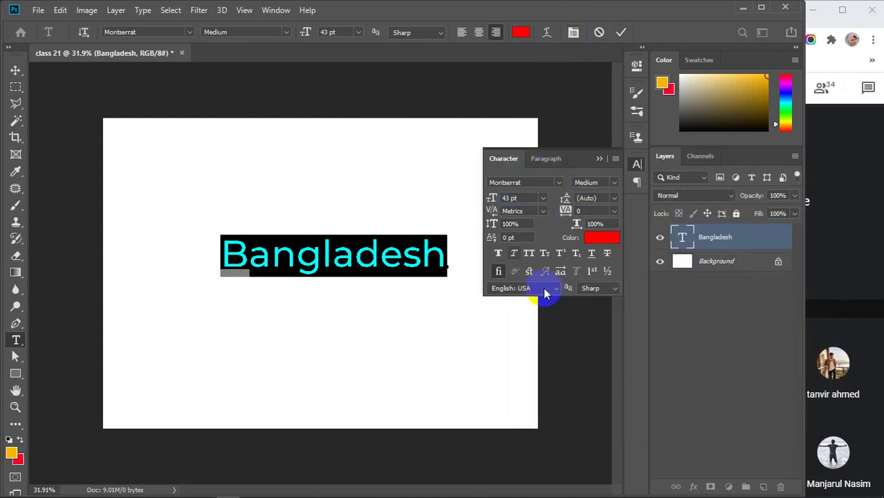
click(598, 160)
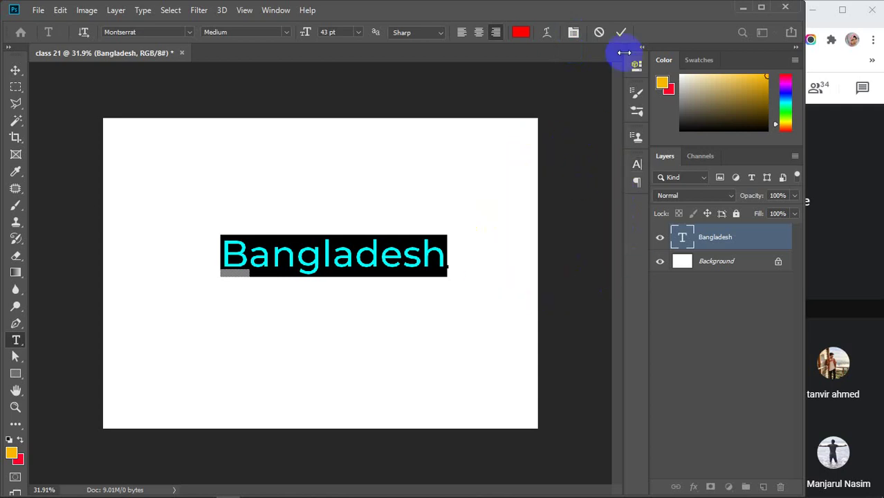
click(621, 32)
key(v)
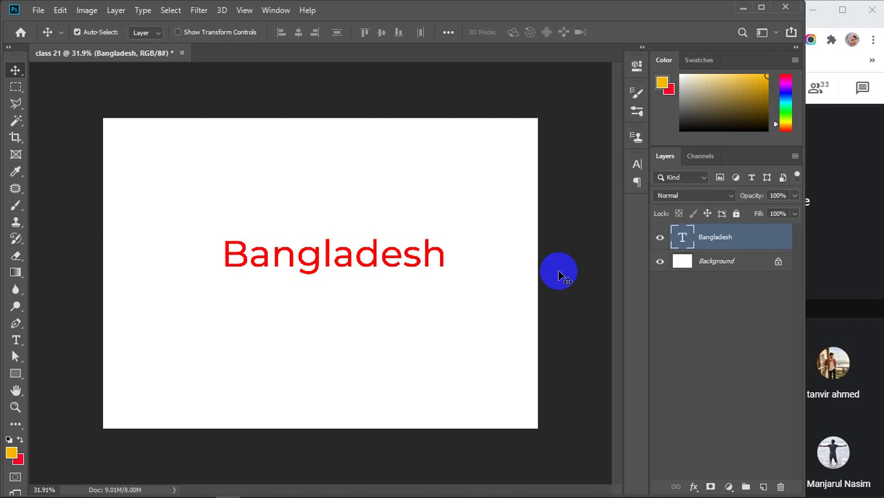
click(14, 342)
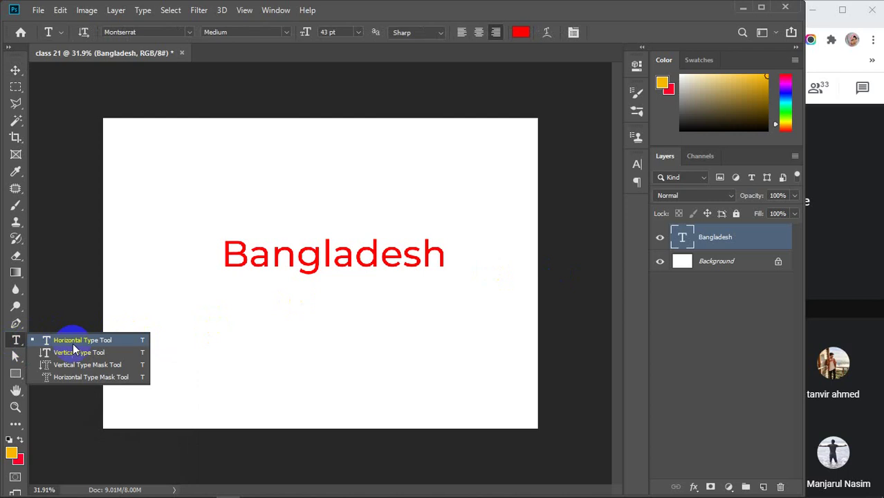
click(71, 341)
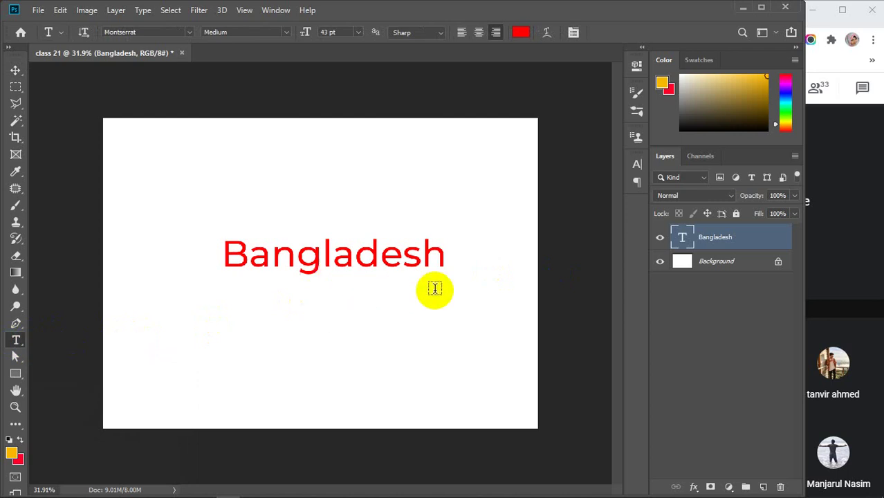
key(ctrl+t)
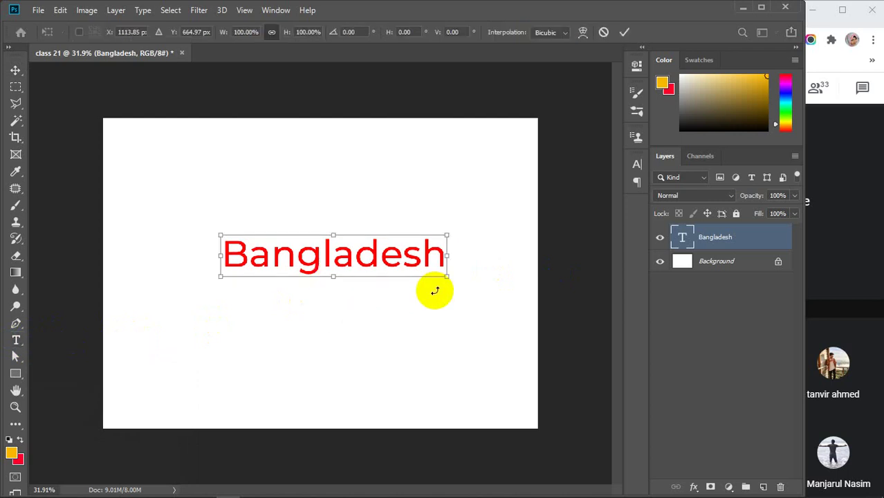
click(624, 33)
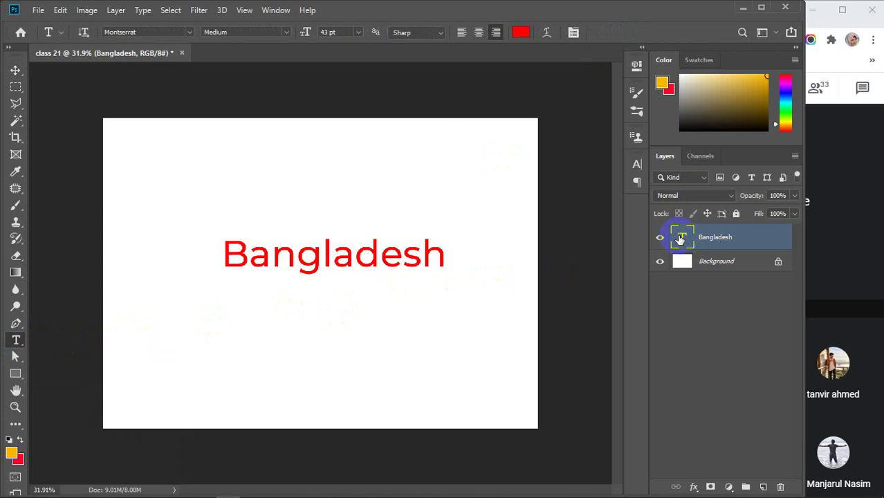
double_click(684, 238)
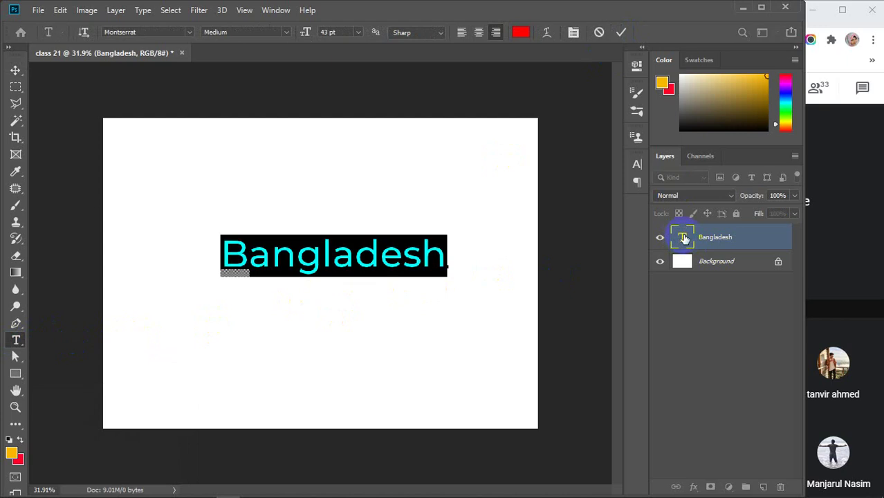
key(ctrl+t)
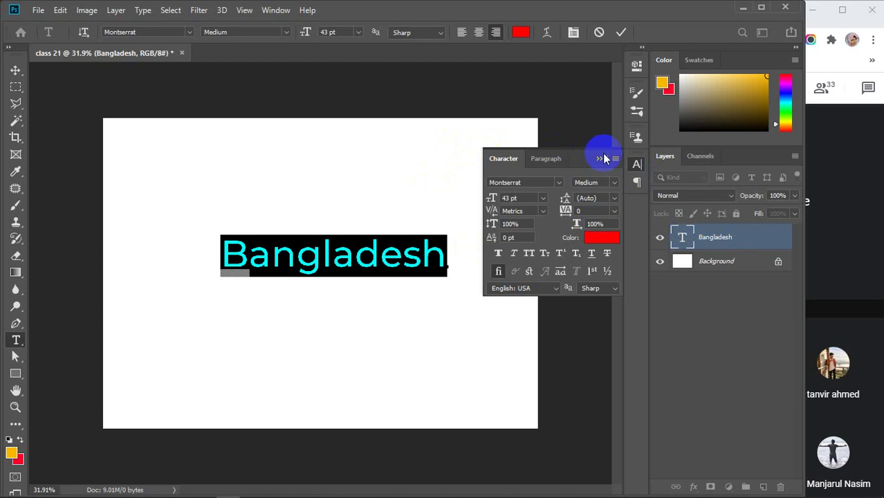
mouse_move(676, 491)
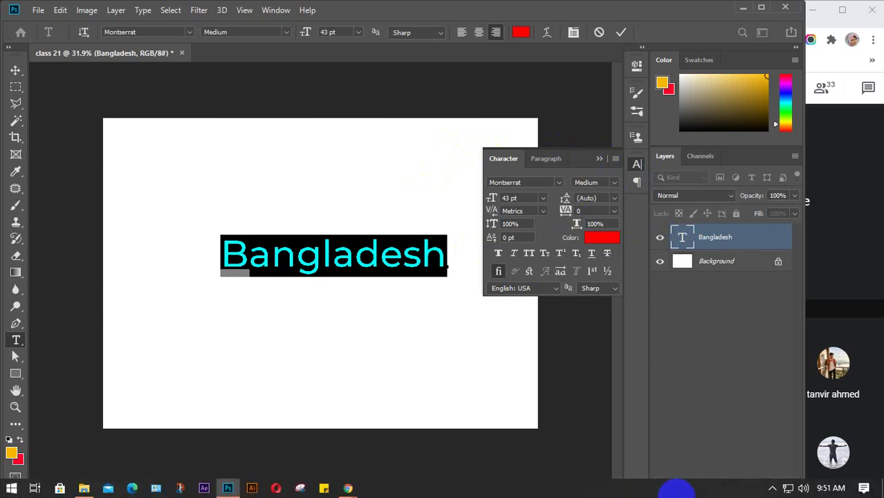
click(773, 488)
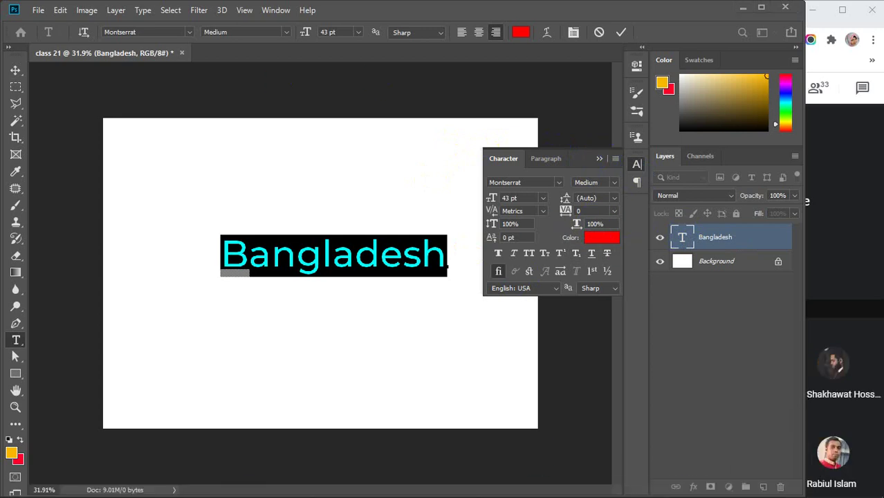
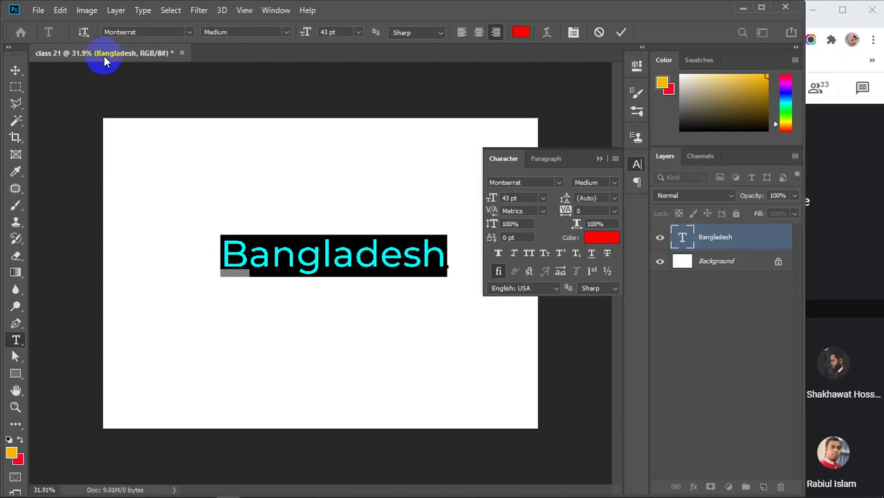
Review the font family, size and weight lists, keeping 43 pt Medium unchanged.
click(188, 32)
click(189, 33)
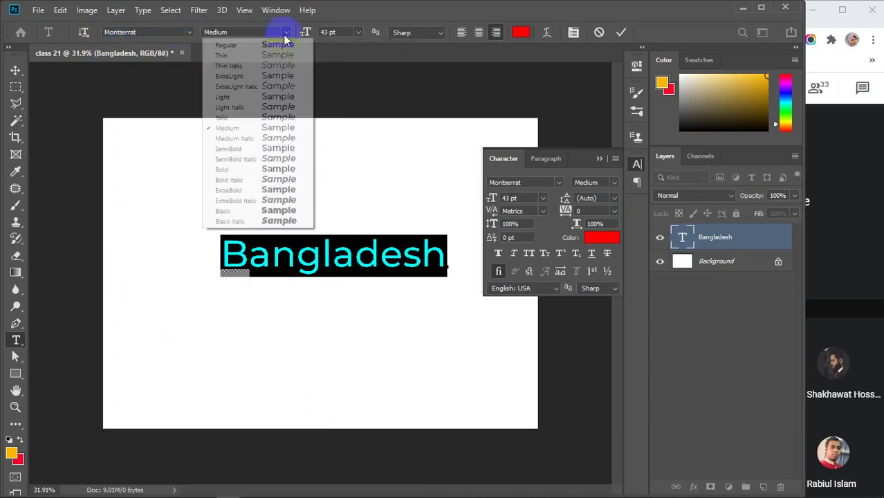
click(358, 33)
click(357, 34)
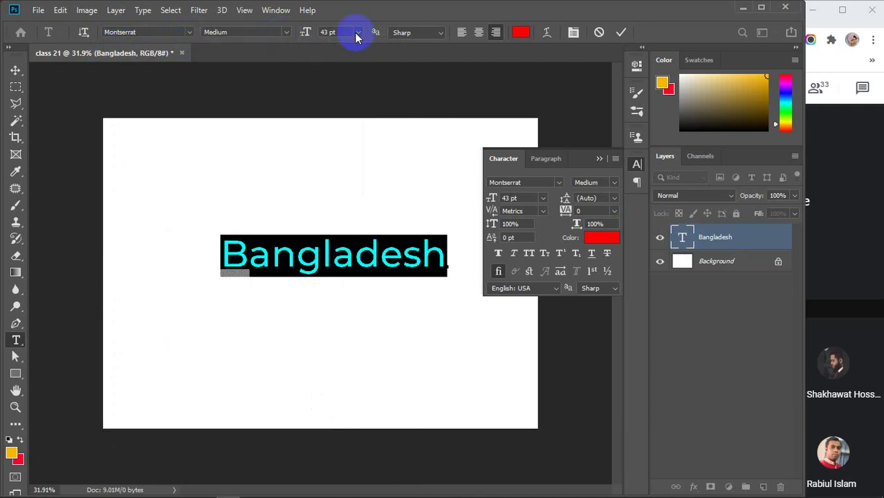
click(557, 184)
click(558, 184)
click(614, 183)
click(614, 183)
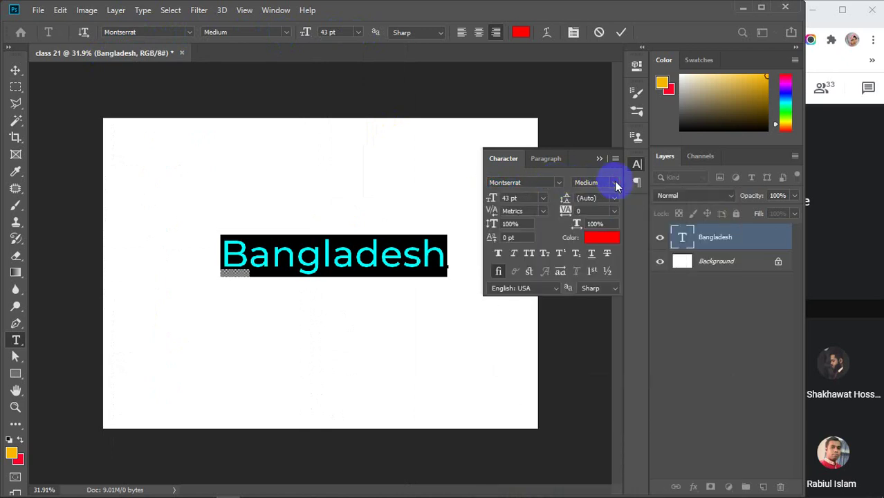
click(543, 199)
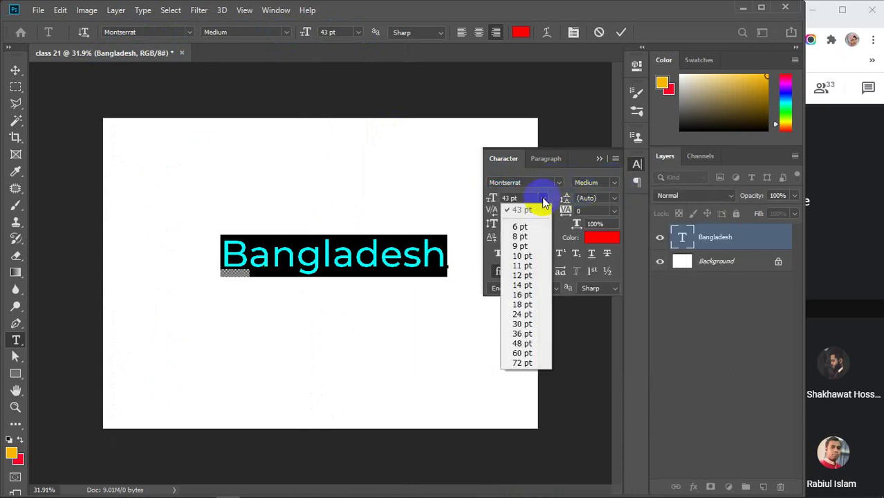
click(543, 200)
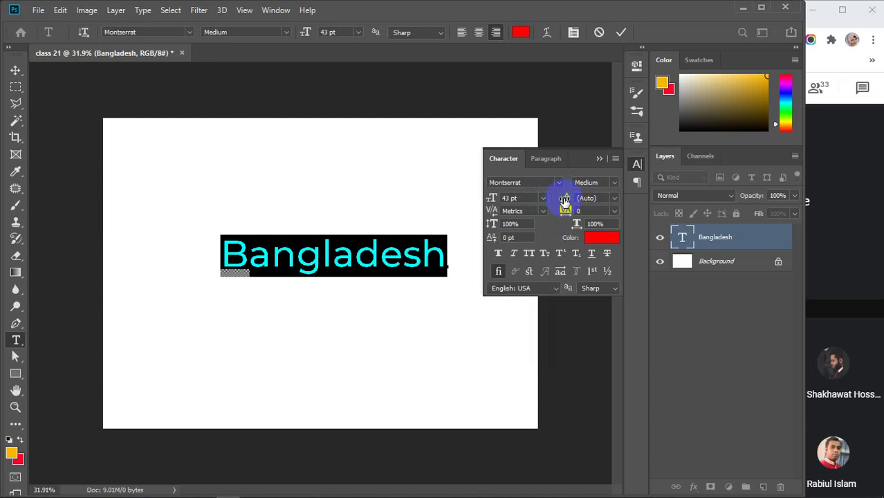
Check the leading and kerning options, leaving Auto leading and Metrics kerning.
click(614, 199)
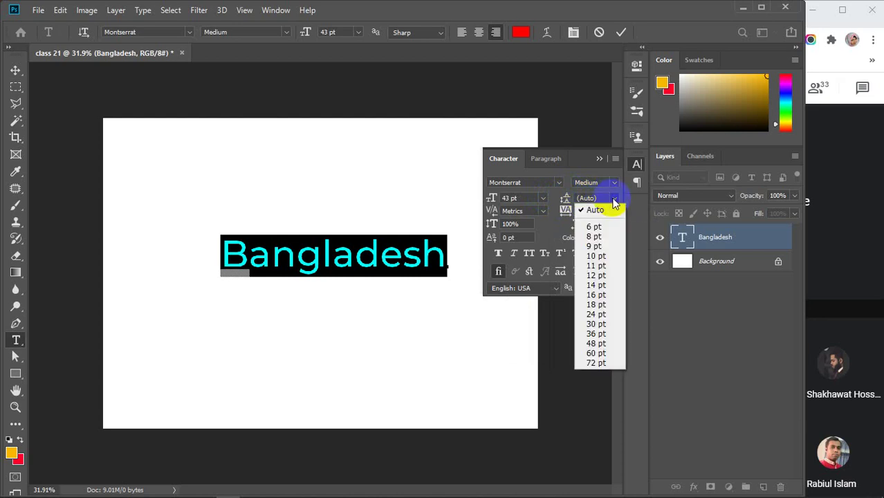
click(614, 201)
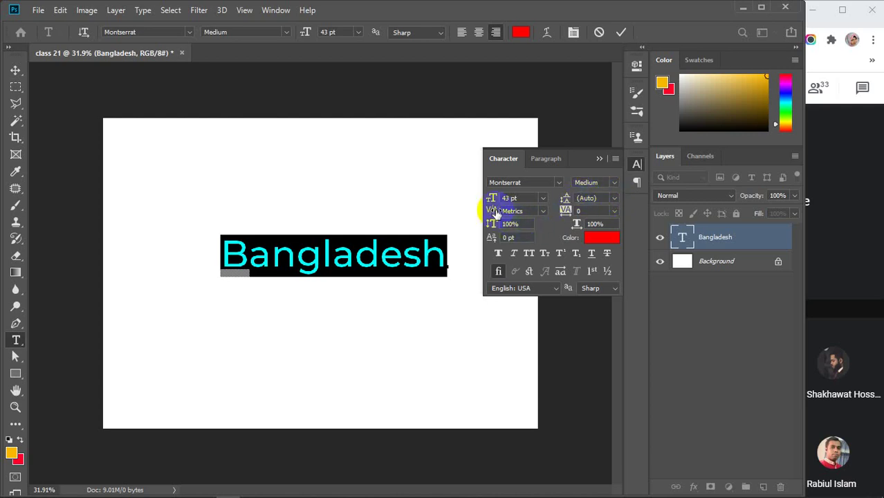
click(543, 212)
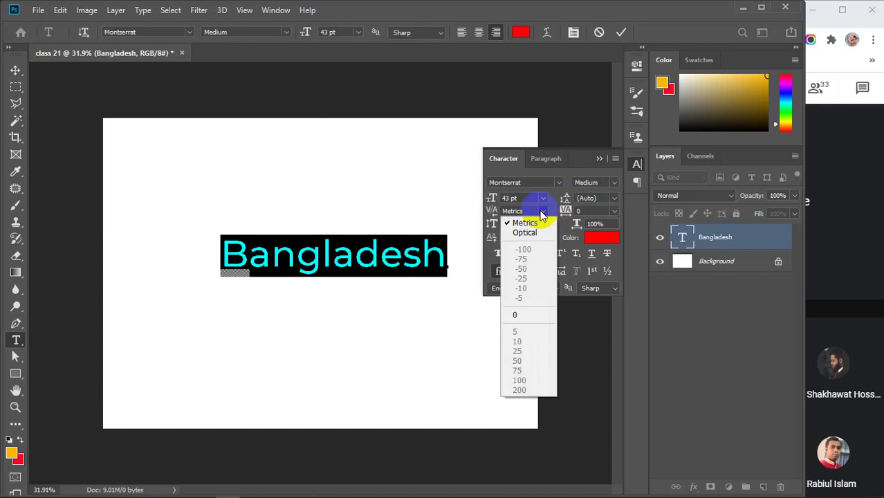
click(541, 211)
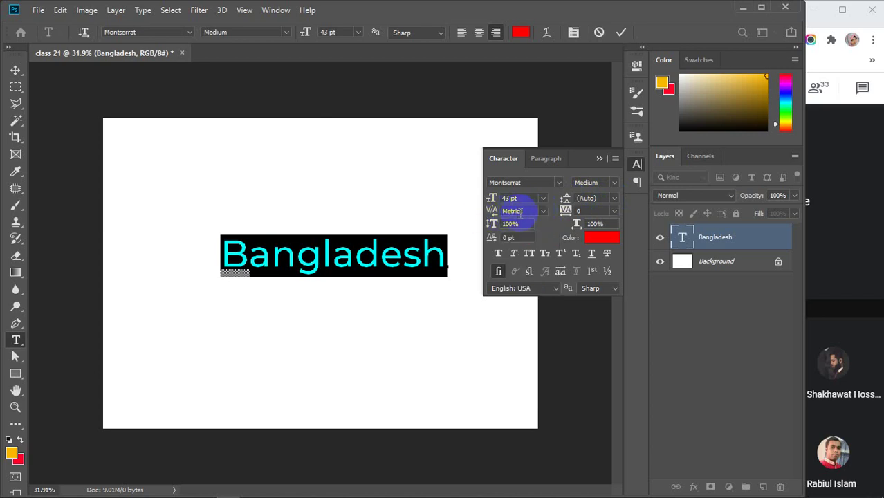
Set the kerning of Bangladesh to 0 and dismiss the letter alternates popup.
mouse_move(222, 254)
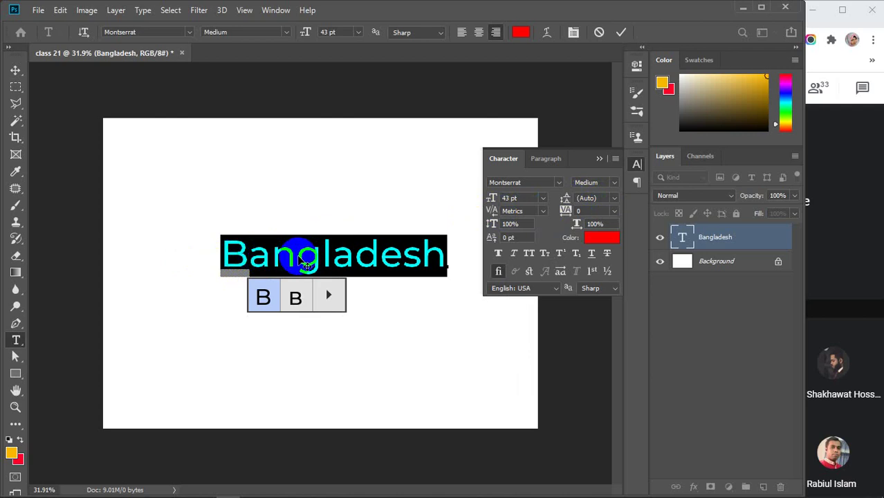
click(544, 211)
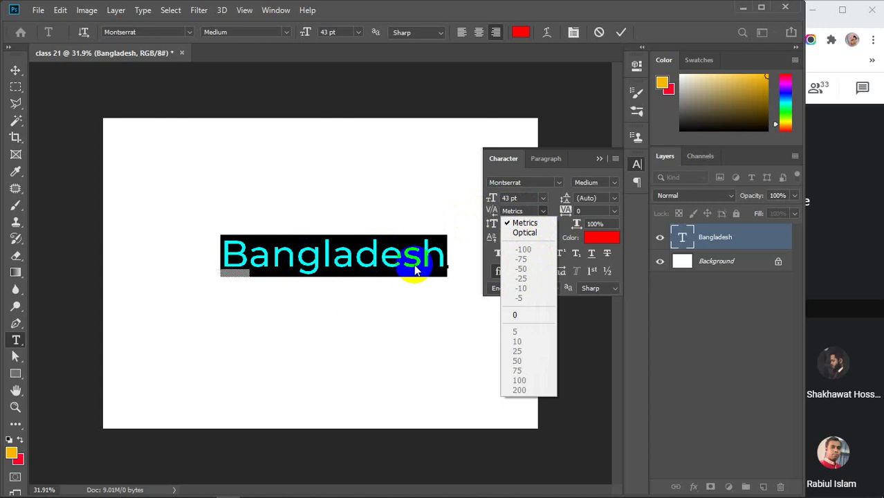
click(517, 315)
drag(277, 253, 321, 254)
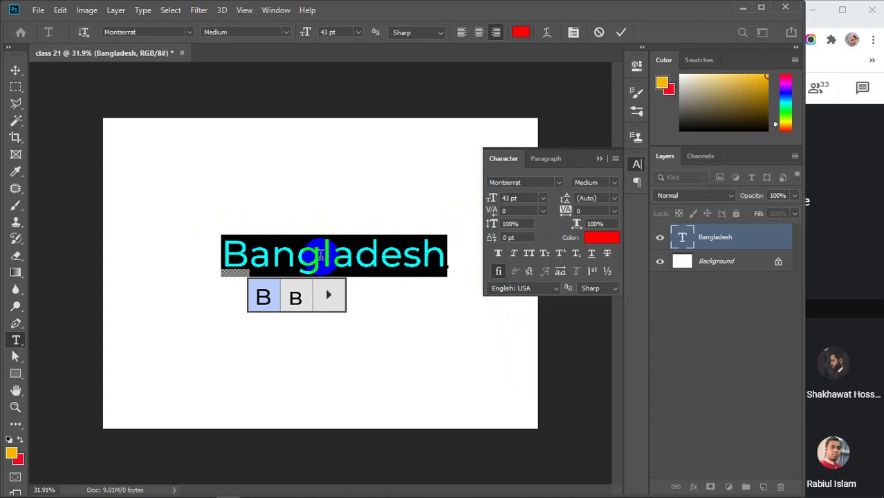
click(518, 198)
Try wider and tighter tracking up to 120, then reset tracking to 0.
click(589, 209)
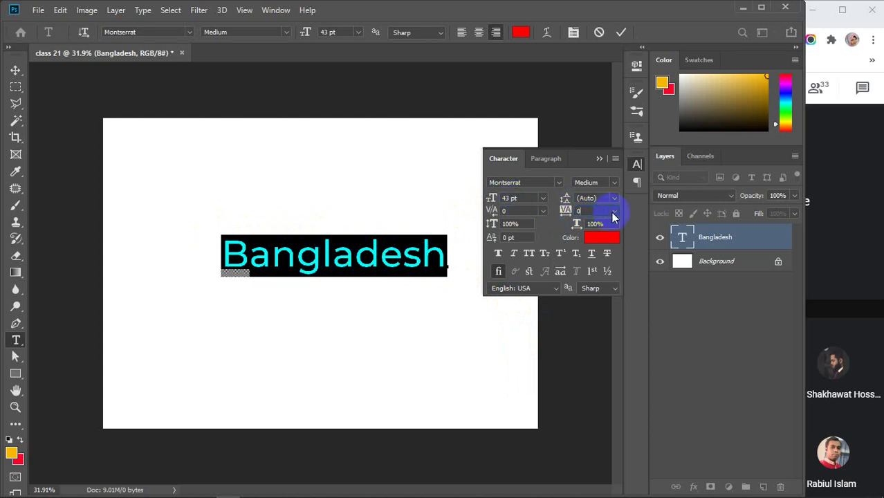
click(613, 213)
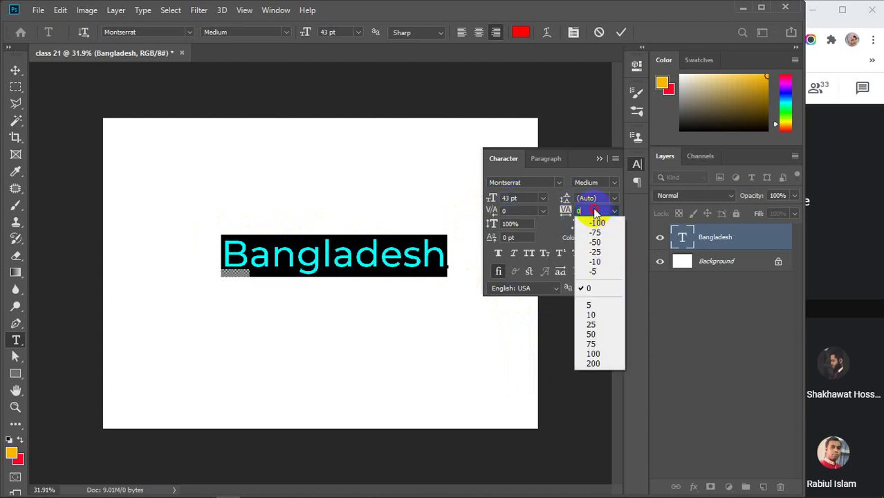
click(593, 209)
key(Up)
key(Up)
key(Up)
key(Up)
key(Up)
key(Up)
key(Up)
key(Up)
key(Up)
key(Up)
key(Up)
key(Up)
key(Up)
key(Up)
key(Up)
key(Up)
key(Up)
key(Up)
key(Up)
key(Up)
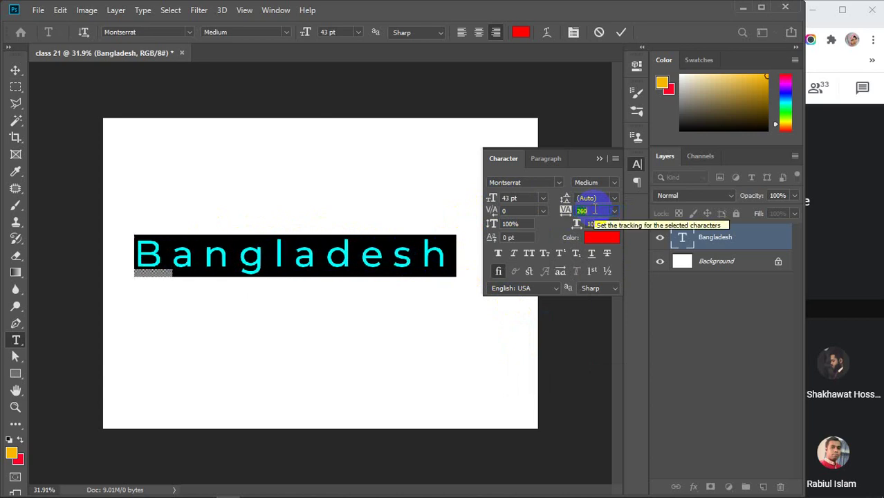
key(Down)
key(Down)
key(Down)
key(Down)
key(Down)
key(Down)
key(Down)
key(Down)
key(Down)
key(Down)
key(Down)
key(Down)
key(Down)
key(Down)
key(Down)
key(Down)
key(Down)
key(Down)
key(Down)
key(Down)
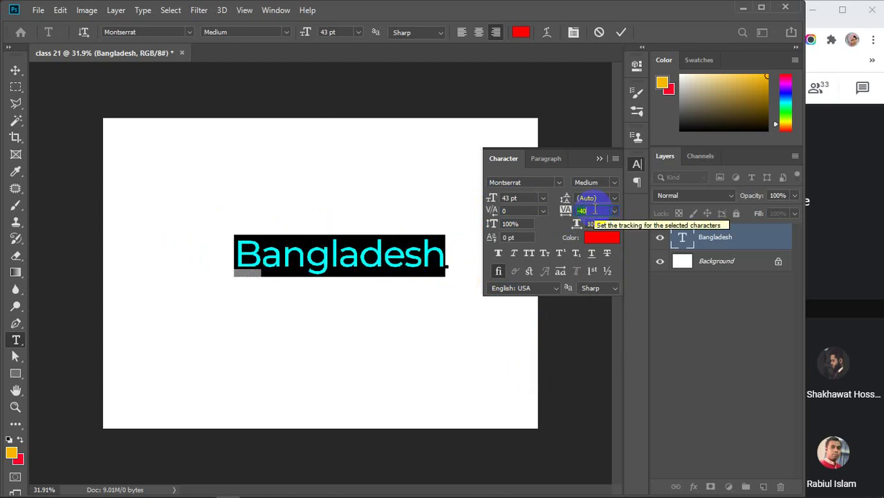
key(Down)
key(Down)
key(Down)
key(Down)
key(Down)
key(Down)
key(Down)
key(Down)
key(Up)
key(Up)
key(Up)
key(Up)
key(Up)
key(Up)
key(Up)
key(Up)
key(Up)
key(Up)
key(Up)
key(Up)
key(Up)
key(Up)
key(Up)
key(Up)
key(Up)
key(Up)
key(Up)
key(Up)
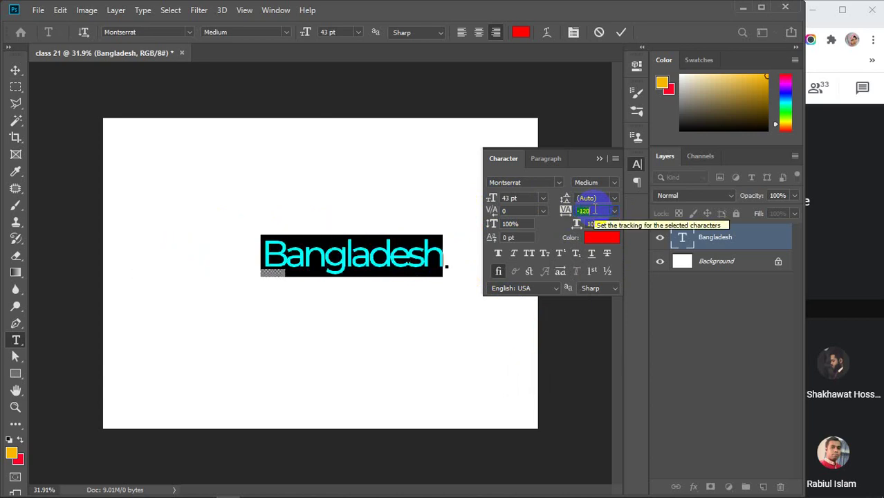
key(Up)
key(Up)
key(Up)
key(Up)
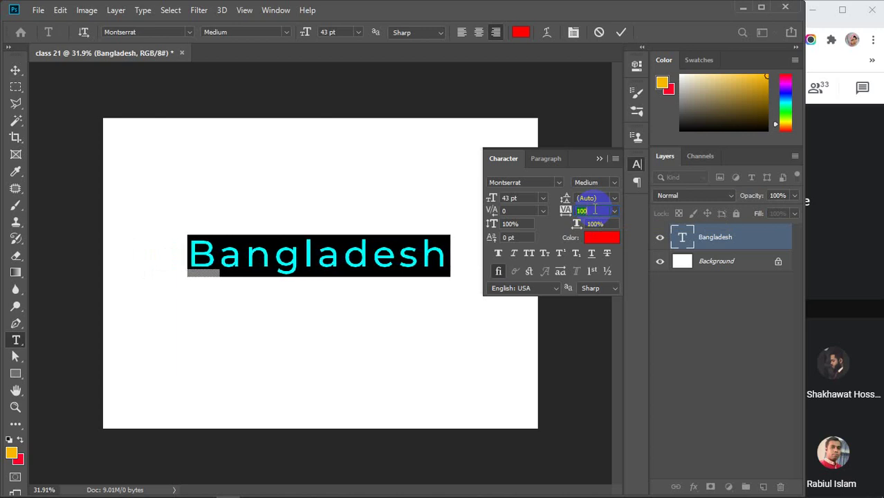
key(Up)
key(Up)
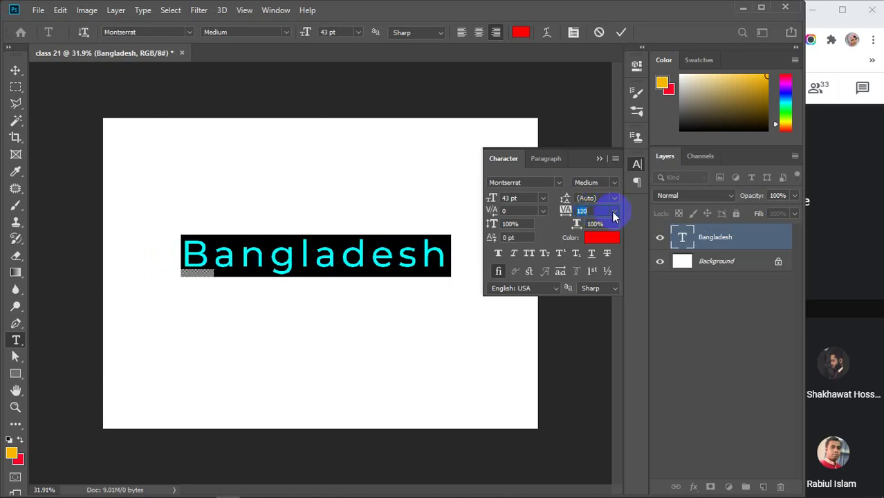
click(615, 211)
click(590, 289)
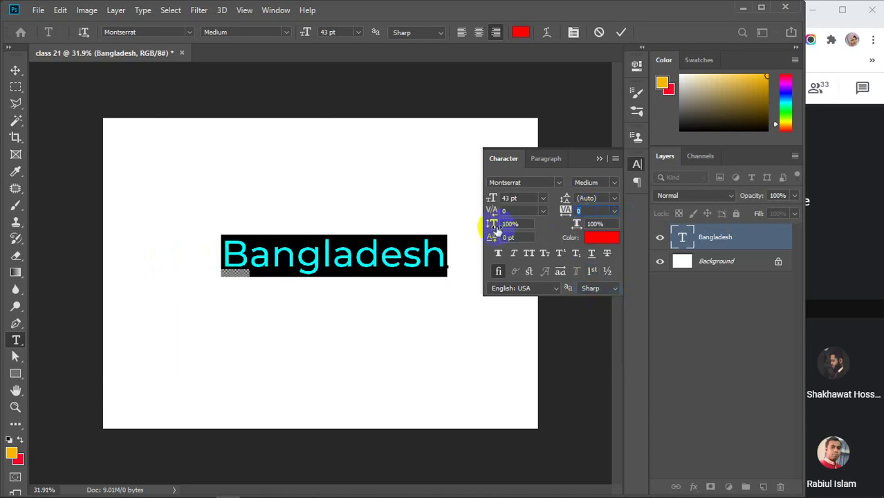
click(526, 228)
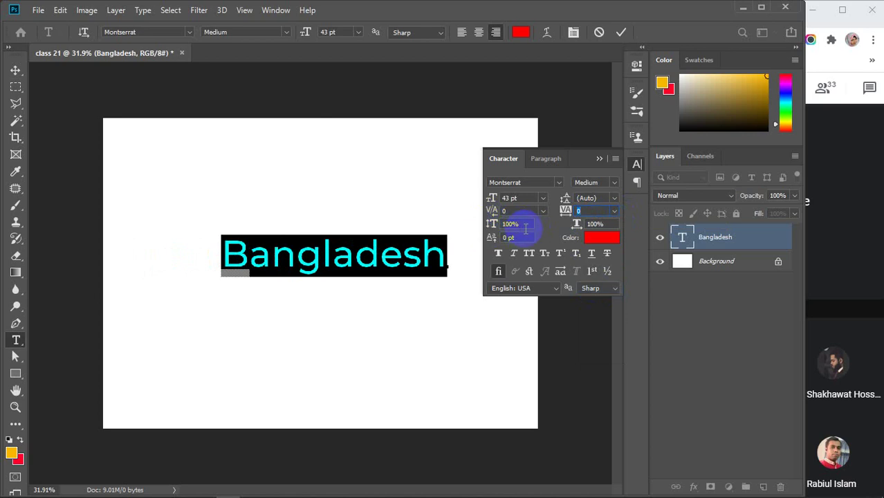
click(521, 223)
scroll(521, 223, up, 20)
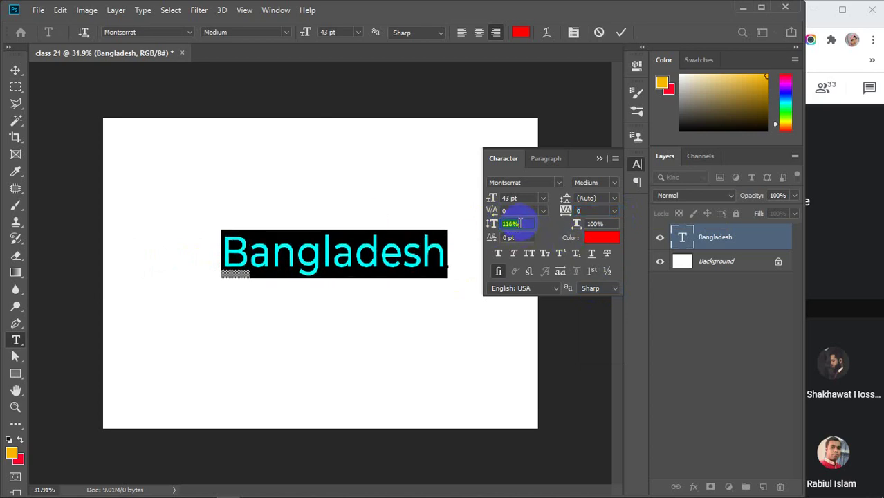
scroll(521, 223, up, 20)
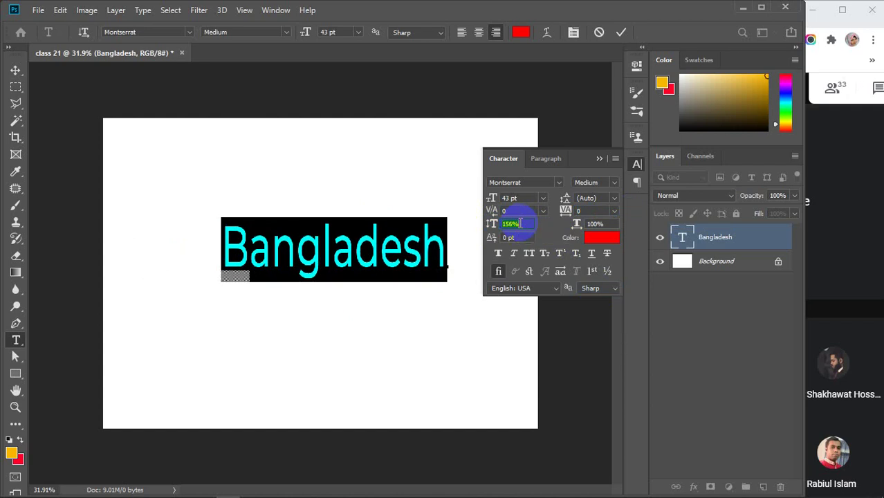
scroll(521, 223, up, 19)
scroll(521, 222, down, 20)
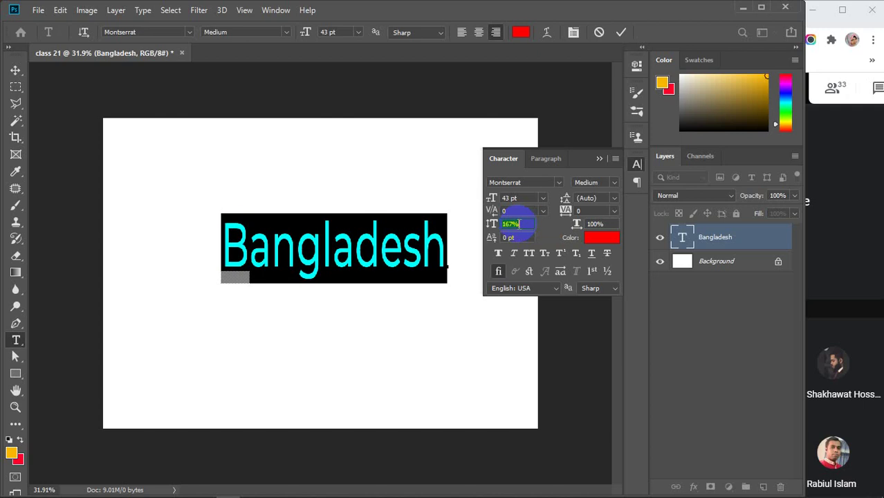
scroll(520, 223, down, 20)
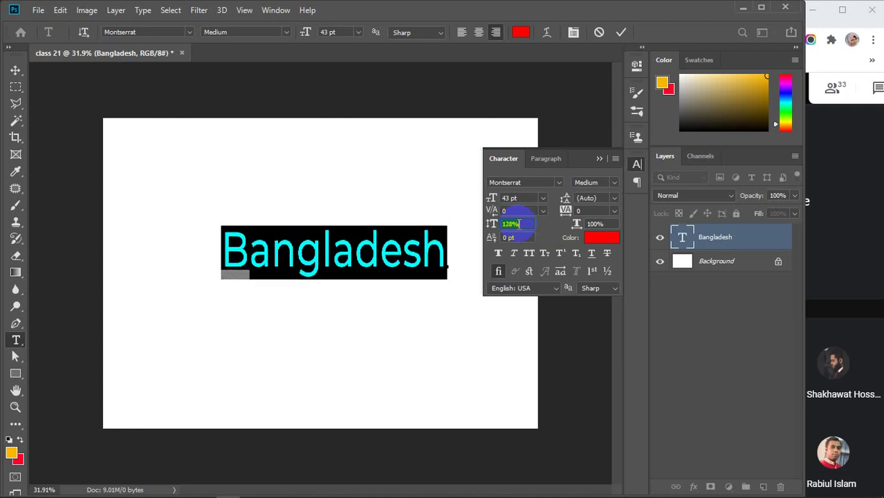
scroll(521, 222, down, 20)
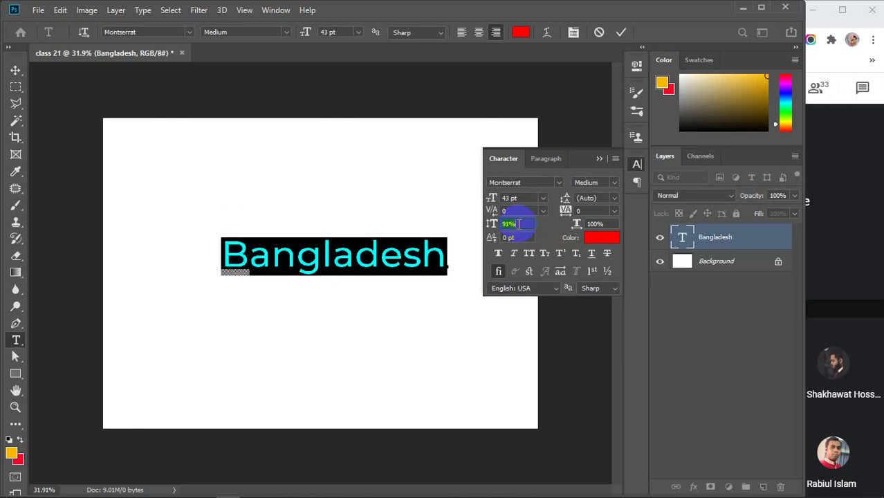
scroll(521, 223, down, 20)
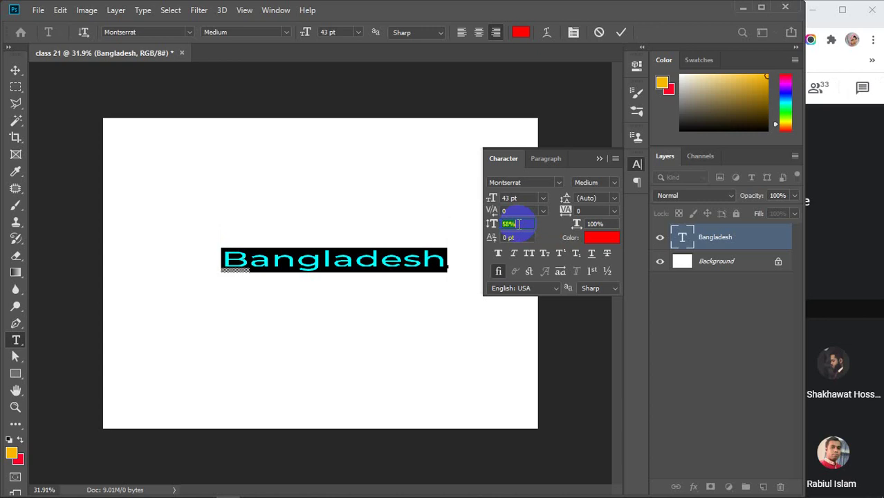
scroll(521, 223, down, 6)
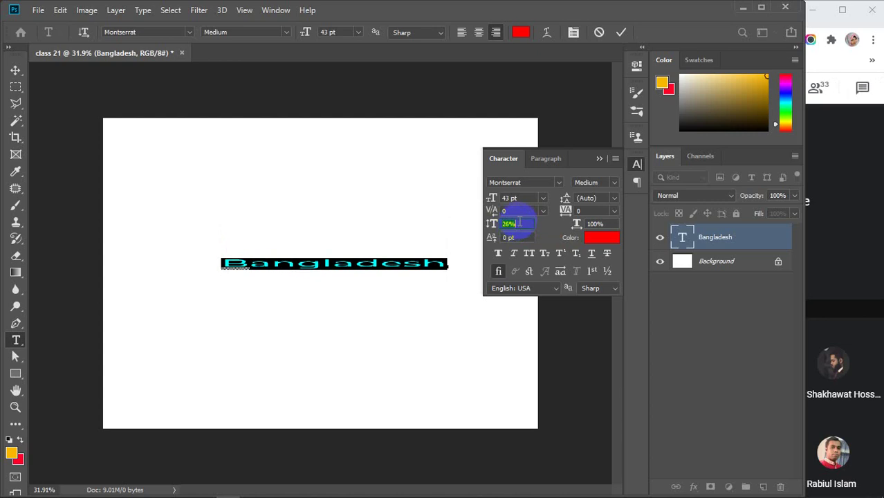
key(Return)
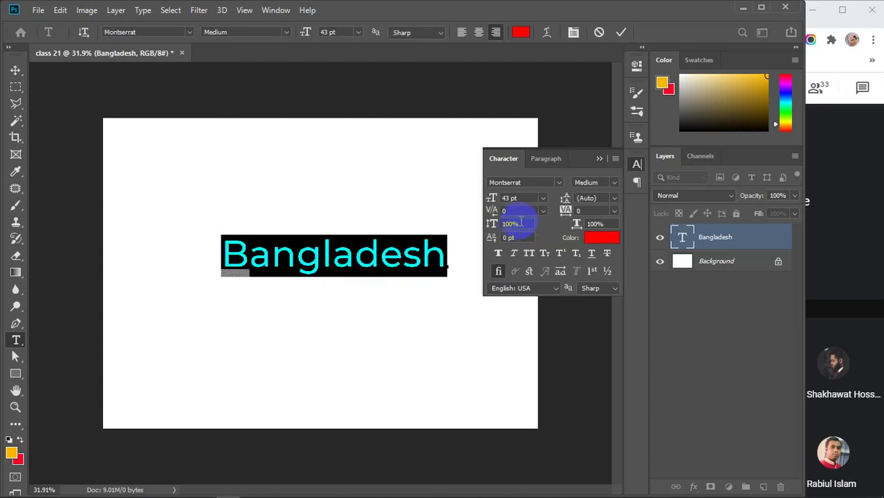
click(607, 224)
Restore Bangladesh's horizontal scale to 100%.
scroll(607, 224, down, 10)
scroll(608, 224, down, 20)
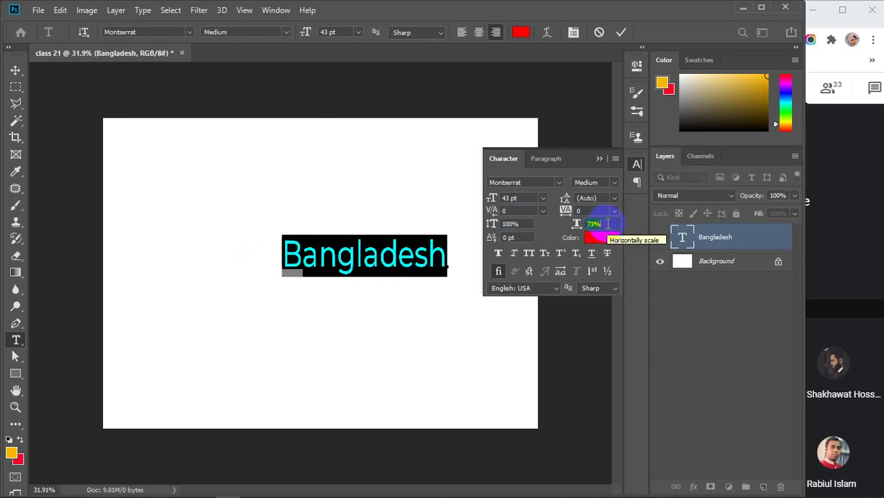
click(313, 258)
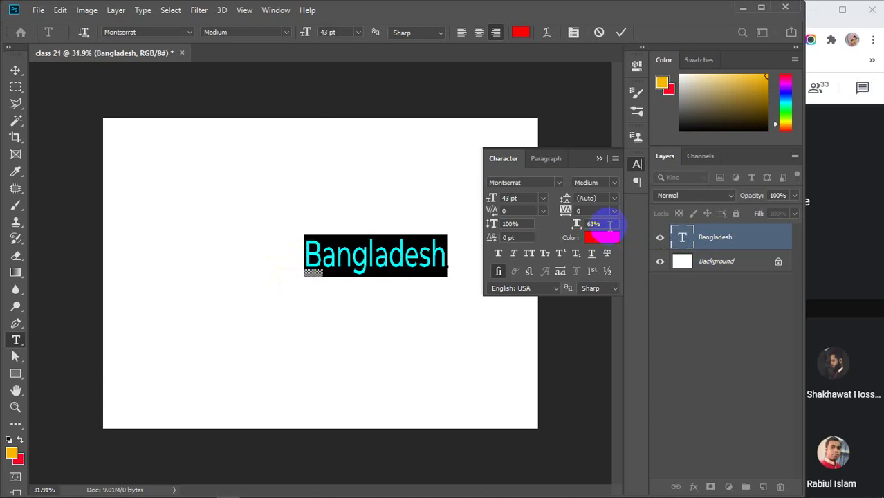
scroll(610, 224, down, 20)
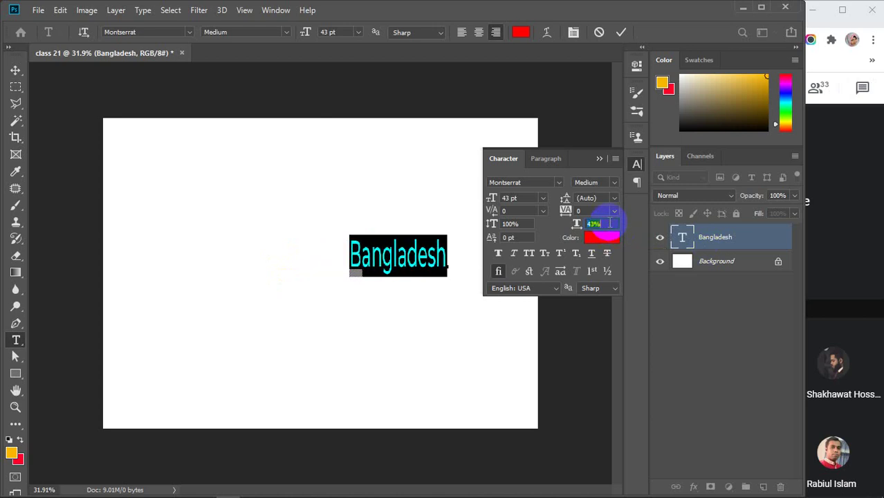
scroll(609, 223, down, 16)
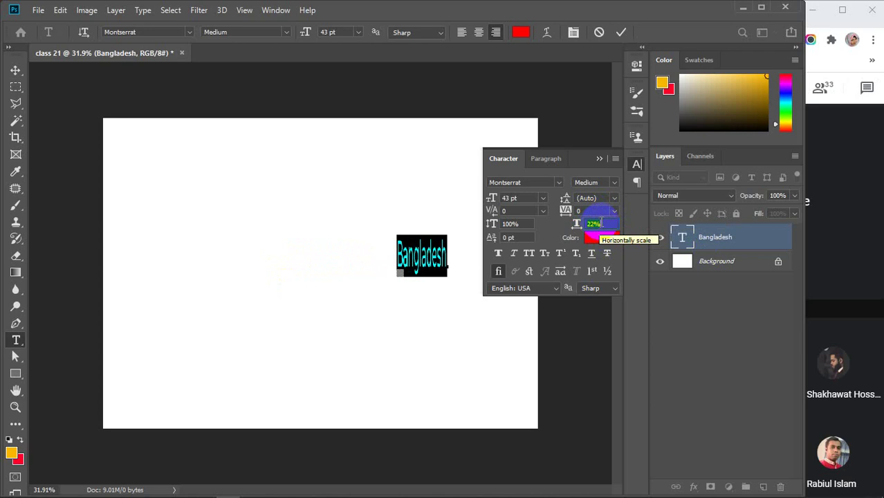
text(00)
key(Return)
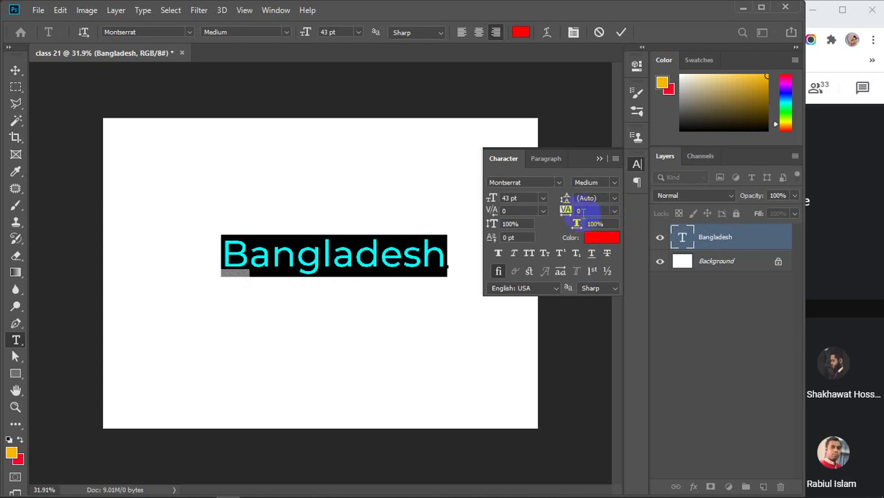
Set the tracking from -160 back to 0 using the presets.
scroll(593, 211, down, 16)
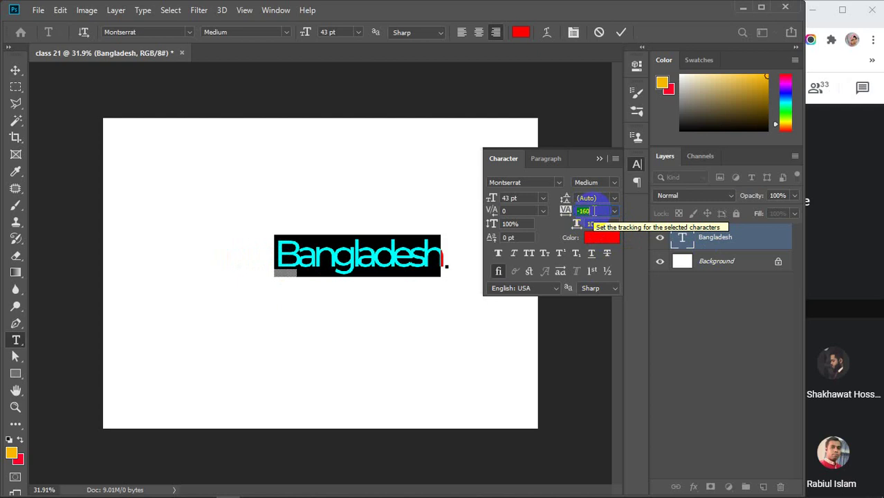
click(342, 261)
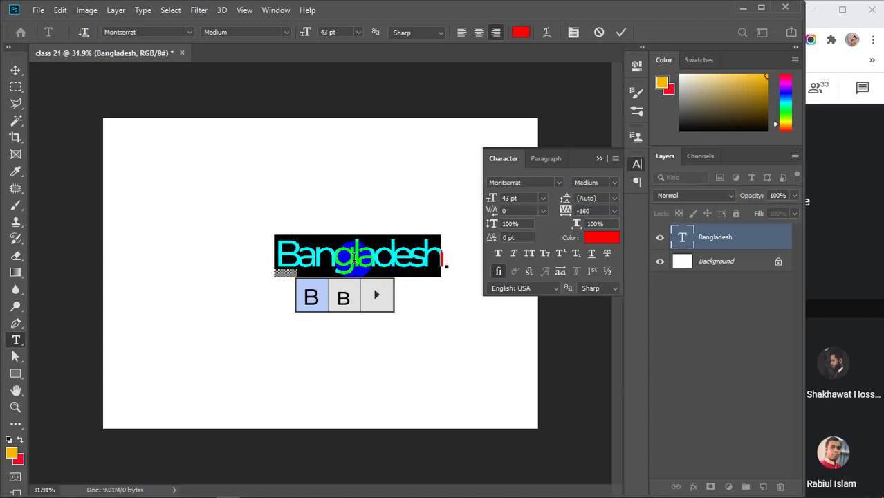
click(597, 211)
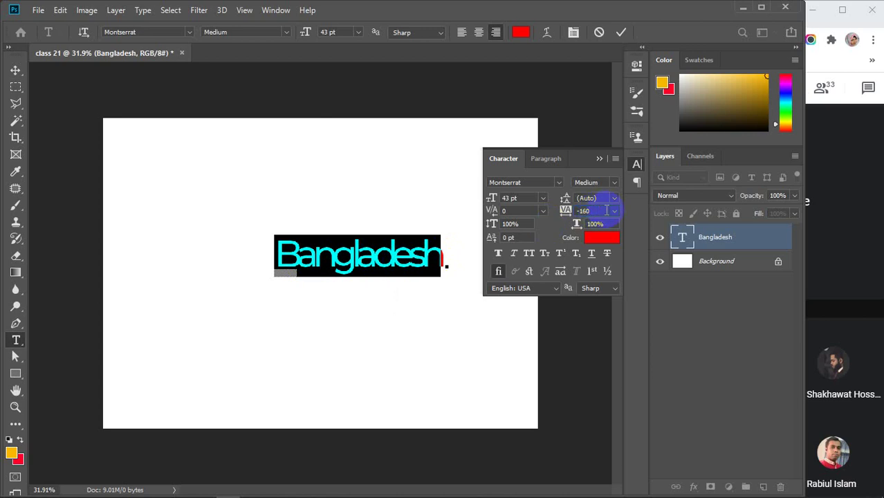
click(614, 211)
click(590, 289)
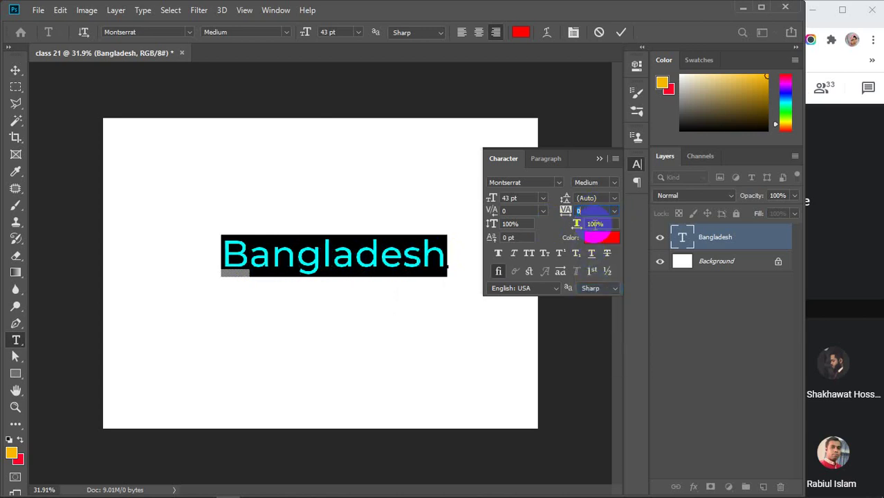
Select the whole word Bangladesh and apply a 95% horizontal scale.
click(597, 224)
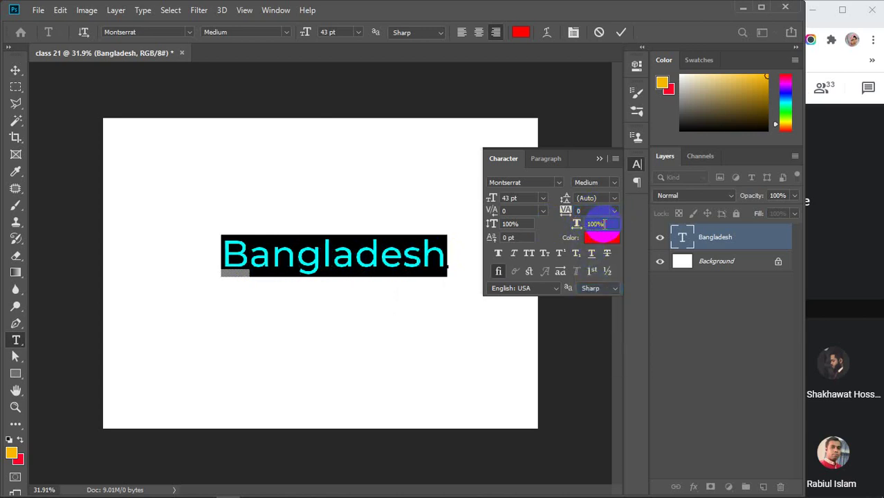
click(383, 257)
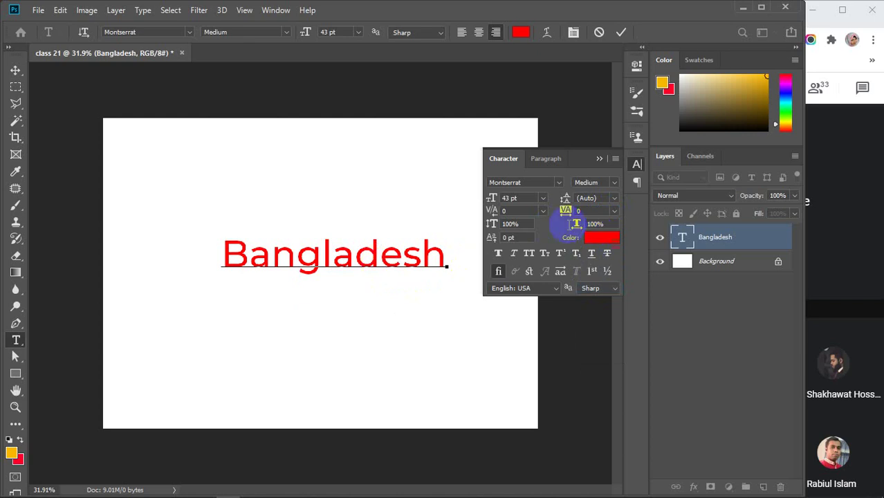
drag(446, 258, 223, 255)
click(602, 223)
text(95)
key(Return)
Adjust the horizontal scale value, then confirm the text colour stays red ff0000.
scroll(613, 223, down, 20)
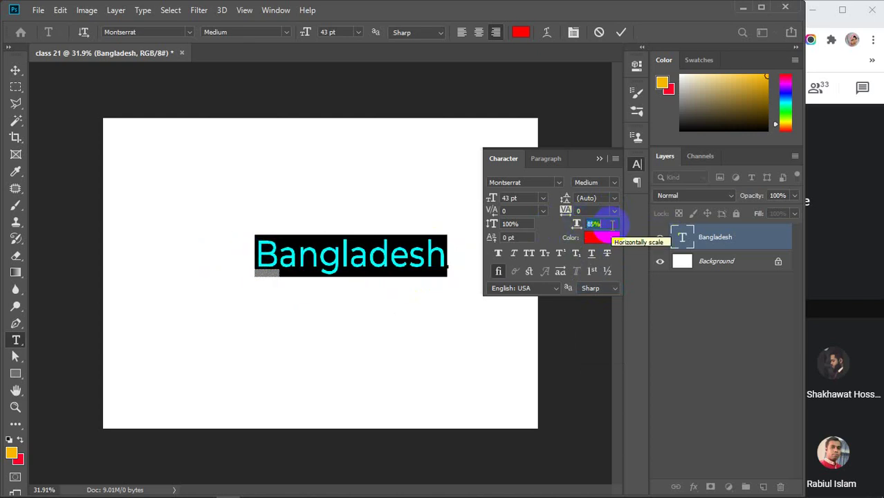
scroll(613, 223, up, 20)
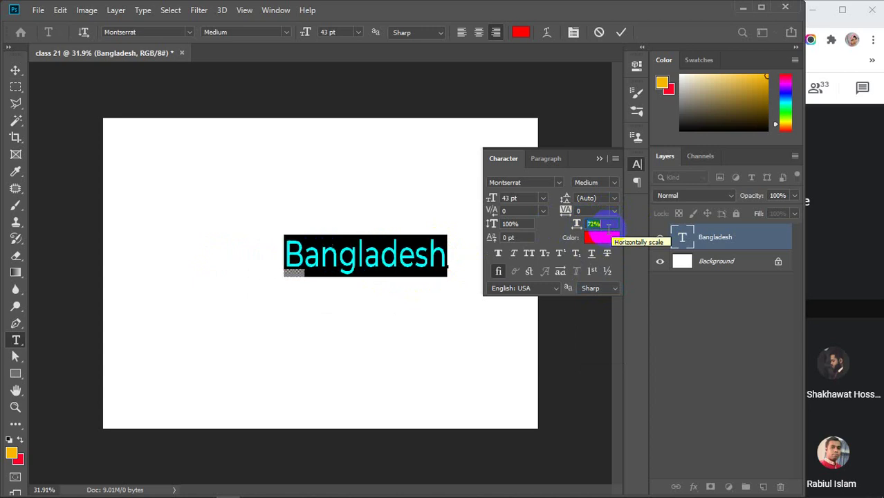
scroll(609, 227, up, 10)
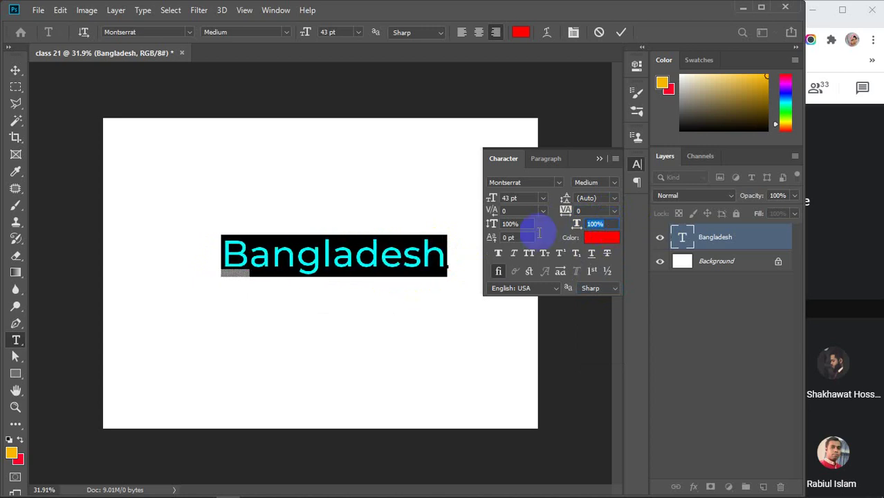
click(514, 238)
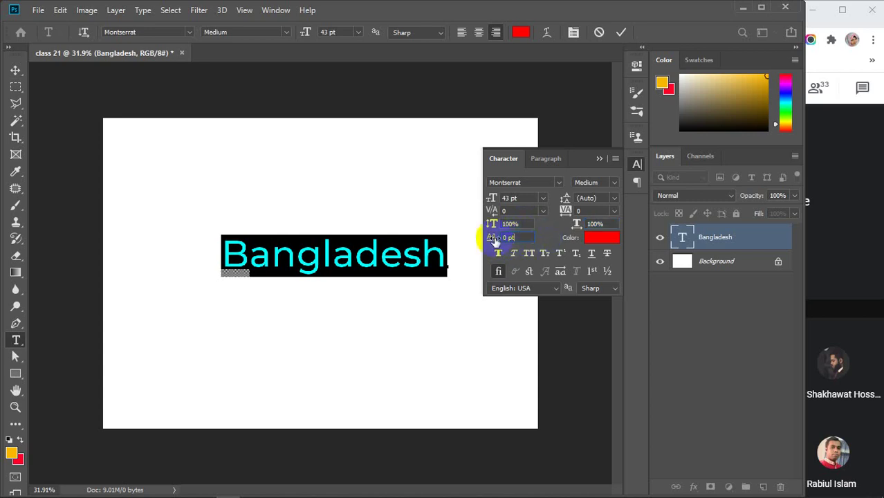
click(598, 240)
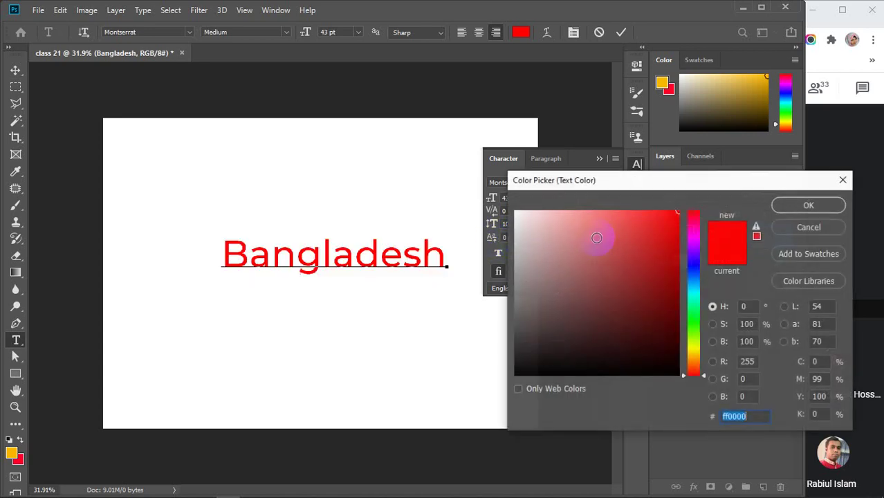
click(793, 229)
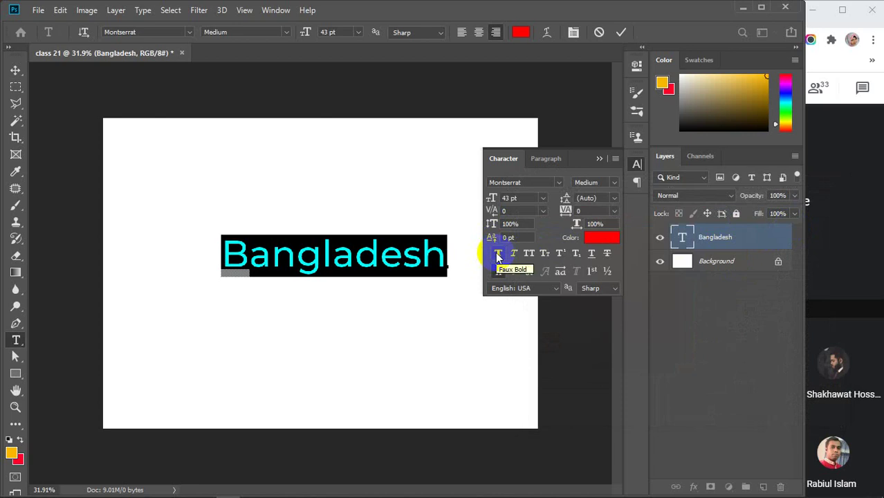
click(498, 254)
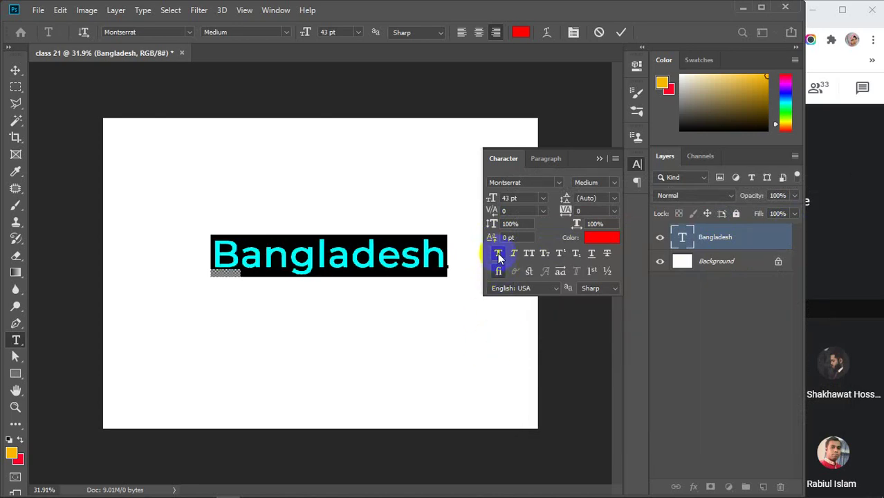
drag(223, 253, 204, 240)
drag(450, 255, 439, 253)
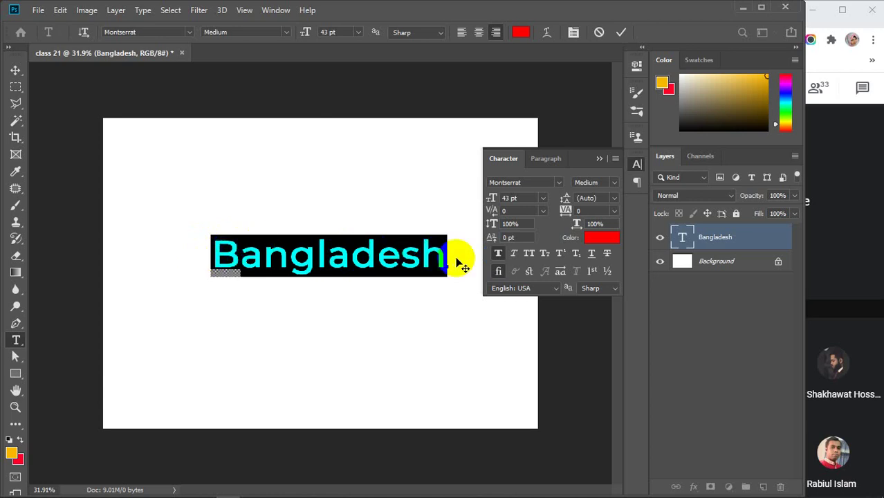
click(498, 254)
click(514, 258)
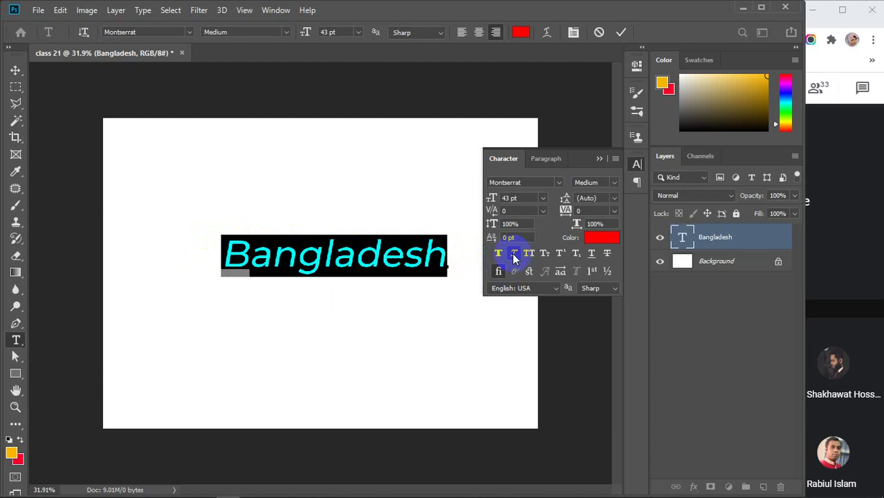
click(514, 255)
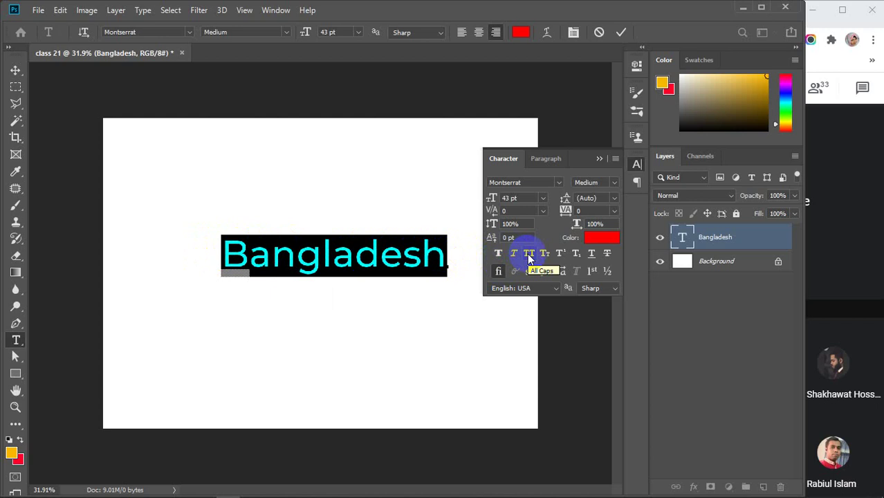
click(528, 255)
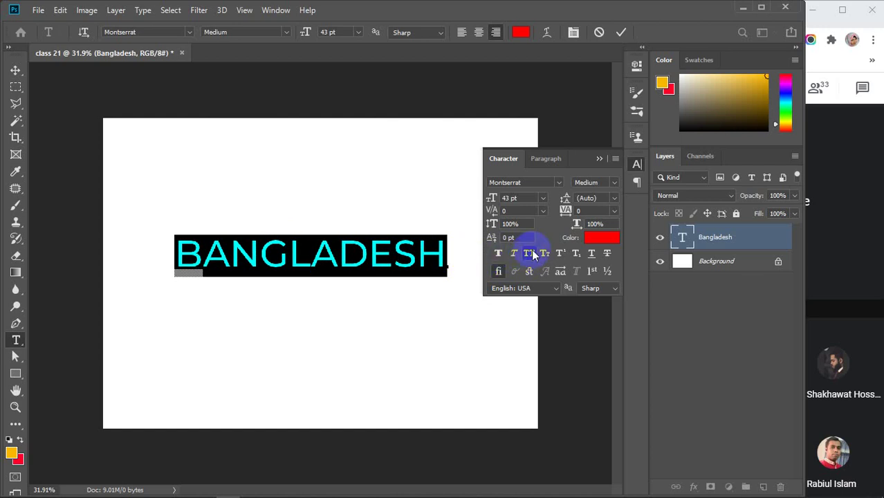
click(530, 255)
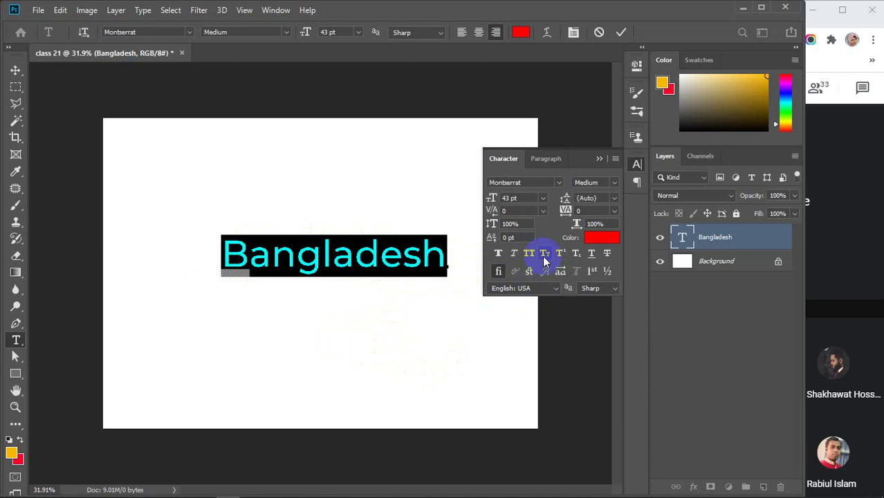
mouse_move(248, 244)
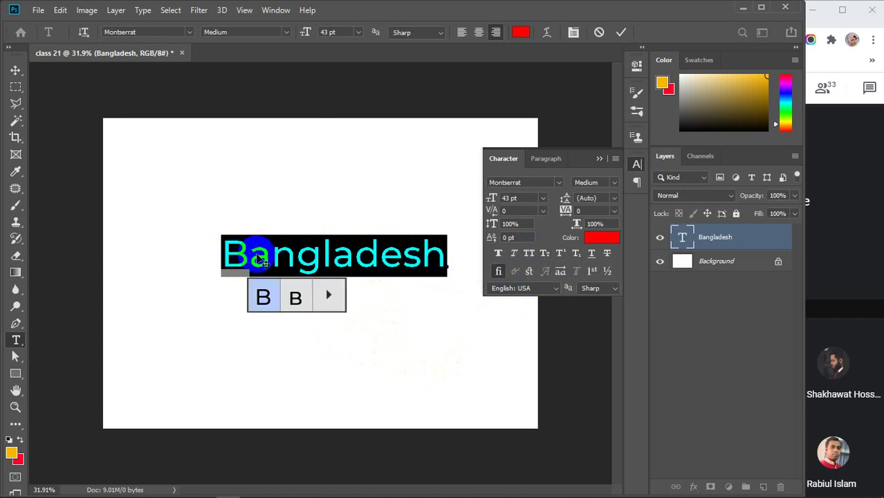
click(544, 255)
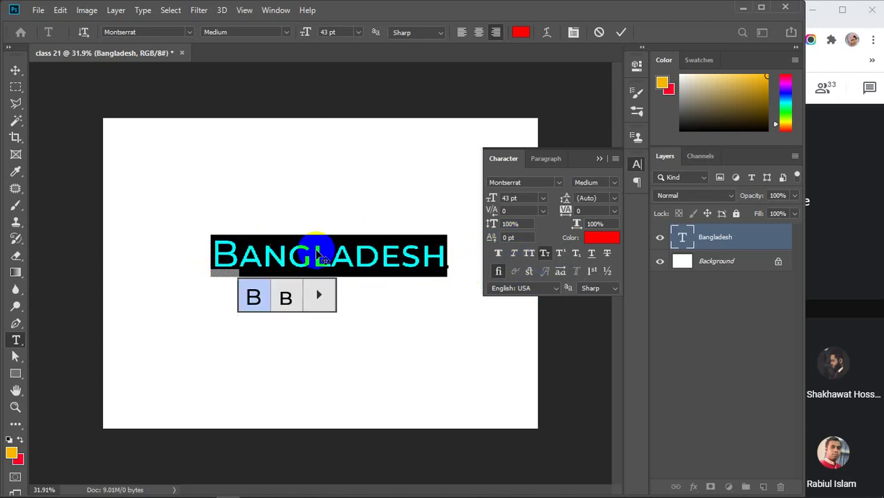
click(236, 250)
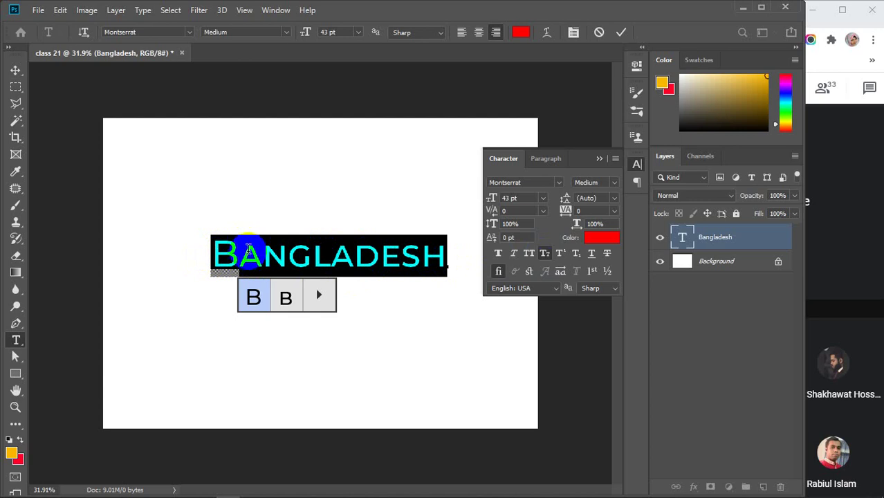
click(545, 254)
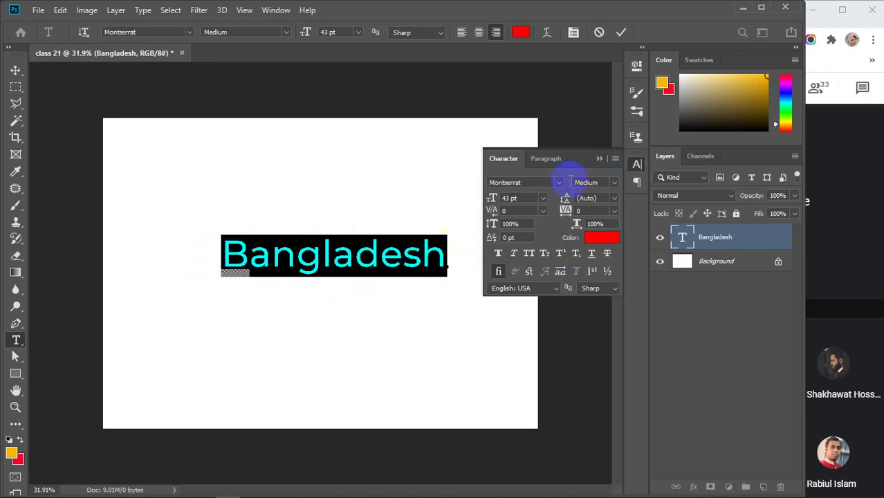
Commit Bangladesh, then type '(a+b)2=a2+2ab+b2', 'logab' and 'loga+logb' in a new left-aligned layer.
click(116, 286)
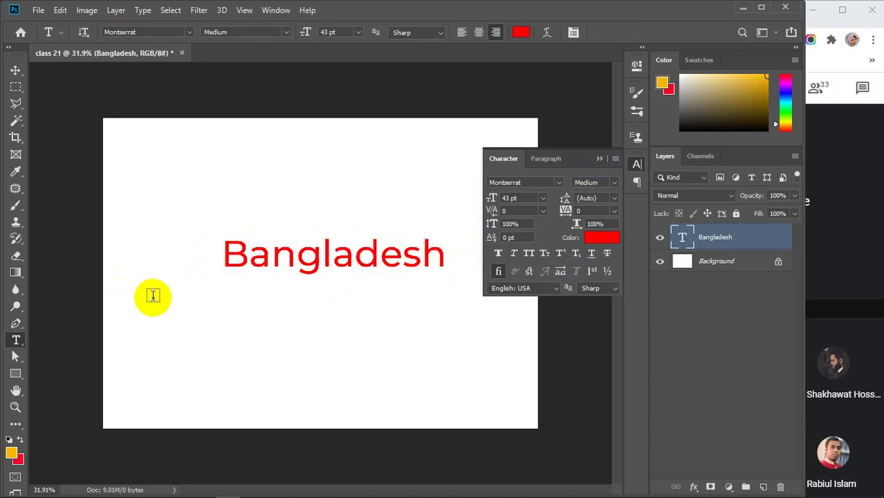
click(151, 307)
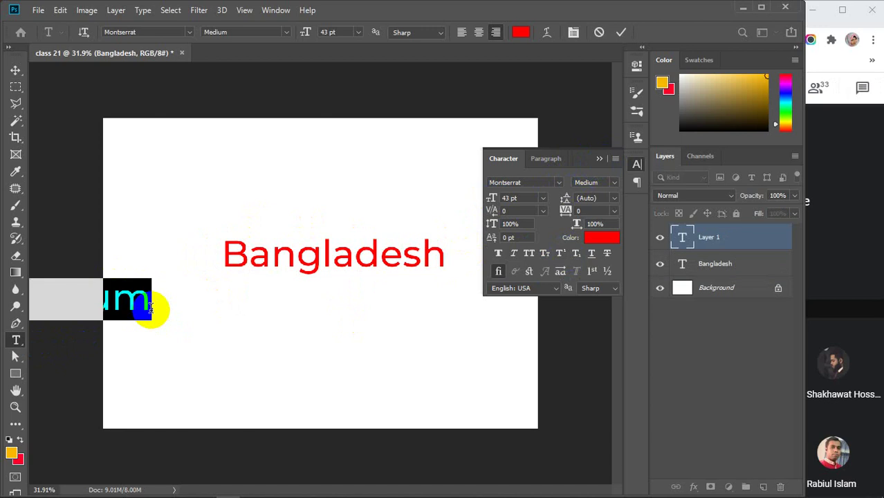
click(462, 32)
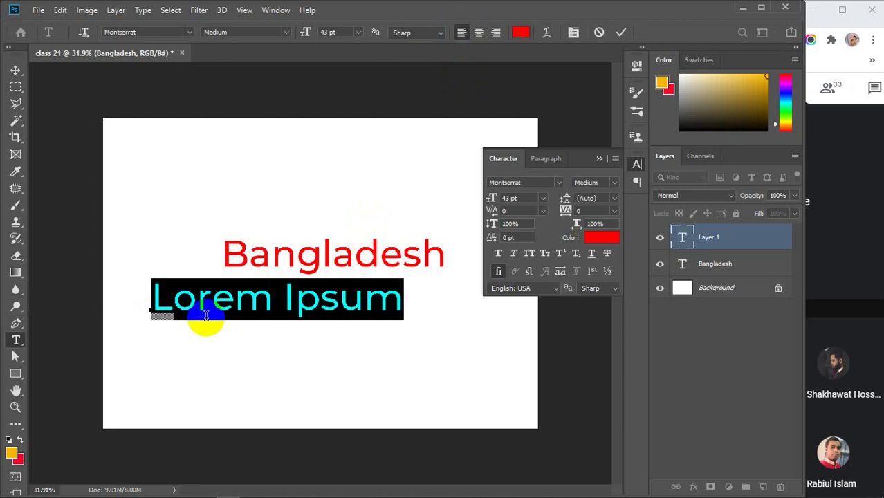
text((a+)
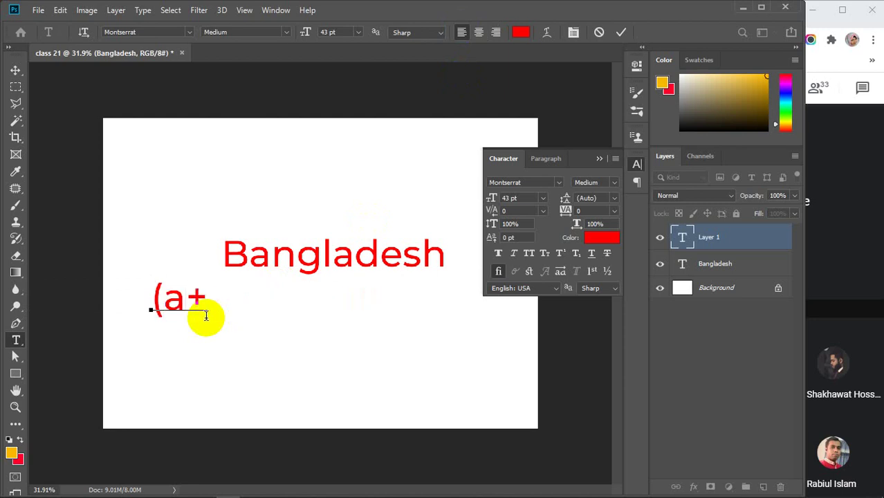
text(b))
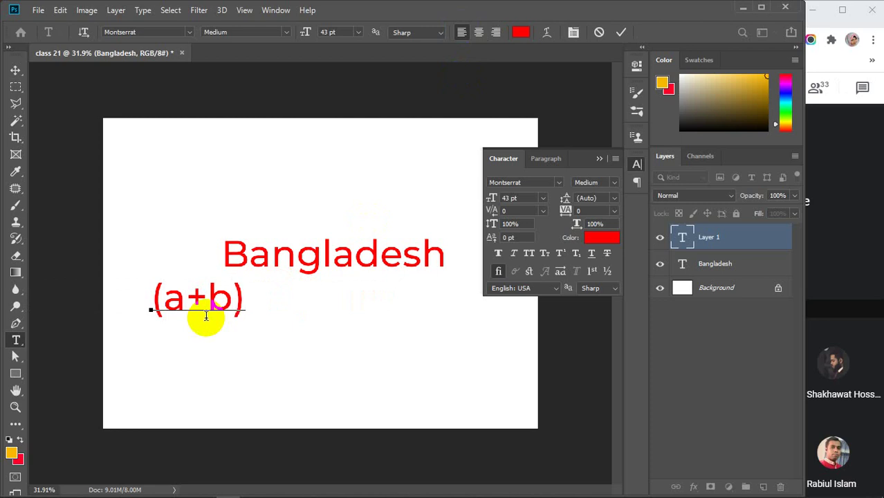
text(2)
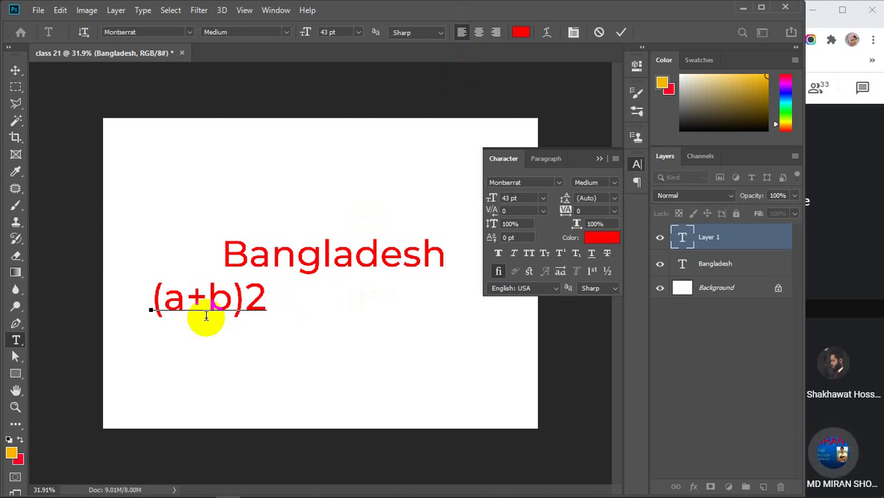
text(=)
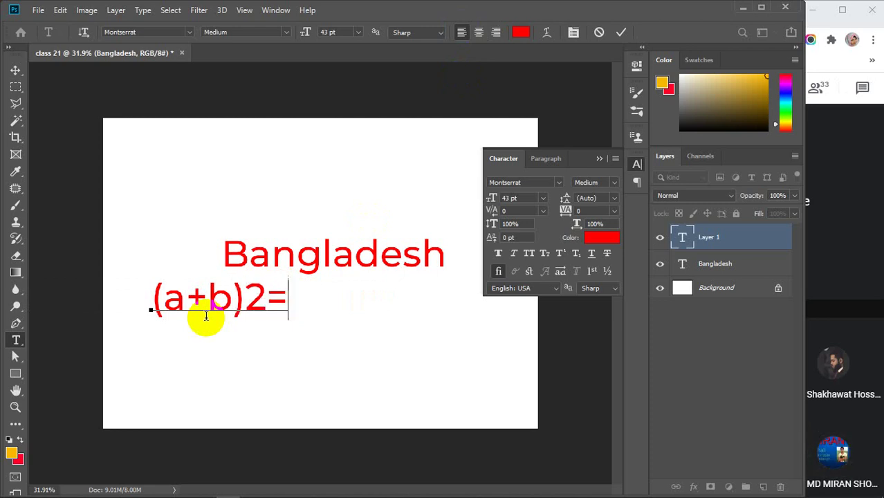
text(a2)
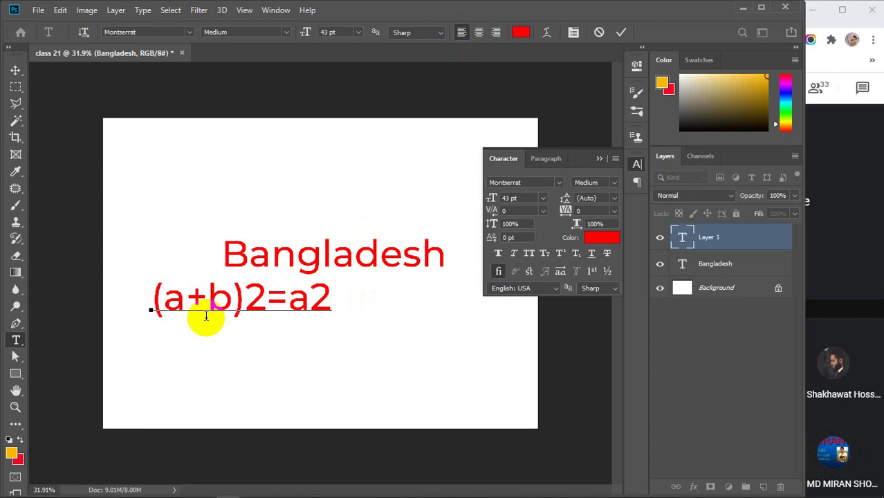
text(+2a)
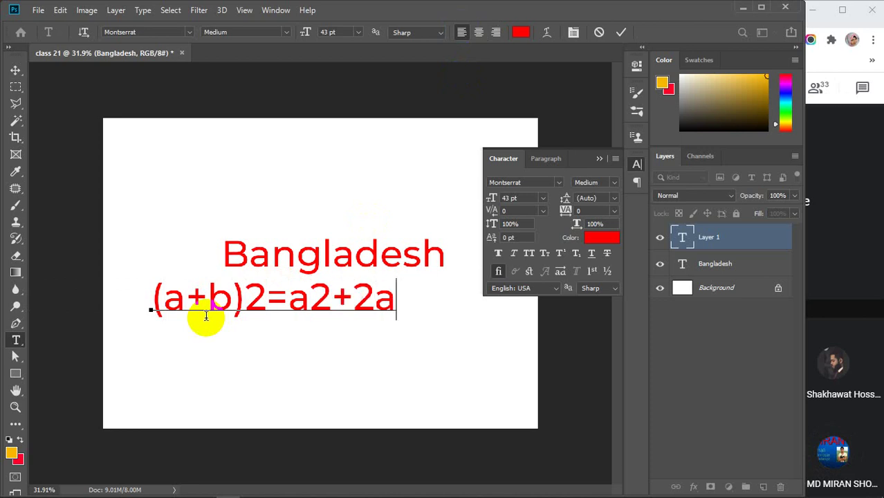
text(b+)
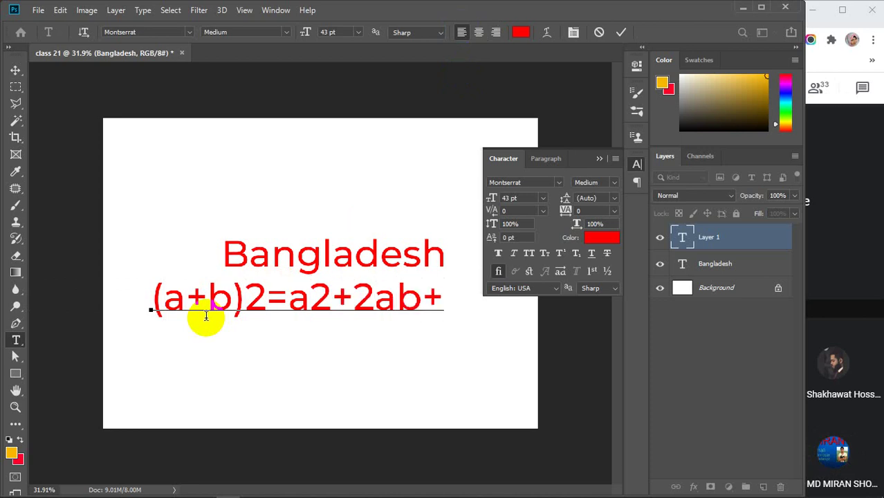
text(b2)
key(Return)
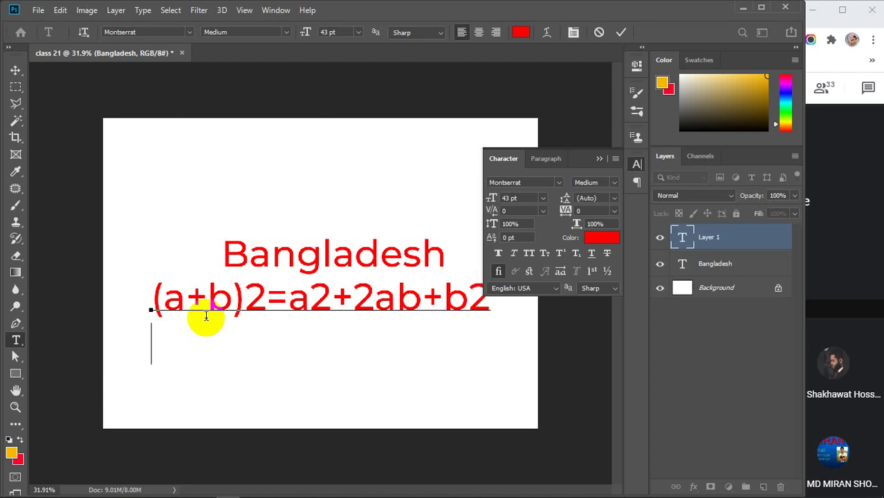
text(loga)
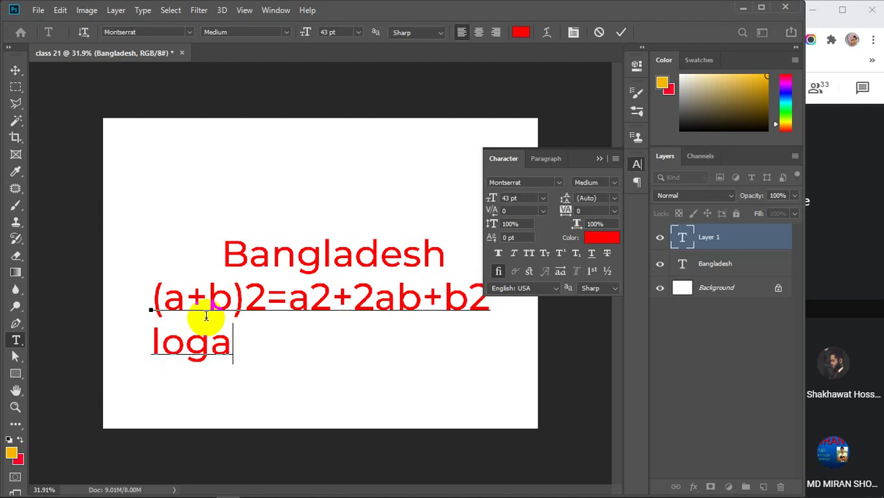
text(blo)
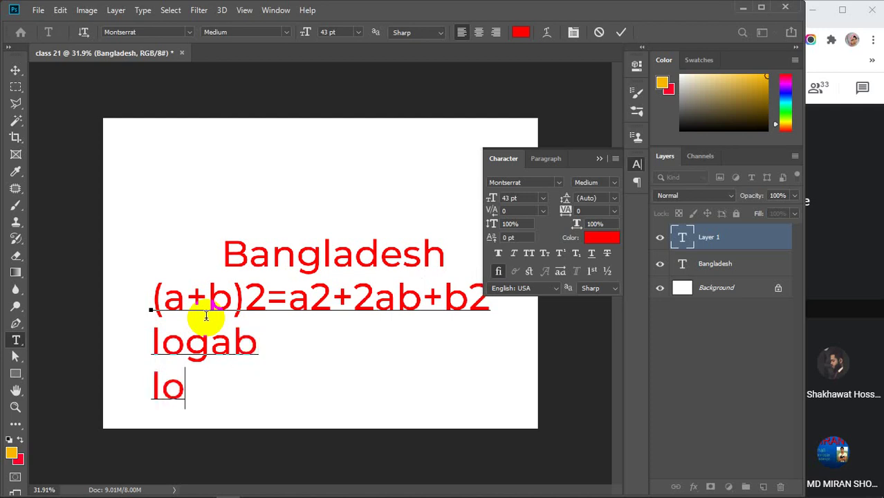
text(g +logb)
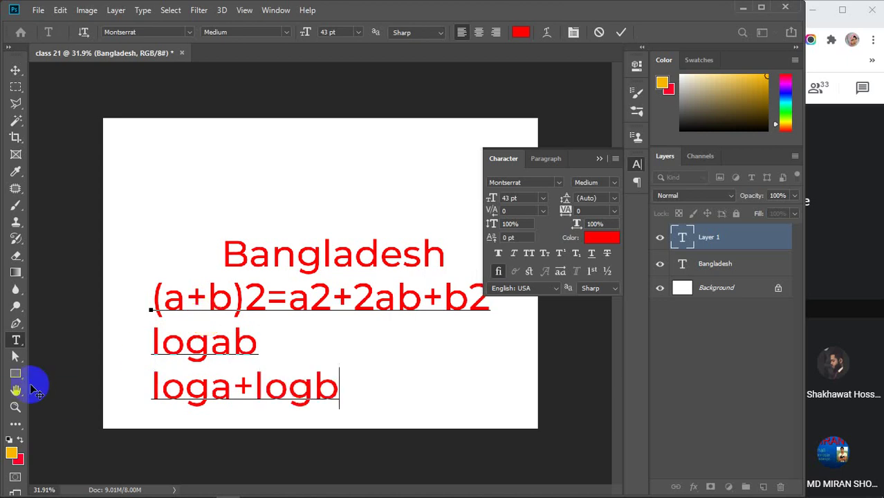
click(154, 297)
Select all three formula lines and reduce their size to 35 pt.
drag(154, 297, 329, 370)
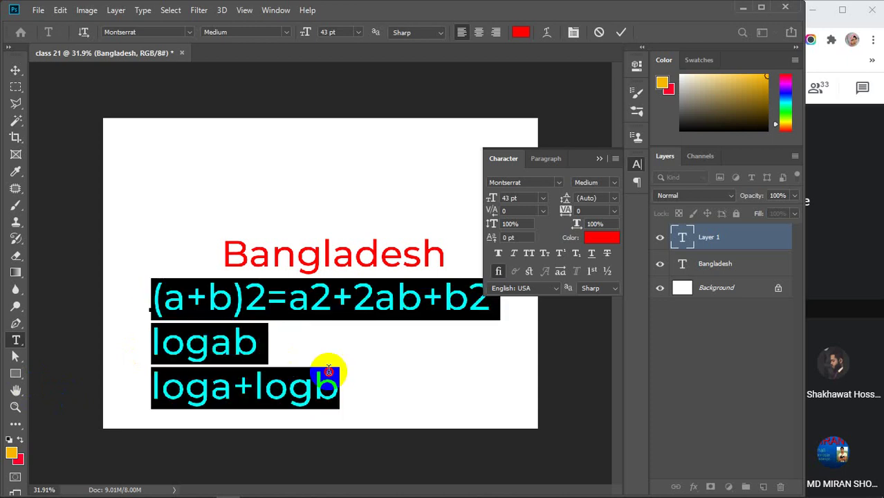
click(329, 32)
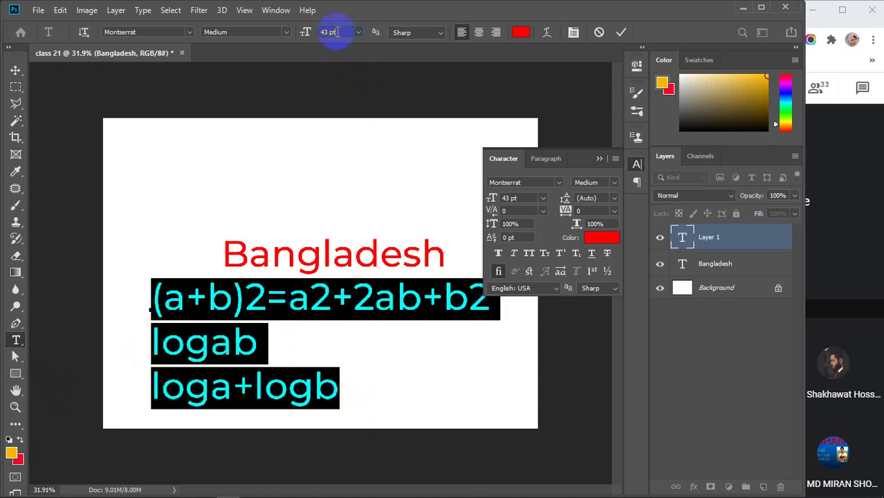
scroll(333, 32, down, 5)
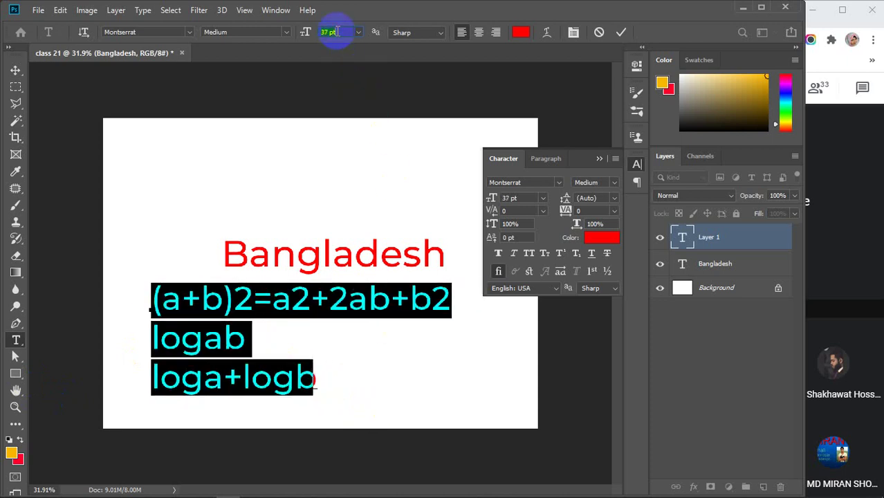
scroll(337, 31, down, 1)
scroll(337, 32, down, 2)
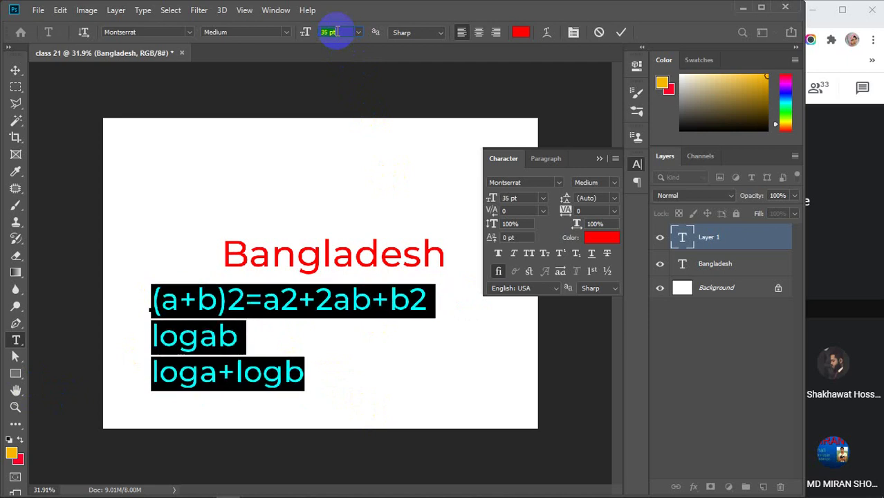
Join the log lines into 'logab=loga+logb'.
click(155, 368)
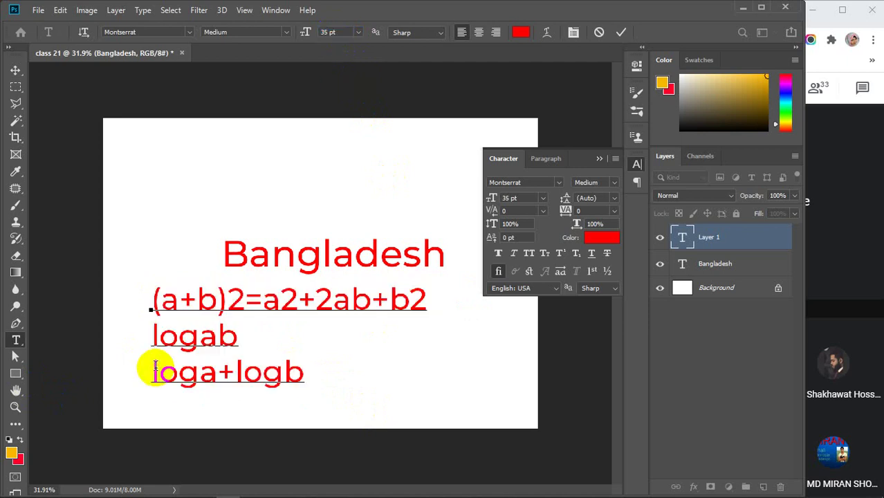
key(BackSpace)
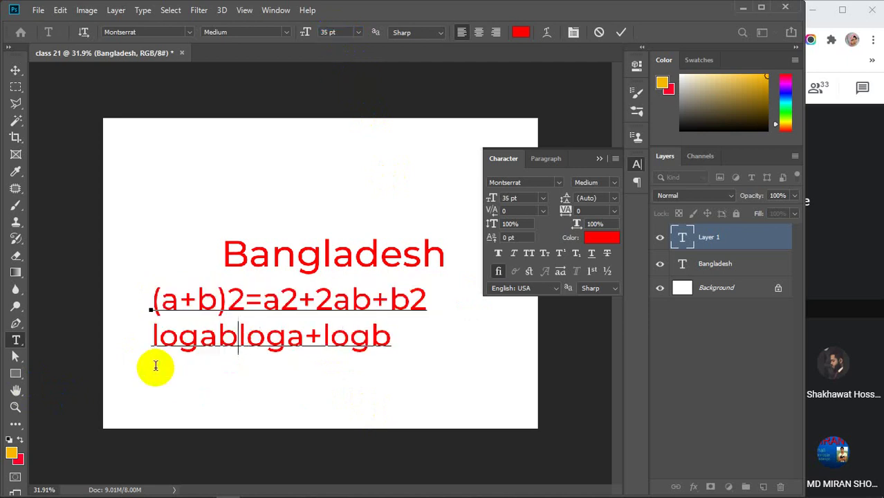
text(=)
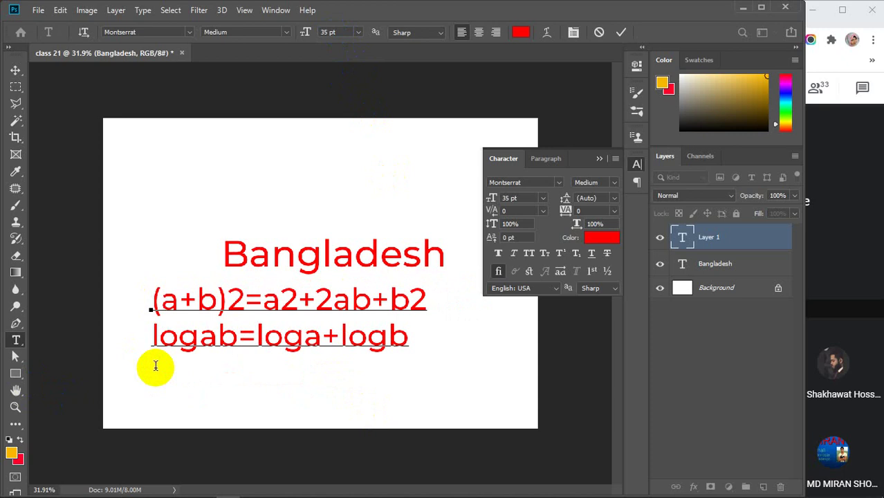
drag(152, 300, 447, 301)
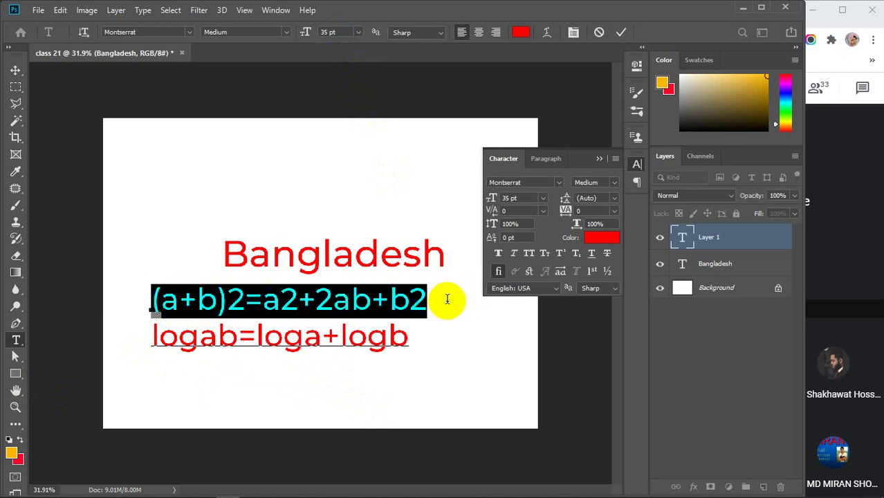
Make the three 2s in (a+b)2=a2+2ab+b2 superscript.
click(223, 302)
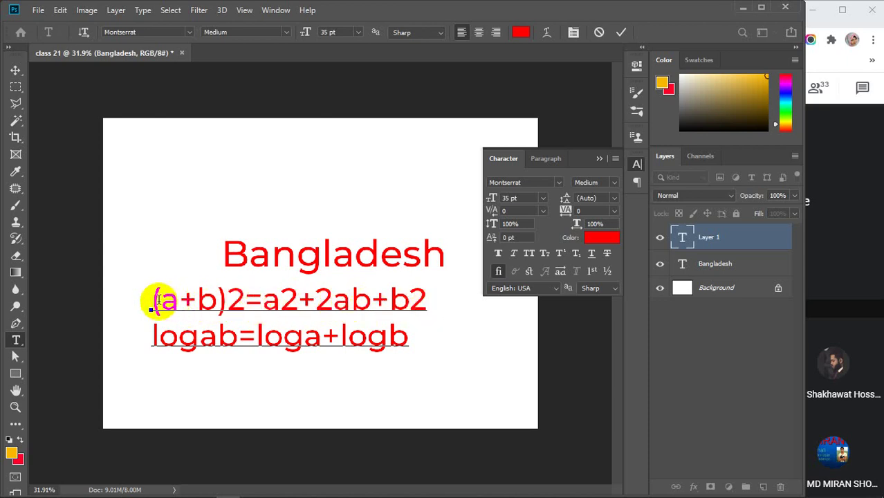
drag(152, 300, 501, 316)
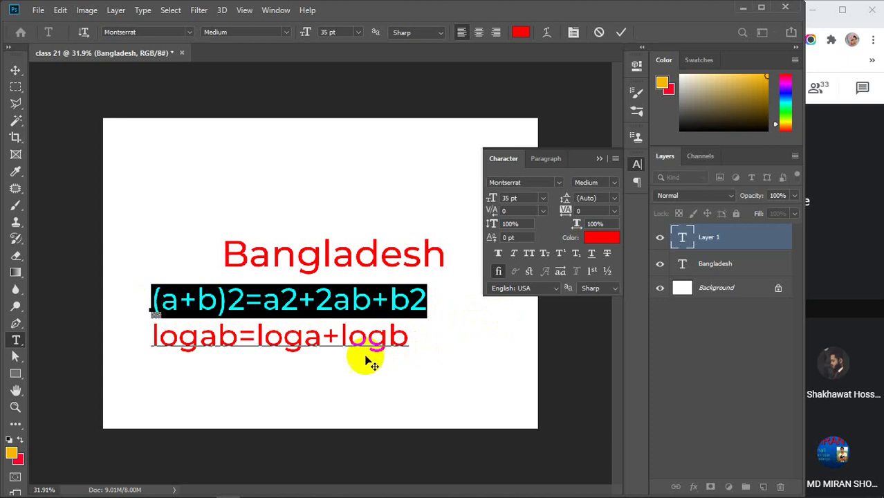
click(231, 300)
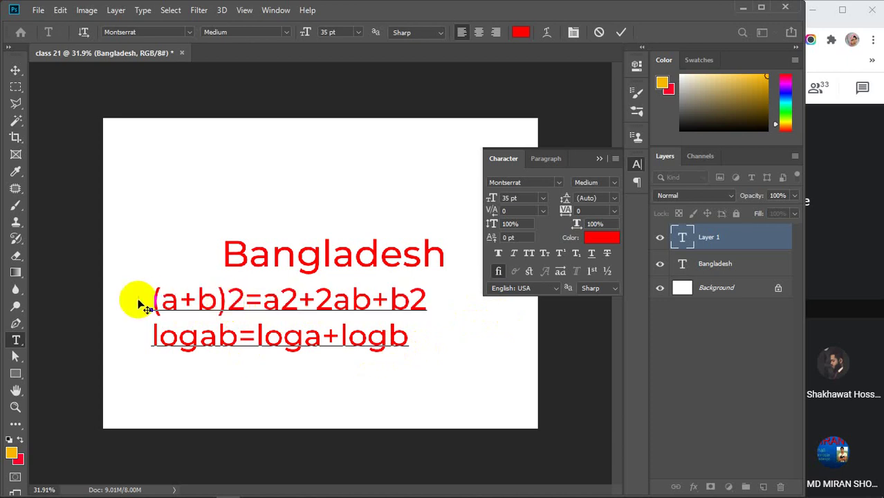
mouse_move(235, 302)
mouse_down()
mouse_move(223, 290)
mouse_move(251, 296)
mouse_move(245, 305)
mouse_up()
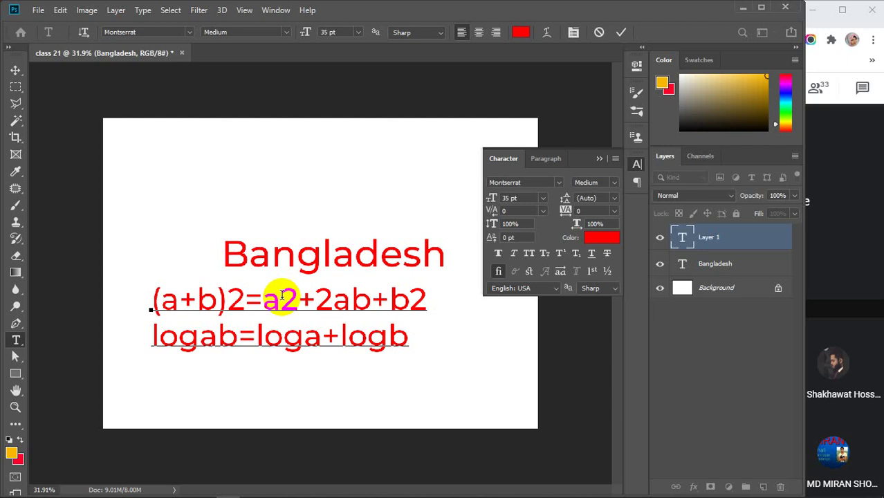
mouse_move(245, 299)
mouse_down()
mouse_move(217, 306)
mouse_move(221, 316)
mouse_move(232, 315)
mouse_move(215, 304)
mouse_move(232, 315)
mouse_move(221, 316)
mouse_move(234, 299)
mouse_up()
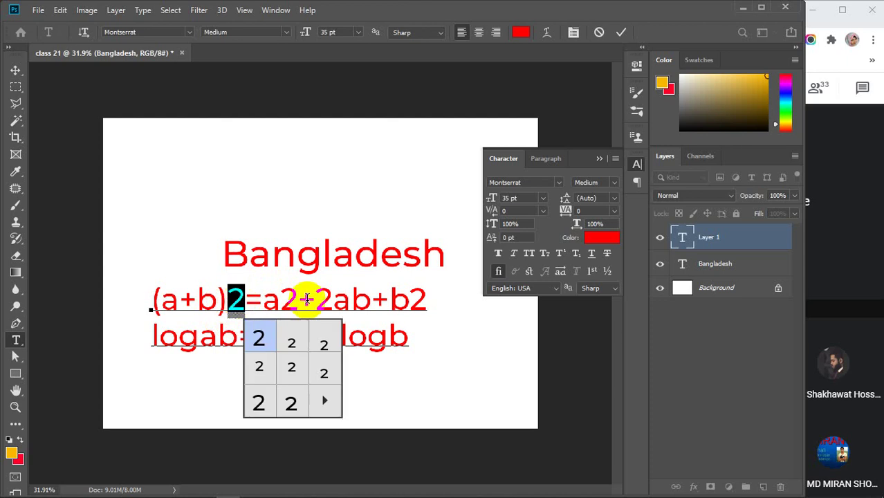
click(561, 253)
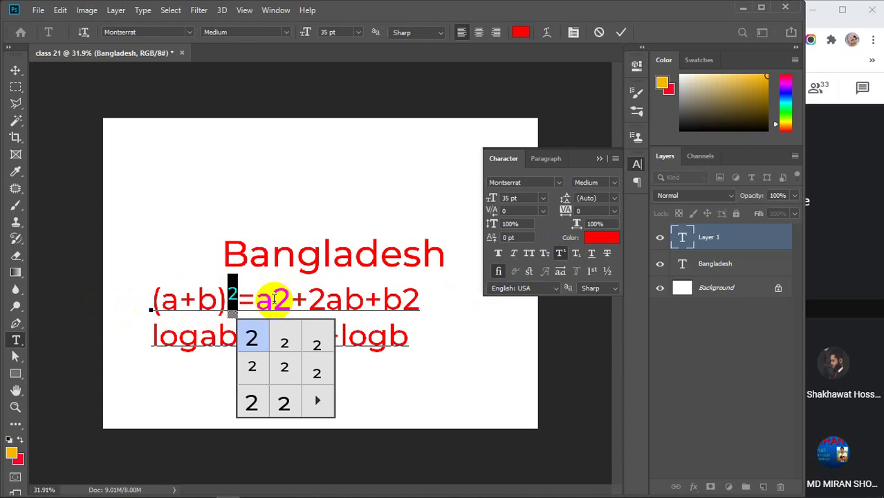
drag(273, 299, 285, 299)
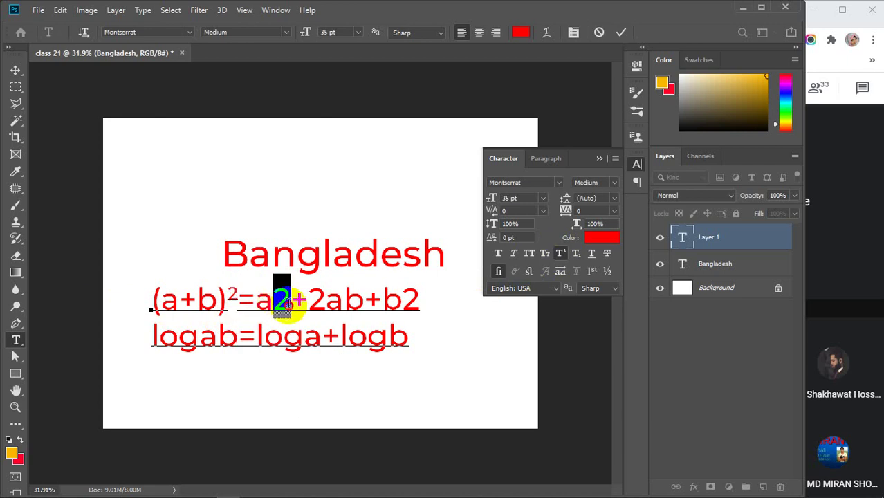
click(560, 253)
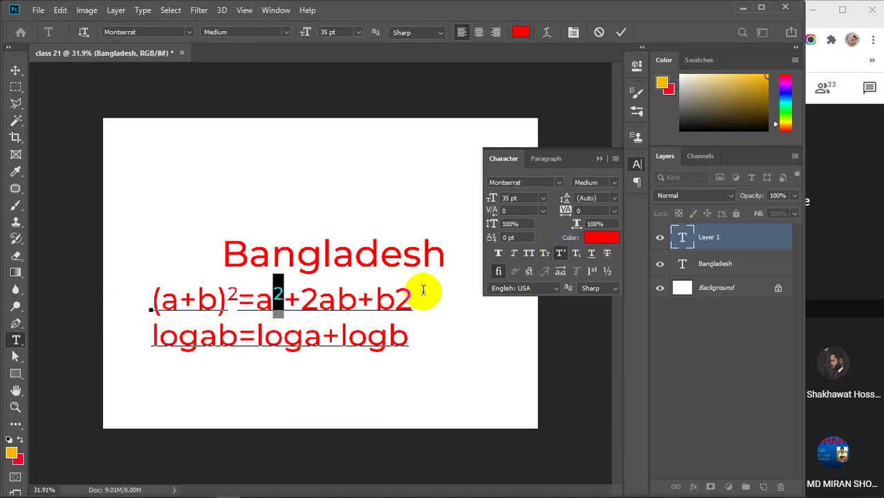
drag(395, 299, 415, 301)
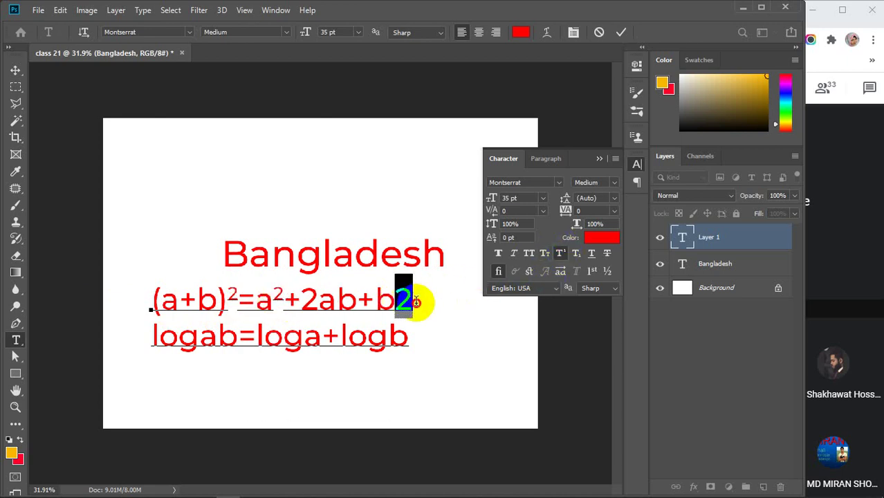
click(561, 253)
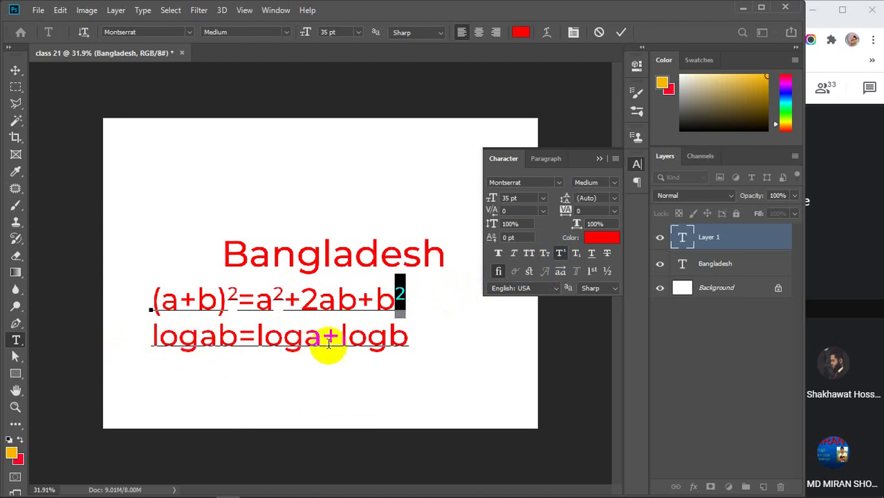
Subscript ab, a and b in the log line, nudge the formula right, and commit.
drag(201, 337, 237, 340)
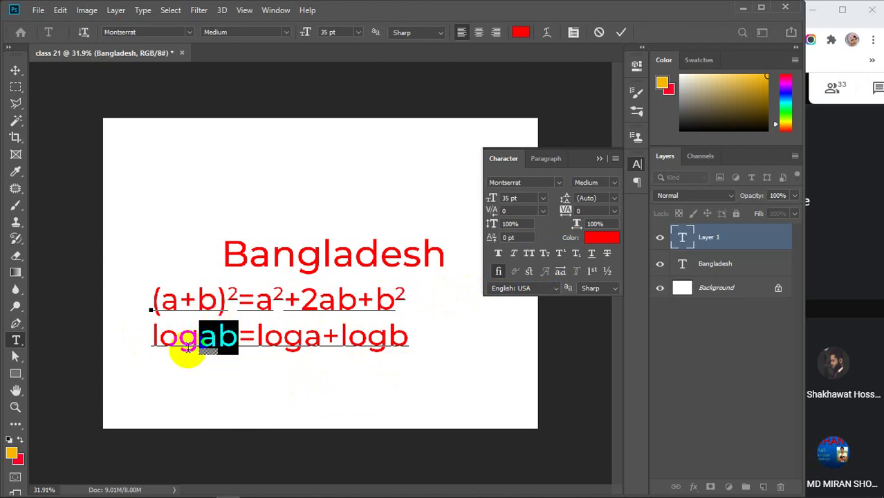
mouse_move(200, 365)
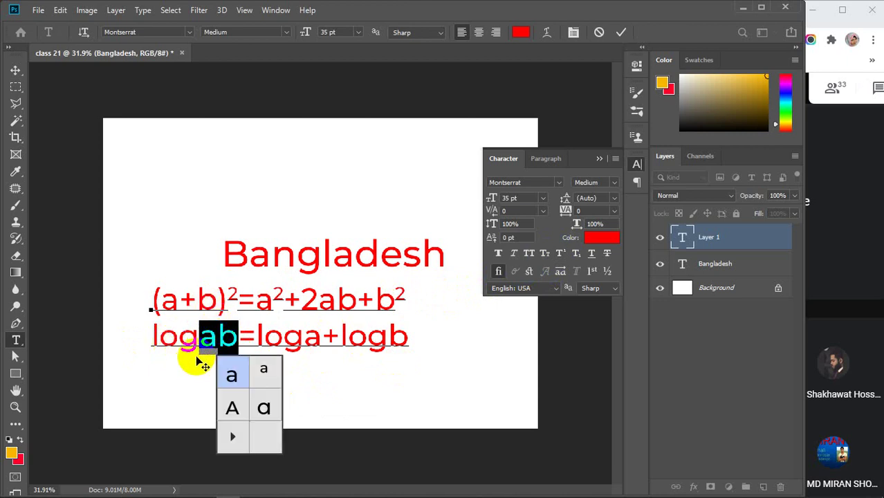
click(577, 255)
drag(285, 339, 306, 341)
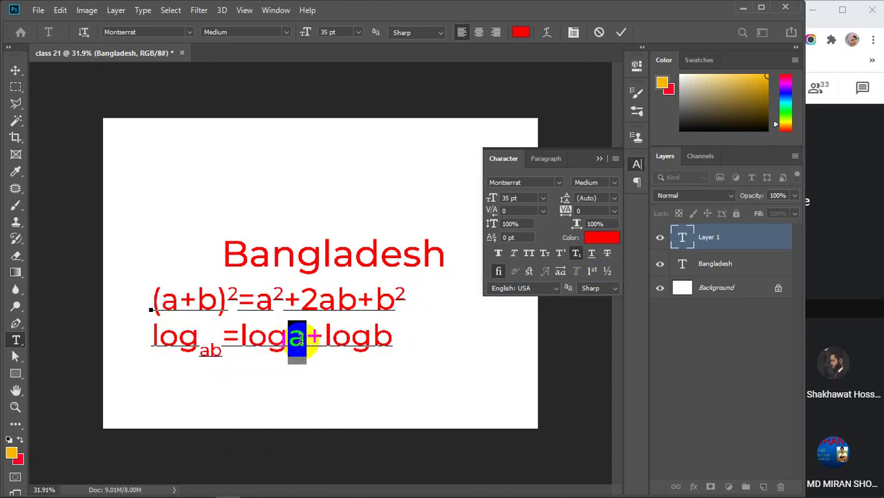
click(577, 254)
drag(365, 337, 384, 339)
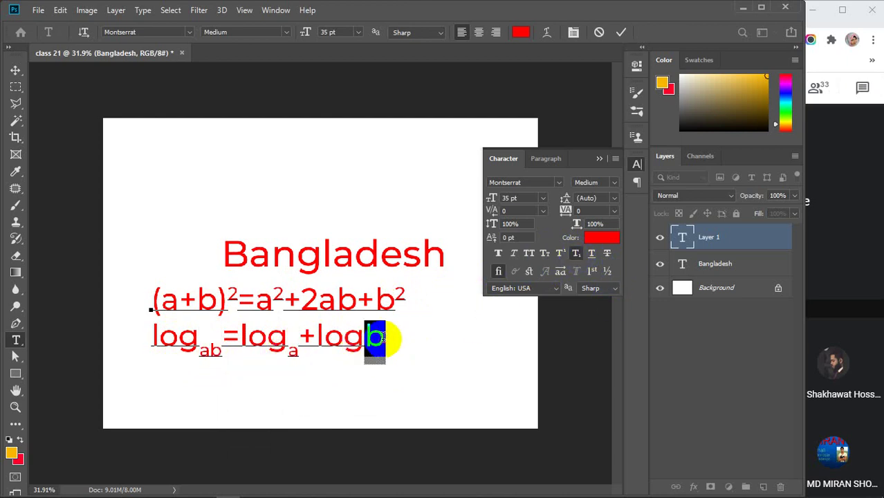
click(576, 254)
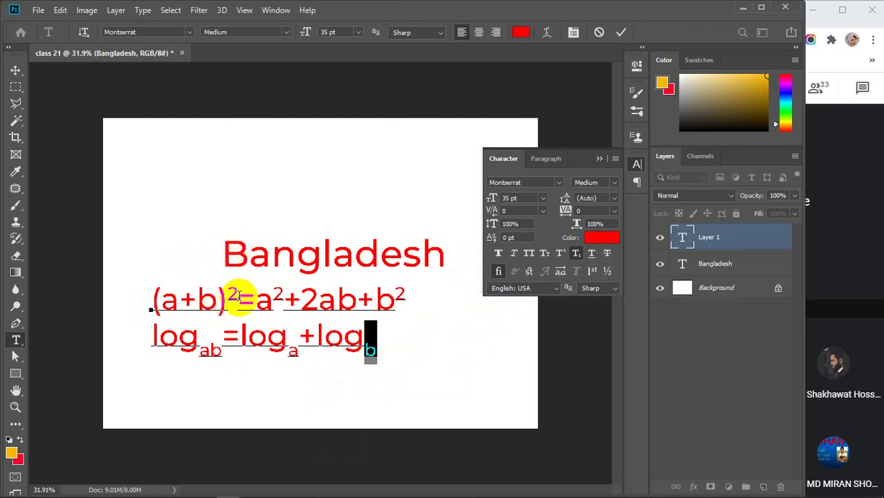
drag(231, 253, 242, 254)
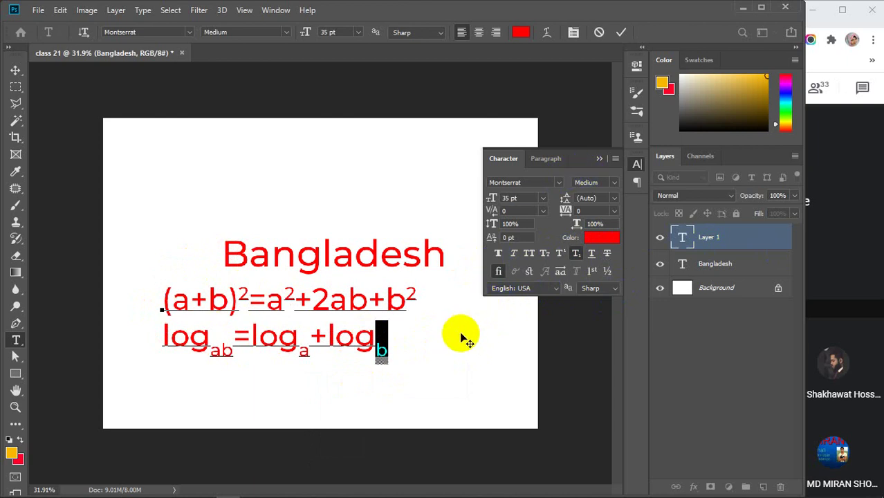
click(621, 32)
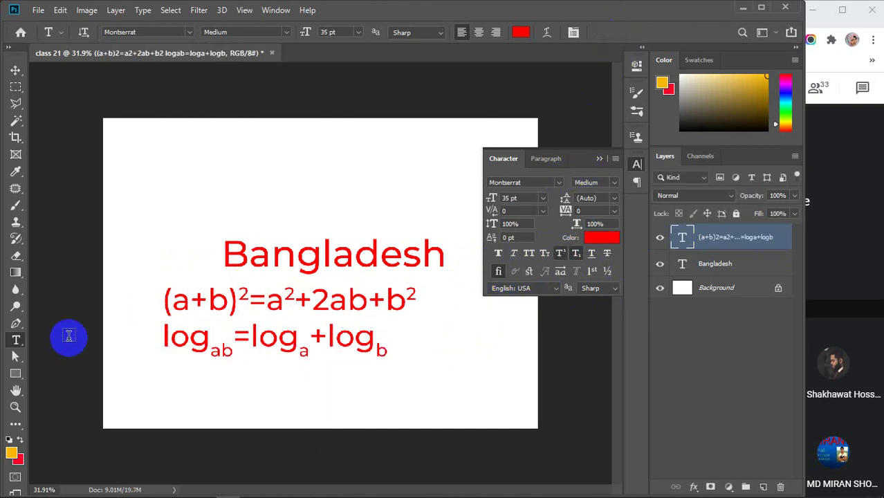
Underline the whole word Bangladesh and commit it.
drag(223, 253, 449, 254)
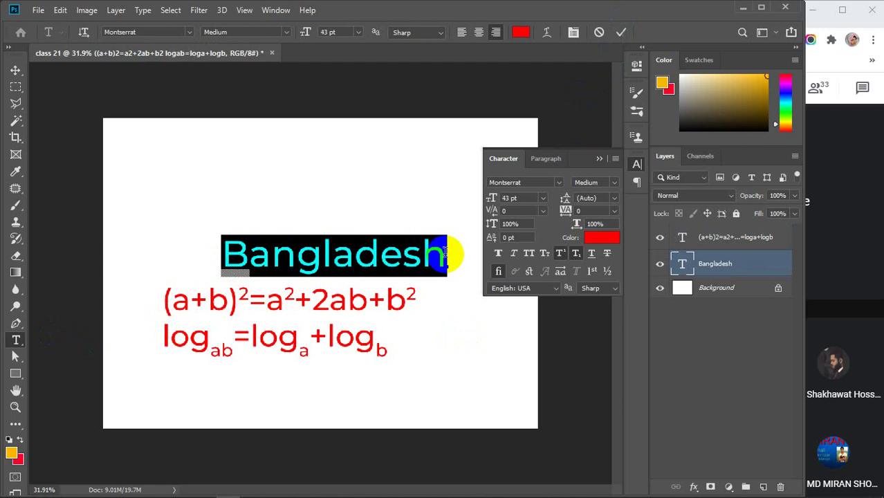
click(593, 258)
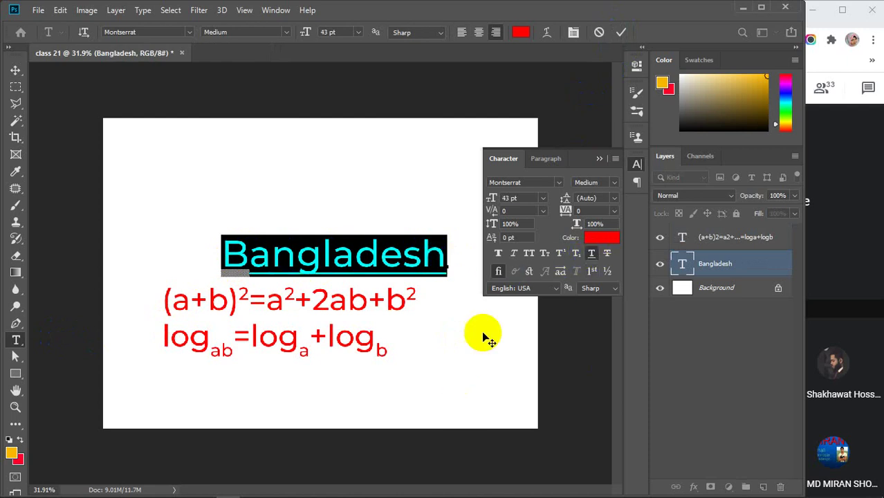
click(623, 32)
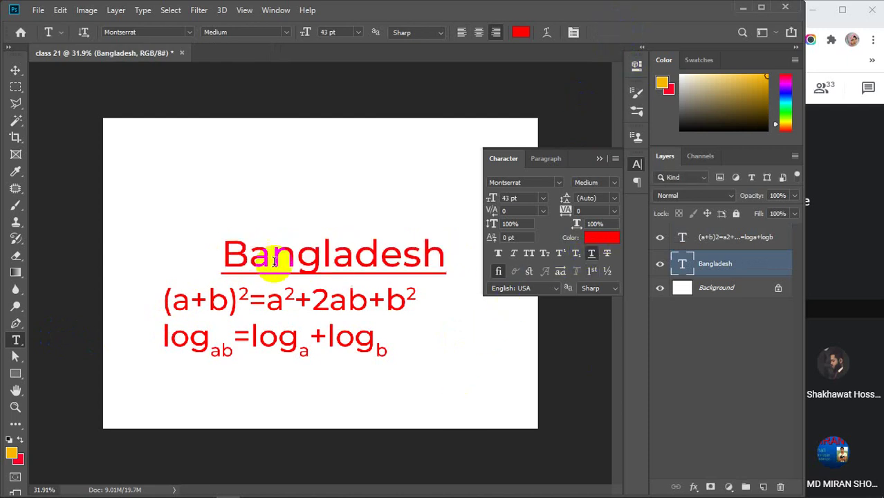
Replace the underline on Bangladesh with a strikethrough and commit.
drag(223, 254, 447, 255)
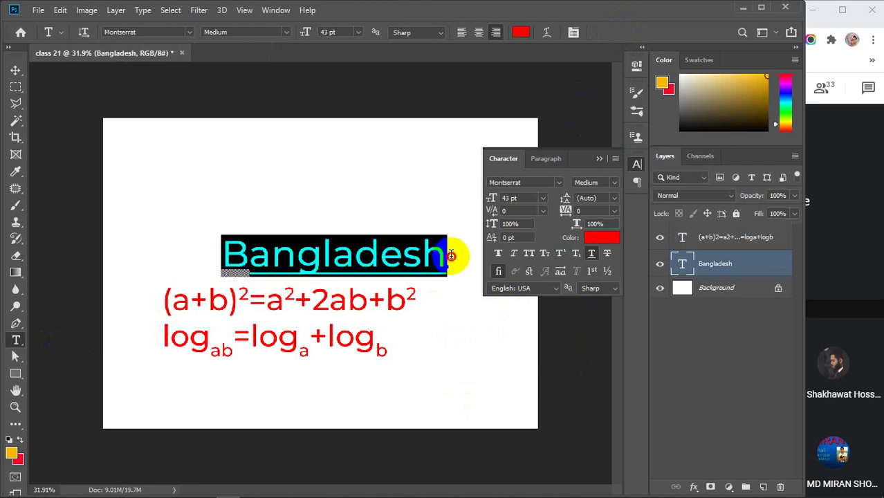
click(592, 256)
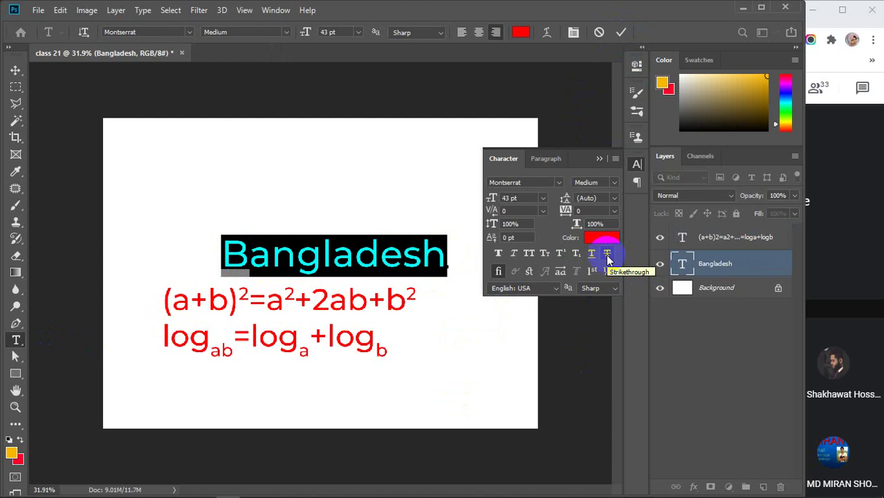
click(608, 256)
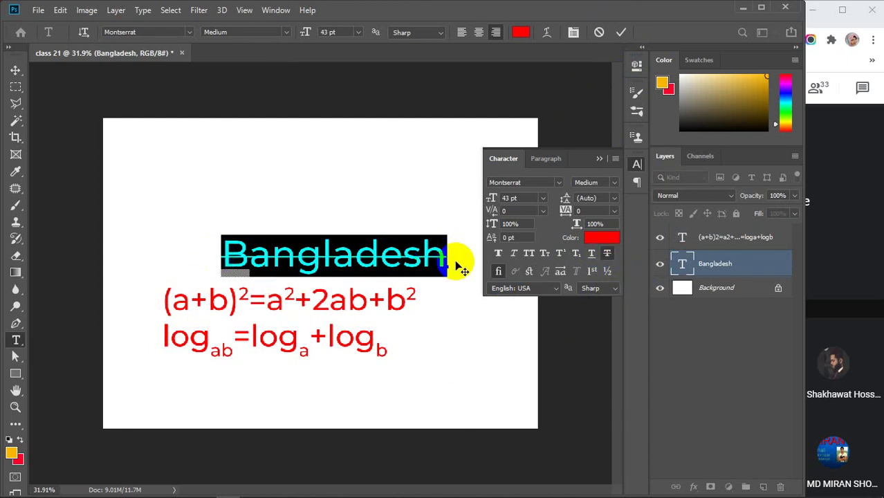
click(622, 32)
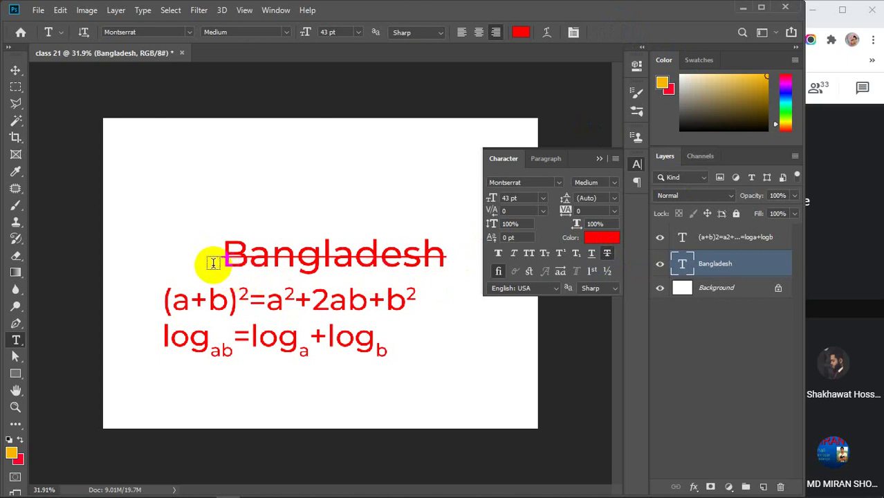
drag(447, 256, 424, 256)
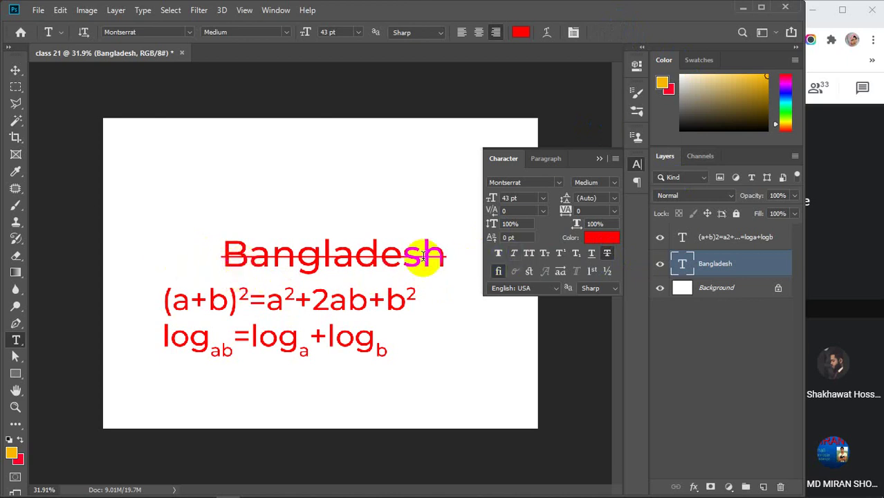
click(210, 264)
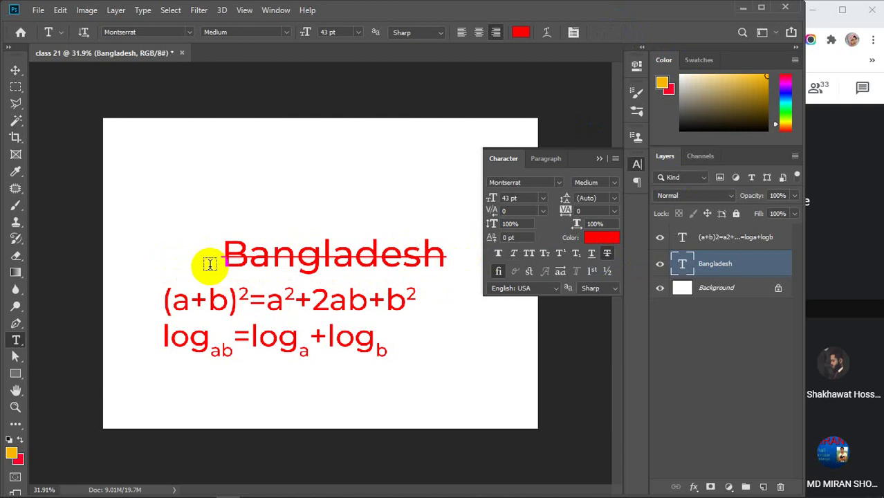
click(413, 259)
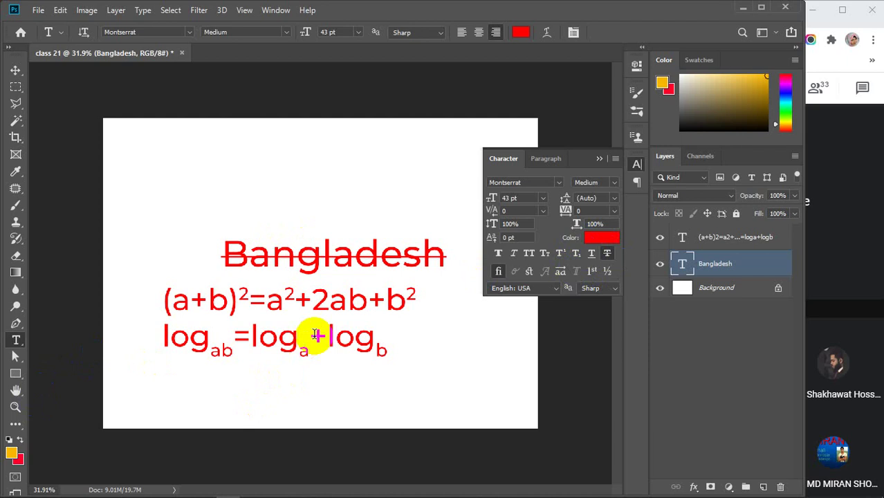
Turn off the strikethrough on Bangladesh and finish editing.
drag(220, 254, 454, 255)
click(608, 254)
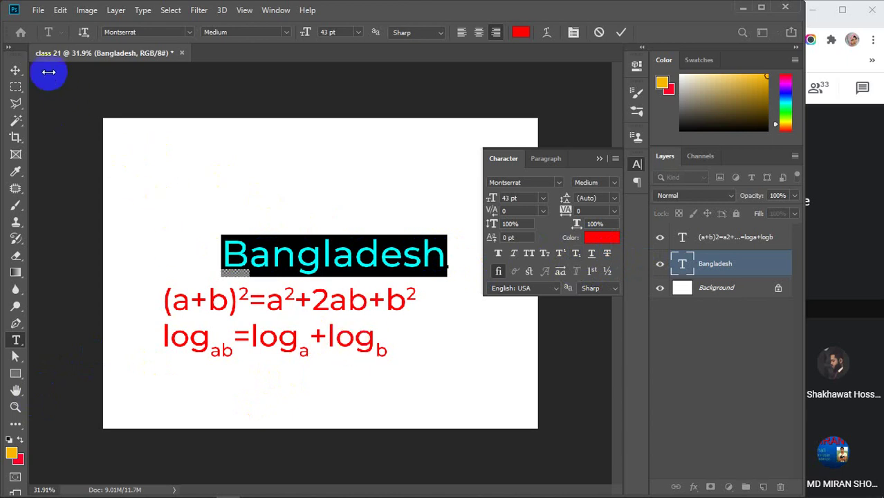
click(14, 72)
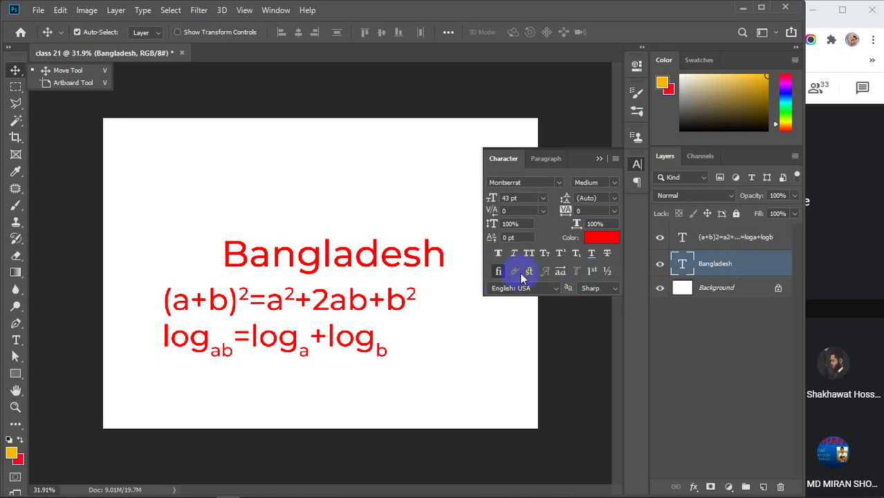
Try the ligature options, ending with discretionary ligatures off, and reselect Bangladesh.
click(499, 272)
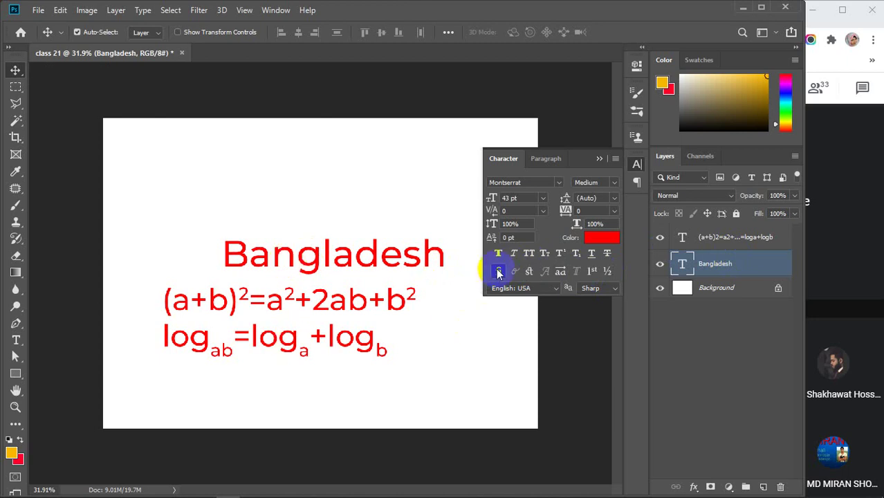
click(561, 272)
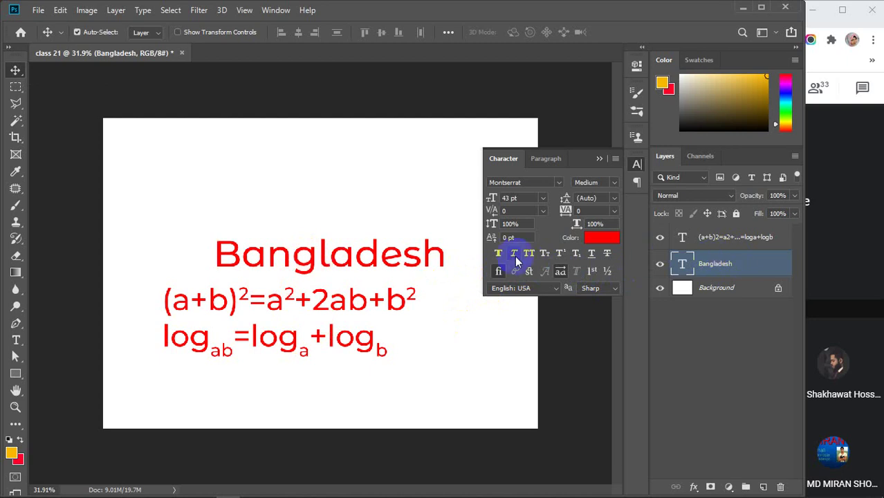
click(557, 272)
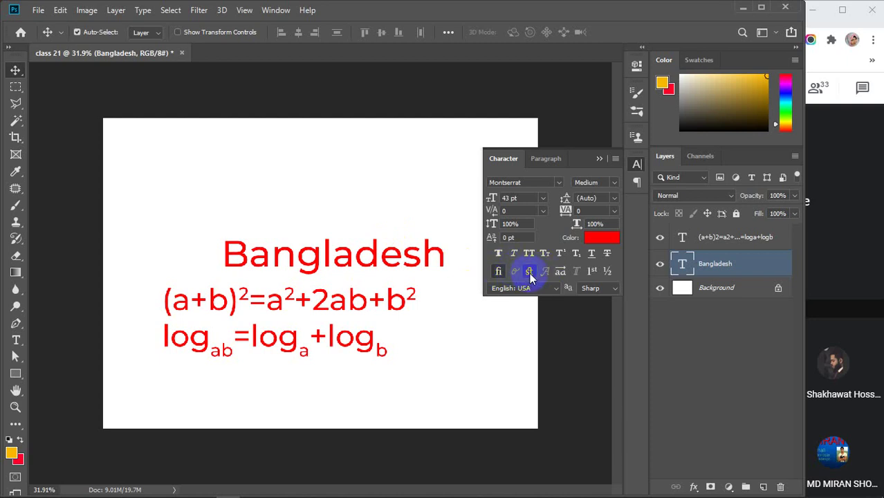
click(16, 339)
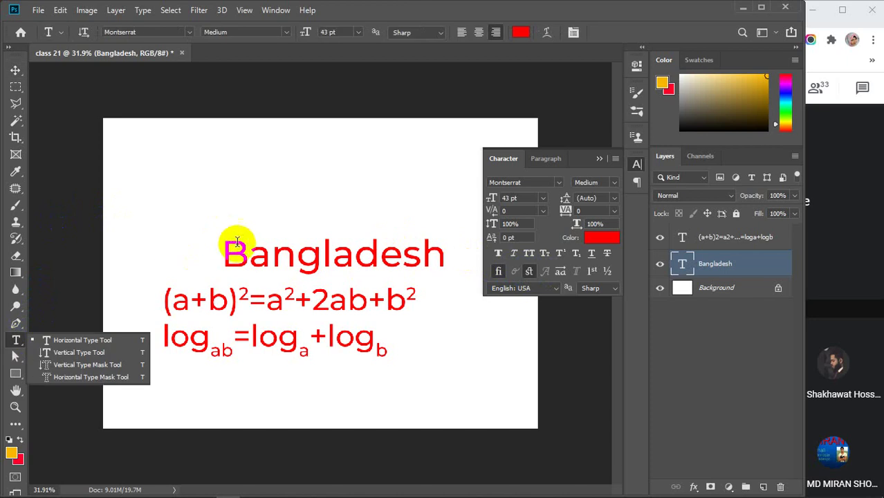
drag(226, 252, 450, 248)
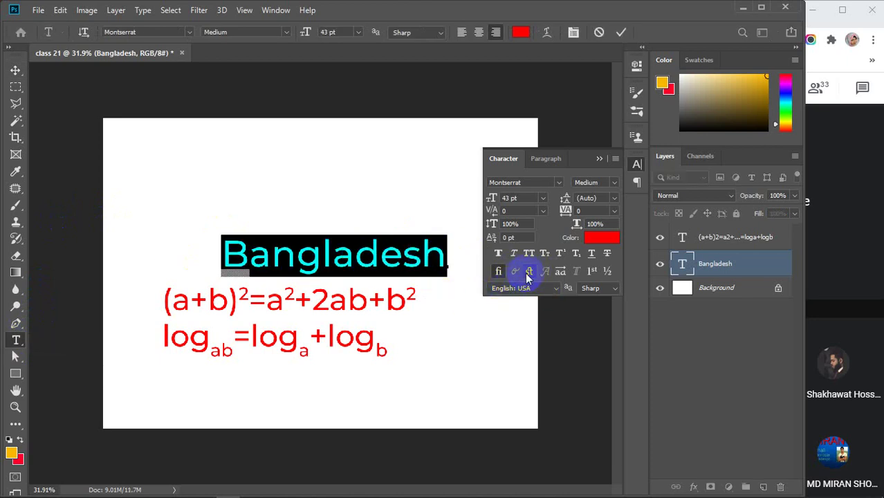
Toggle stylistic alternates on Bangladesh, leaving them off.
click(561, 272)
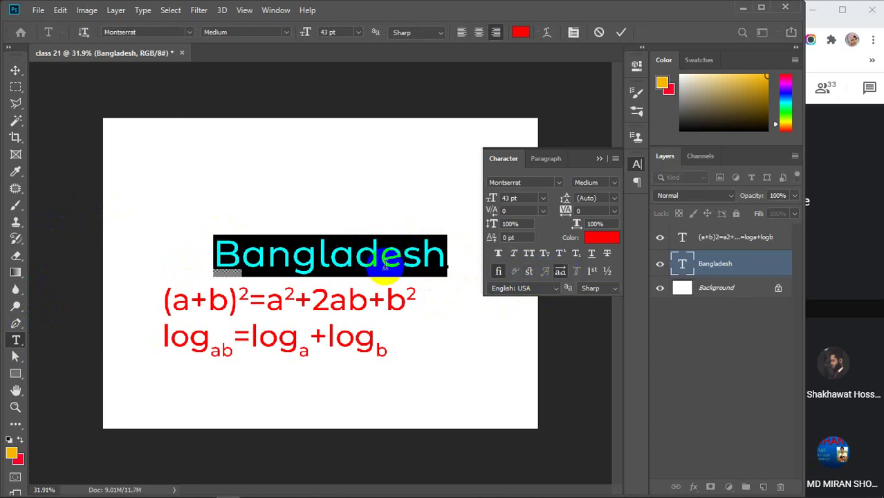
scroll(385, 266, up, 3)
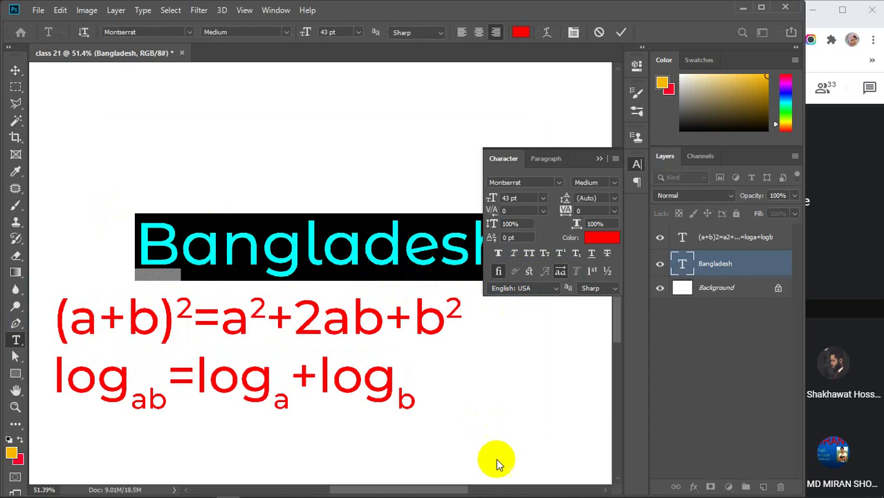
mouse_move(426, 492)
mouse_down()
mouse_move(450, 489)
mouse_move(437, 489)
mouse_up()
click(560, 272)
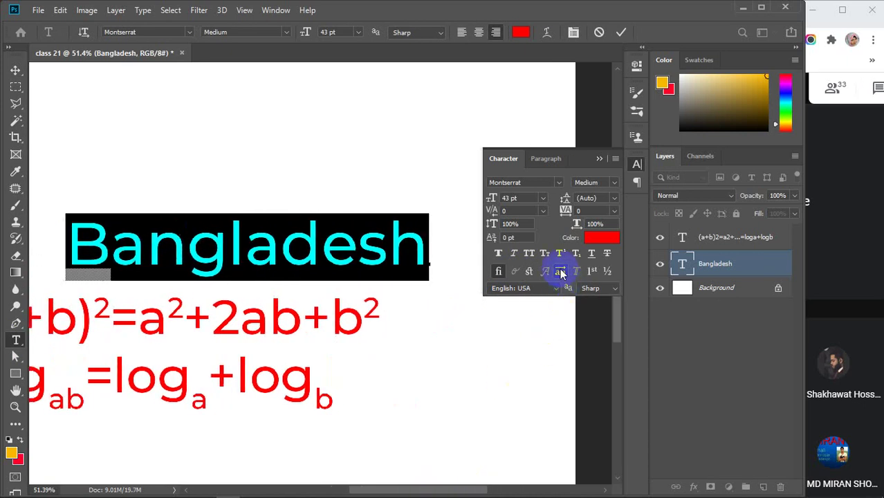
click(560, 272)
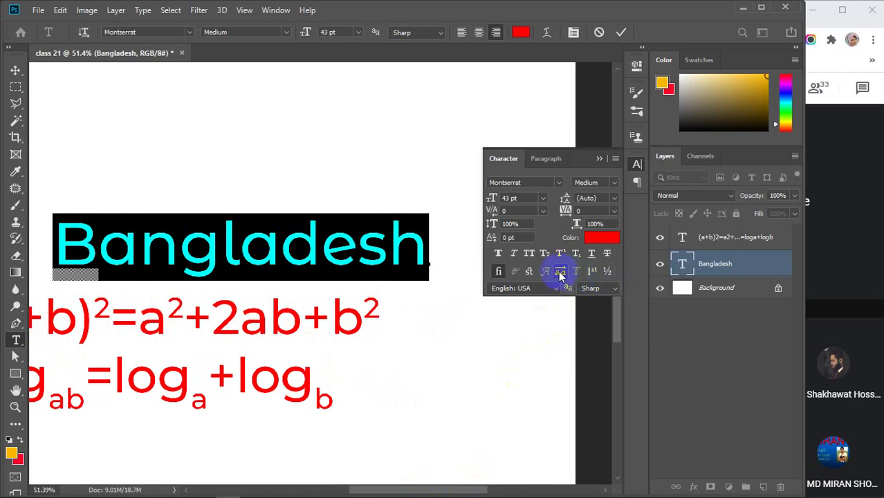
click(562, 272)
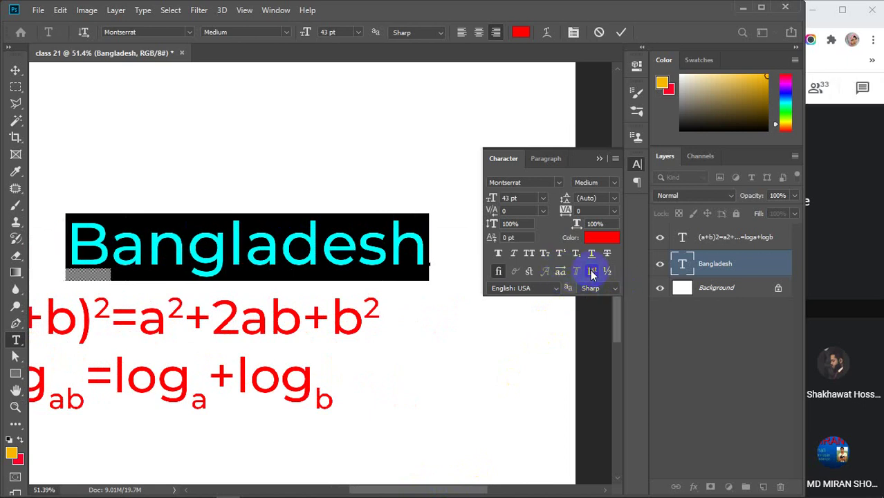
Keep English: USA as the language and Sharp anti-aliasing.
click(556, 290)
click(523, 78)
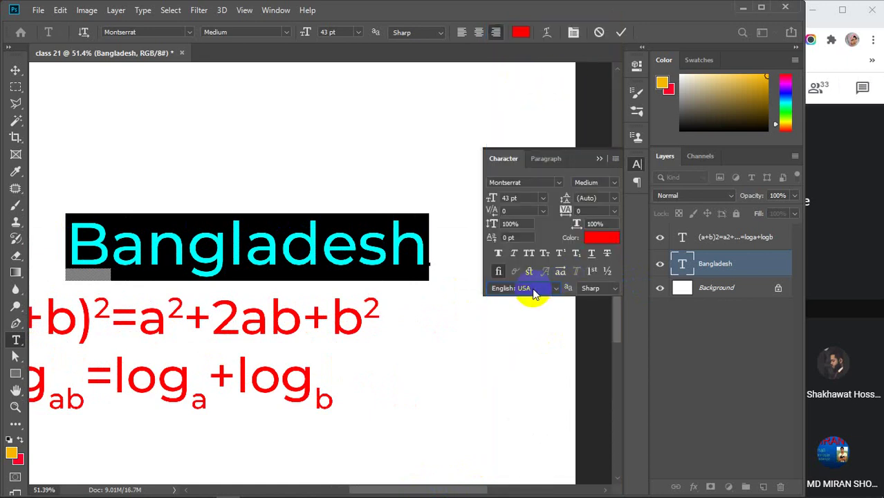
click(614, 290)
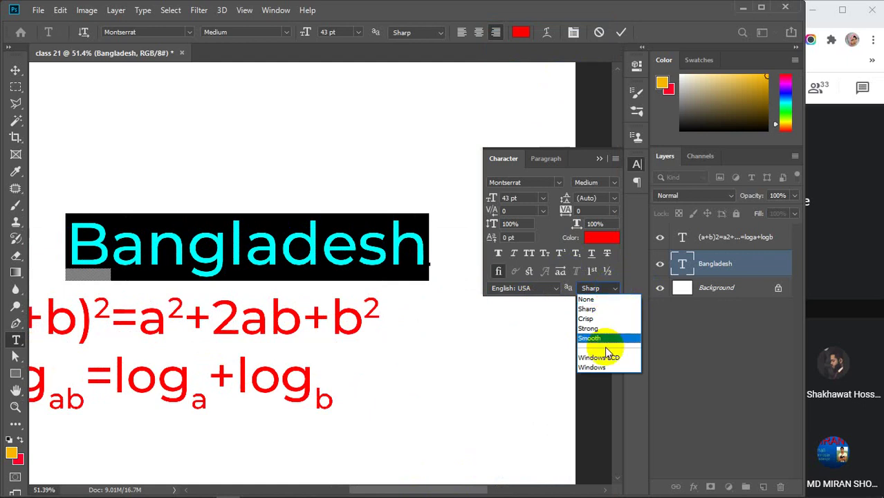
click(609, 290)
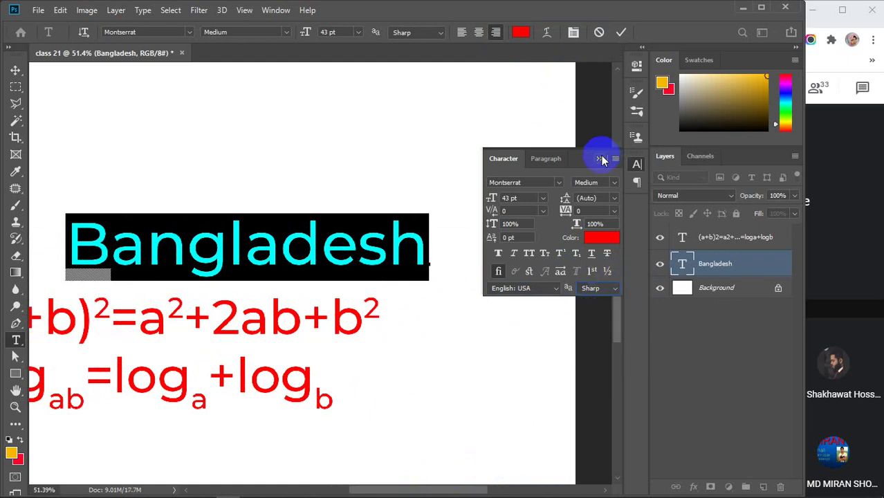
Collapse the Character panel and remove the formula and Bangladesh text layers.
click(599, 158)
click(726, 238)
key(ctrl+z)
key(ctrl+z)
key(ctrl+z)
key(ctrl+z)
Fit the page in the window and start a left-aligned text line near the top-left.
key(ctrl+0)
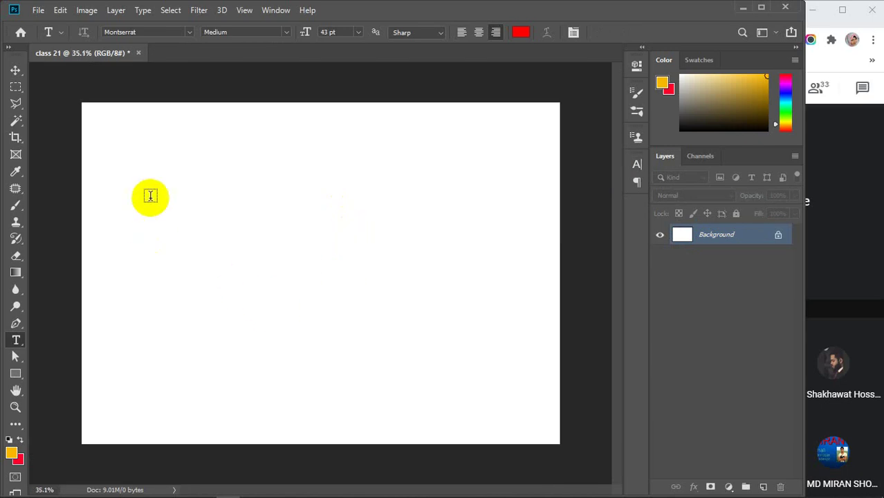
click(157, 165)
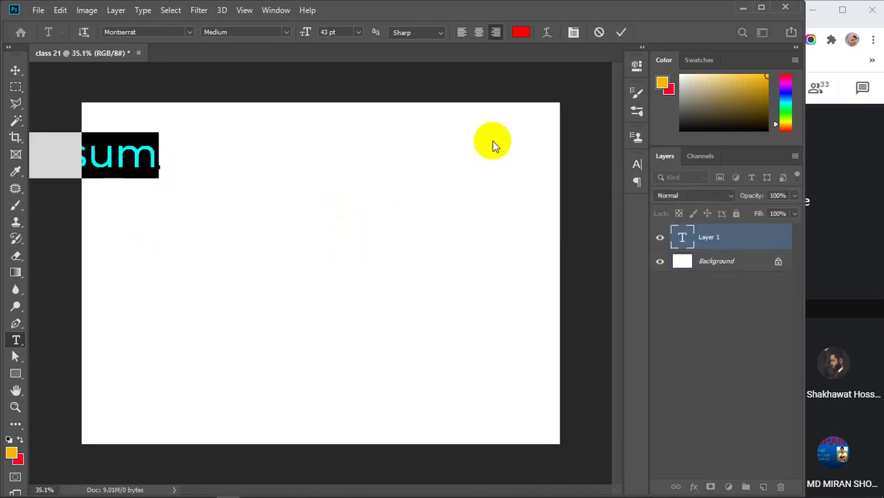
click(461, 34)
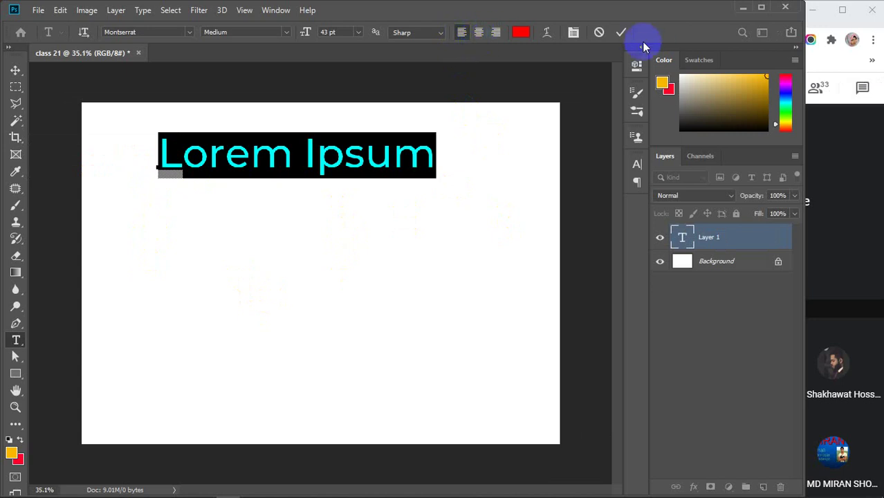
click(572, 35)
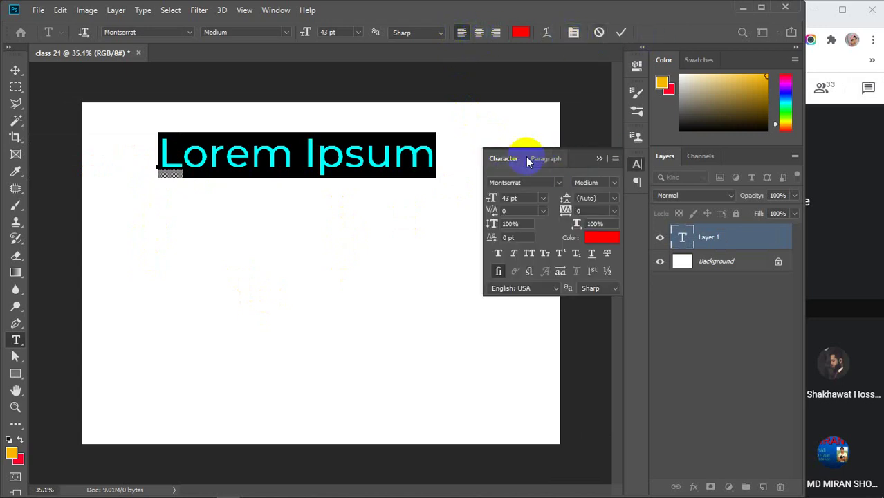
Try left, center, right and justify alignment, then commit the Lorem Ipsum heading.
click(546, 162)
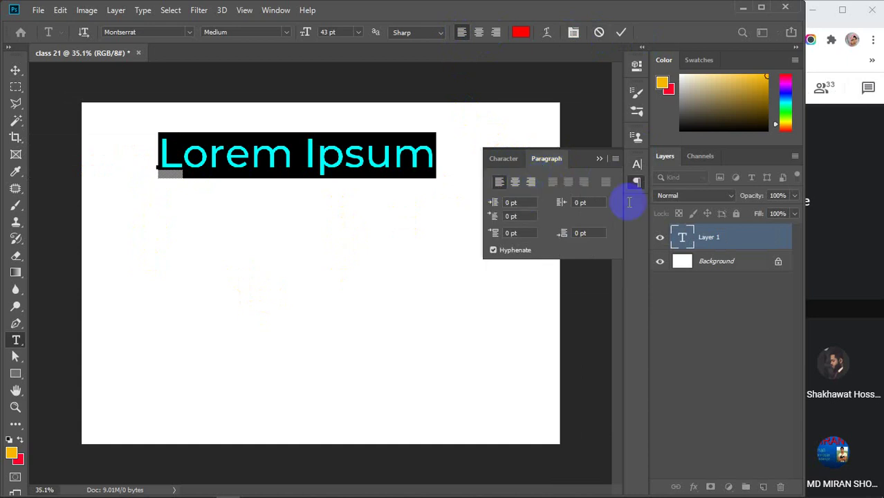
click(499, 182)
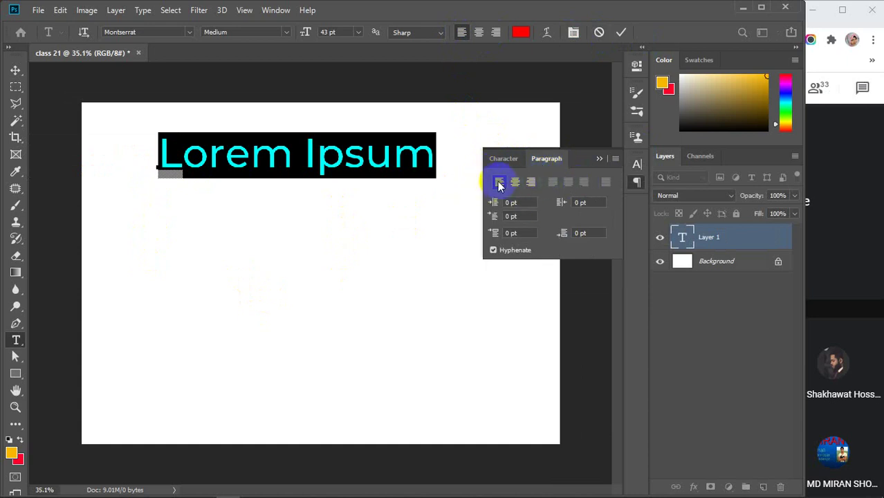
click(515, 183)
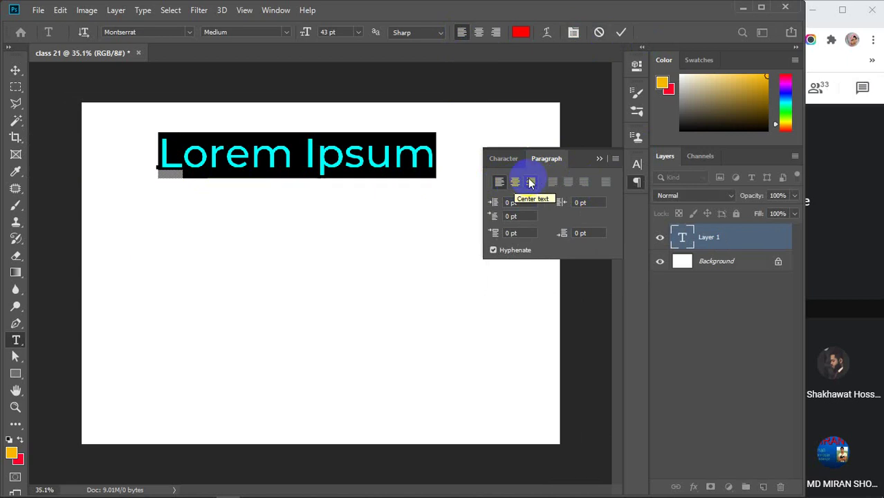
click(533, 183)
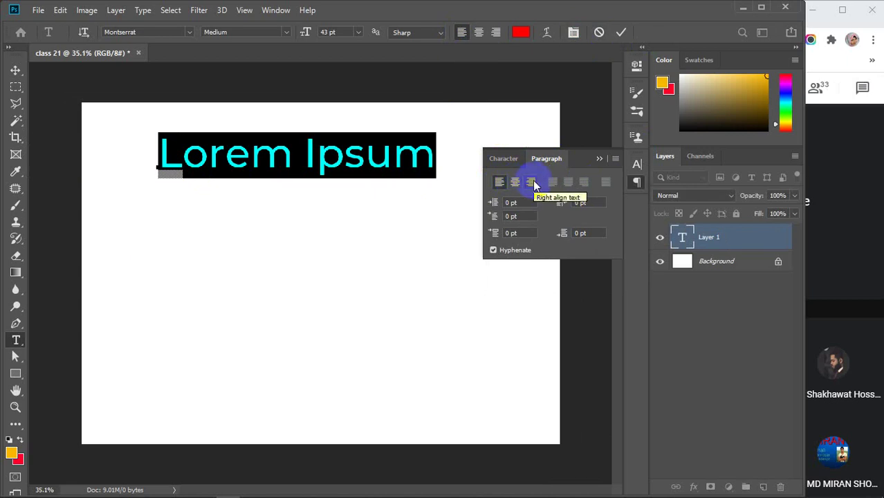
click(554, 184)
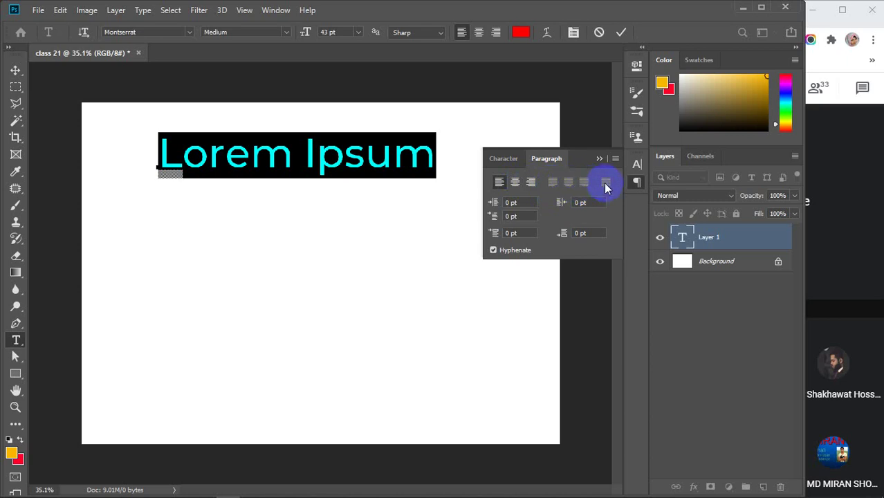
click(601, 159)
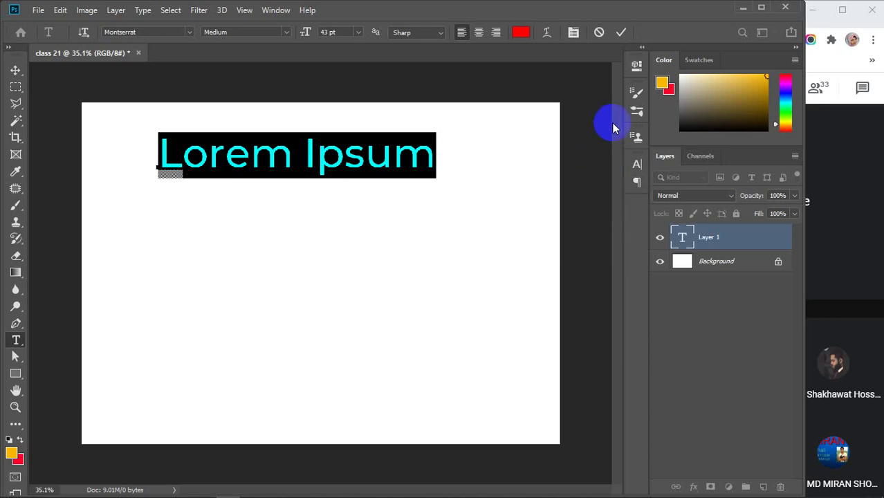
click(622, 32)
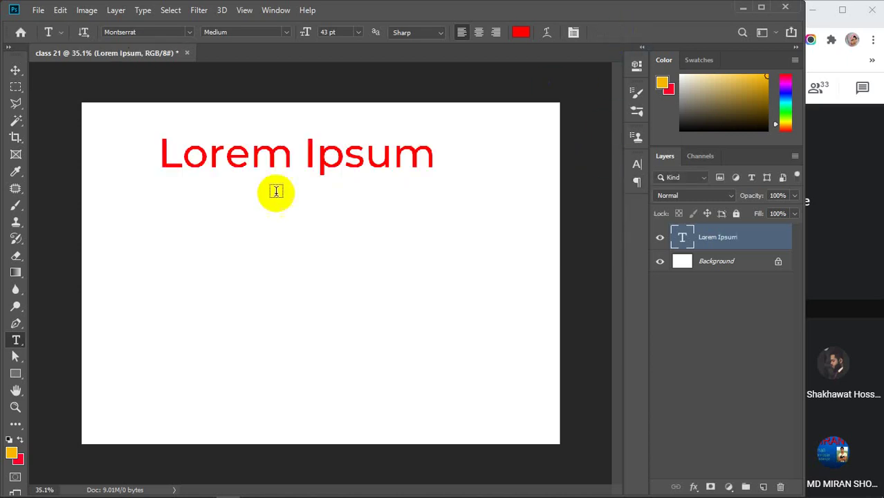
click(15, 71)
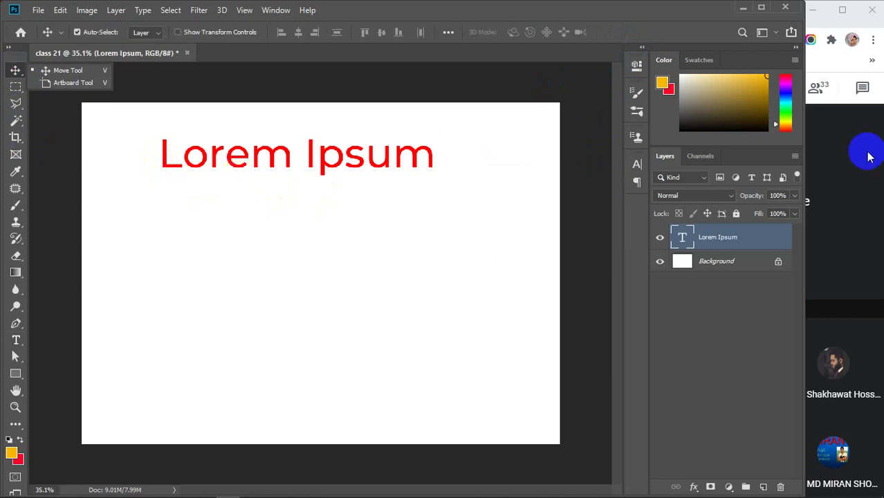
Delete the Lorem Ipsum layer and pick the Horizontal Type Tool before switching to Chrome.
click(748, 237)
key(Delete)
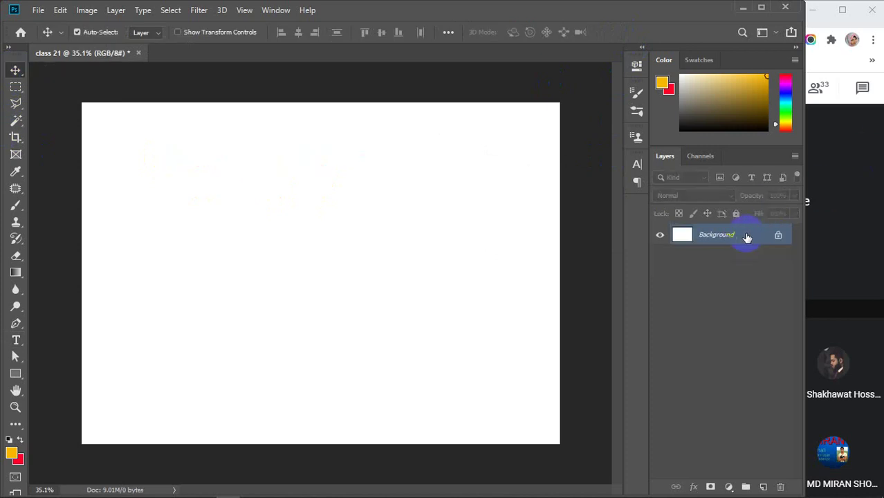
click(16, 342)
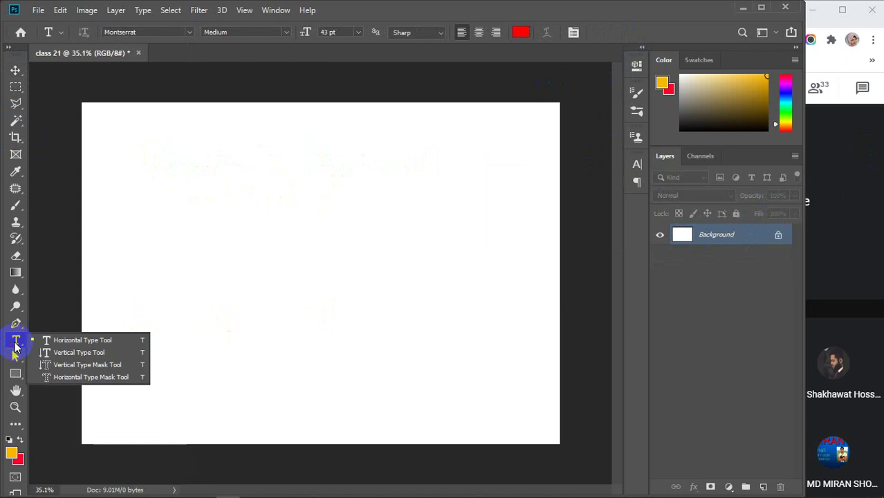
click(58, 342)
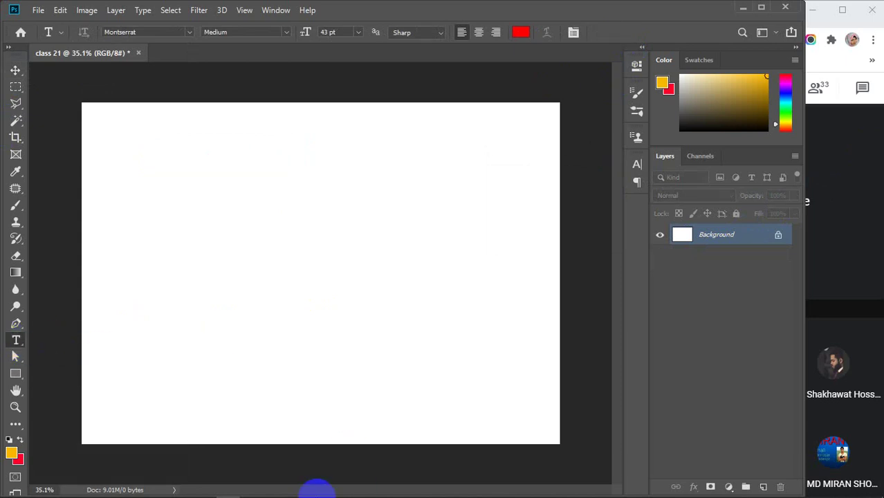
mouse_move(287, 488)
mouse_move(346, 489)
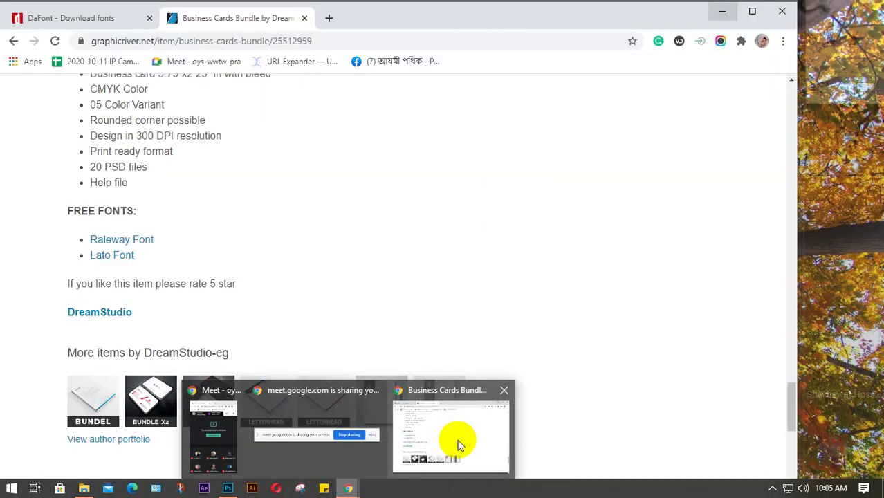
Search Google for 'lorem ipsum' from the business cards page's address bar.
click(460, 440)
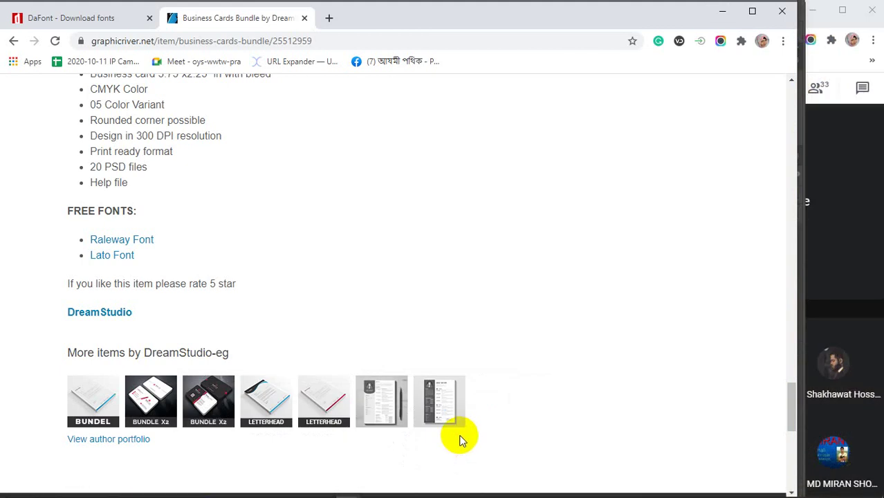
scroll(397, 225, up, 15)
scroll(398, 225, up, 10)
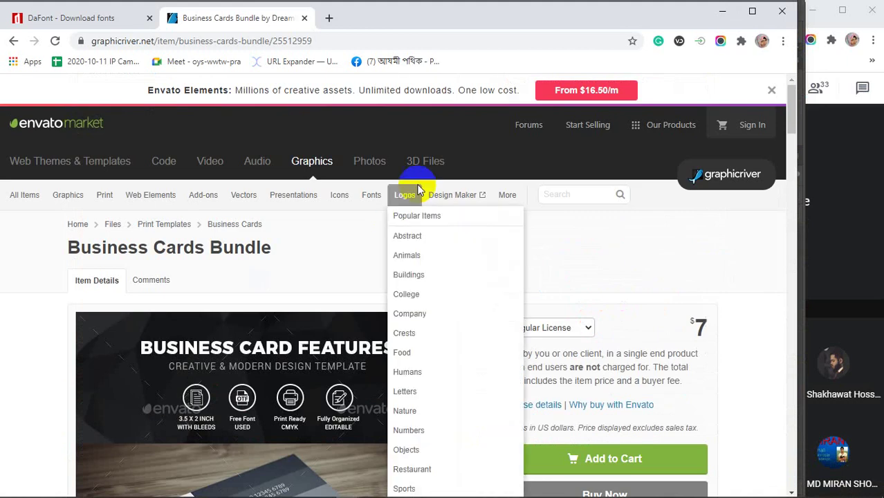
click(325, 39)
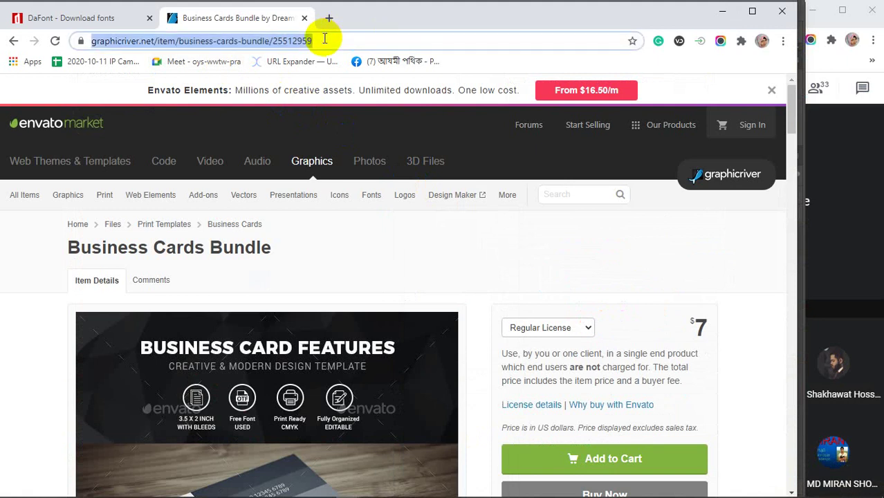
text(lore)
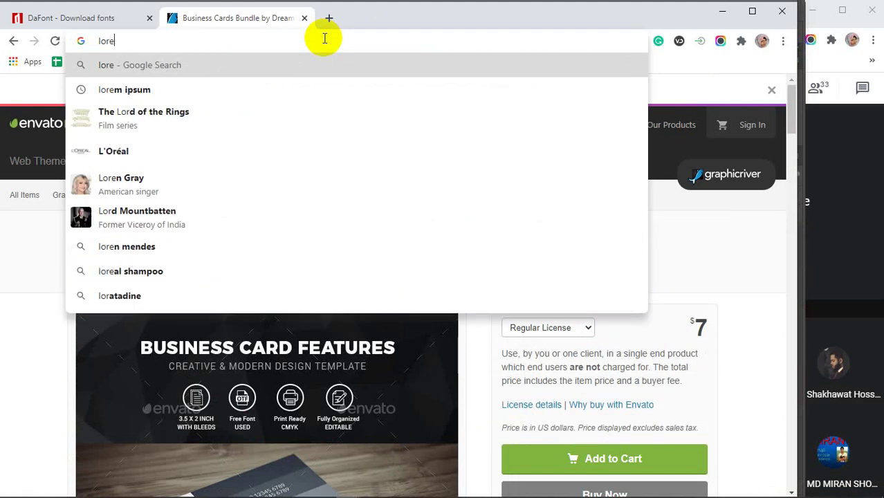
text(m ipsum)
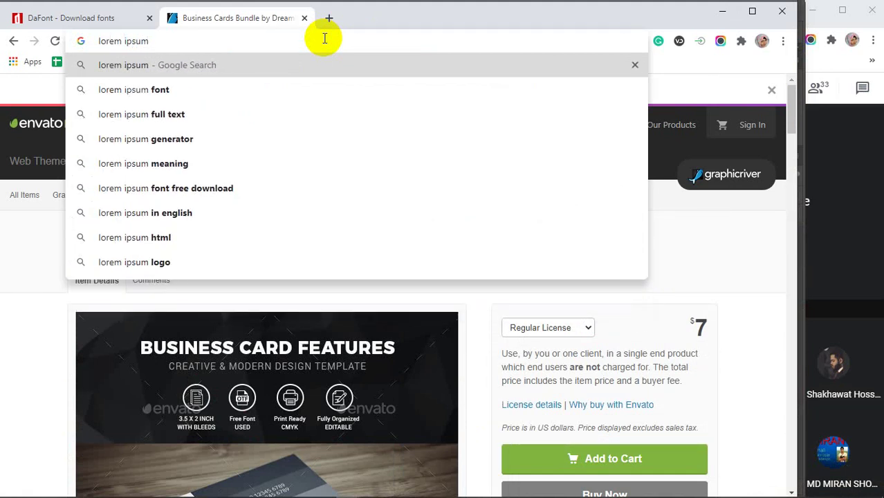
key(Return)
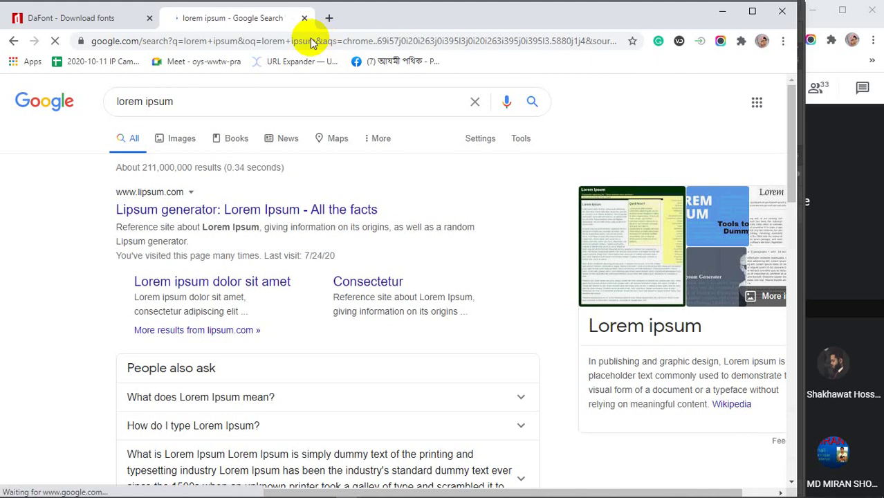
Open the lipsum.com 'Lorem Ipsum – All the facts' result, look over it, and start a new tab.
click(206, 211)
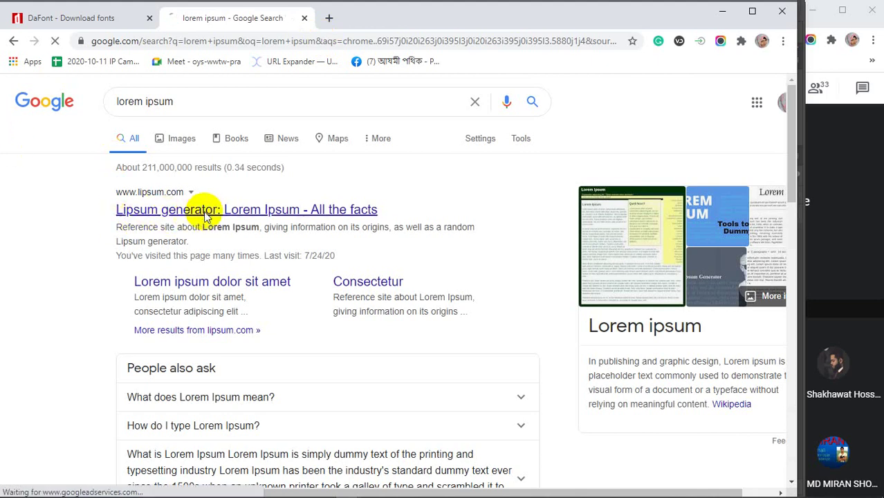
scroll(223, 295, down, 2)
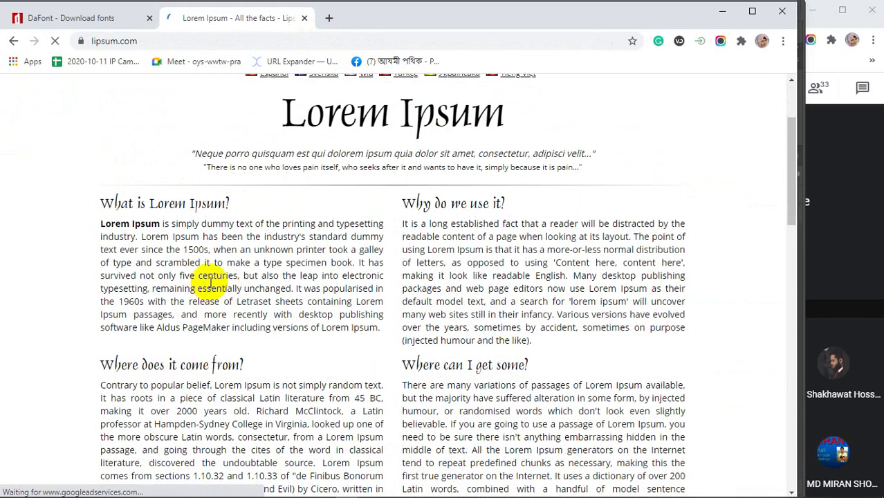
scroll(211, 283, up, 2)
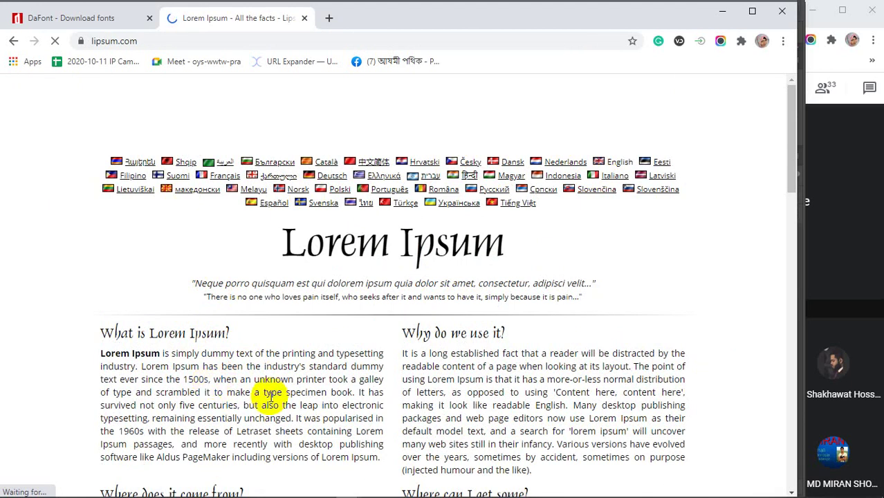
scroll(276, 398, down, 2)
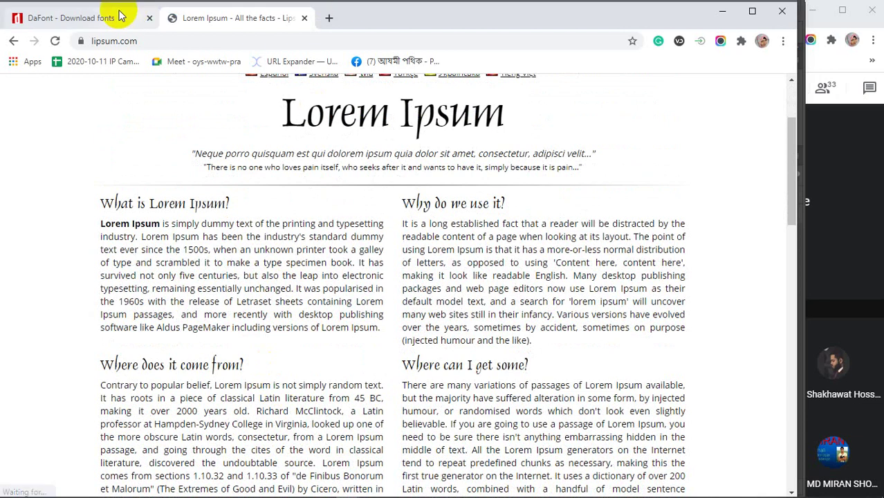
click(329, 19)
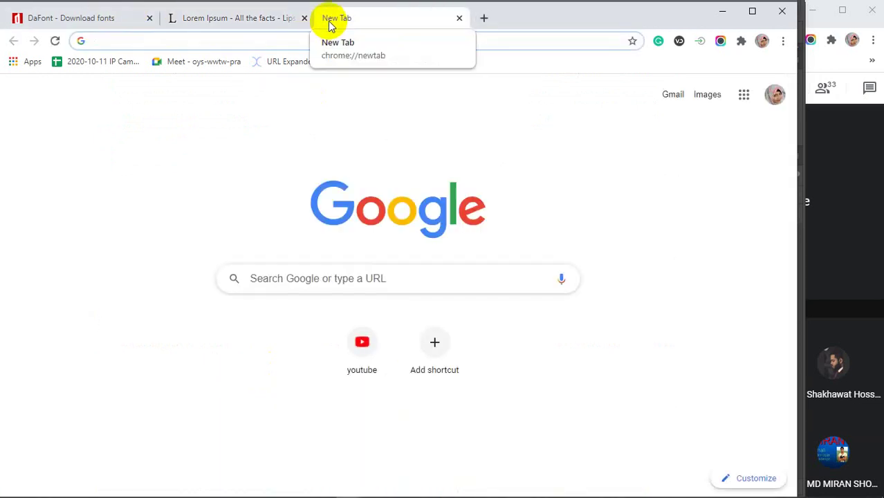
Search Google Images for 'flyer design' and preview the shutterstock and graphicmama flyers.
text(flyer)
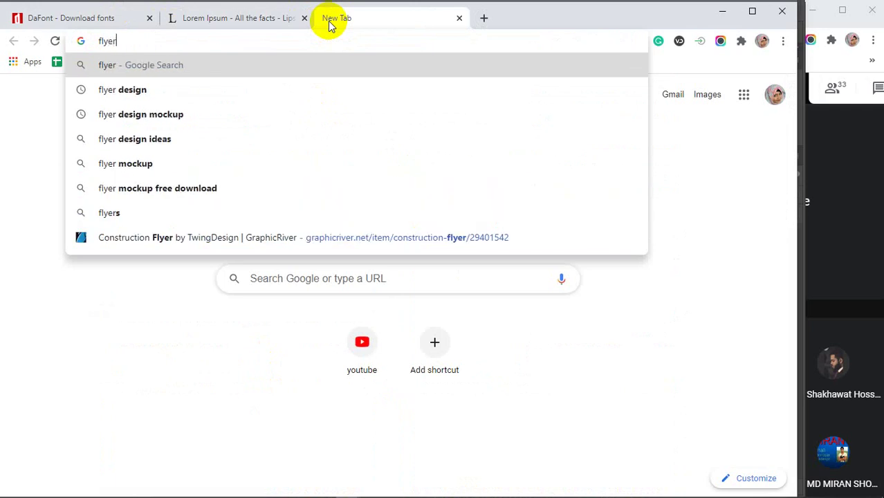
key(Down)
key(Return)
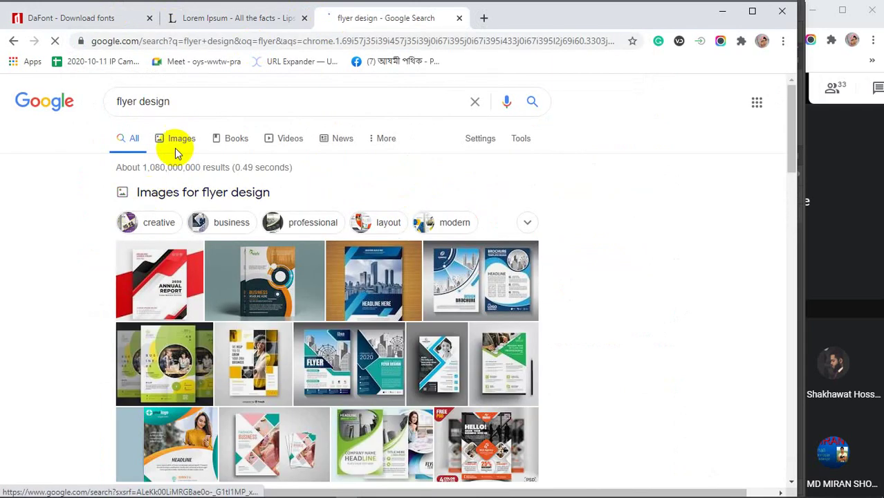
click(178, 139)
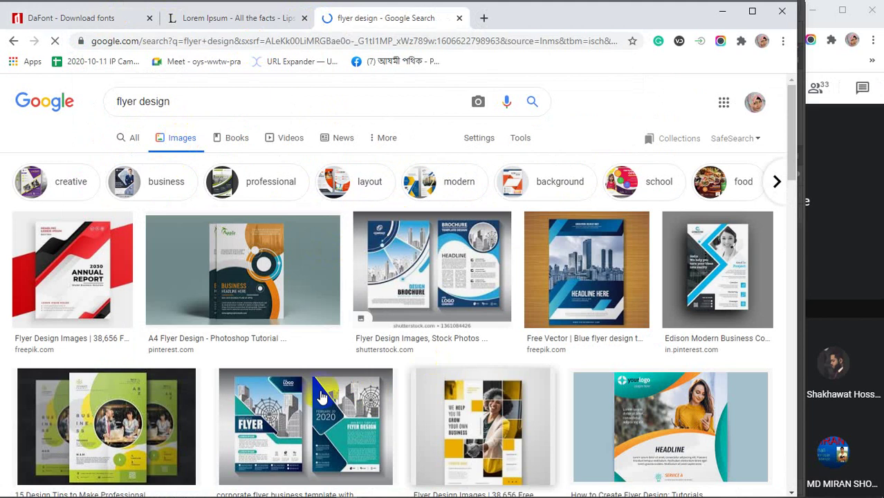
click(461, 277)
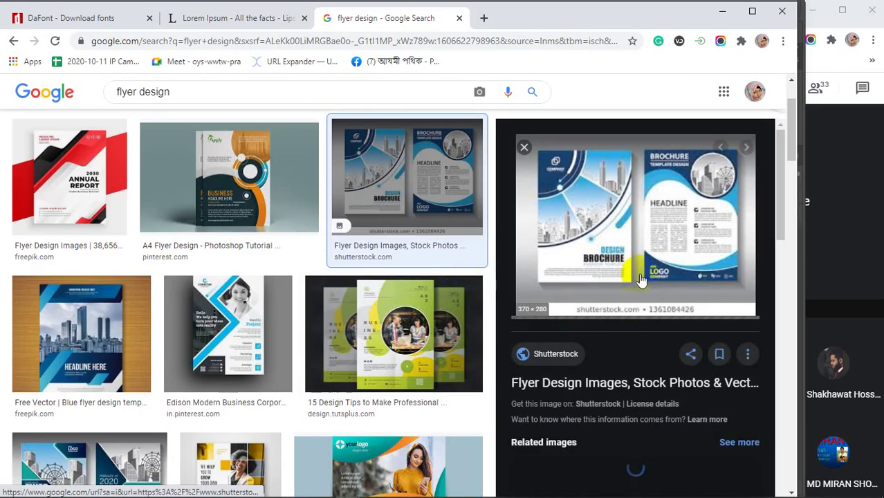
scroll(351, 316, down, 1)
scroll(350, 317, down, 2)
scroll(350, 317, down, 1)
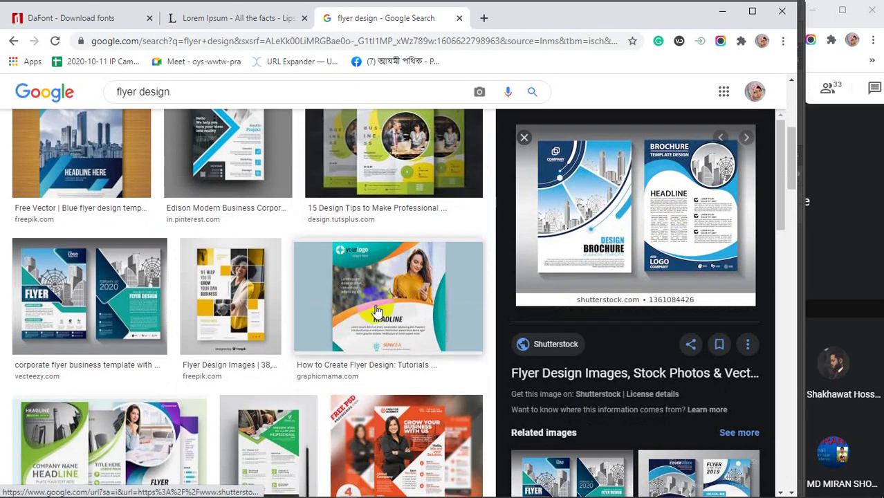
click(374, 311)
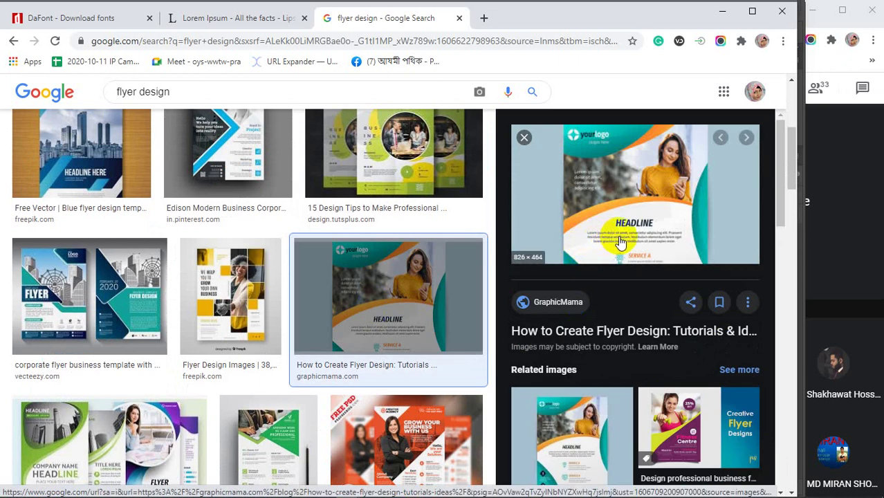
scroll(574, 284, down, 2)
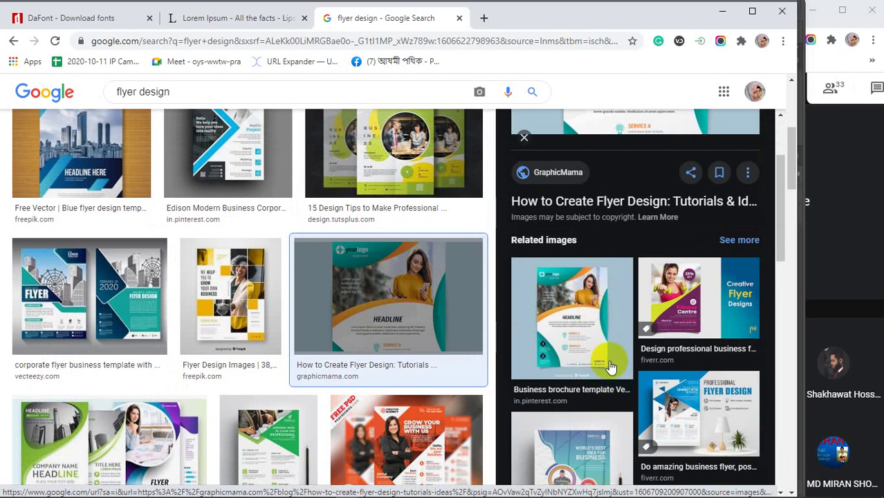
scroll(346, 339, down, 4)
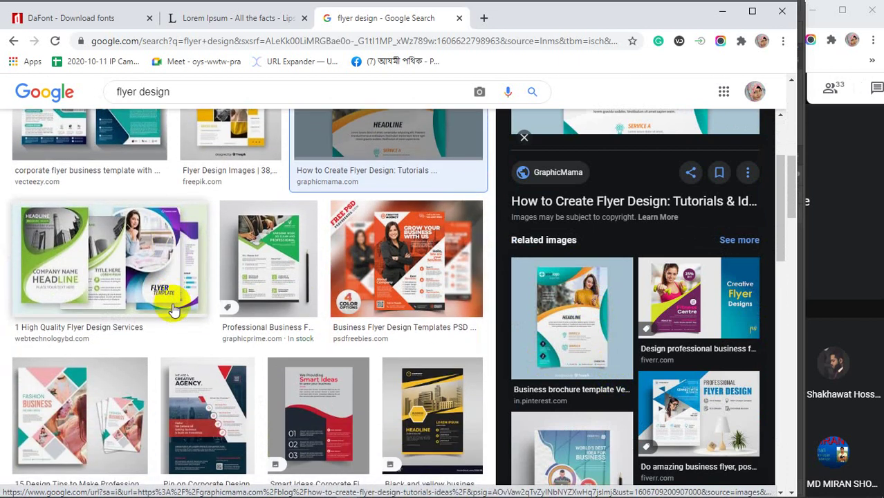
scroll(174, 310, down, 5)
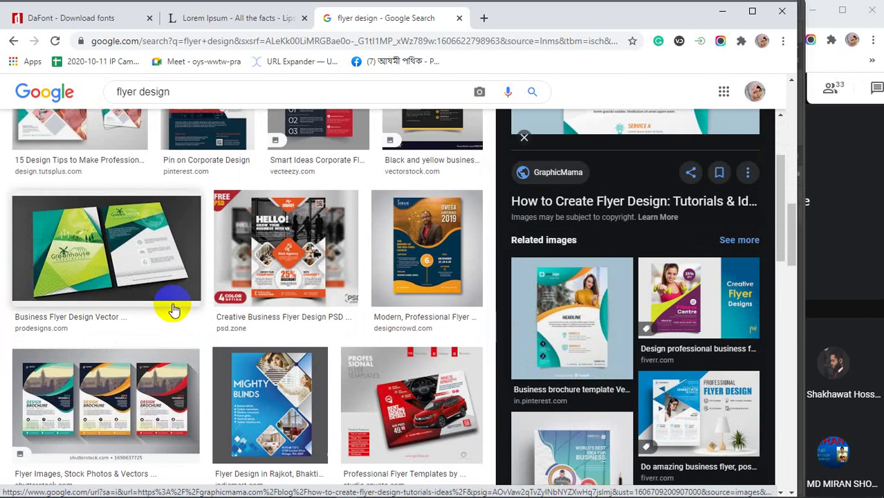
scroll(173, 309, down, 4)
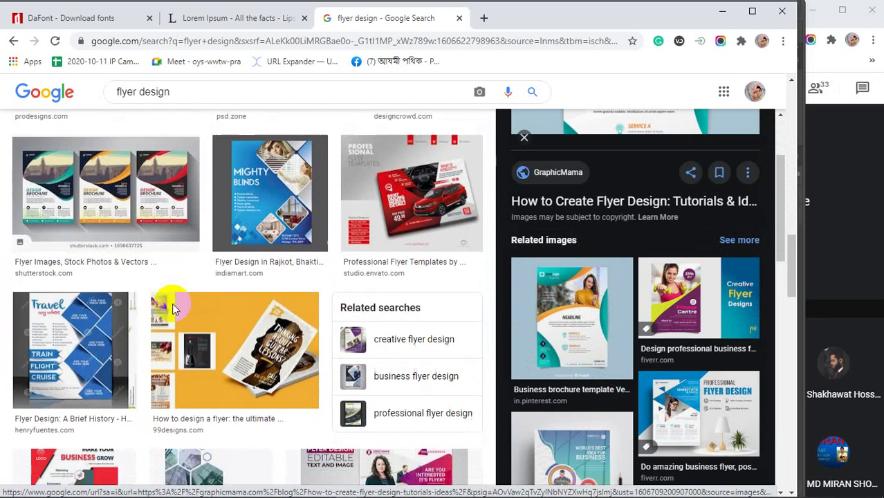
scroll(174, 309, down, 3)
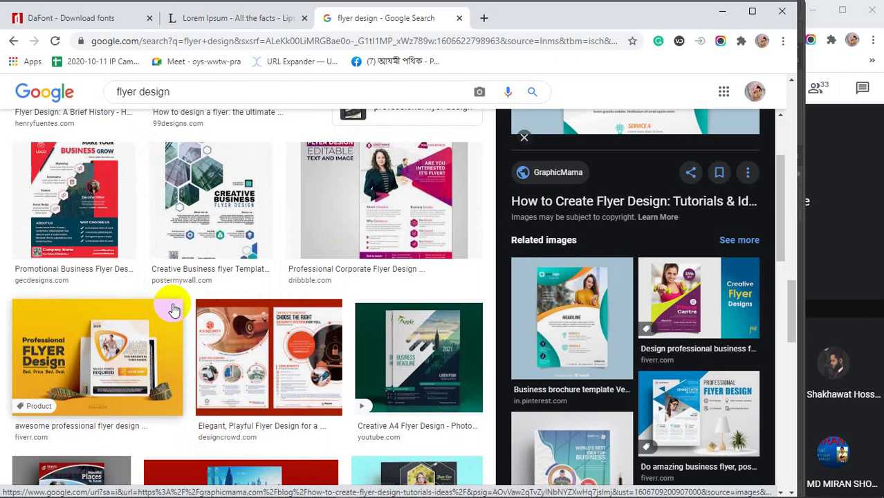
scroll(174, 310, down, 2)
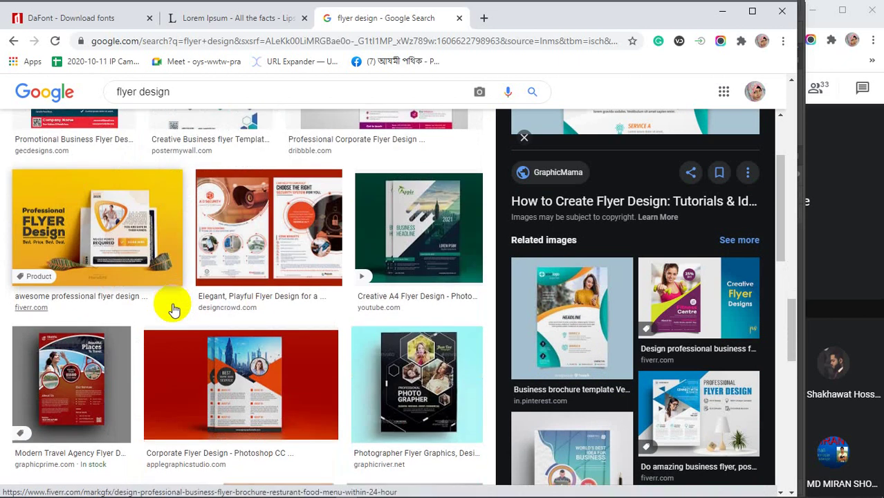
Preview the professional, travel agency, Business Flyer and Bliss SPA flyer designs.
click(126, 236)
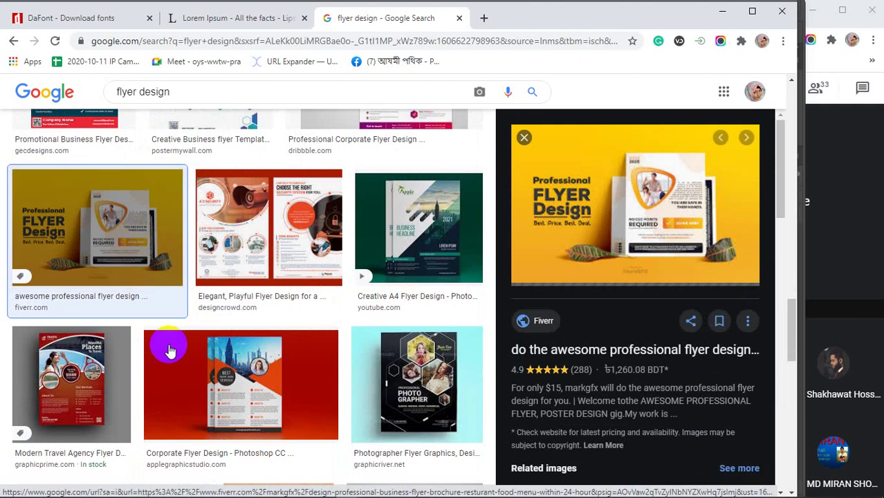
click(90, 389)
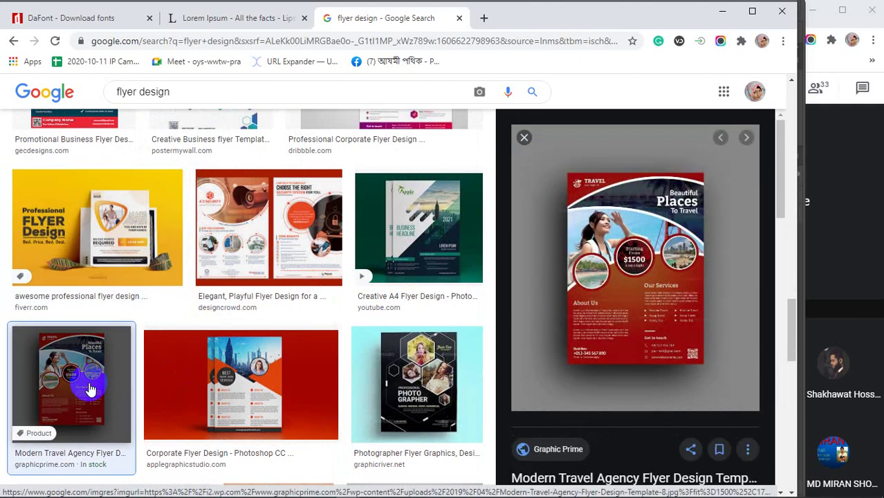
scroll(405, 418, down, 3)
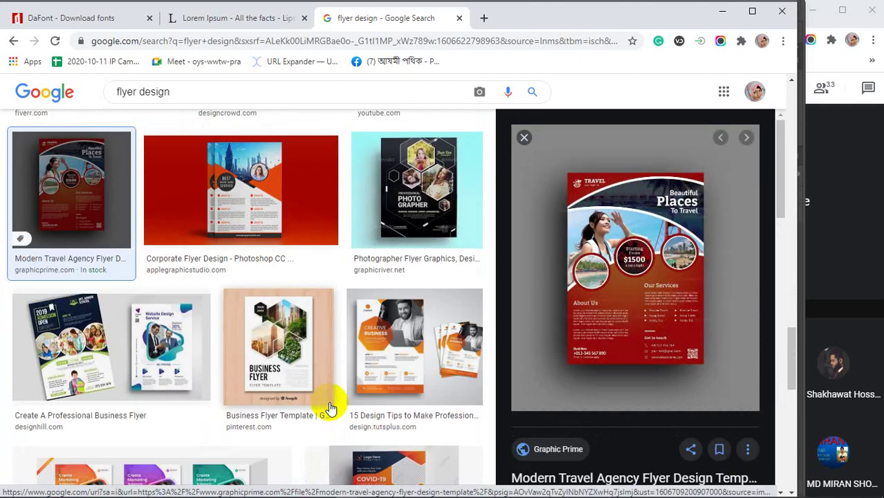
click(278, 346)
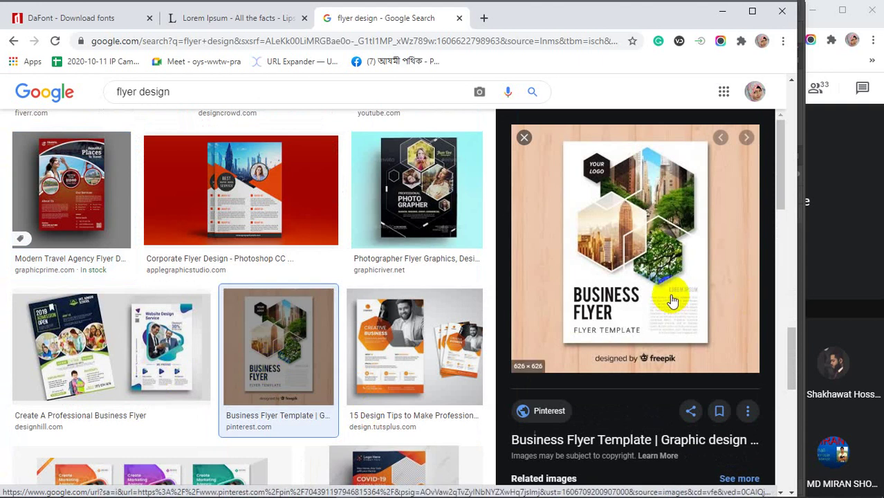
scroll(696, 301, down, 3)
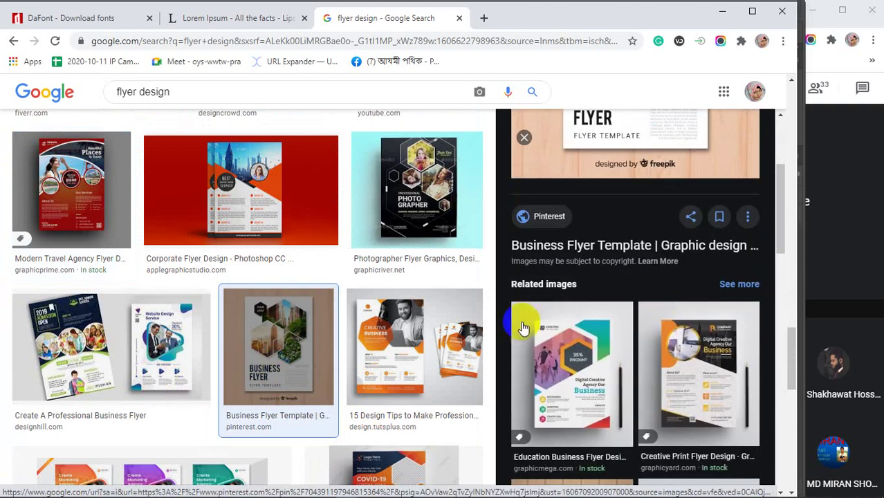
scroll(260, 337, down, 3)
scroll(260, 337, down, 4)
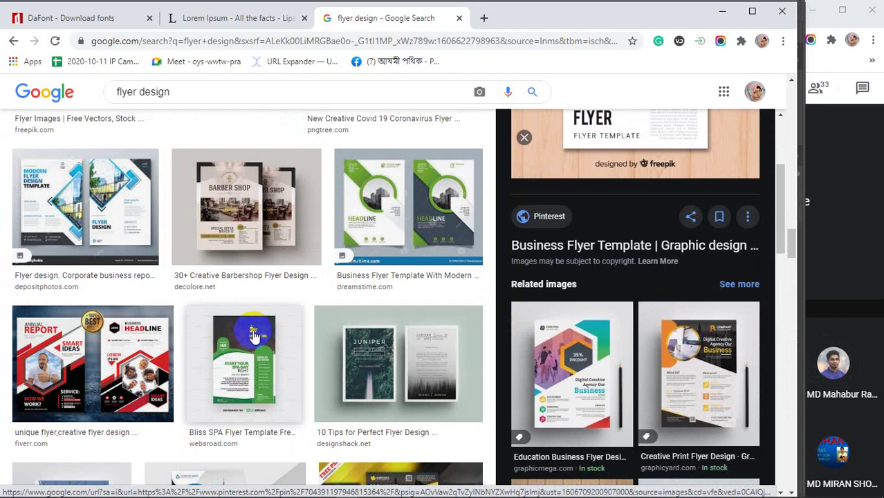
click(255, 336)
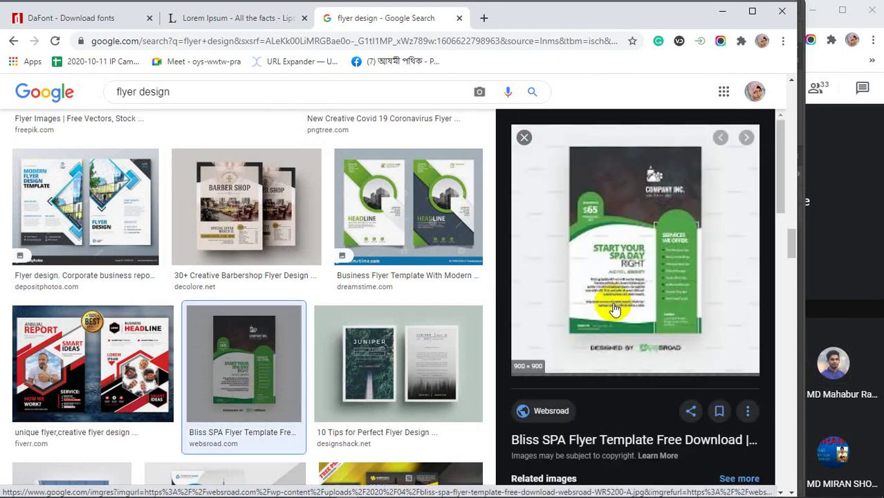
scroll(262, 275, down, 4)
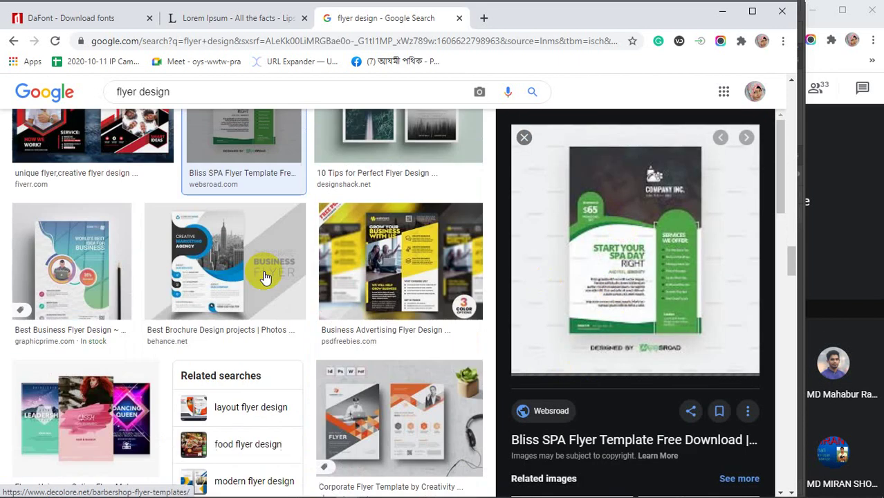
scroll(264, 276, down, 2)
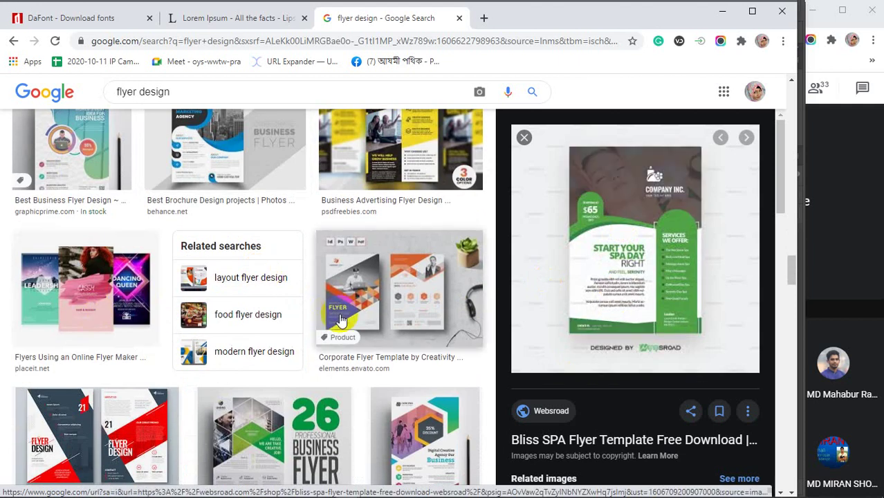
scroll(360, 318, down, 2)
scroll(208, 316, down, 1)
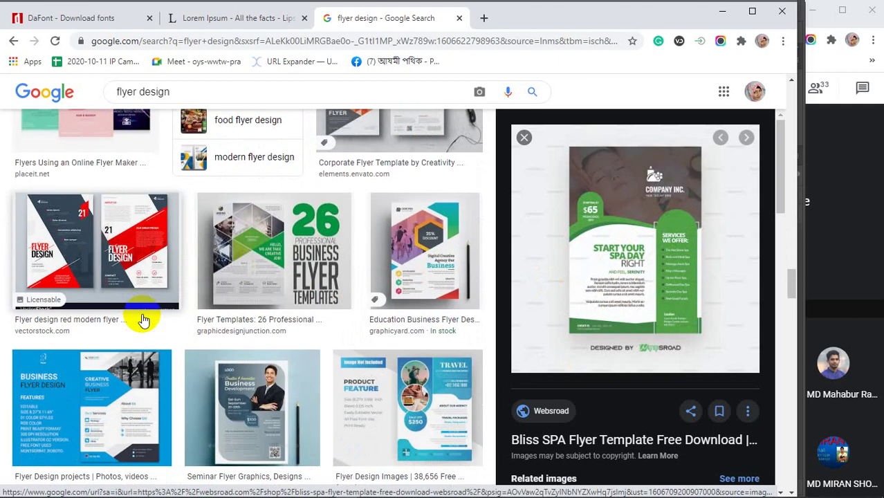
scroll(287, 270, down, 1)
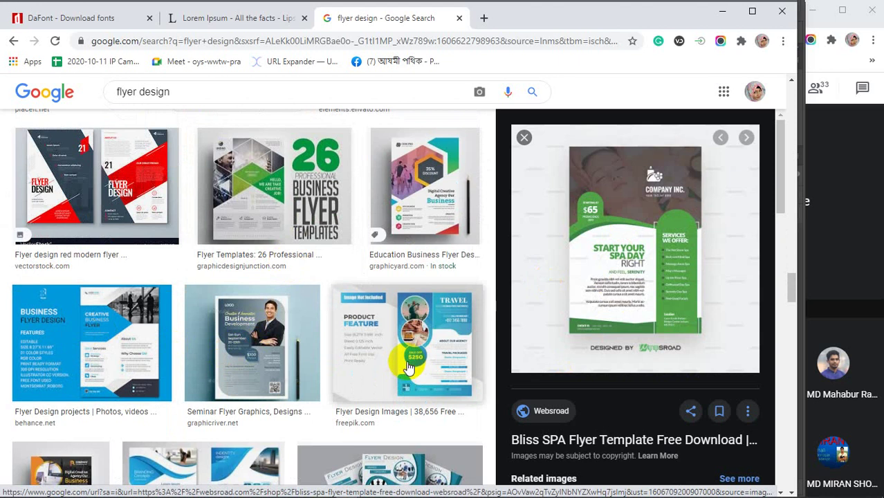
scroll(408, 367, down, 2)
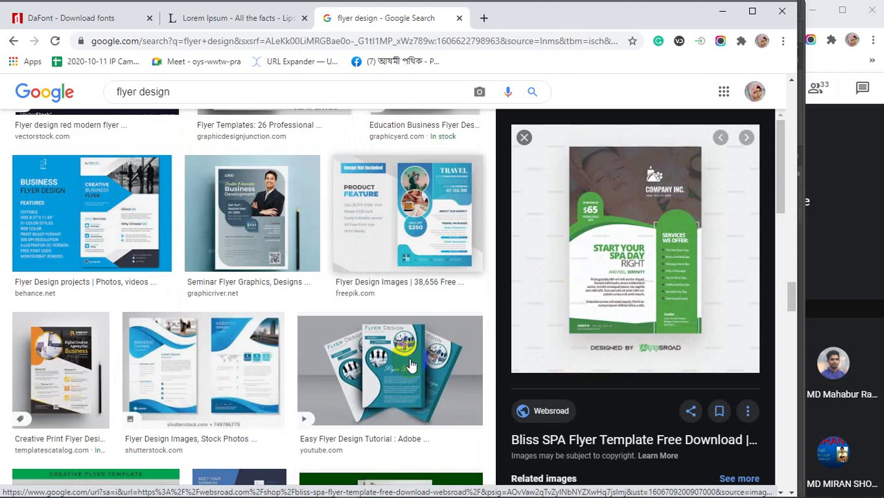
Close the image search, copy the first Lorem Ipsum paragraph, and return to Photoshop.
click(459, 18)
drag(101, 223, 360, 263)
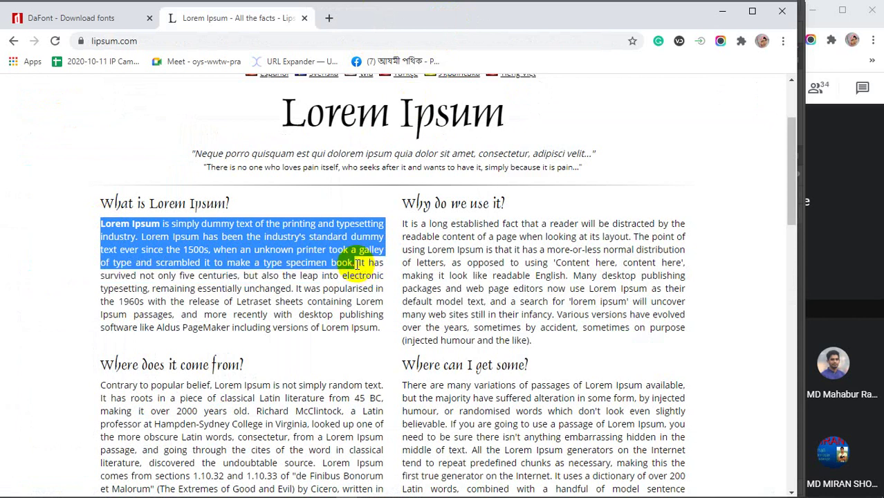
click(722, 11)
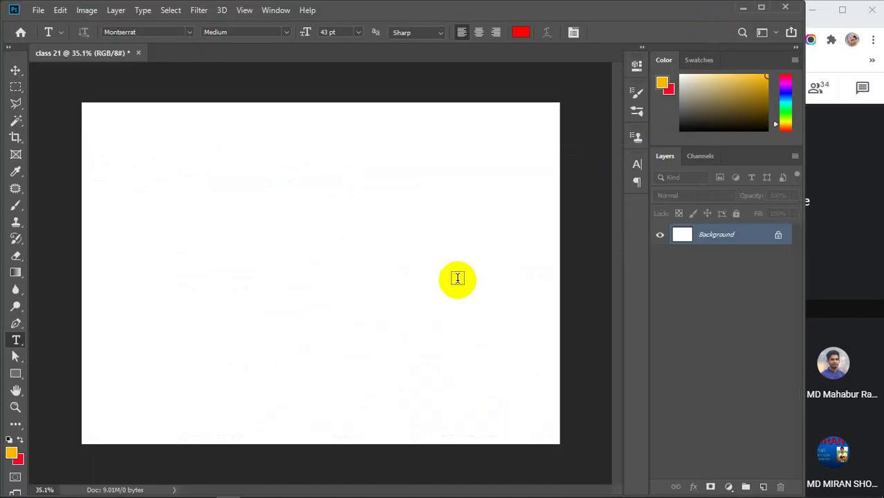
Paste the copied Lorem Ipsum paragraph as a new text layer and set it to 14 pt.
click(137, 189)
key(ctrl+v)
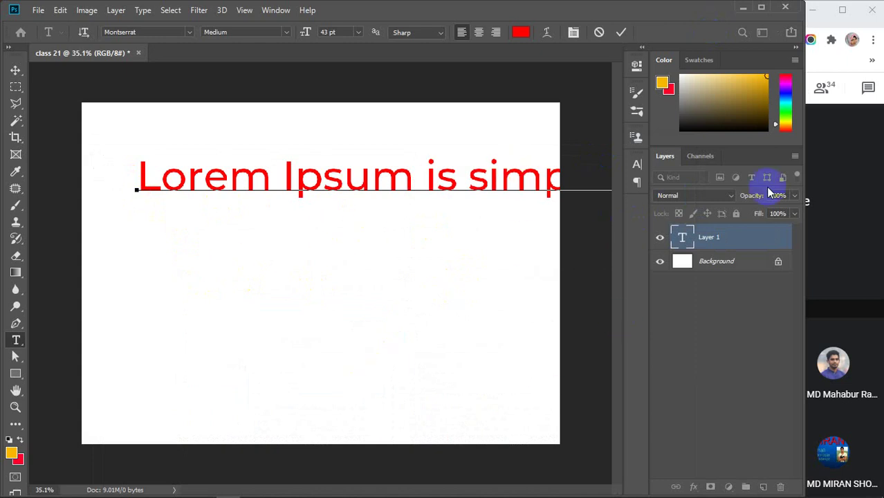
triple_click(189, 180)
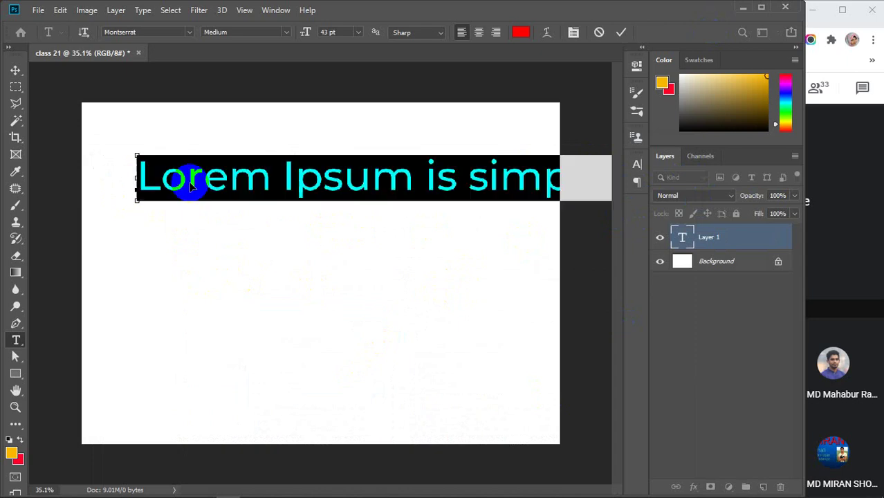
click(348, 35)
scroll(348, 35, down, 13)
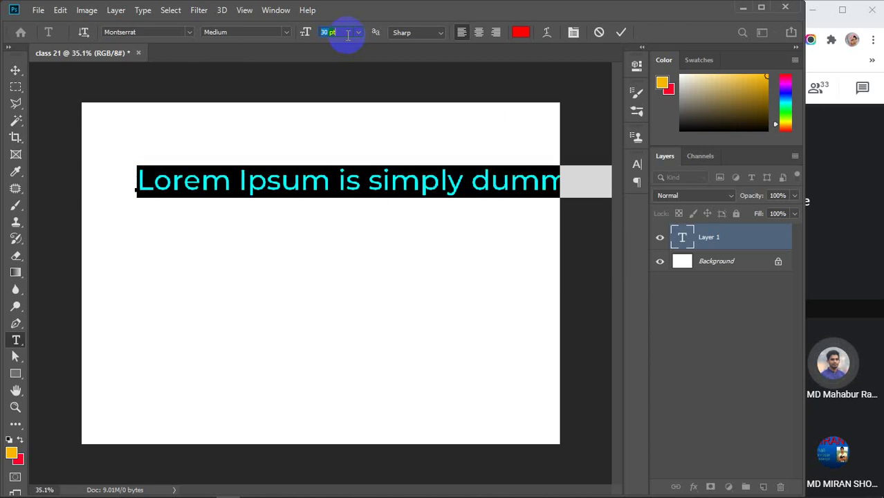
scroll(348, 35, down, 10)
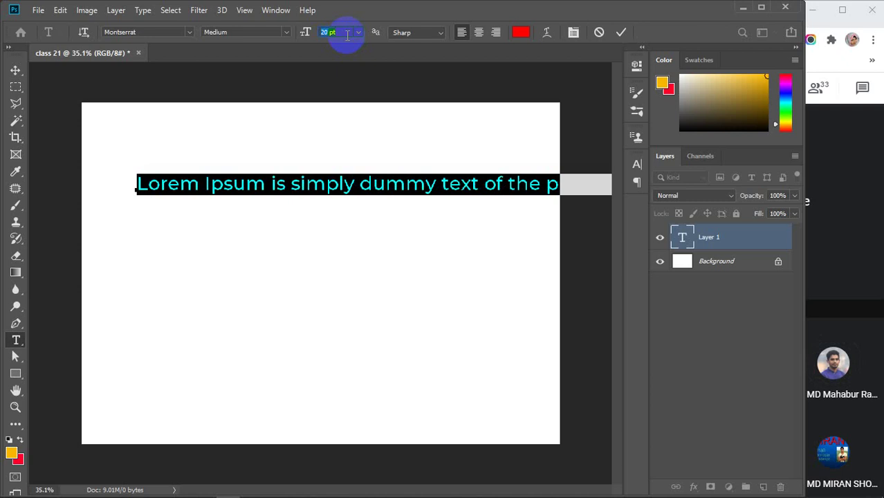
scroll(348, 35, down, 6)
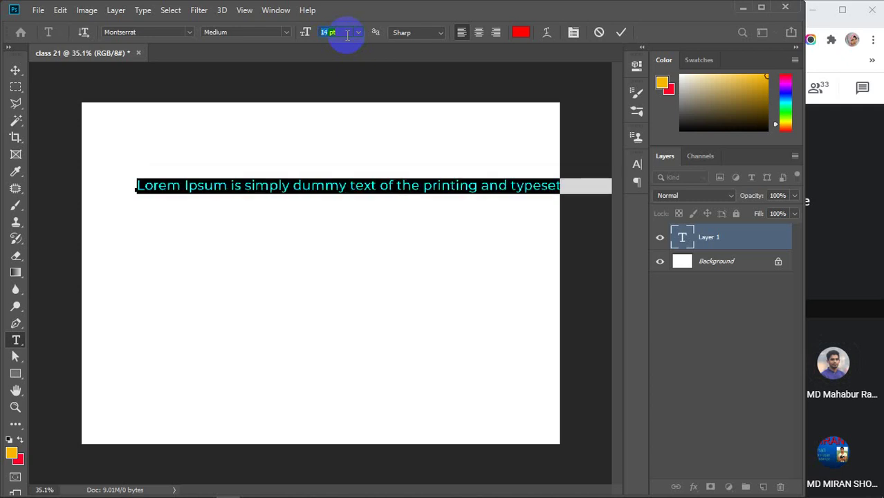
Break the paragraph into five lines, commit it, and move it up near the canvas top.
click(481, 184)
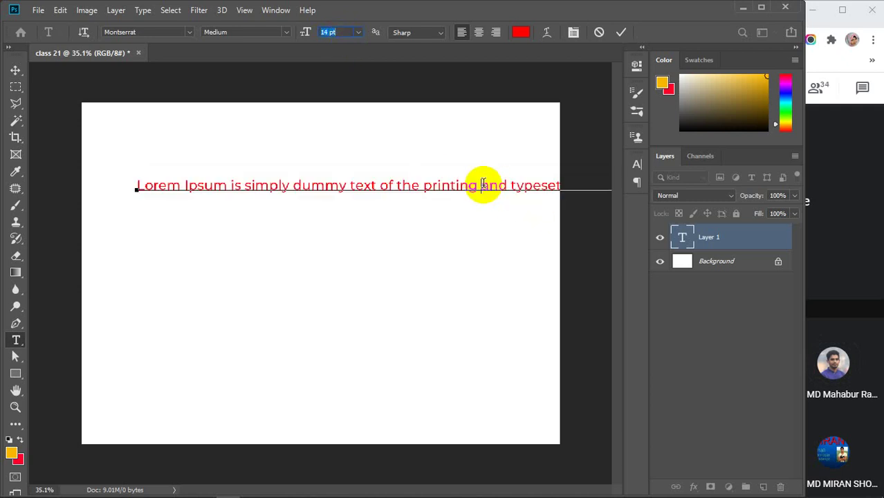
key(Return)
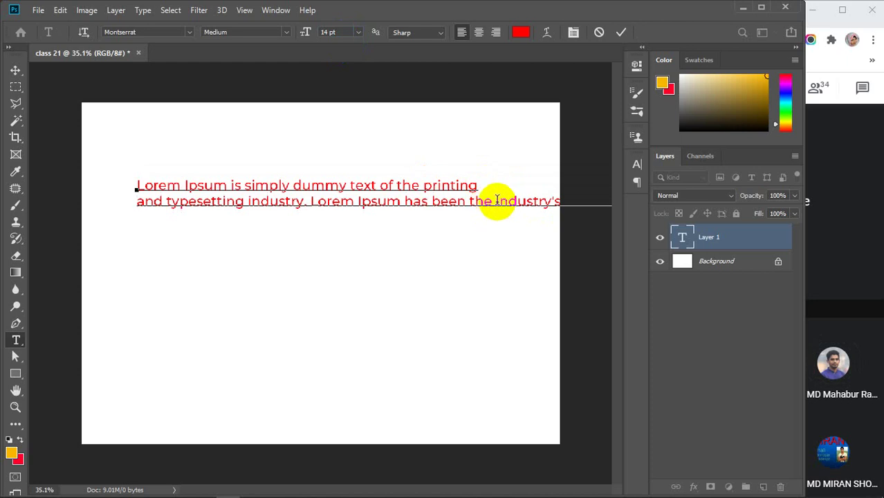
click(496, 200)
key(Return)
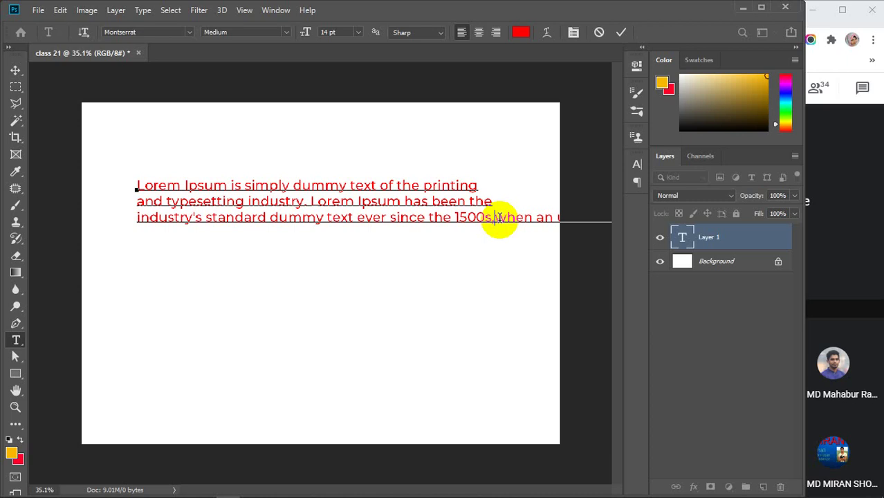
key(Return)
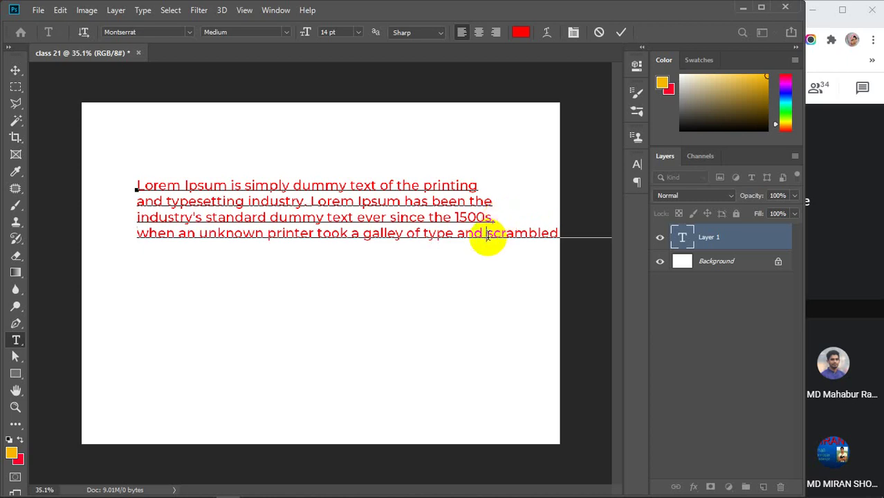
click(486, 234)
key(Return)
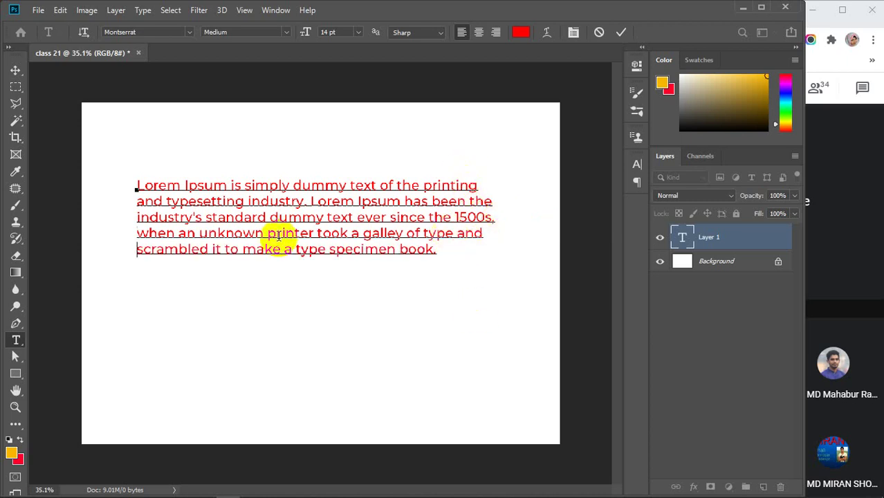
click(16, 70)
drag(291, 229, 302, 171)
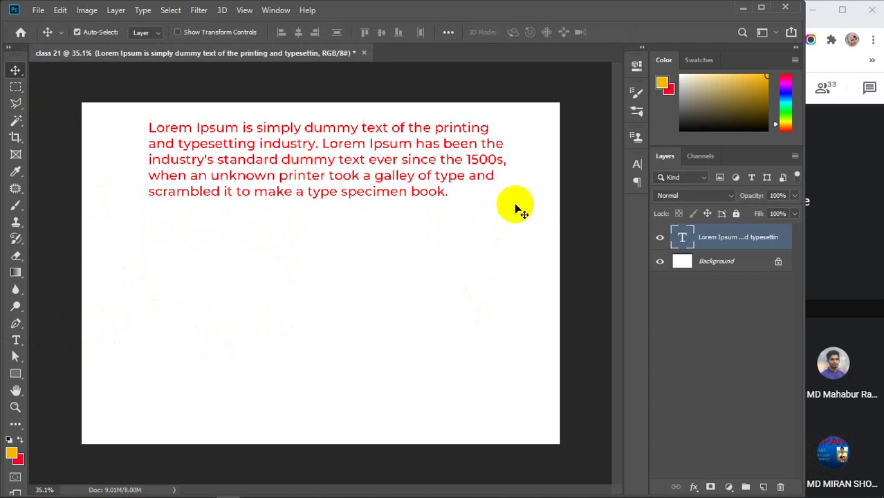
click(650, 248)
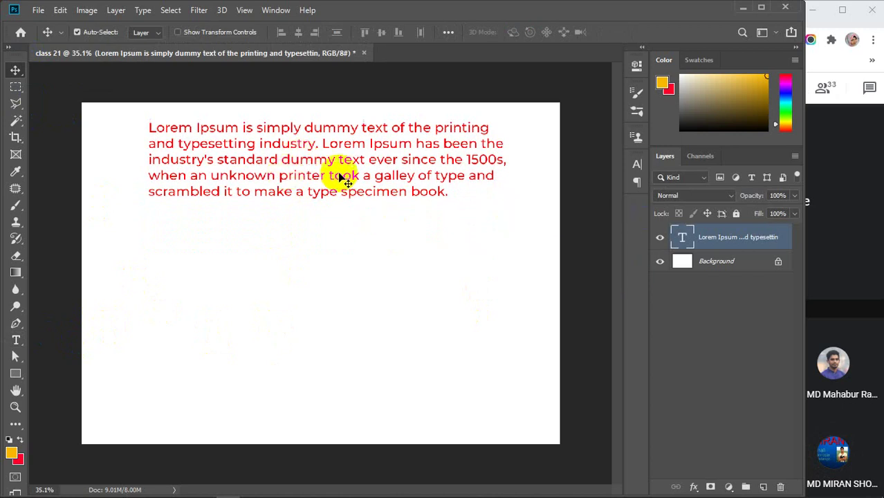
key(t)
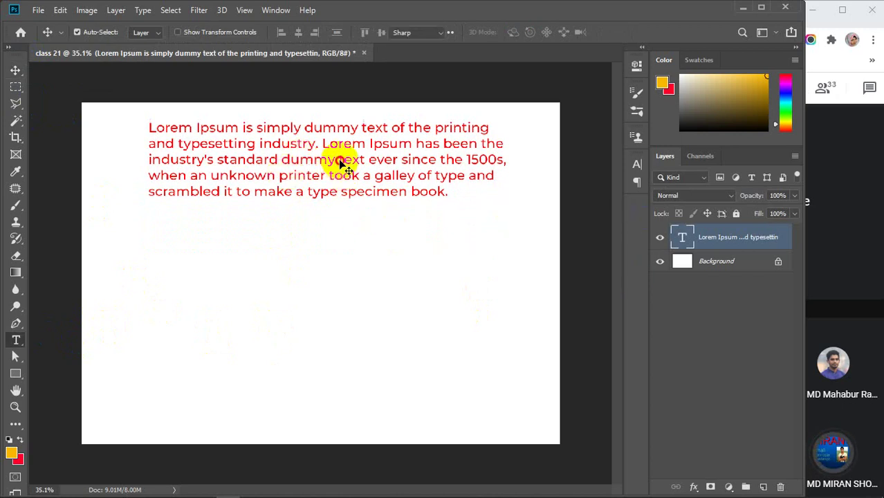
click(339, 162)
key(ctrl+a)
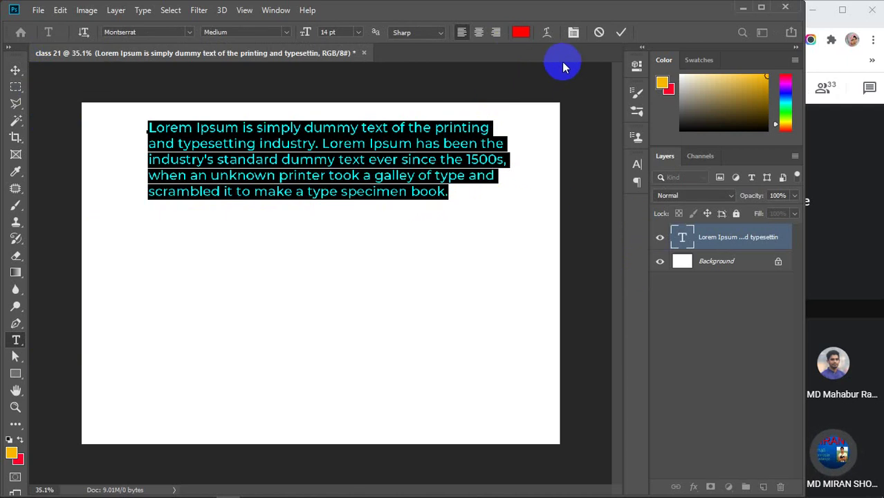
click(573, 32)
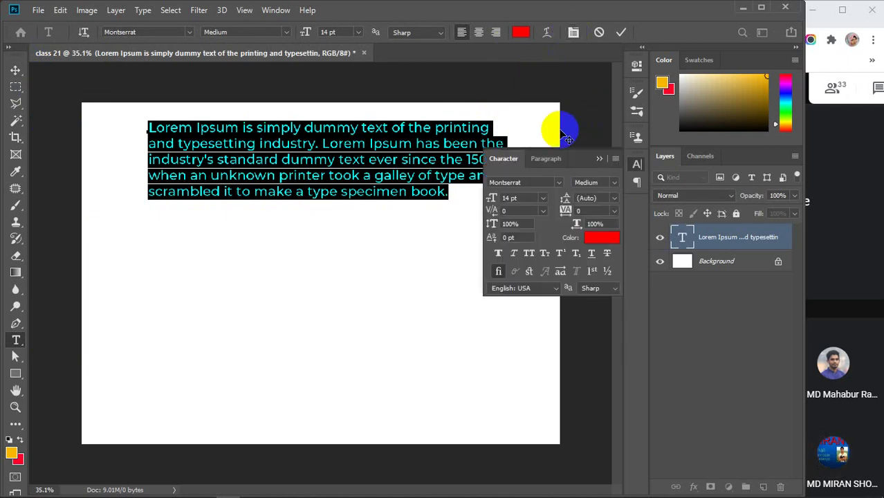
click(546, 159)
click(554, 182)
click(597, 160)
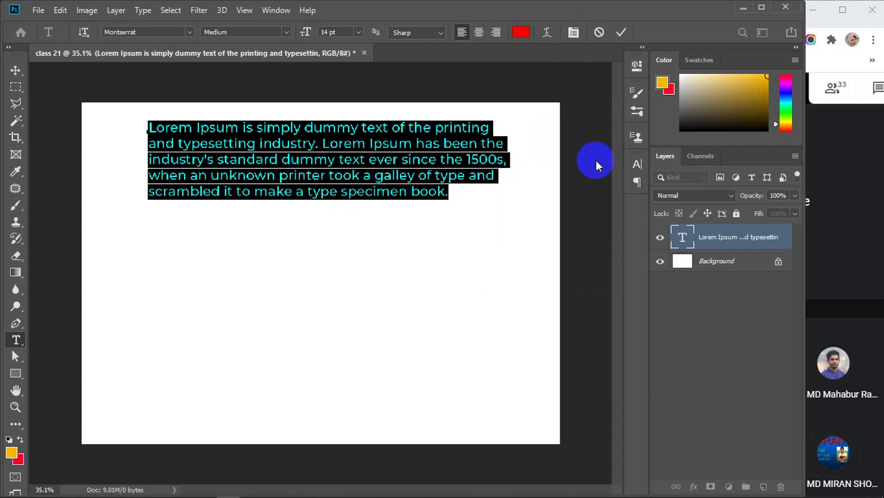
click(620, 32)
key(v)
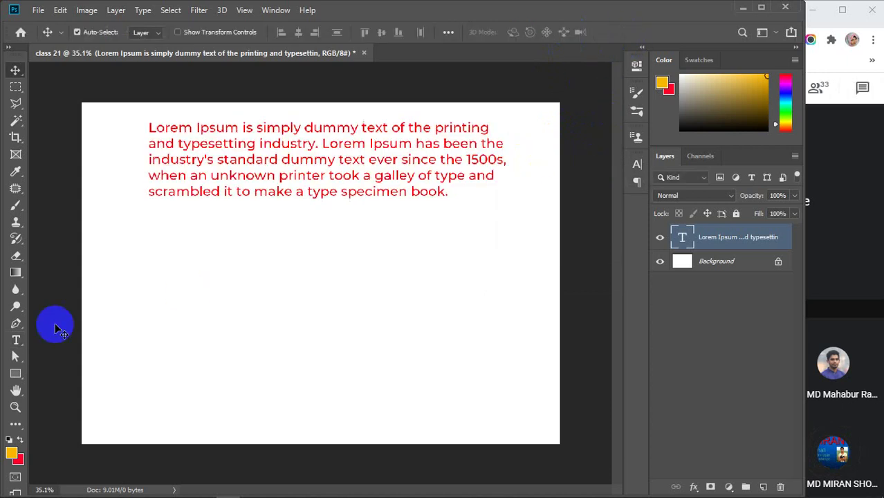
click(16, 340)
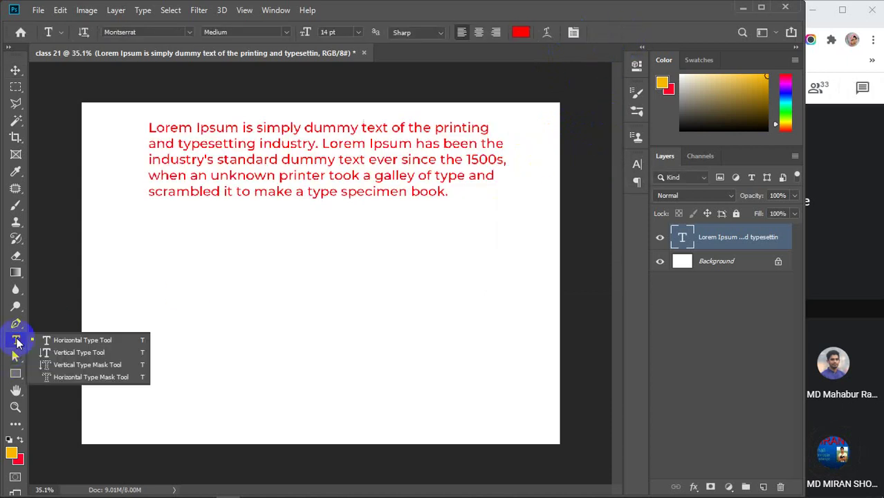
click(89, 340)
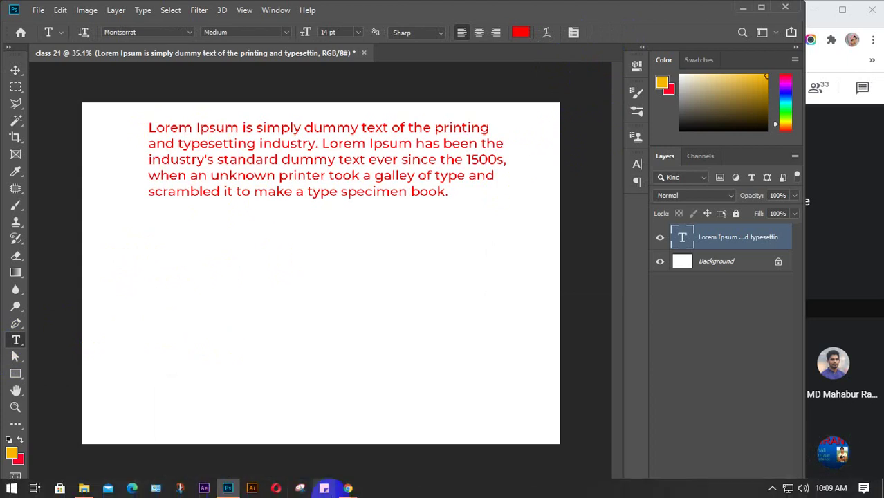
Bring the Chrome window forward and step back and forward through history to lipsum.com.
mouse_move(347, 488)
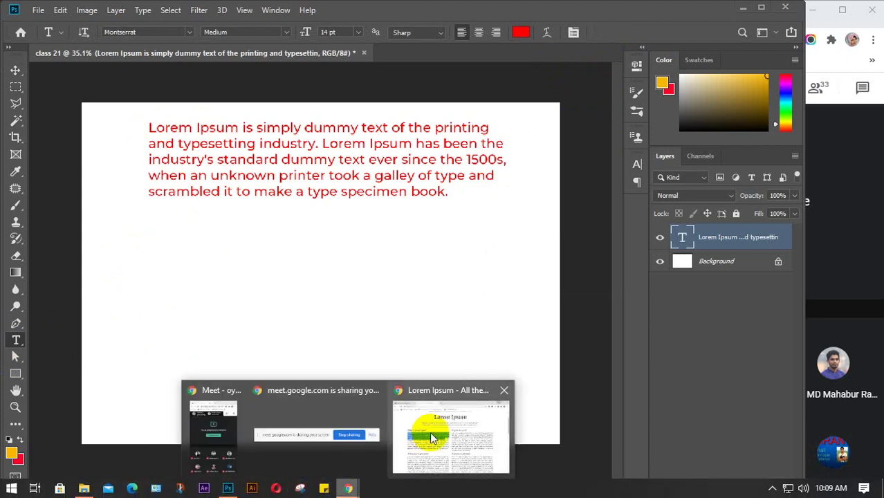
click(475, 409)
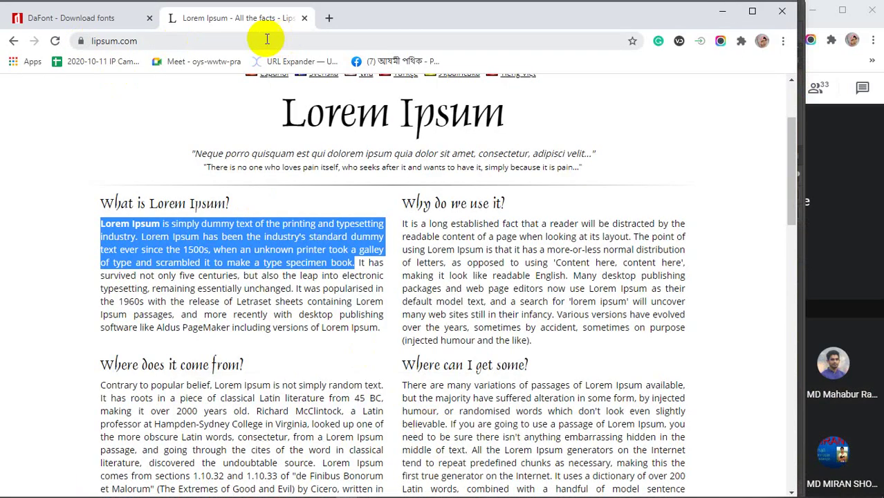
click(14, 41)
click(14, 41)
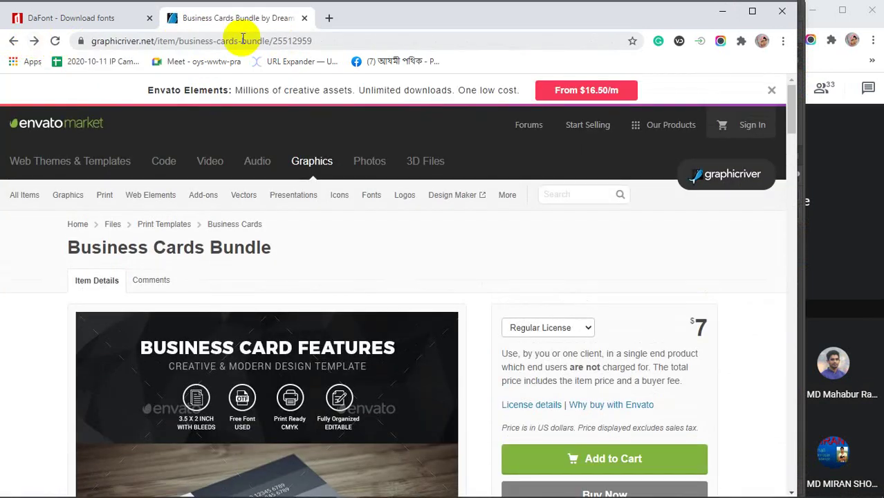
click(32, 39)
click(32, 39)
In a new tab, browse Google Images results for 'flyer design', then minimize Chrome.
click(330, 18)
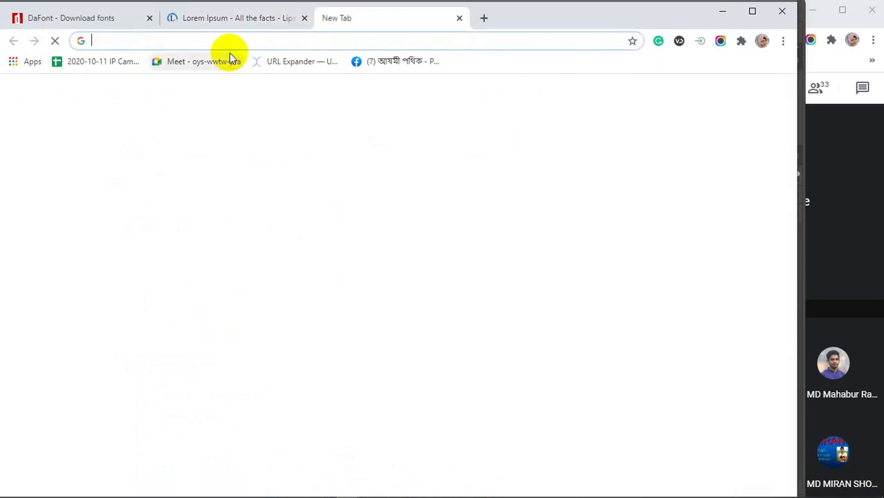
text(fl)
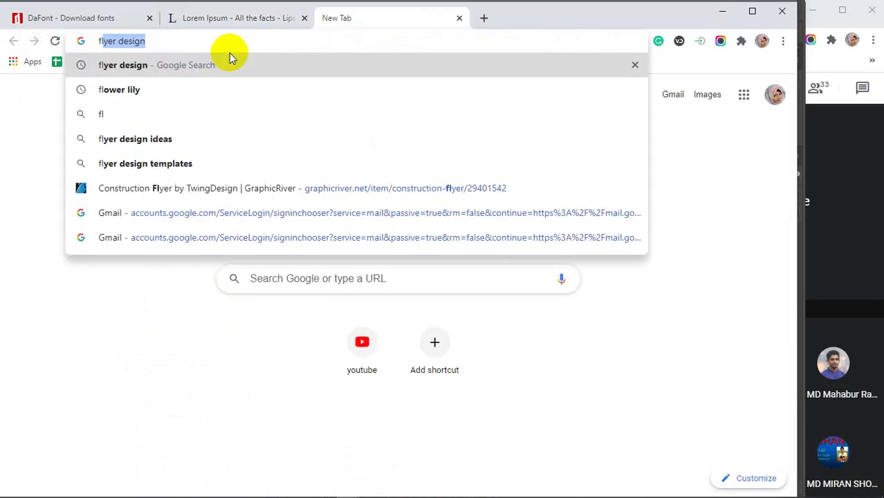
key(Return)
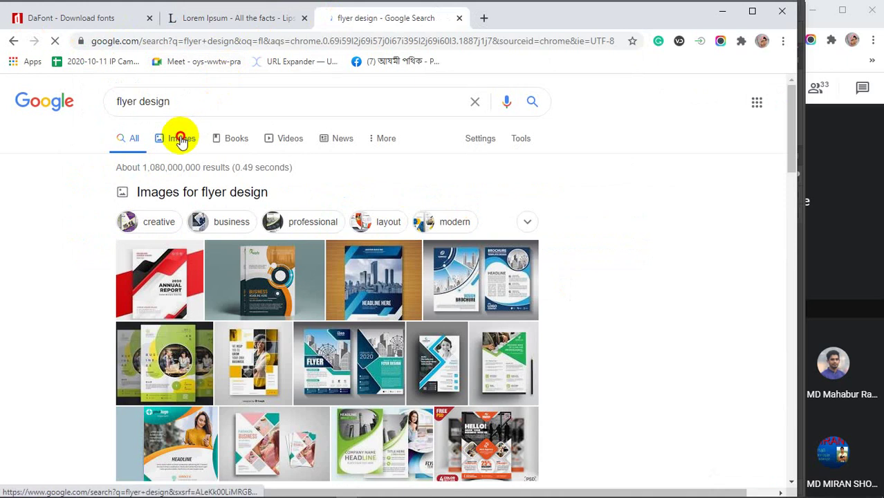
click(181, 139)
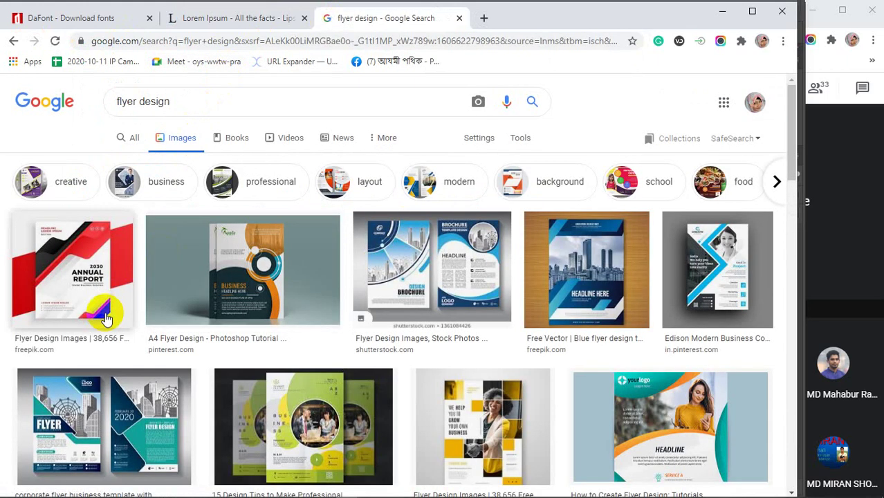
click(465, 265)
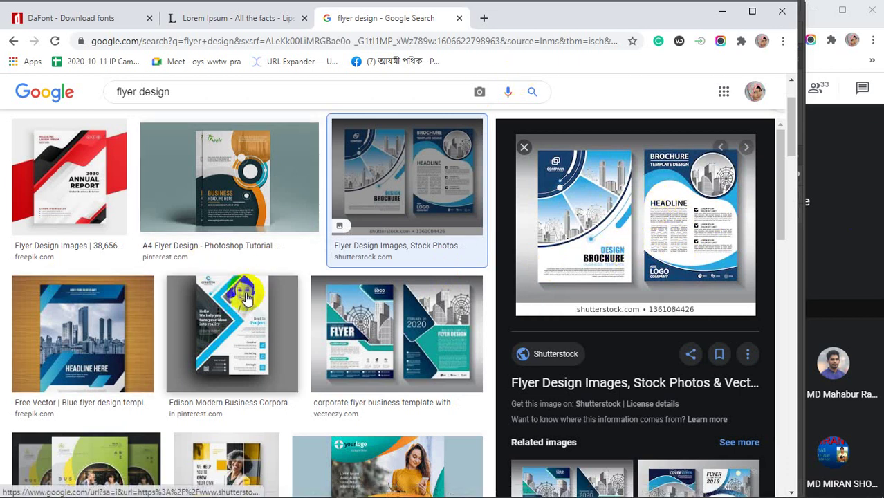
scroll(248, 297, down, 2)
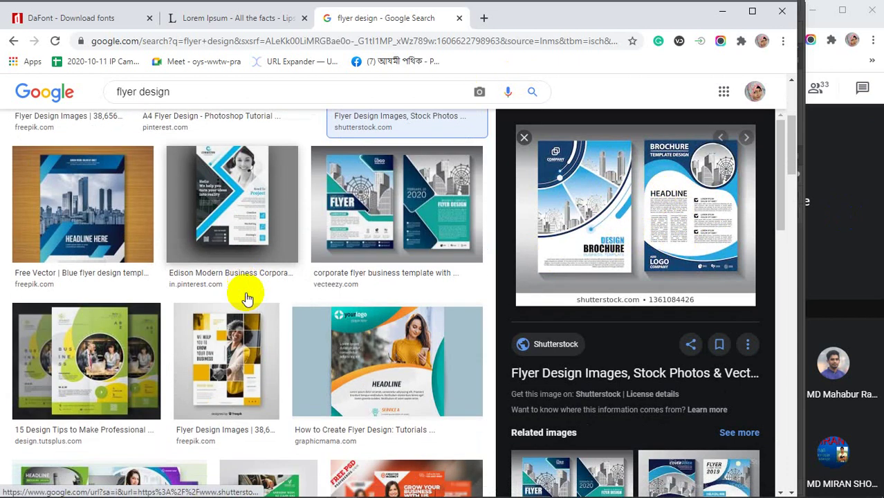
click(390, 393)
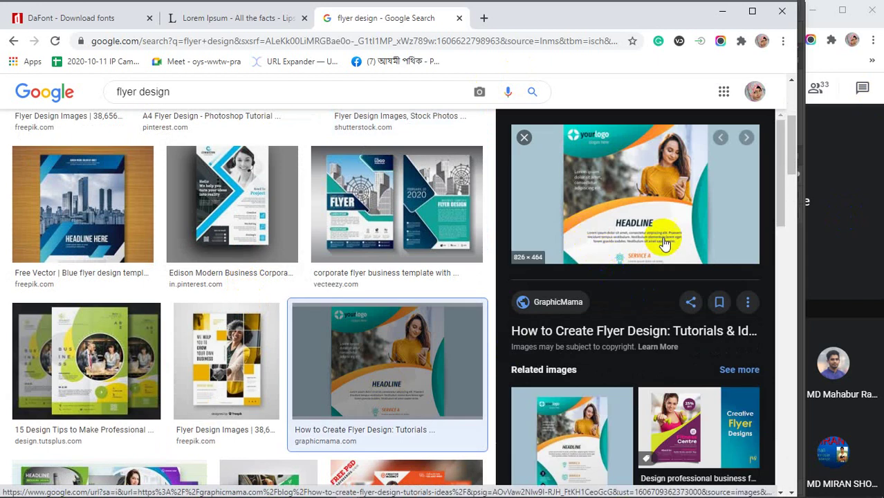
click(722, 11)
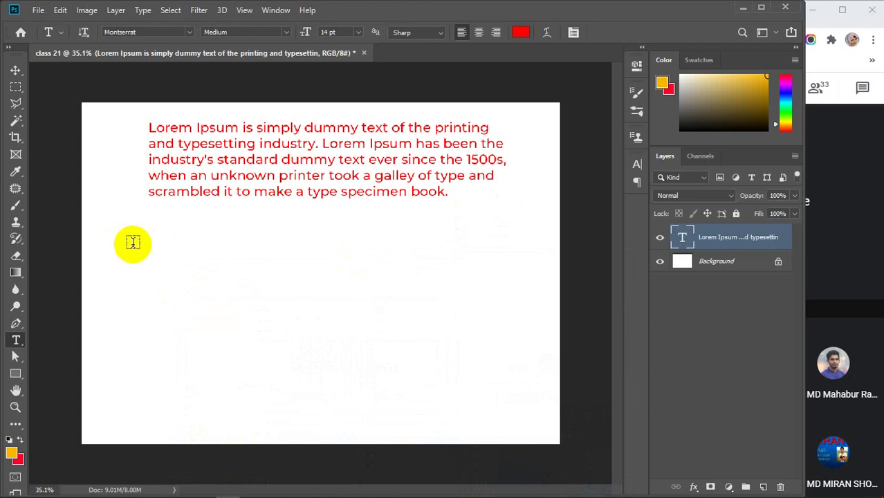
Draw a placeholder paragraph box below the first paragraph, set it to Justify Last Left, and commit.
drag(133, 244, 314, 420)
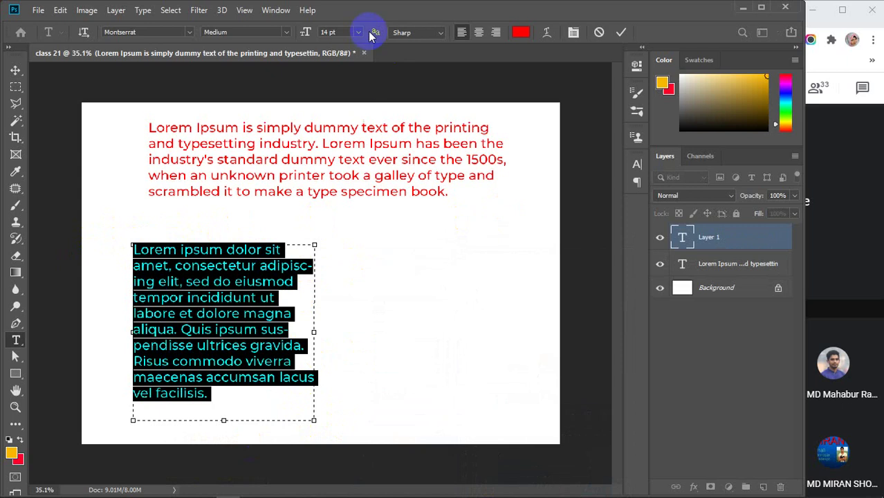
scroll(343, 32, down, 2)
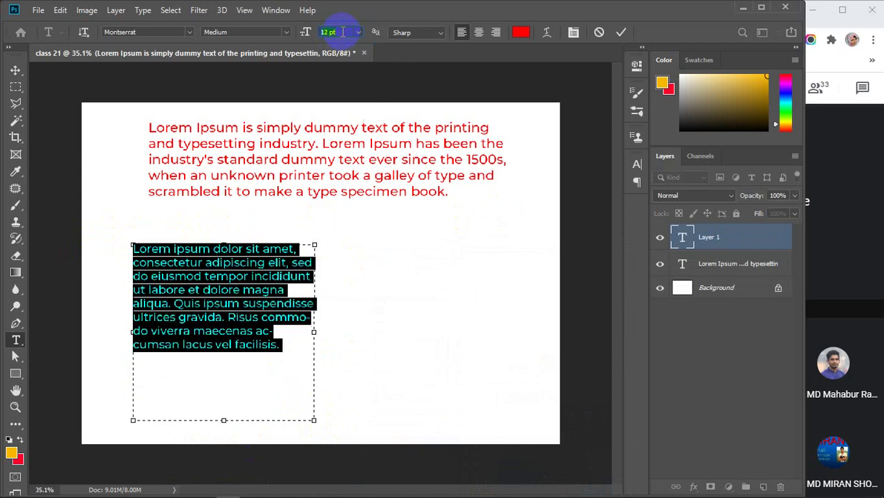
scroll(343, 32, up, 1)
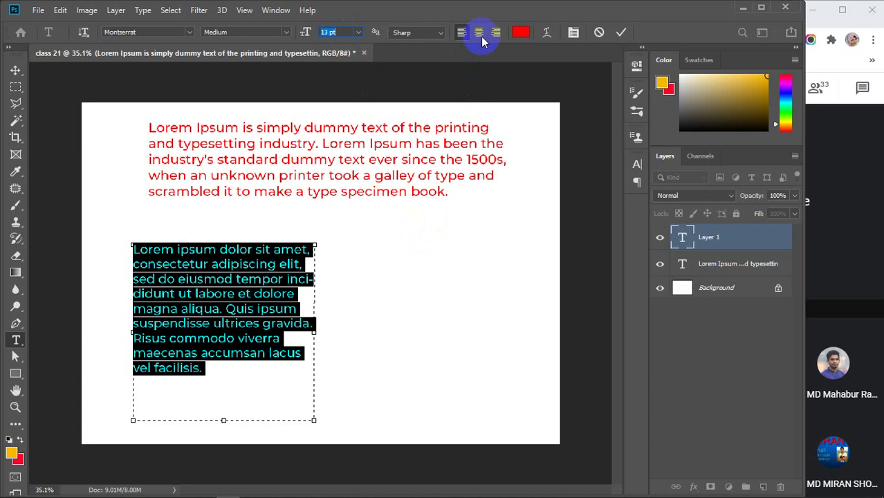
click(573, 32)
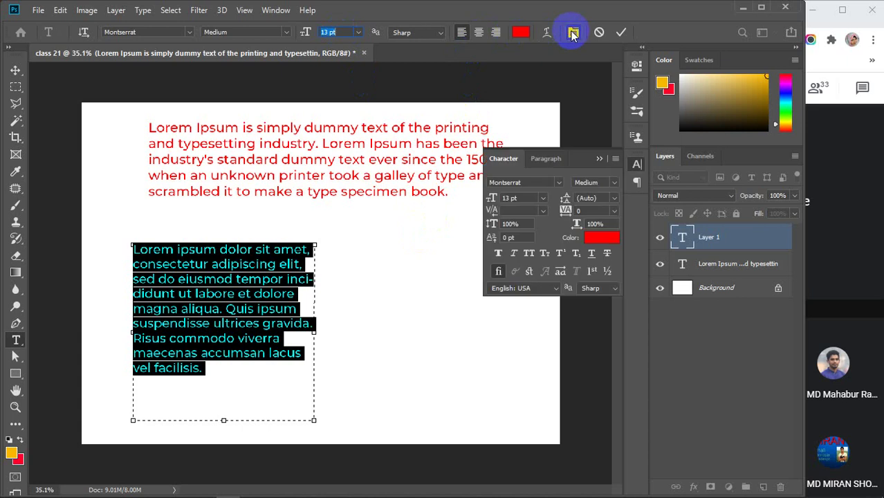
click(547, 159)
click(556, 185)
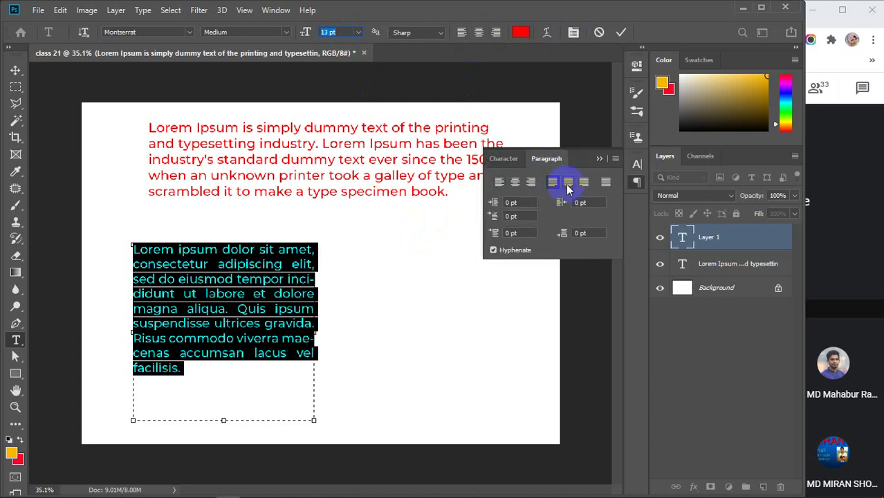
click(568, 183)
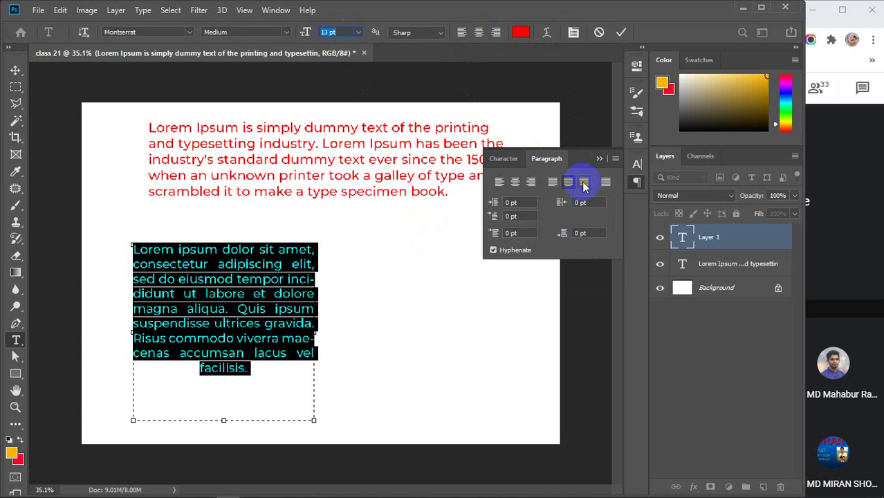
click(584, 183)
click(604, 185)
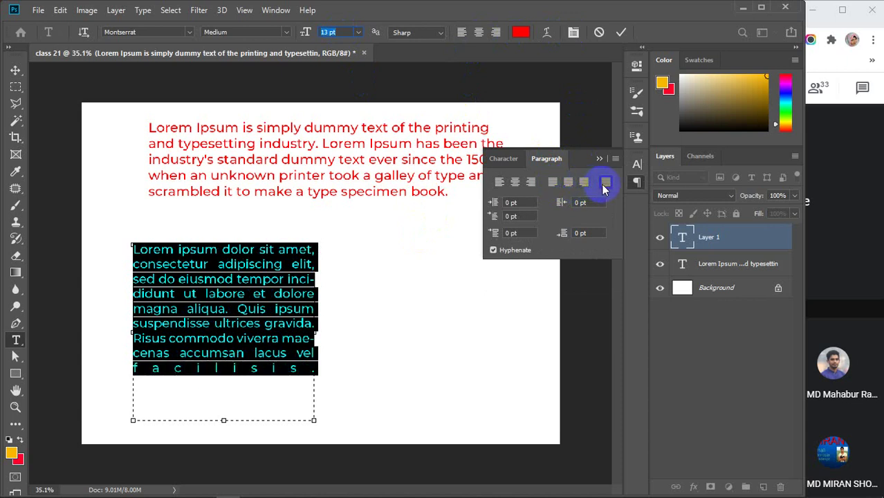
click(552, 183)
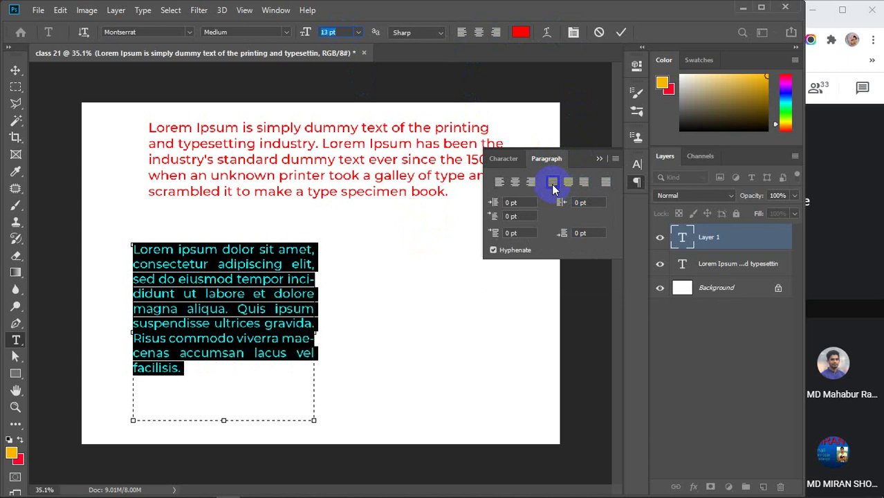
click(600, 158)
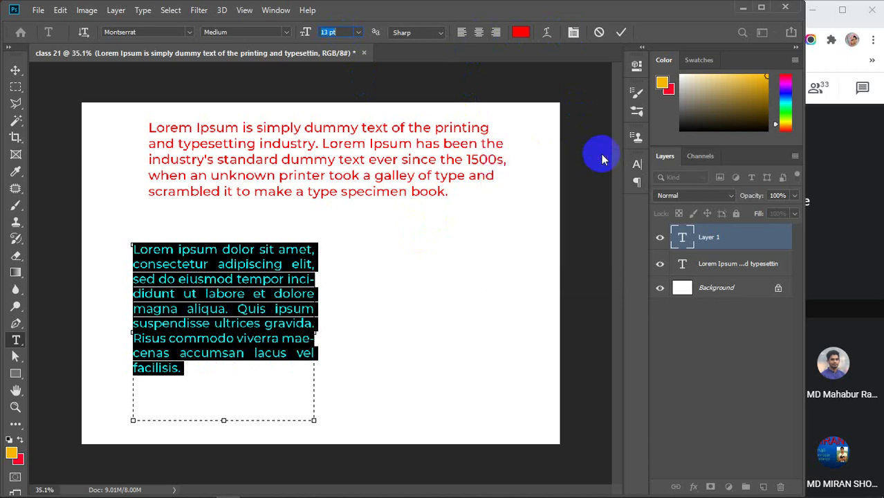
click(621, 32)
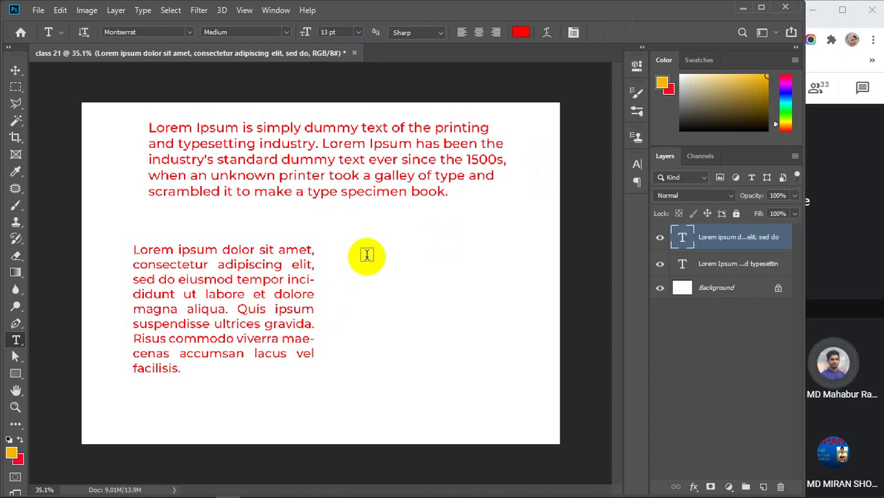
Type 'Hello Bangladesh. How is' in a narrow box right of the paragraph, commit, and draw another box lower right.
drag(351, 217, 429, 428)
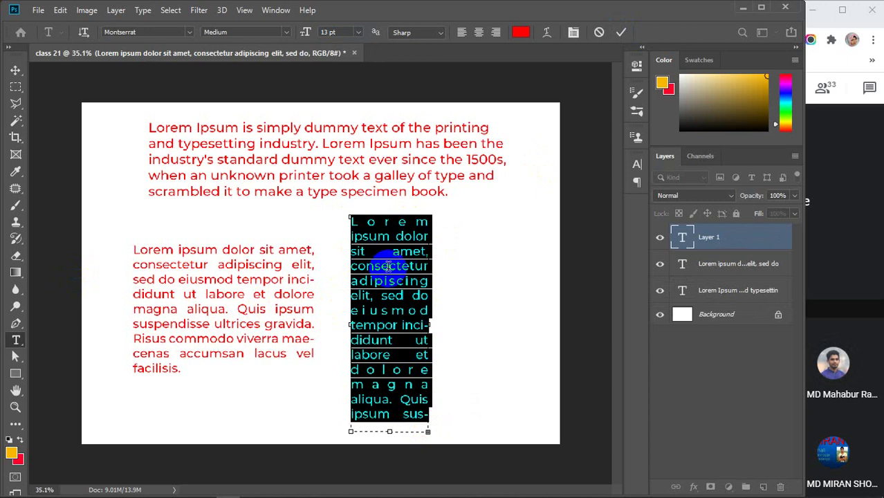
text(Hello)
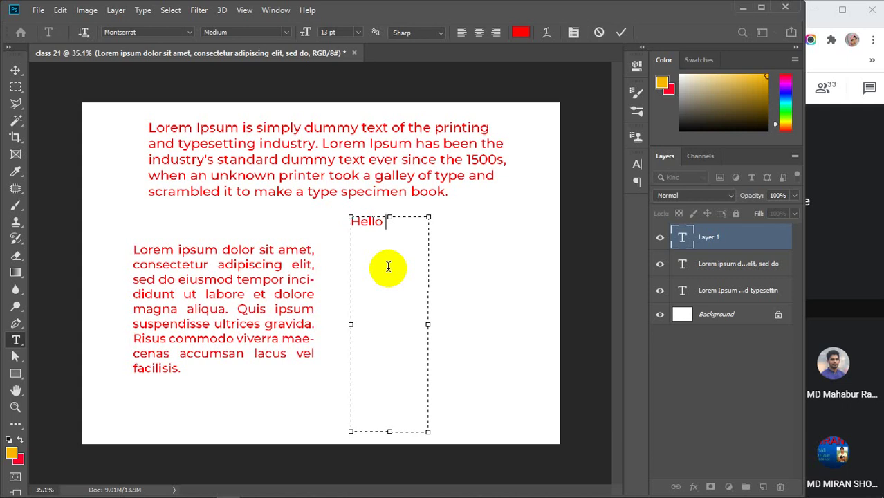
text( Bangladesh.)
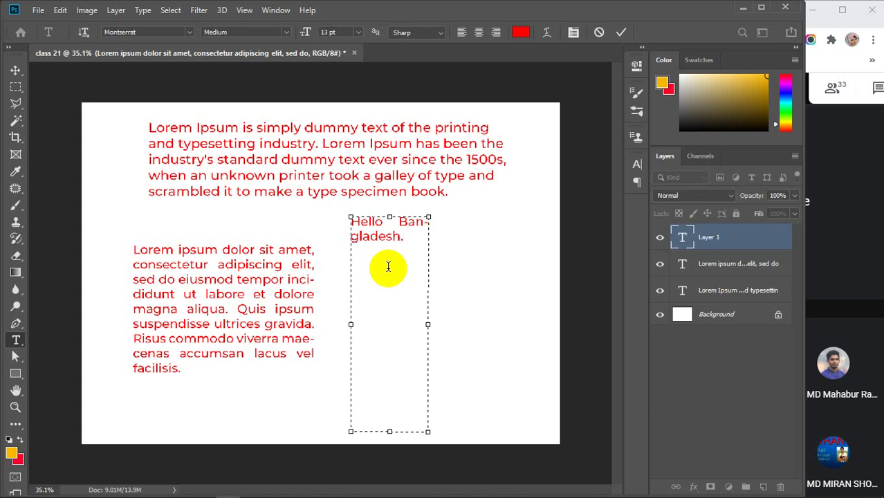
text(How i)
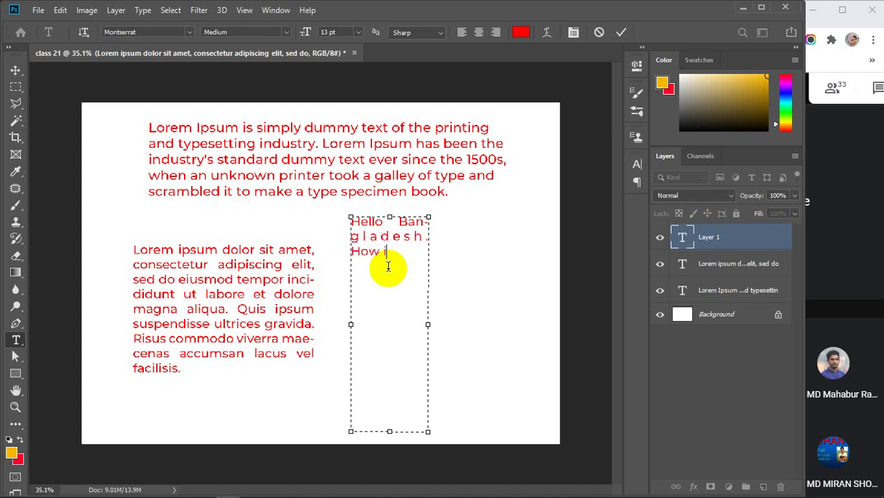
text(s)
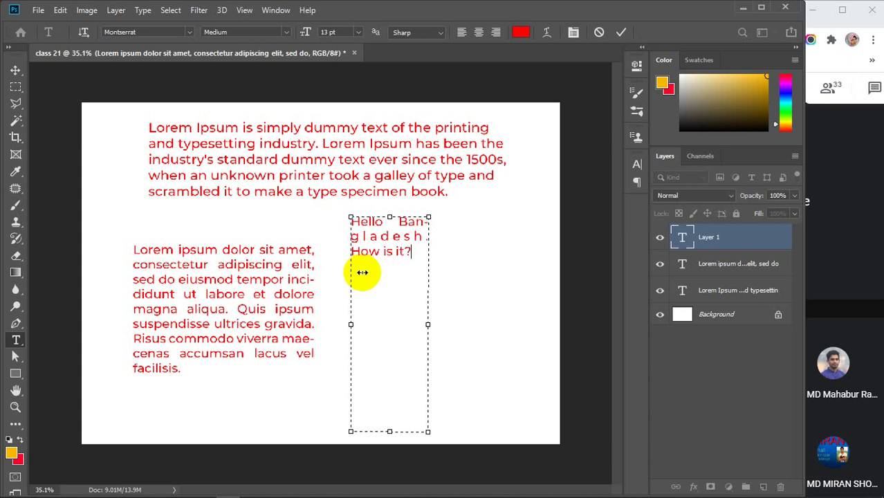
click(621, 32)
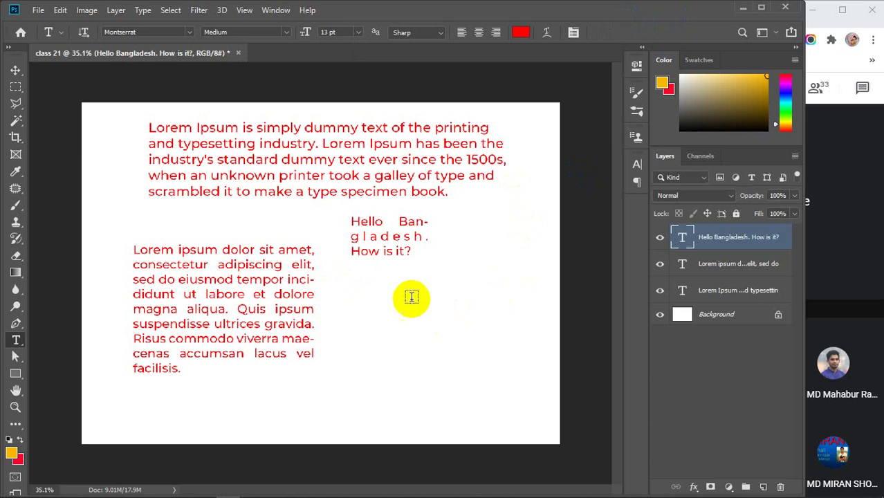
drag(412, 292, 542, 426)
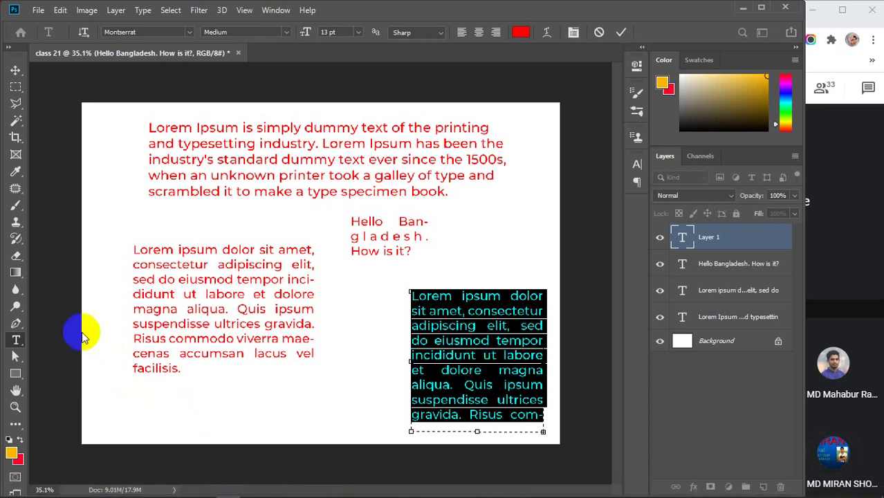
Commit the lower-right placeholder lorem ipsum paragraph box as its own text layer.
click(621, 32)
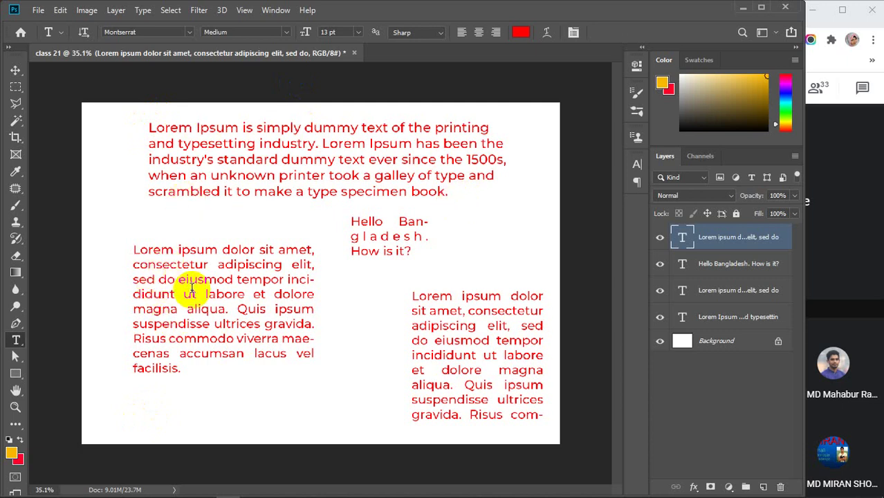
Type 'Hello, my name is' plus the presenter's name in a lower-left box, then minimise Photoshop.
drag(104, 390, 398, 432)
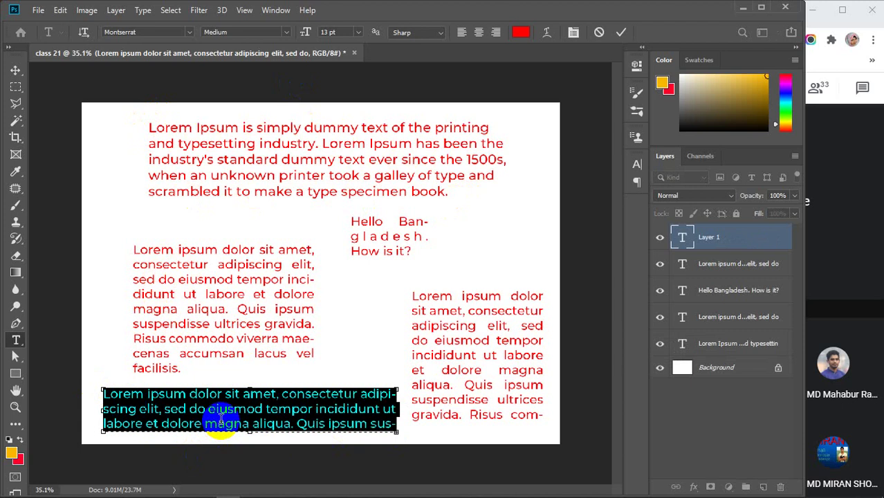
text(He)
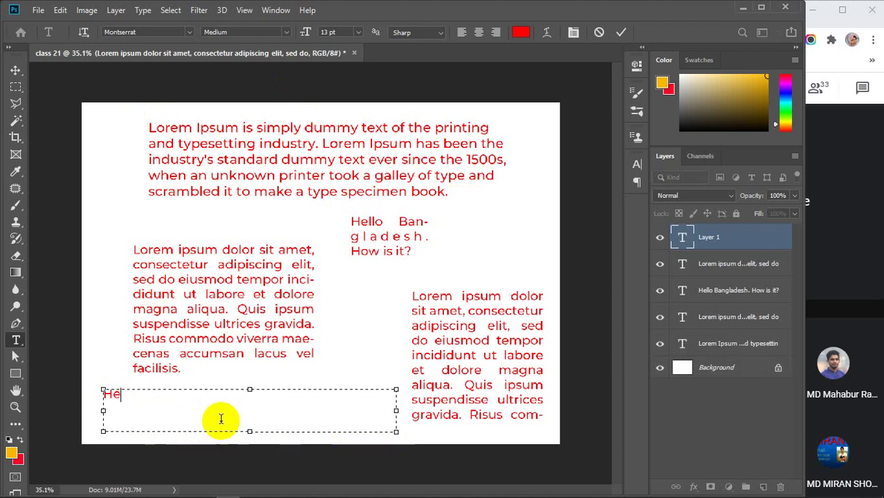
text(llo, m)
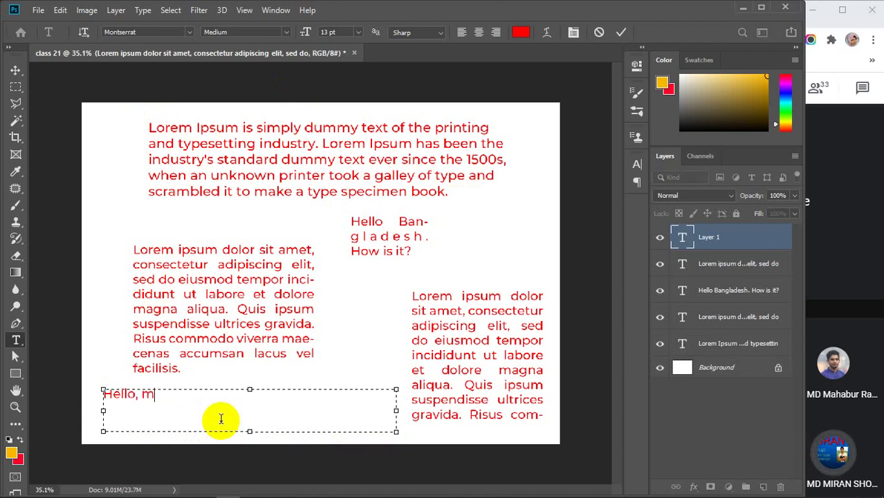
text(y name)
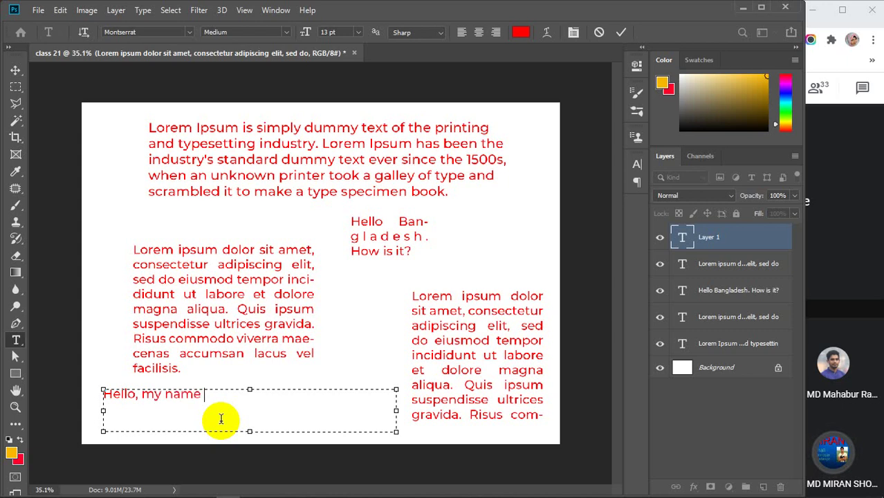
text( is)
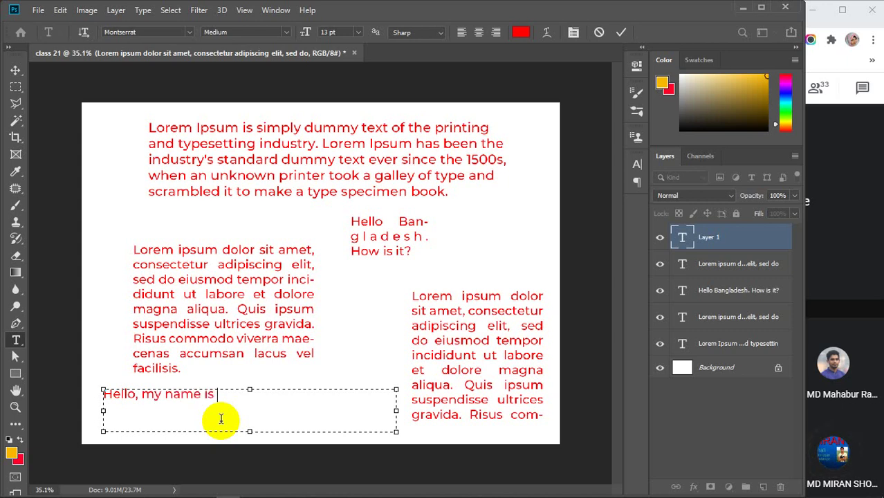
text( Nx)
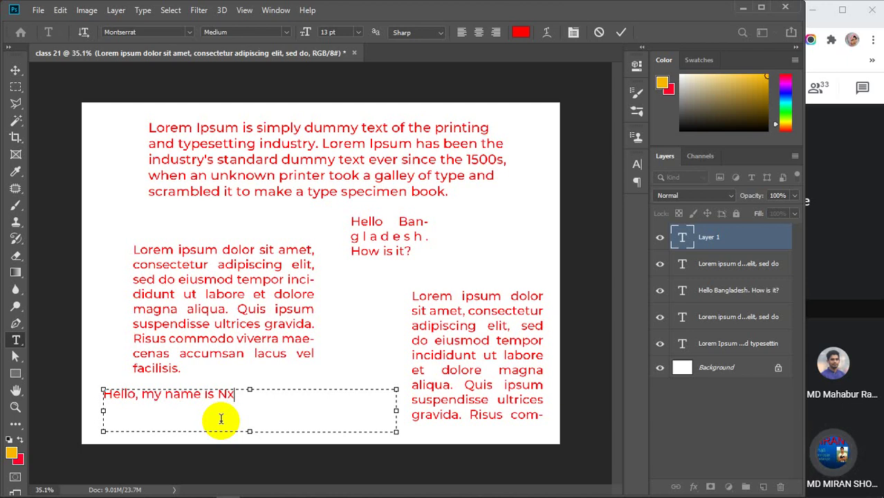
text(ia)
key(BackSpace)
key(BackSpace)
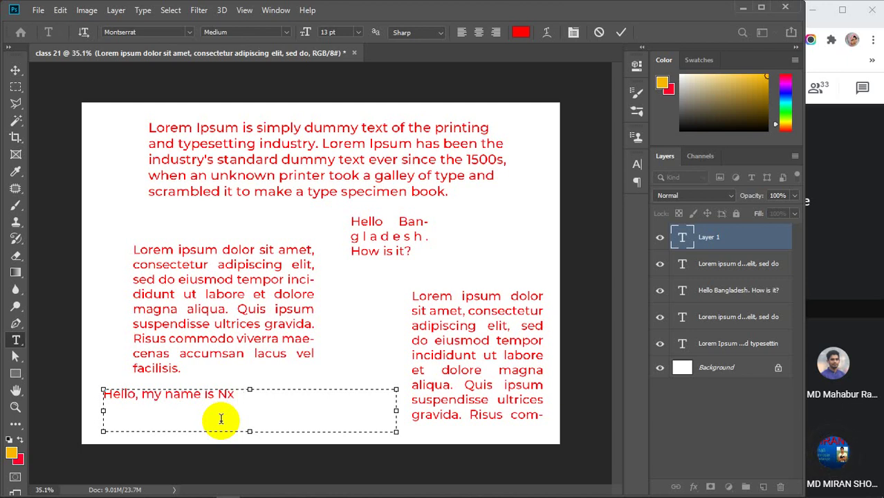
text(Lan Hing)
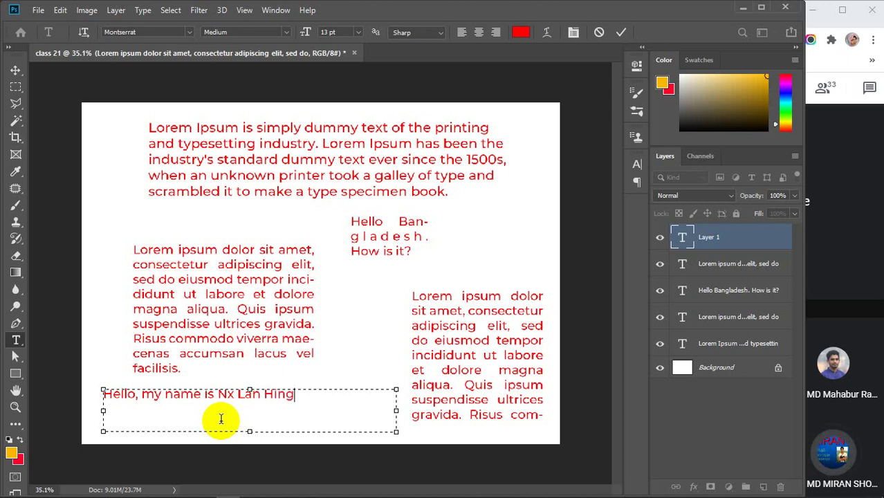
text(.)
key(BackSpace)
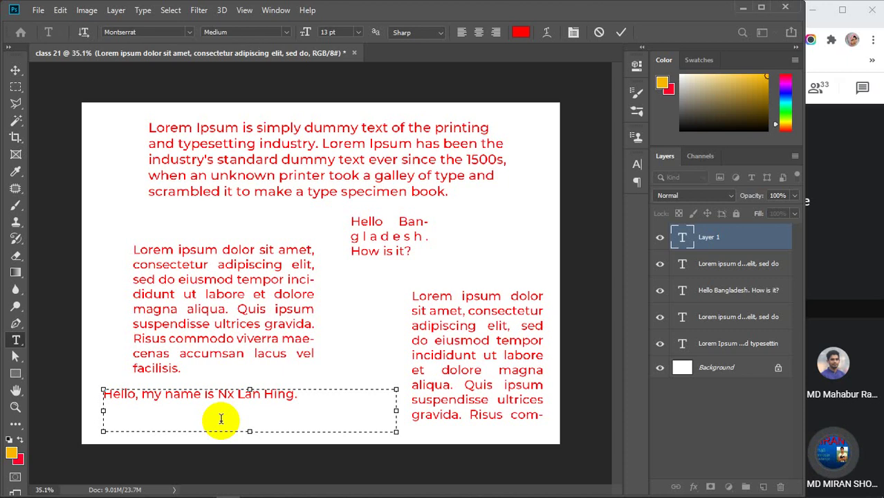
click(742, 7)
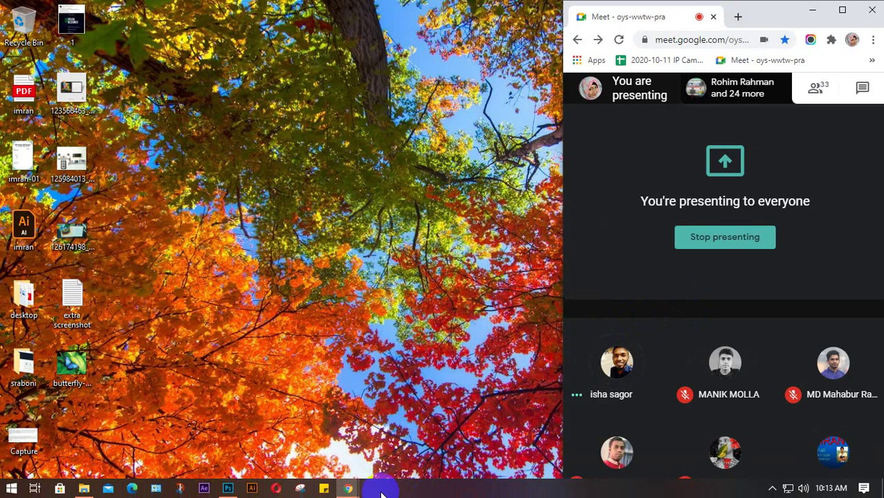
mouse_move(348, 488)
click(408, 476)
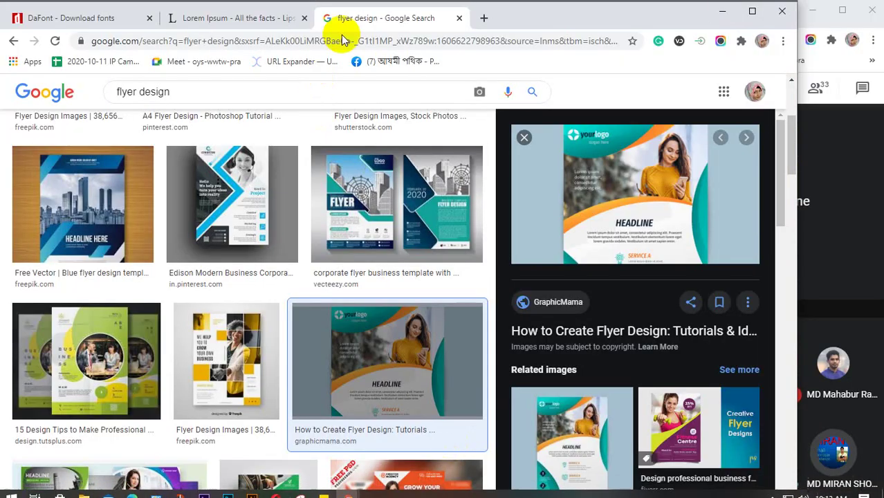
click(485, 21)
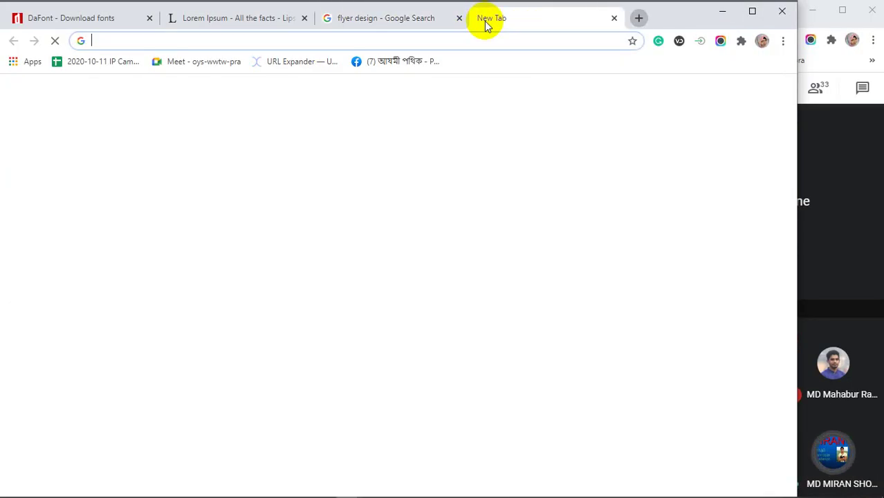
text(utorre)
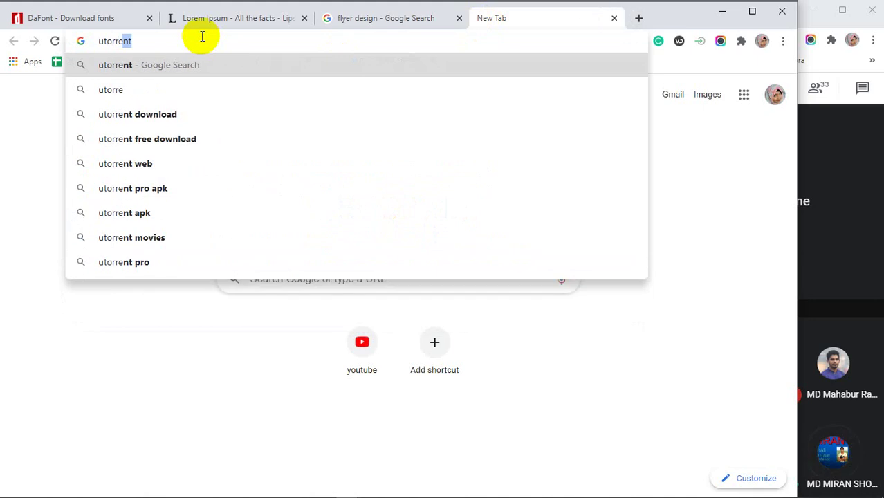
text(nt)
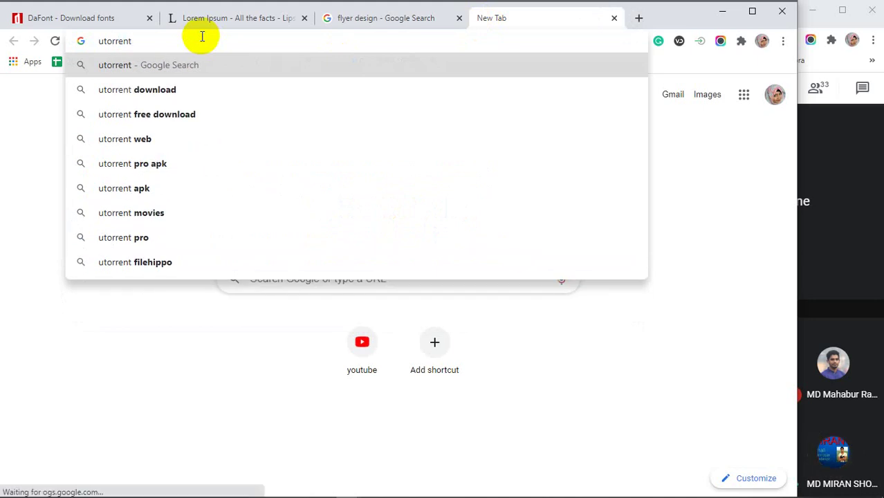
click(137, 116)
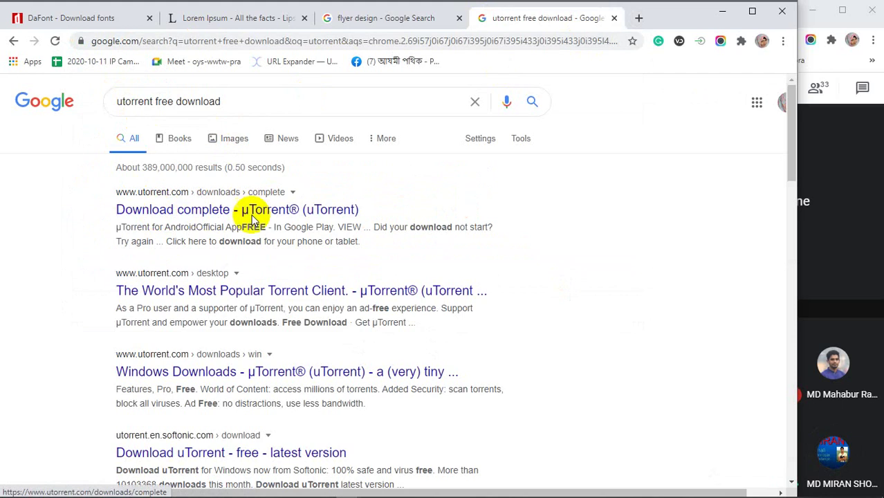
click(245, 40)
text(cr)
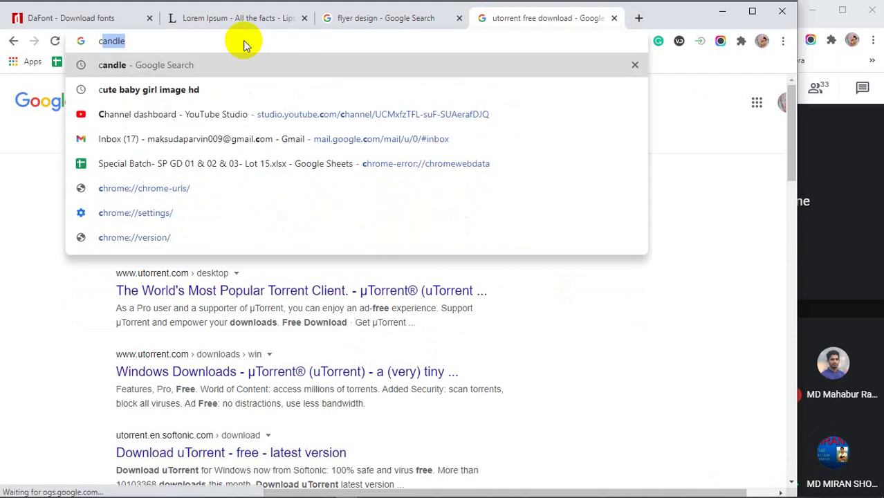
text(a)
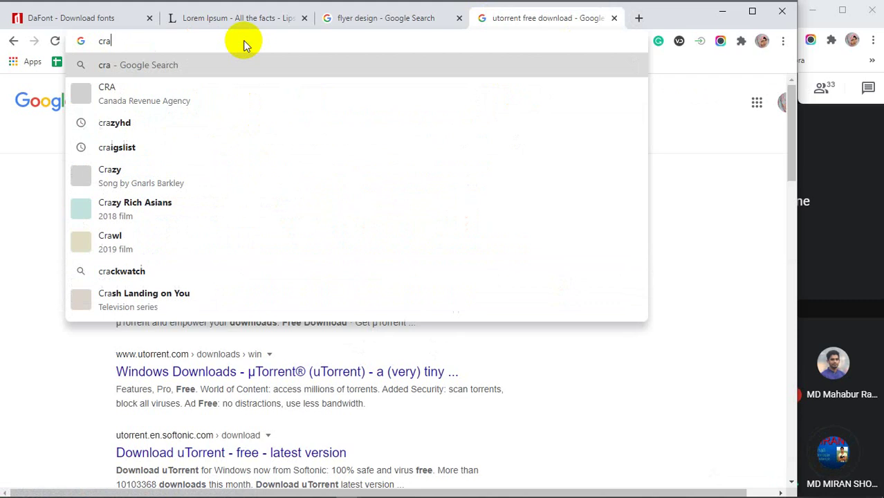
click(134, 124)
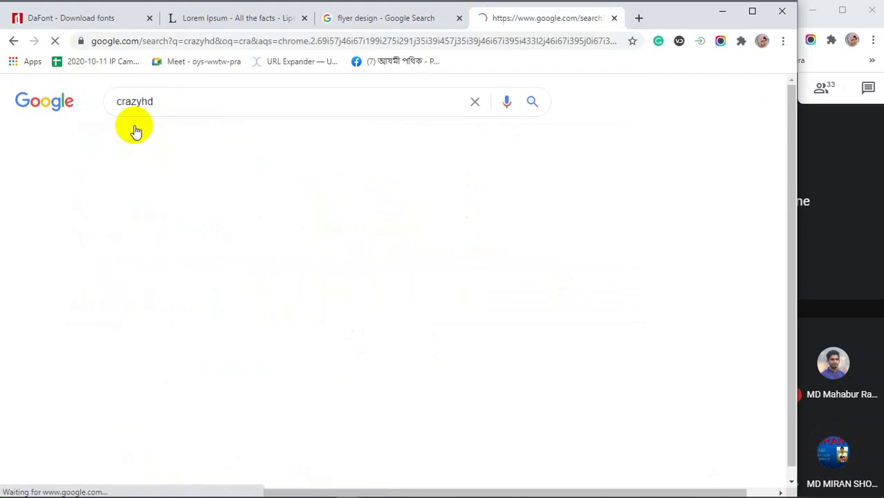
click(137, 211)
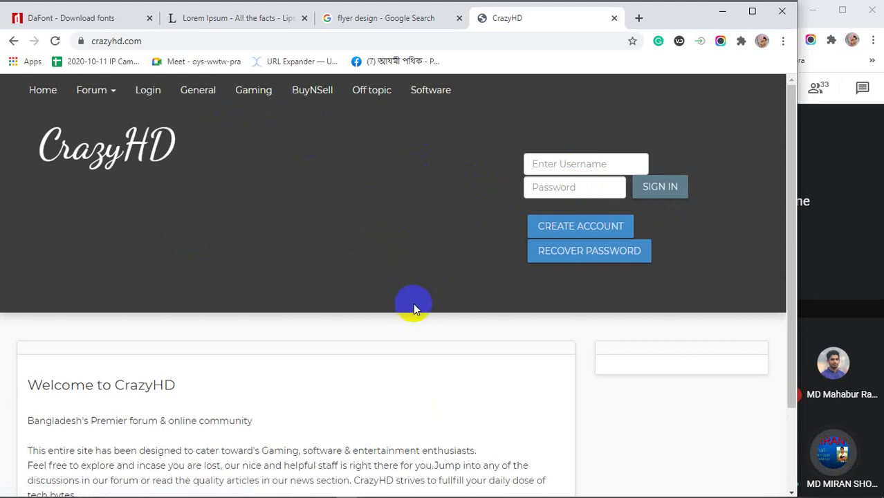
click(614, 18)
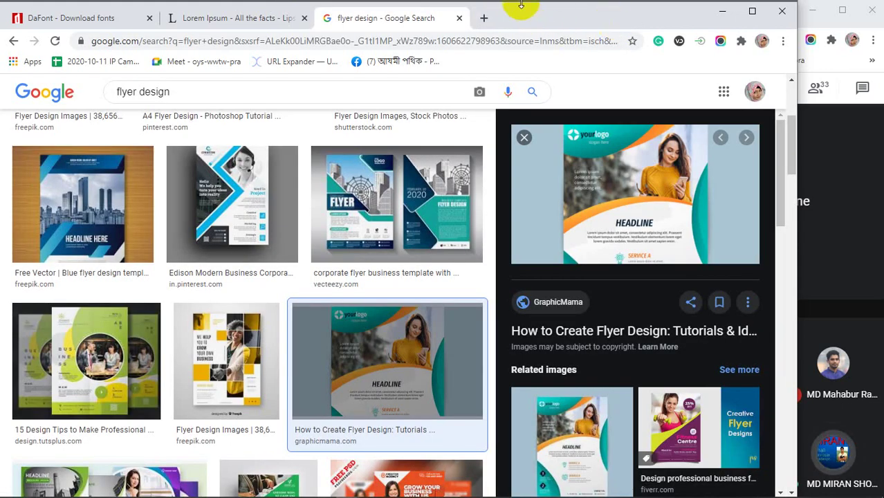
drag(517, 6, 517, 5)
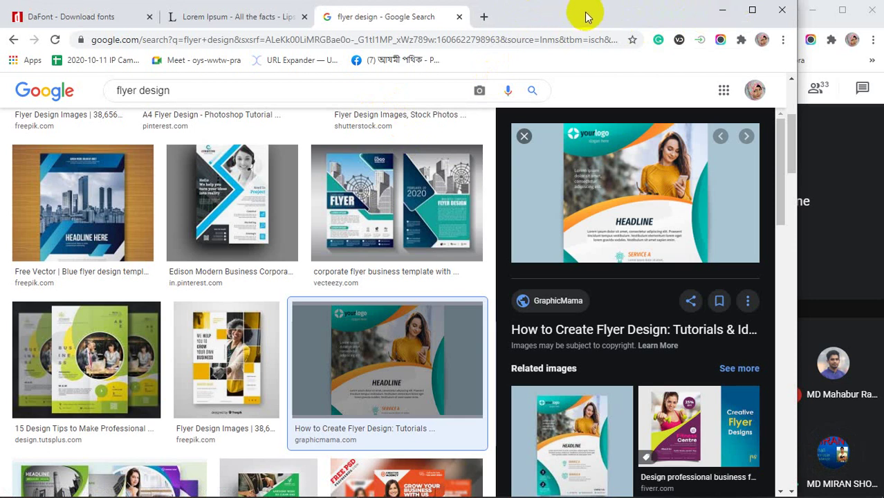
click(722, 11)
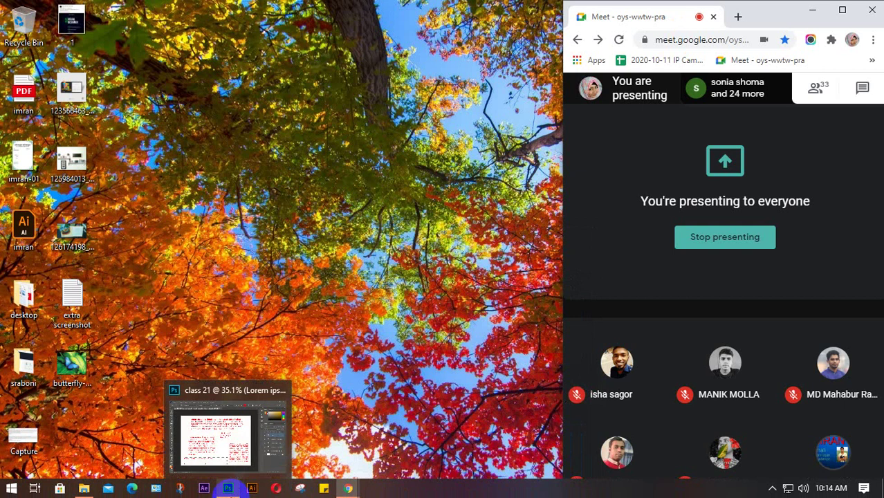
click(228, 490)
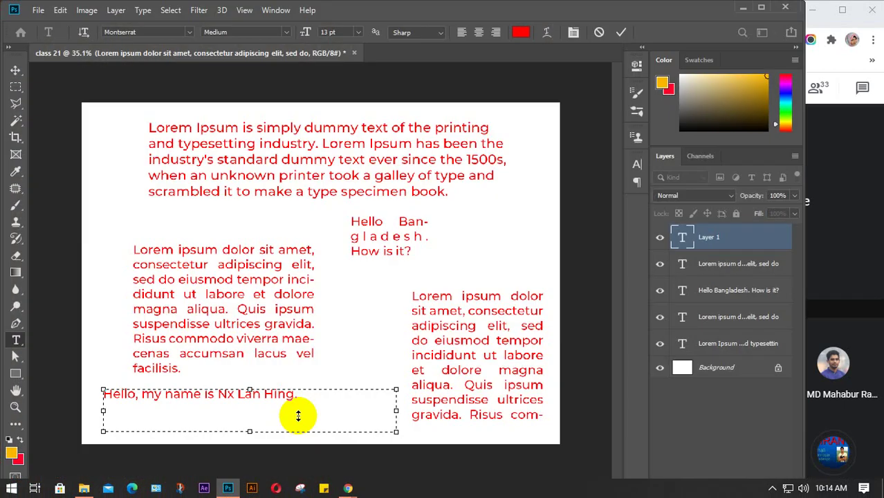
Add a full stop after the name and commit the self-introduction line.
text(.)
click(355, 287)
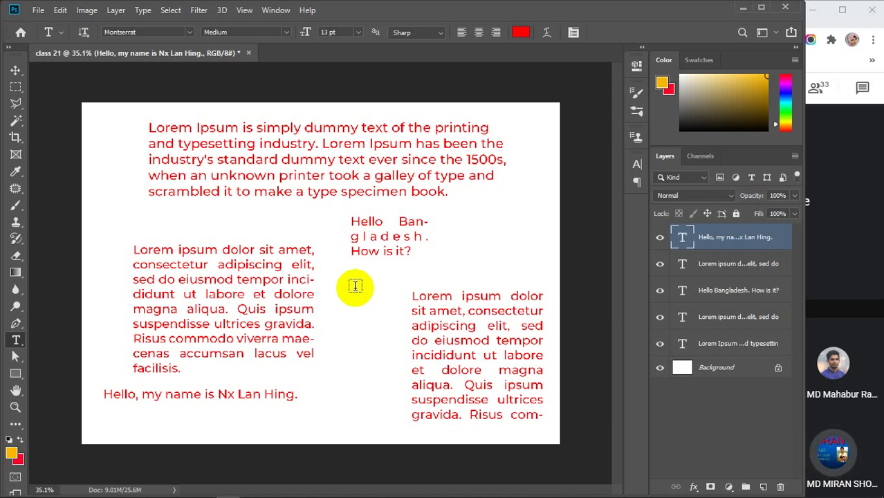
click(586, 367)
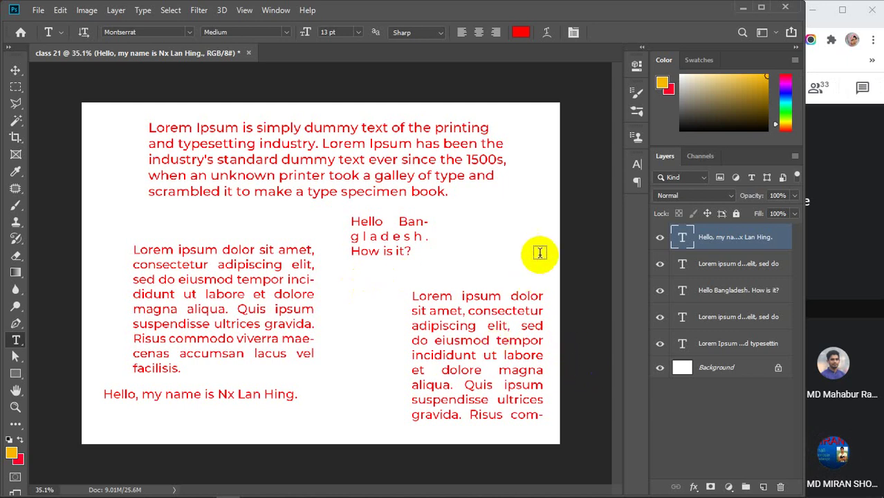
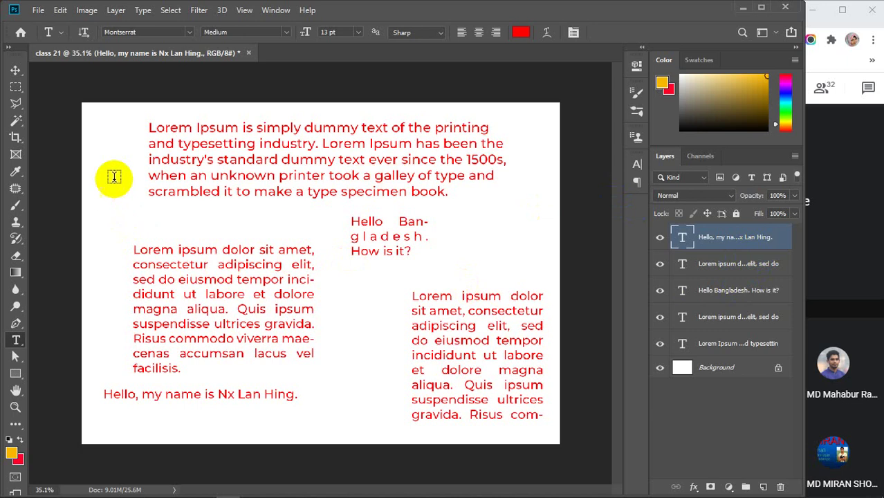
Discard a stray text box, reselect the Horizontal Type tool, and delete the red text layers.
drag(115, 214, 326, 233)
key(Escape)
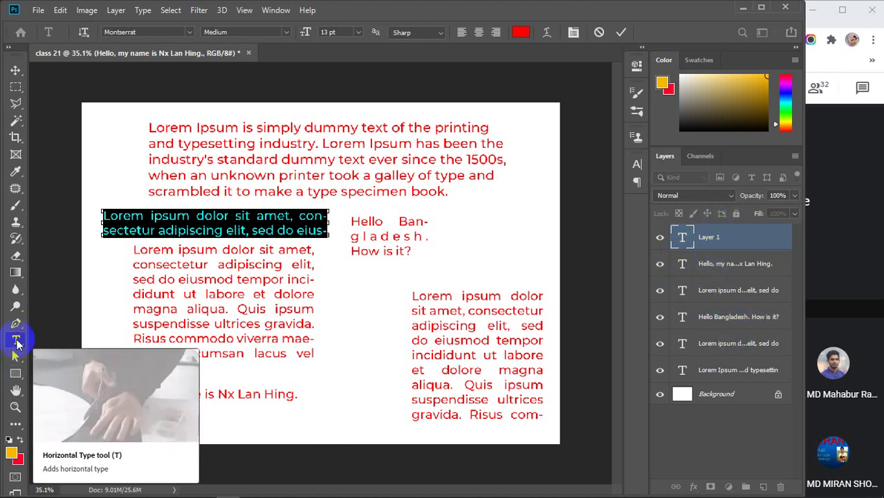
click(16, 374)
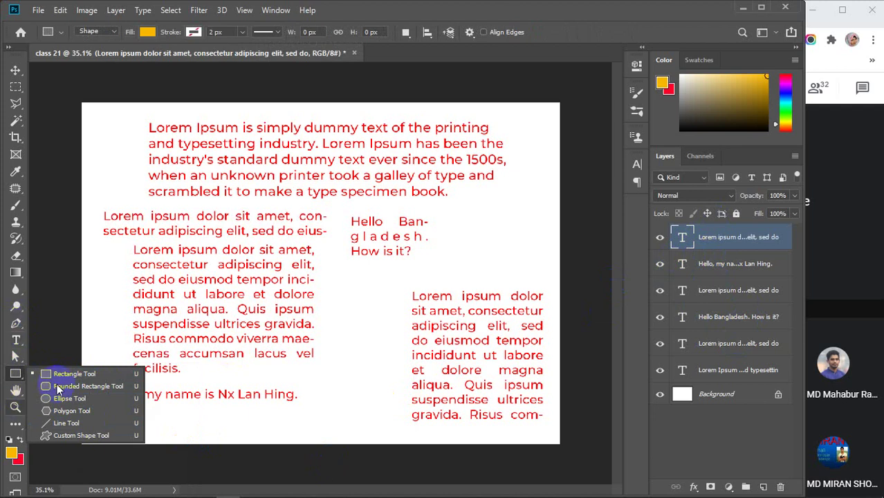
click(16, 341)
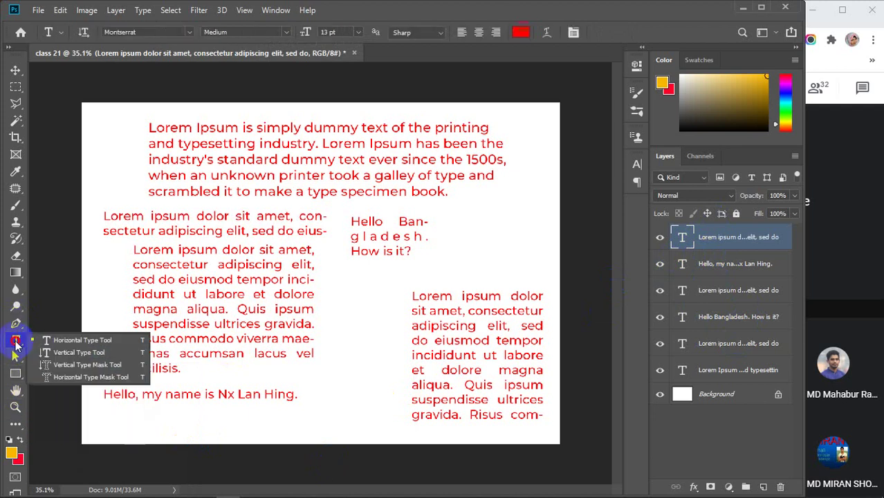
click(76, 341)
key(Delete)
key(Delete)
key(Delete)
key(Delete)
key(Delete)
key(Delete)
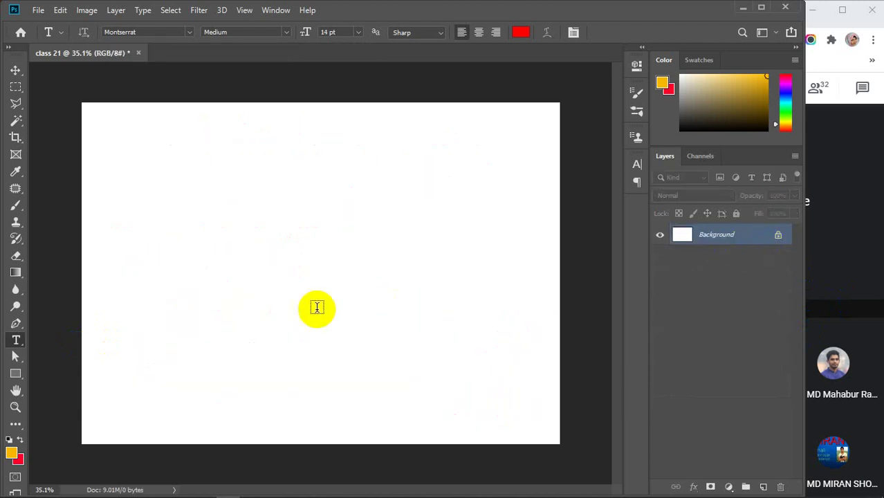
click(17, 342)
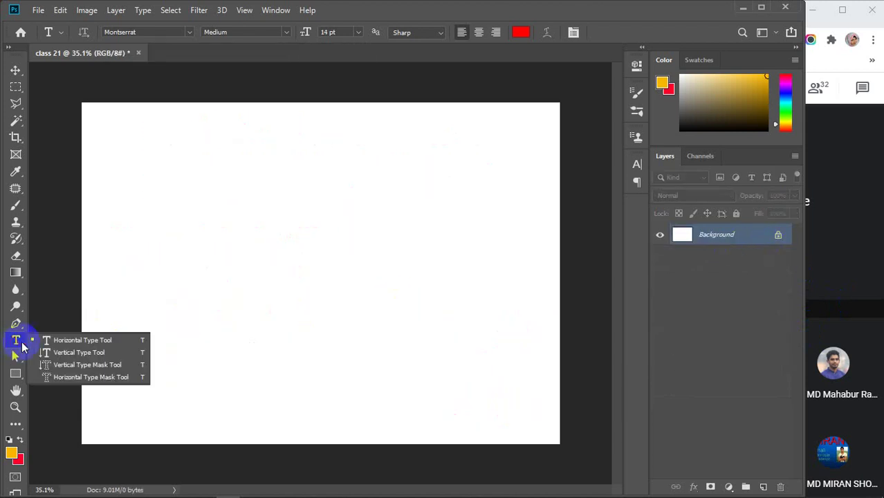
click(74, 339)
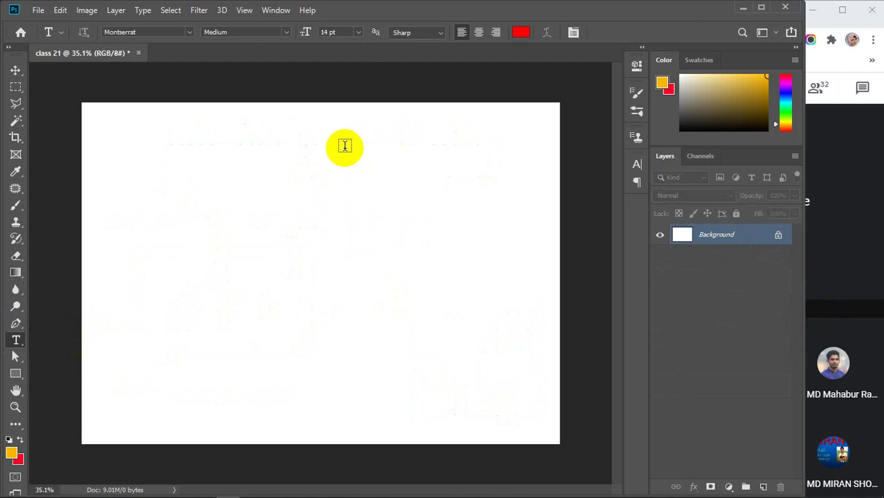
drag(346, 148, 553, 433)
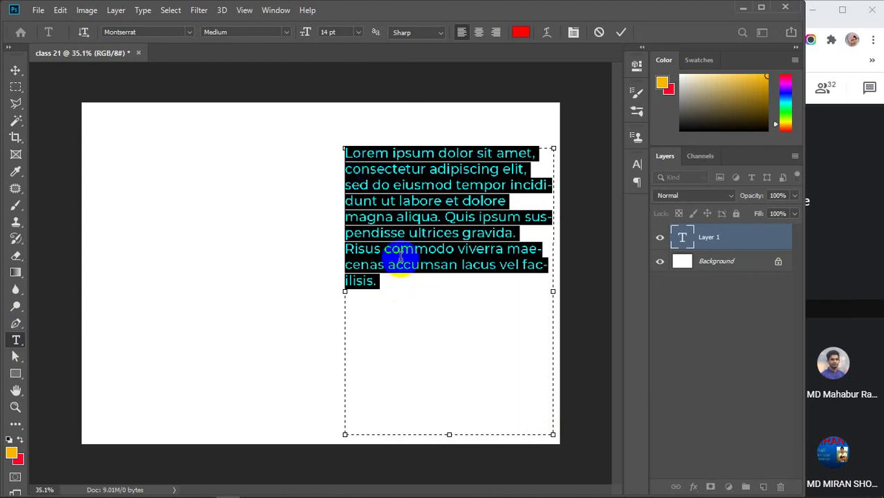
text(jd)
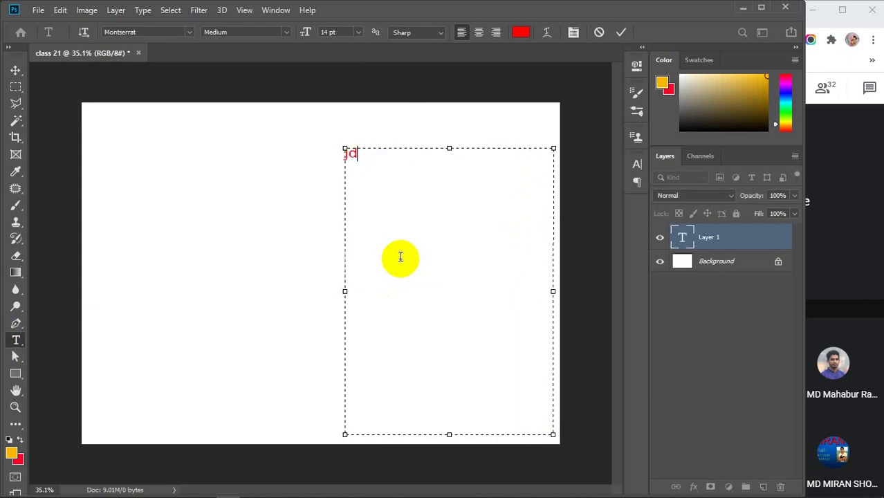
text(jhd jhdk)
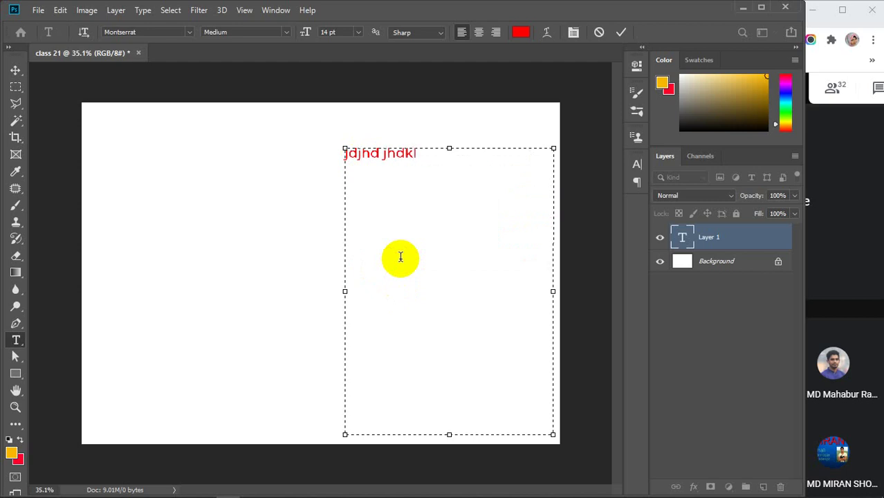
click(621, 32)
key(Delete)
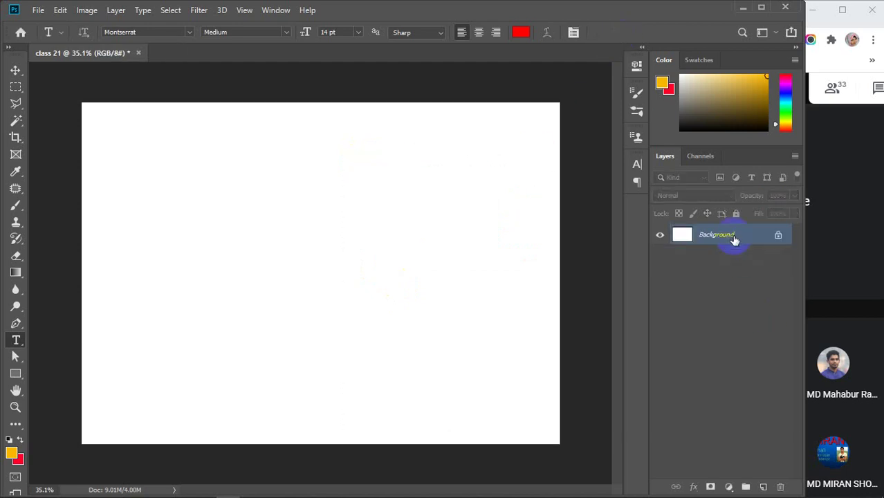
Type BANGLADESH with the Horizontal Type Tool on the canvas's left side.
right_click(16, 342)
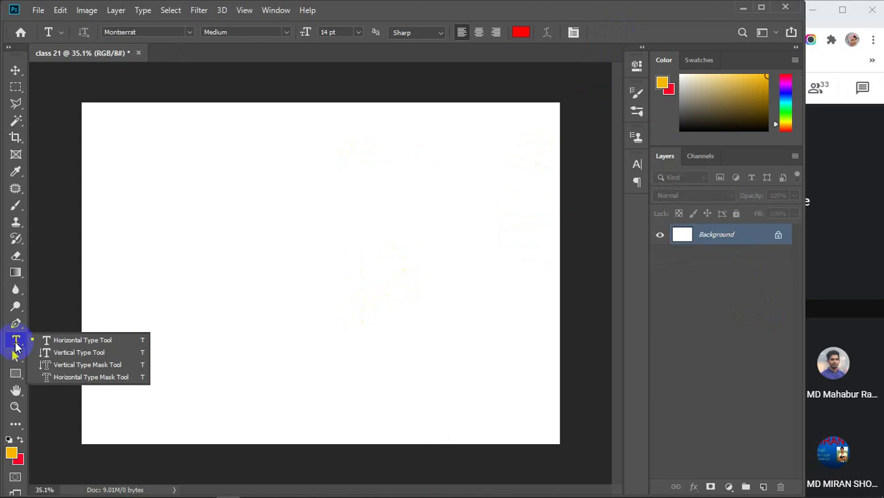
click(68, 343)
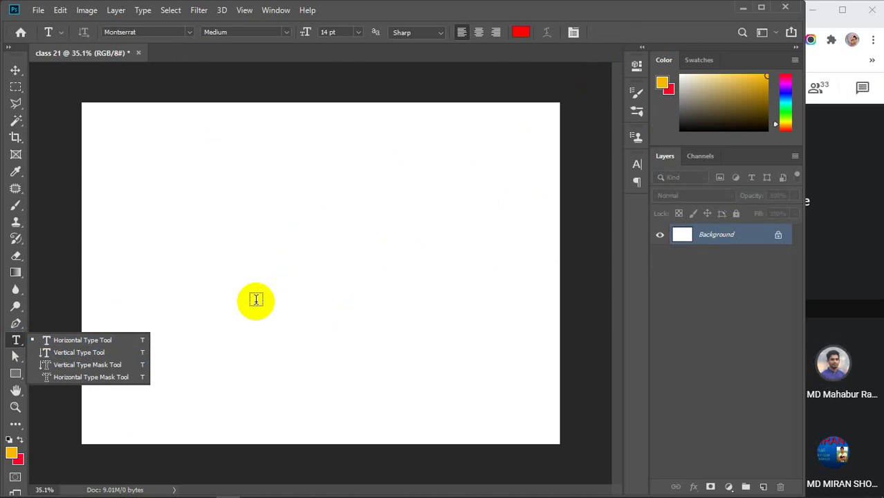
click(71, 341)
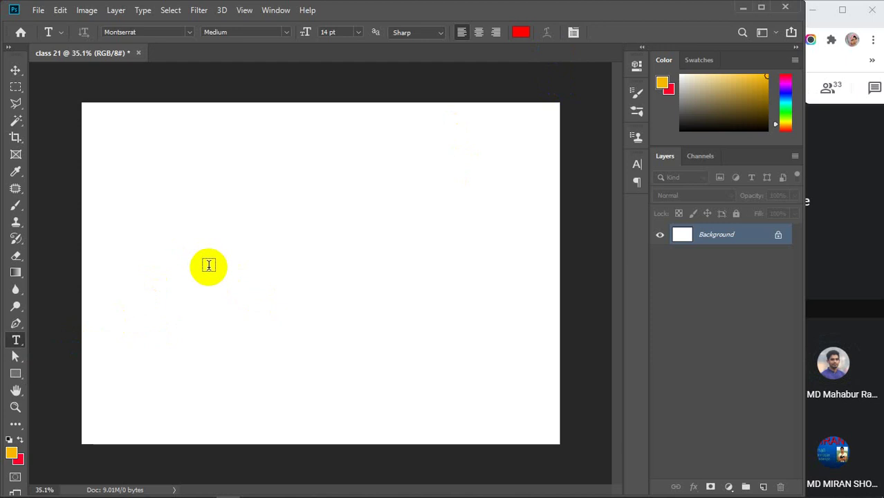
click(195, 235)
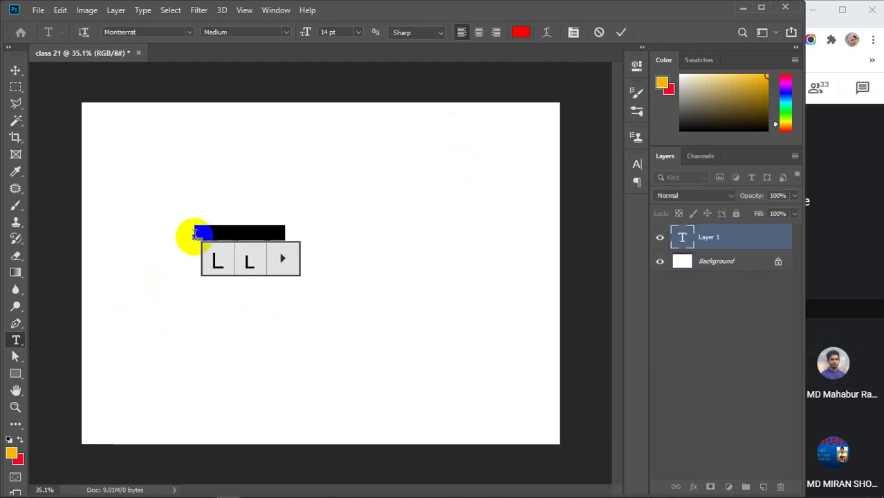
text(Bang)
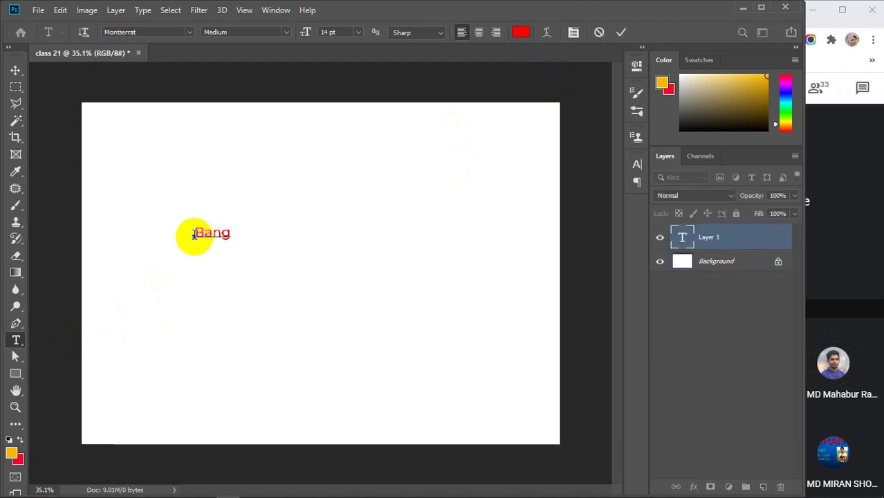
key(BackSpace)
key(BackSpace)
key(BackSpace)
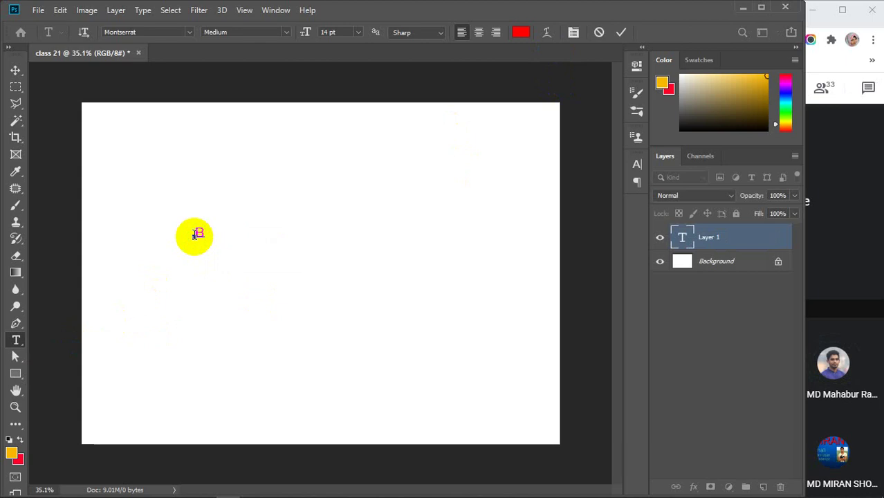
text(ANGLADES)
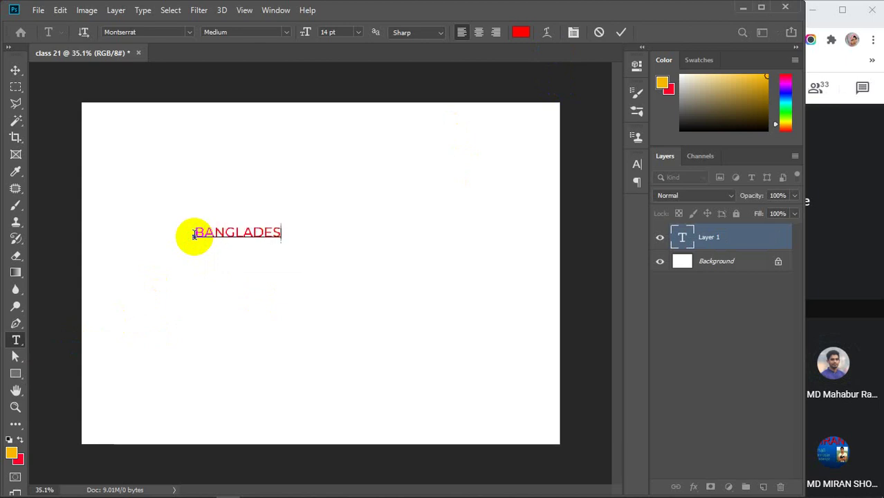
text(H)
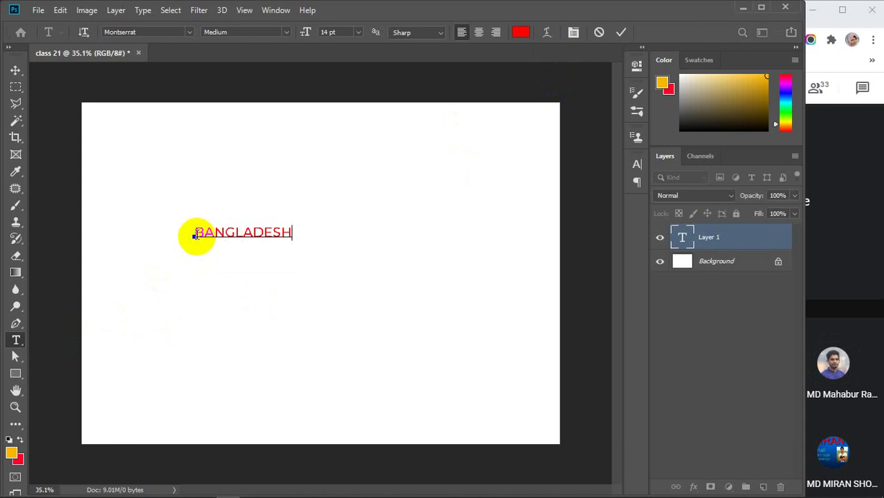
Select BANGLADESH and set its font size to 25 pt.
drag(193, 234, 335, 238)
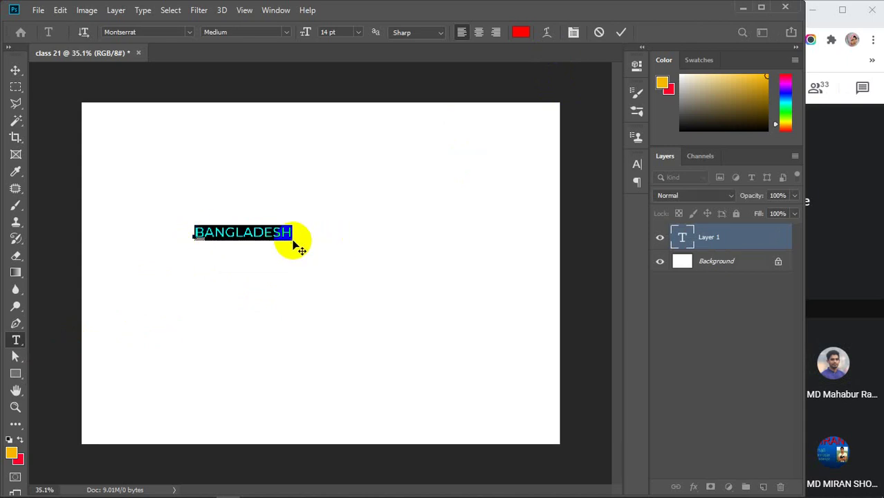
click(340, 32)
scroll(342, 32, up, 11)
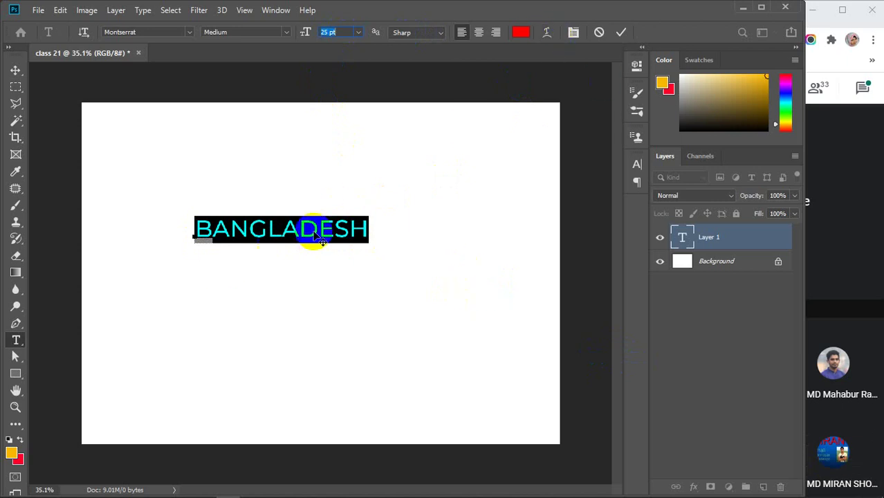
Open Warp Text and choose the Arc style with horizontal orientation.
click(547, 34)
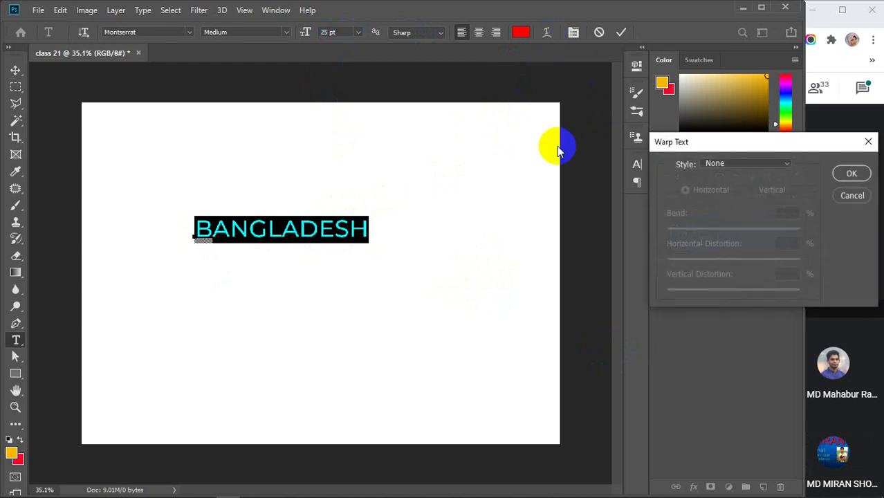
drag(754, 142, 708, 151)
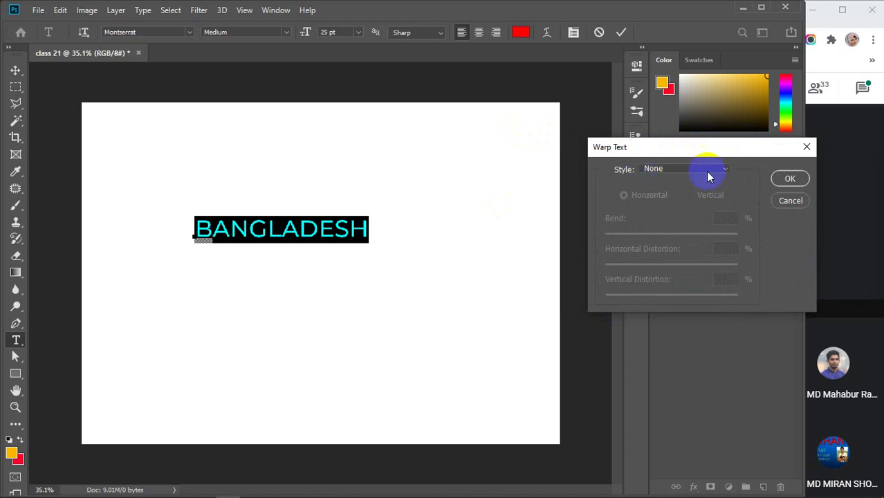
click(725, 173)
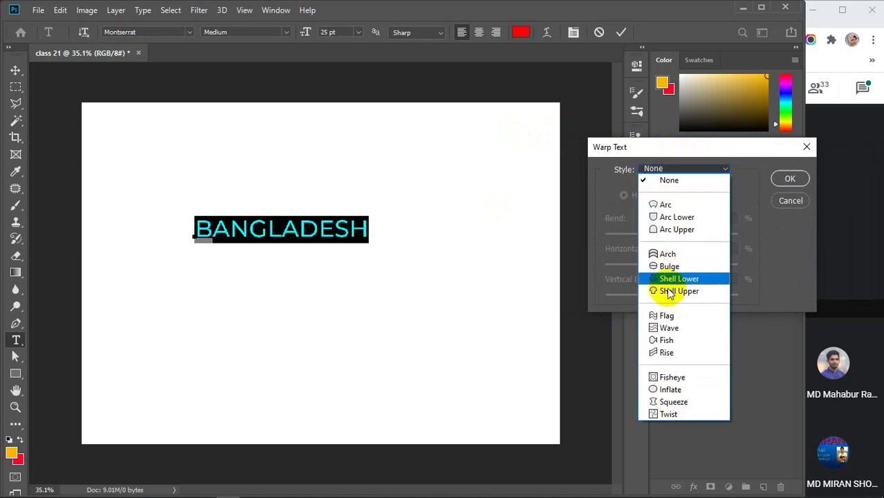
click(668, 206)
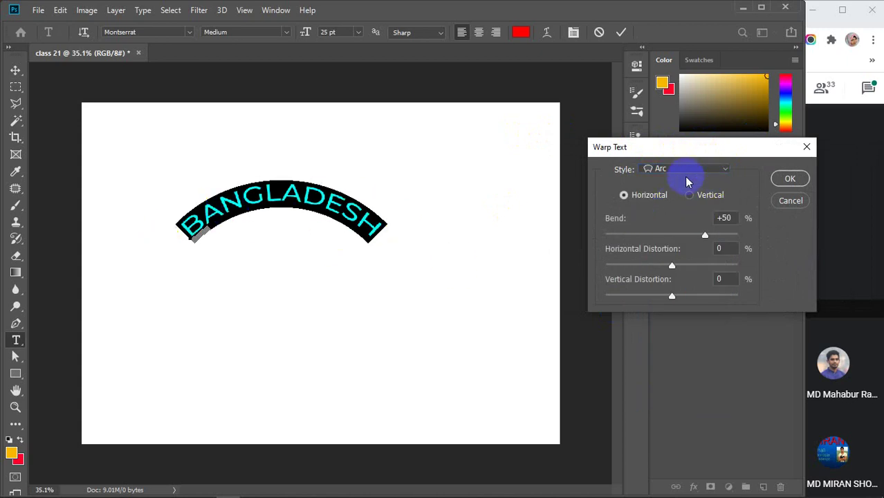
click(625, 197)
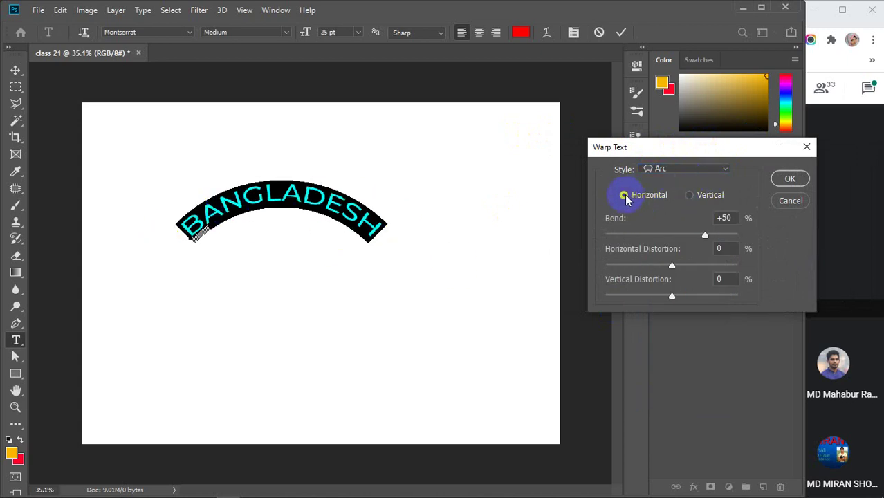
click(689, 196)
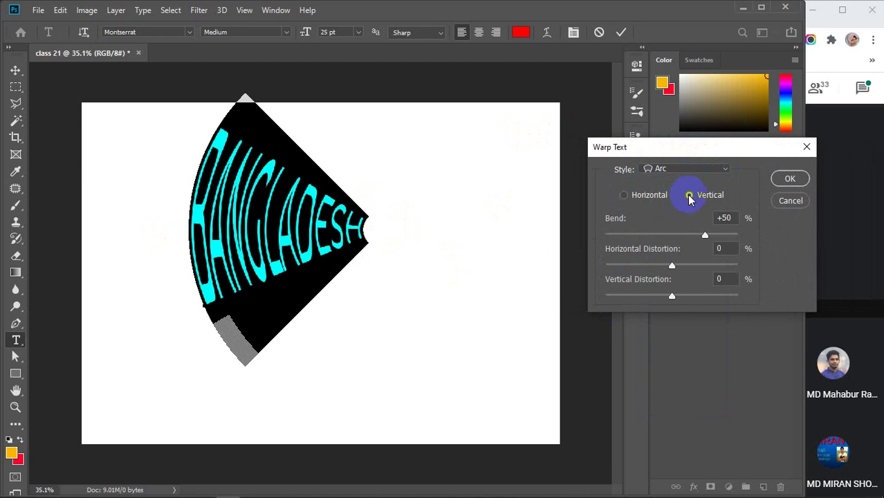
click(623, 195)
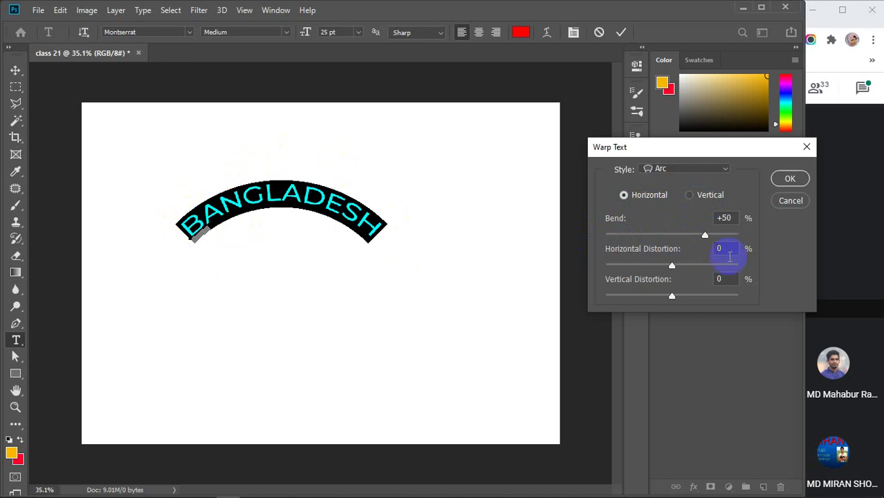
Adjust the Arc bend, trying steeper and downward curves, ending at +61.
double_click(731, 218)
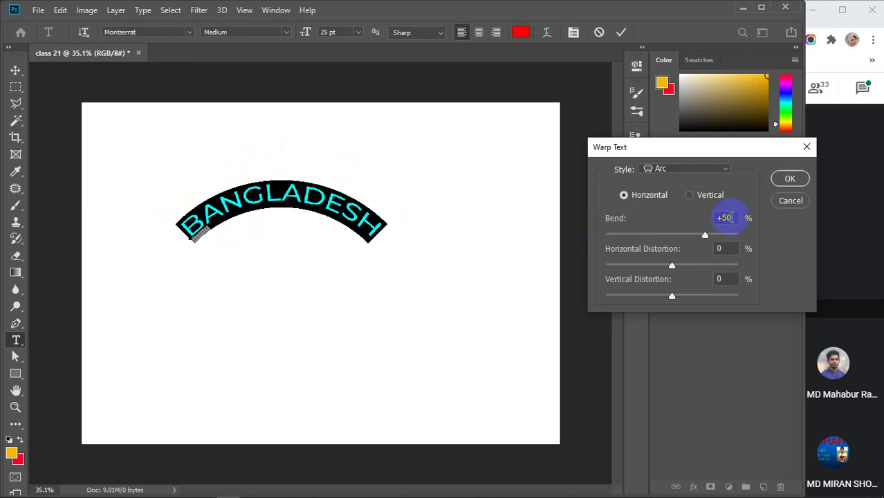
click(705, 236)
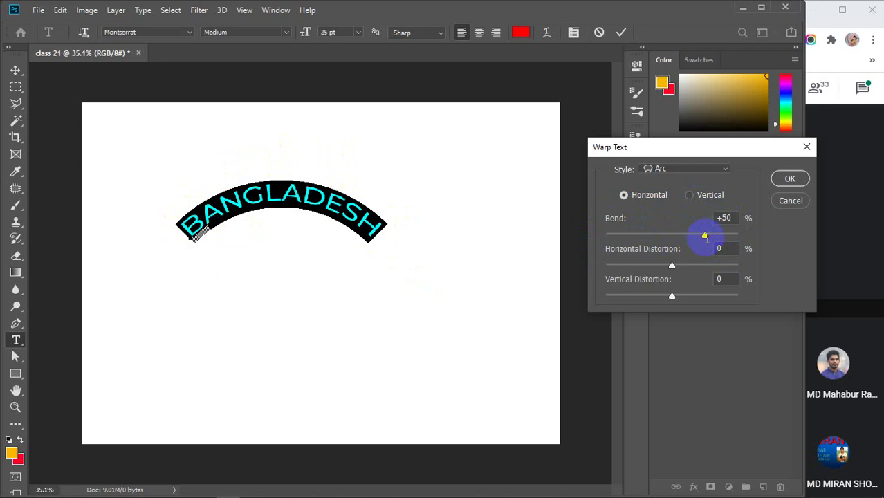
drag(705, 236, 727, 239)
mouse_move(662, 238)
mouse_down()
mouse_move(618, 237)
mouse_move(733, 249)
mouse_move(641, 233)
mouse_move(614, 246)
mouse_up()
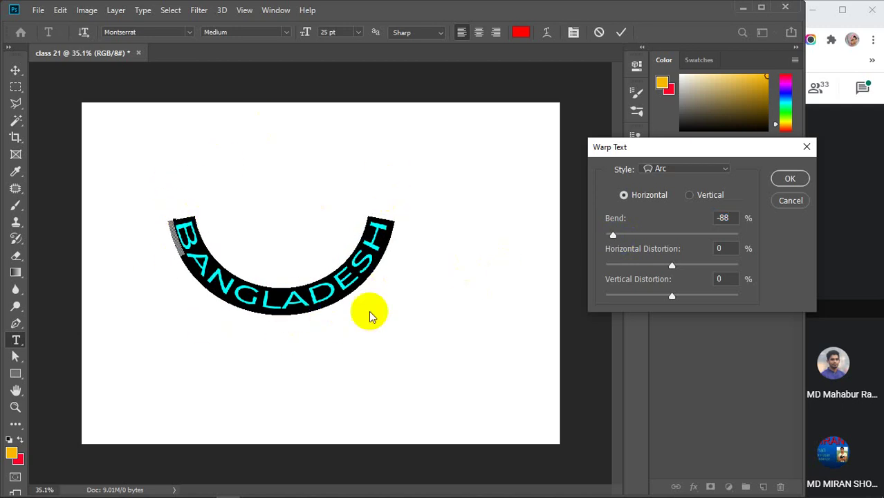
drag(613, 235, 644, 269)
Set both Horizontal and Vertical Distortion to 0.
double_click(723, 248)
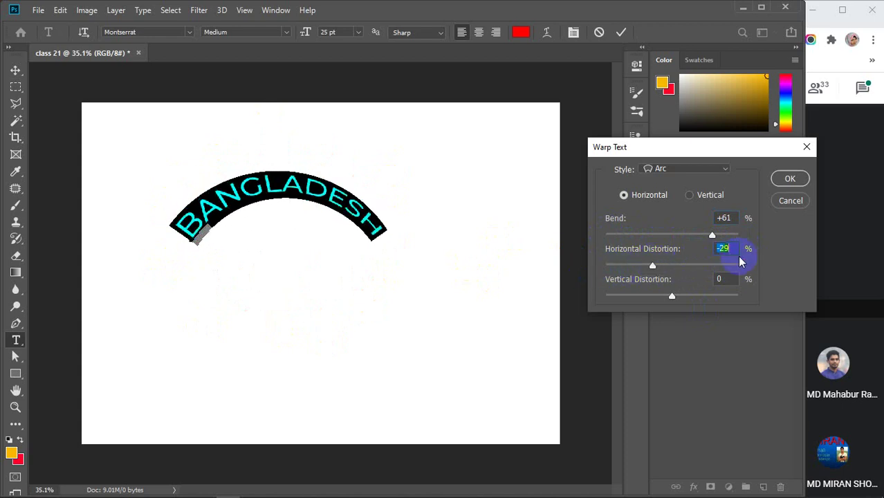
text(0)
drag(671, 298, 636, 302)
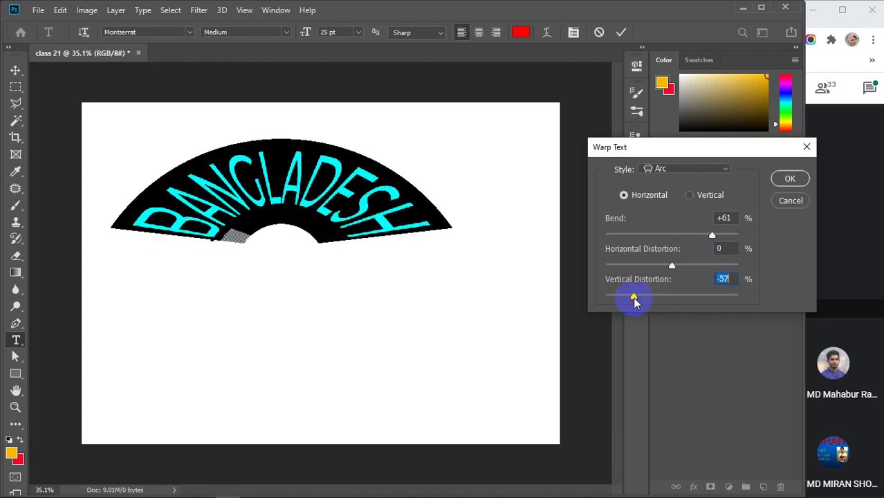
text(0)
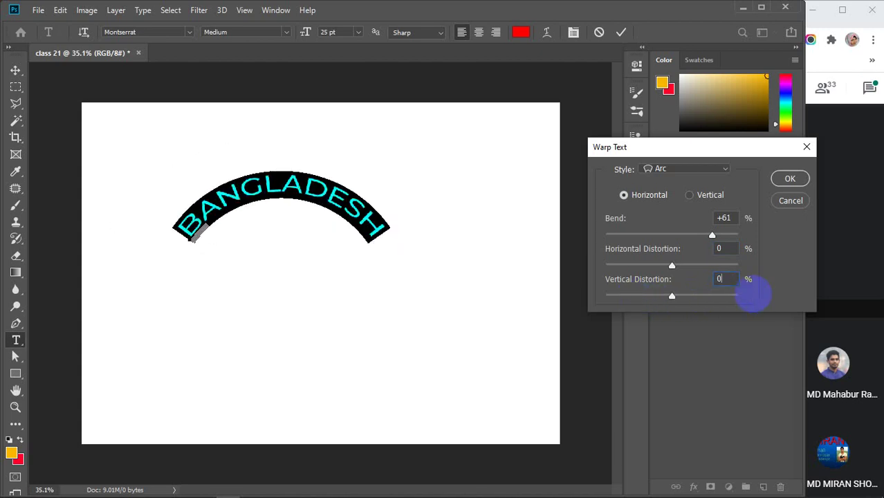
click(726, 169)
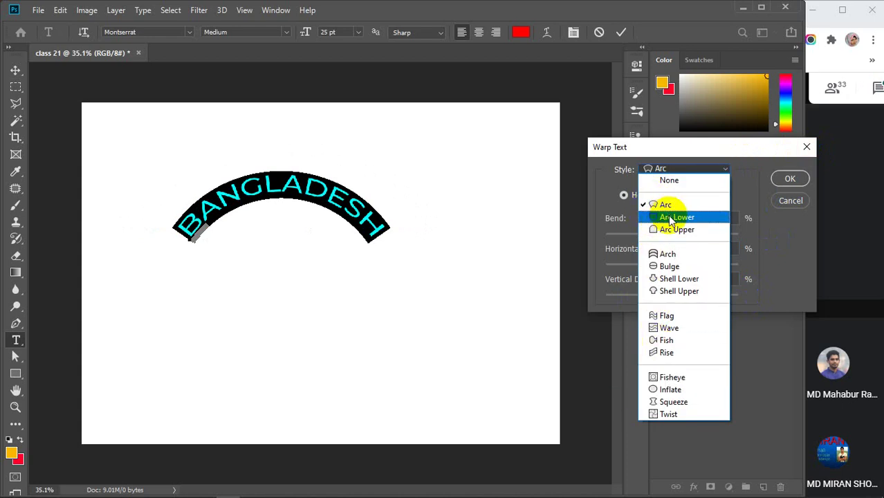
Try the Arc Lower, Arc Upper, Flag and Twist warp styles on BANGLADESH.
click(671, 218)
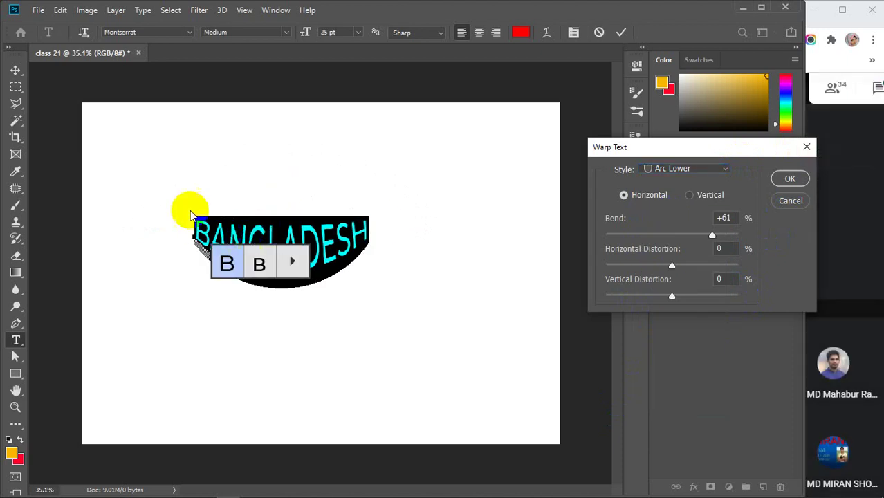
click(724, 172)
click(676, 229)
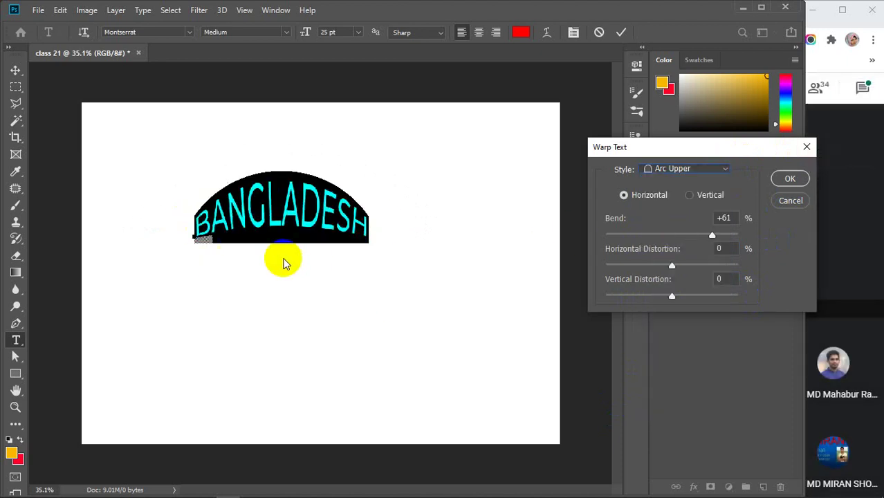
click(723, 168)
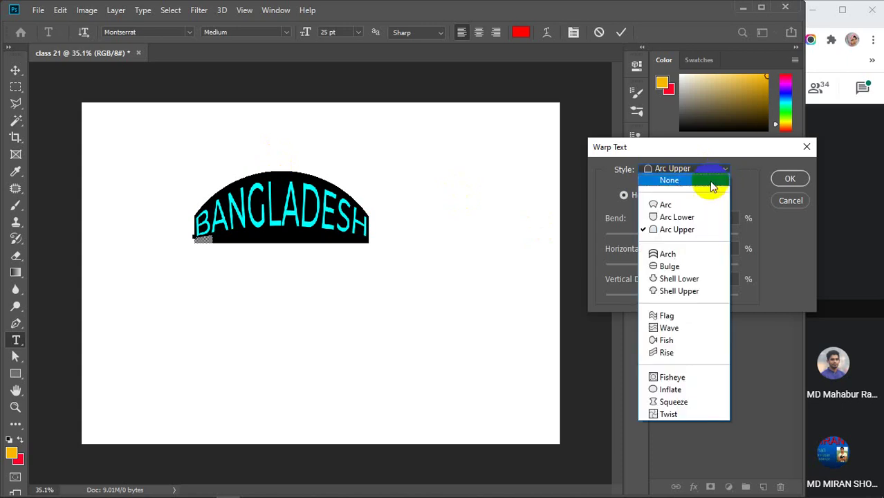
click(667, 316)
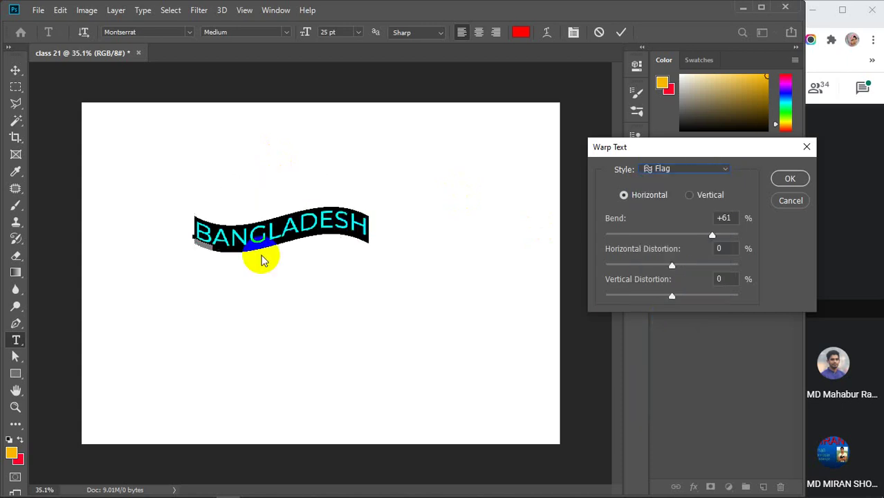
click(708, 172)
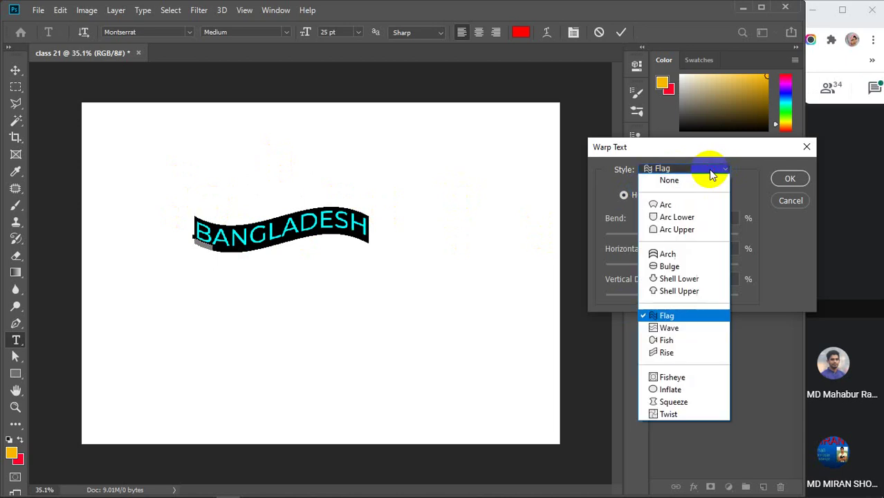
click(675, 414)
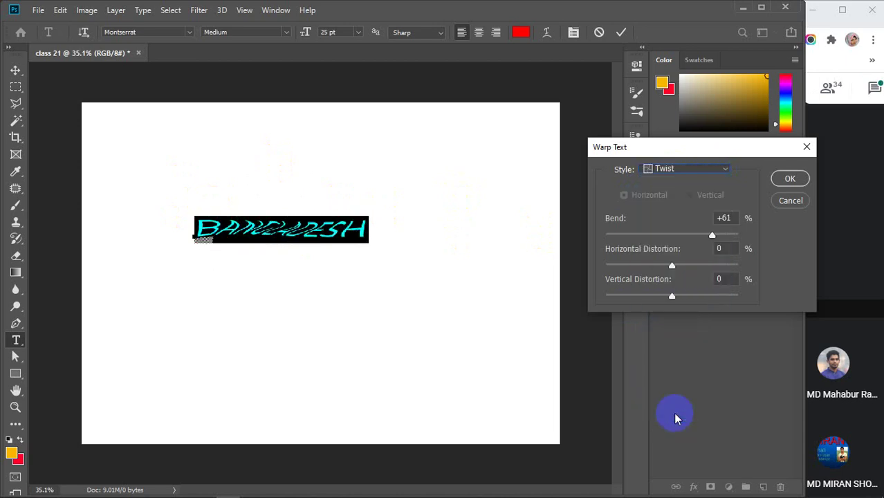
Set the warp style to None, cancel Warp Text, and erase the BANGLADESH text.
click(712, 172)
scroll(713, 173, up, 1)
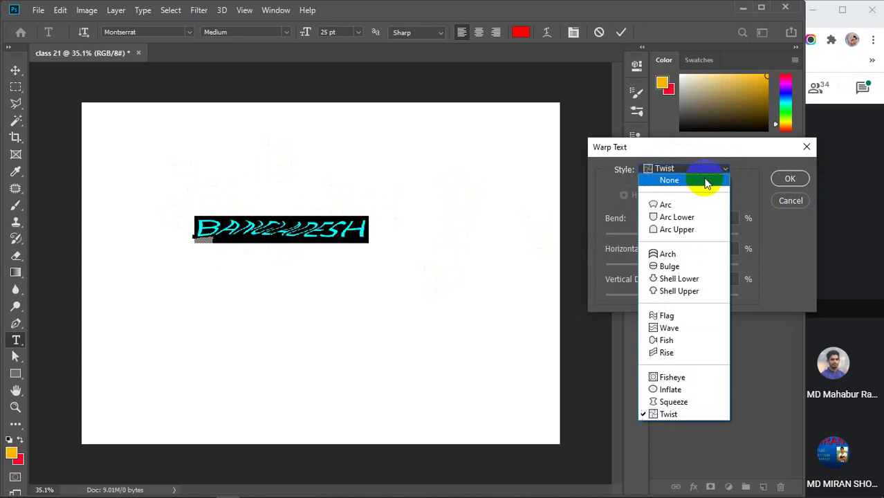
click(695, 181)
click(791, 200)
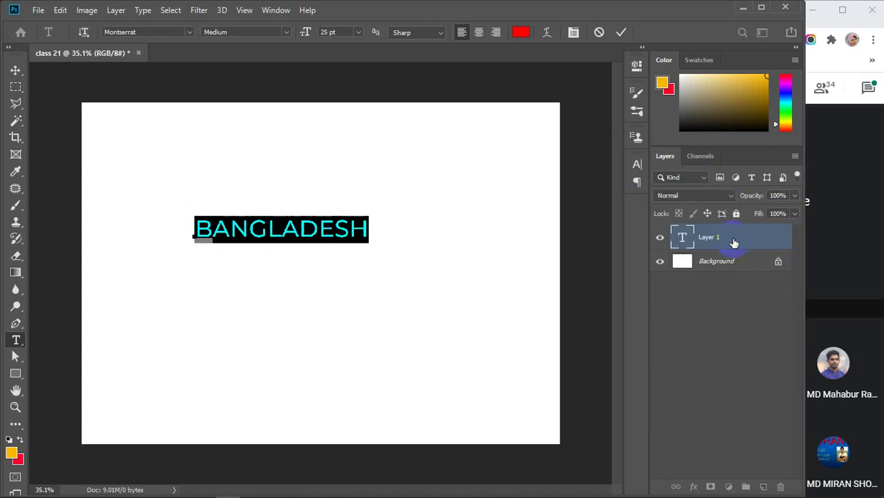
key(BackSpace)
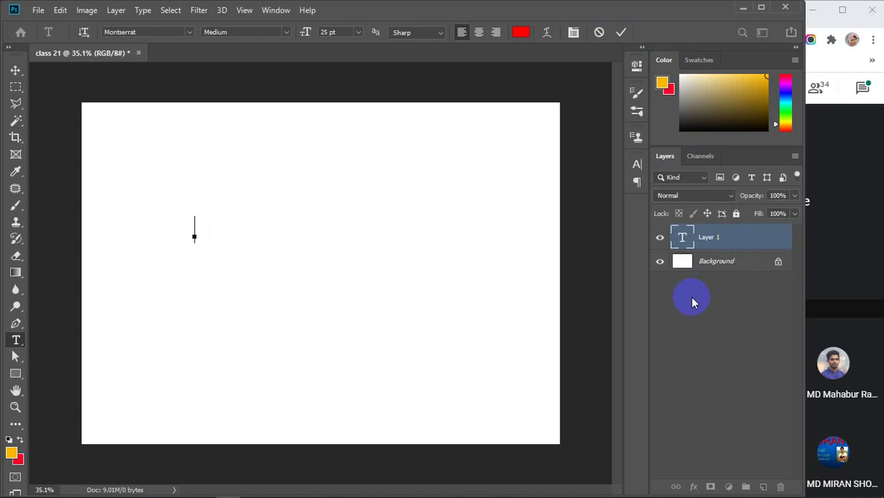
Commit the emptied text edit and delete the empty text layer.
click(622, 33)
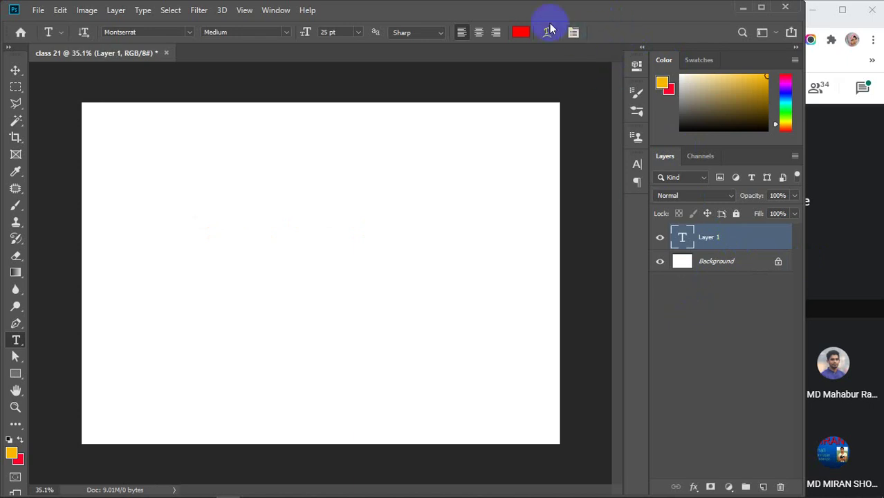
key(Delete)
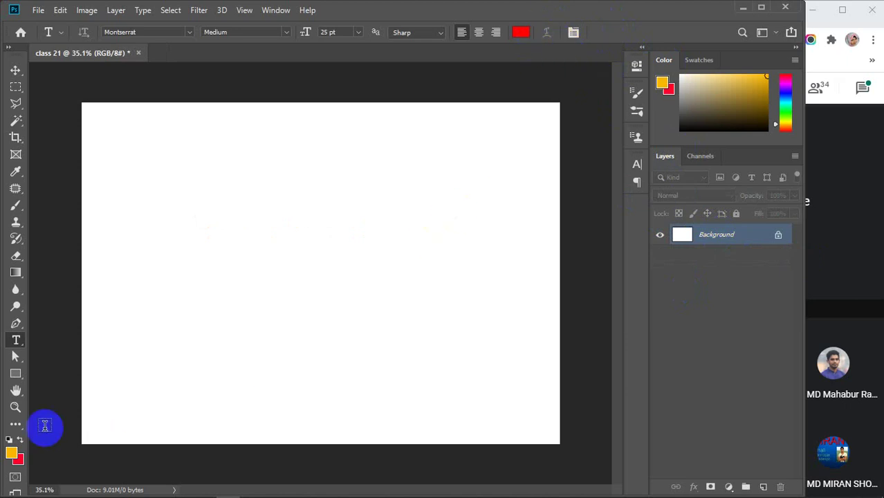
Type BANGLADESH with the Vertical Type Tool near the upper left and commit it.
right_click(16, 341)
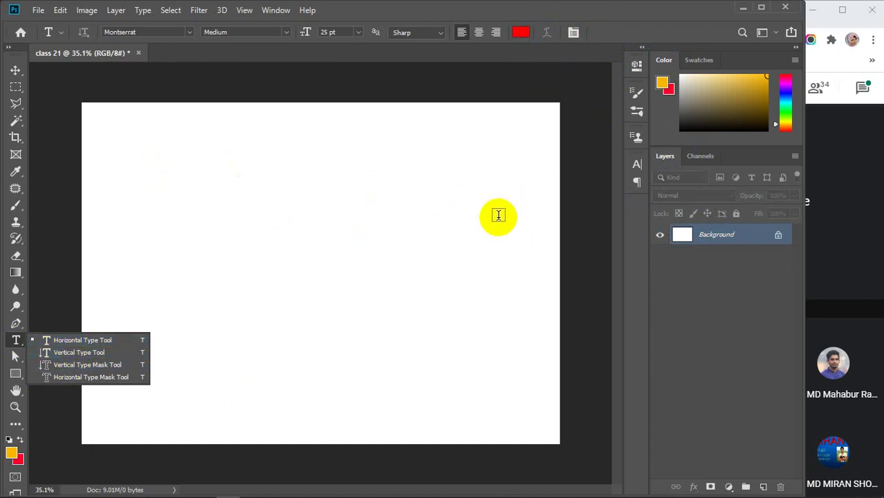
click(71, 354)
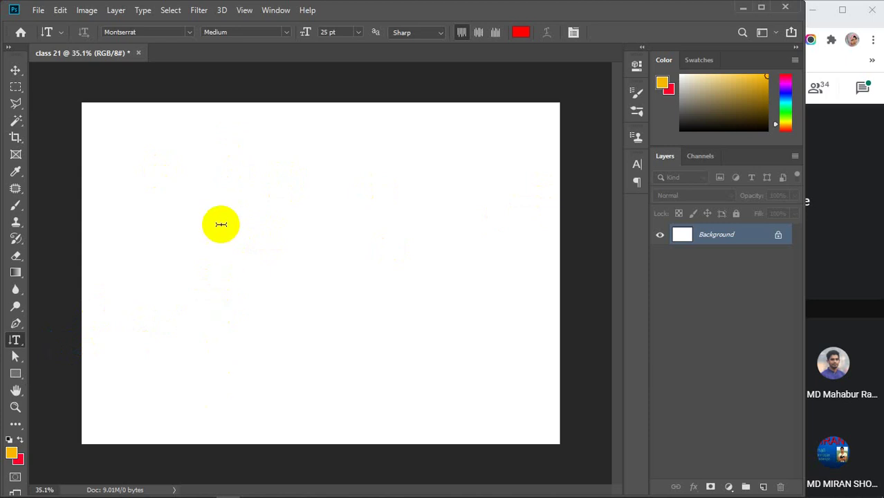
click(169, 166)
text(B)
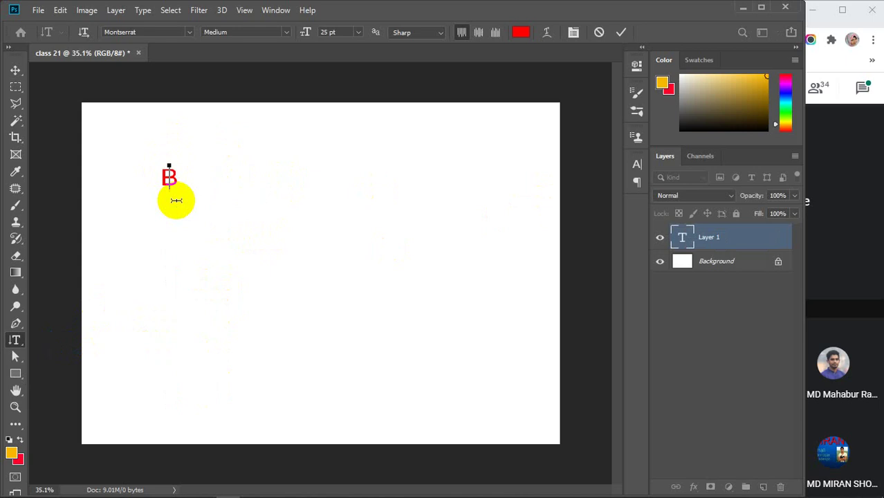
text(ANGL)
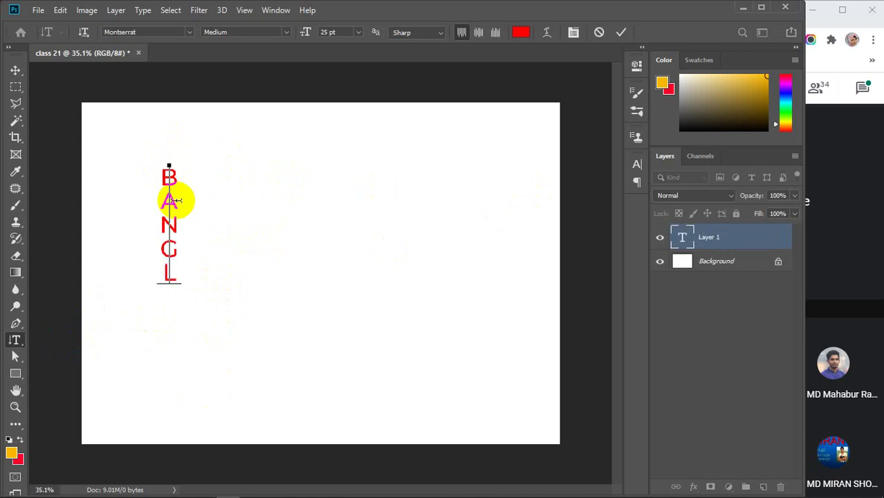
text(ADESH)
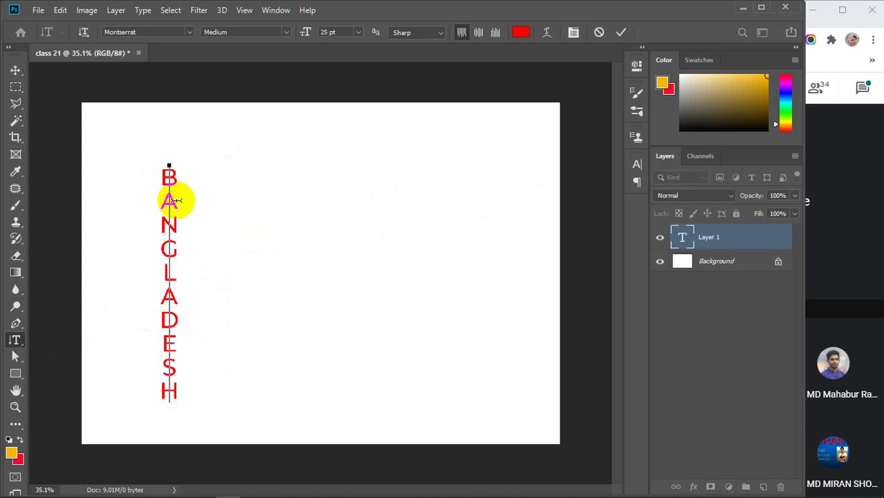
click(620, 32)
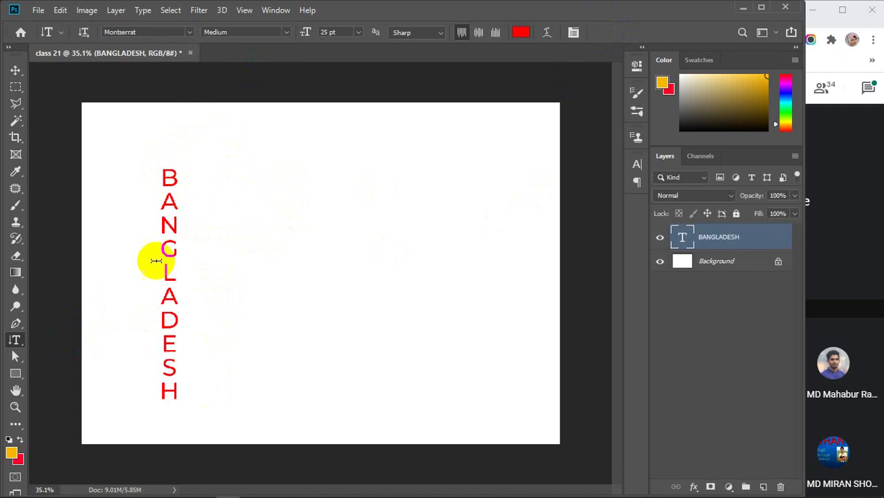
Extend the vertical text to read 'BANGLADESH is my mother' and select it.
click(169, 394)
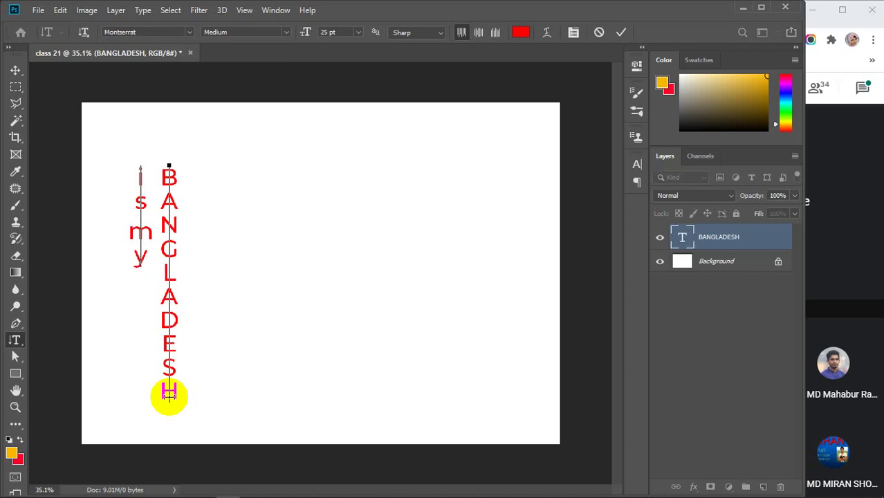
text(mother)
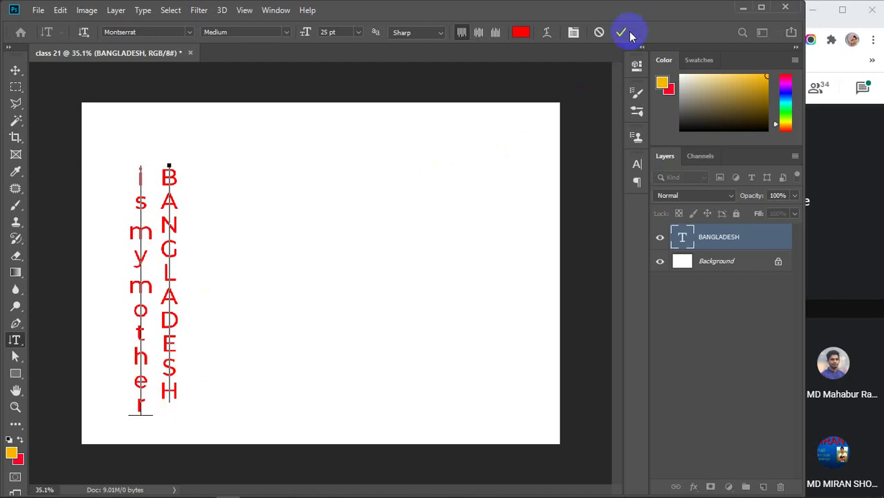
drag(171, 168, 169, 181)
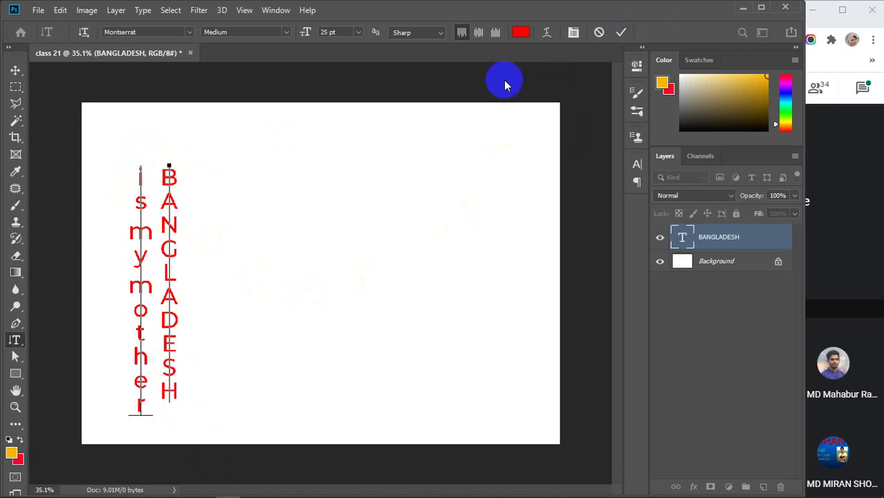
Try center and bottom alignment, commit, then delete the vertical text layer.
click(481, 33)
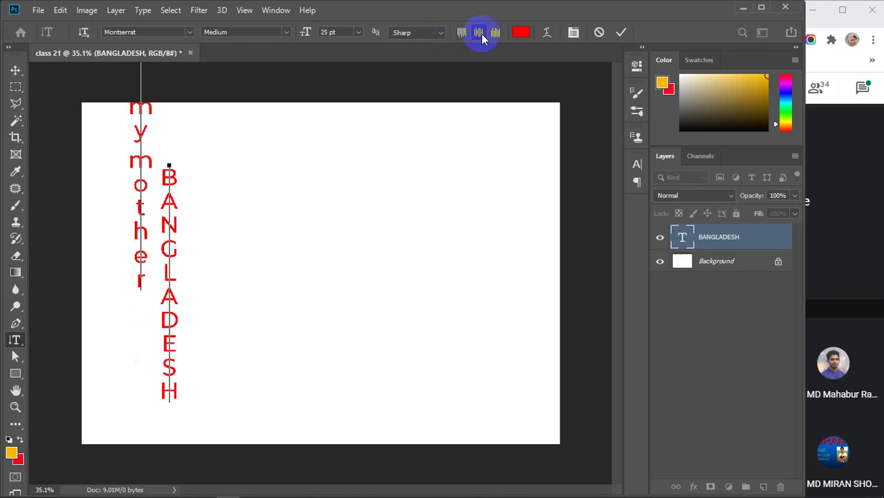
click(497, 33)
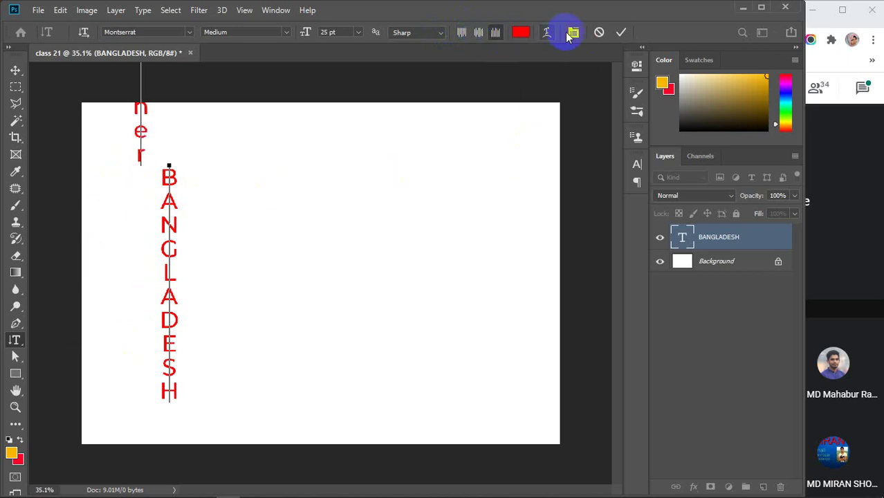
click(621, 33)
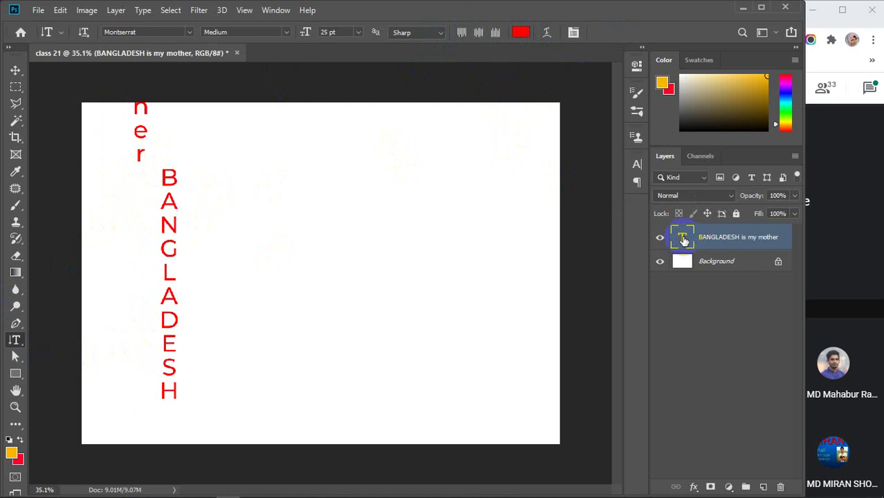
key(Delete)
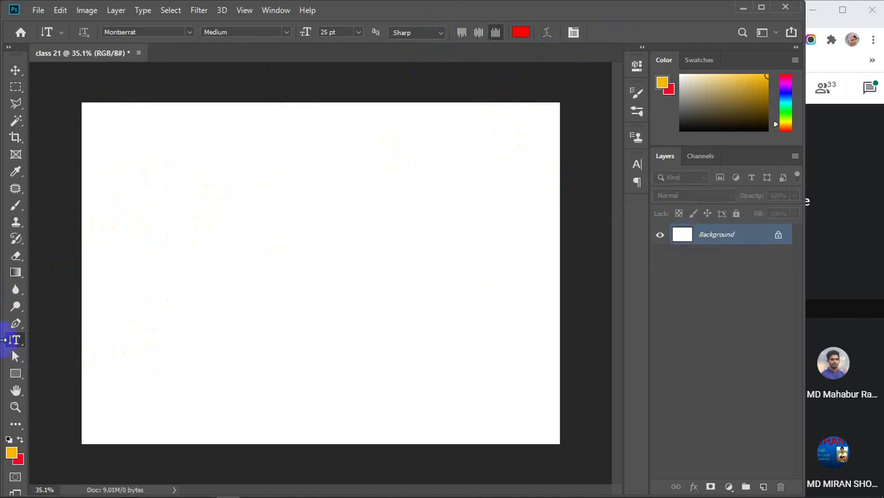
right_click(12, 341)
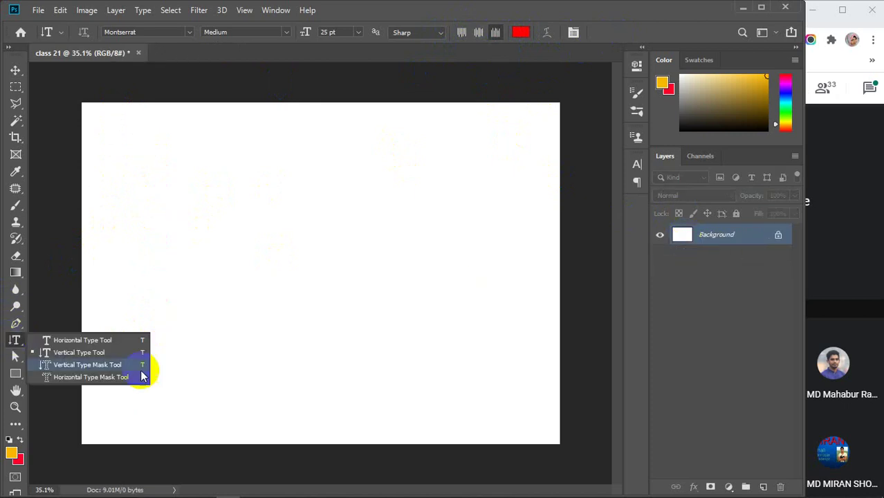
click(75, 364)
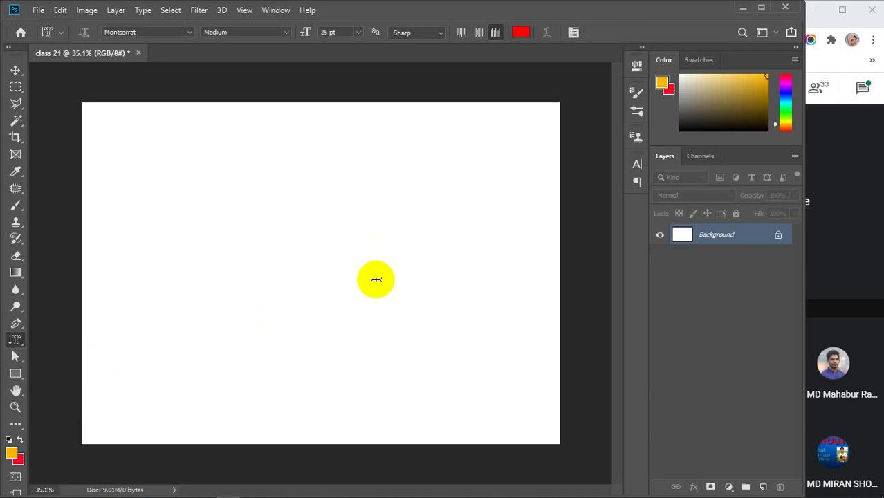
click(437, 284)
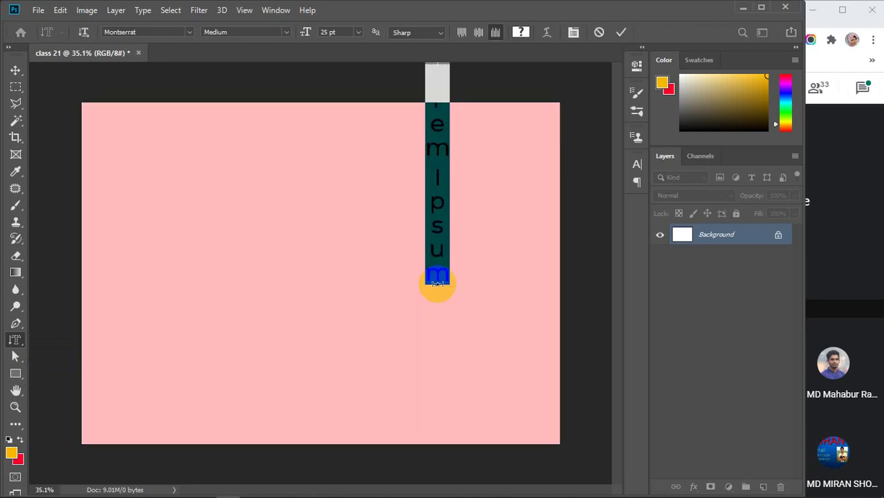
click(503, 109)
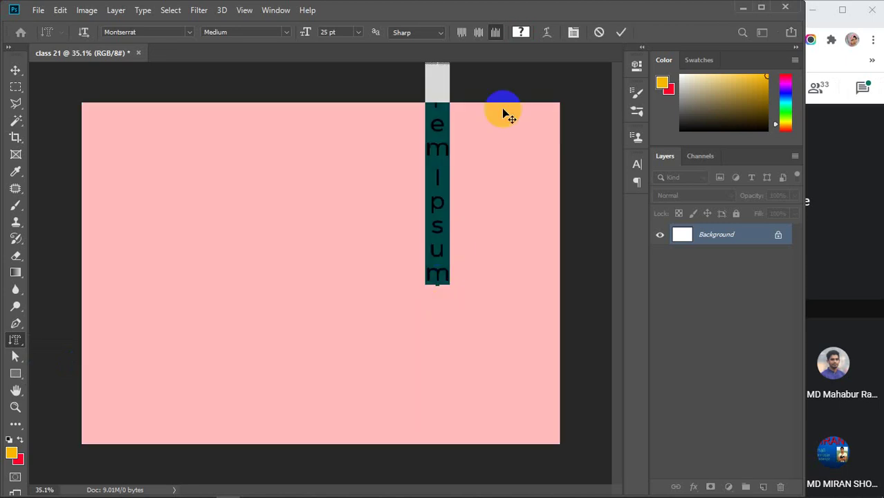
click(461, 32)
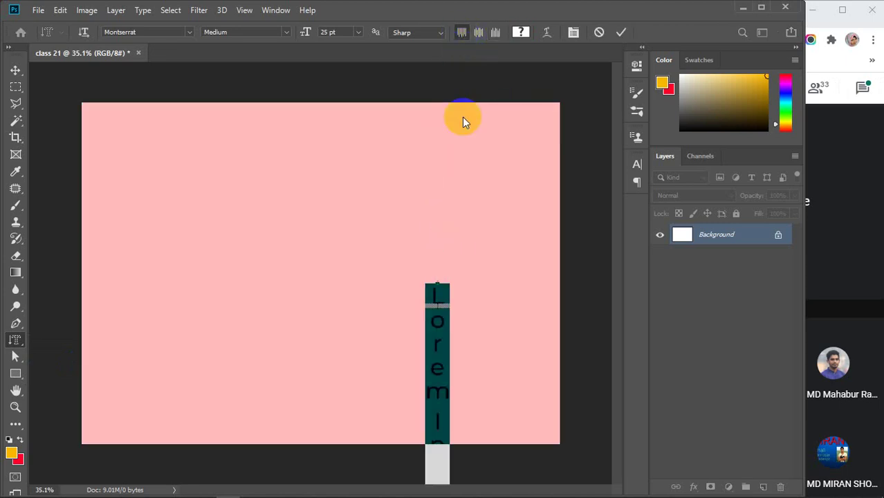
click(622, 33)
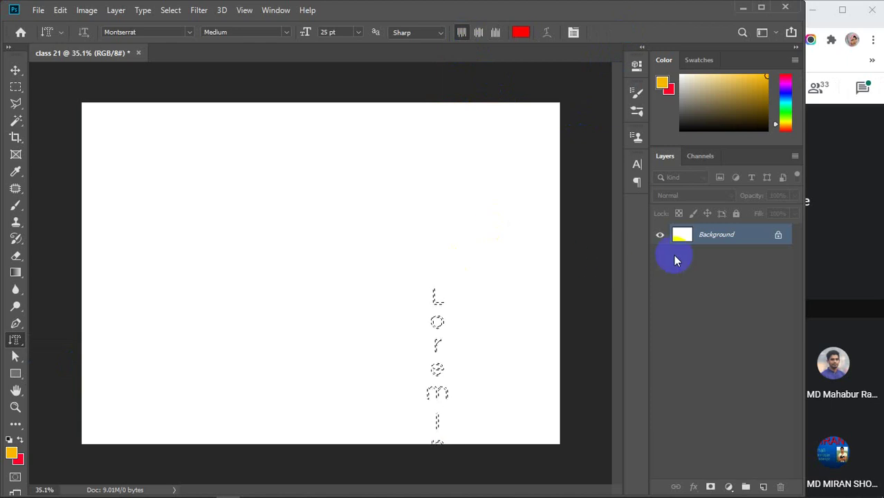
key(ctrl+d)
right_click(14, 340)
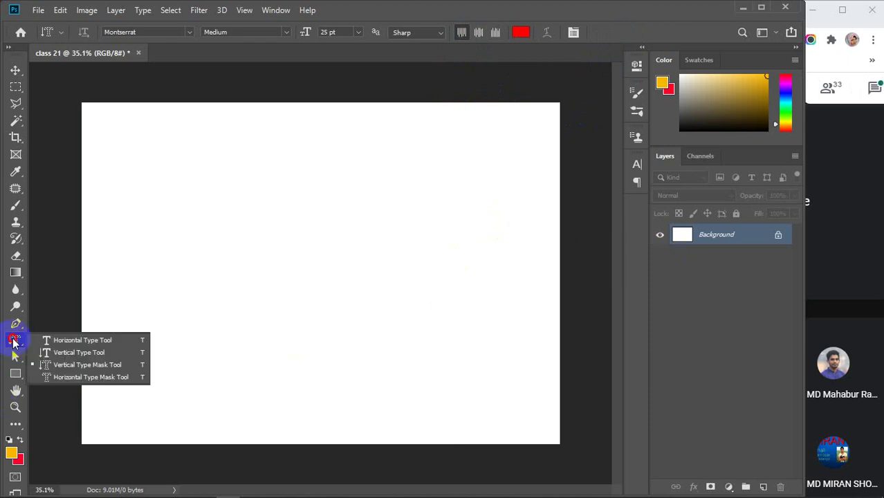
Create a vertical type mask reading Bangladesh on the right, undoing an orange fill.
click(76, 365)
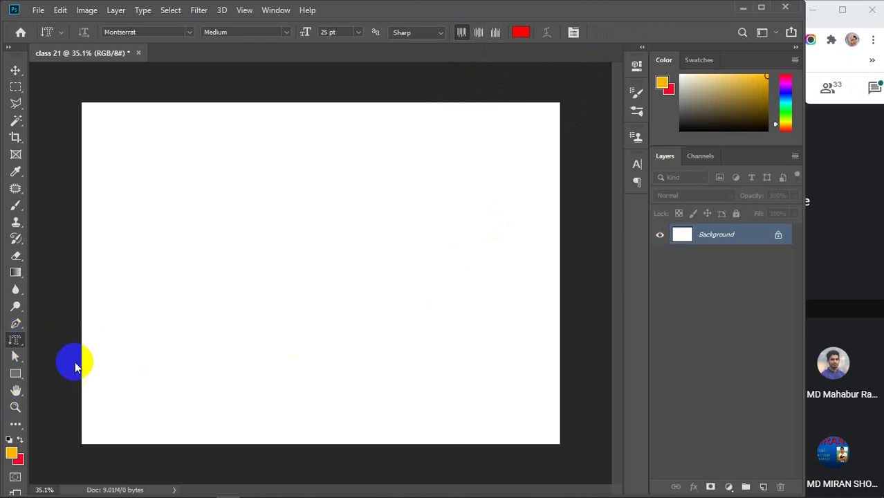
click(442, 202)
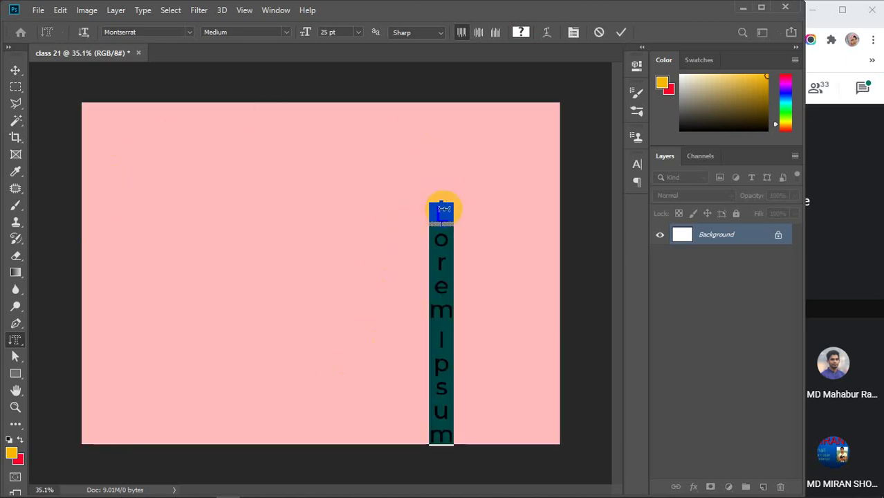
text(Bangladesh)
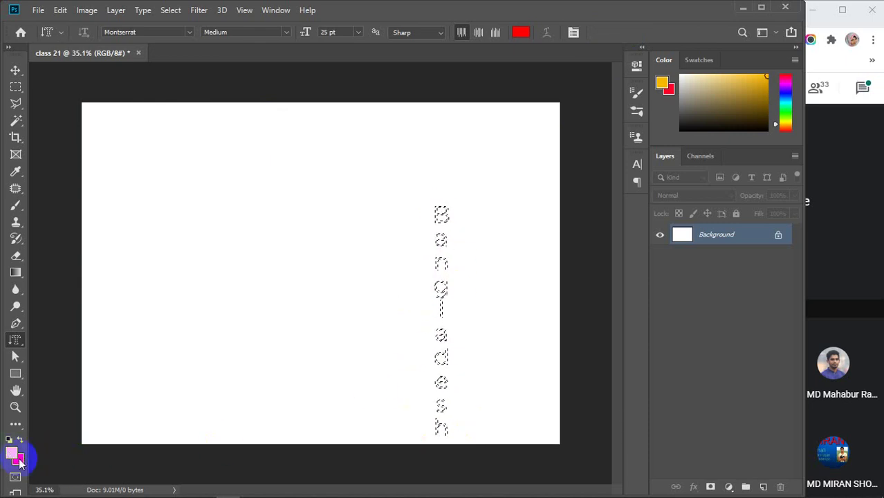
key(alt+BackSpace)
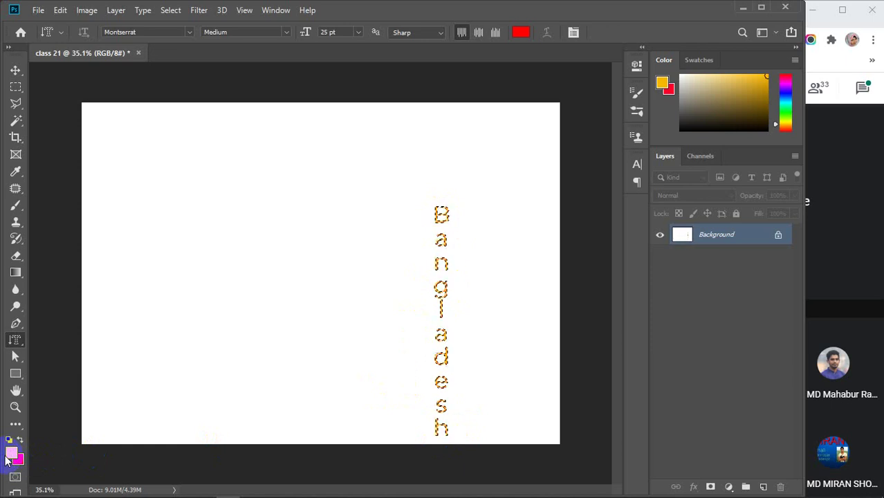
key(ctrl+z)
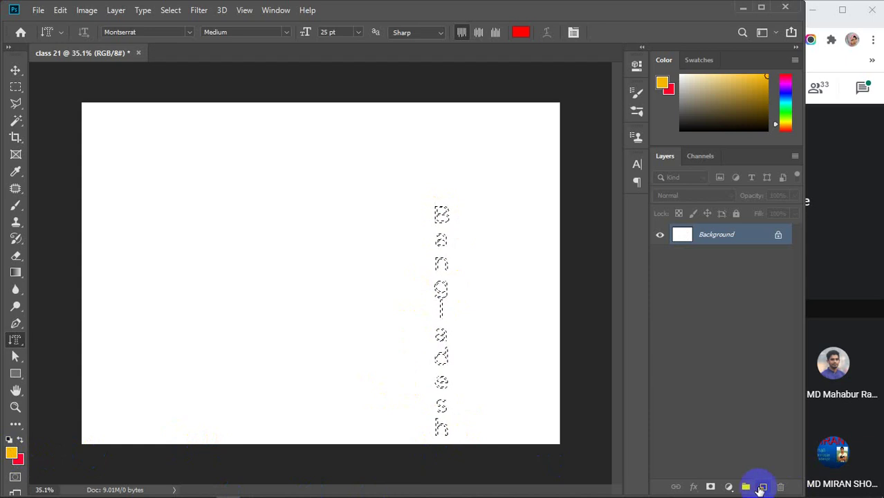
On a new layer, fill the Bangladesh selection red, deselect, and move it into place.
click(761, 487)
key(ctrl+BackSpace)
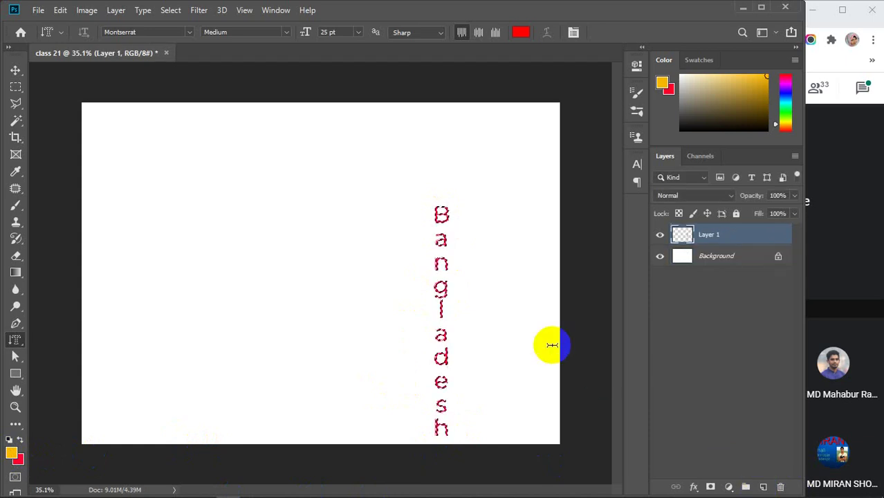
key(ctrl+d)
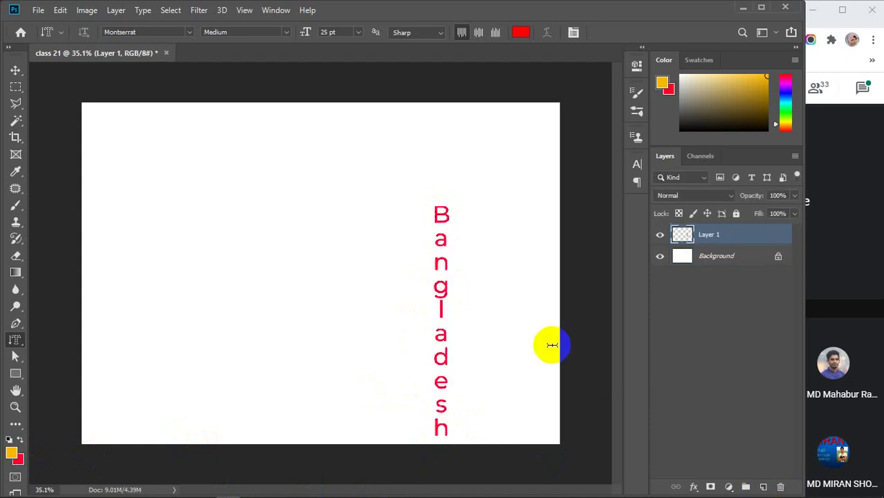
key(v)
drag(446, 295, 457, 237)
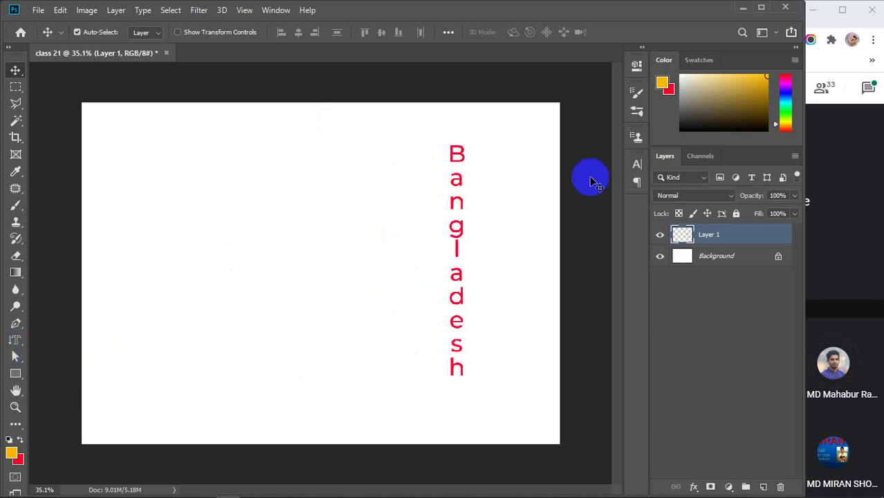
drag(460, 184, 453, 184)
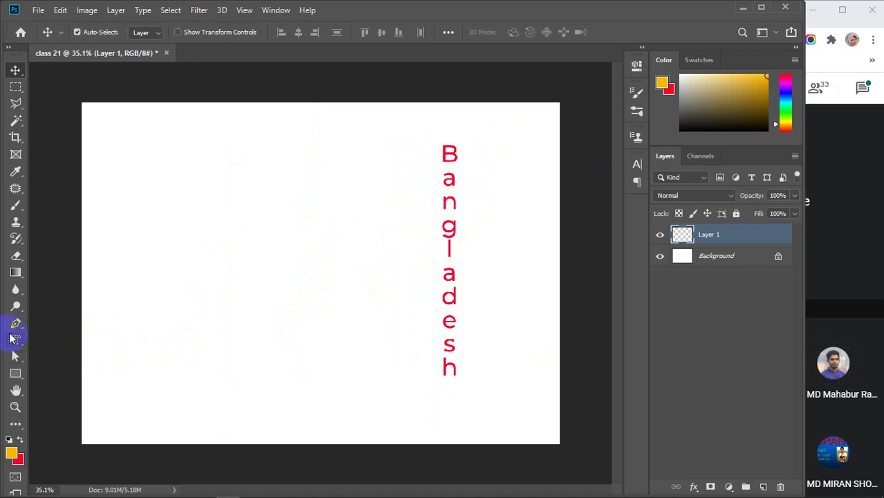
click(13, 339)
Make a horizontal BANGLADESH type mask, fill it yellow, deselect, and shift it slightly.
click(66, 380)
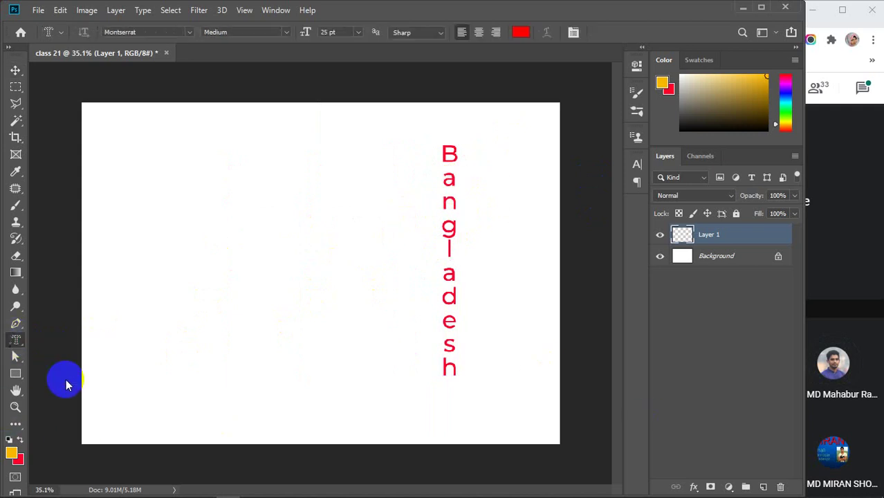
click(160, 287)
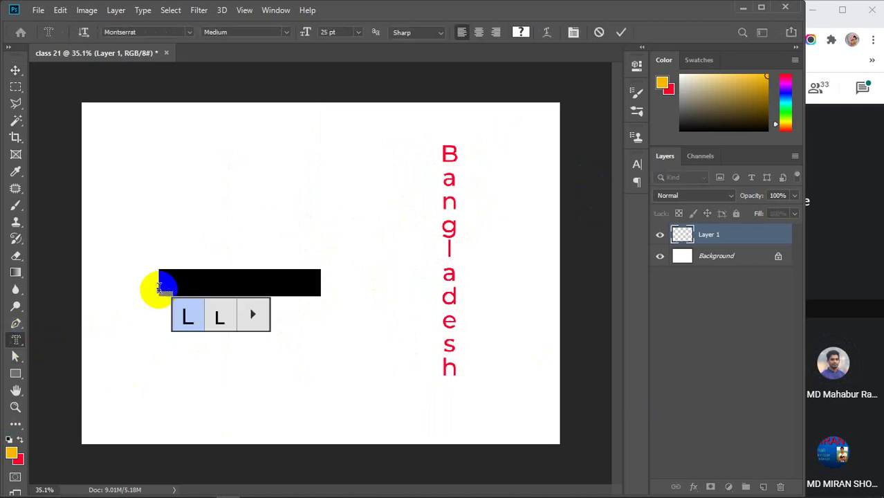
text(BANGLADESH)
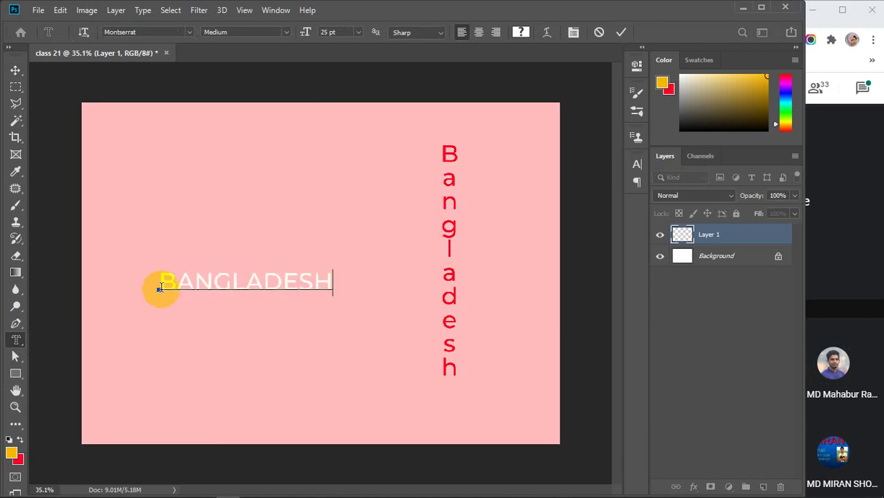
key(ctrl+Return)
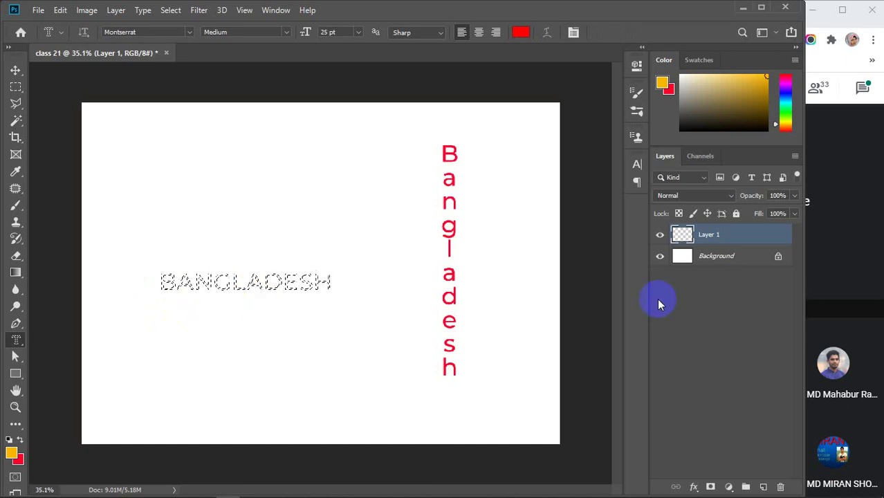
key(alt+BackSpace)
key(ctrl+d)
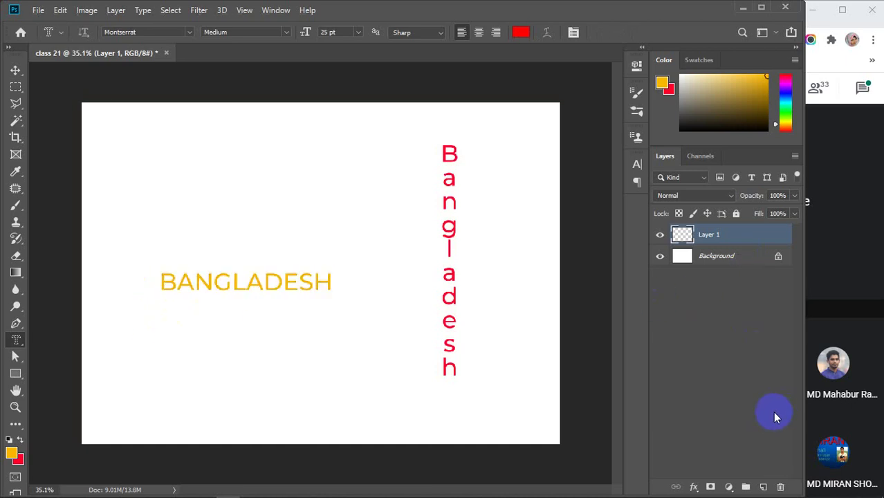
key(v)
drag(265, 291, 281, 299)
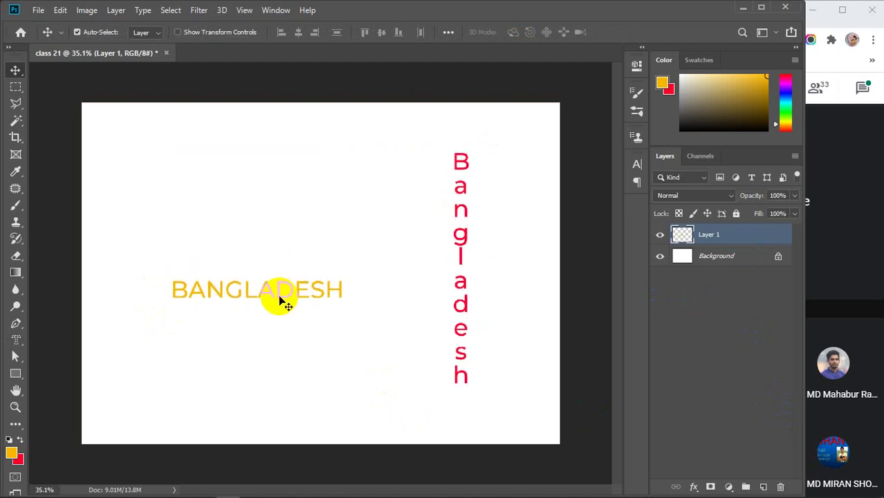
Switch back to the Horizontal Type Tool, then drag the lettering with the Move tool.
click(17, 339)
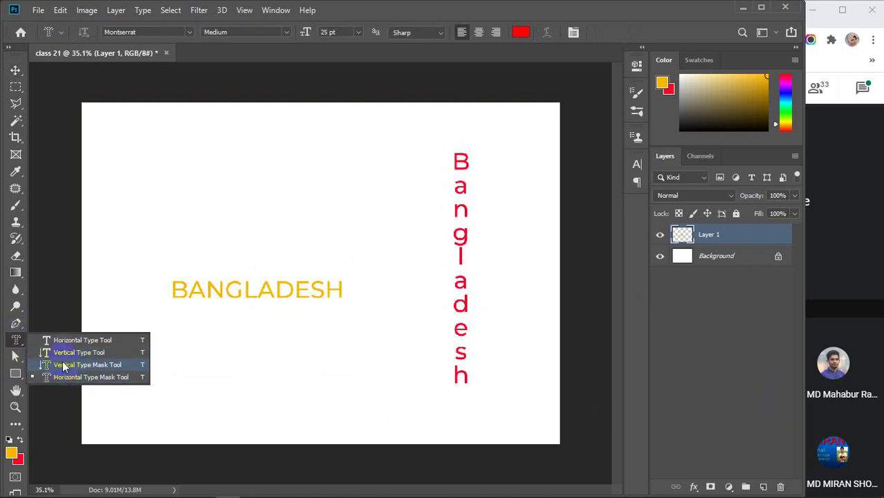
click(62, 341)
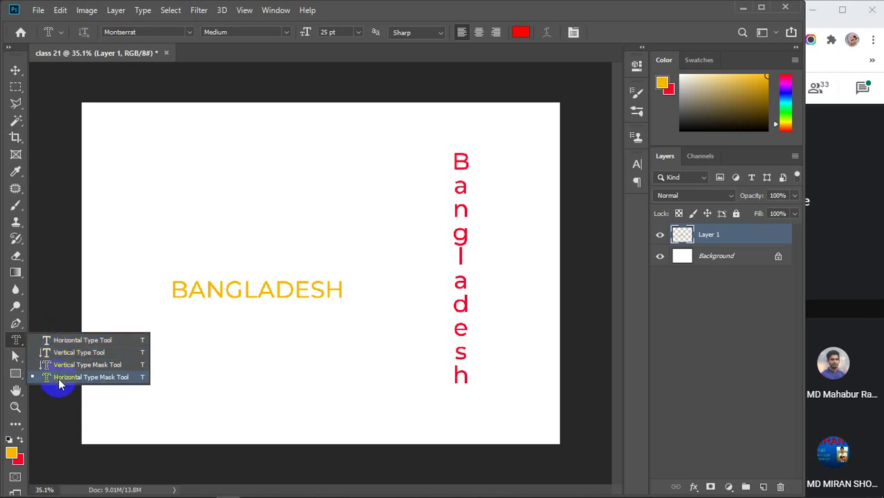
click(63, 341)
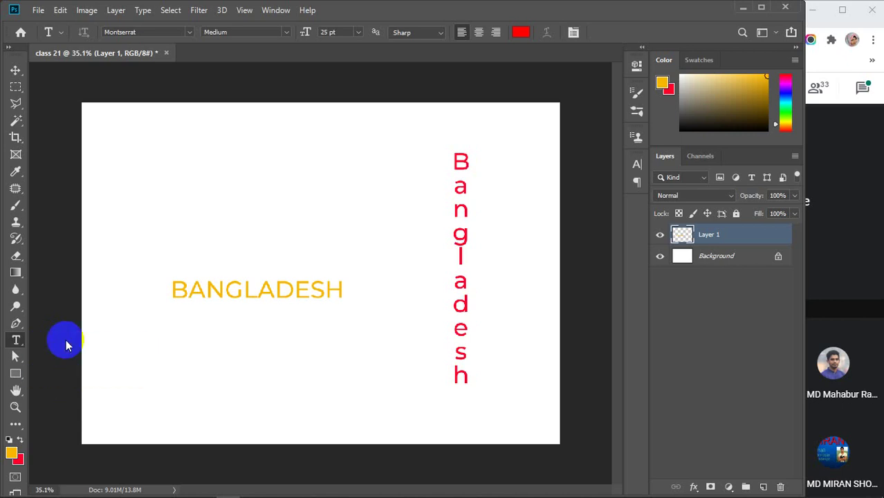
click(16, 71)
drag(142, 182, 237, 264)
Delete Layer 1 holding both Bangladesh words, leaving only the Background.
key(Delete)
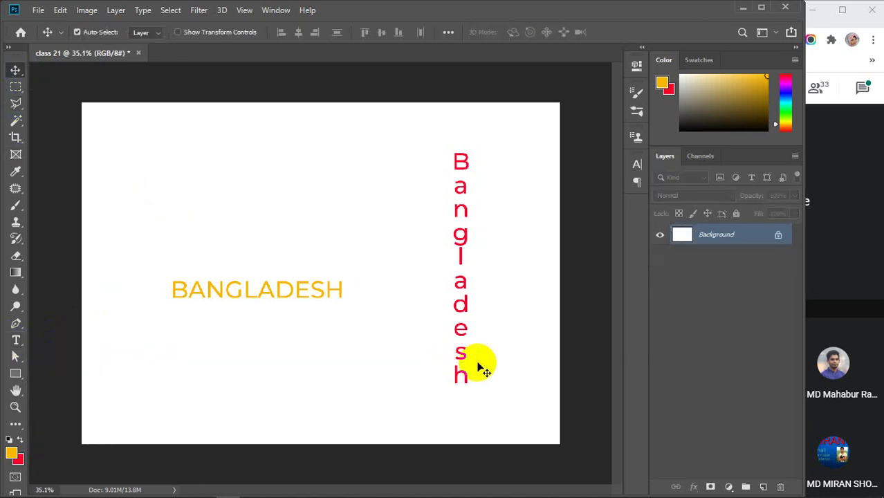
mouse_move(606, 496)
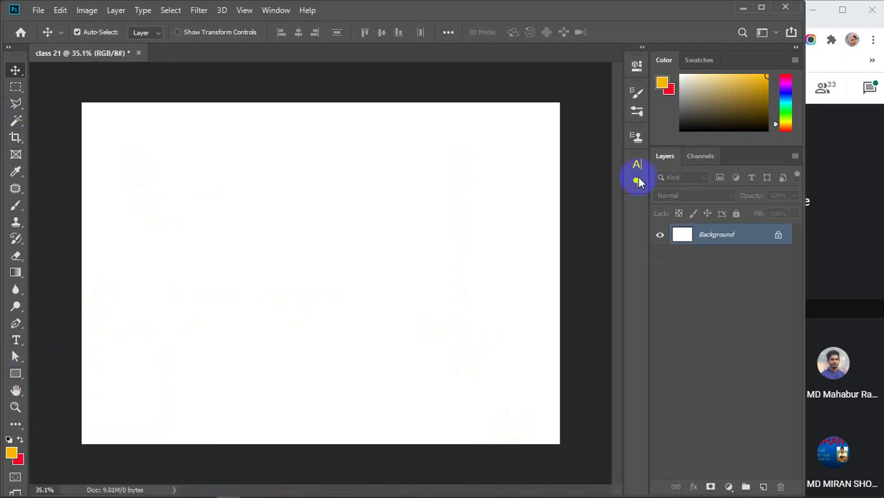
Mute one Google Meet participant for everyone, then open and close the meeting chat.
click(852, 309)
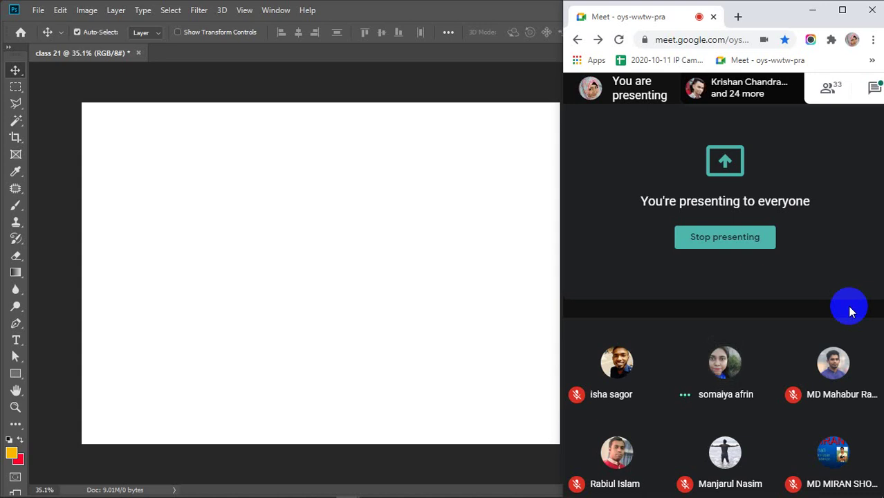
click(695, 362)
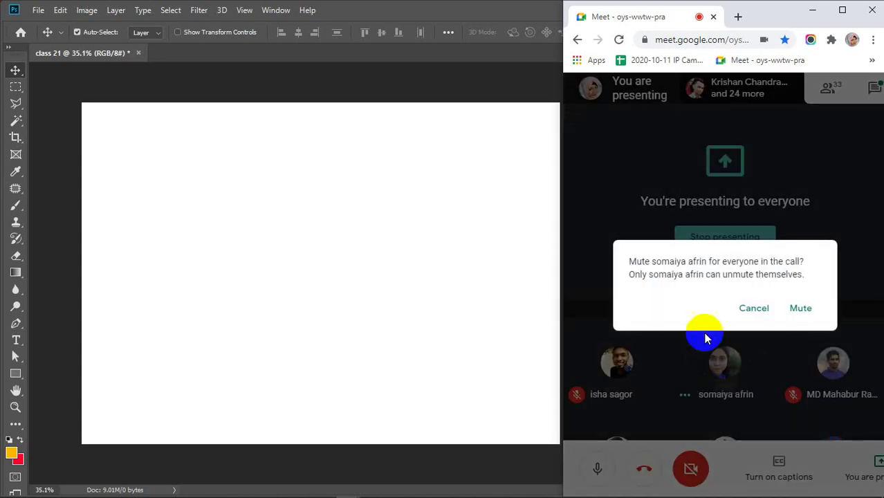
click(797, 309)
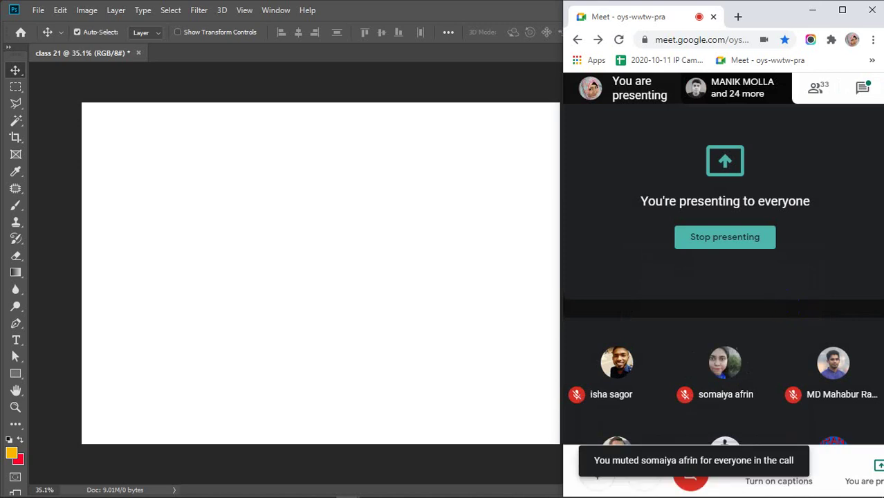
click(862, 86)
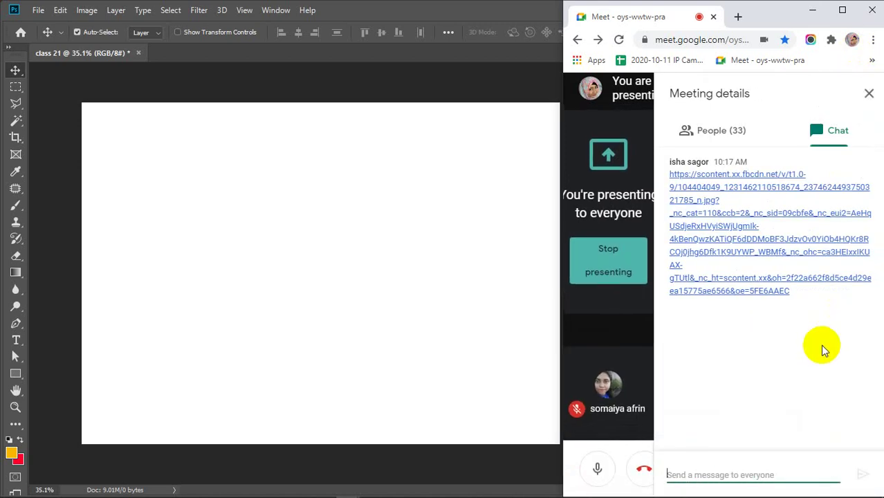
click(869, 94)
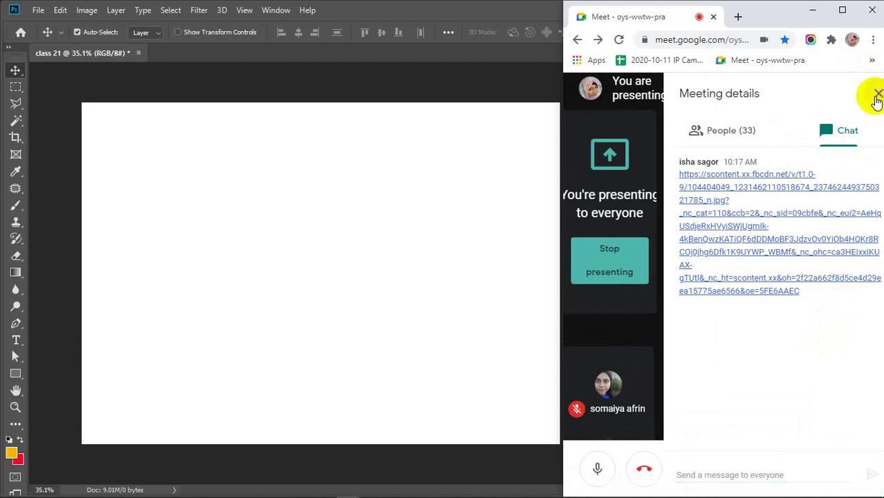
Minimize and restore Chrome, bringing Photoshop's blank white canvas back to the front.
click(813, 10)
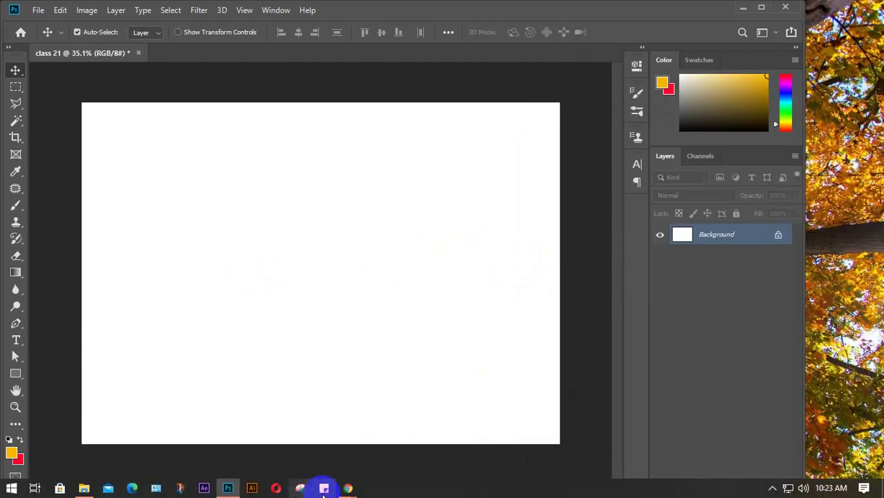
mouse_move(353, 492)
click(212, 434)
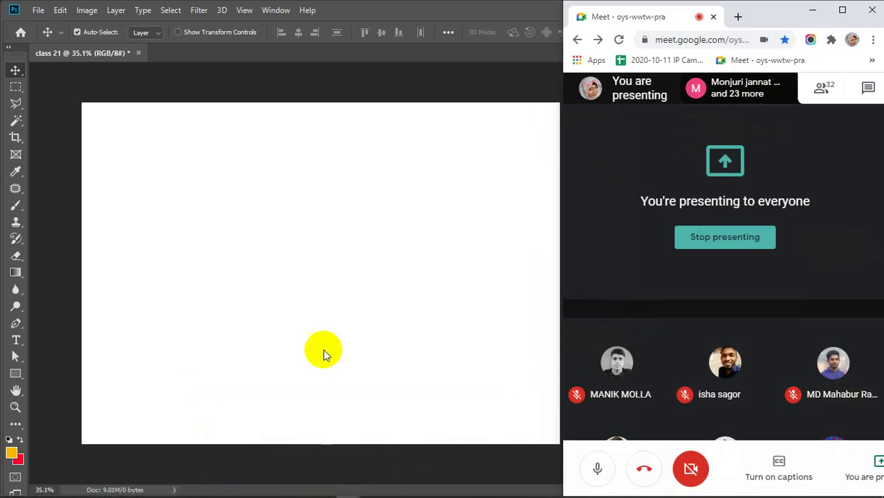
click(200, 306)
click(16, 340)
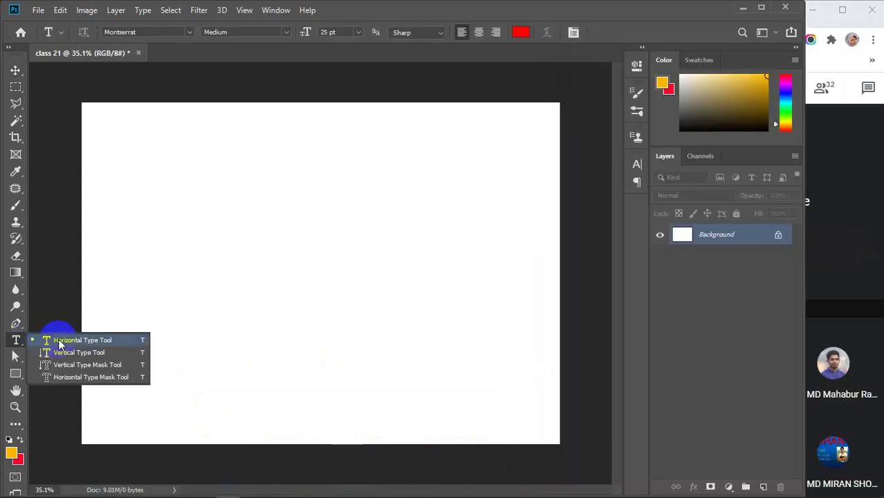
Add a Lorem ipsum paragraph text box near the canvas top and colour it green (00ff4e).
click(42, 339)
drag(118, 153, 537, 269)
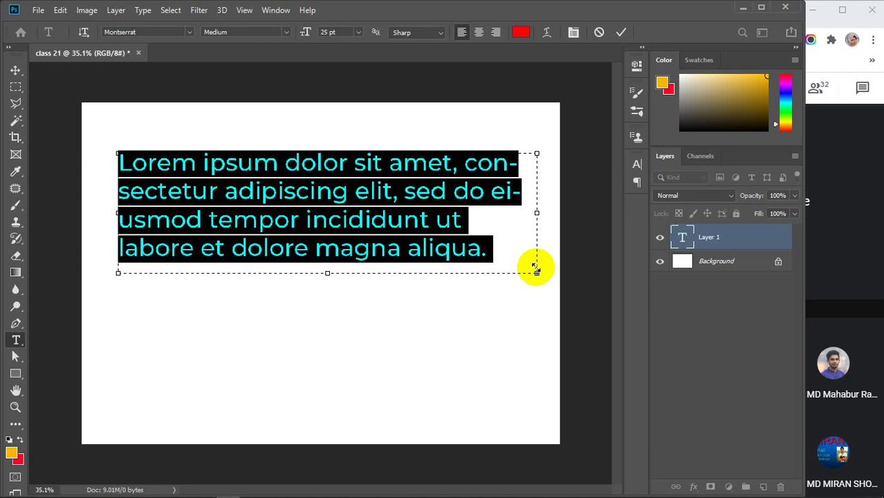
click(522, 35)
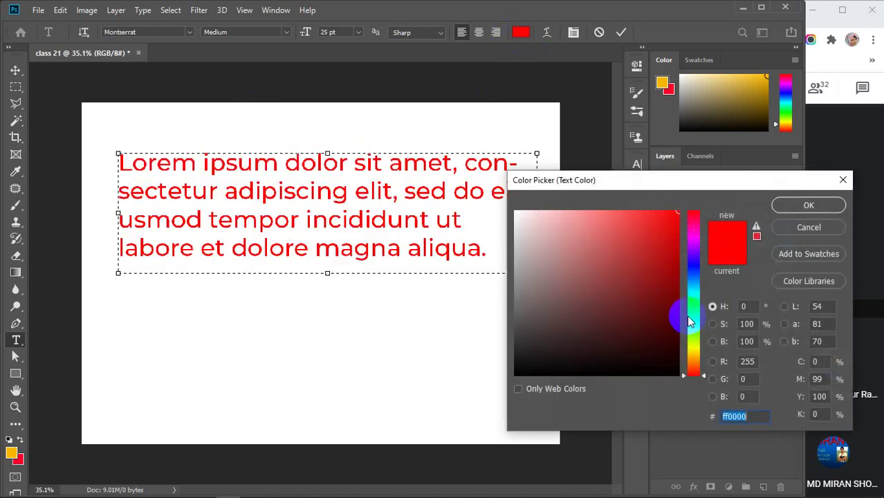
click(690, 318)
click(808, 206)
click(12, 339)
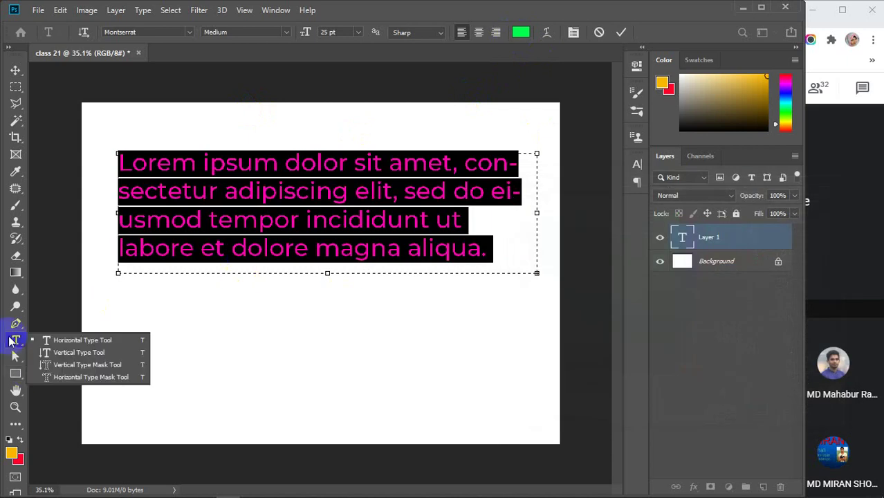
click(67, 379)
Create type-mask Lorem lettering below the green paragraph and add a new layer for it.
drag(105, 330, 537, 423)
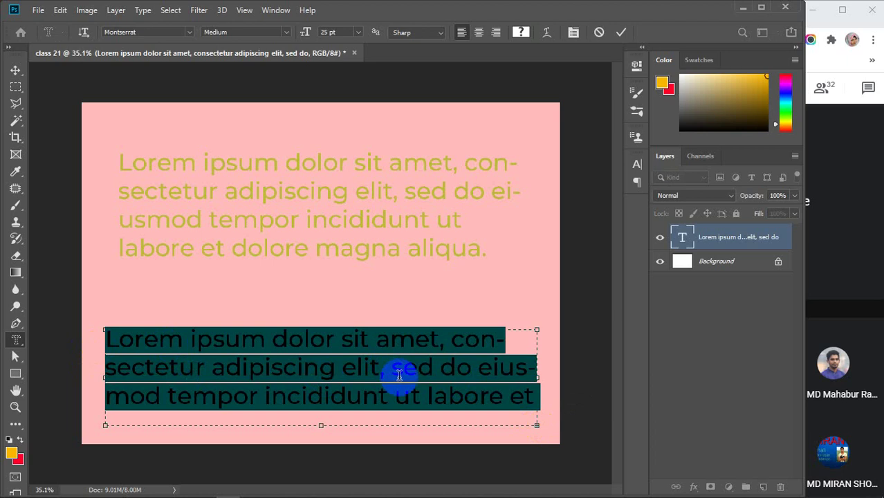
click(621, 32)
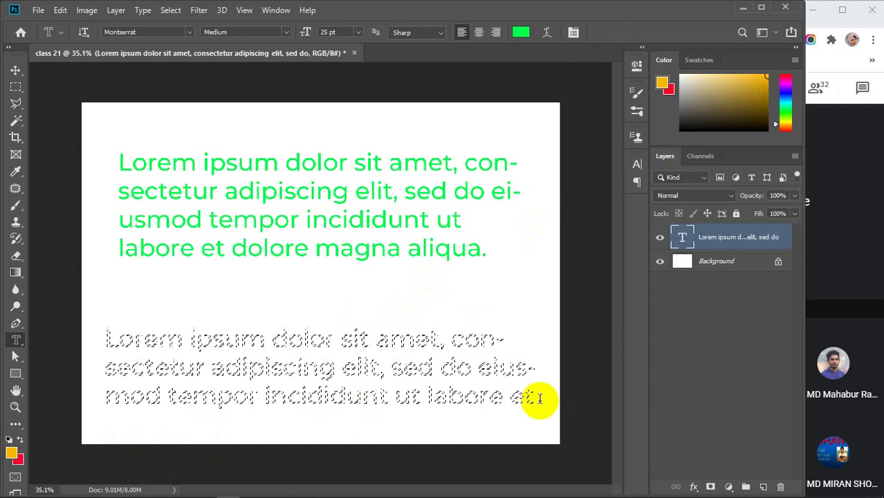
click(763, 487)
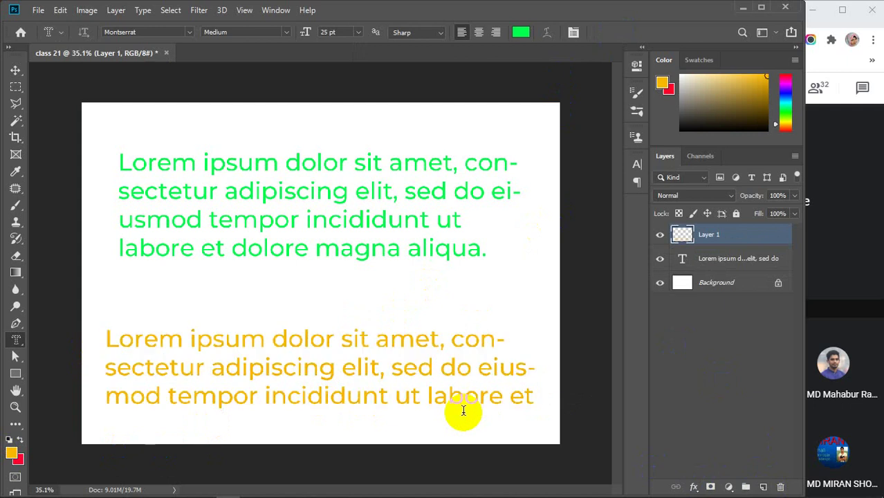
key(v)
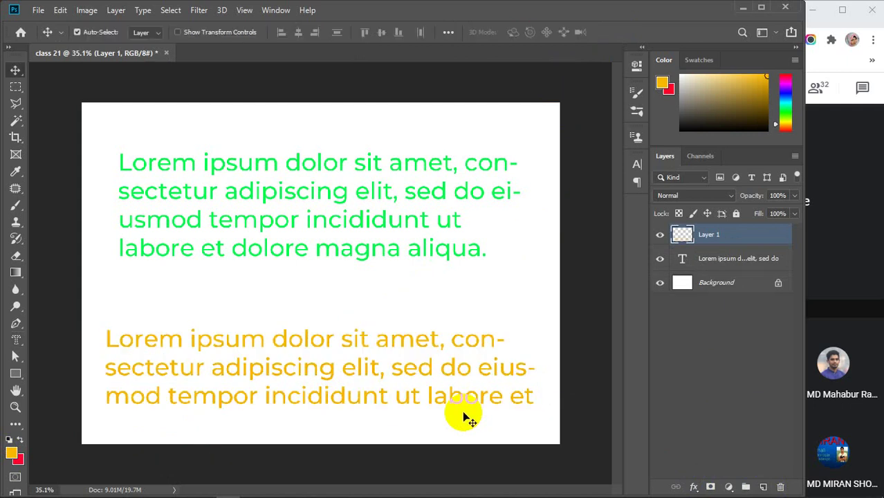
drag(315, 339, 314, 307)
Move the green paragraph down about 30 px, then delete both text layers.
drag(221, 255, 216, 272)
drag(15, 340, 85, 342)
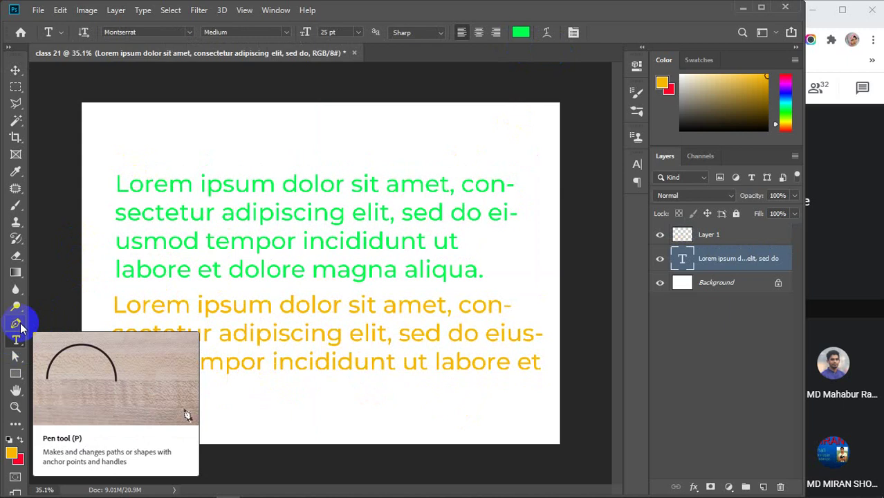
click(730, 237)
key(Delete)
key(Delete)
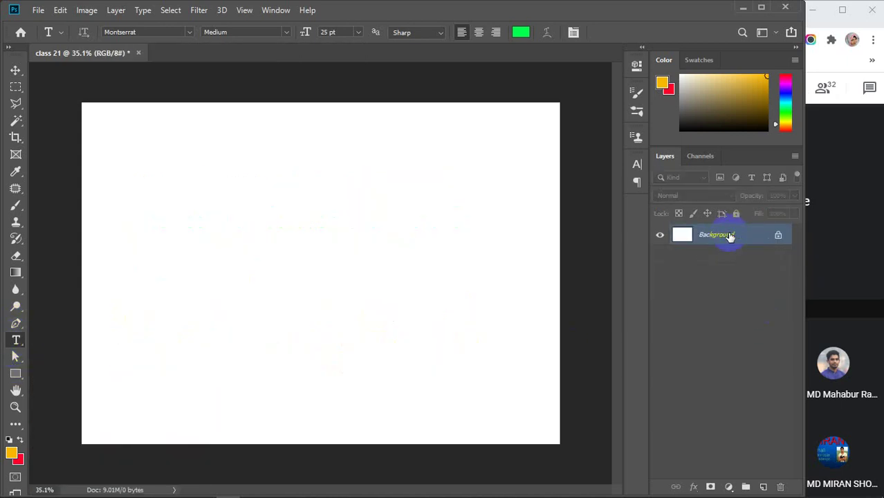
Draw five rectangle shapes across the upper canvas, the last a 339 × 339 px square.
click(15, 378)
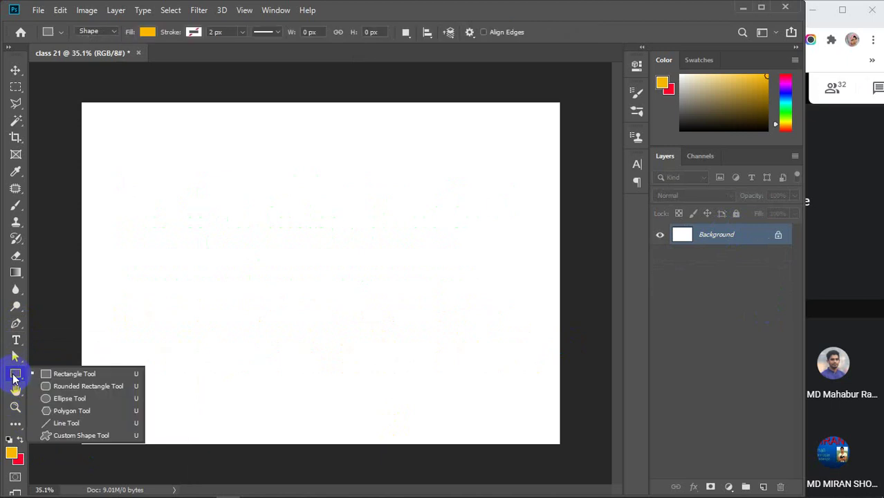
click(90, 375)
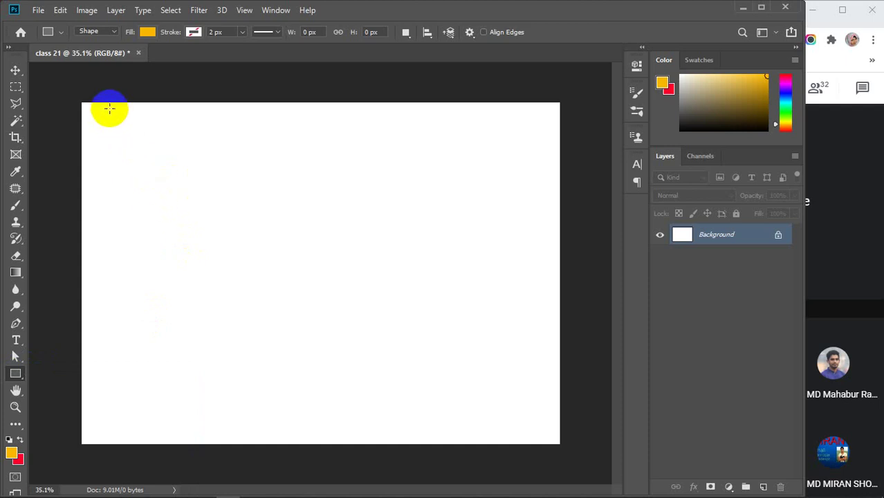
drag(98, 116, 210, 158)
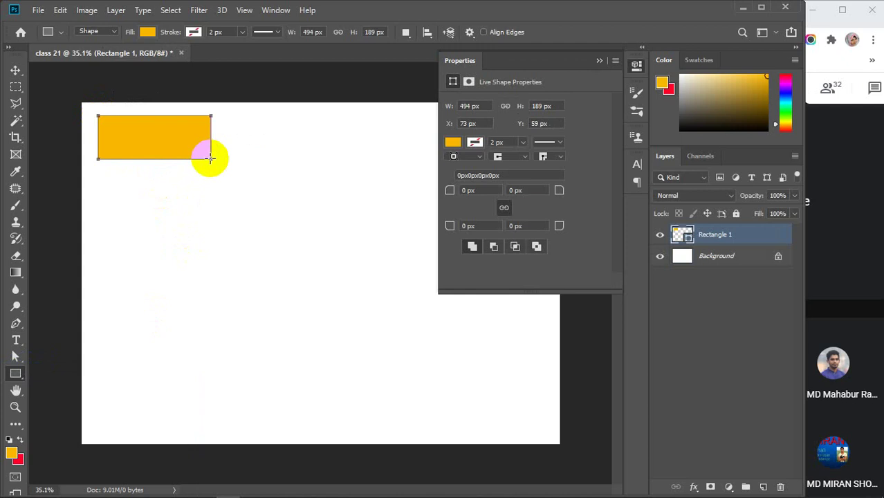
drag(99, 177, 137, 280)
drag(156, 176, 231, 233)
drag(228, 119, 294, 174)
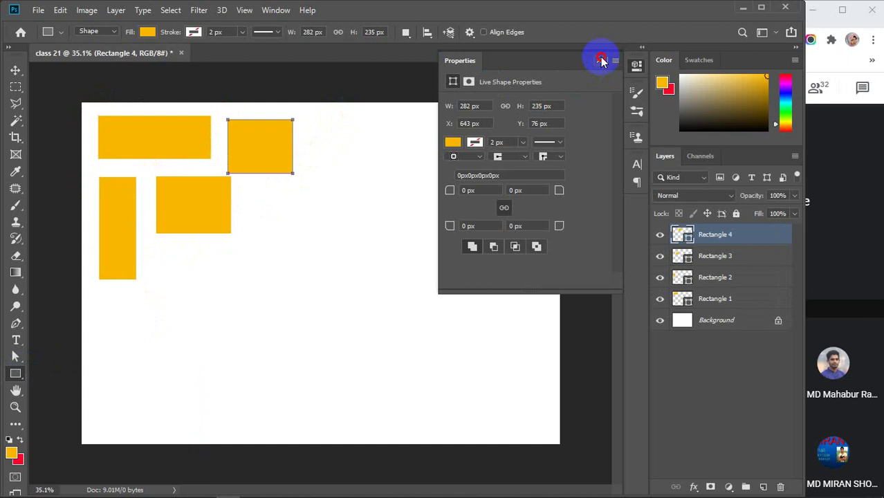
click(599, 60)
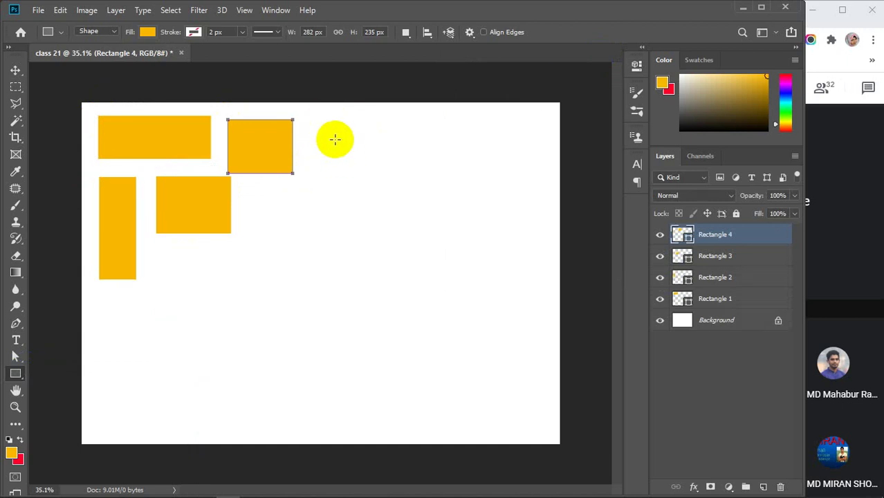
drag(333, 123, 411, 218)
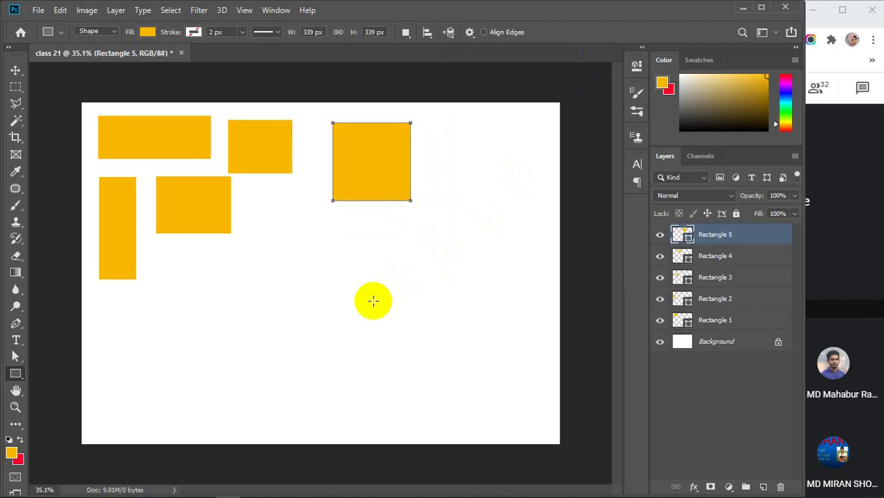
Create Rectangle 6 at exactly 500 × 350 px near the canvas bottom using Create Rectangle.
click(16, 373)
click(272, 330)
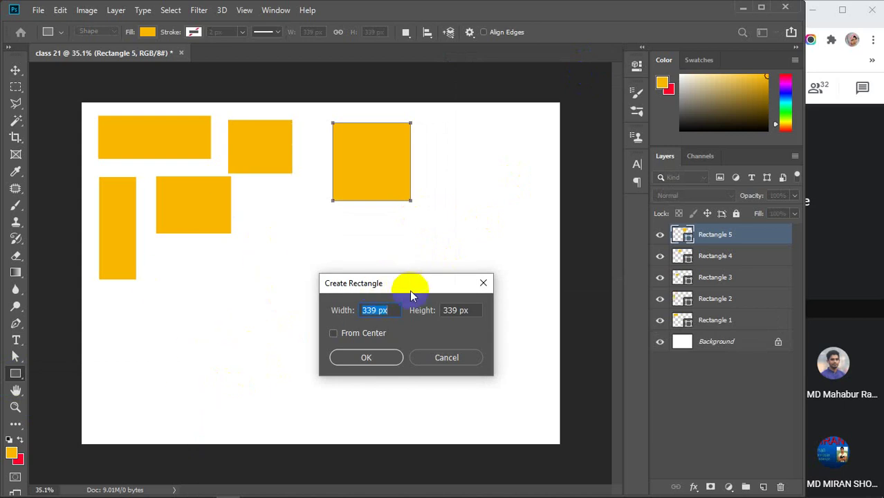
drag(409, 287, 391, 271)
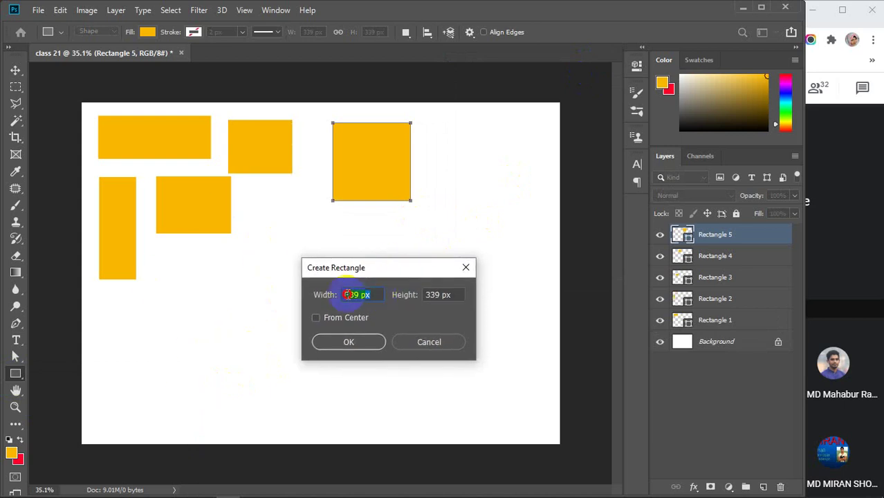
text(5)
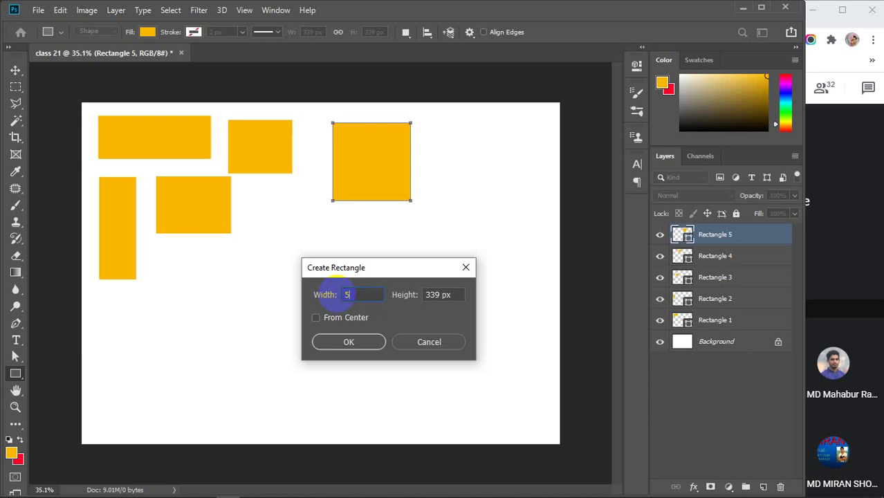
text(00)
key(Tab)
text(3)
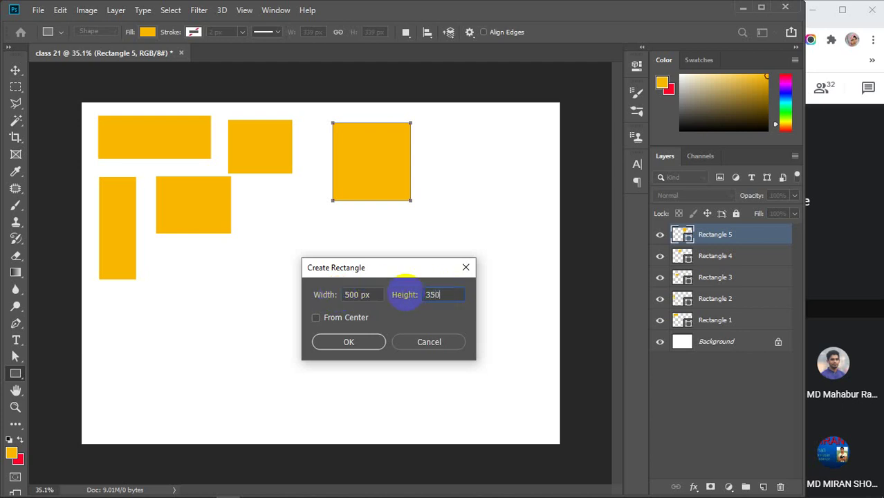
key(Return)
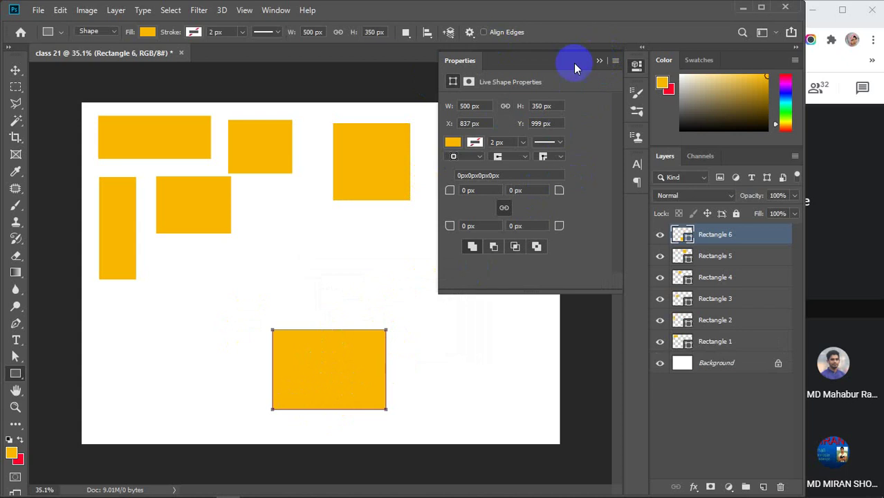
click(600, 63)
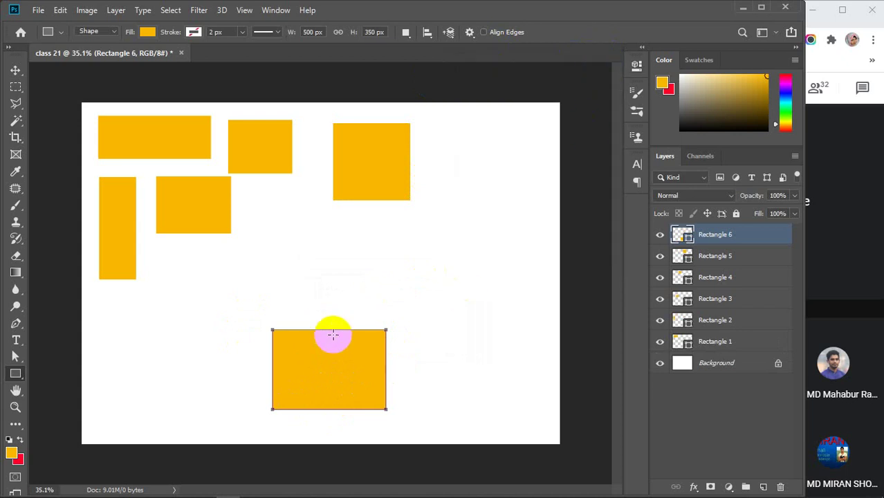
key(v)
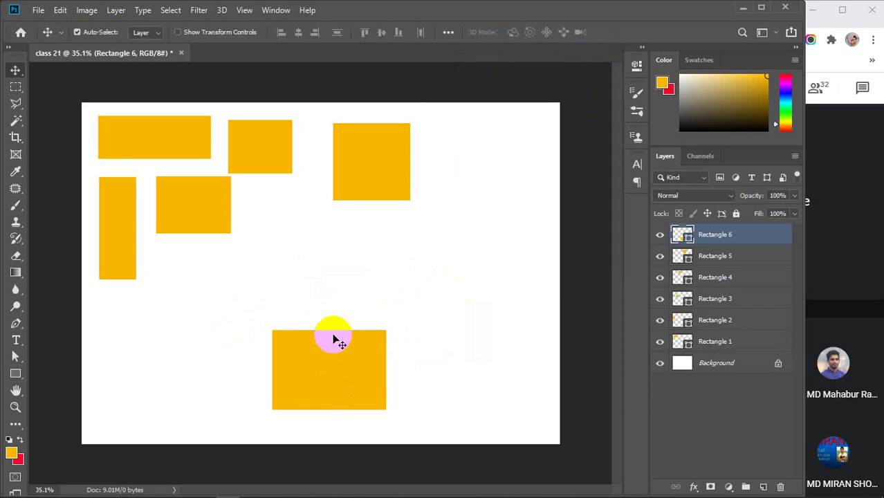
Fill Rectangle 1 at the top-left with grey from the options-bar Fill swatches.
click(726, 341)
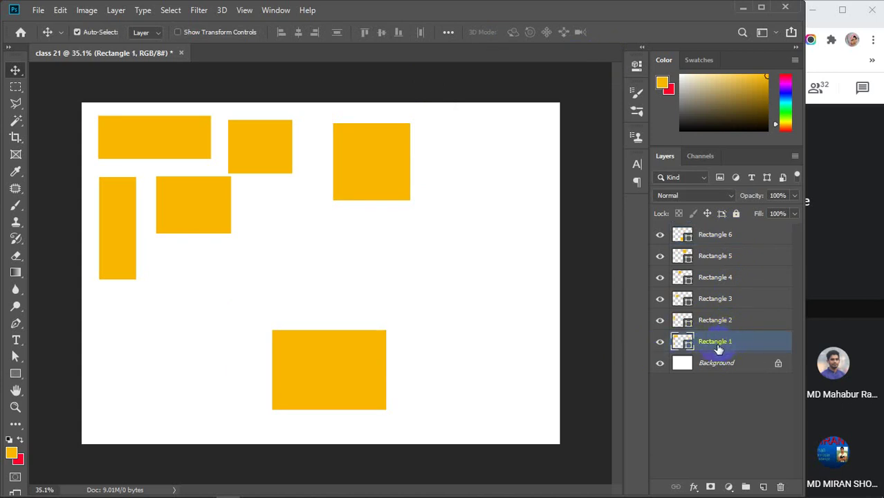
mouse_move(159, 135)
mouse_down()
mouse_move(164, 143)
mouse_move(152, 126)
mouse_move(158, 133)
mouse_up()
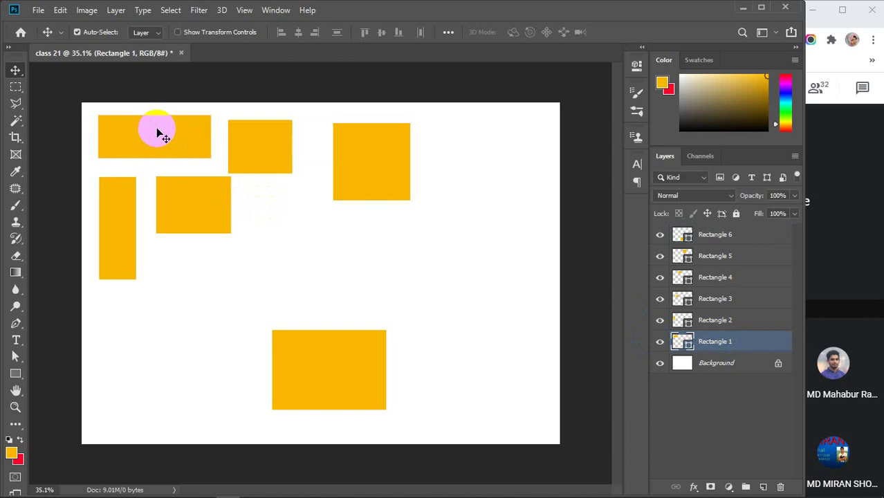
click(16, 376)
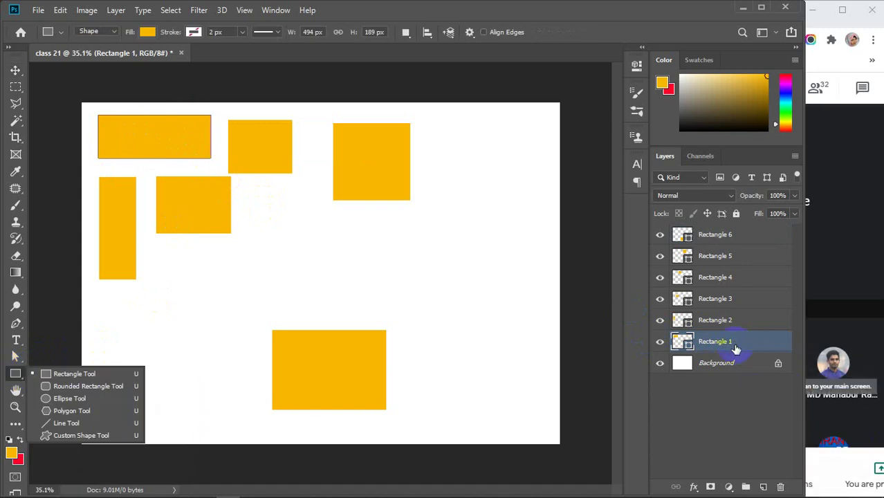
click(727, 236)
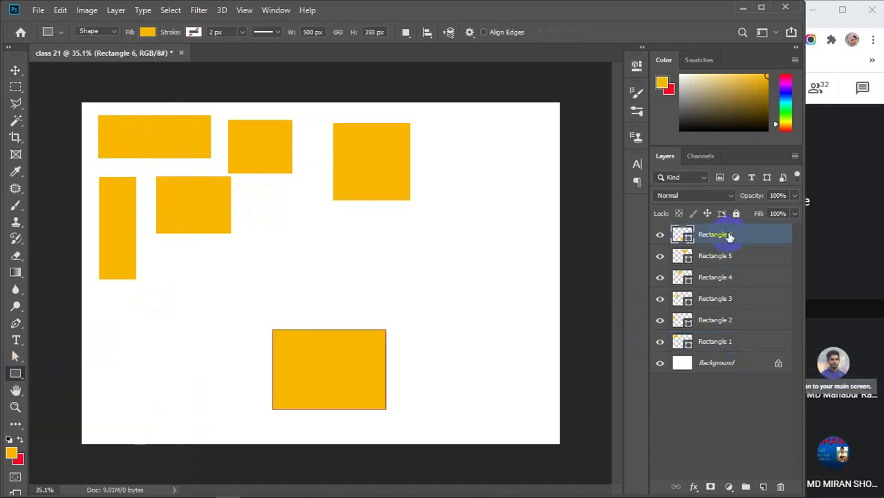
click(733, 299)
click(733, 344)
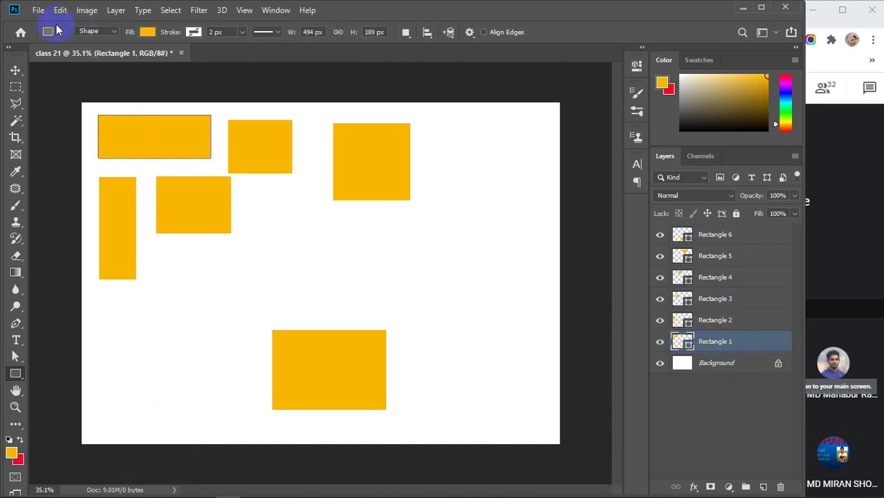
click(113, 32)
click(102, 63)
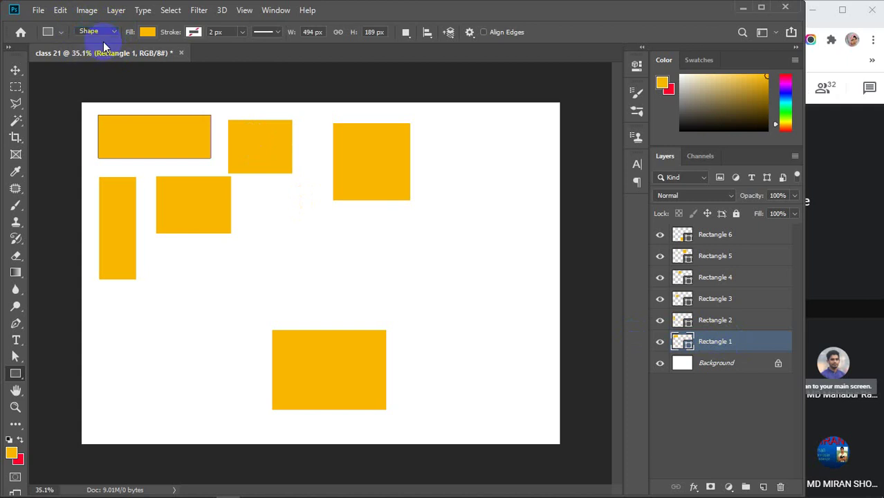
click(148, 32)
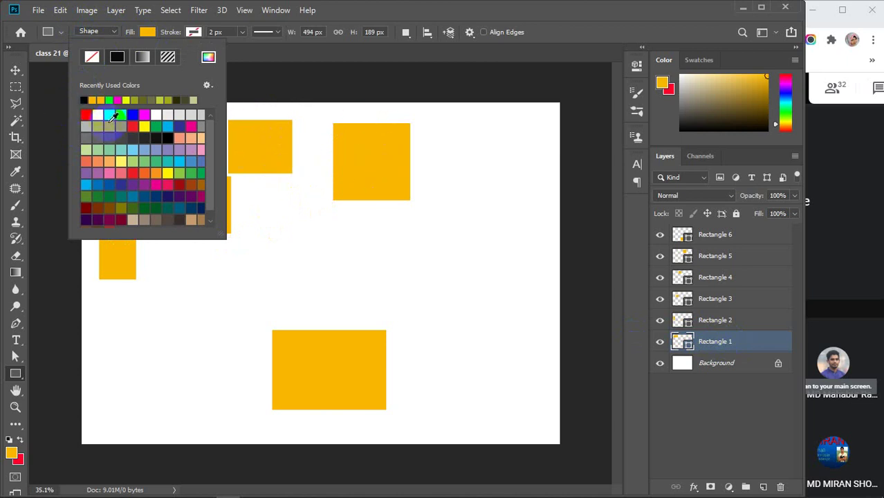
click(145, 32)
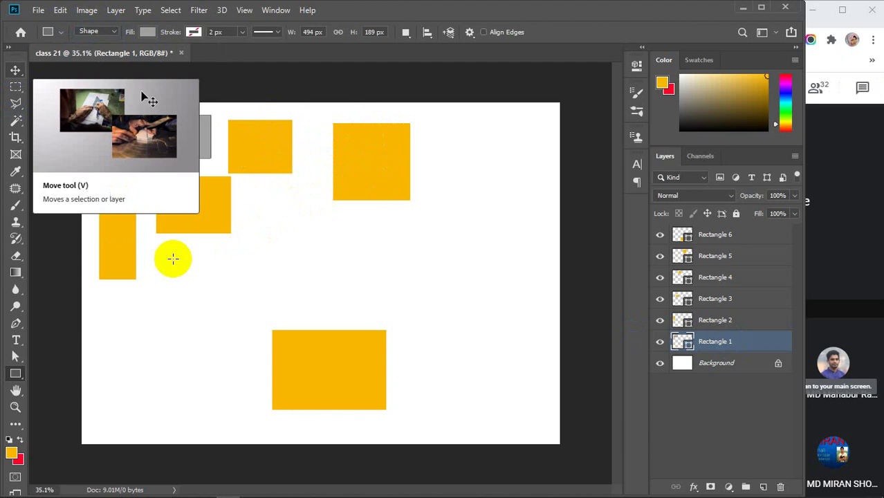
Try several swatches on Rectangle 6 and settle on a deep purple fill.
click(741, 235)
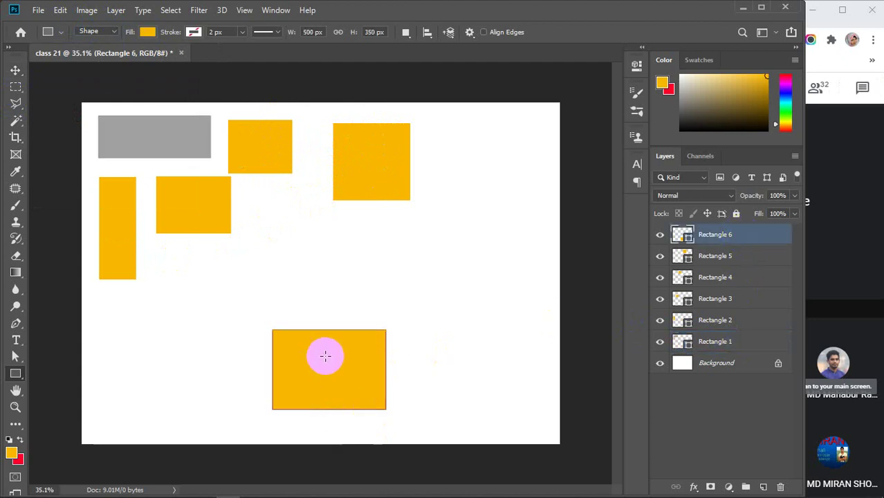
click(147, 32)
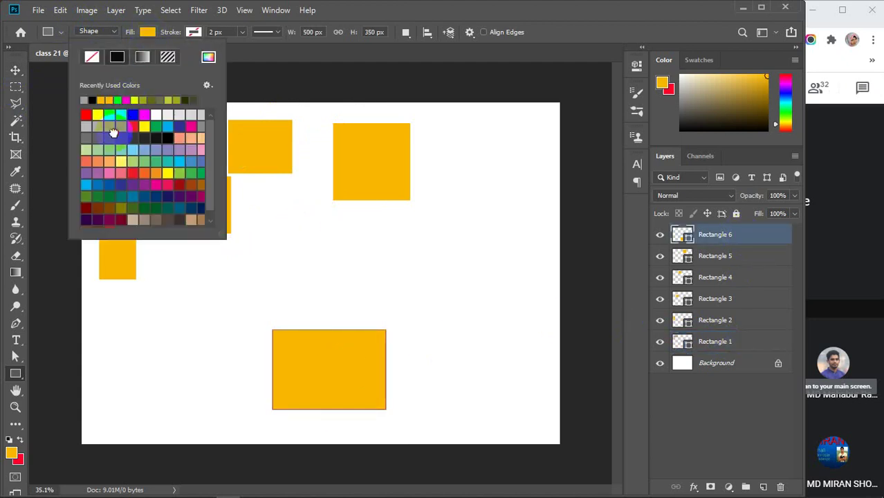
click(113, 132)
click(179, 184)
click(184, 187)
click(191, 161)
click(98, 185)
click(98, 208)
click(168, 221)
click(192, 187)
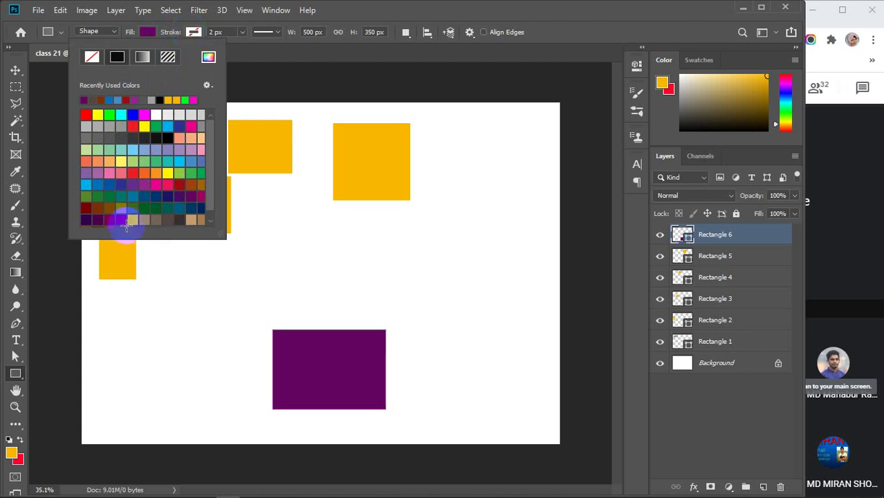
click(14, 359)
Return to the Rectangle tool and change Rectangle 6's fill to cyan.
right_click(13, 359)
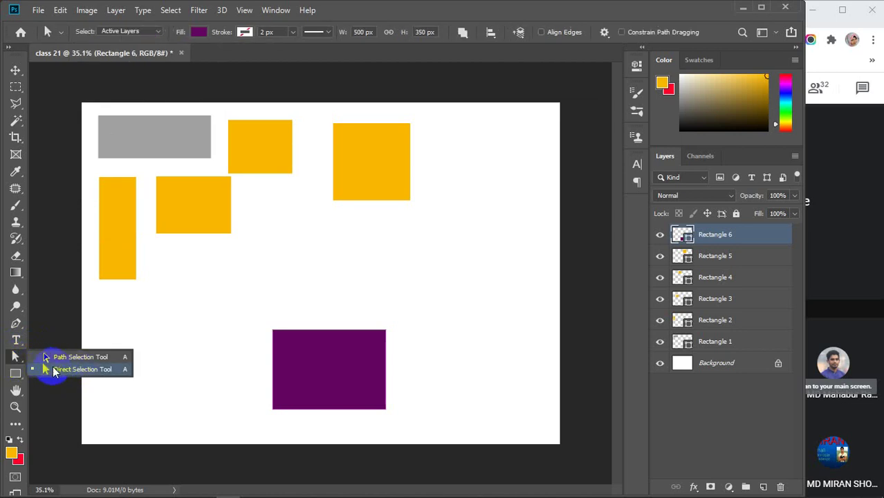
click(16, 340)
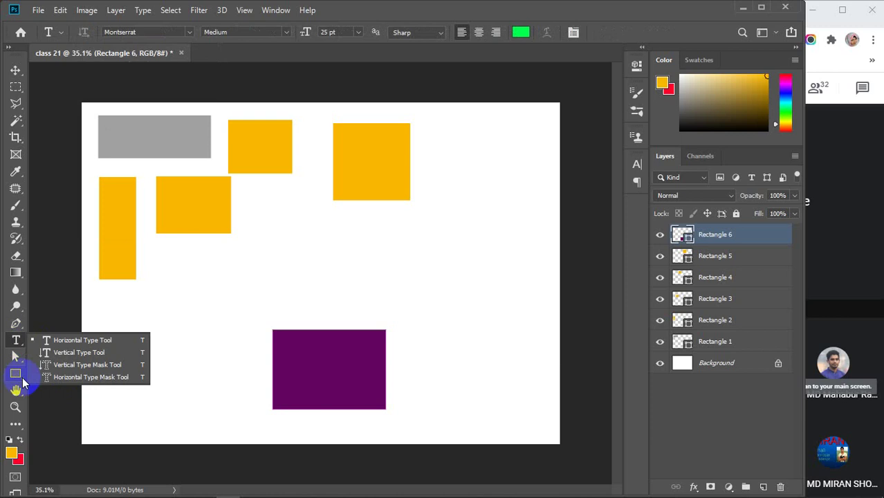
click(10, 374)
click(9, 374)
click(13, 359)
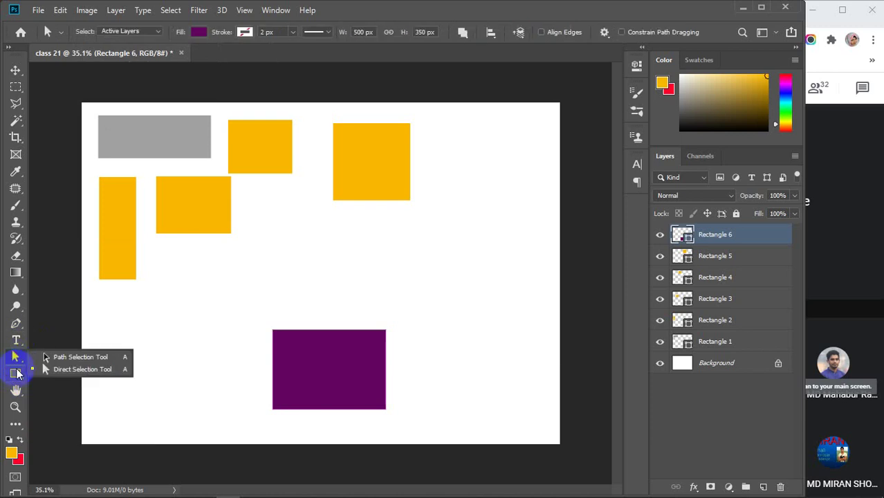
click(45, 370)
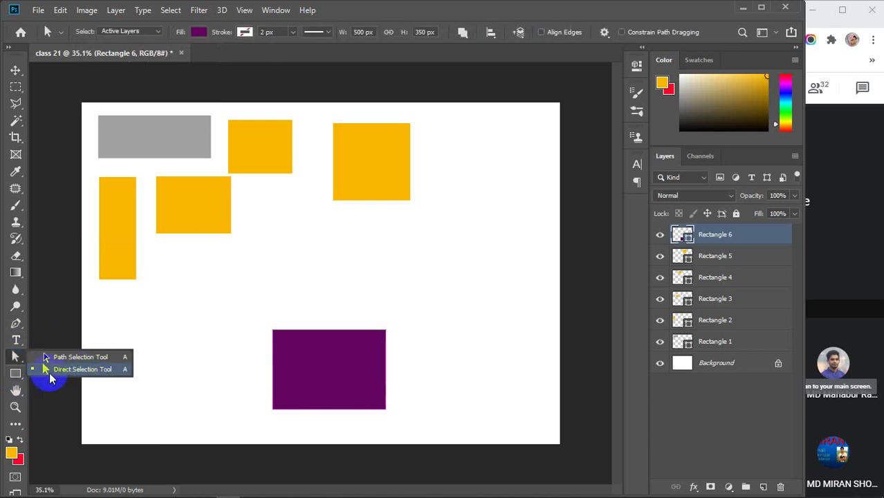
click(10, 375)
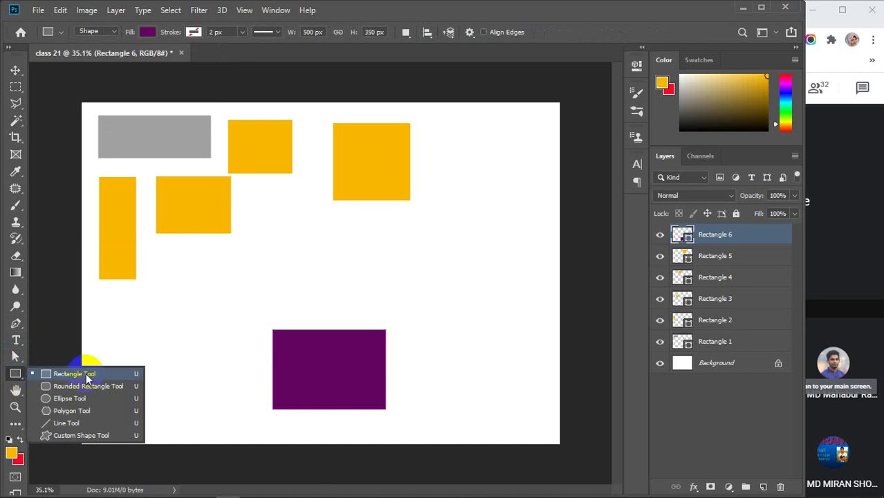
click(148, 33)
click(145, 148)
click(152, 173)
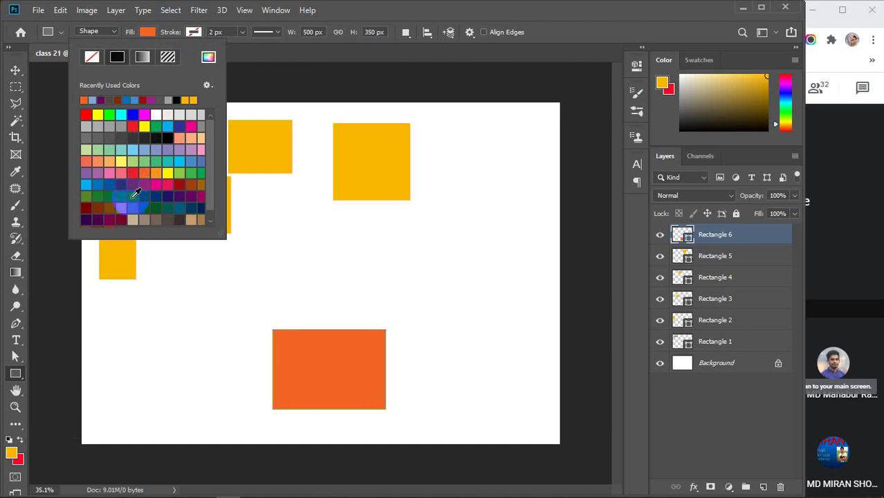
click(91, 188)
Give Rectangle 6 a solid red stroke 10 px wide.
click(190, 33)
click(194, 33)
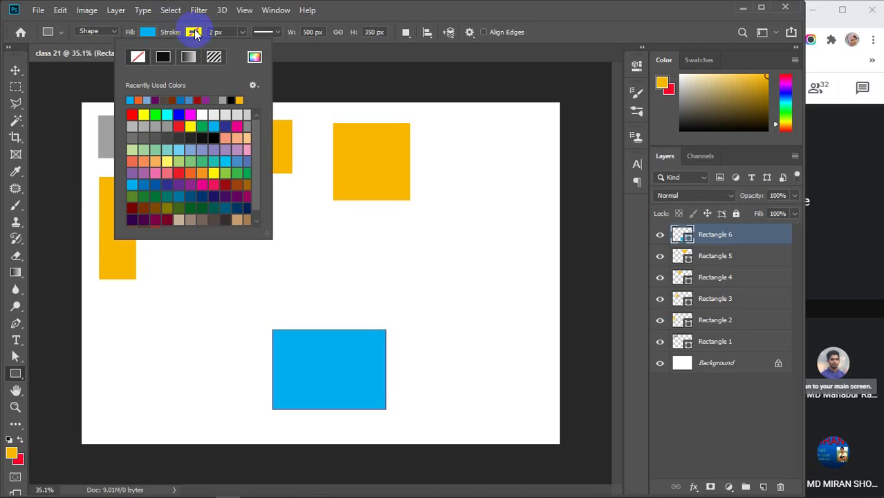
click(164, 57)
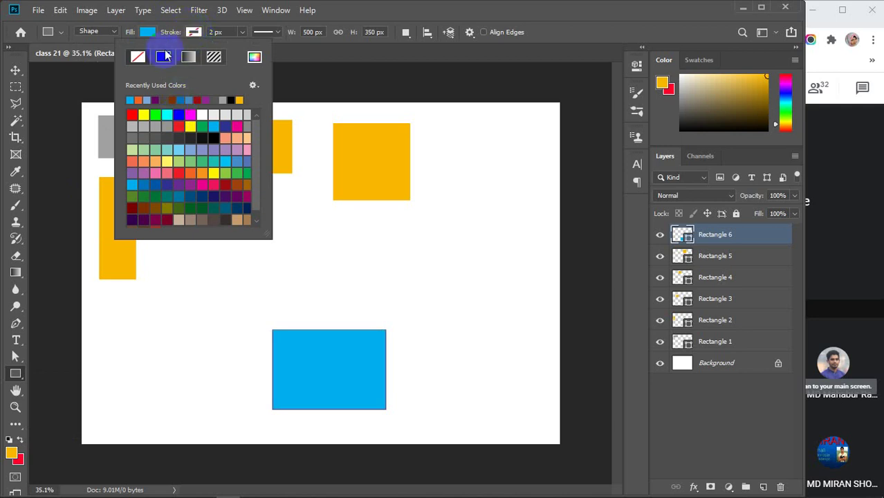
click(214, 207)
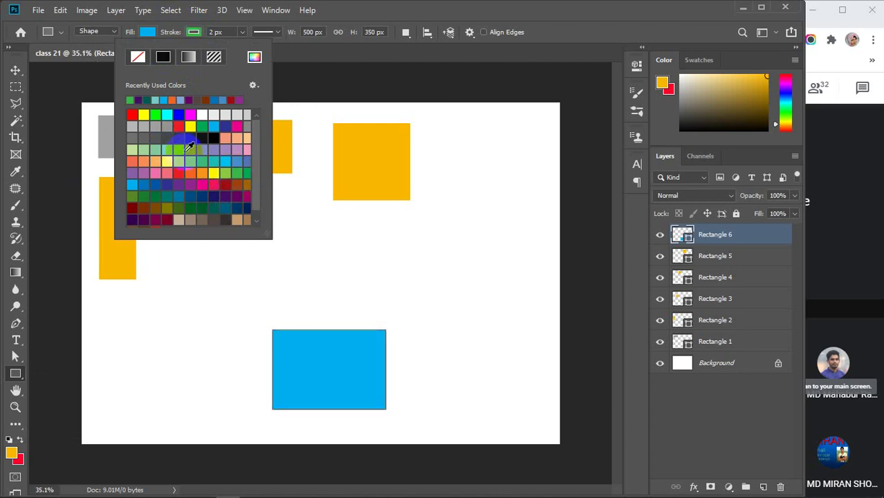
click(184, 173)
click(174, 173)
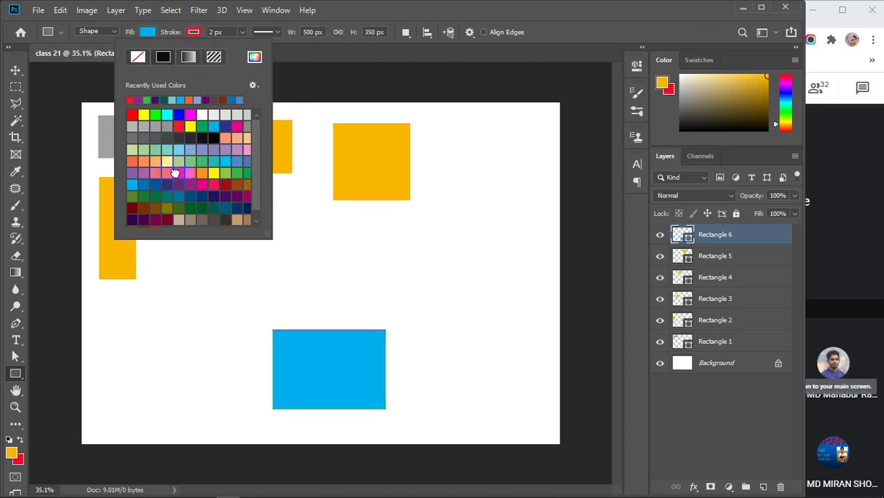
click(219, 33)
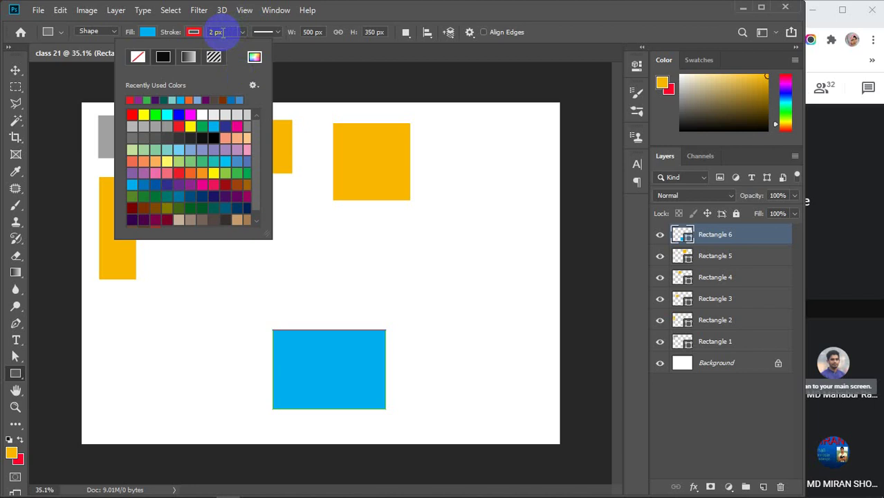
click(243, 32)
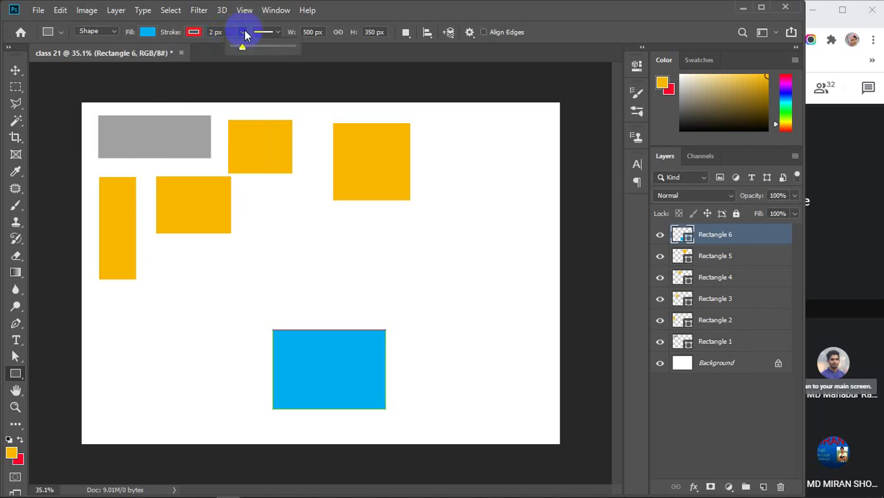
mouse_move(240, 48)
mouse_down()
mouse_move(269, 47)
mouse_move(231, 61)
mouse_move(296, 45)
mouse_move(243, 50)
mouse_move(250, 45)
mouse_move(208, 31)
mouse_up()
text(10)
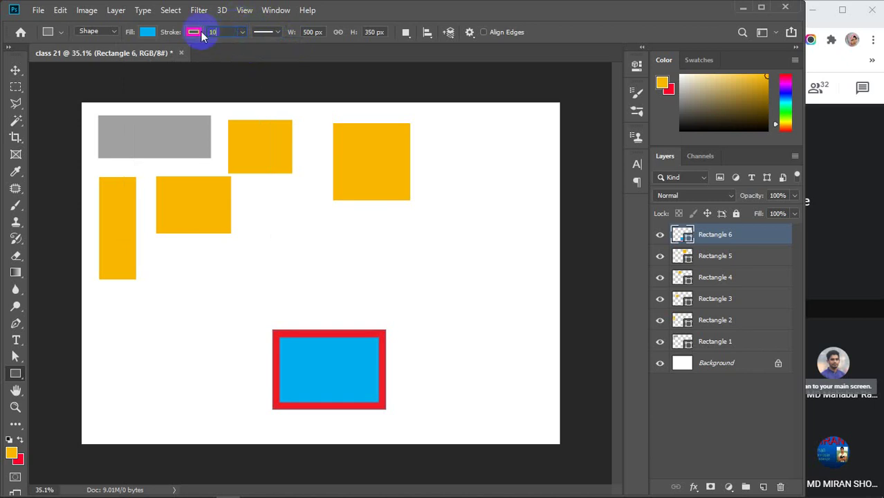
key(Return)
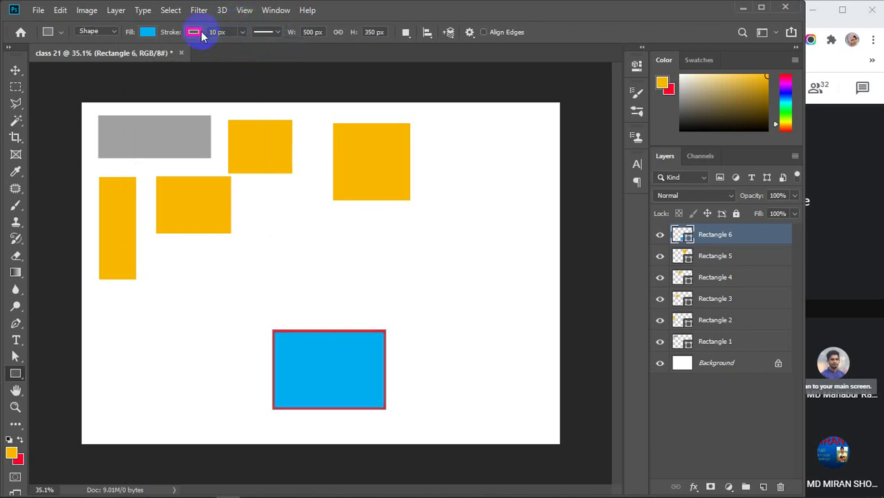
click(147, 33)
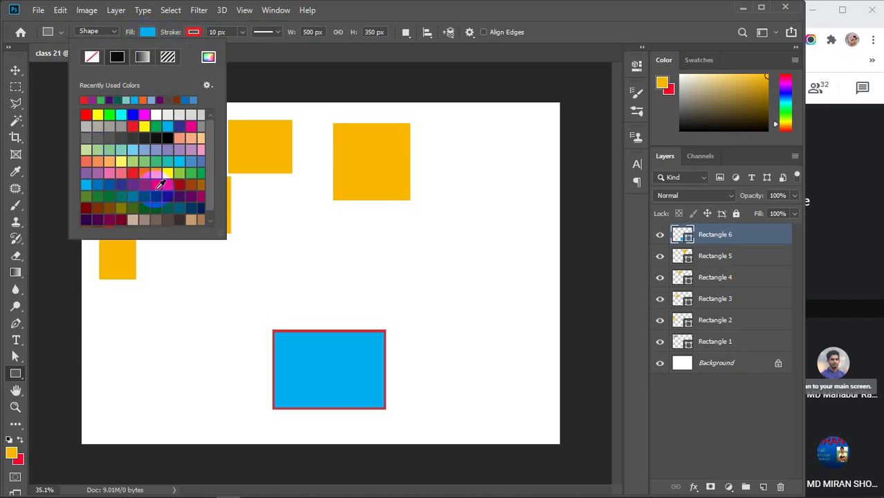
Try orange, teal, purple and light orange fills on Rectangle 6.
click(118, 171)
click(191, 174)
click(168, 150)
click(122, 174)
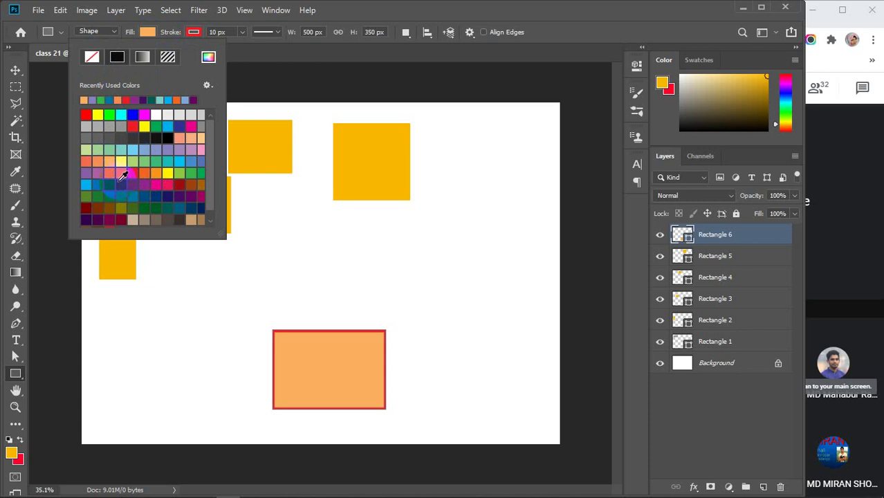
Remove the fill, restore a solid crimson fill, then set the fill type to Gradient.
click(92, 60)
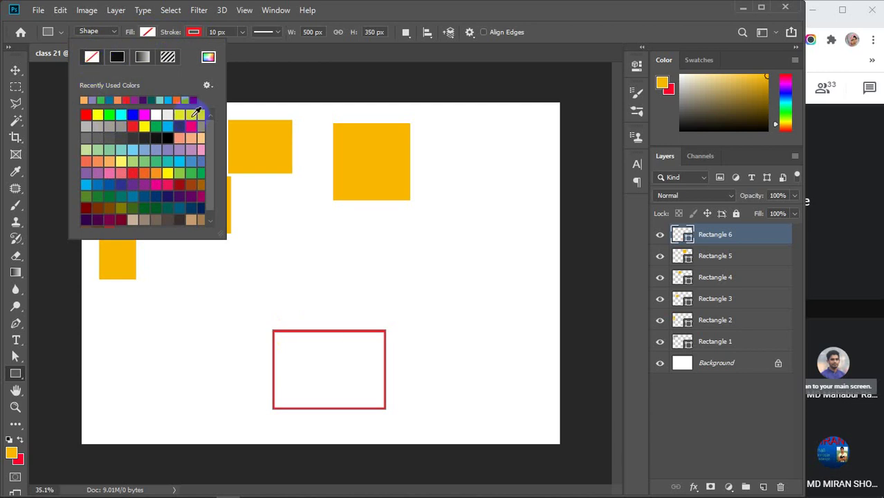
click(114, 56)
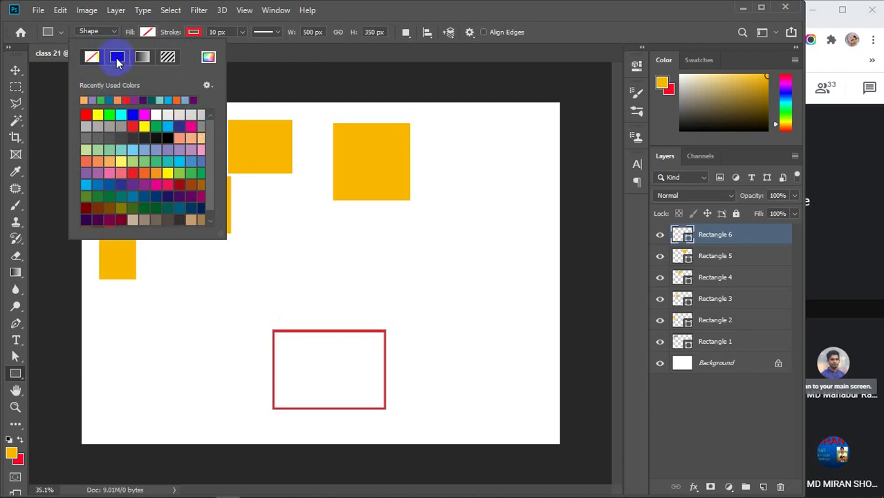
click(117, 59)
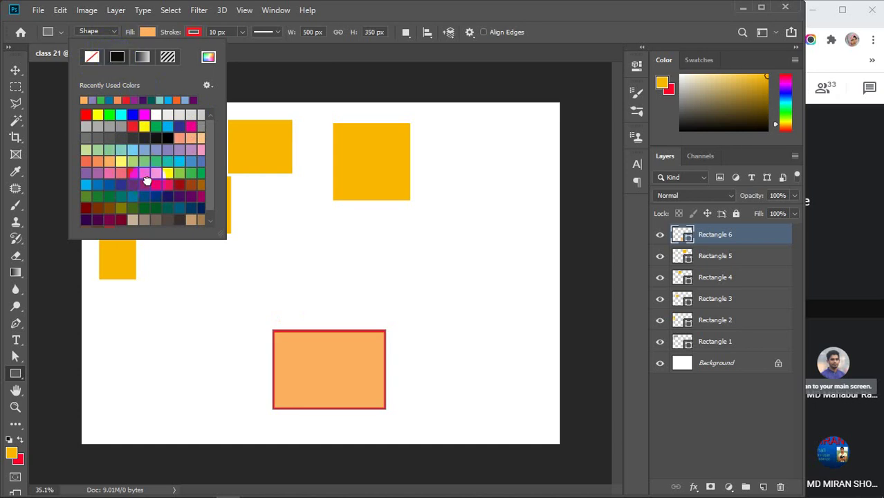
click(166, 179)
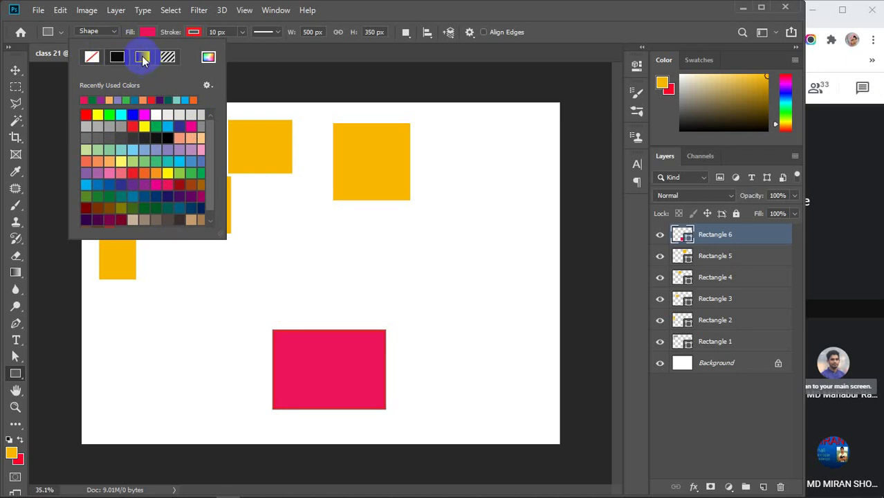
click(143, 58)
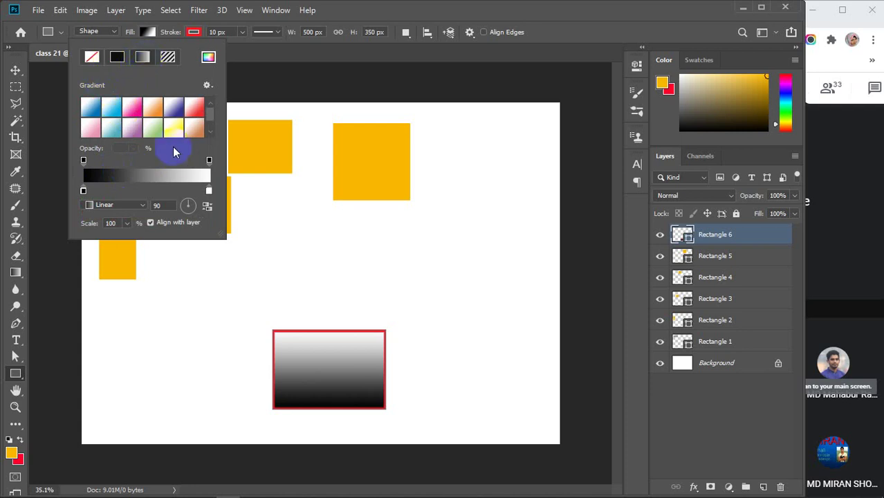
Try several gradient presets on Rectangle 6, settling on the purple-to-white one.
click(92, 108)
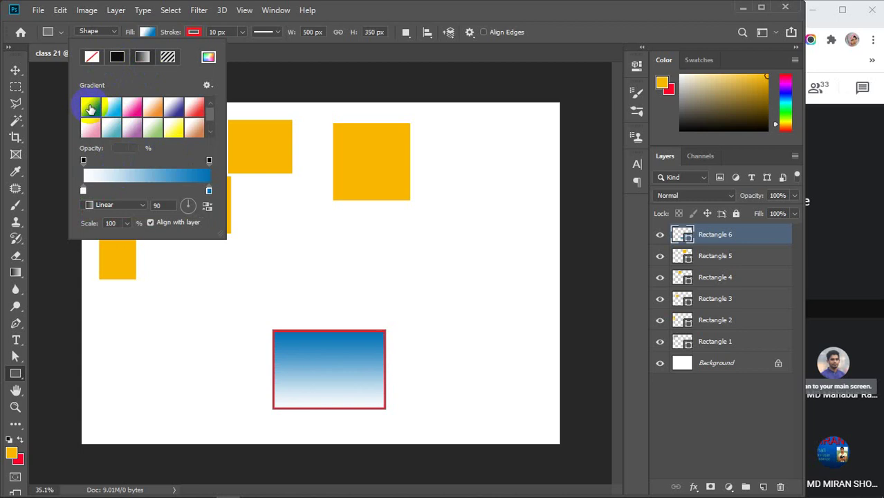
click(132, 108)
click(153, 107)
click(174, 108)
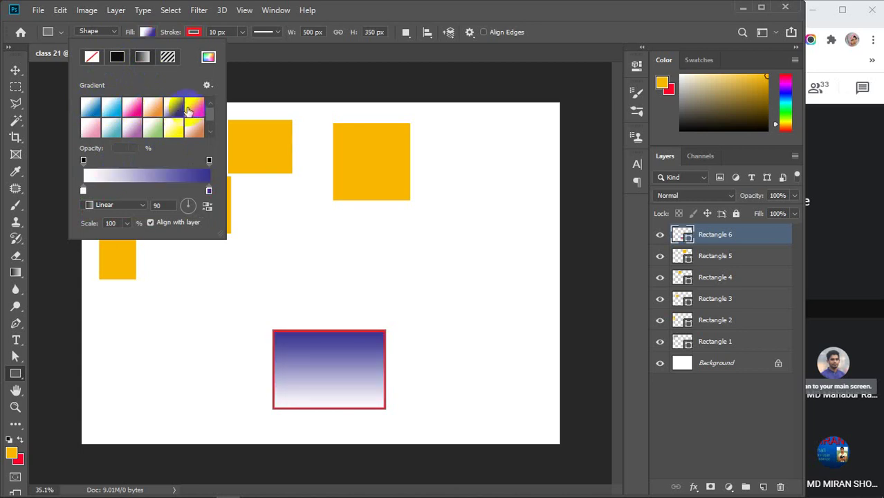
click(207, 85)
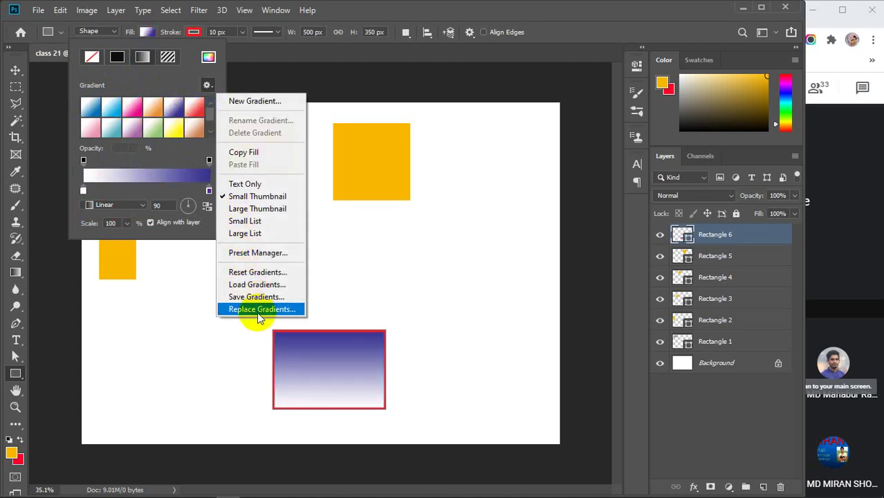
click(207, 84)
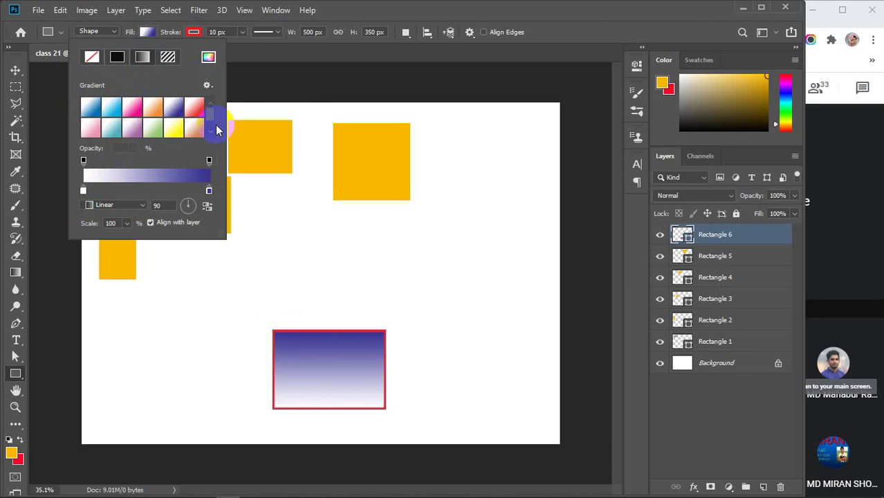
click(212, 133)
drag(212, 133, 213, 109)
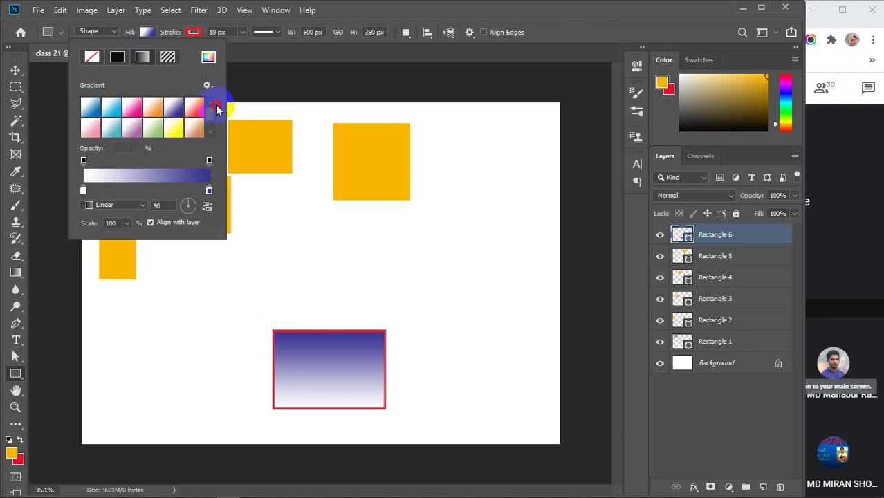
click(136, 182)
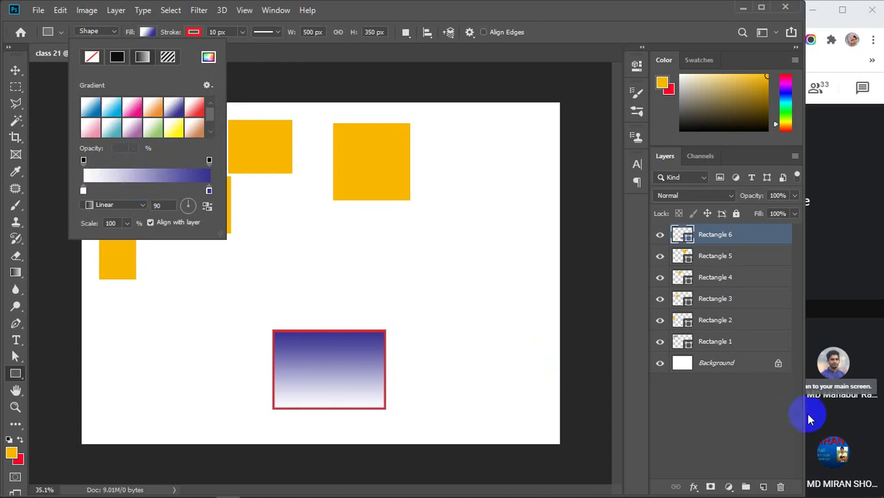
Resize the Photoshop window, then open the purple gradient in the Gradient Editor.
drag(805, 417, 752, 440)
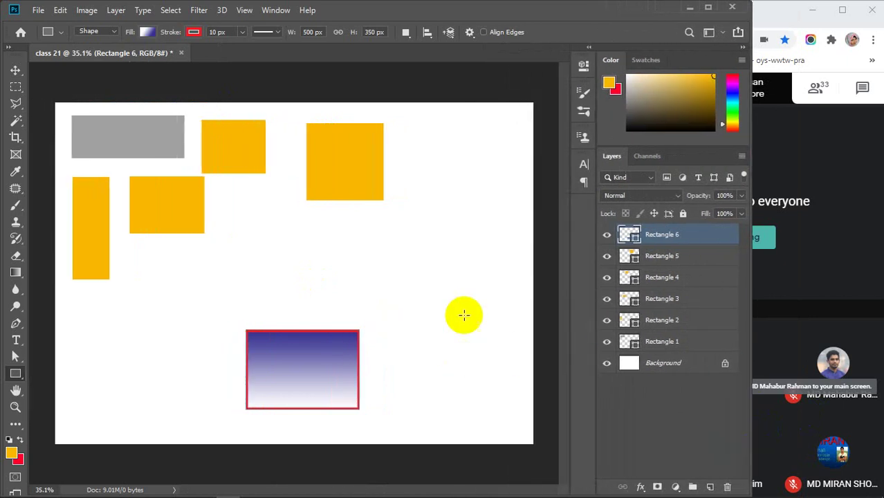
drag(752, 312, 783, 313)
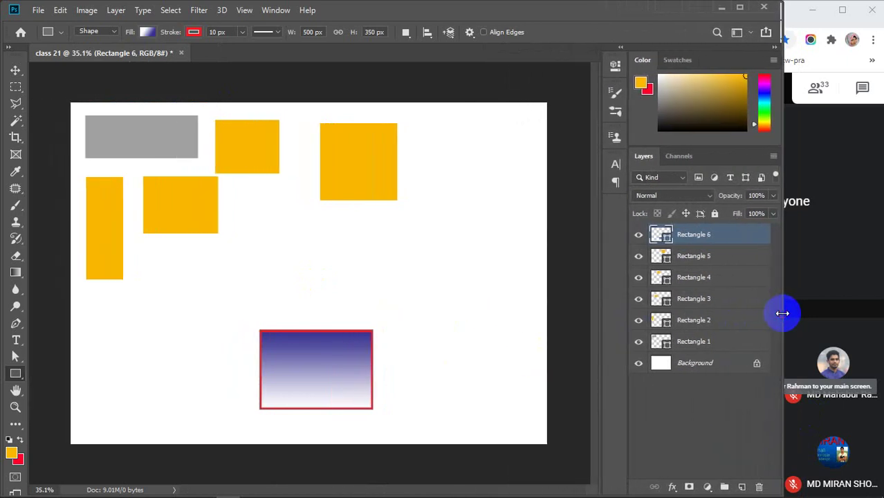
click(145, 31)
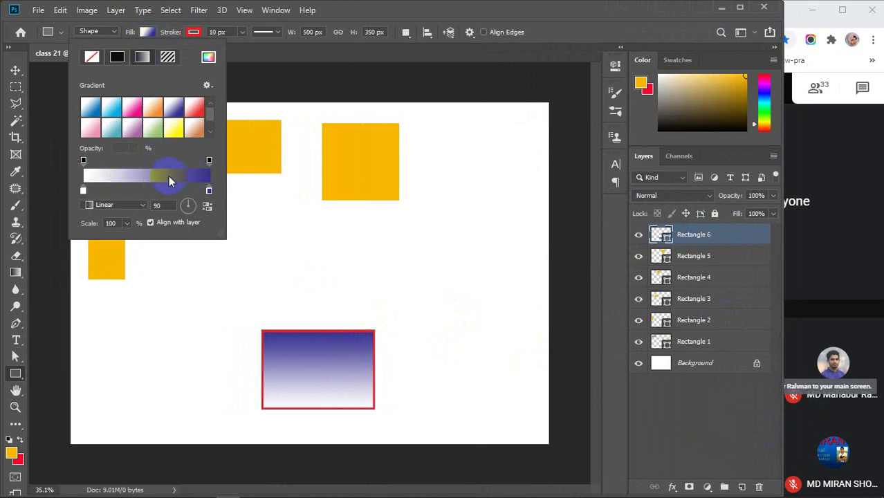
click(139, 179)
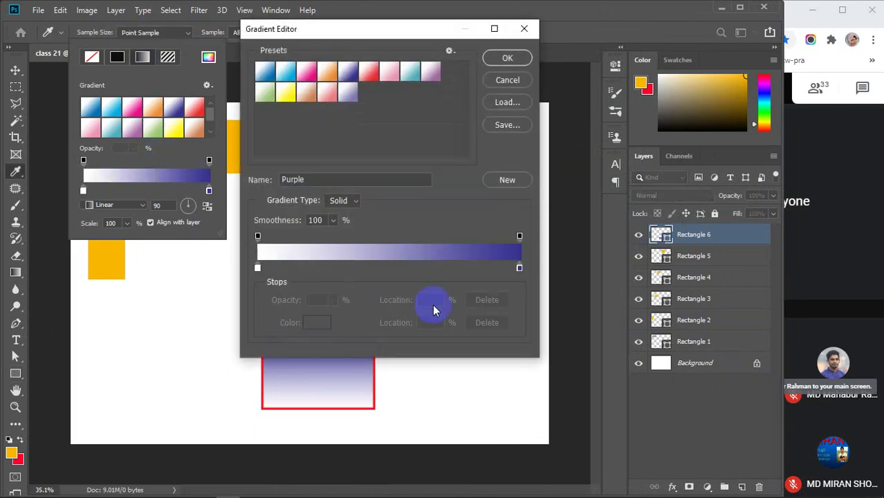
drag(401, 28, 593, 59)
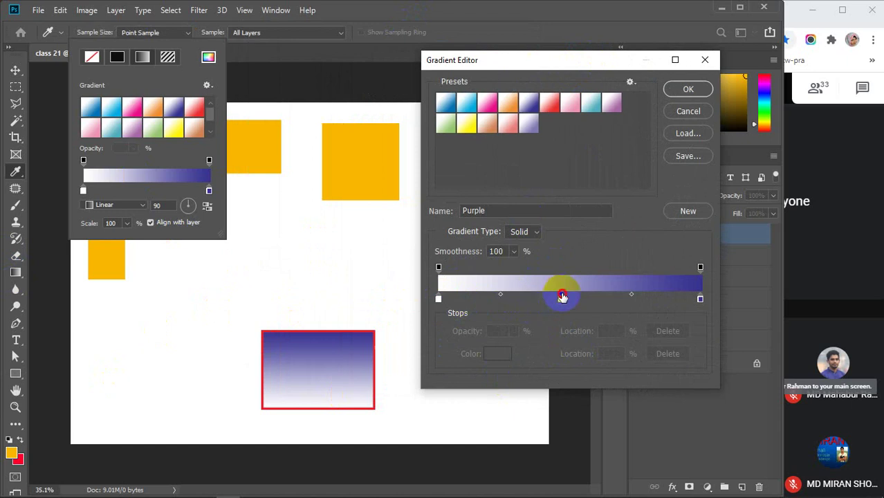
Add an orange stop at 47% and make the gradient's start stop pure red.
click(561, 299)
click(438, 298)
click(493, 353)
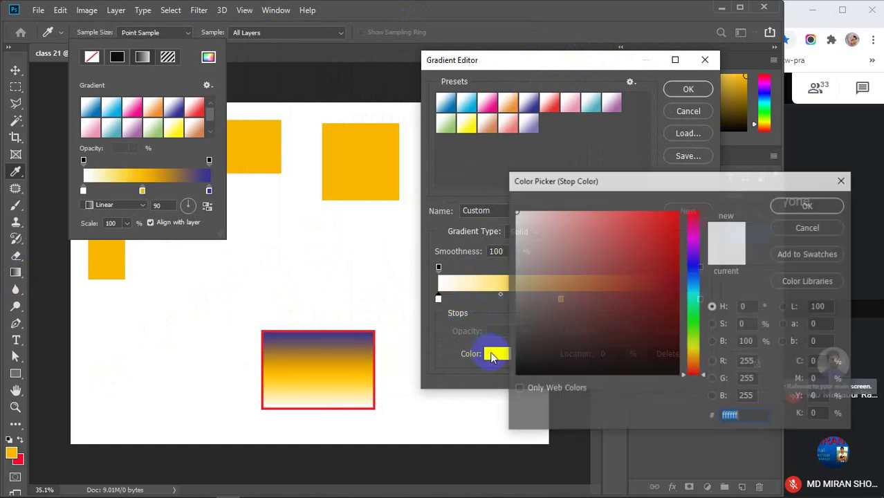
drag(659, 285, 684, 202)
click(809, 206)
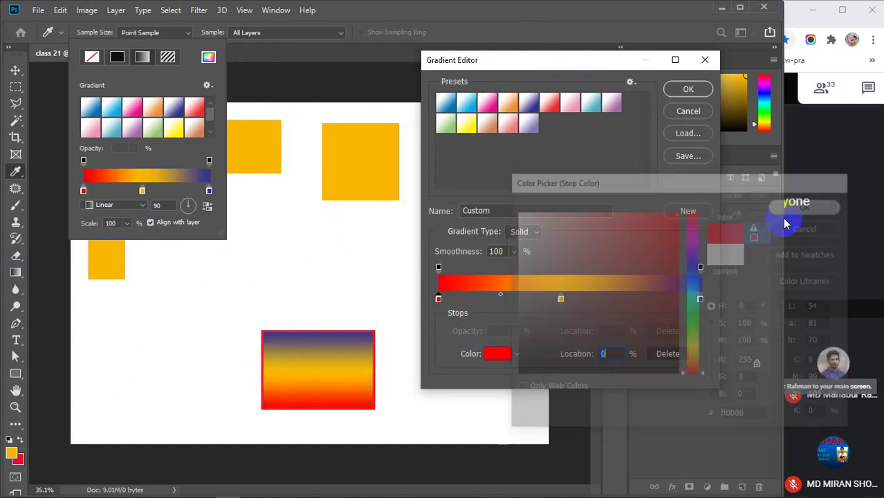
click(561, 299)
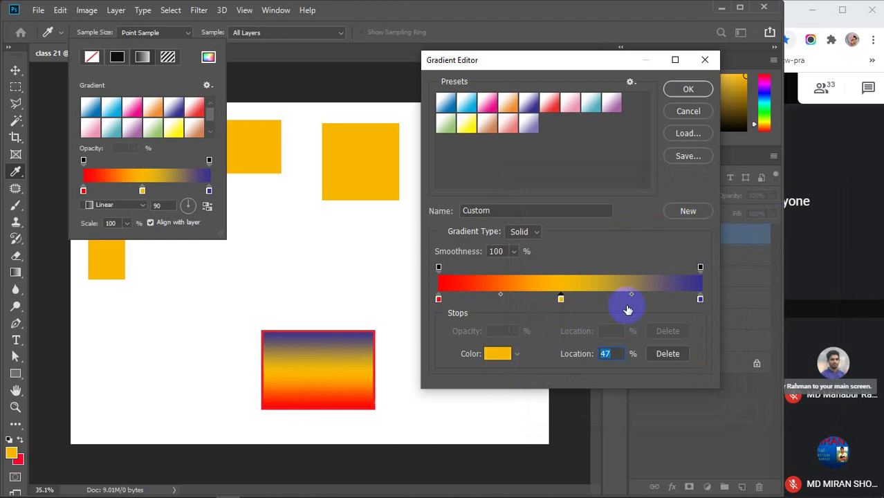
Set the gradient's end stop to bright cyan 00ffea and apply the gradient.
click(700, 298)
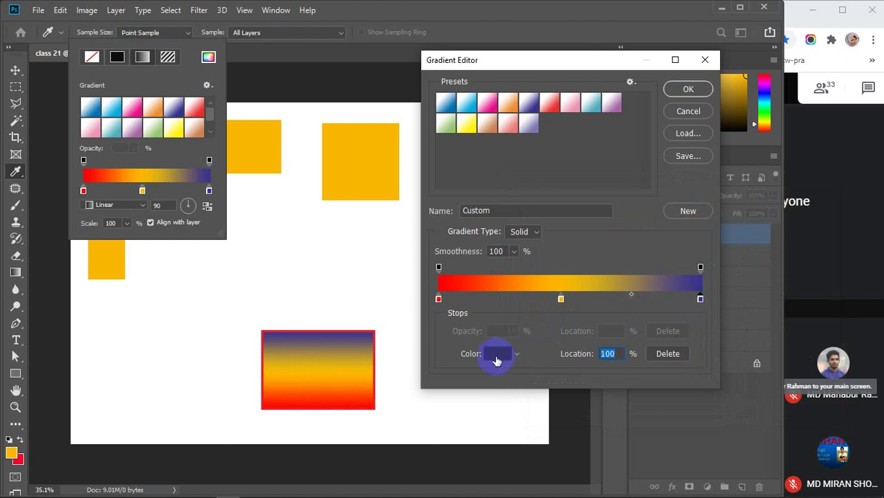
click(496, 355)
click(694, 298)
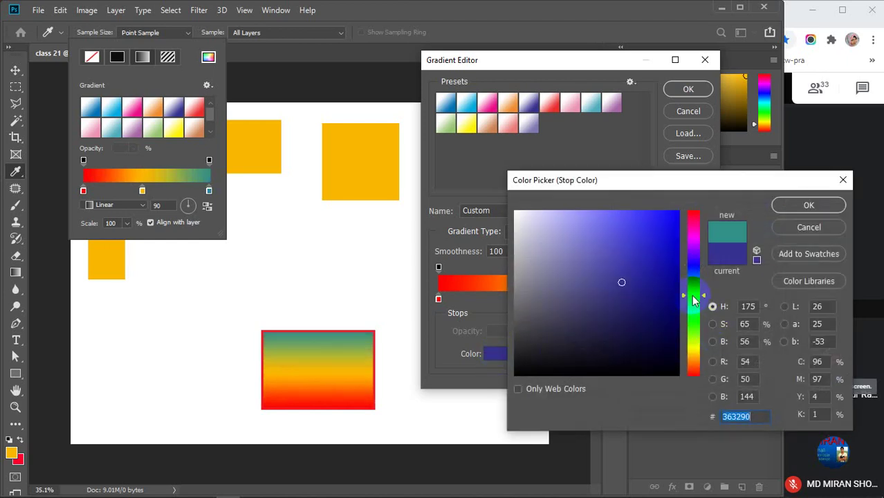
drag(663, 278, 681, 203)
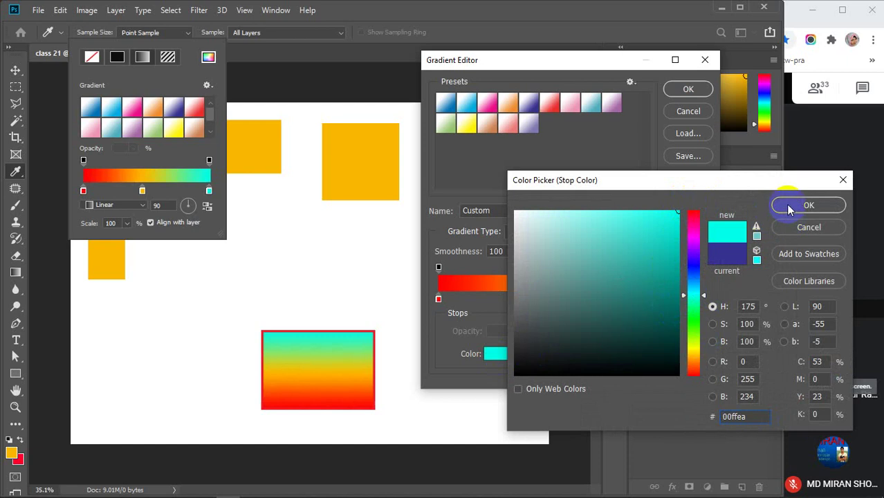
click(808, 205)
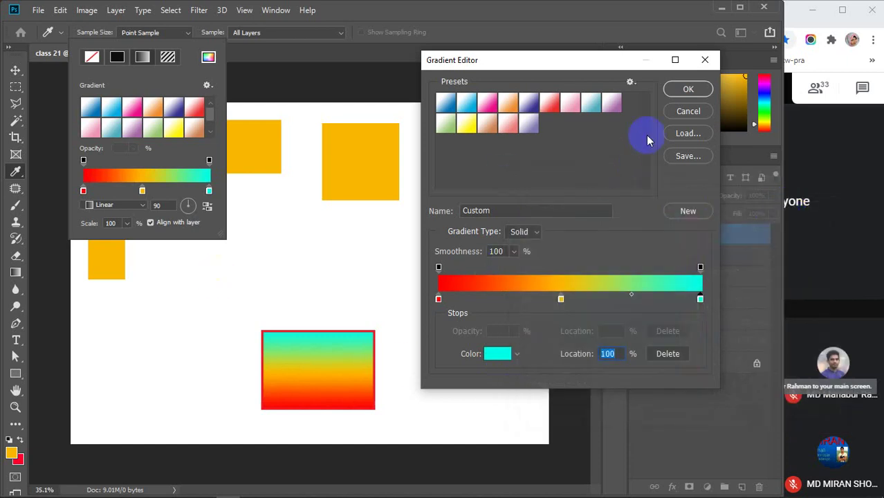
click(689, 89)
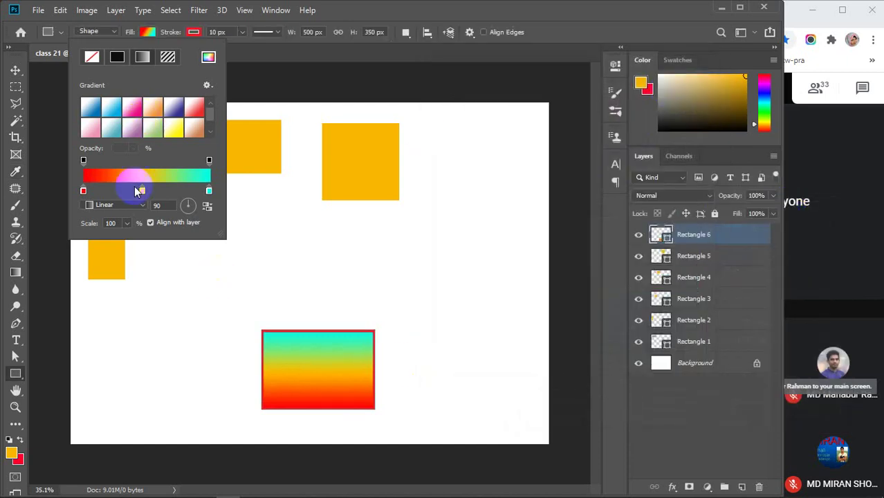
Preview the Radial, Angle and Diamond gradient styles, then return to Linear.
click(142, 207)
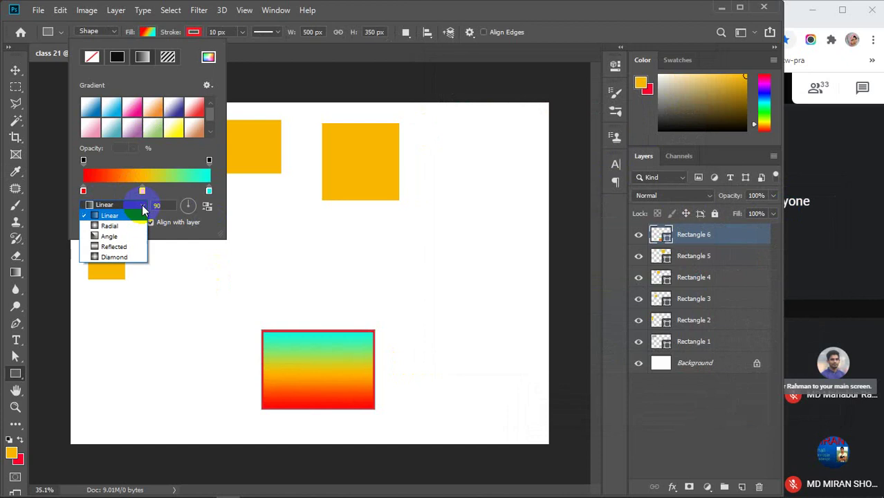
click(114, 224)
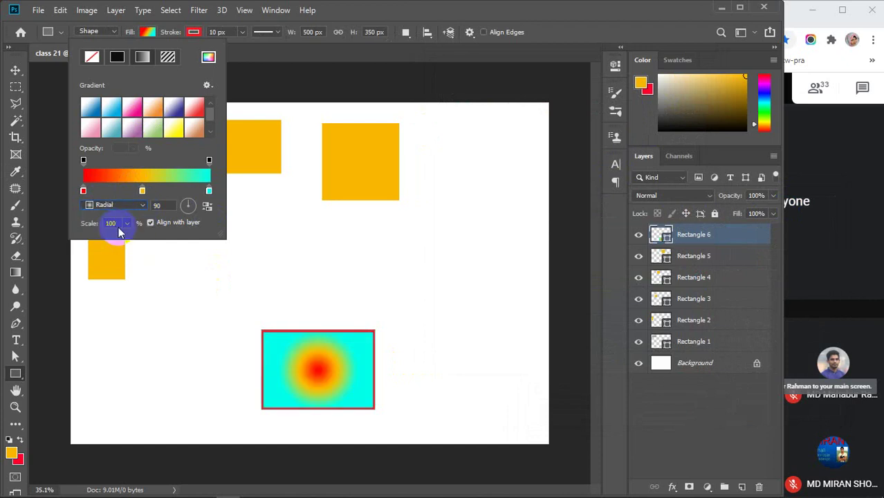
click(141, 206)
click(110, 236)
click(128, 206)
click(114, 257)
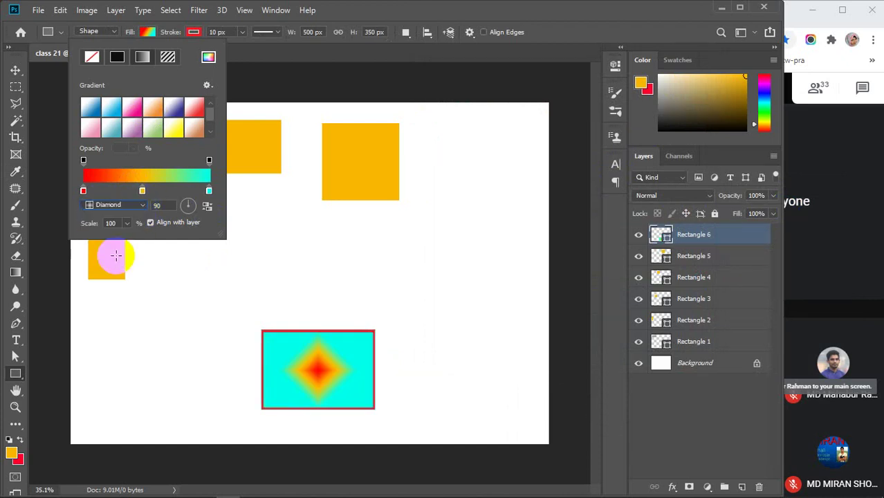
click(138, 205)
click(109, 215)
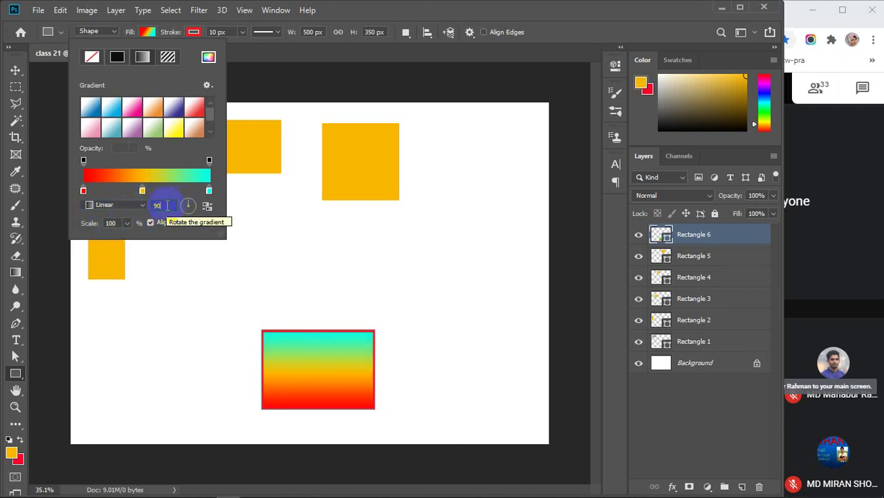
Undo a rectangle accidentally drawn over the gradient rectangle.
scroll(167, 205, up, 16)
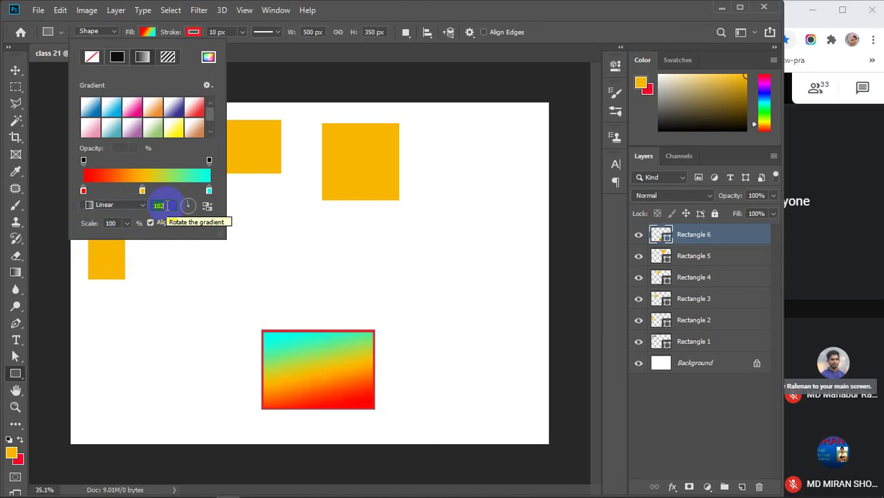
drag(269, 341, 372, 379)
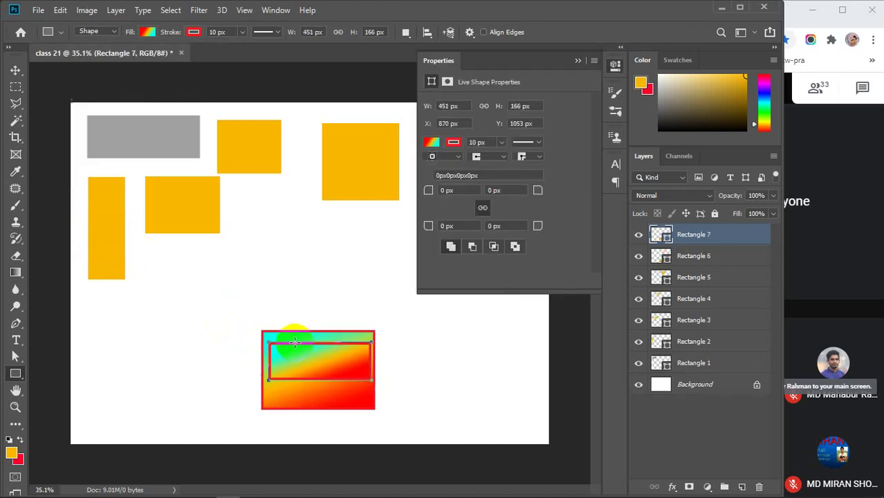
key(ctrl+z)
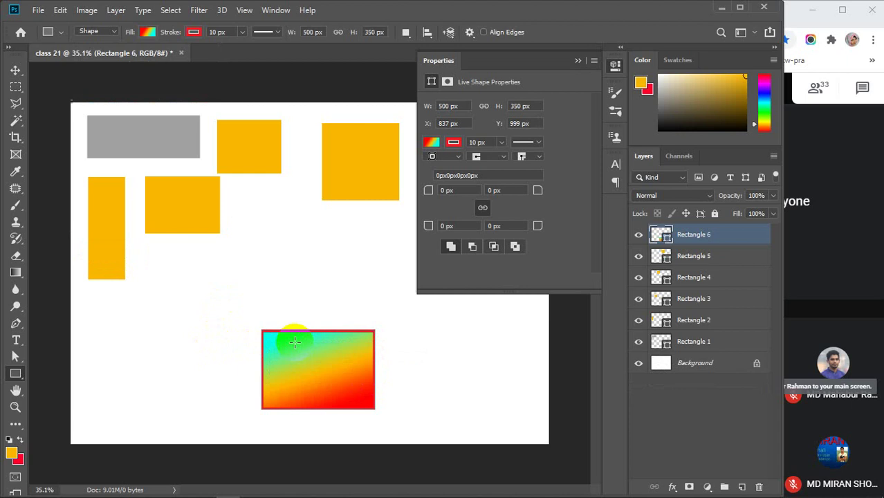
click(578, 61)
Rotate the rectangle's gradient fill angle to 54°.
click(145, 36)
click(164, 206)
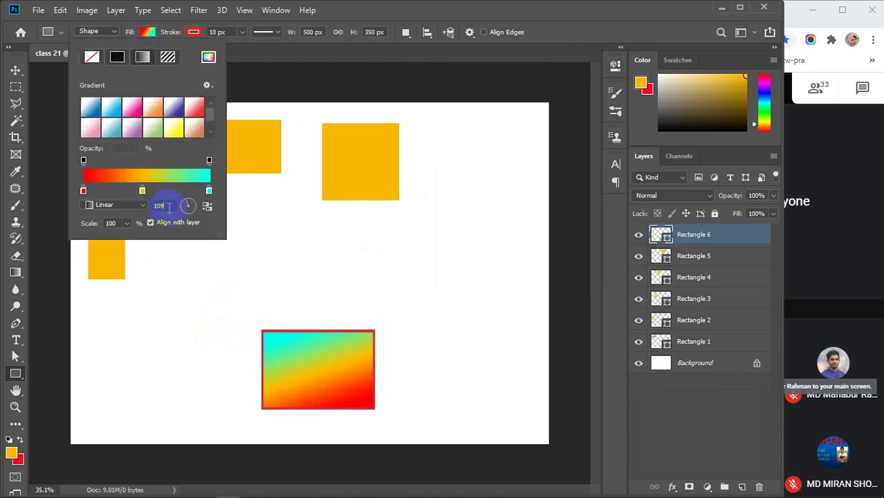
click(194, 206)
click(190, 209)
mouse_move(190, 209)
mouse_down()
mouse_move(185, 199)
mouse_move(195, 197)
mouse_up()
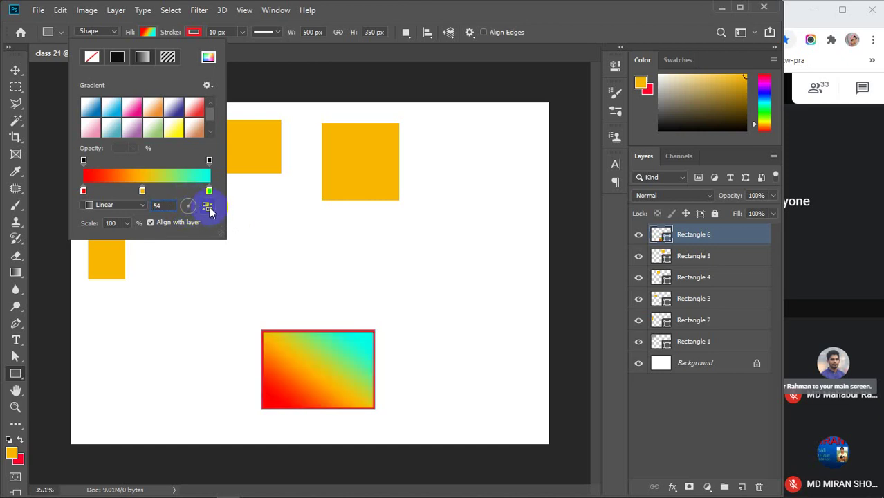
Toggle Reverse until red is bottom-left, and shift the gradient's position in the rectangle.
click(207, 206)
click(208, 209)
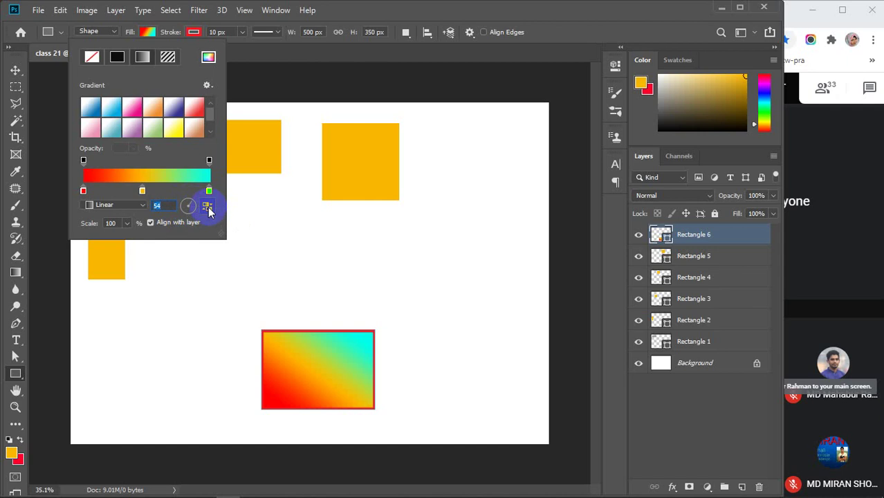
click(208, 207)
click(208, 208)
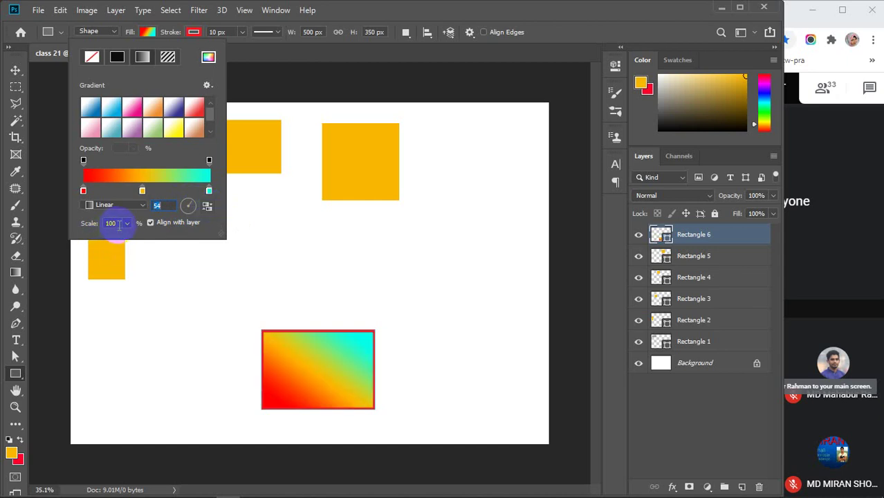
drag(270, 332, 324, 367)
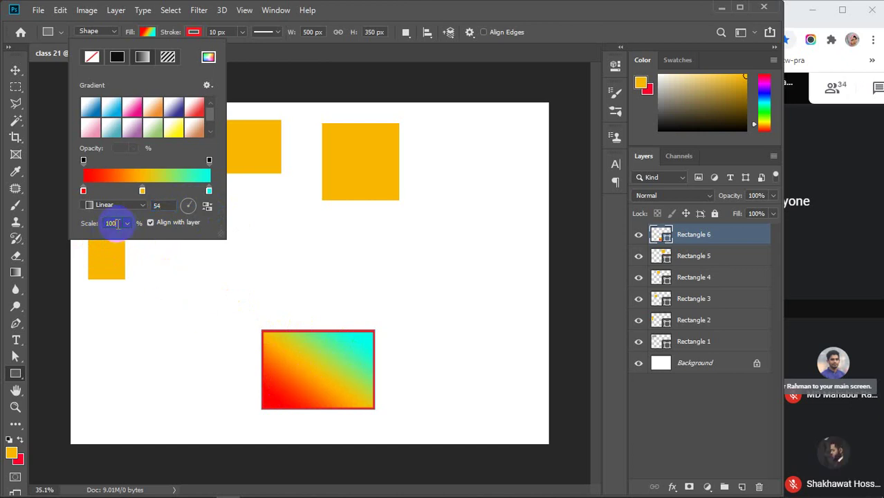
Raise the gradient fill's scale to 166% with the slider.
scroll(116, 223, up, 10)
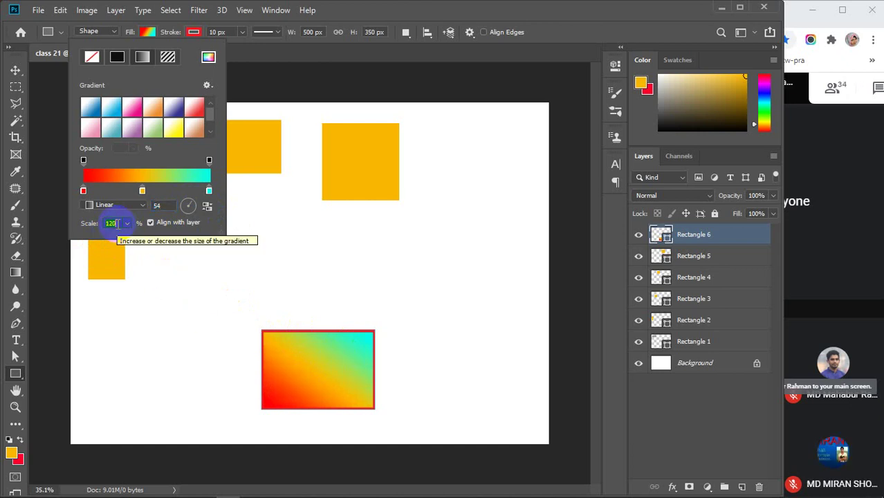
scroll(116, 223, up, 5)
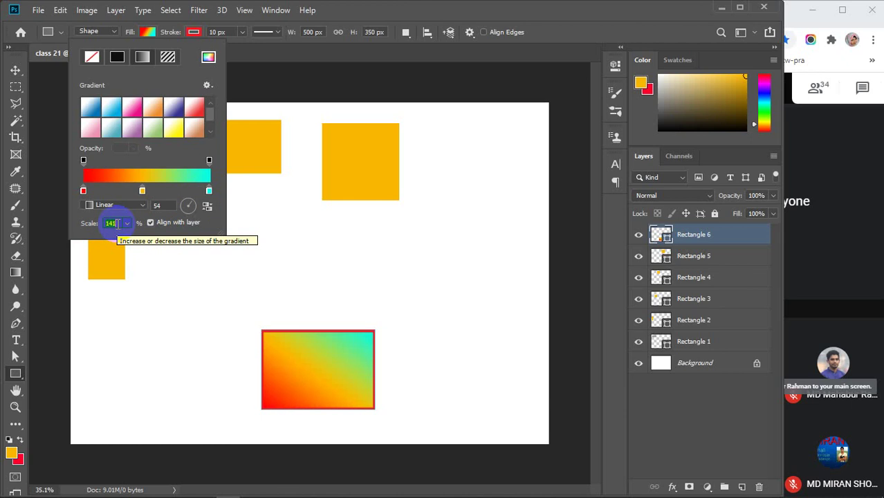
click(128, 223)
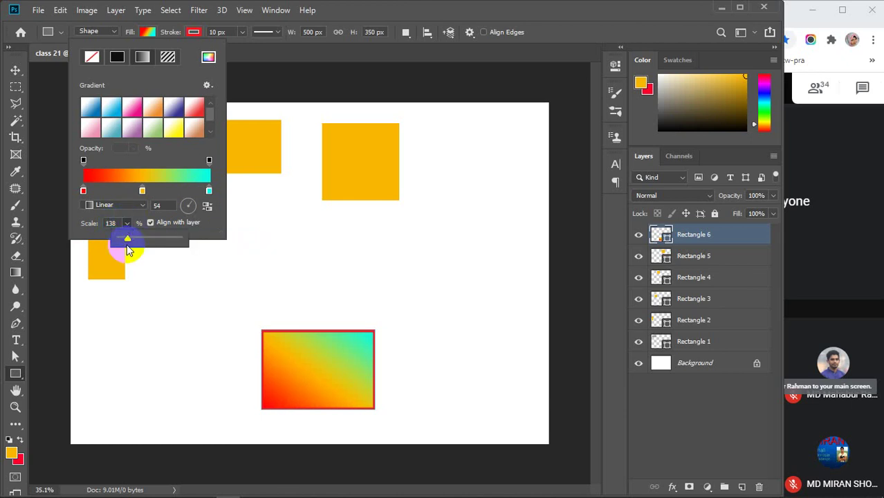
mouse_move(126, 239)
mouse_down()
mouse_move(119, 246)
mouse_move(176, 242)
mouse_move(131, 245)
mouse_up()
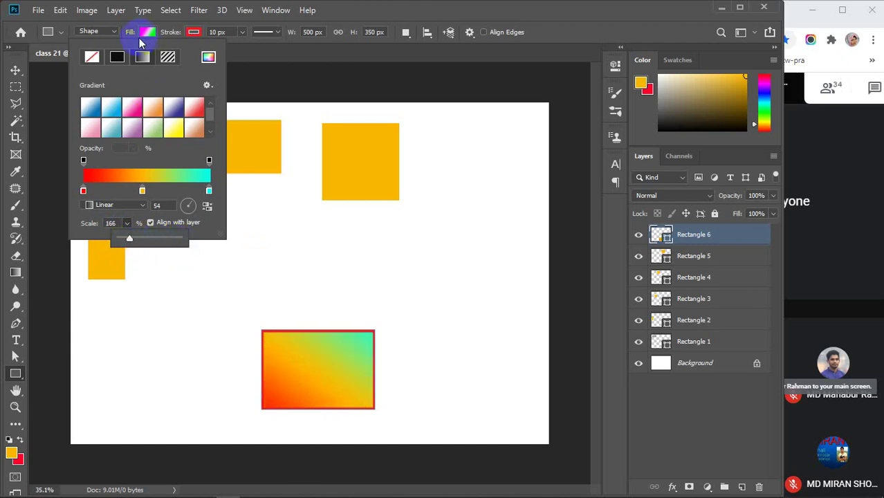
click(168, 58)
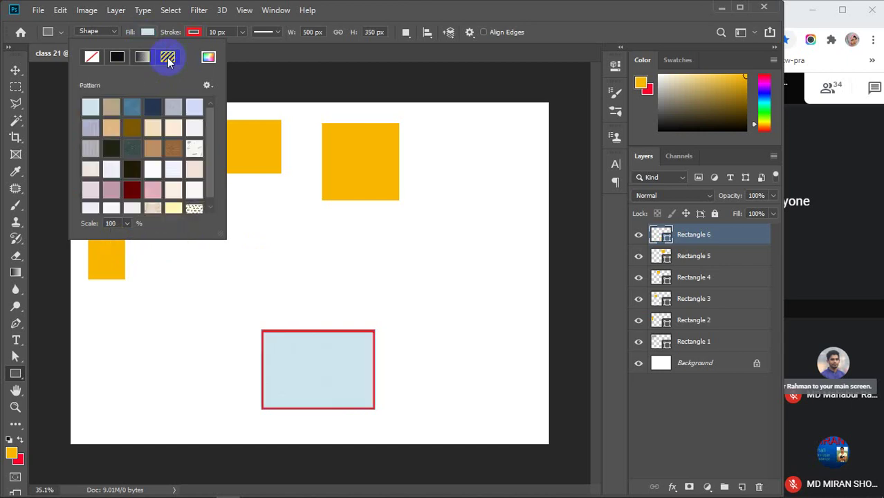
Try navy, wood and other pattern fills, then return to a solid colour fill.
click(151, 107)
click(148, 133)
click(174, 166)
click(172, 151)
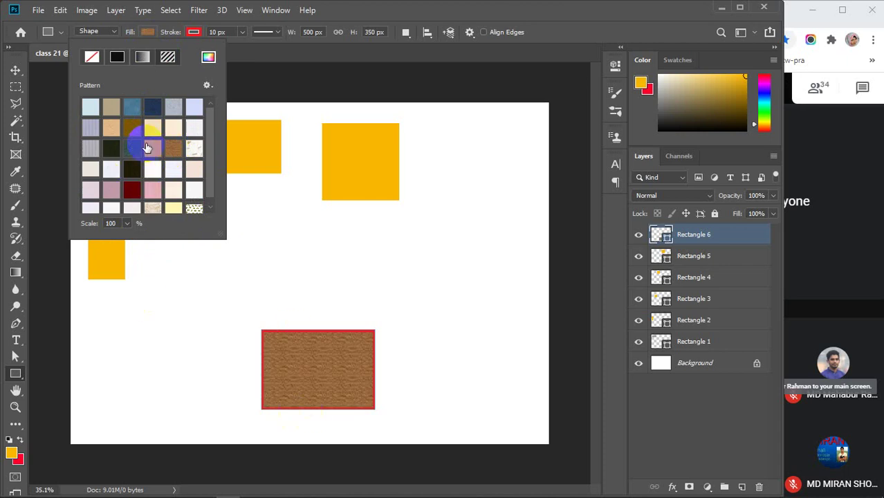
click(117, 57)
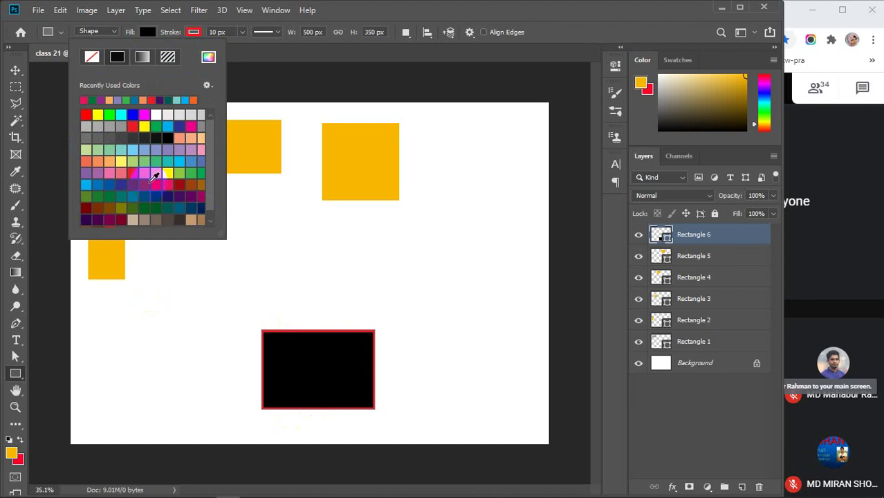
Fill the rectangle with orange sampled from the other squares and remove its red stroke.
scroll(154, 173, down, 1)
click(209, 58)
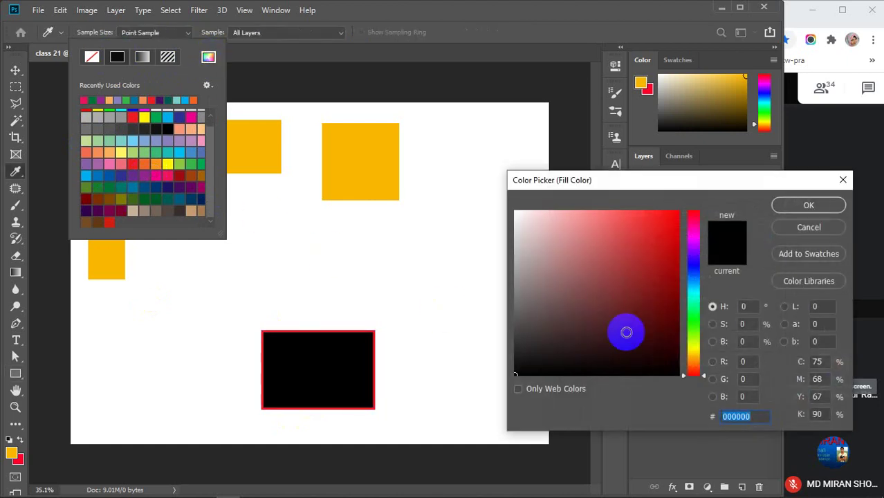
drag(710, 306, 691, 342)
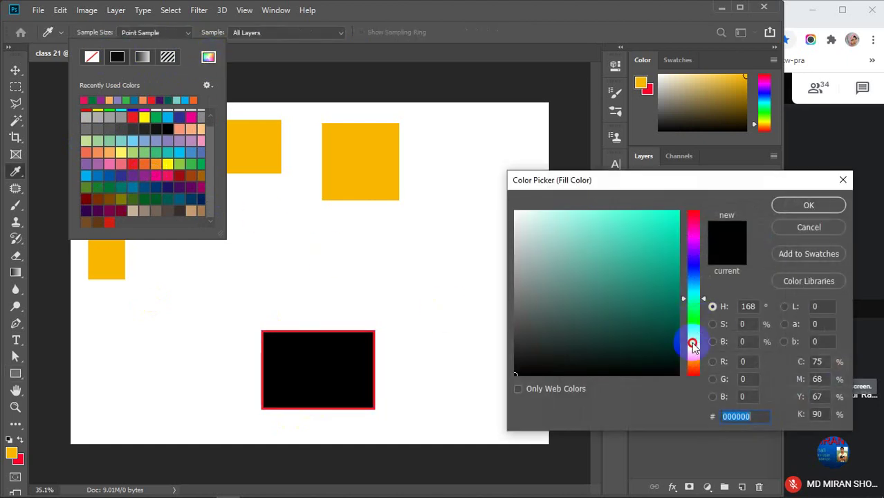
drag(661, 291, 673, 211)
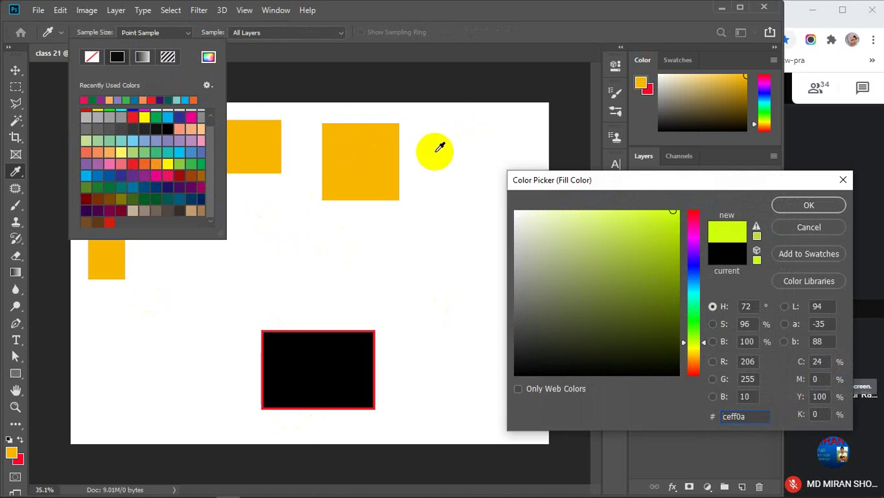
click(423, 176)
click(381, 152)
click(285, 227)
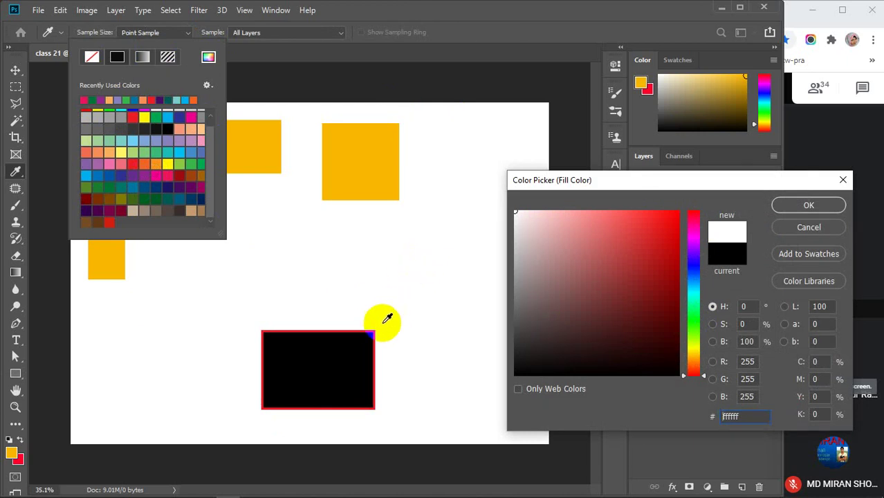
click(342, 168)
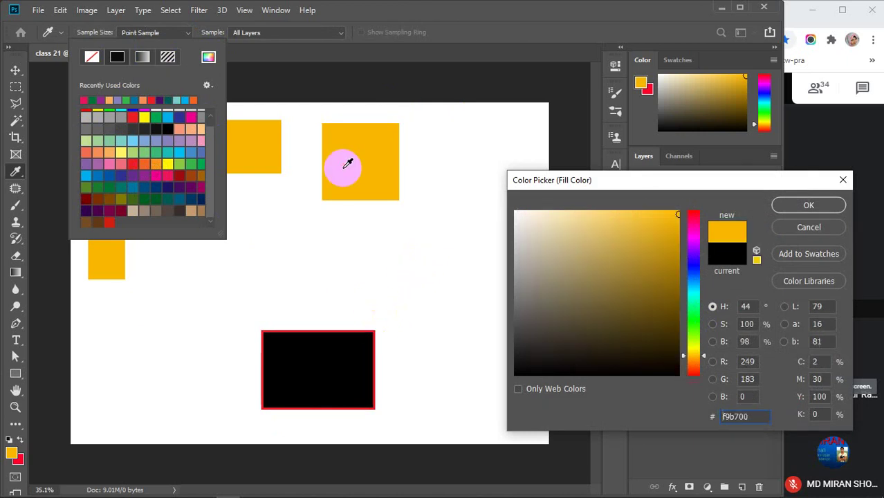
click(791, 205)
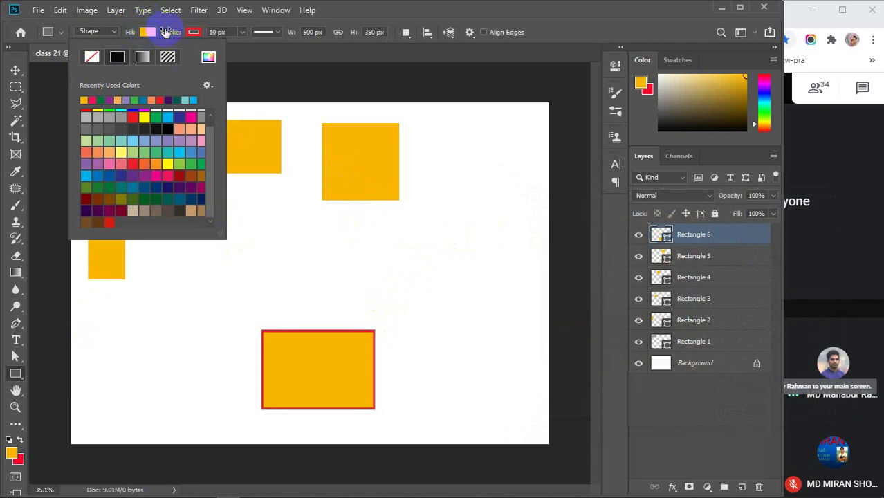
click(194, 35)
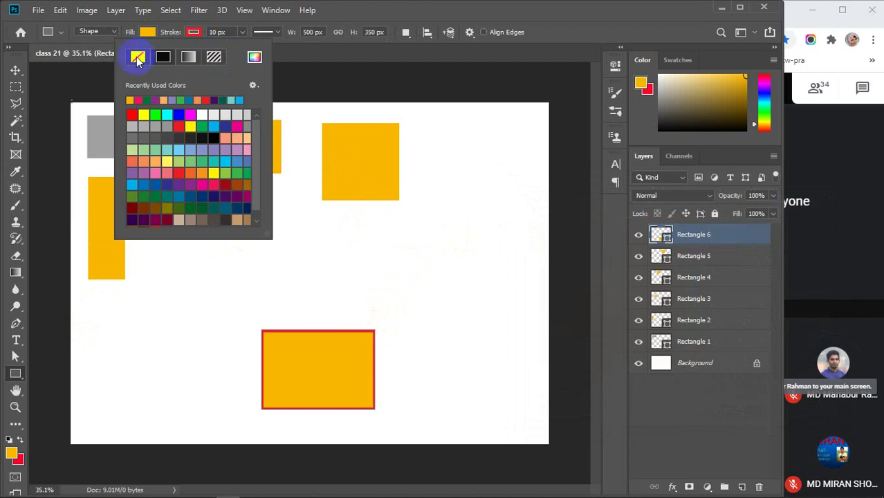
click(138, 58)
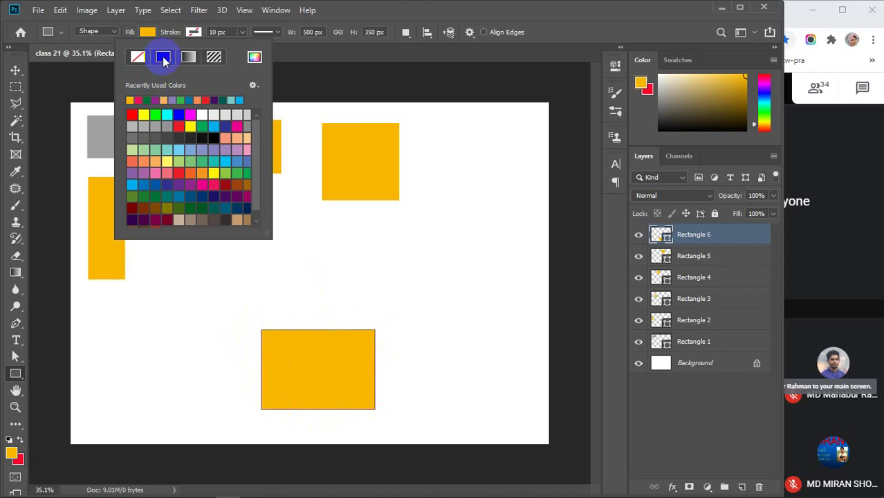
Try a magenta solid stroke, then give the stroke a white-to-pink gradient to edit.
click(164, 58)
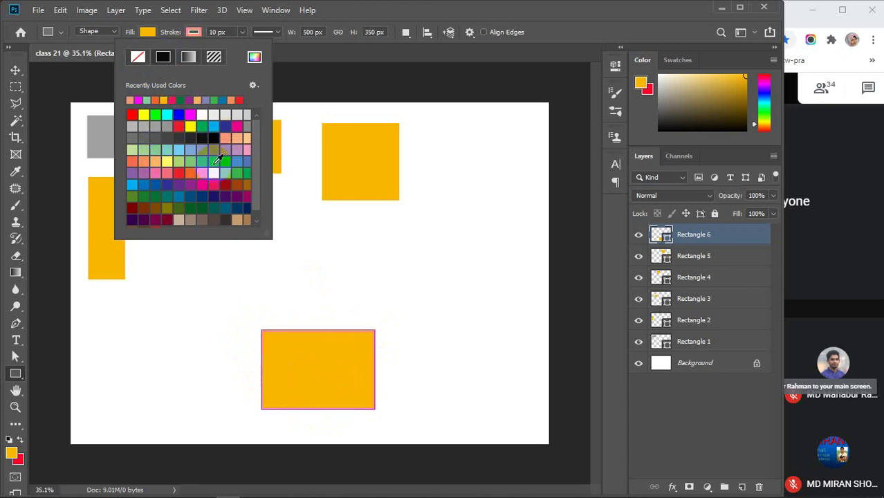
click(202, 184)
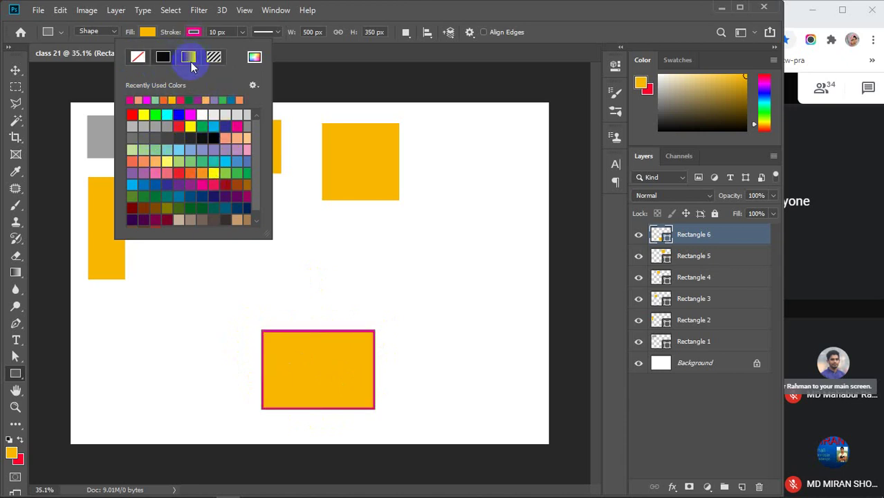
click(190, 59)
click(178, 129)
click(177, 103)
click(178, 175)
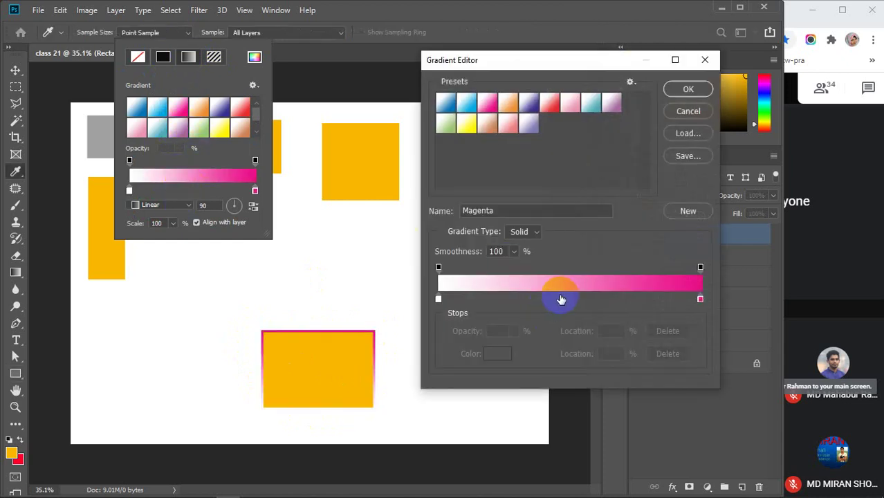
Add a middle stop and set the left stop to red and the middle to blue.
click(564, 299)
click(438, 299)
click(497, 354)
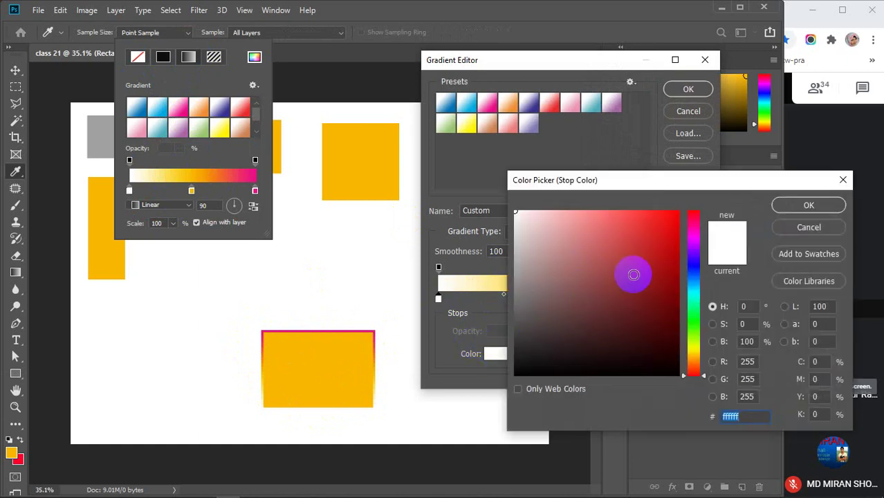
drag(595, 261, 679, 212)
click(809, 205)
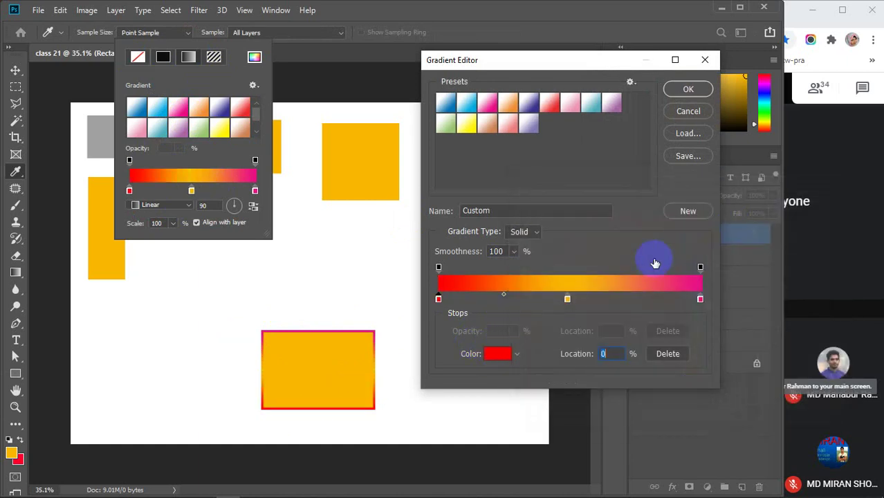
click(567, 299)
click(499, 354)
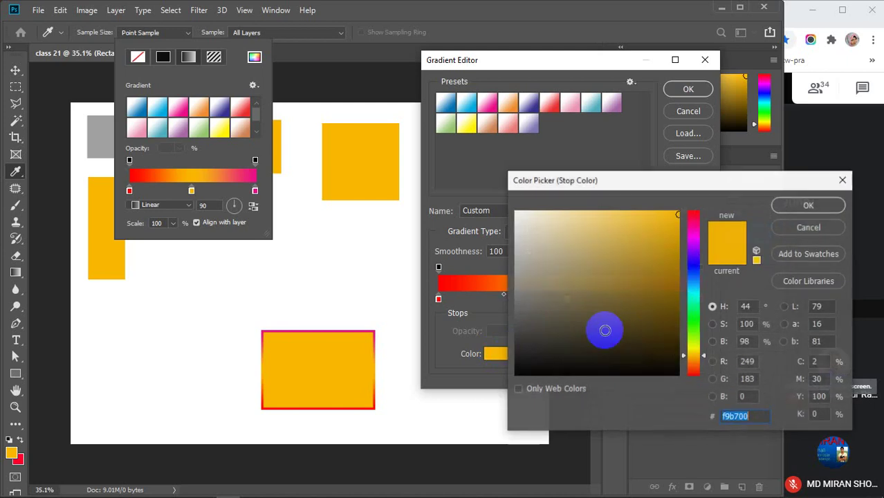
click(699, 268)
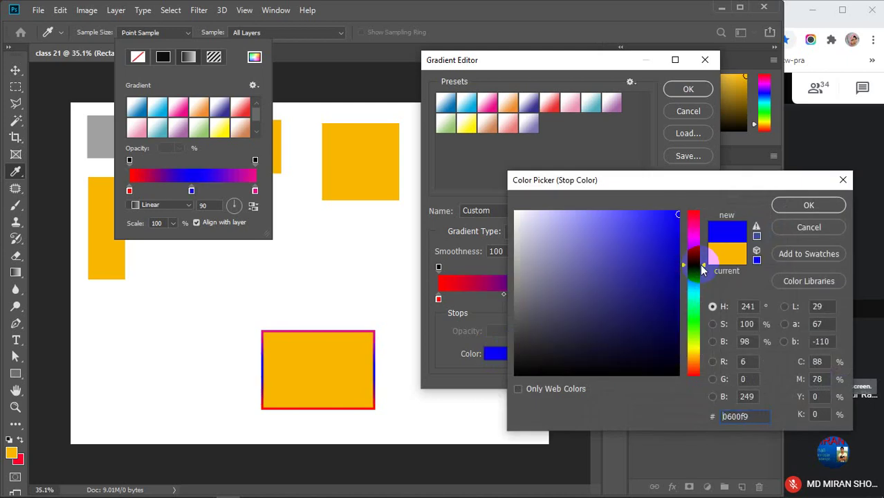
click(809, 205)
Set the right gradient stop to green and apply the red-blue-green gradient.
click(700, 299)
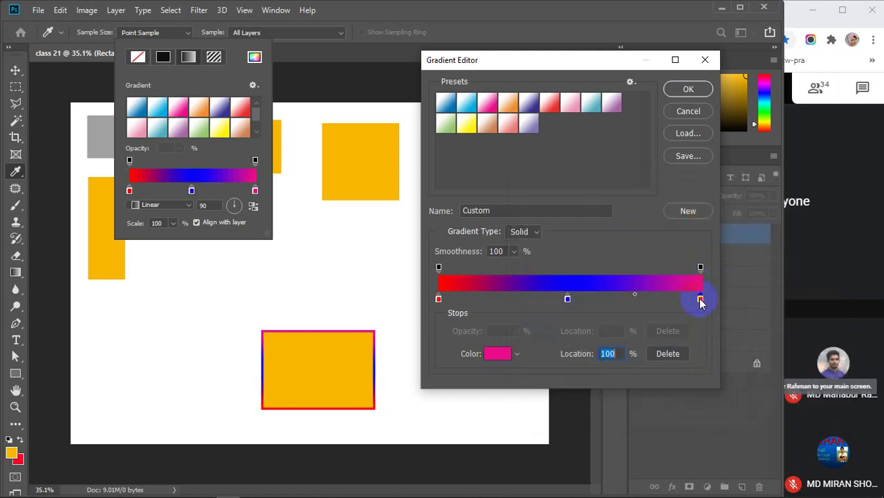
click(498, 354)
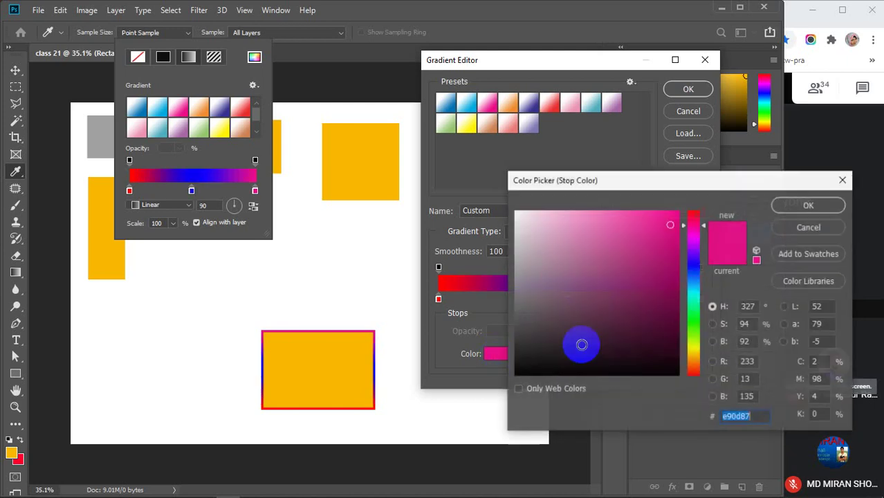
click(696, 368)
drag(696, 363, 694, 357)
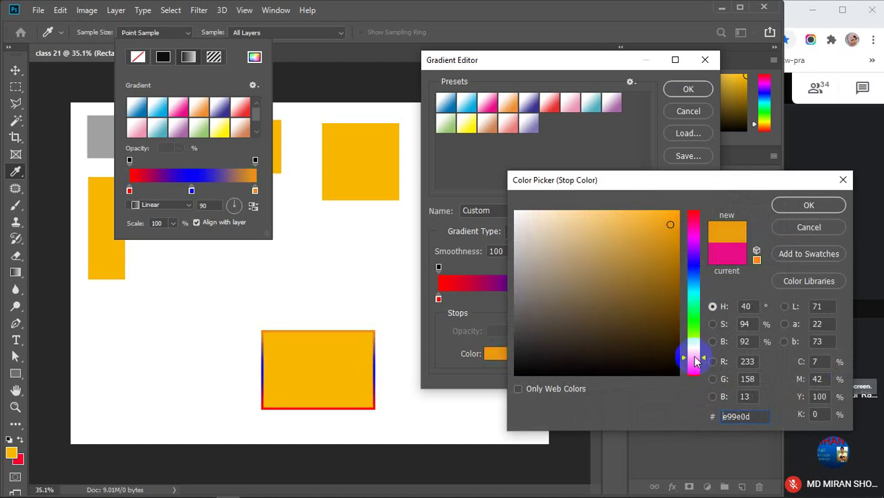
click(695, 280)
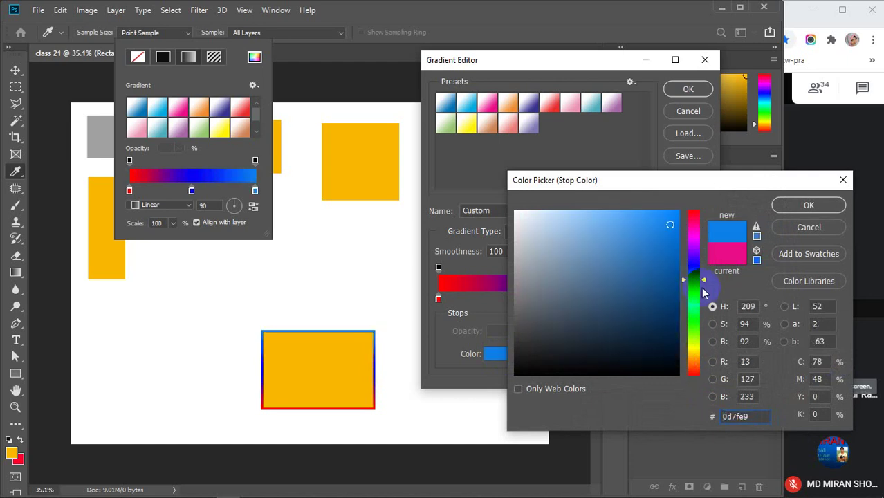
click(695, 303)
click(695, 316)
click(786, 205)
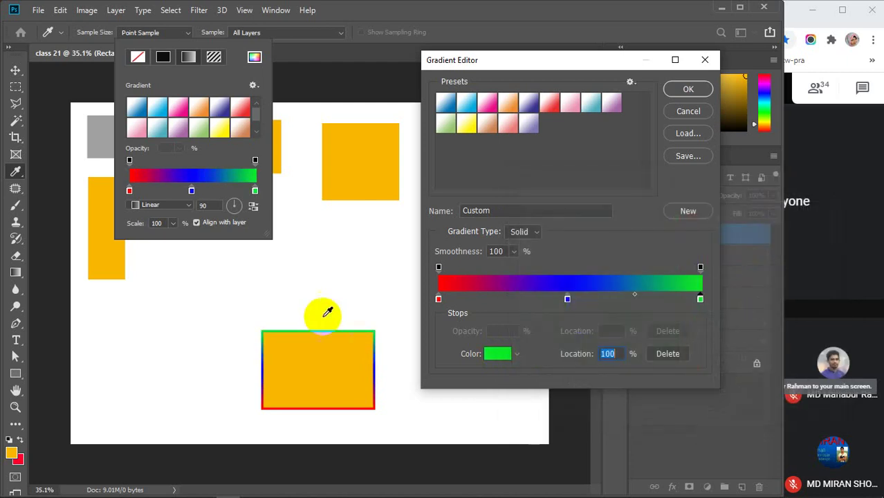
click(685, 89)
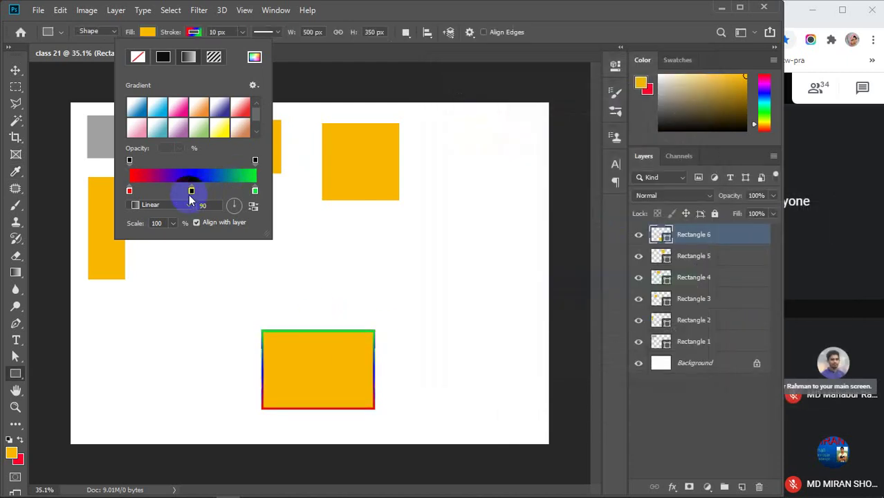
Keep the Linear style, then try floral, dark and light-grey pattern strokes.
click(186, 206)
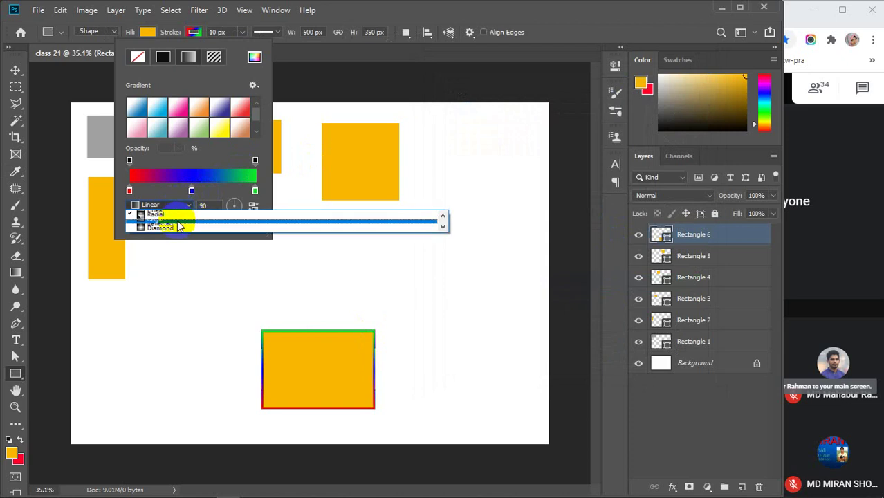
click(179, 206)
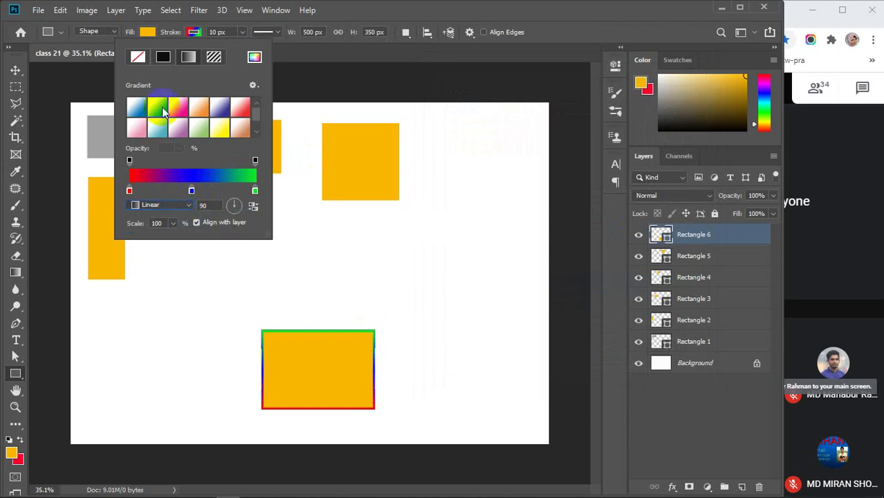
click(214, 58)
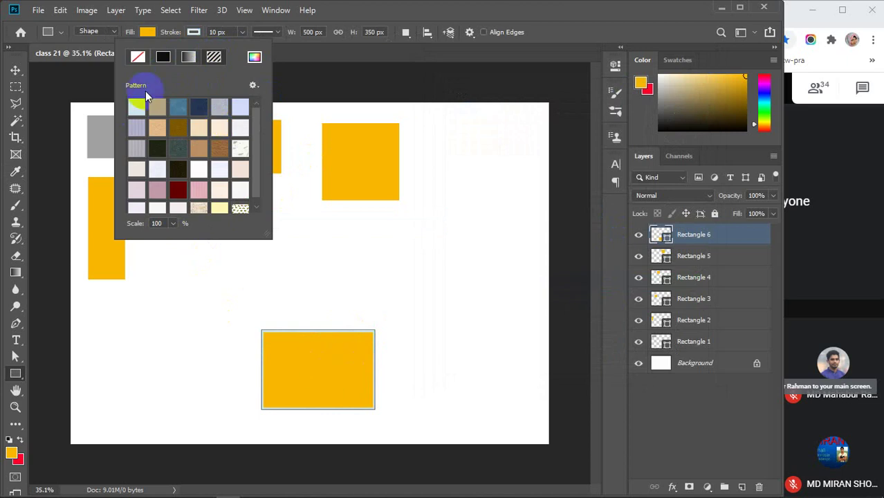
click(176, 146)
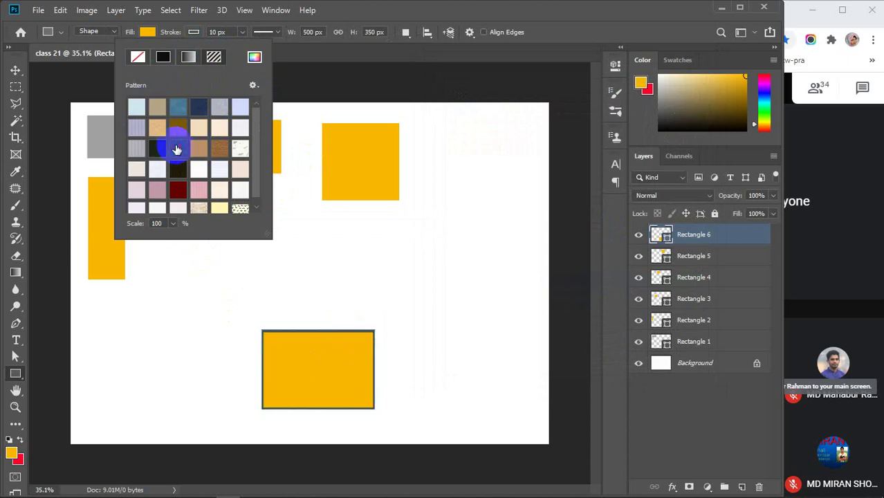
click(178, 171)
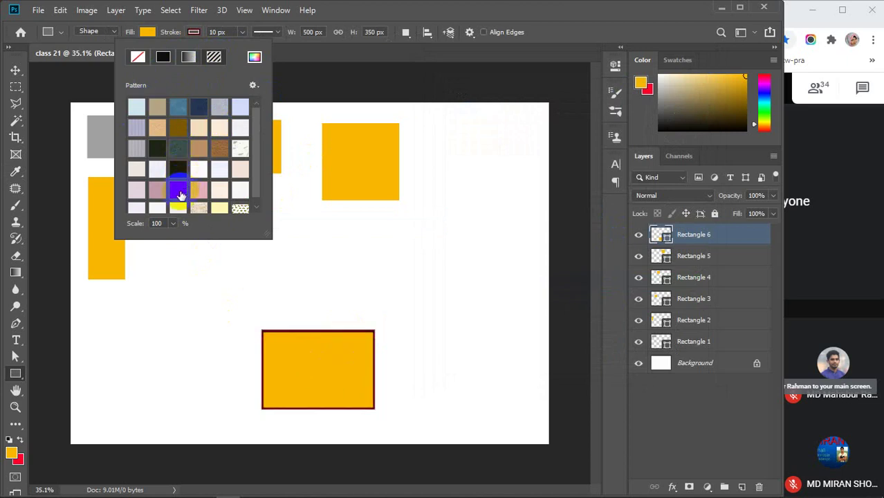
click(220, 193)
click(240, 208)
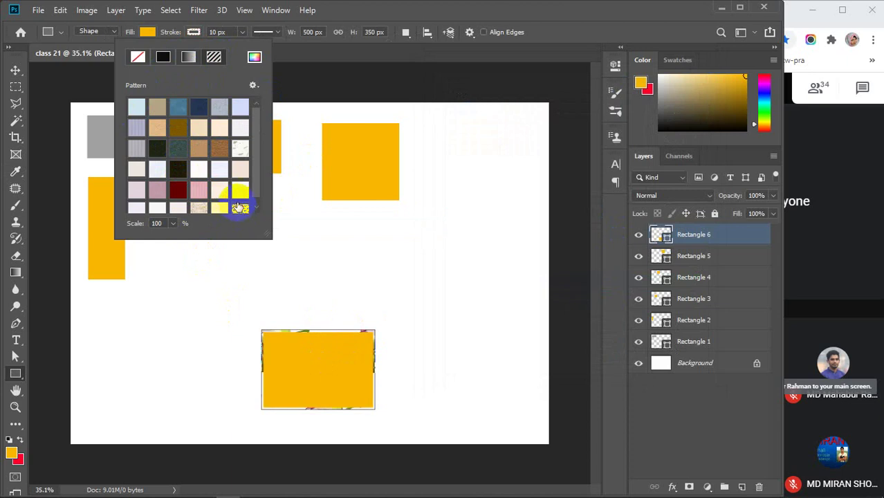
click(219, 106)
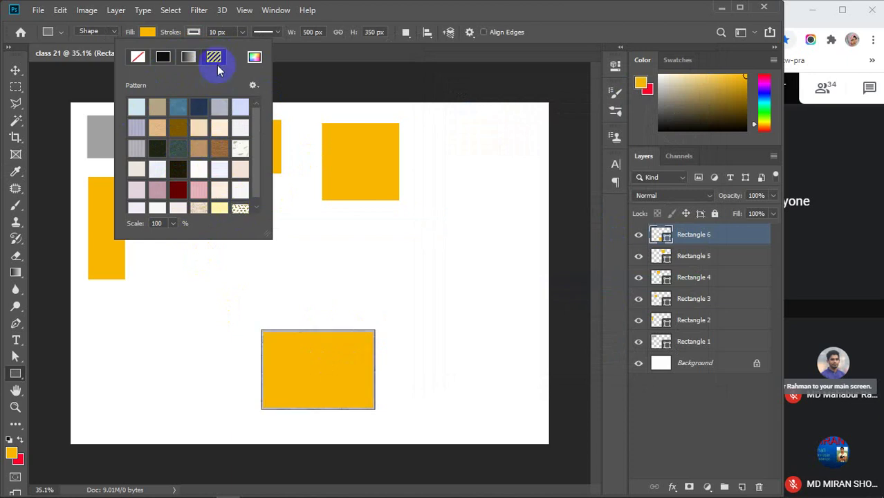
Set the stroke to a solid dark grey 282828 sampled from the screen.
click(254, 57)
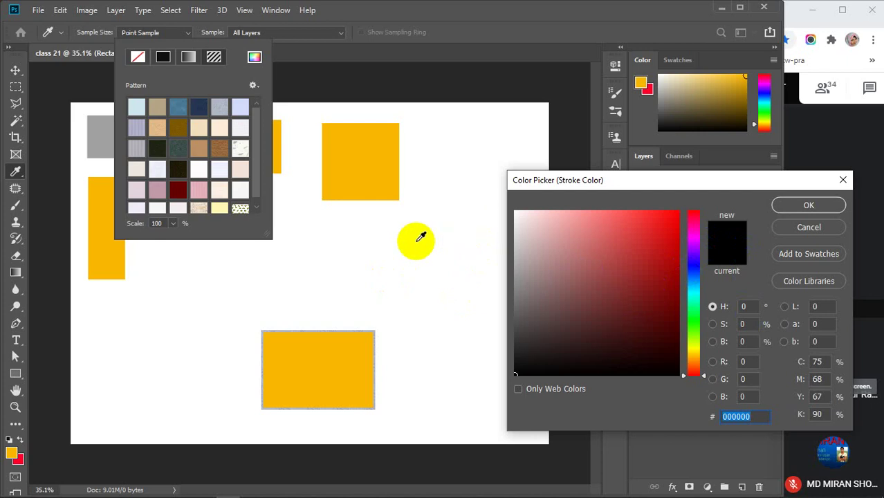
click(686, 316)
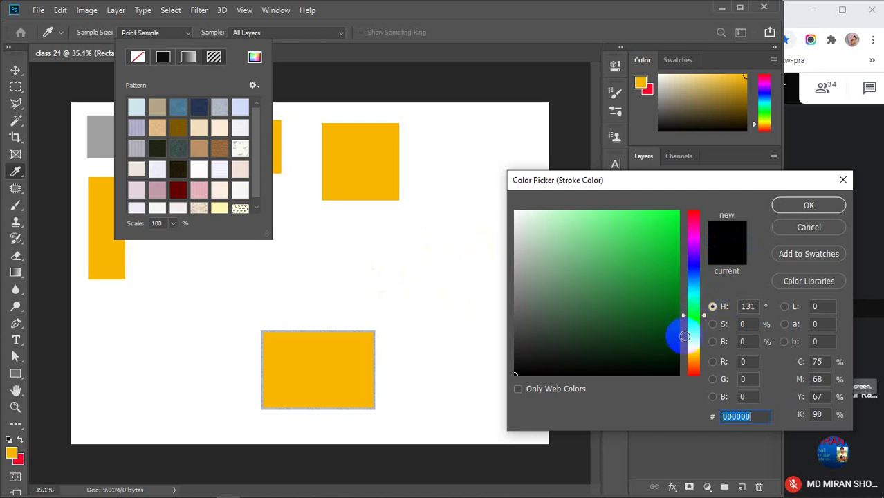
click(671, 327)
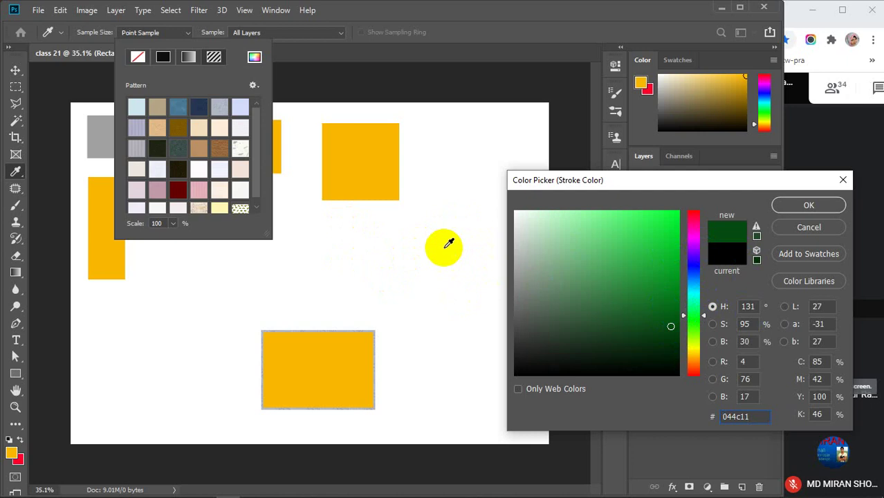
click(485, 80)
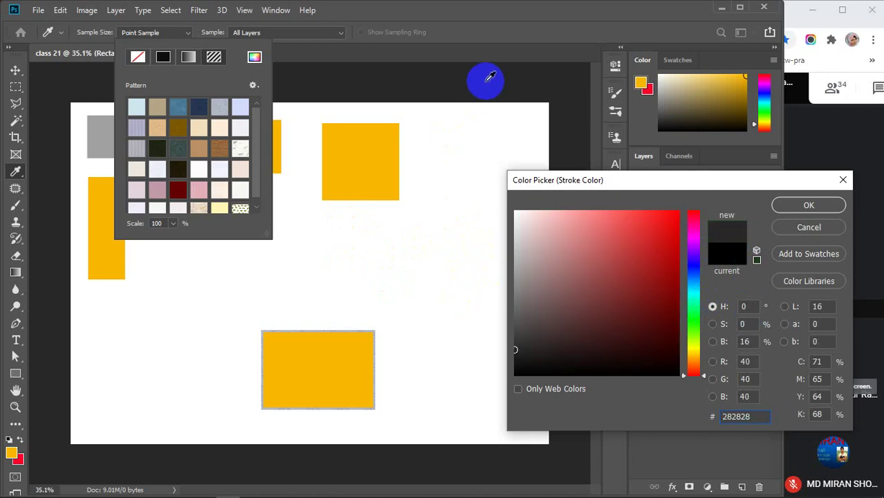
click(807, 204)
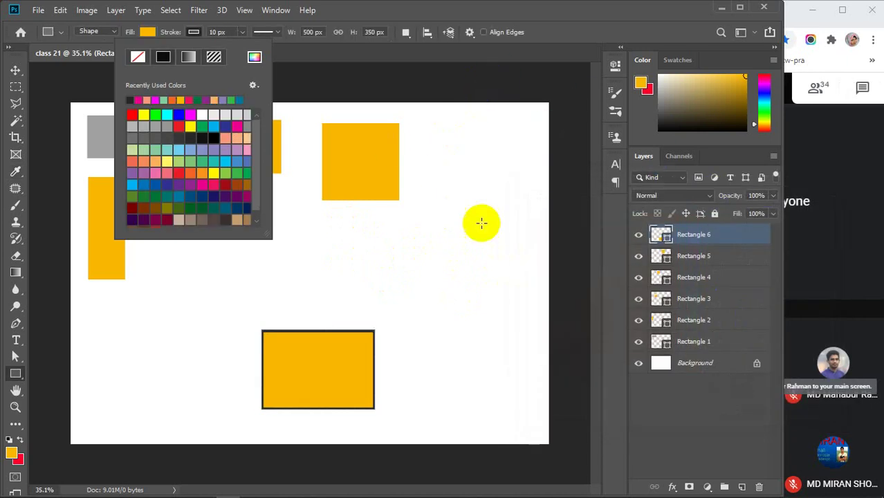
click(190, 32)
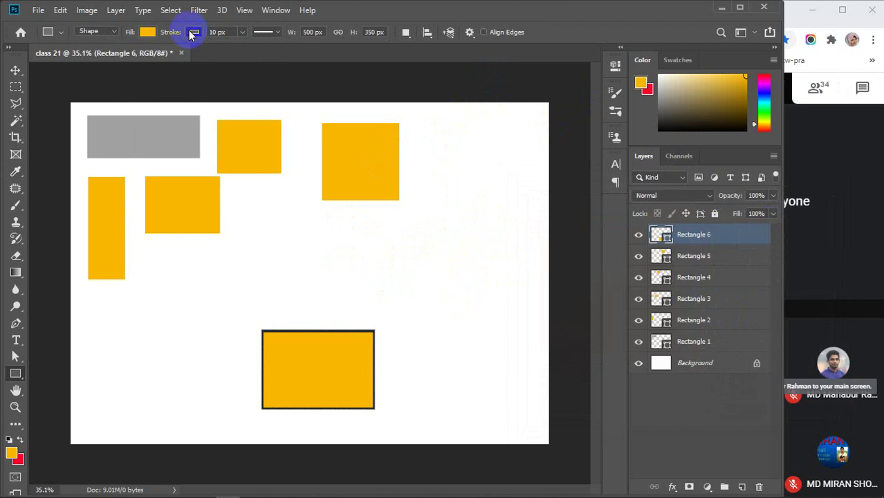
Reduce Rectangle 6's stroke width from 15.60 px to 0.88 px, then show the line-style options.
click(242, 32)
mouse_move(241, 44)
mouse_down()
mouse_move(299, 59)
mouse_move(221, 64)
mouse_move(308, 53)
mouse_move(265, 59)
mouse_move(244, 50)
mouse_up()
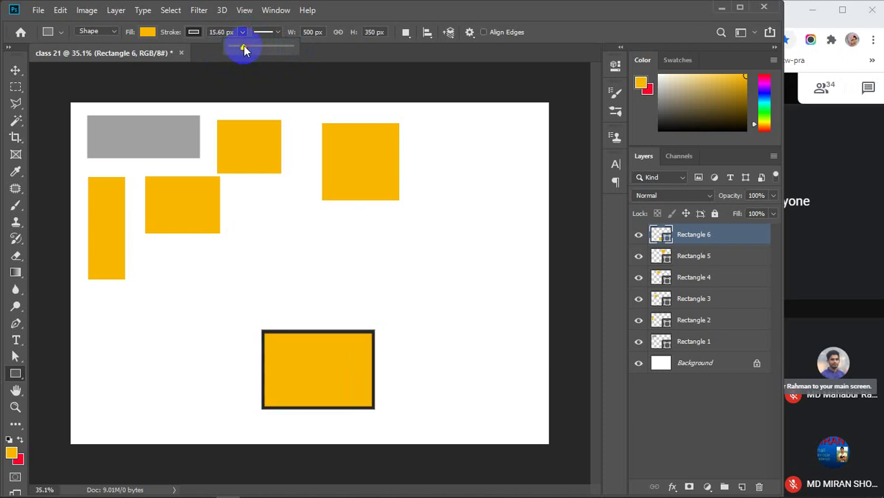
click(169, 35)
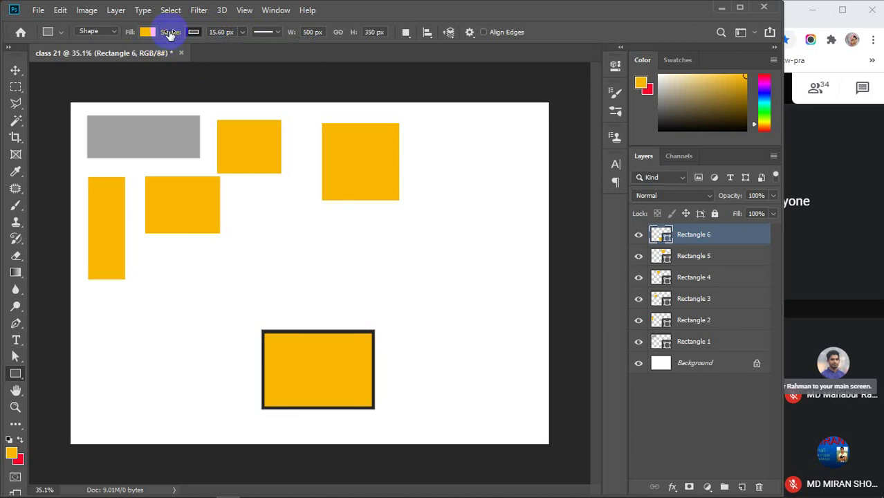
click(217, 32)
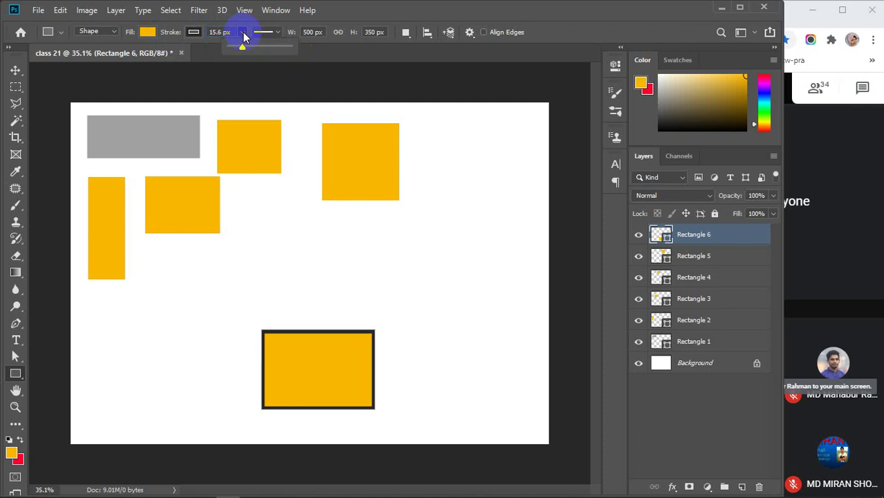
mouse_move(243, 33)
mouse_down()
mouse_move(246, 52)
mouse_move(268, 51)
mouse_move(238, 52)
mouse_up()
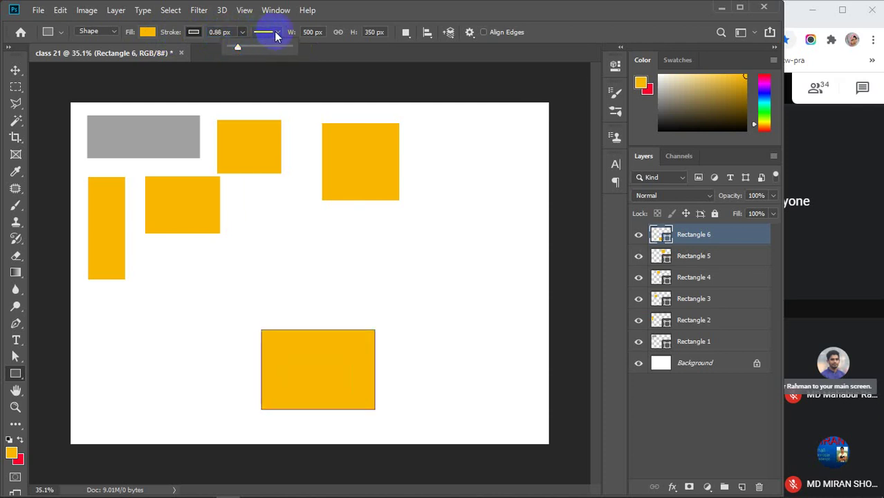
click(243, 33)
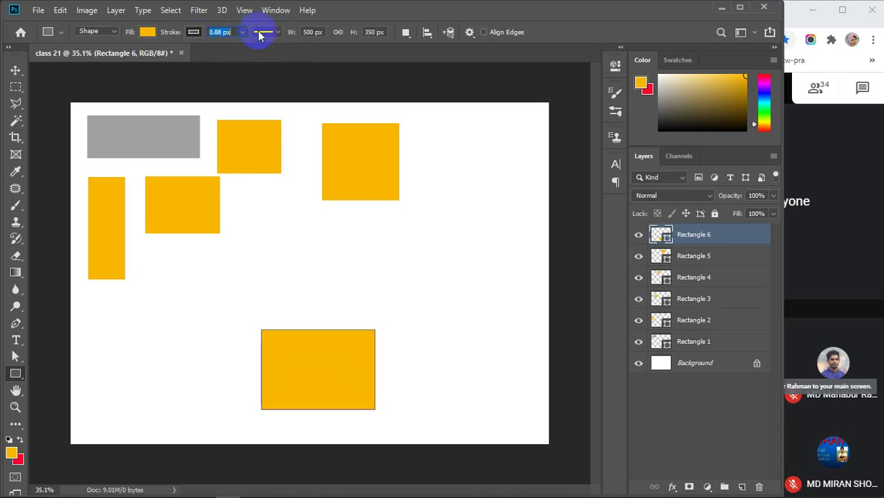
click(275, 32)
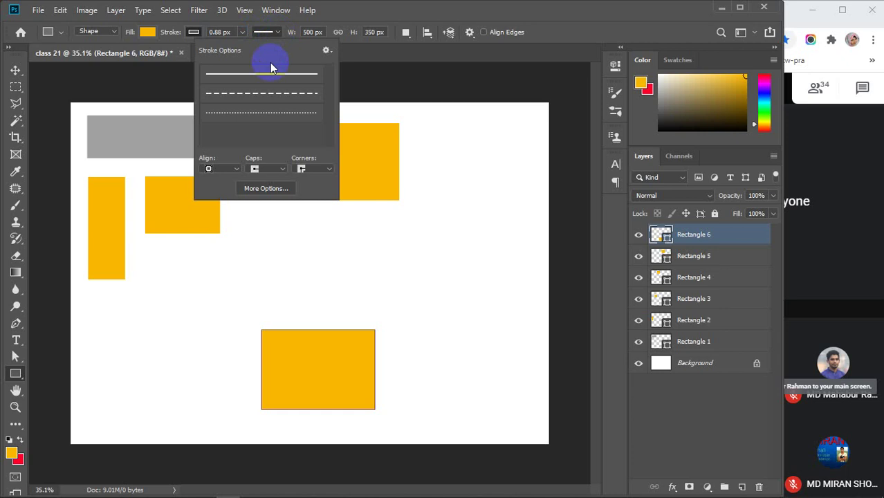
Preview dashed and dotted outlines on Rectangle 6, then drag its stroke width much thicker.
click(249, 94)
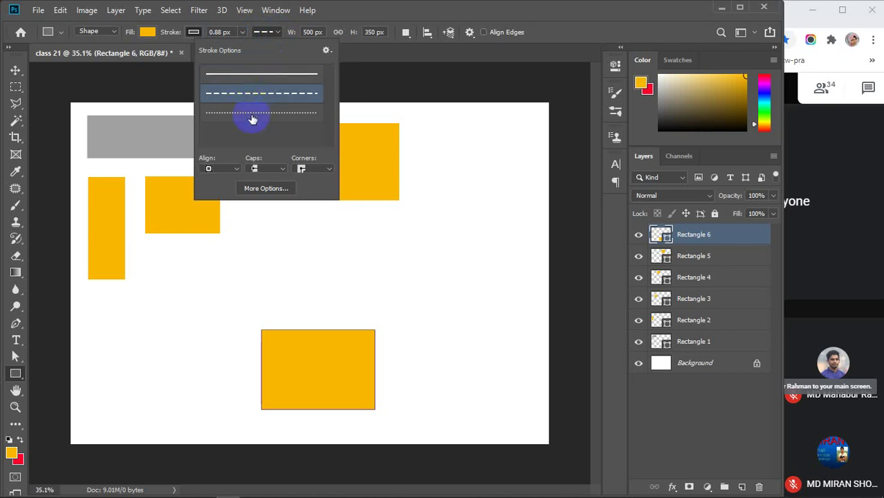
click(240, 119)
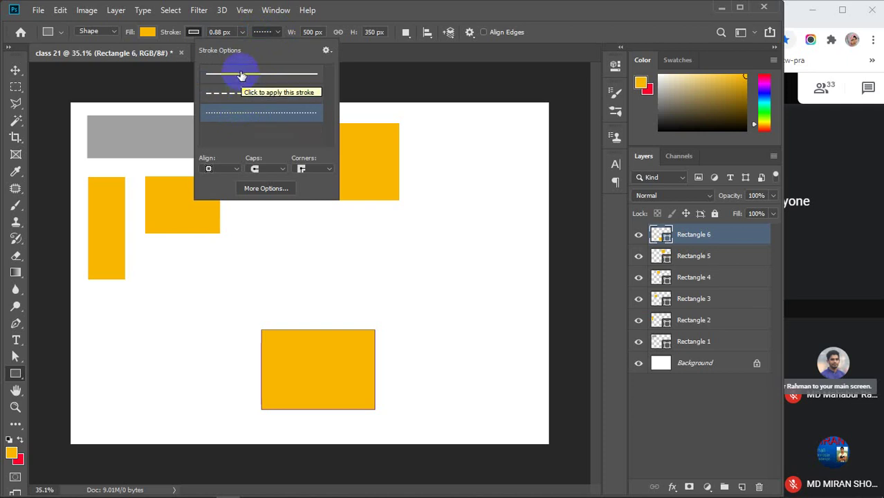
click(240, 75)
click(238, 96)
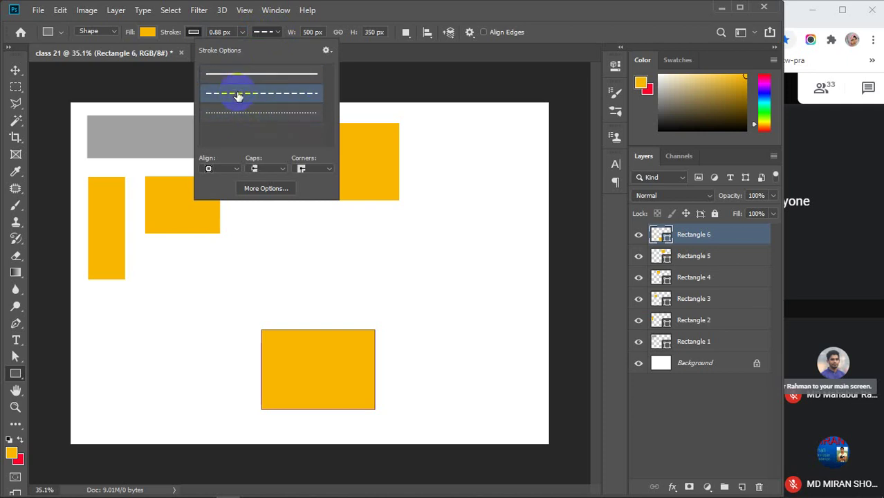
click(233, 114)
click(220, 31)
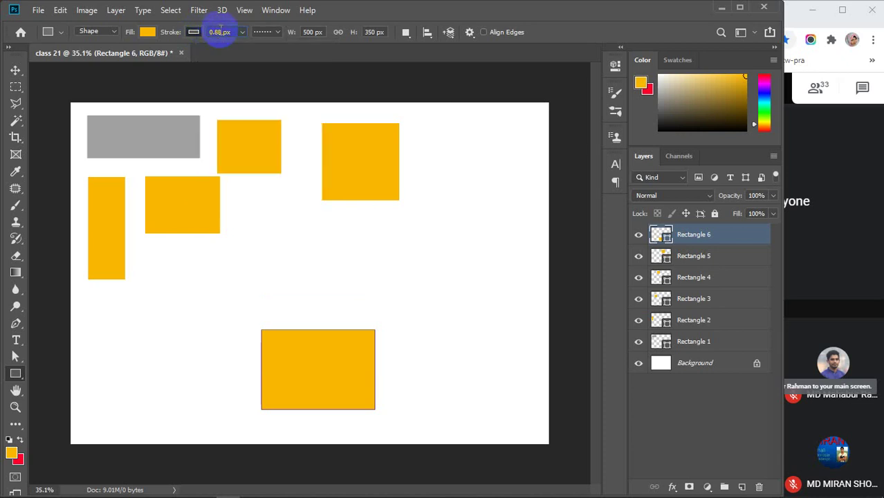
click(242, 32)
drag(229, 47, 251, 50)
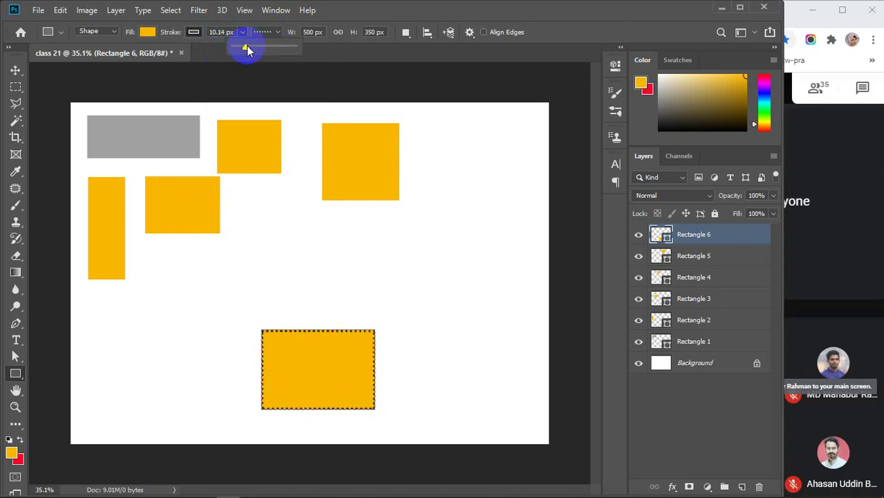
Cycle the outline through solid, dashed and dotted, then align the stroke outside the edge.
click(279, 32)
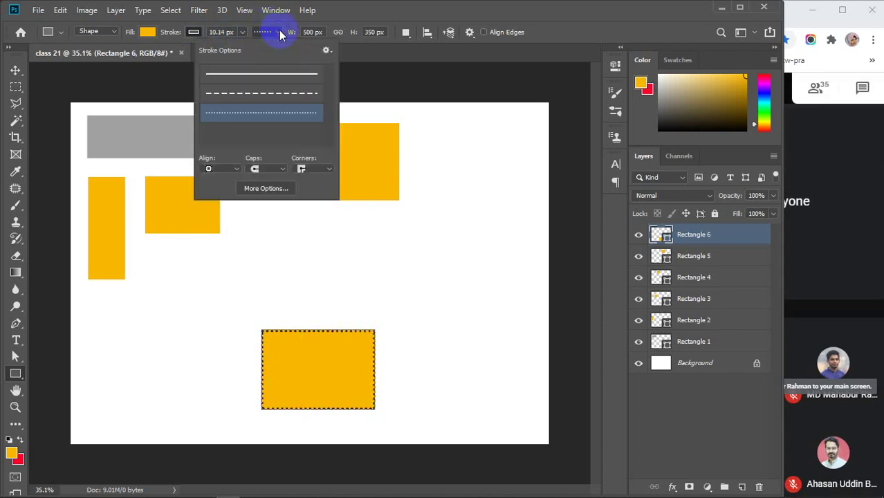
click(254, 81)
click(268, 99)
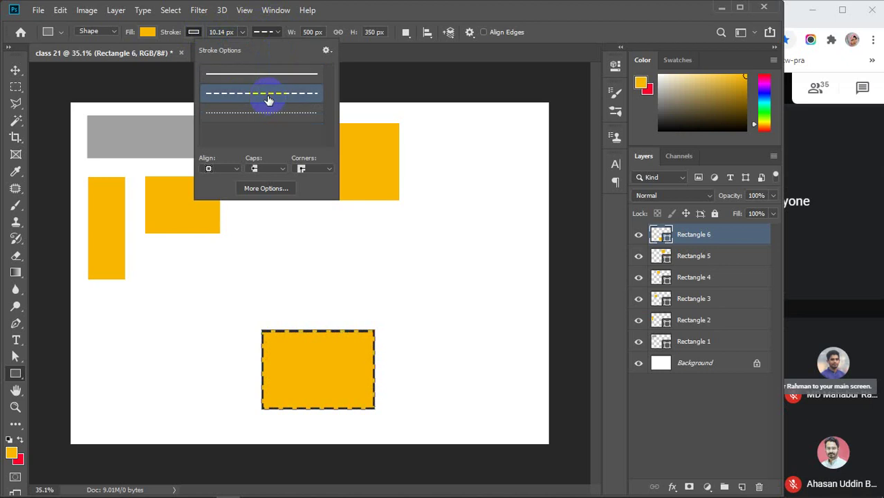
click(251, 116)
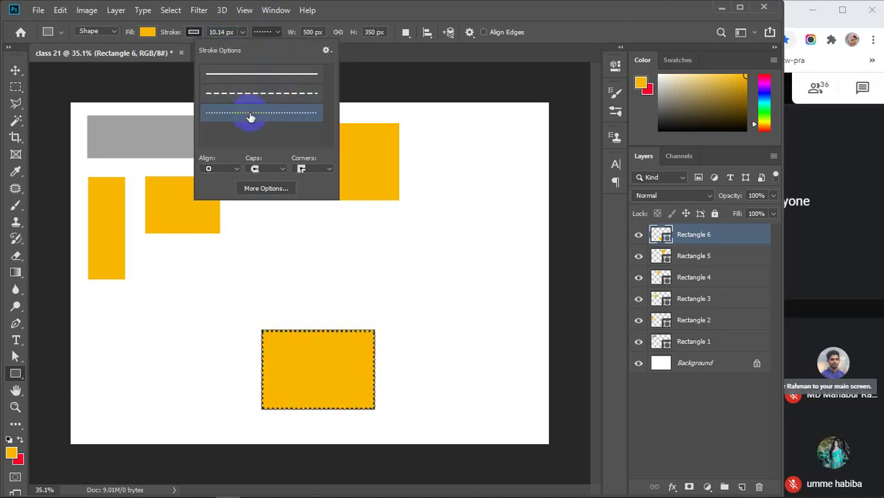
click(238, 170)
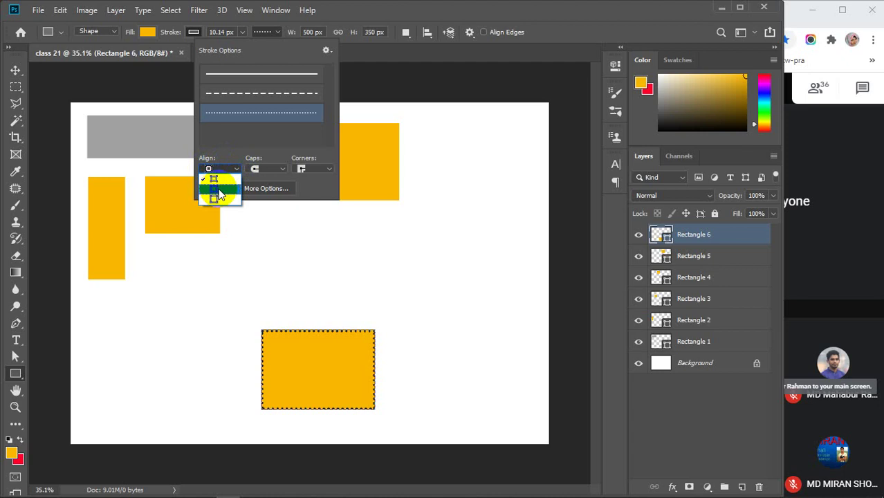
click(217, 189)
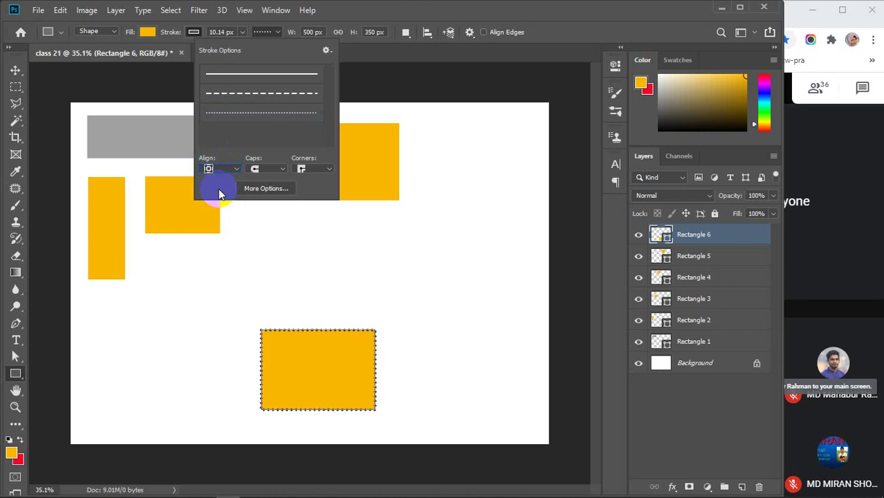
click(237, 171)
click(214, 198)
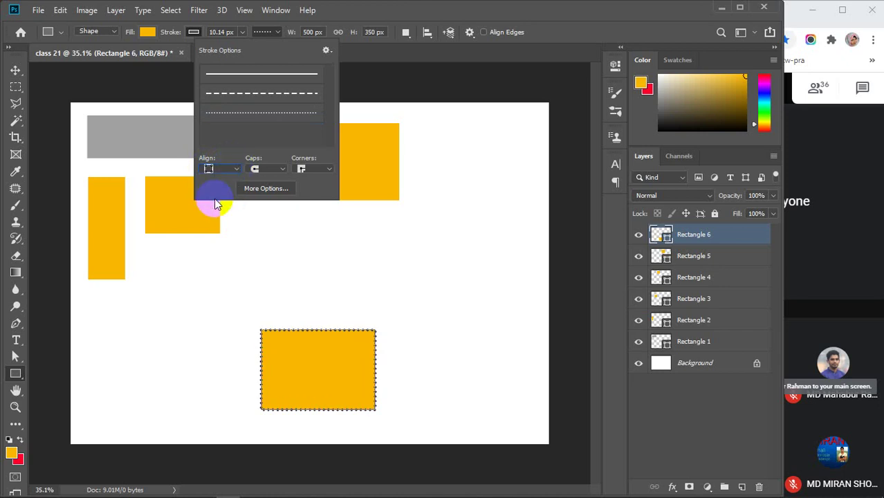
Return to a solid outline and thicken the stroke to 10.14 px.
click(249, 75)
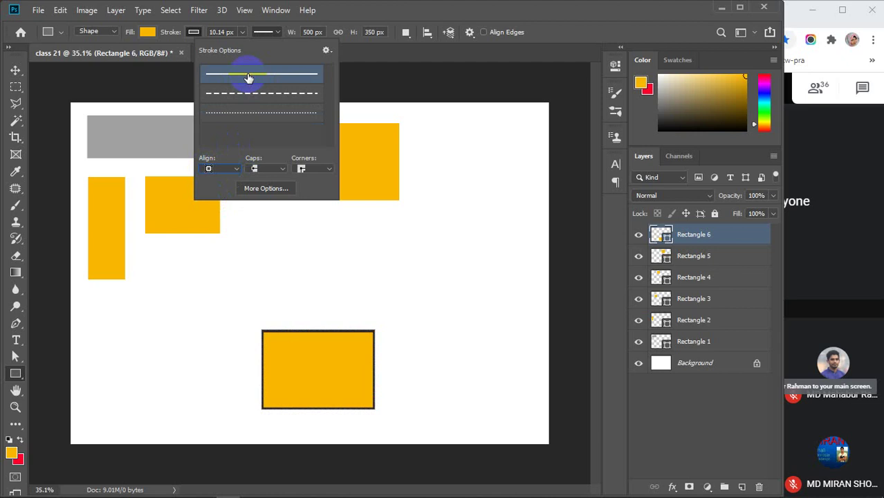
click(225, 31)
click(242, 33)
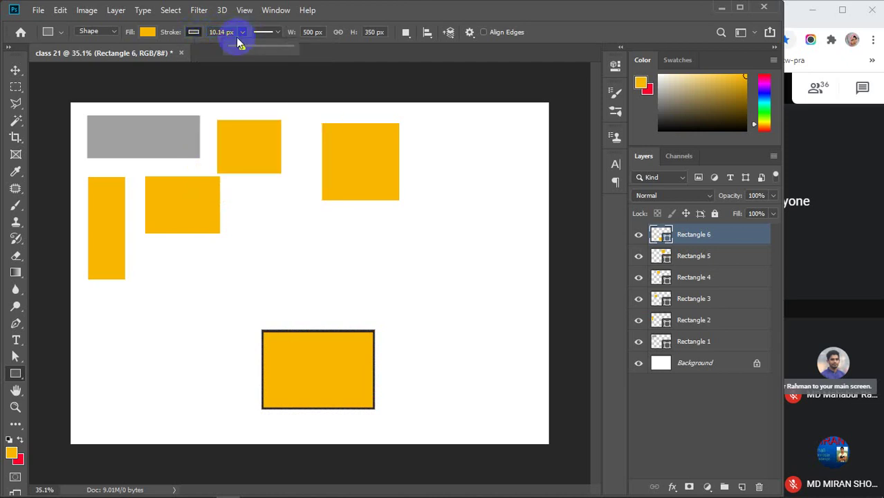
mouse_move(242, 48)
mouse_down()
mouse_move(262, 49)
mouse_move(243, 49)
mouse_up()
Keep the stroke aligned outside the edge and adjust its width to 12.87 px.
click(275, 34)
click(237, 171)
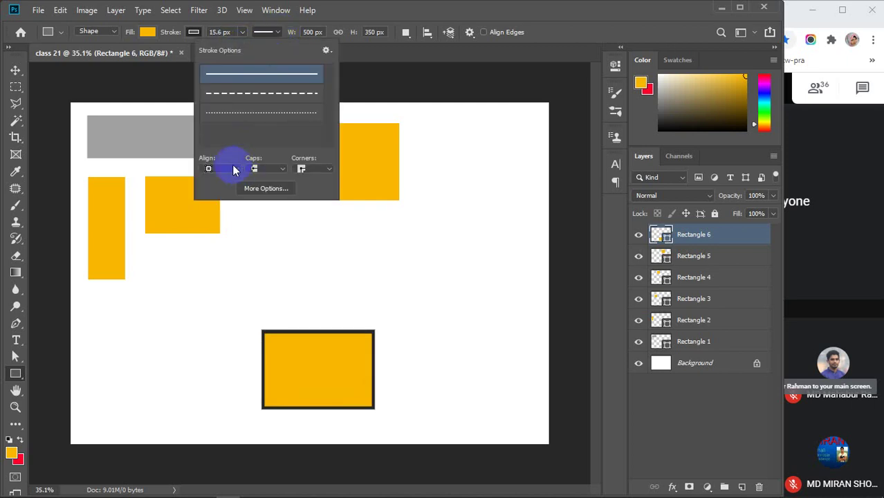
click(218, 197)
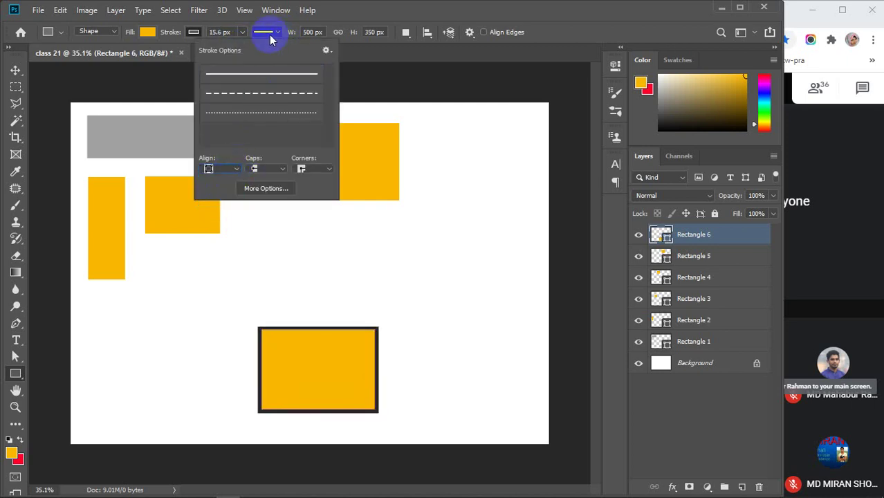
click(242, 33)
mouse_move(241, 47)
mouse_down()
mouse_move(285, 45)
mouse_move(243, 55)
mouse_up()
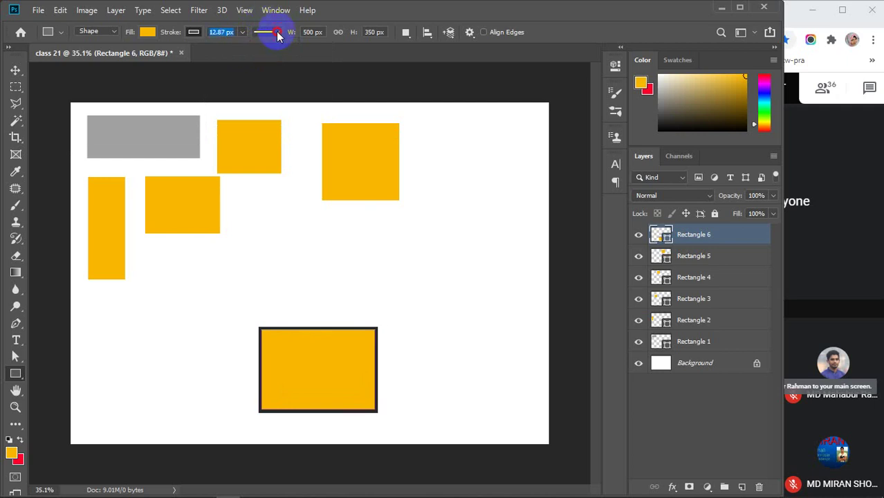
Switch Rectangle 6's outline to a dashed stroke.
click(273, 32)
click(236, 170)
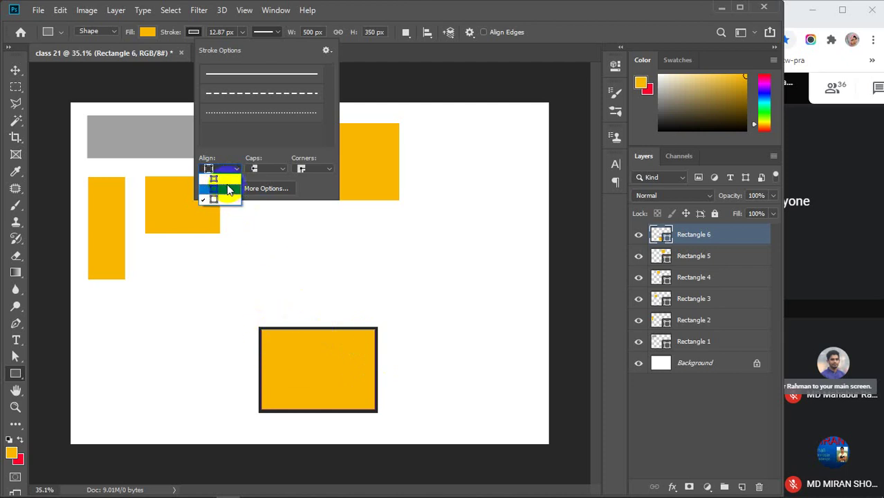
click(285, 170)
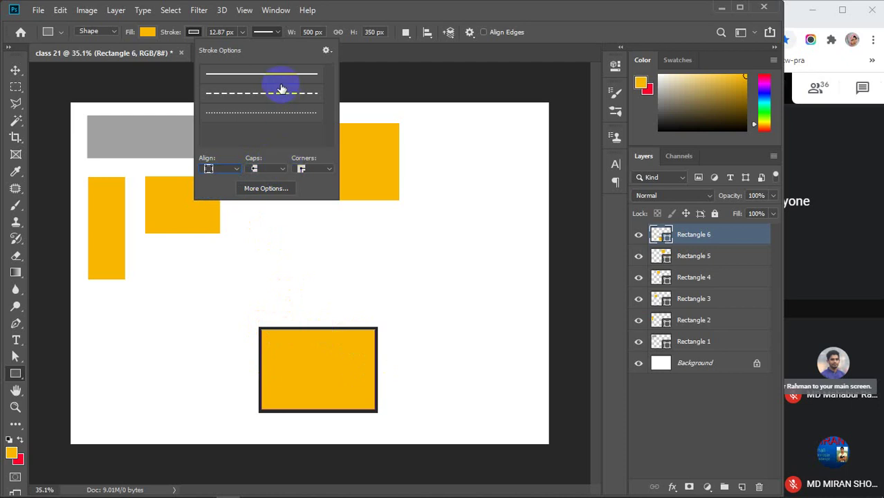
click(283, 170)
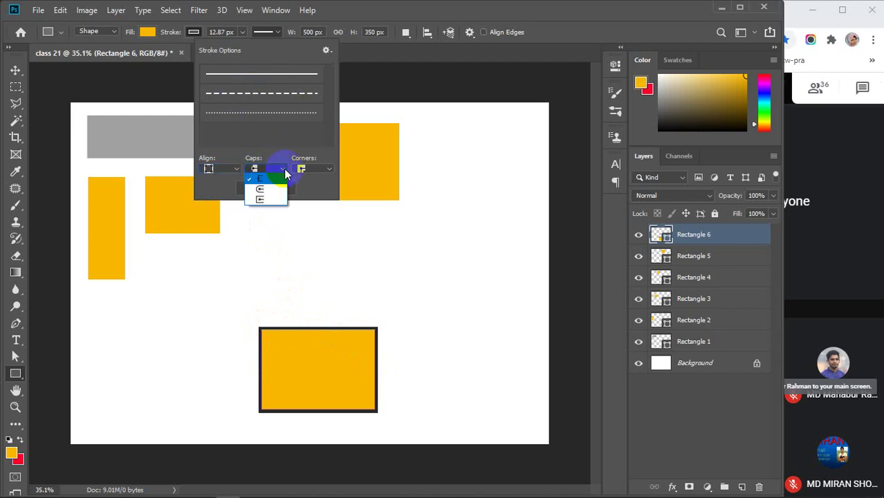
click(253, 94)
click(252, 92)
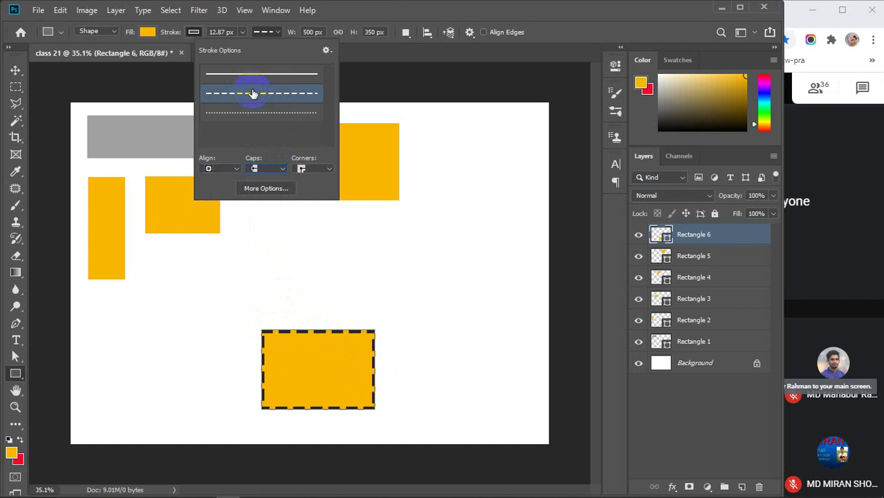
Try round and square end caps on the dashes, then set the corners to bevel.
click(281, 172)
click(261, 194)
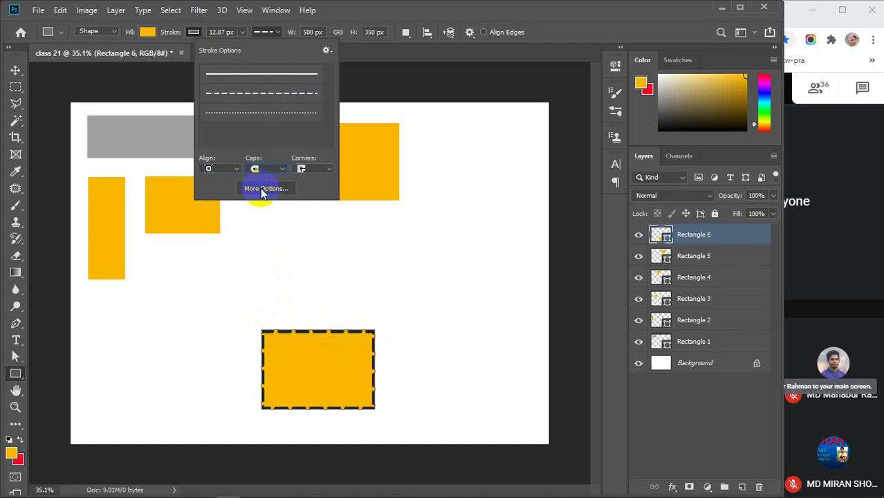
click(283, 170)
click(257, 200)
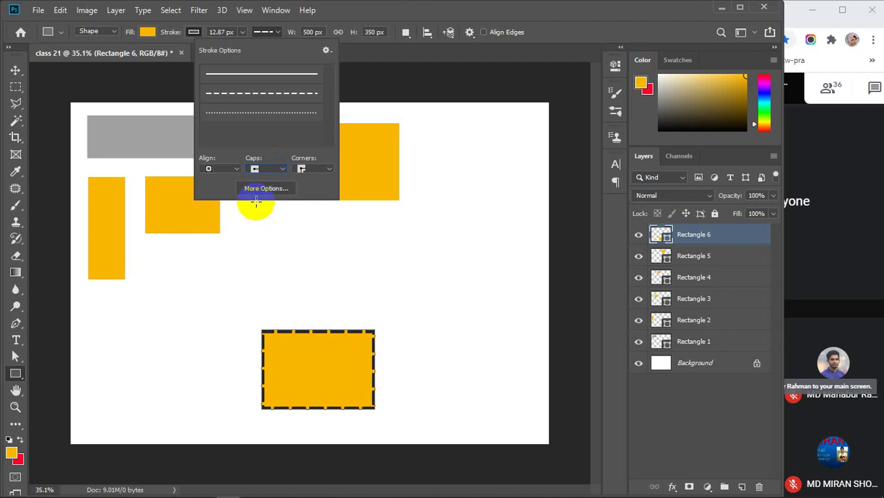
click(282, 169)
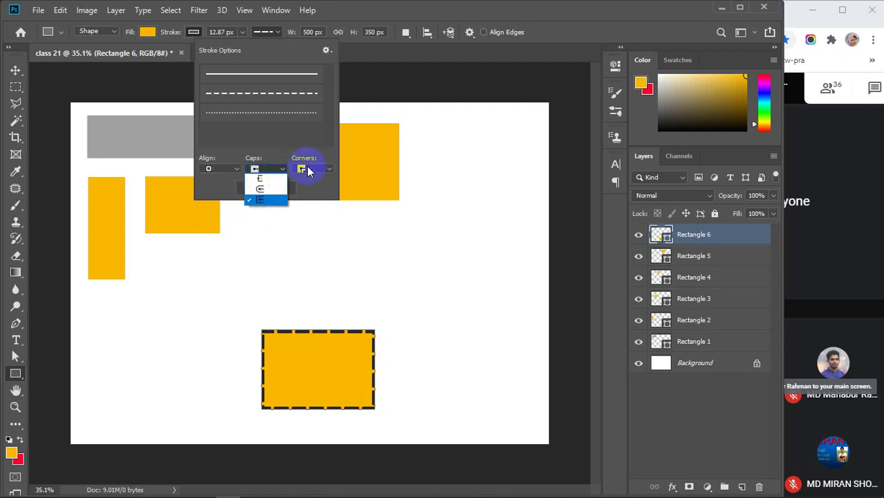
click(260, 179)
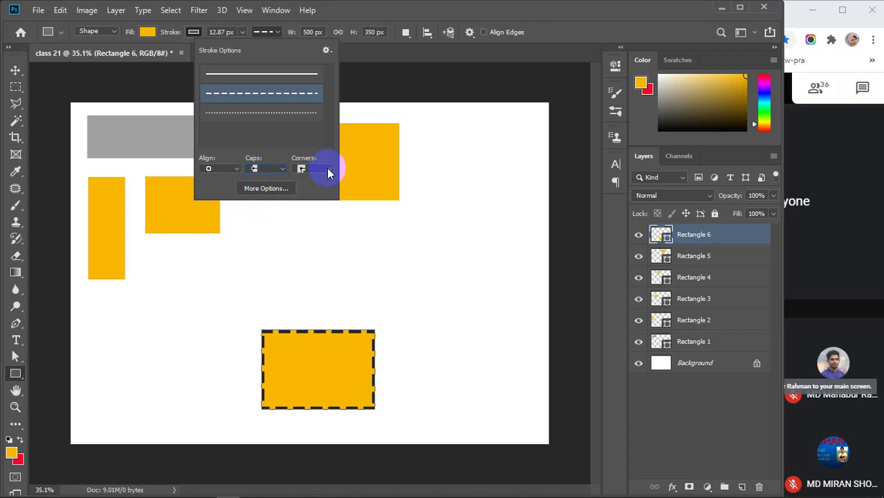
click(328, 171)
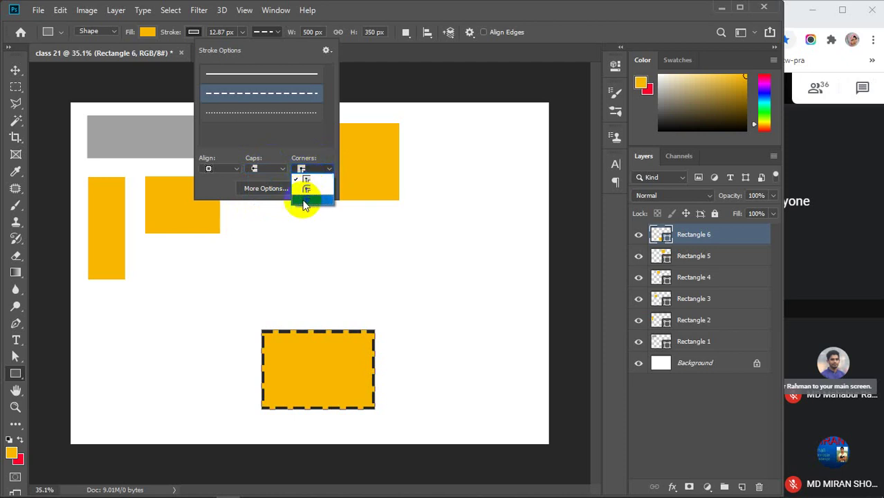
click(305, 201)
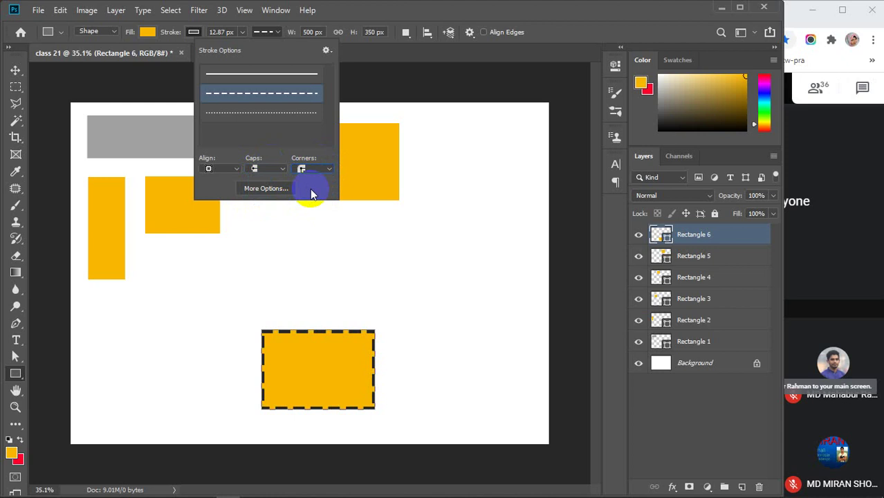
click(326, 171)
click(310, 202)
In the full Stroke settings, nudge the dash and gap lengths, then cancel the dialog.
click(266, 188)
drag(611, 188, 507, 164)
double_click(459, 270)
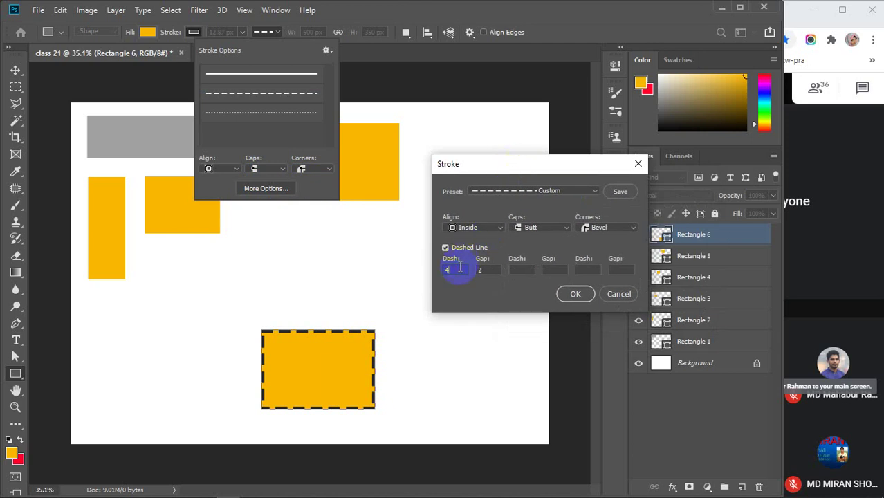
drag(457, 269, 458, 269)
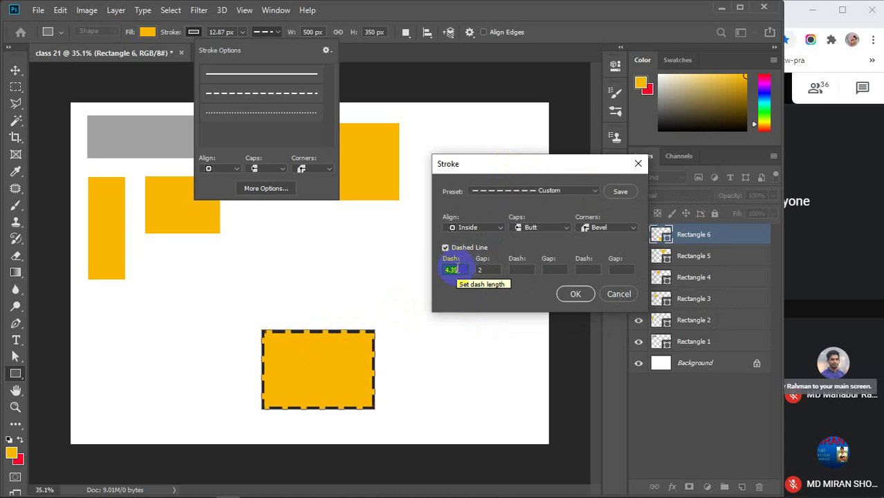
click(489, 269)
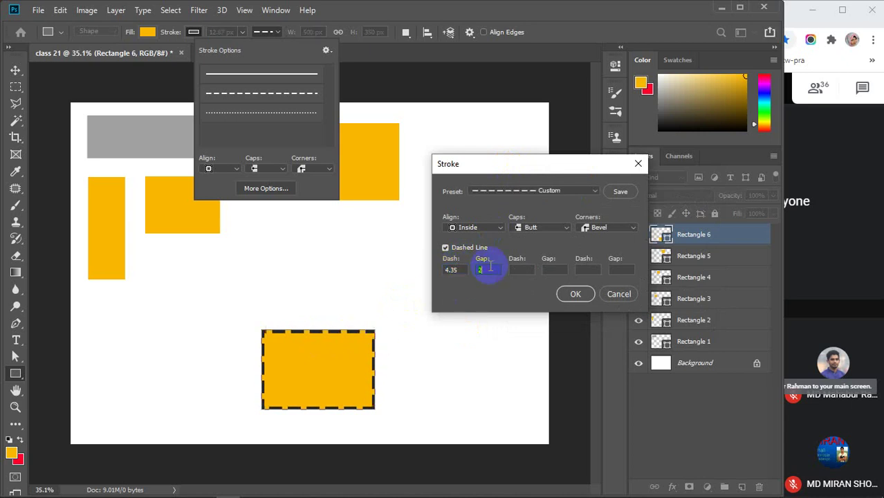
drag(487, 268, 488, 269)
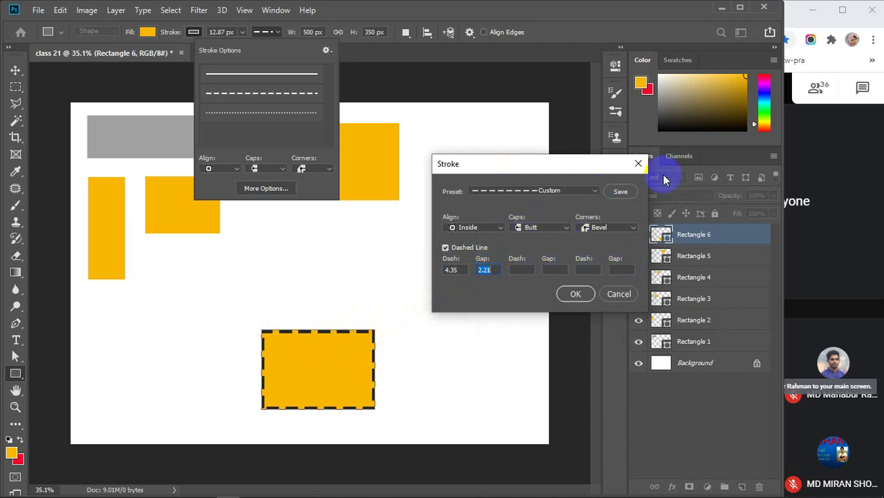
click(631, 294)
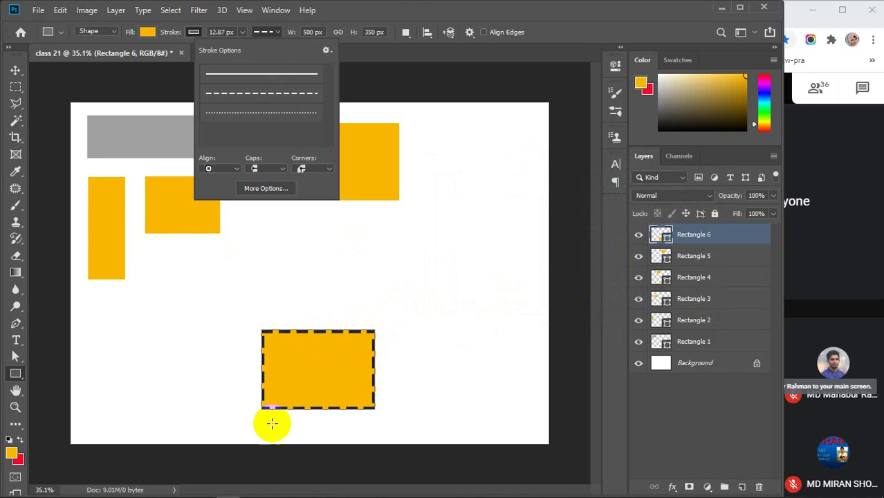
Make Rectangle 6's dashed outline a solid 12.87 px line.
click(251, 74)
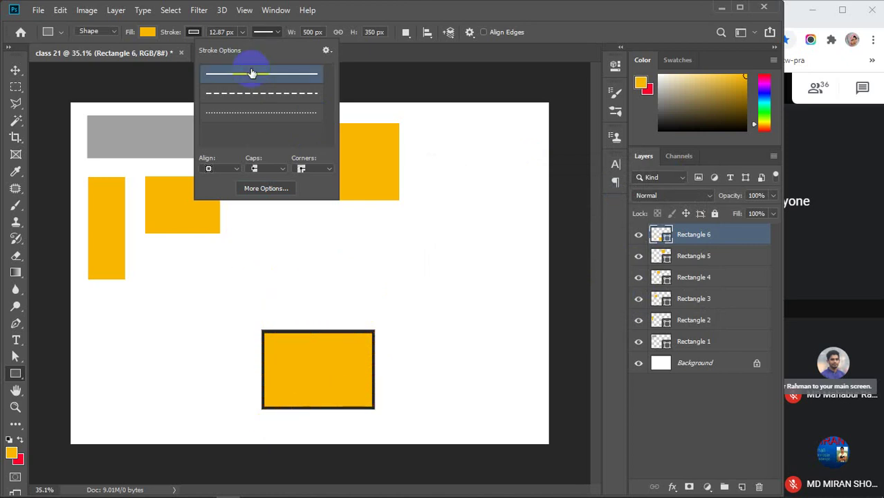
click(278, 33)
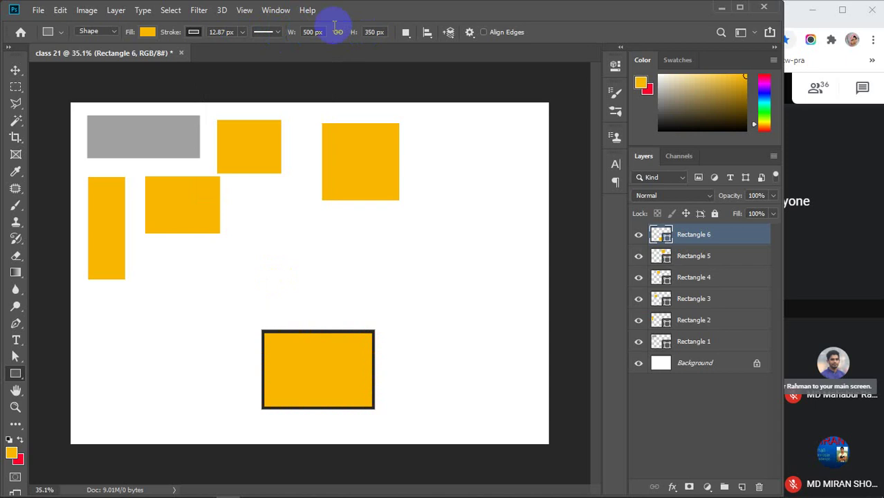
click(406, 33)
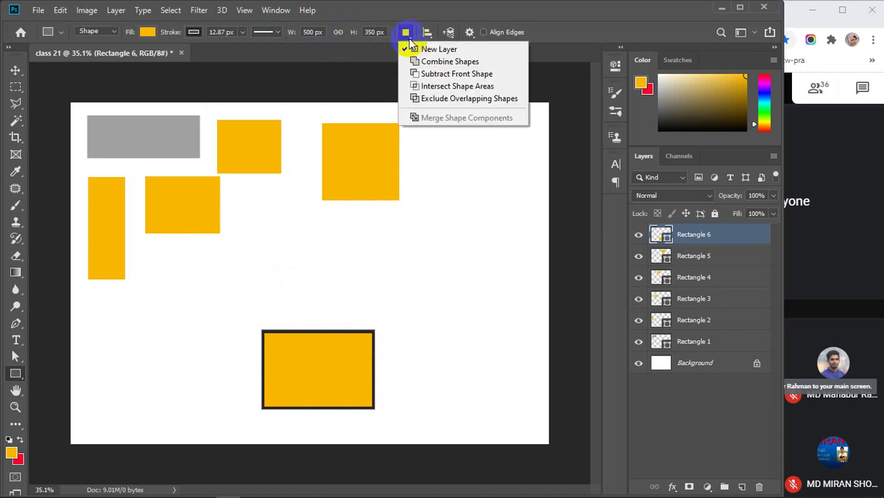
click(407, 34)
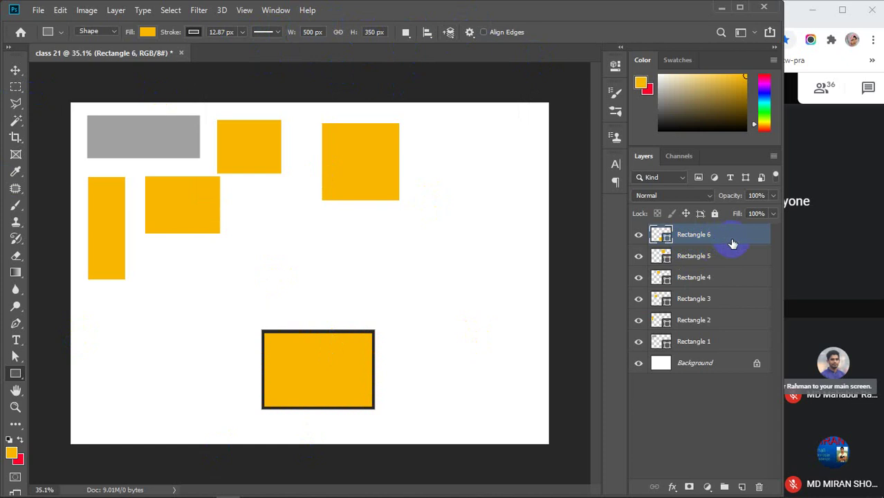
Delete all the existing rectangle layers.
key(Delete)
key(Delete)
key(Delete)
key(Delete)
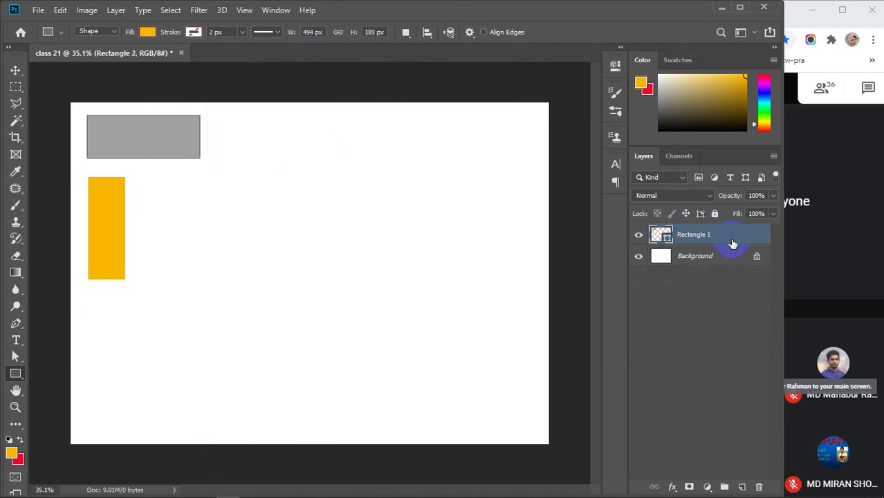
key(Delete)
key(Delete)
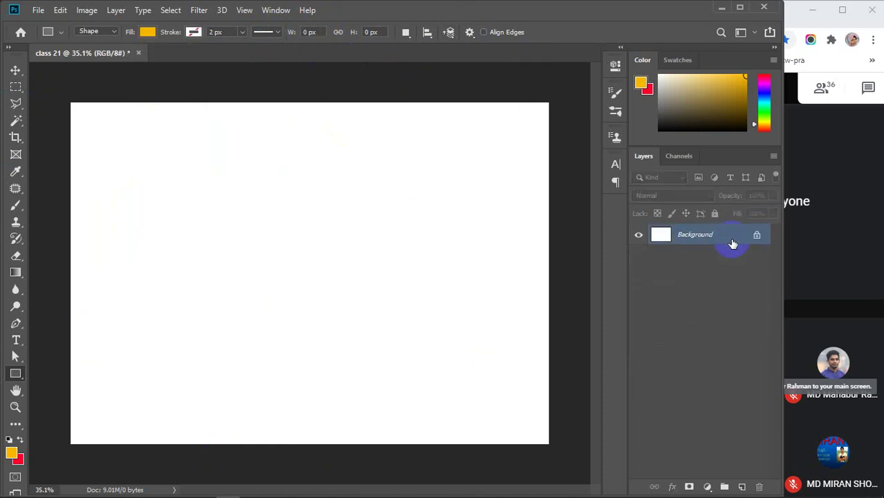
drag(733, 243, 403, 256)
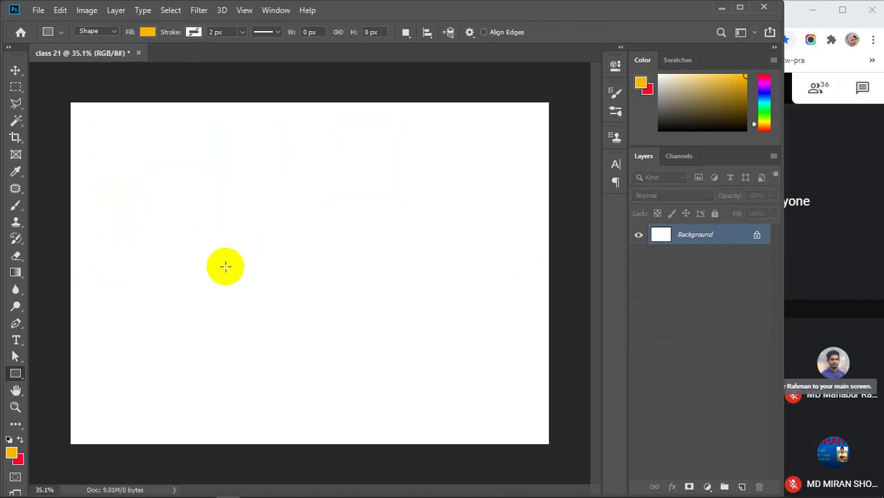
Draw three practice yellow rectangles: a tall one, a wide one and a small one below.
click(16, 374)
click(83, 377)
drag(98, 128, 155, 246)
drag(170, 132, 310, 189)
drag(215, 229, 254, 397)
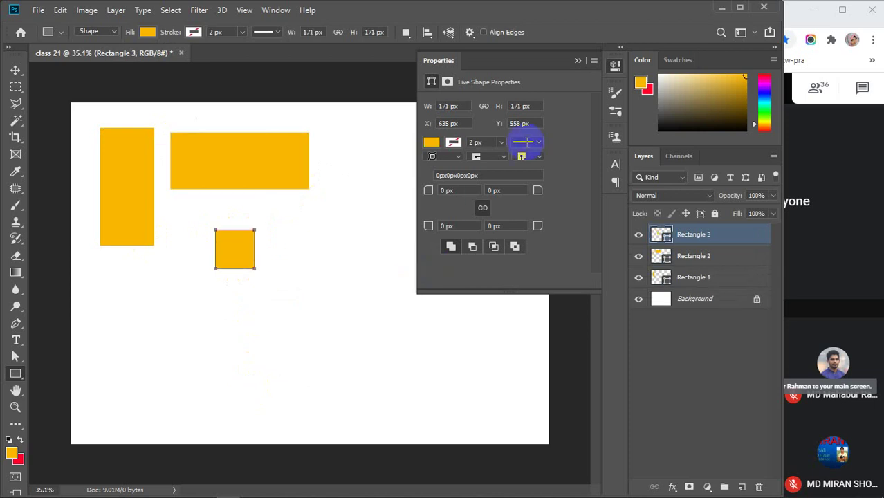
click(578, 60)
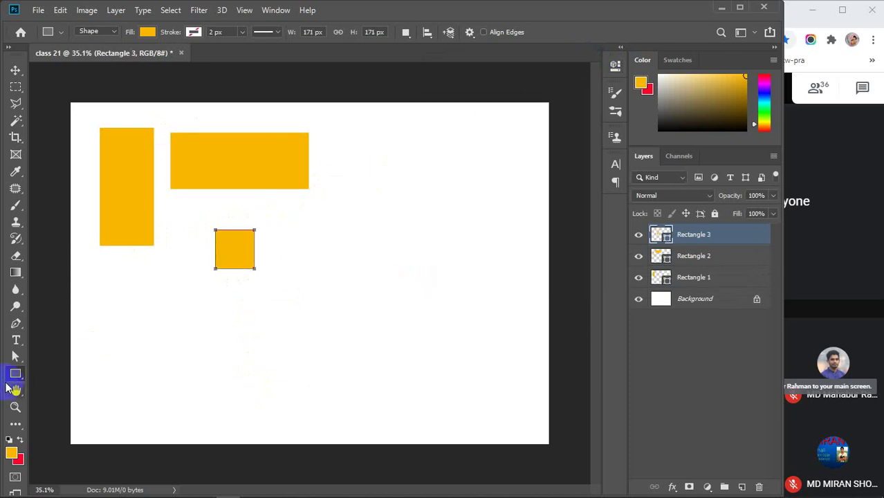
Draw a rounded rectangle, set the corner radius to 14 px, then delete all four shapes.
drag(15, 374, 79, 386)
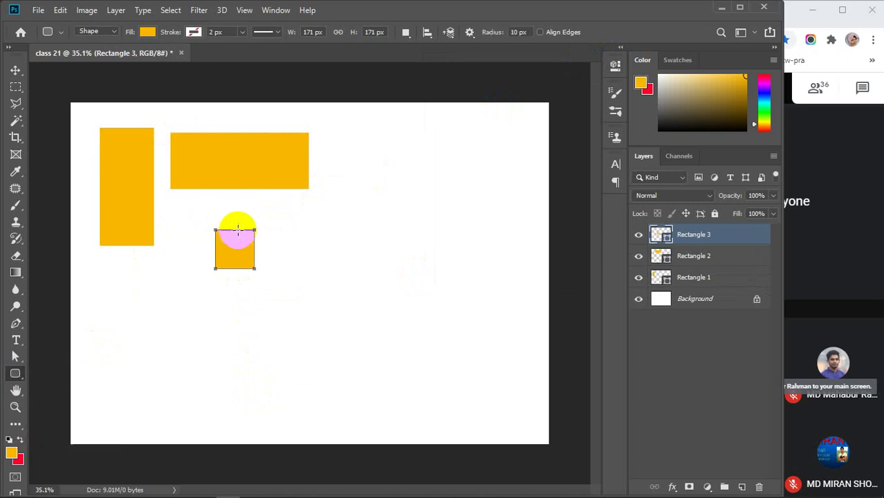
drag(15, 373, 86, 388)
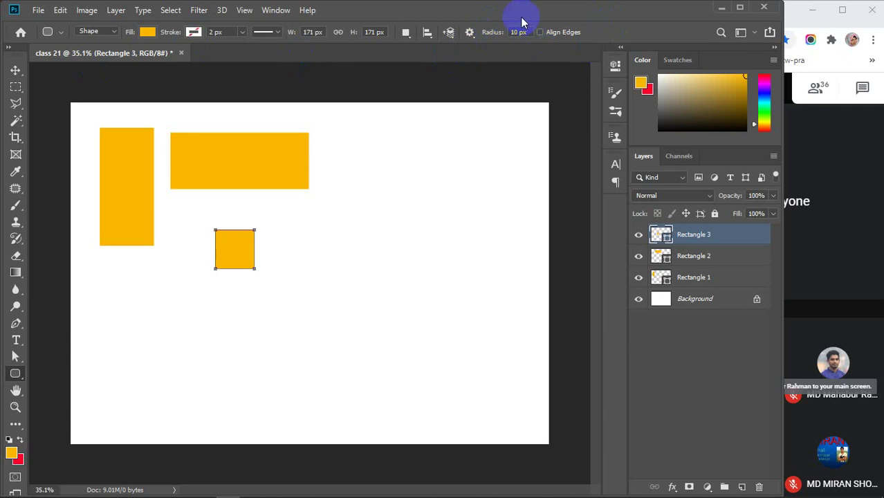
drag(121, 328, 254, 405)
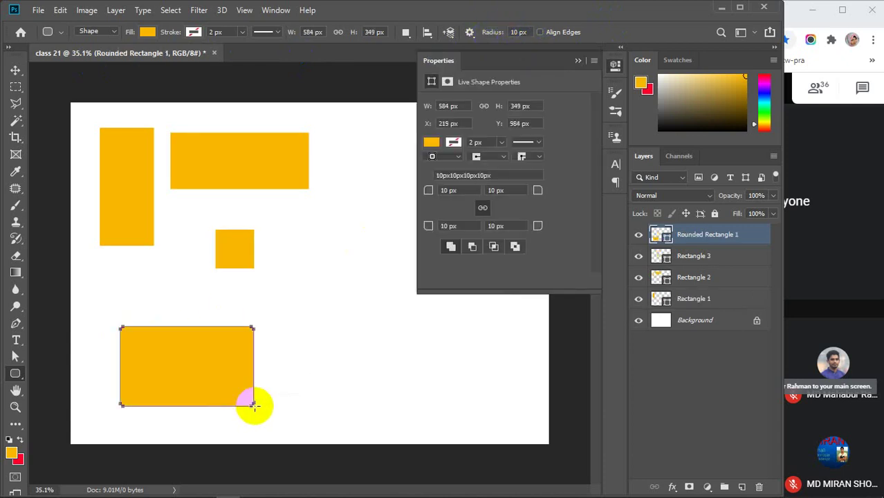
click(579, 61)
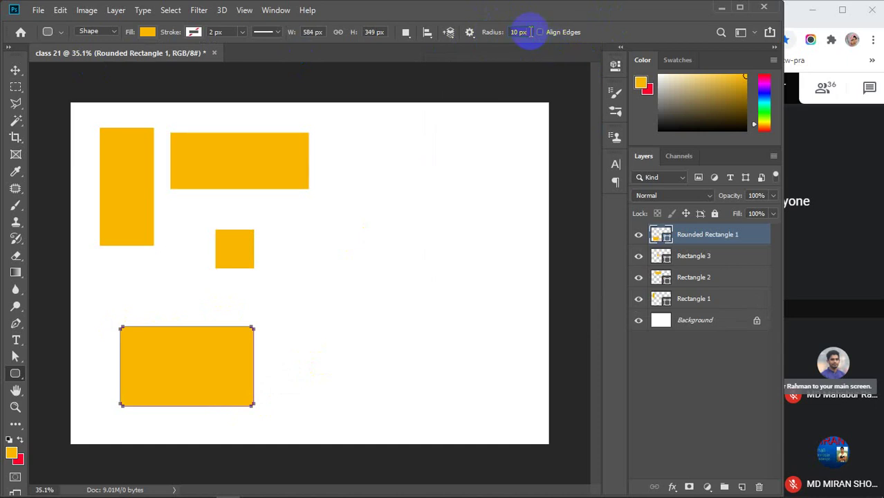
scroll(530, 32, up, 4)
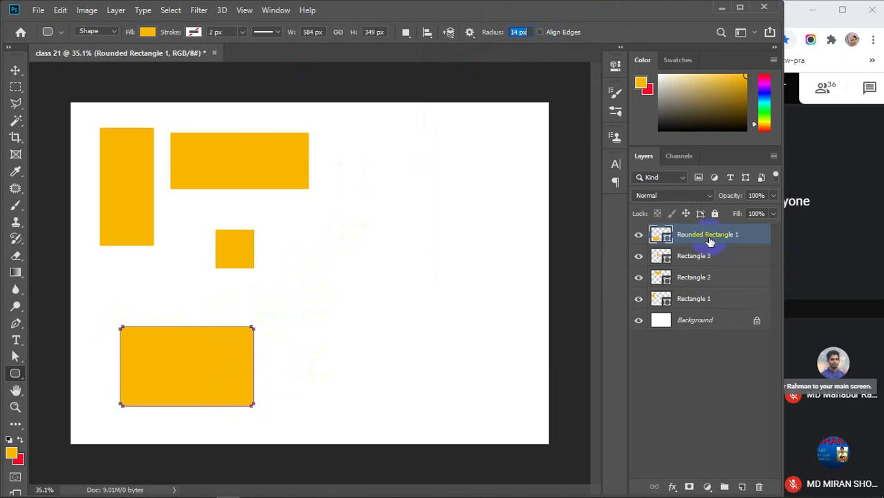
click(695, 255)
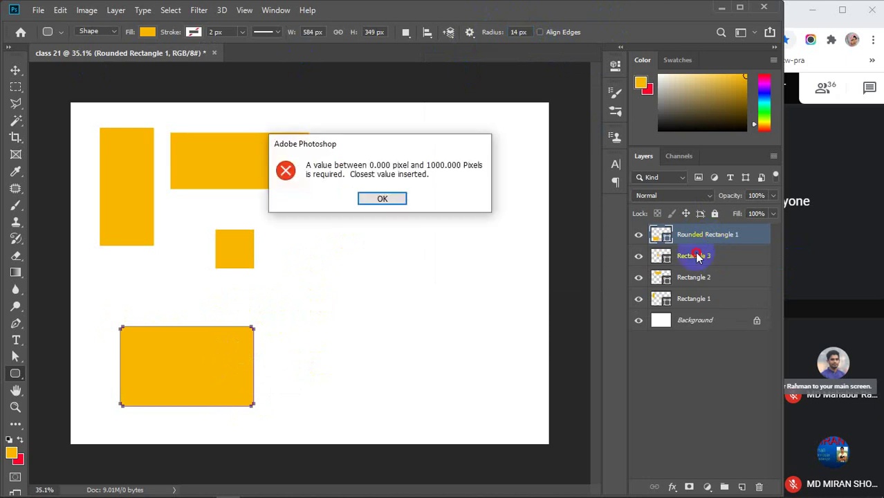
click(404, 200)
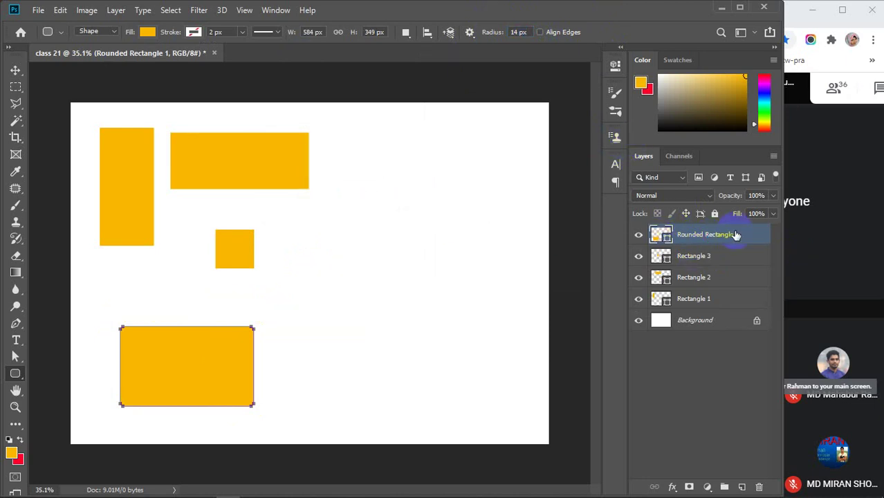
key(Delete)
key(Delete)
key(Delete)
key(Delete)
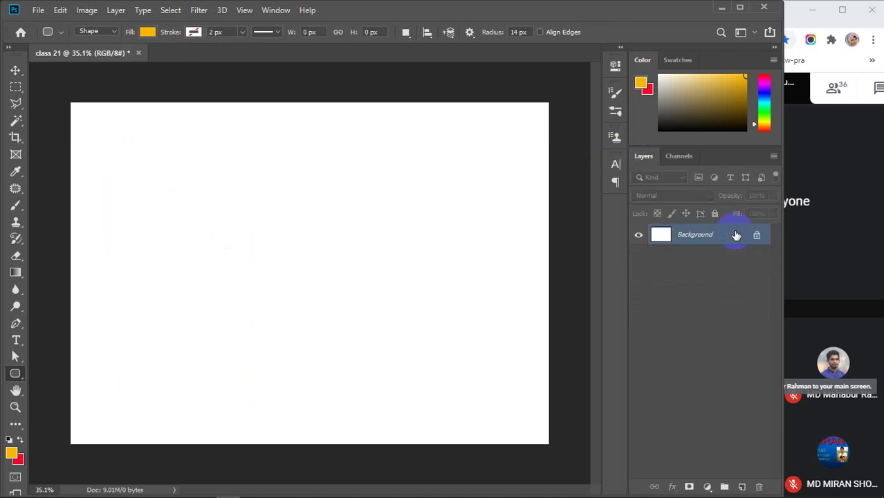
Draw two left-side rounded rectangles with 10 px and 20 px corner radii.
right_click(14, 372)
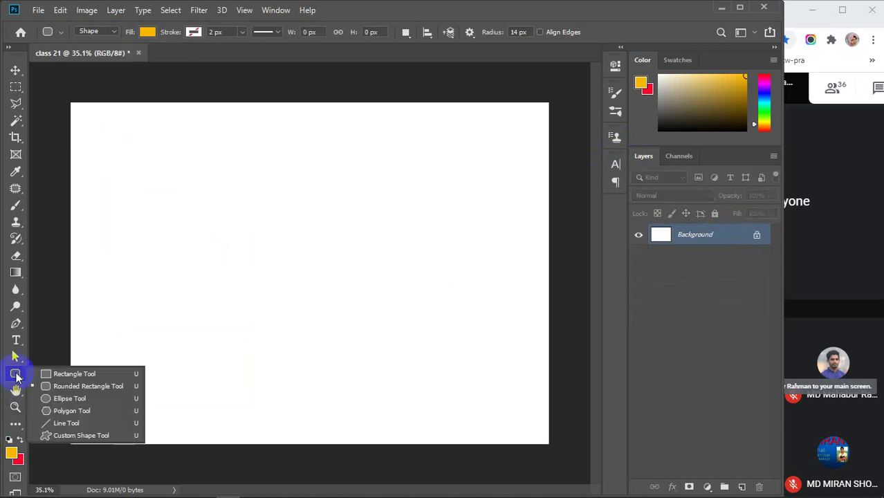
click(73, 388)
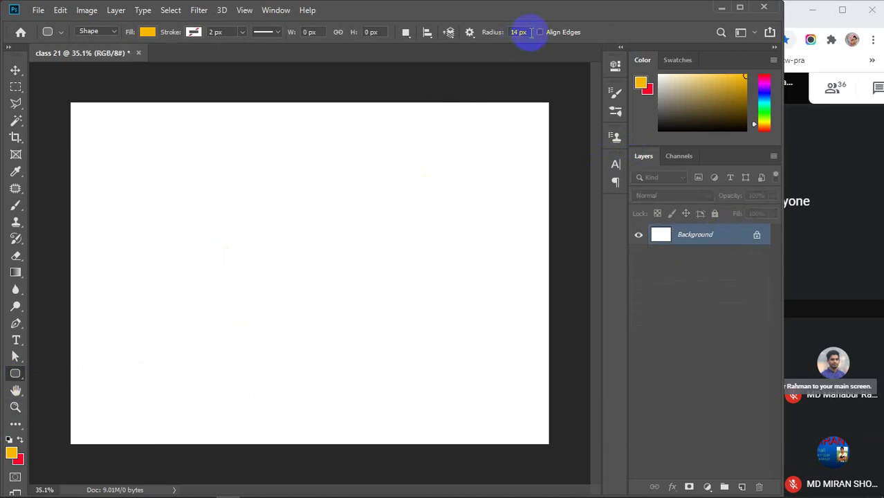
drag(530, 32, 503, 35)
text(10)
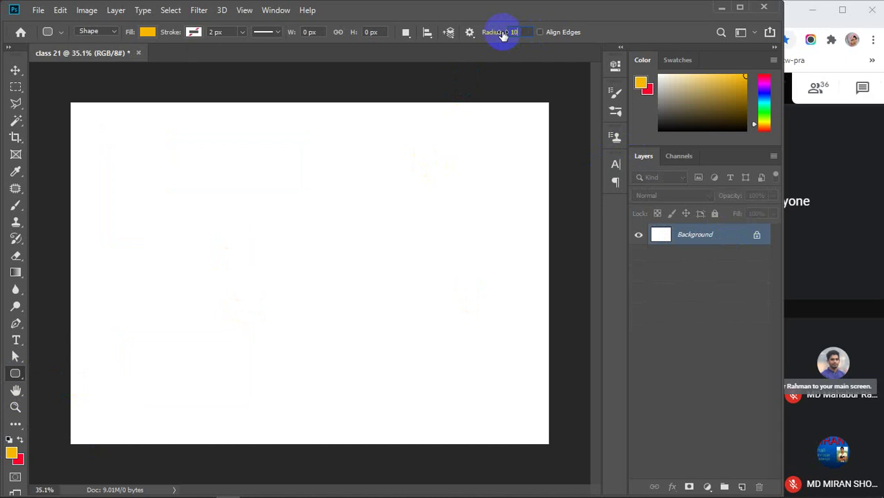
drag(89, 119, 184, 182)
drag(208, 193, 281, 220)
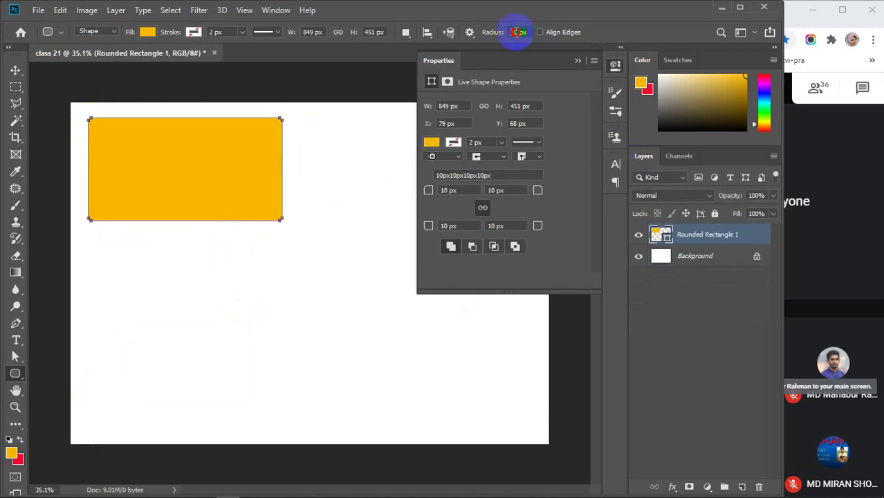
text(20)
key(Return)
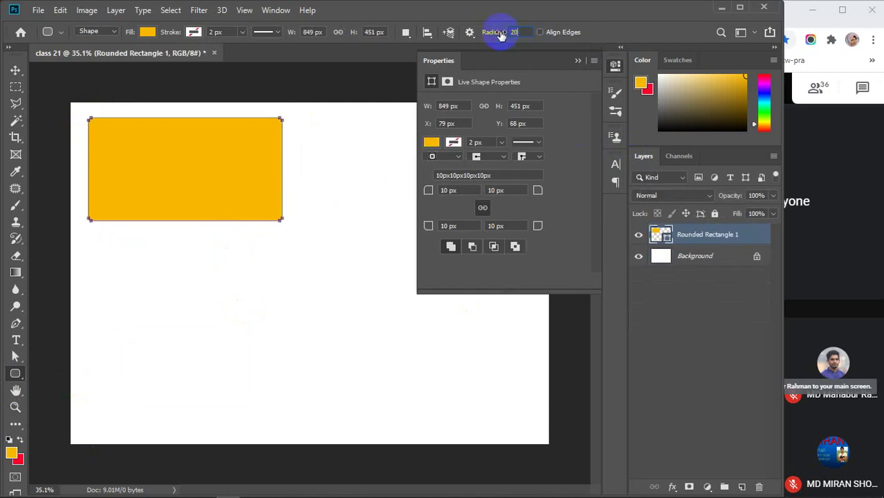
drag(88, 235, 282, 326)
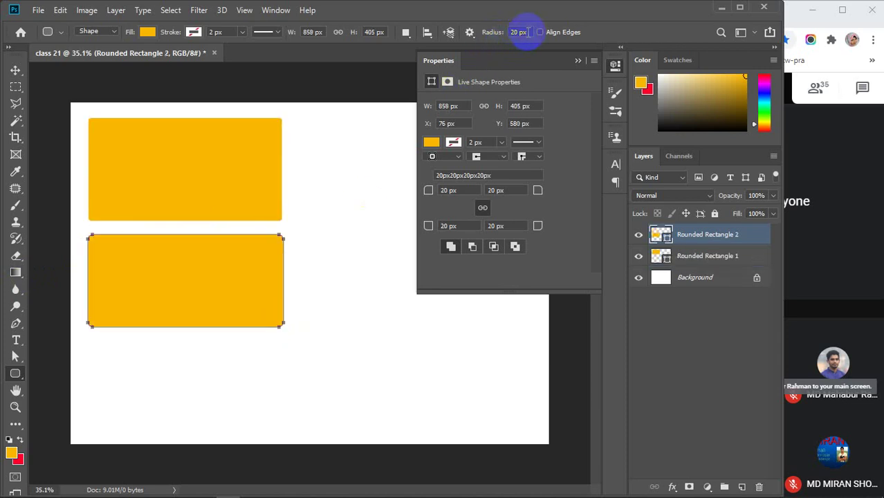
Draw a third rounded rectangle at the bottom left and another at the top right.
drag(530, 32, 493, 36)
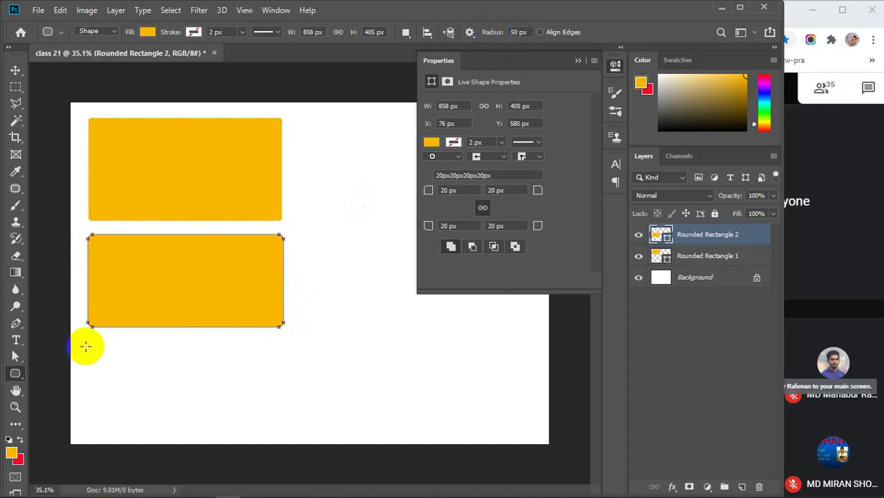
drag(85, 340, 282, 437)
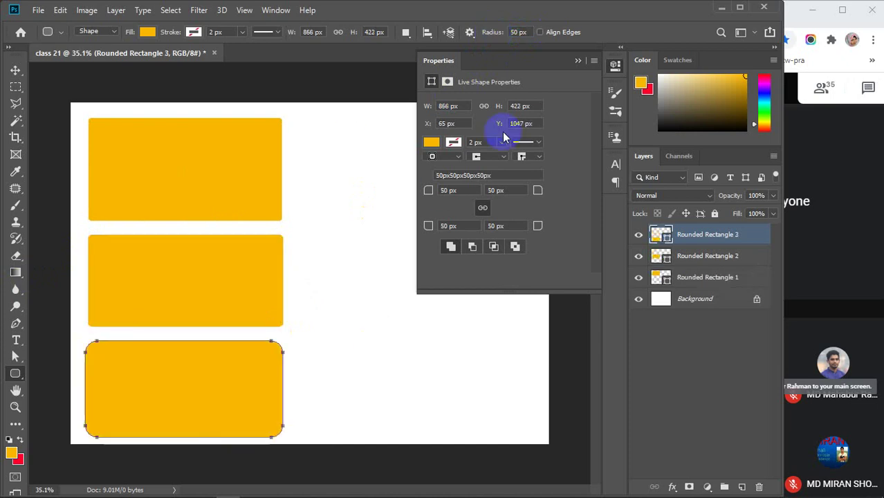
click(532, 32)
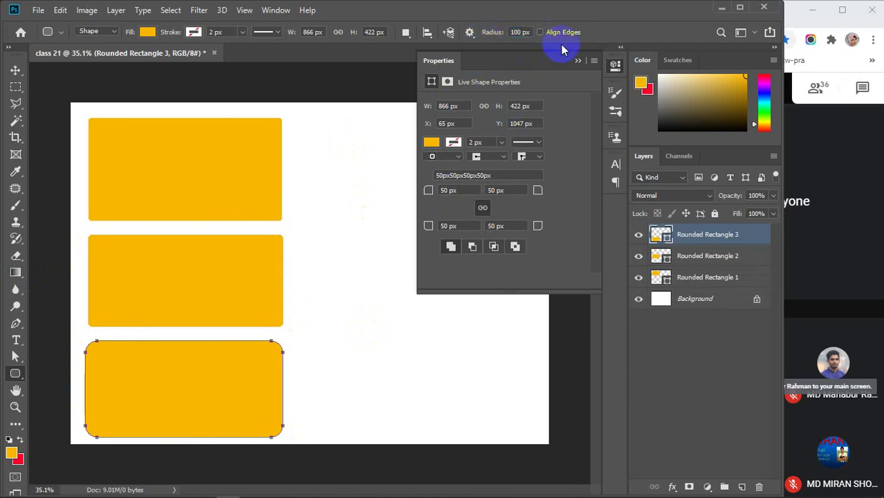
click(577, 61)
drag(314, 121, 518, 218)
click(577, 61)
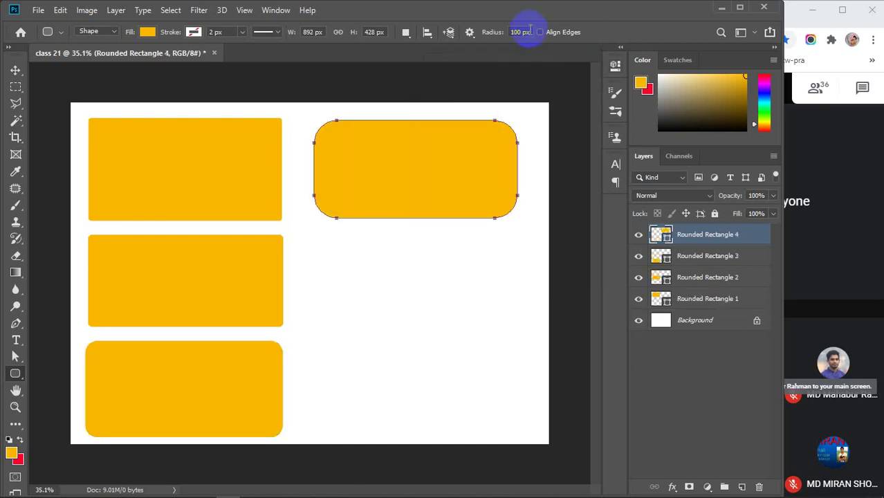
Add two right-side rounded rectangles with 30 px and 500 px pill-shaped corner radii.
text(30)
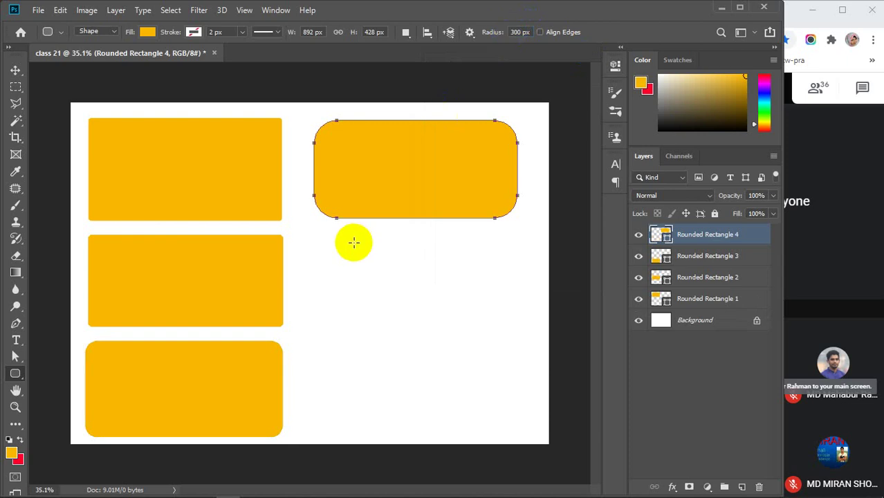
drag(315, 236, 513, 323)
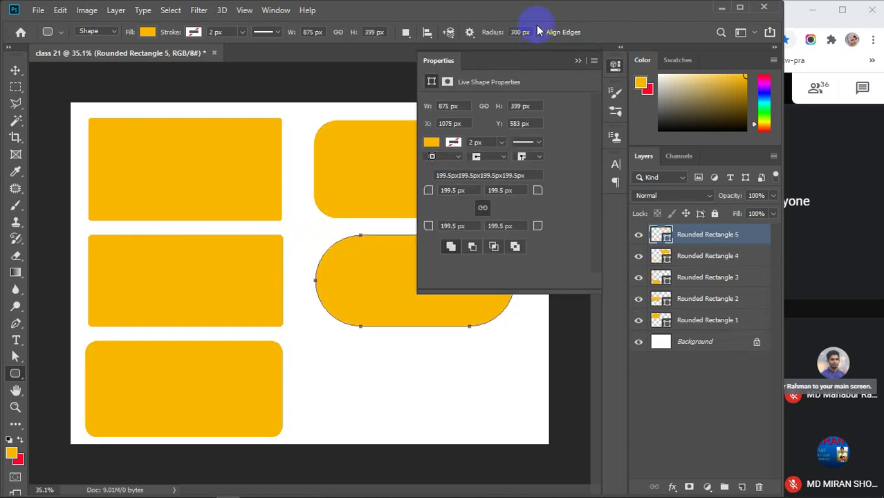
click(518, 32)
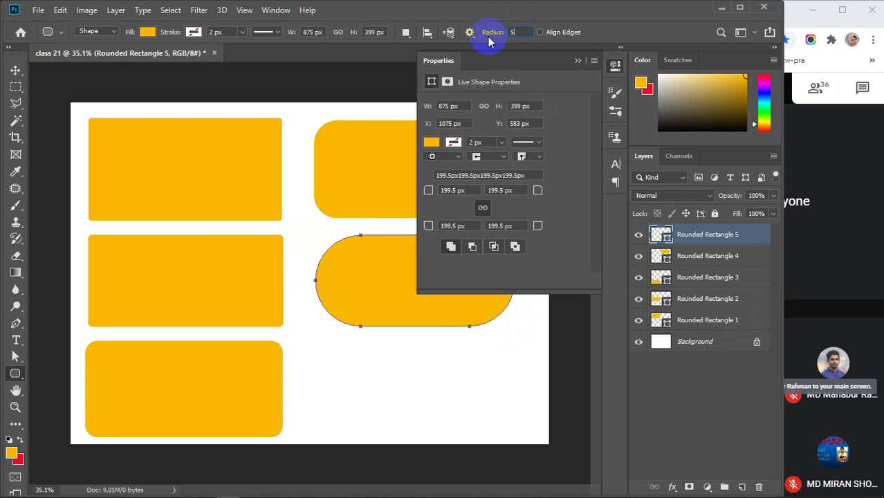
click(577, 61)
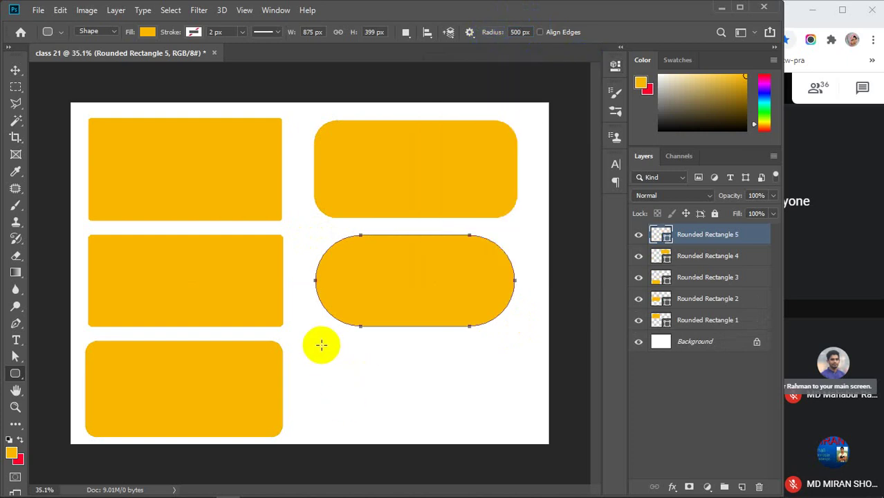
drag(320, 345, 524, 429)
click(572, 63)
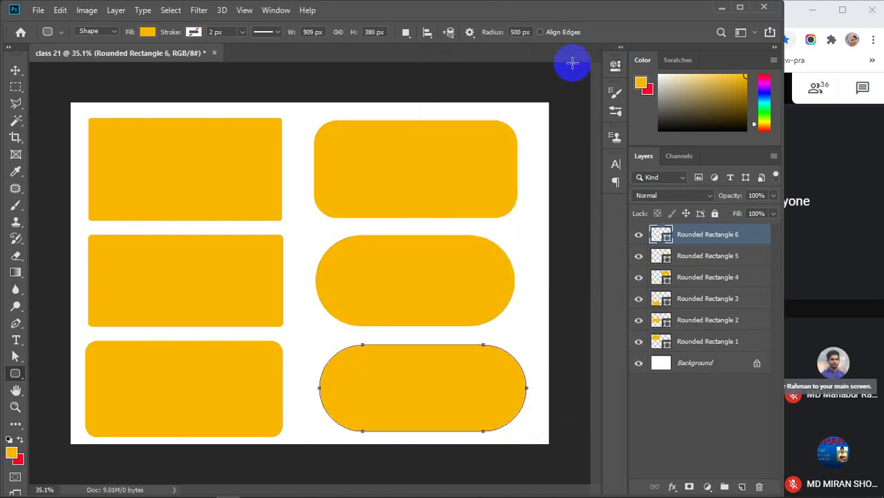
key(v)
click(213, 173)
Select the six rounded rectangles with the Move tool and delete their shape layers.
click(189, 284)
click(191, 383)
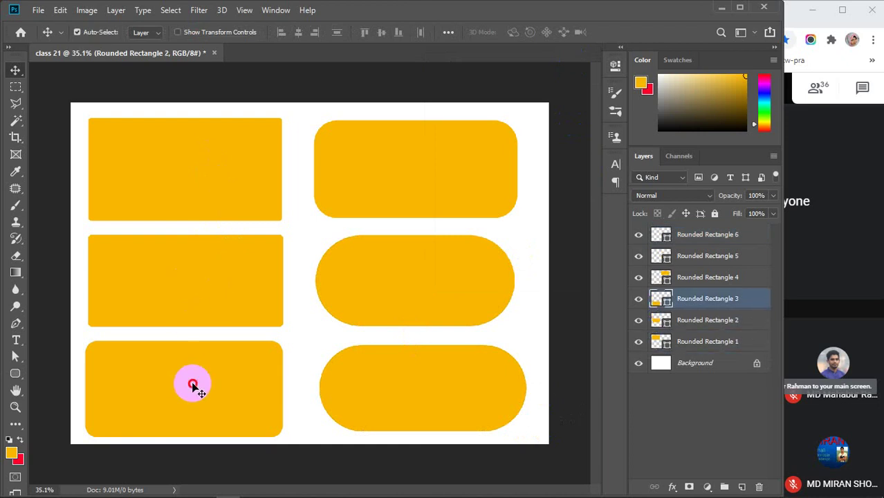
click(420, 169)
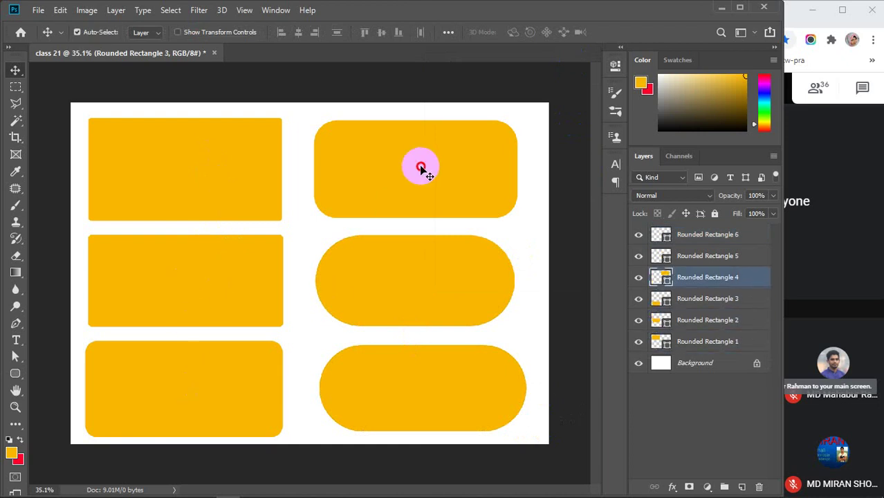
click(424, 289)
click(424, 390)
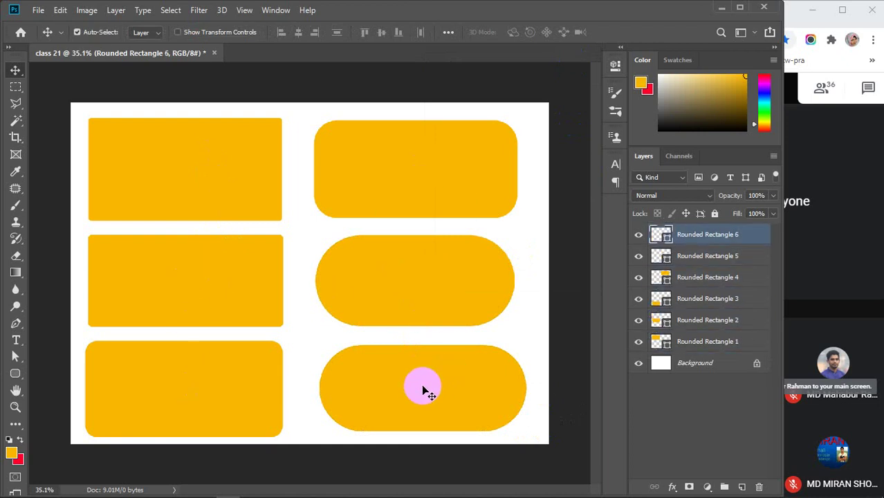
drag(434, 294, 438, 294)
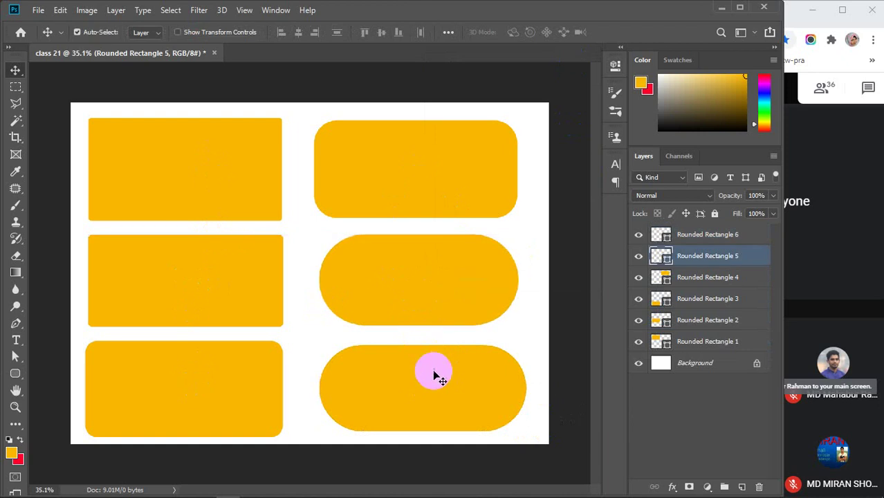
click(353, 265)
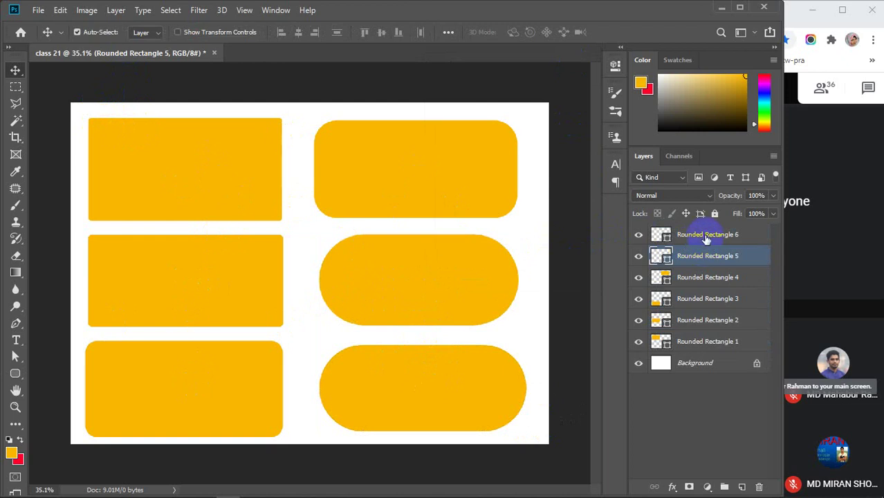
click(706, 238)
key(Delete)
key(Delete)
key(Delete)
key(Delete)
key(Delete)
key(Delete)
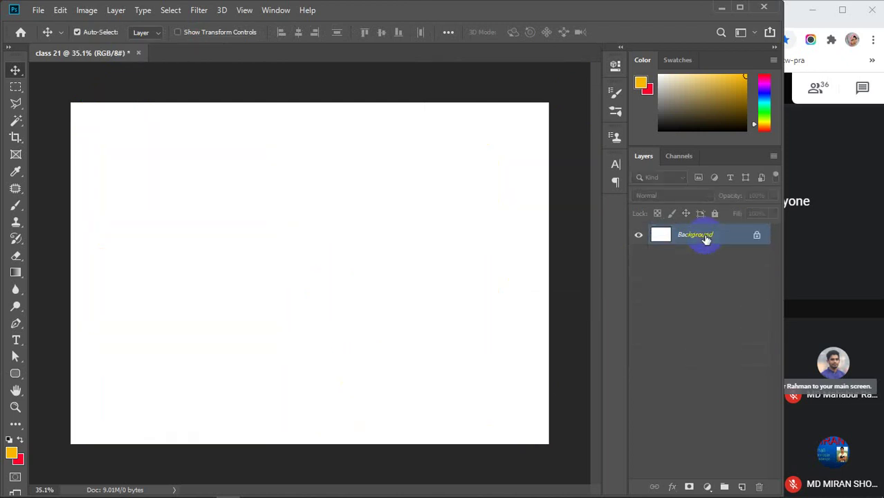
click(15, 375)
click(173, 383)
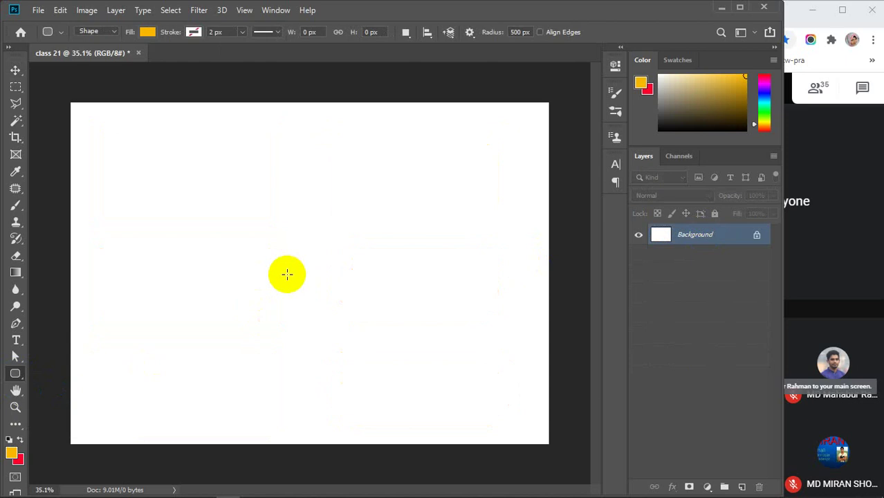
click(292, 248)
click(349, 299)
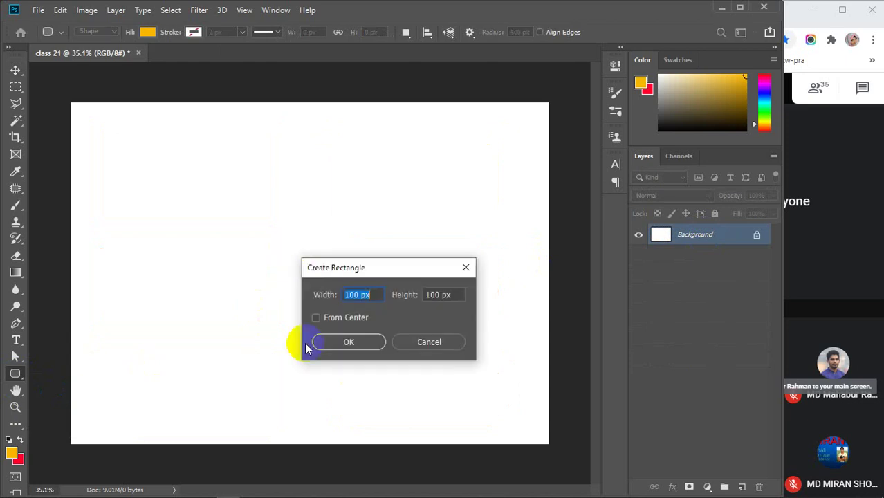
click(434, 341)
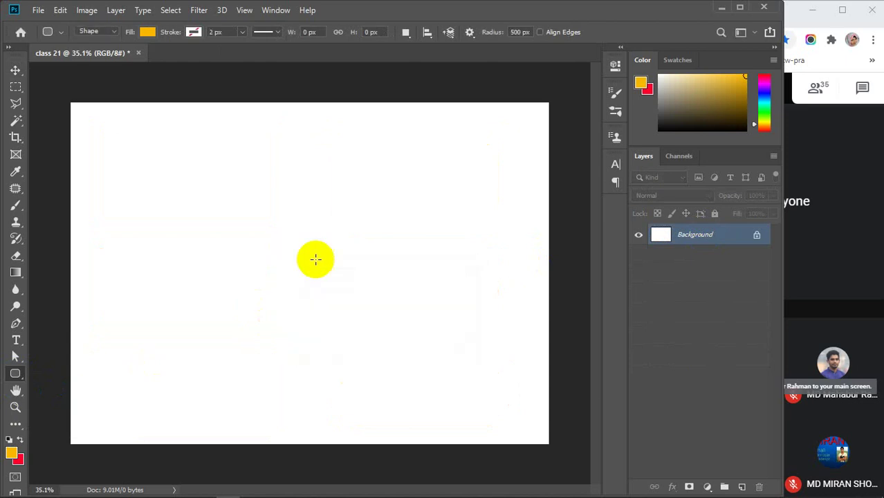
click(289, 246)
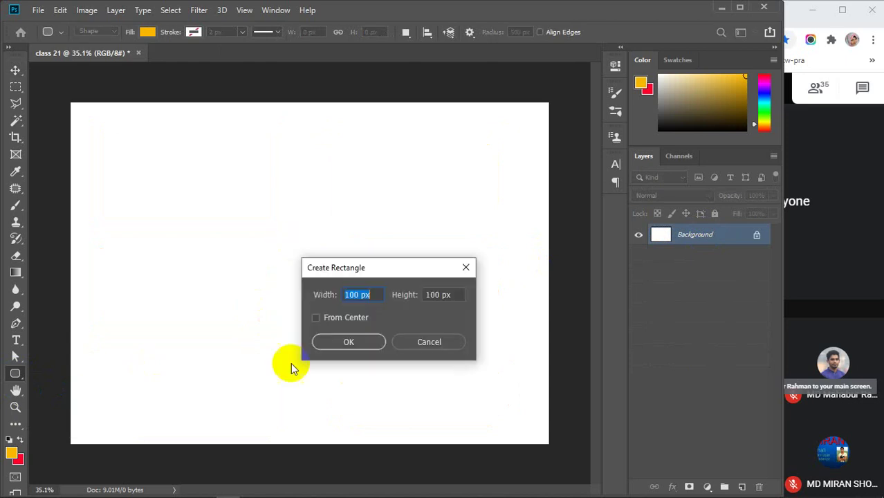
click(471, 268)
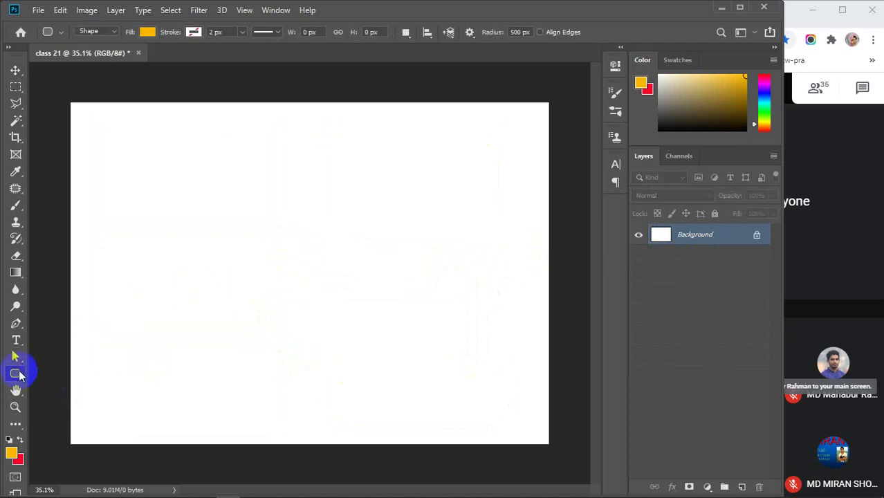
right_click(15, 374)
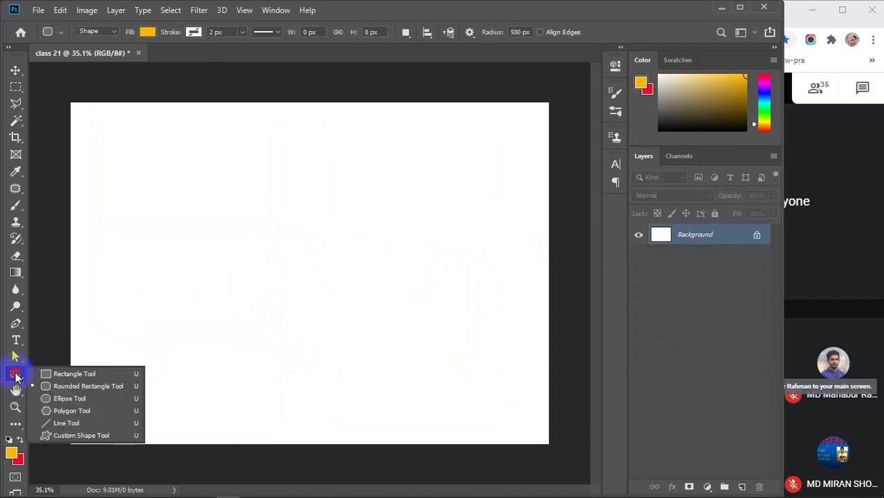
click(78, 402)
drag(112, 147, 187, 337)
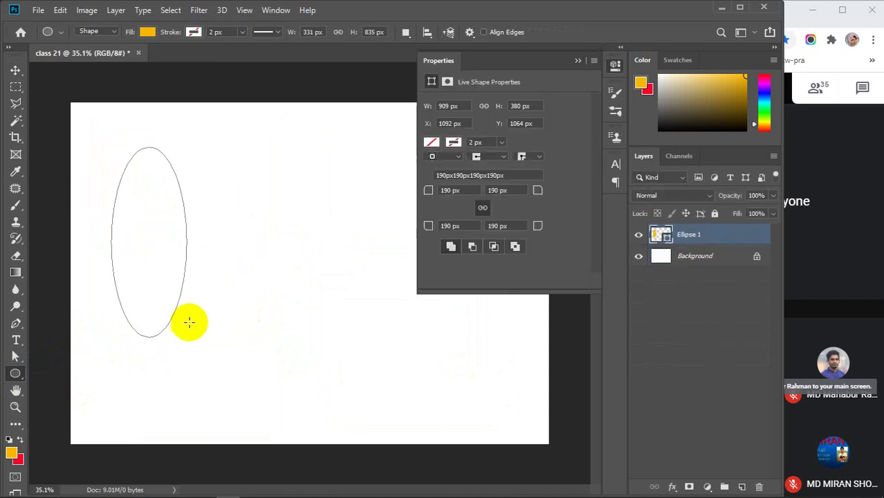
drag(191, 137, 438, 190)
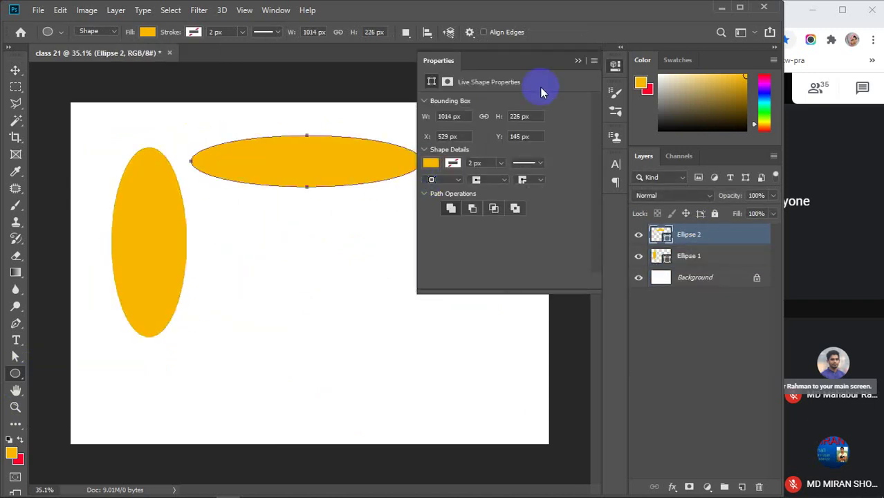
click(580, 60)
drag(217, 206, 525, 382)
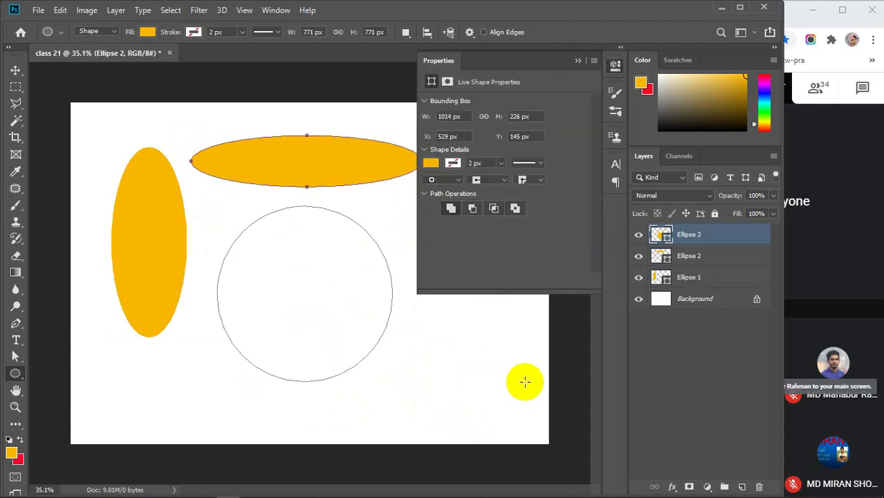
click(577, 60)
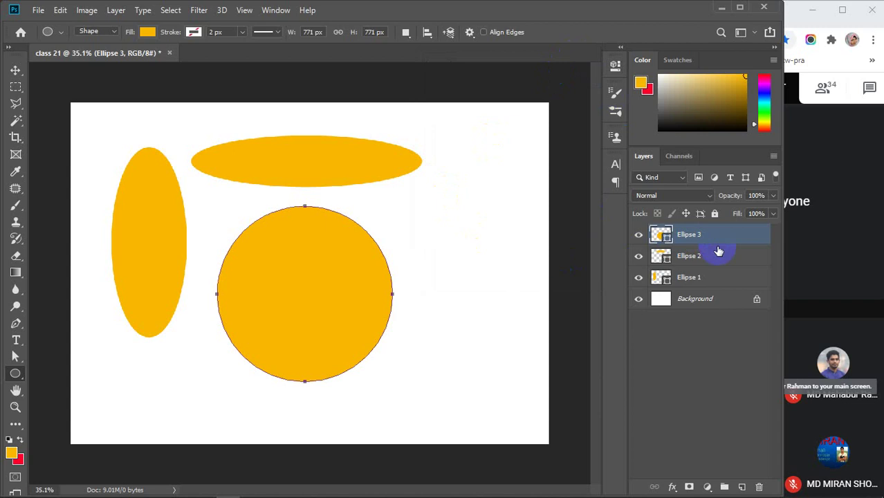
click(715, 258)
click(706, 234)
key(Delete)
key(Delete)
key(Delete)
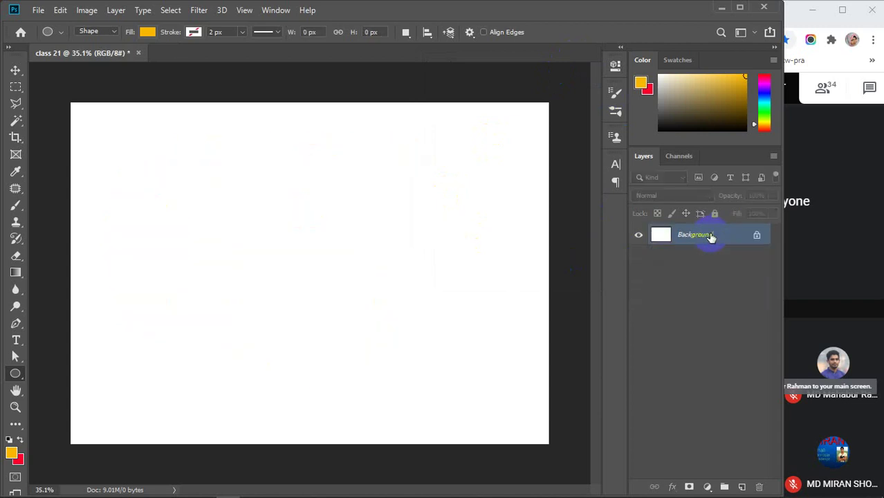
Draw a 6-sided hexagon, a 3-sided triangle and a large 20-sided polygon.
drag(15, 379, 89, 412)
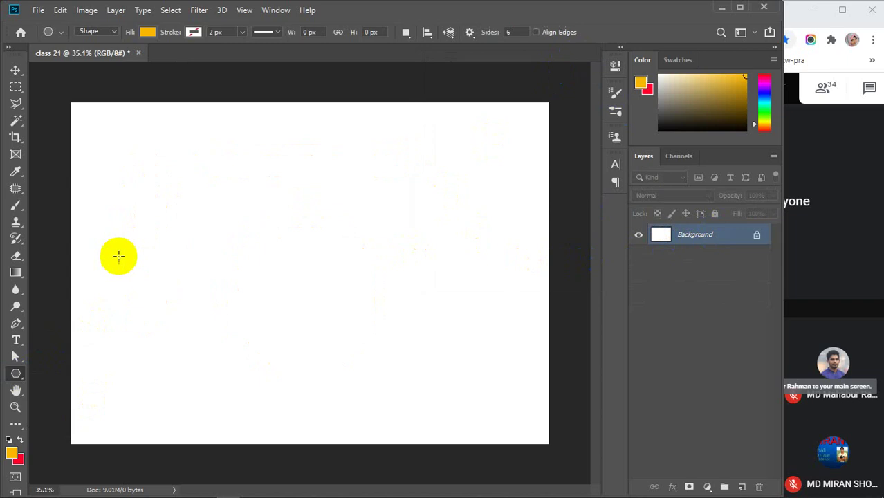
drag(135, 159, 168, 193)
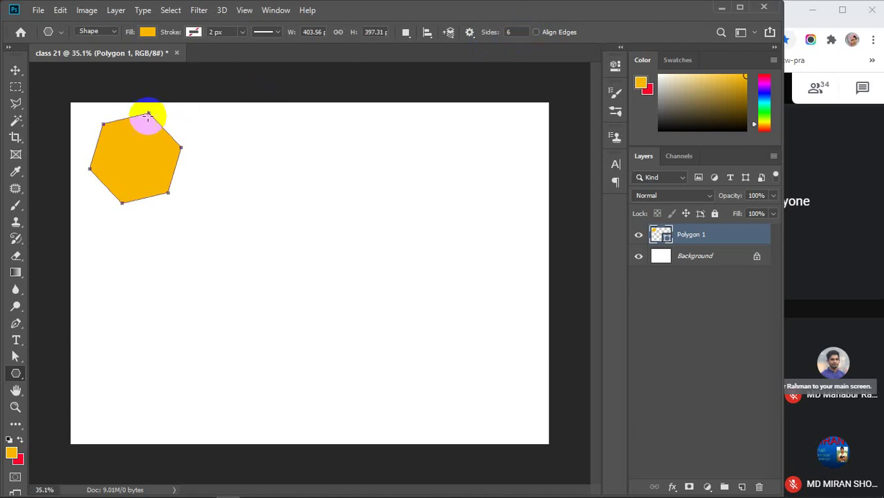
drag(490, 32, 477, 32)
text(3)
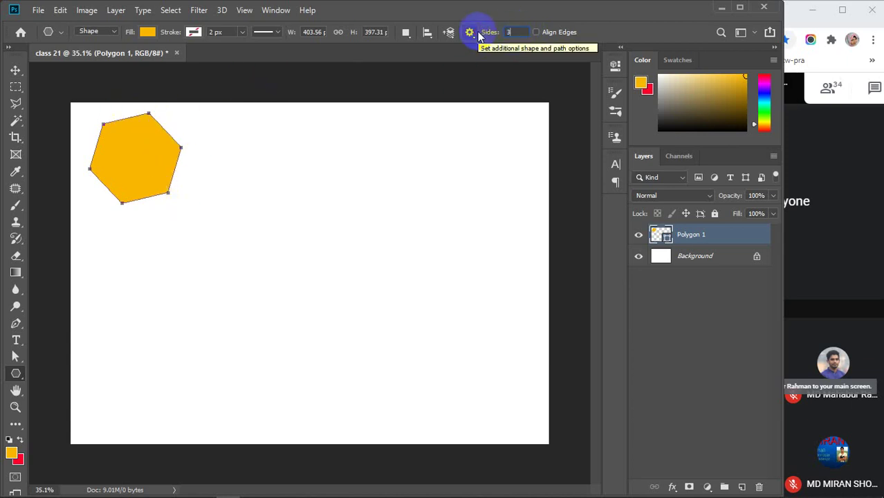
drag(254, 136, 290, 113)
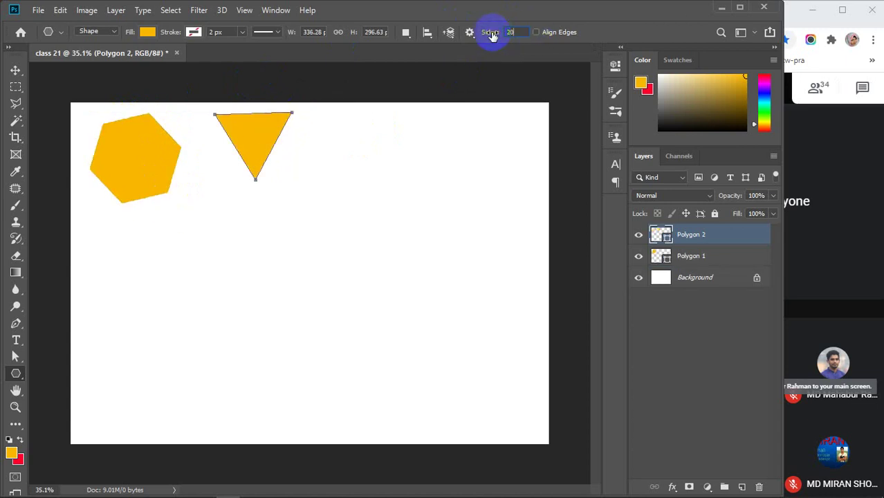
drag(171, 315, 236, 372)
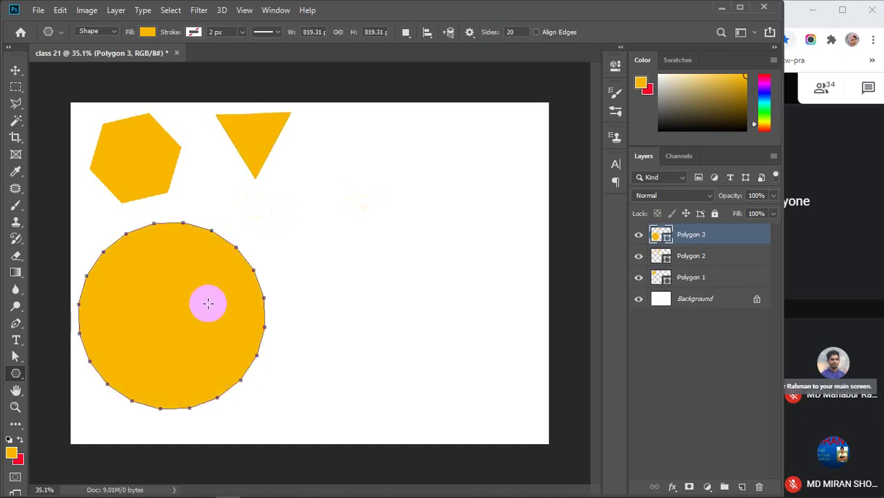
key(v)
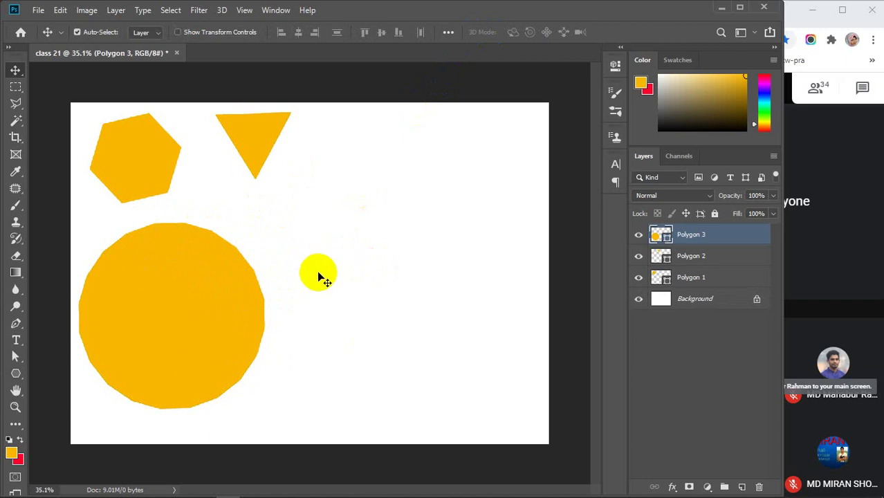
click(17, 374)
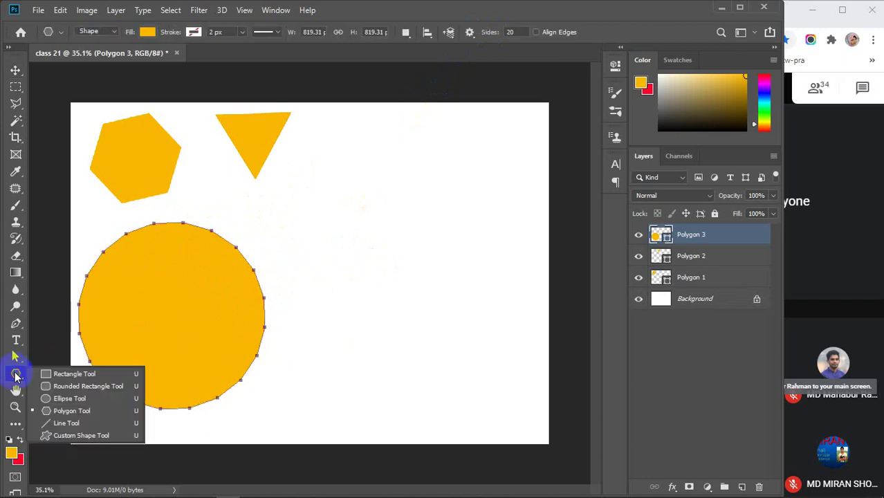
Create a 5-sided polygon with Smooth Corners and move it to the upper right.
click(72, 411)
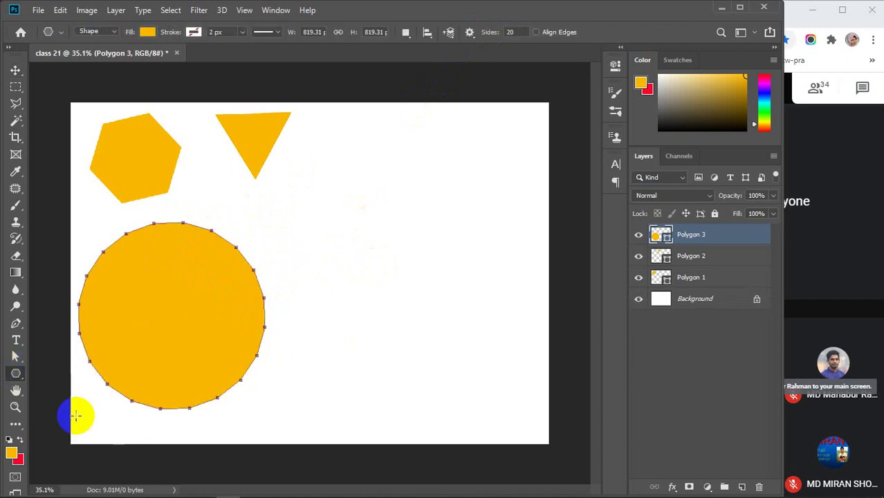
click(416, 259)
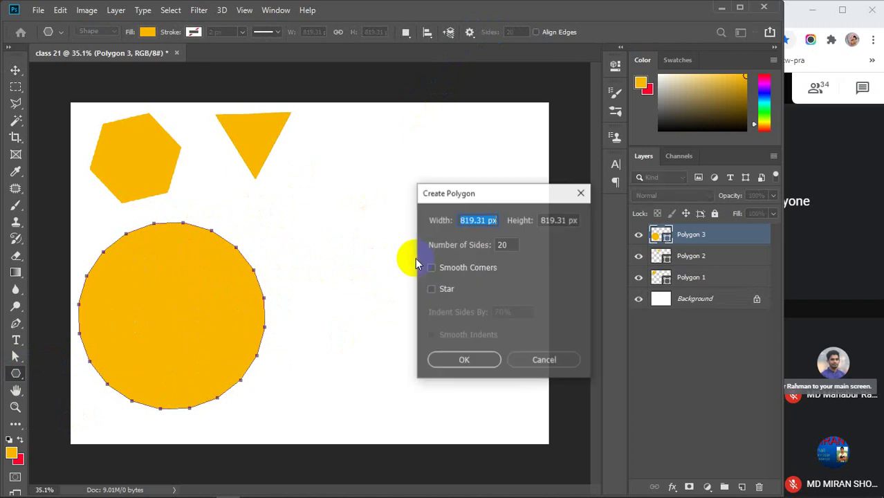
drag(519, 195, 431, 166)
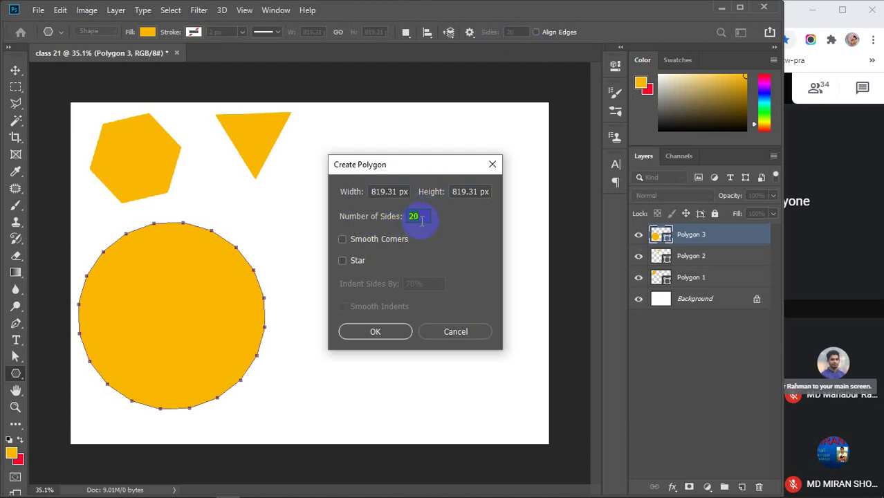
text(5)
click(342, 240)
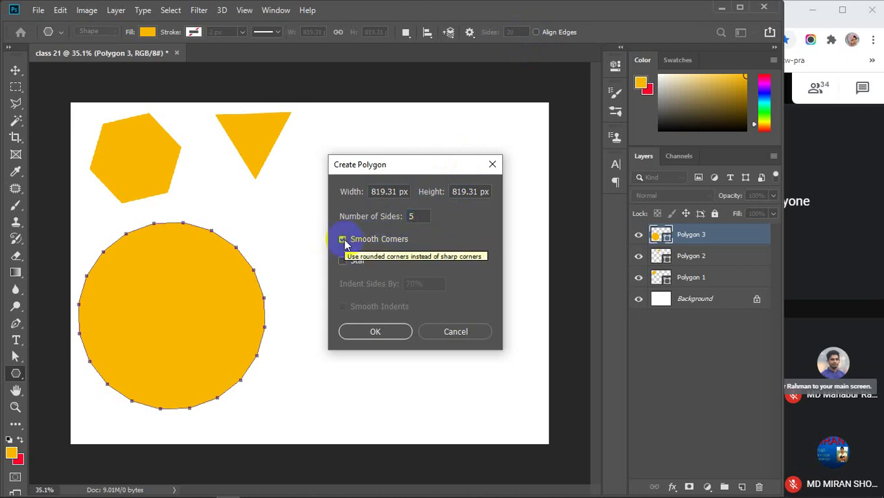
click(361, 334)
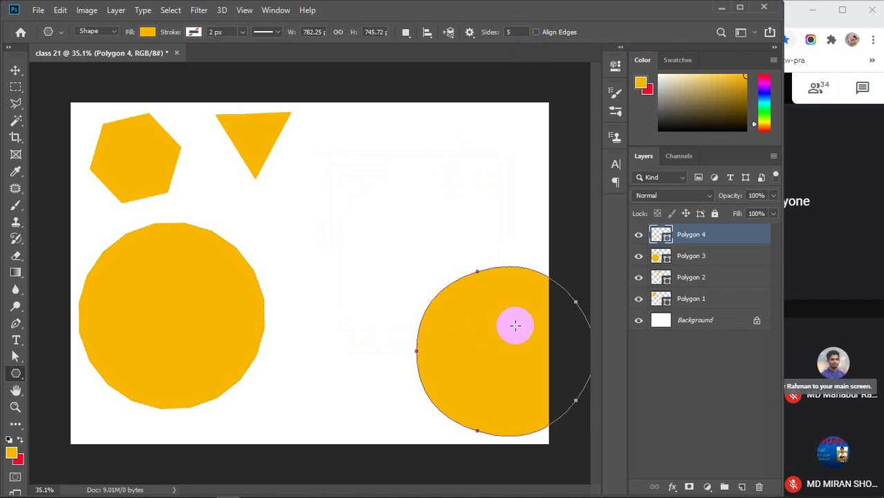
key(v)
drag(480, 310, 407, 166)
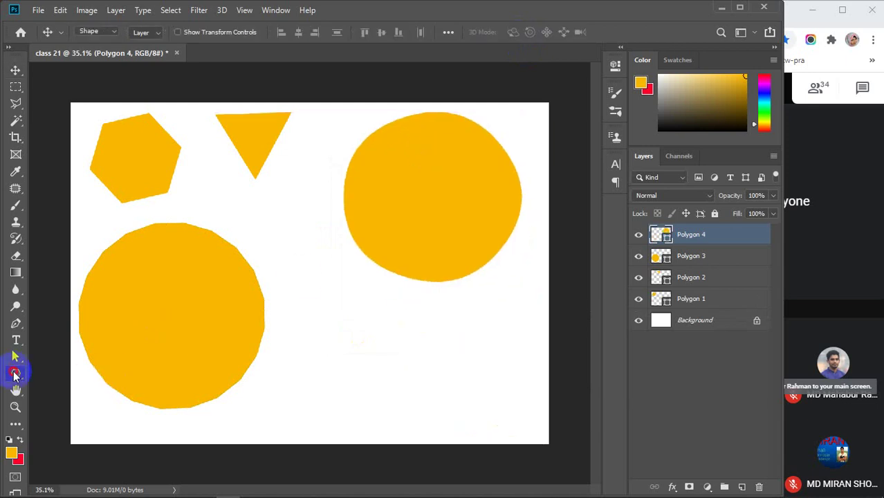
click(15, 375)
click(388, 351)
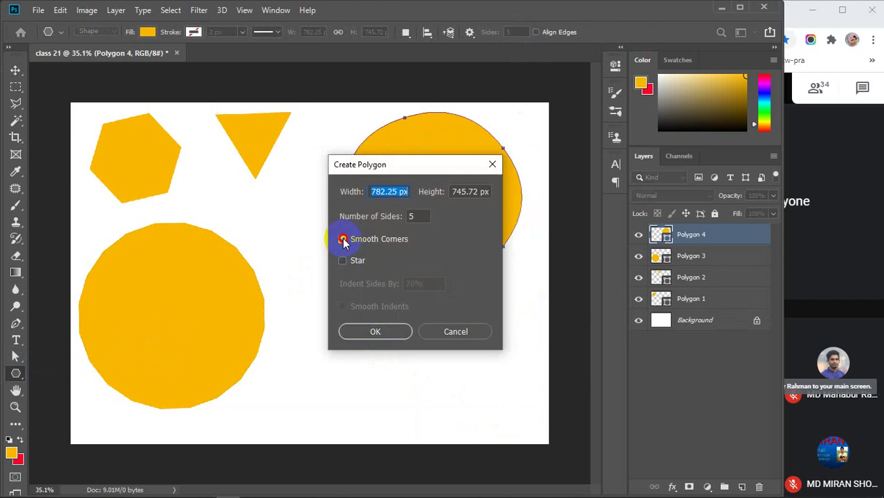
Create a five-pointed star with 70% indent and move it to the lower middle.
click(344, 240)
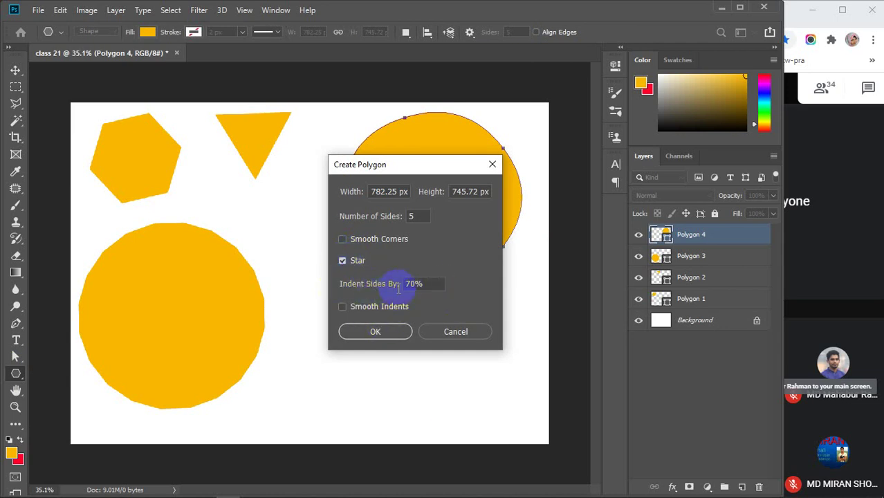
click(370, 331)
key(v)
drag(454, 415, 355, 351)
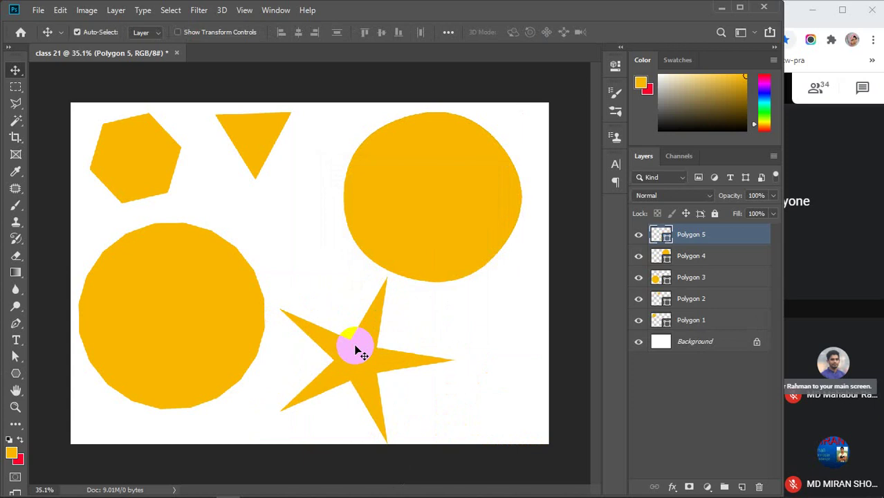
Bring up the polygon settings for another shape, then cancel without adding one.
click(13, 377)
click(67, 414)
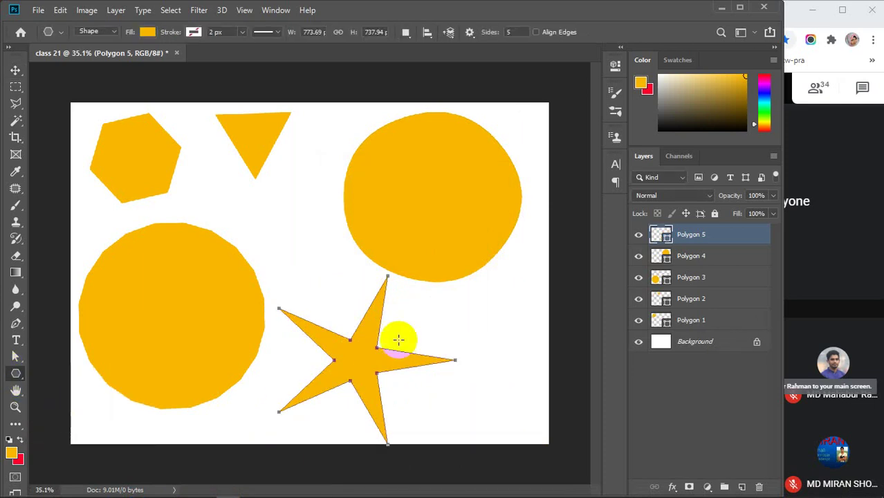
click(493, 325)
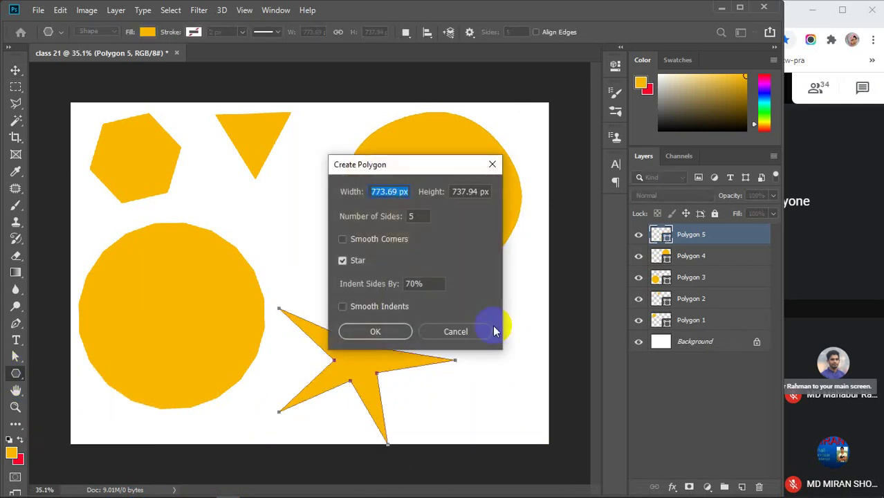
drag(412, 164, 599, 273)
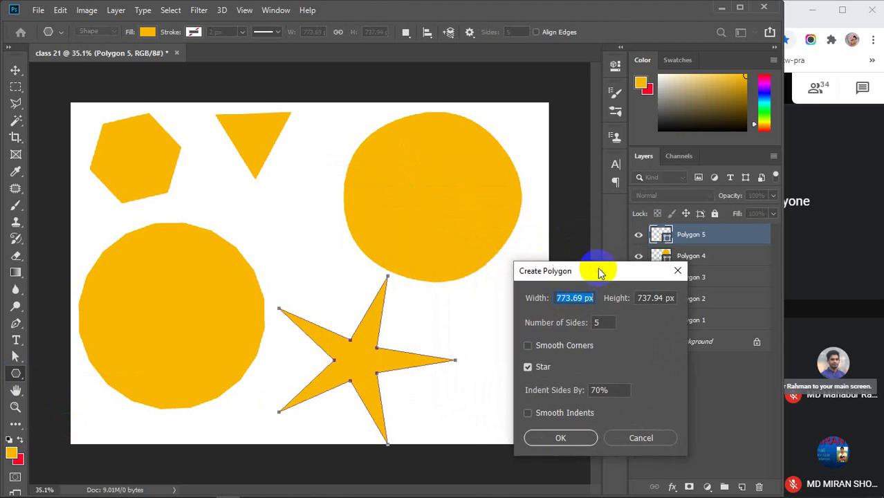
click(641, 439)
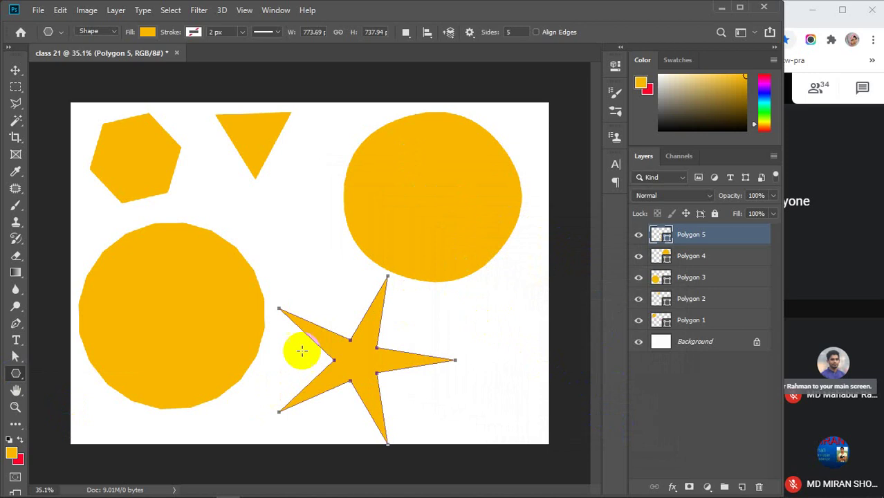
Delete the polygon layers and draw four lines with the Line Tool: vertical, two diagonals, horizontal.
key(Delete)
key(Delete)
key(Delete)
key(Delete)
key(Delete)
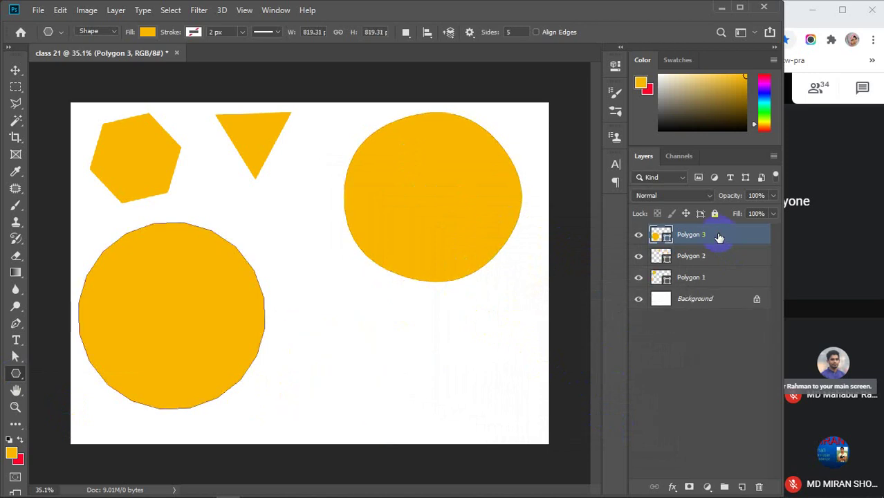
drag(15, 372, 72, 423)
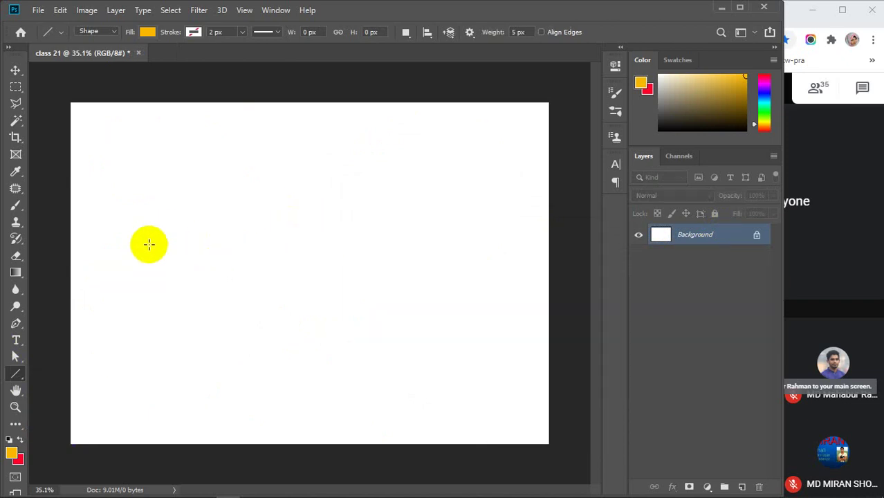
drag(115, 146, 124, 359)
drag(136, 144, 236, 355)
drag(170, 143, 396, 151)
drag(248, 166, 300, 378)
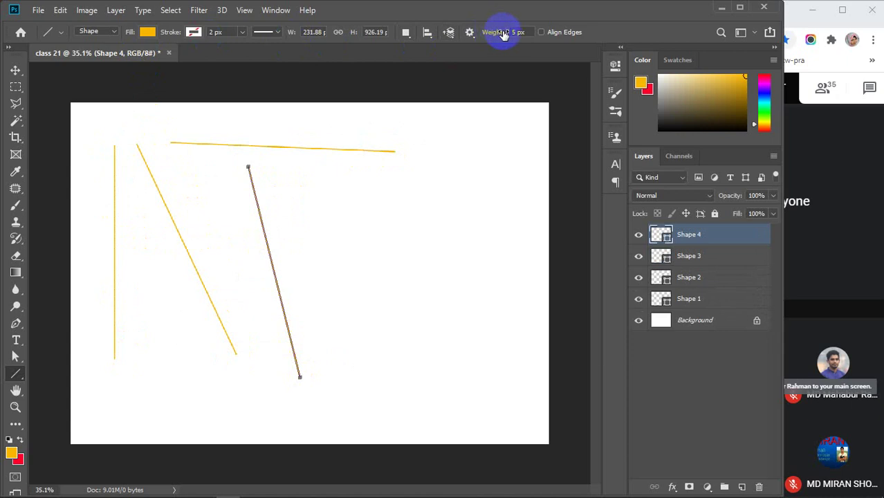
Draw a thicker line on the right, then raise the Weight for a very thick diagonal bar.
drag(470, 128, 500, 367)
drag(488, 34, 551, 43)
drag(418, 169, 356, 408)
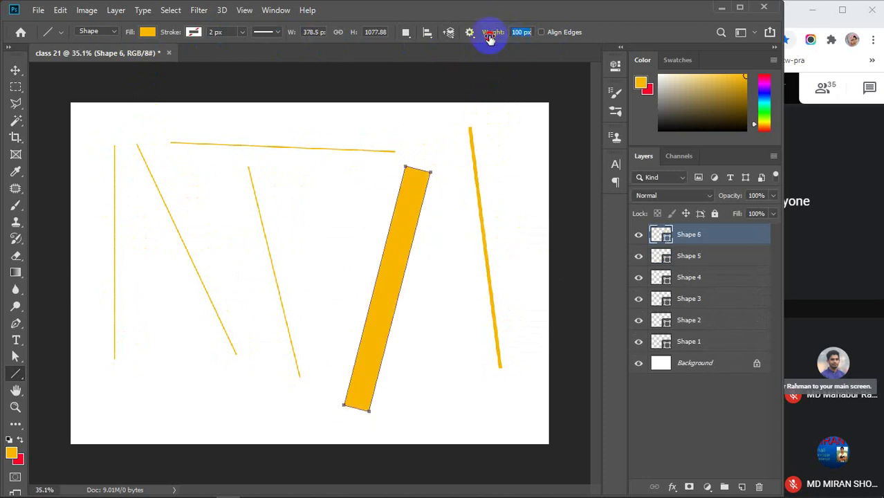
drag(496, 36, 473, 41)
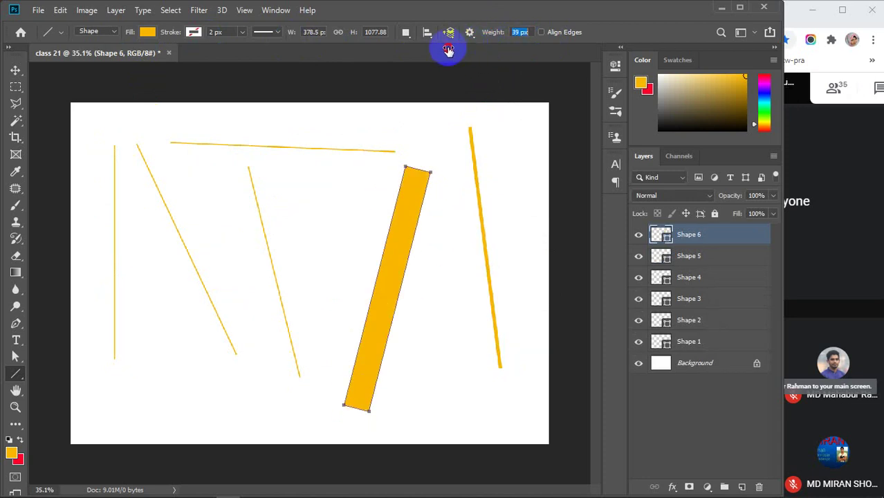
Set the line Weight to 30 px and draw diagonal, horizontal and vertical lines.
drag(438, 56, 437, 55)
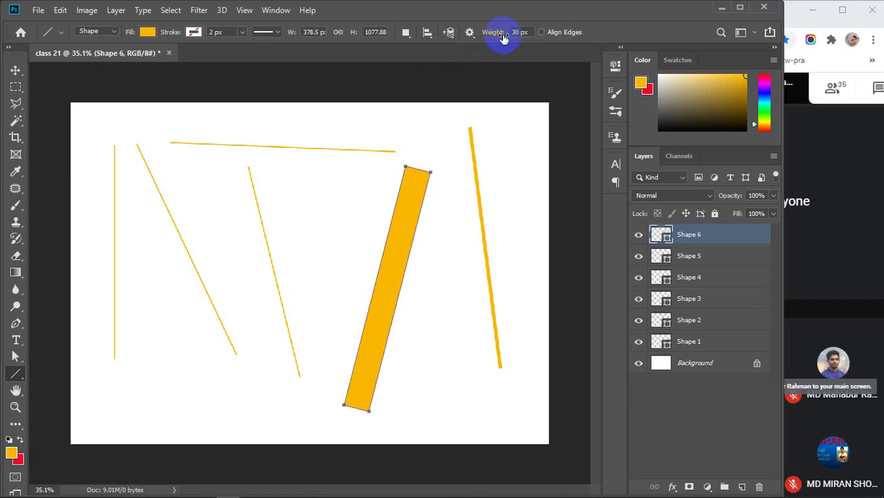
drag(308, 173, 490, 282)
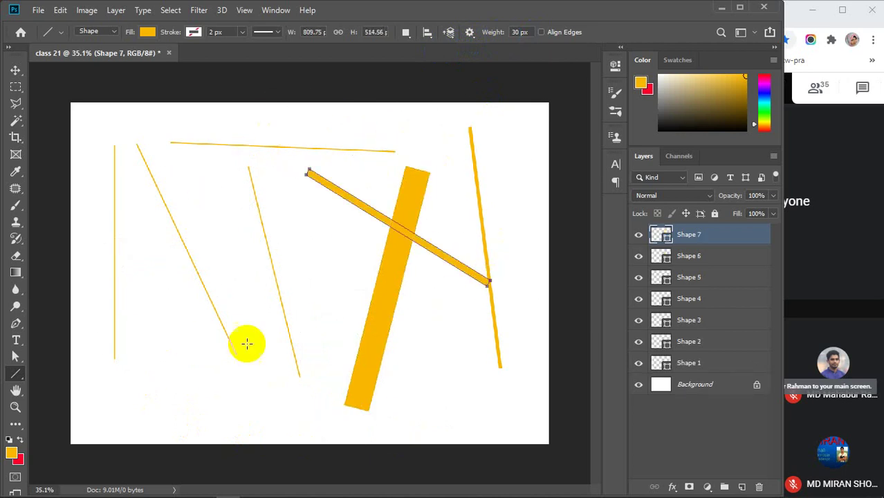
drag(126, 399, 337, 400)
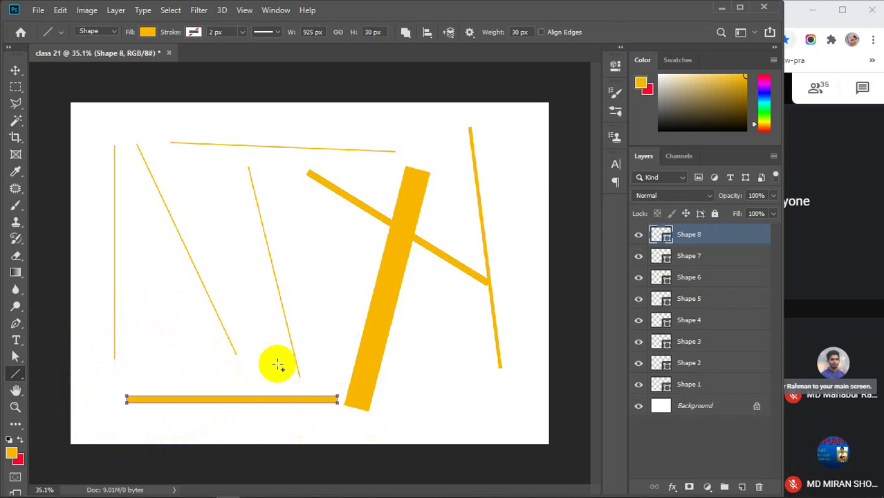
drag(259, 360, 260, 149)
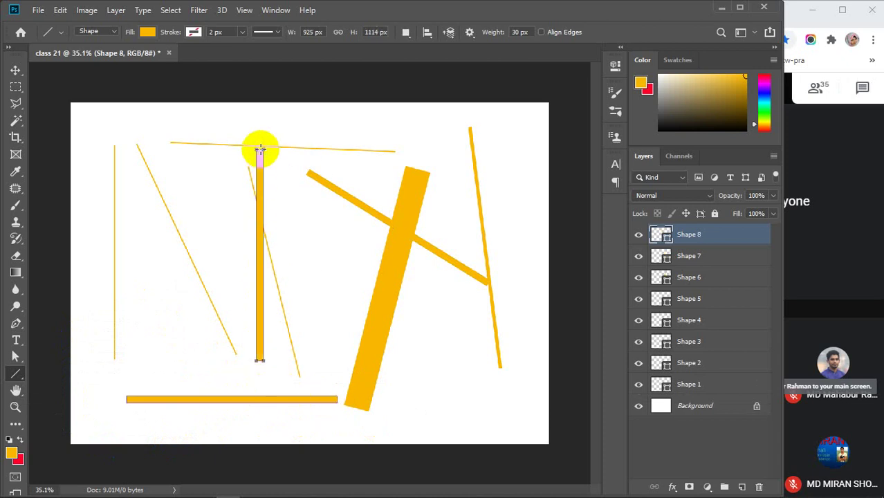
With the Move tool, select the top line layer and delete all the line layers.
key(v)
click(697, 237)
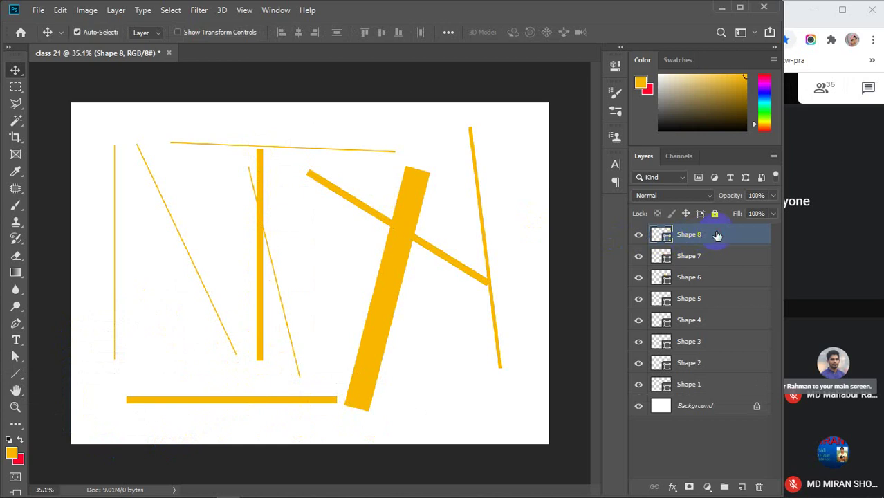
key(Delete)
key(Delete)
key(Delete)
key(Delete)
key(Delete)
key(Delete)
key(Delete)
key(Delete)
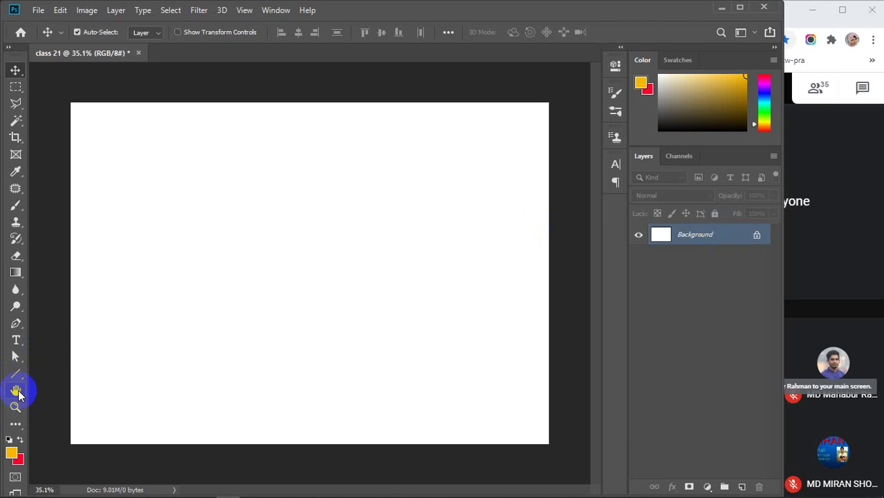
Choose the Custom Shape Tool from the shape tool flyout and open the Shape picker.
click(16, 374)
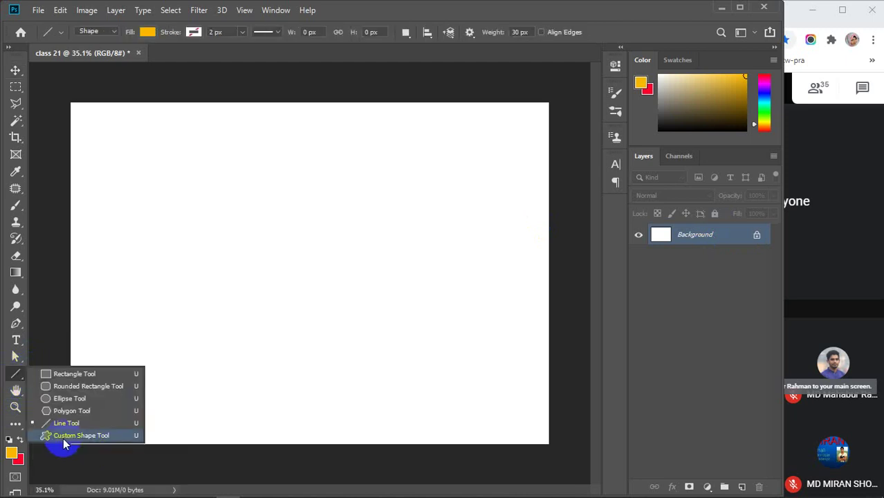
click(72, 436)
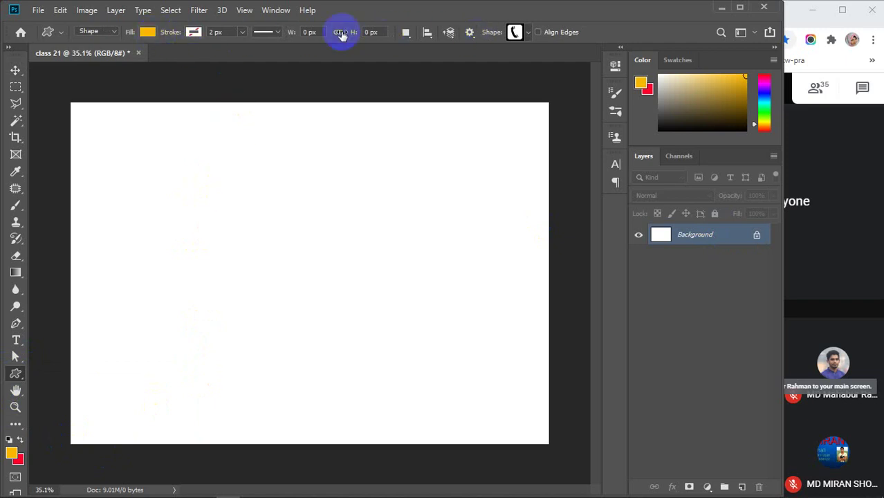
click(528, 33)
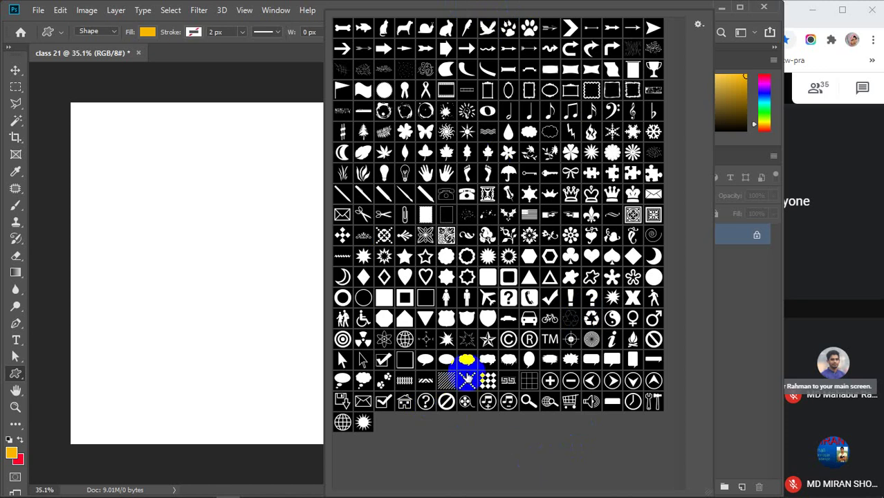
Load the Objects shape set into the picker, replacing the current shapes without saving them.
click(699, 25)
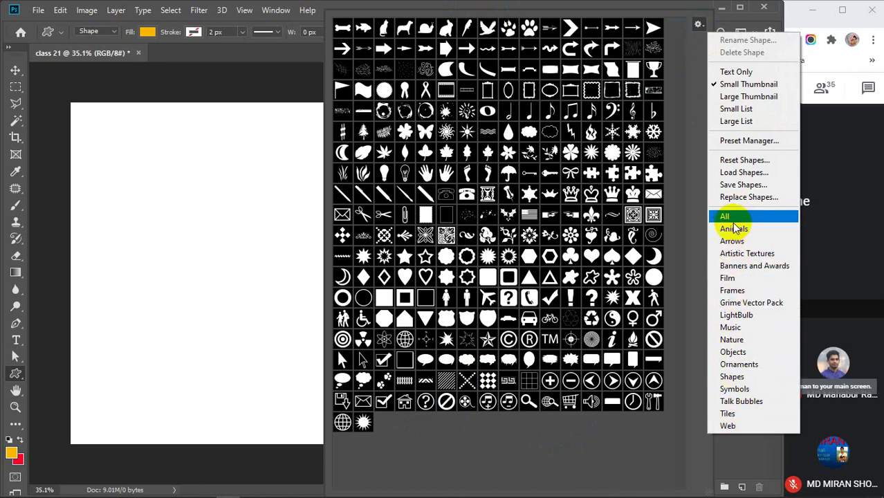
click(733, 353)
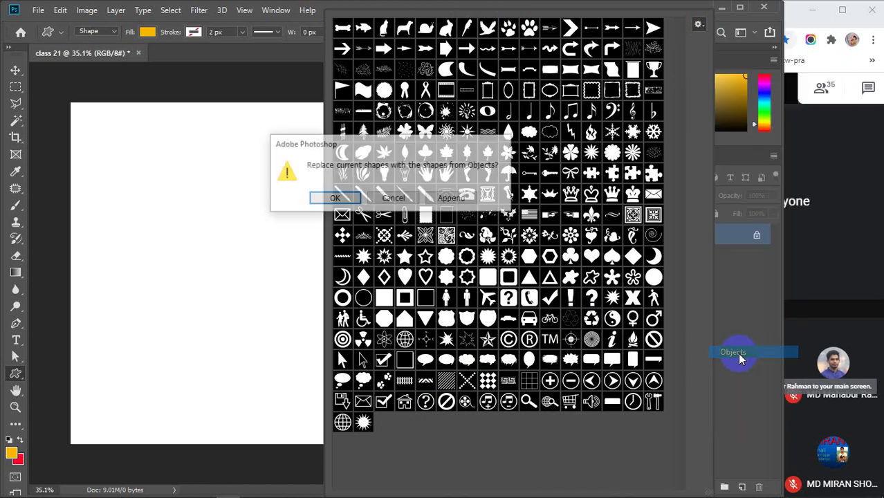
click(334, 199)
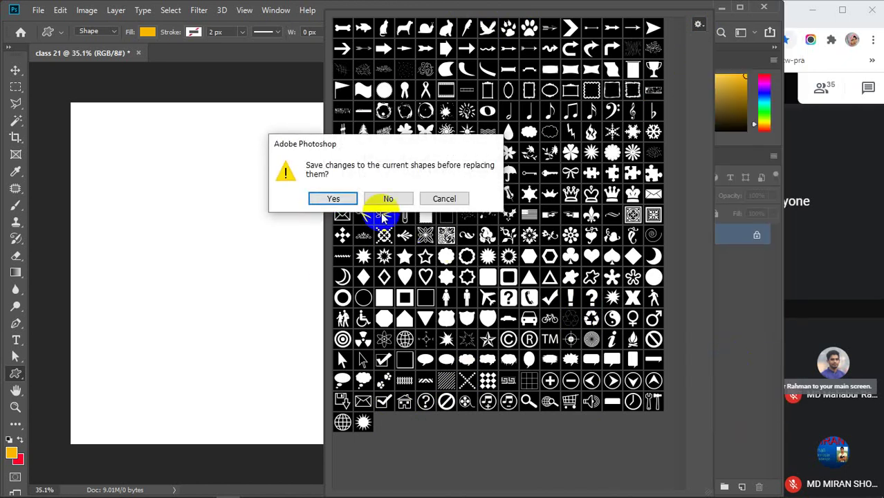
click(334, 199)
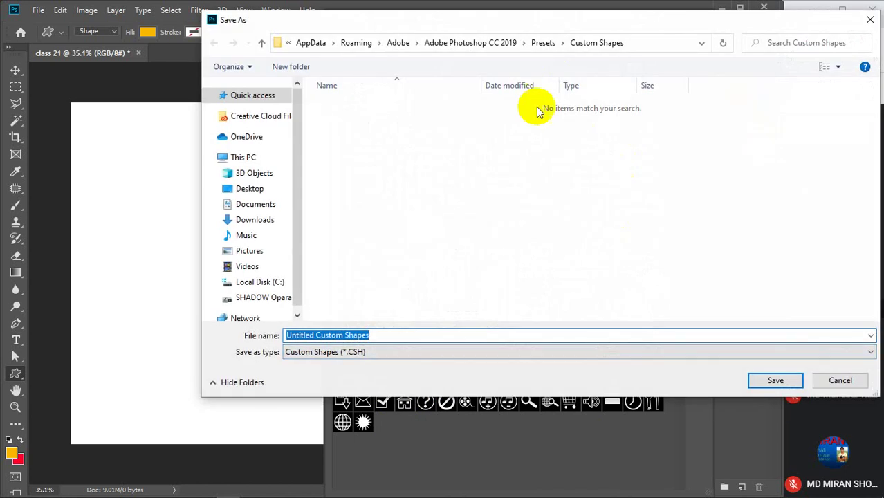
click(840, 379)
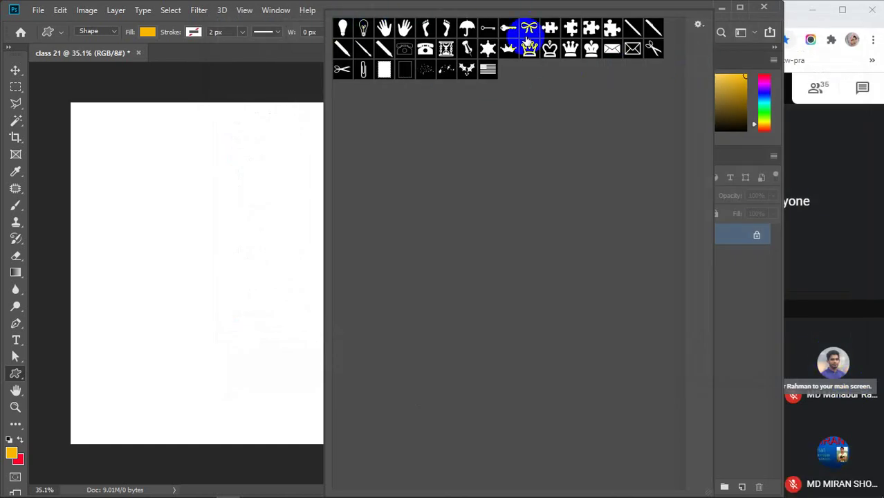
Load the All shape set instead, confirming the replacement.
click(698, 25)
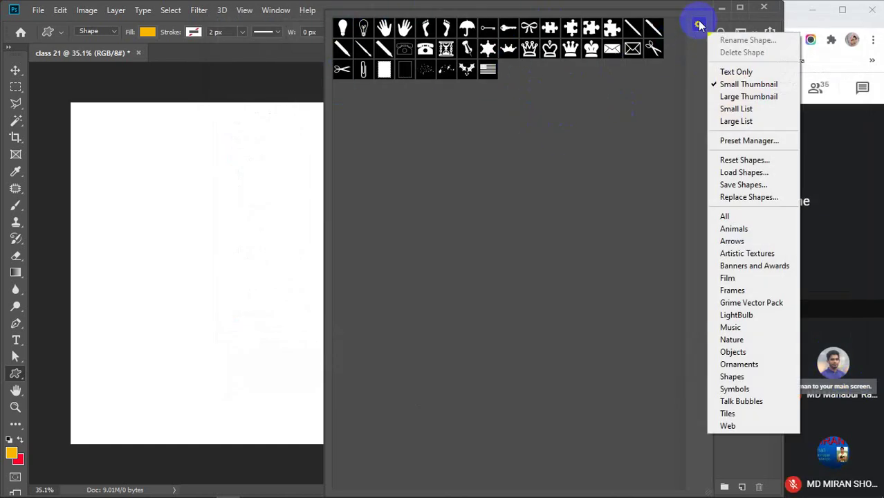
click(744, 216)
click(336, 198)
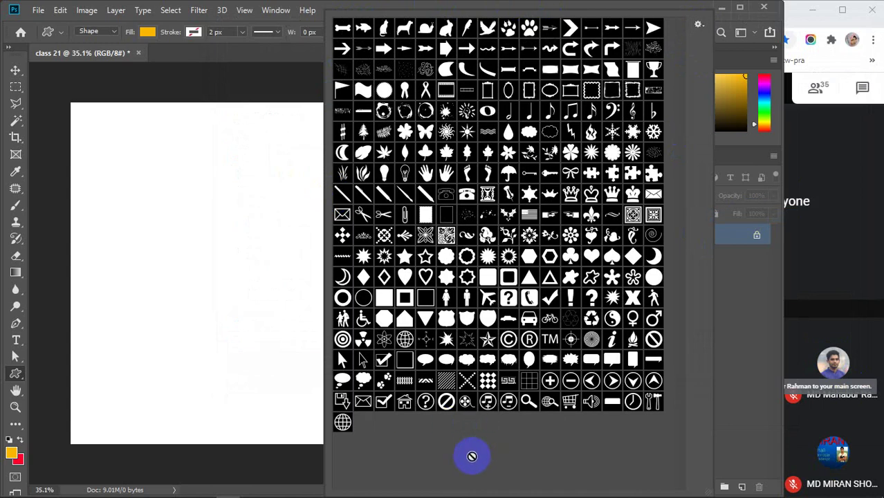
click(448, 319)
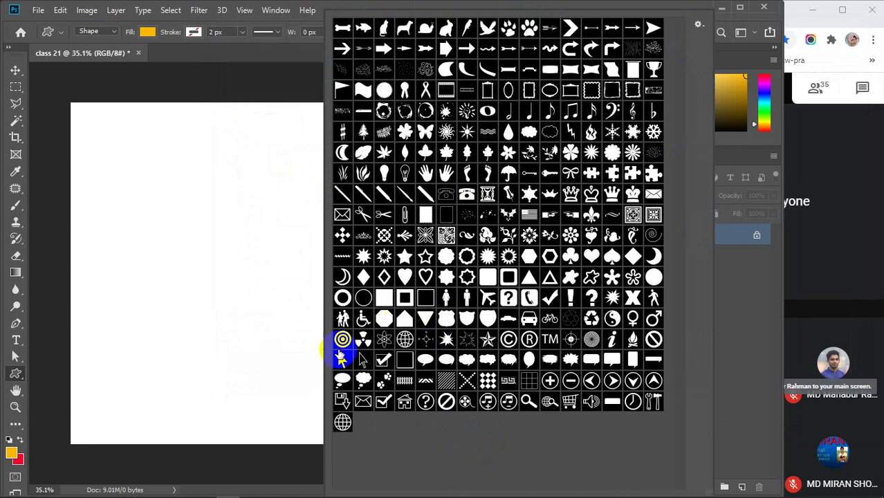
Pick the thought-bubble shape and draw three bubbles: left, top and right.
click(362, 340)
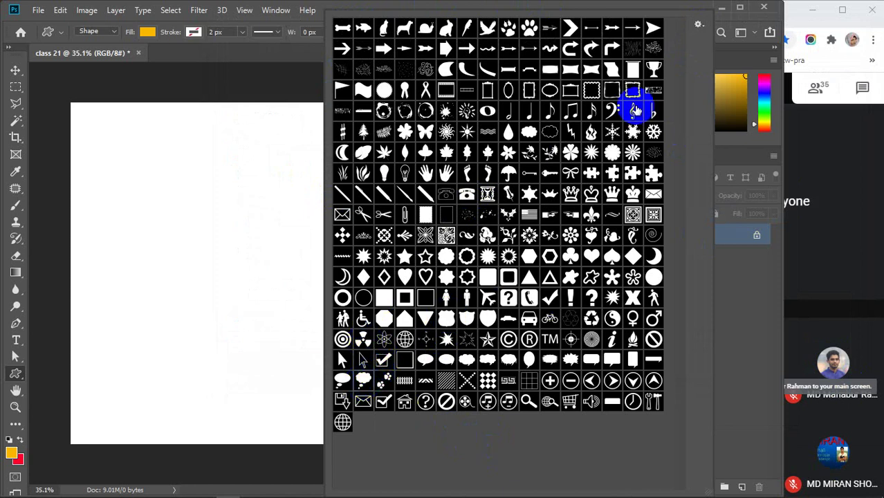
click(274, 95)
click(162, 247)
drag(162, 247, 215, 477)
drag(138, 160, 368, 200)
drag(354, 253, 494, 440)
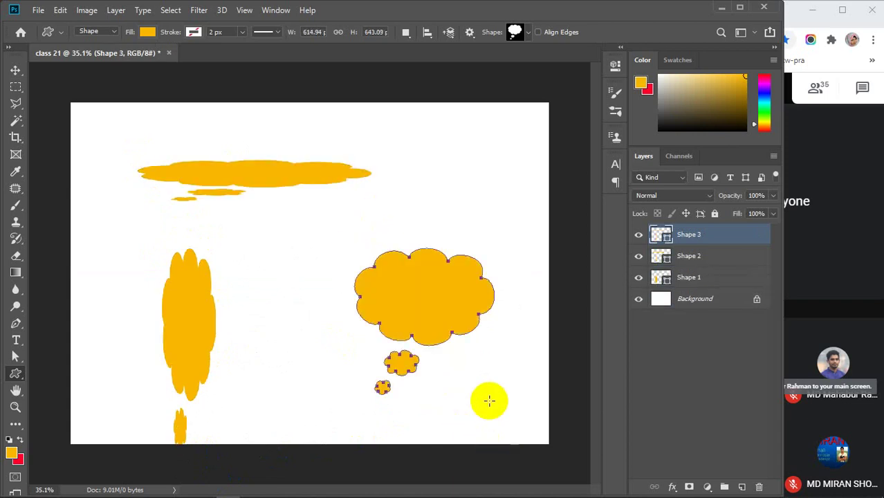
Pick the butterfly shape and draw two butterflies, one in the middle and one top right.
click(522, 32)
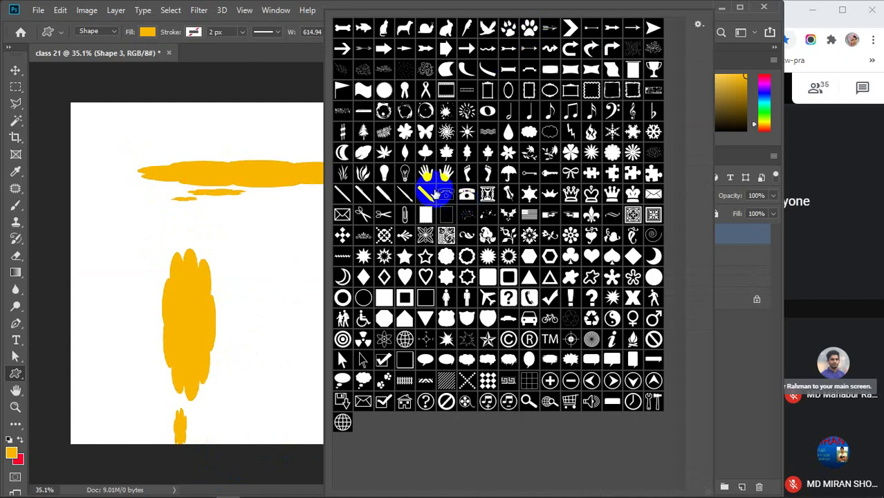
click(424, 130)
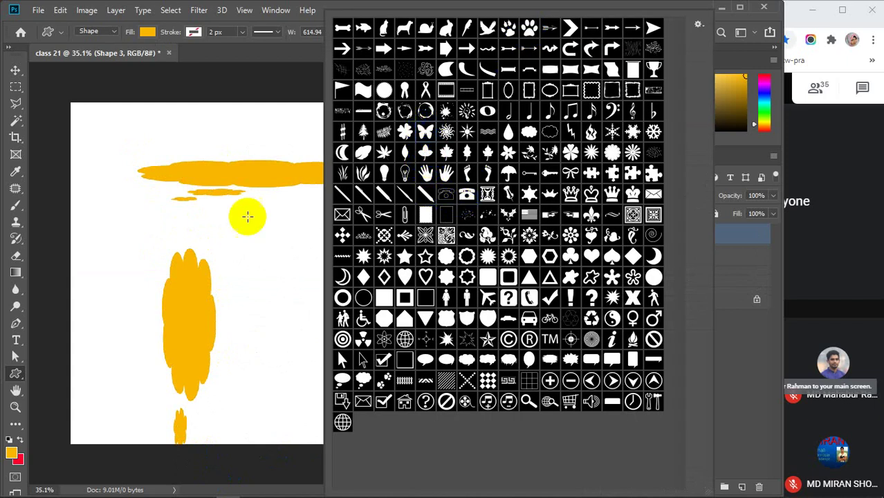
drag(241, 228, 344, 347)
drag(429, 132, 512, 231)
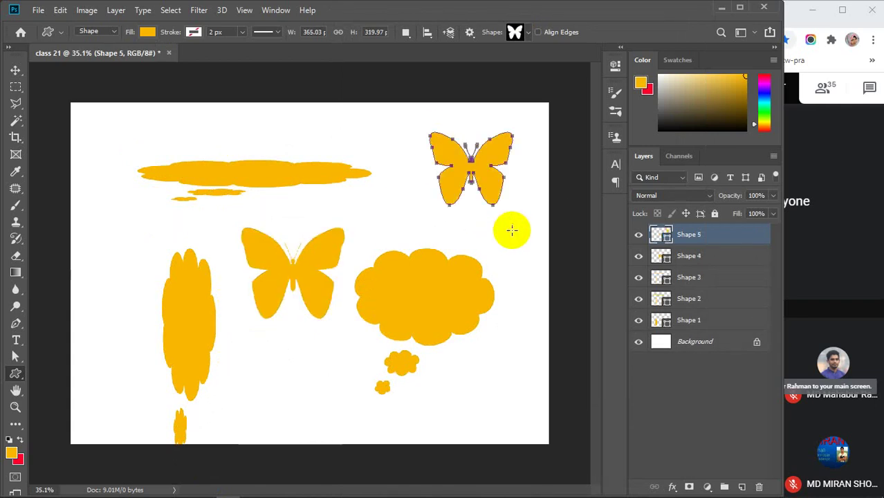
drag(399, 335, 399, 335)
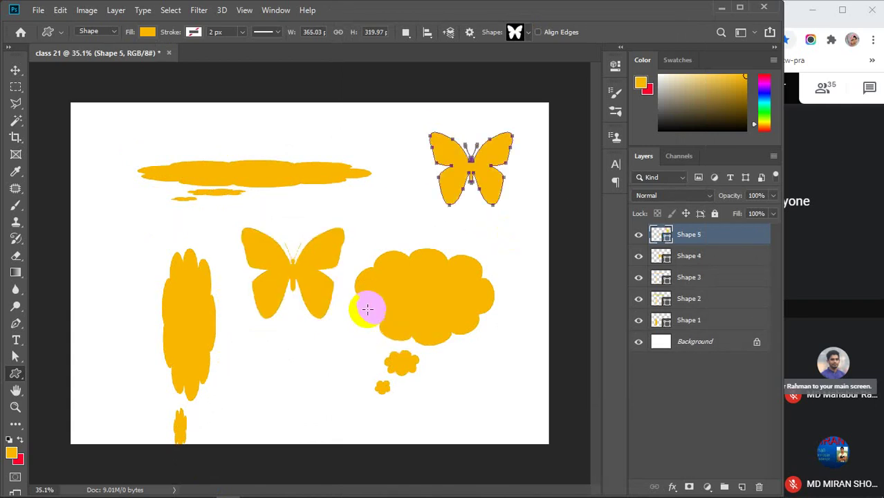
With the Move tool, select the Shape 5 layer and delete all the shape layers.
click(15, 70)
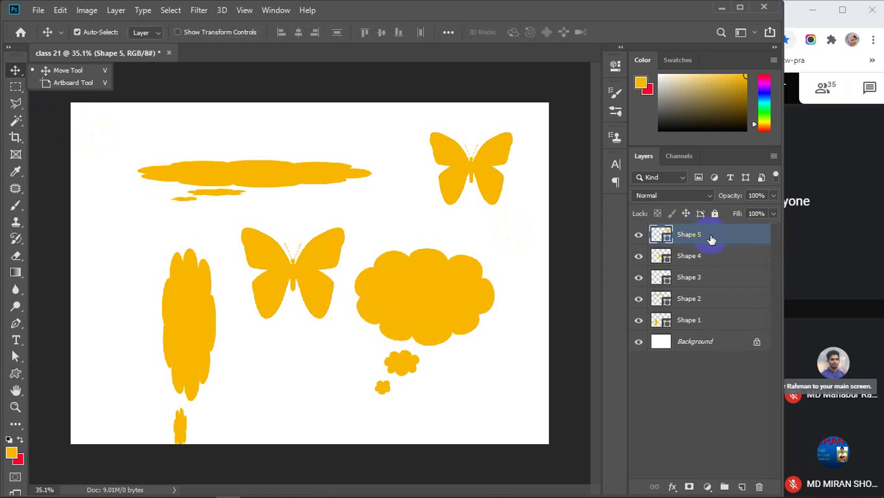
click(711, 239)
key(Delete)
key(Delete)
key(Delete)
key(Delete)
key(Delete)
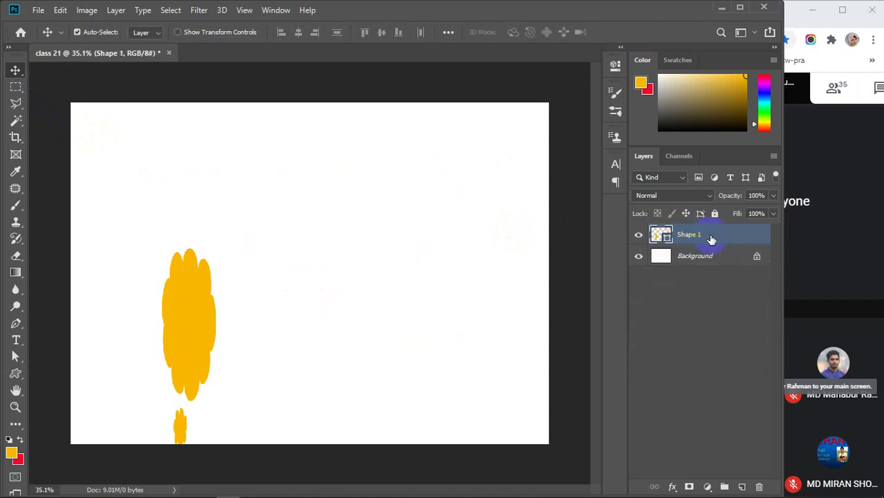
Choose the Ellipse Tool and draw a test circle on the canvas.
click(16, 374)
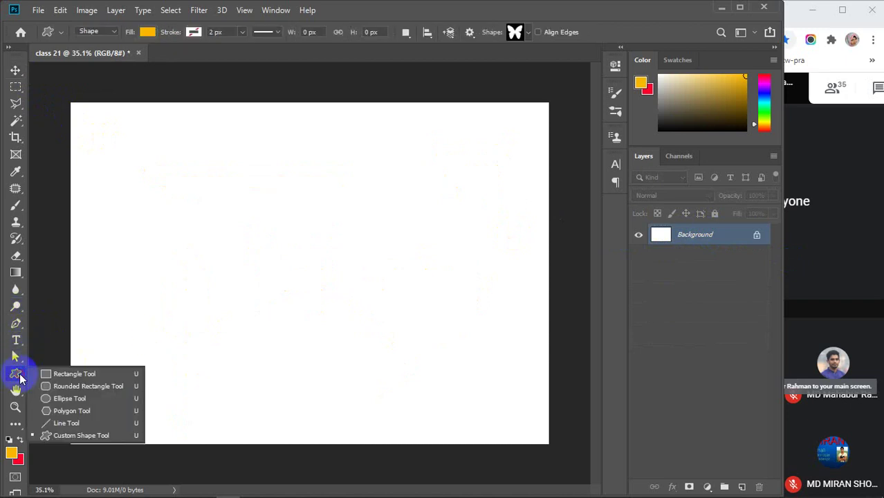
click(72, 399)
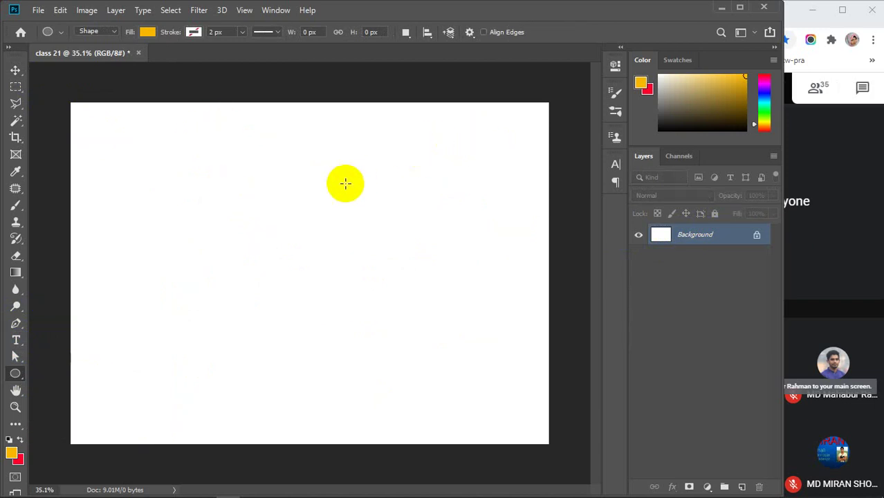
click(406, 35)
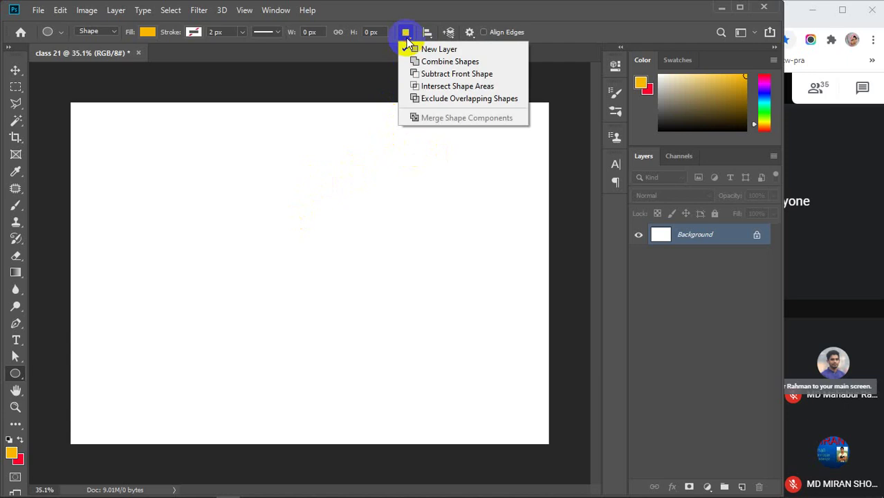
click(15, 88)
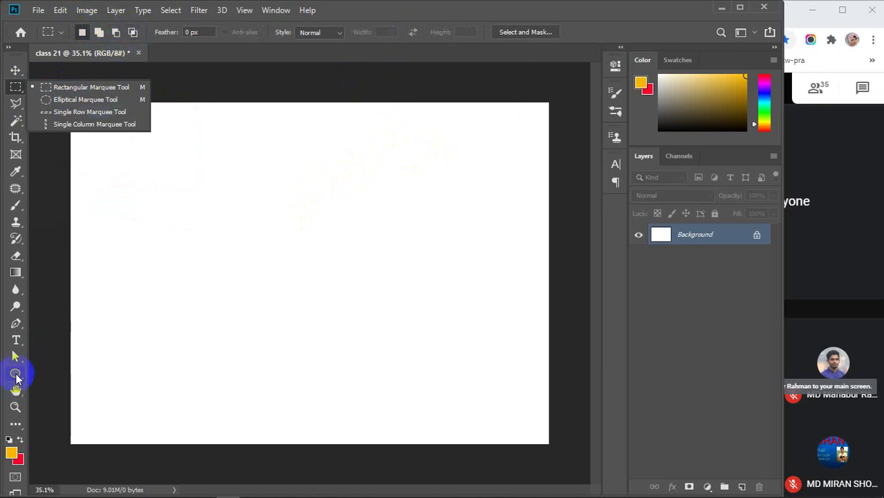
drag(14, 374, 76, 396)
drag(181, 171, 317, 307)
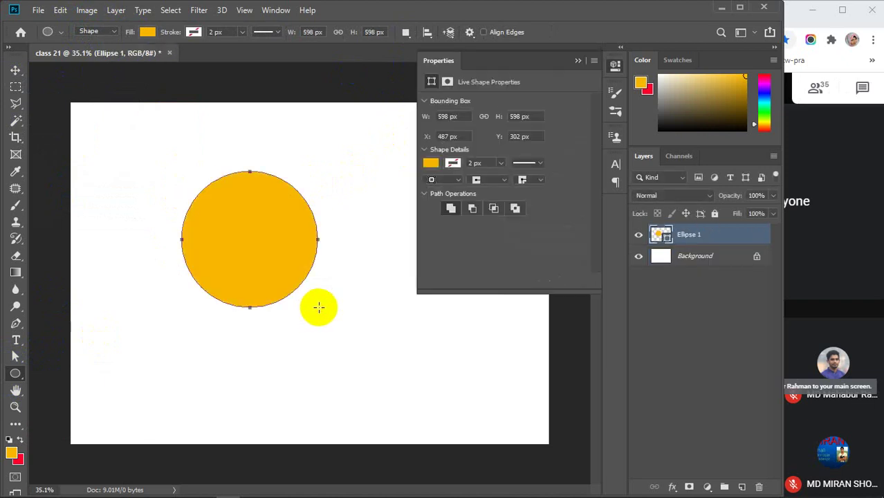
Try Subtract Front Shape on the circle, undo it, then delete the Ellipse 1 layer.
click(406, 32)
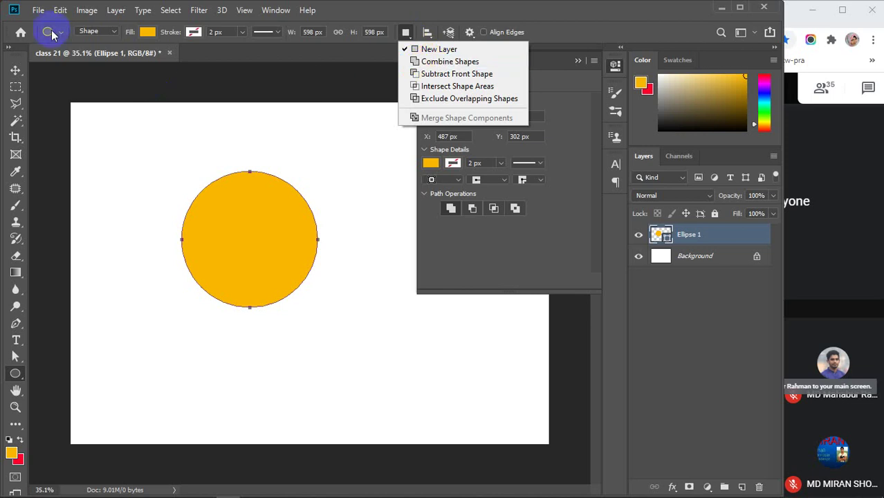
click(434, 76)
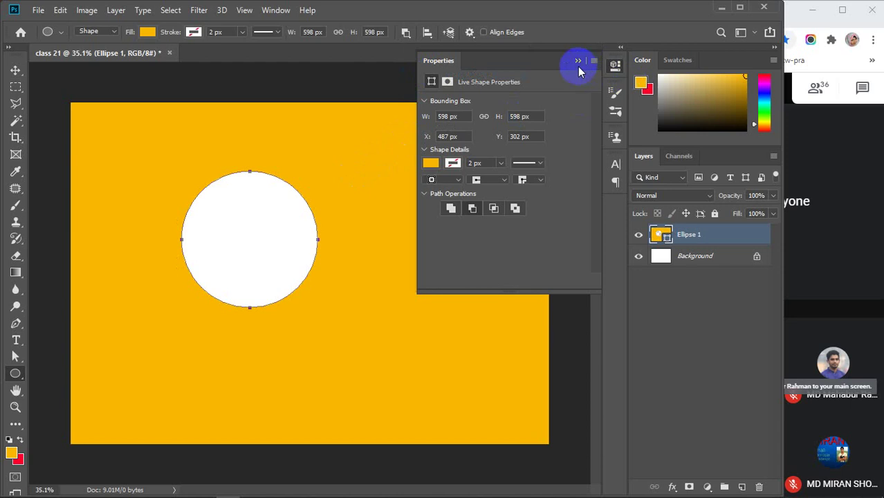
key(ctrl+z)
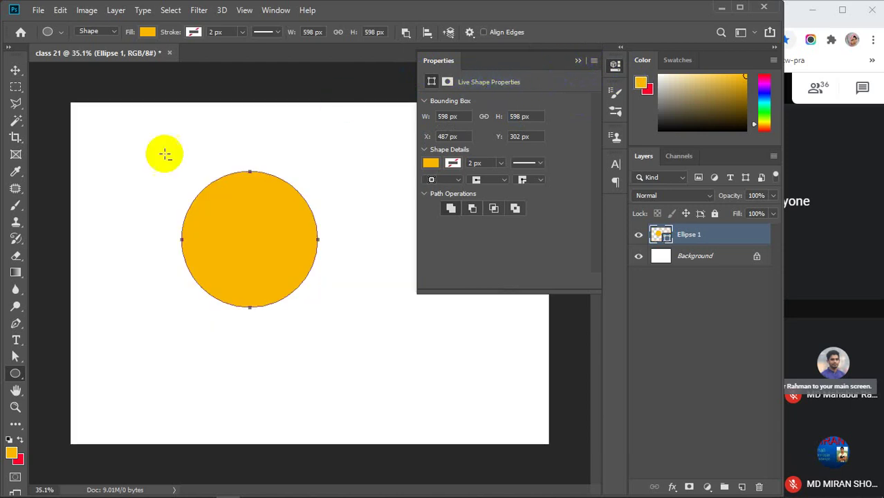
click(247, 265)
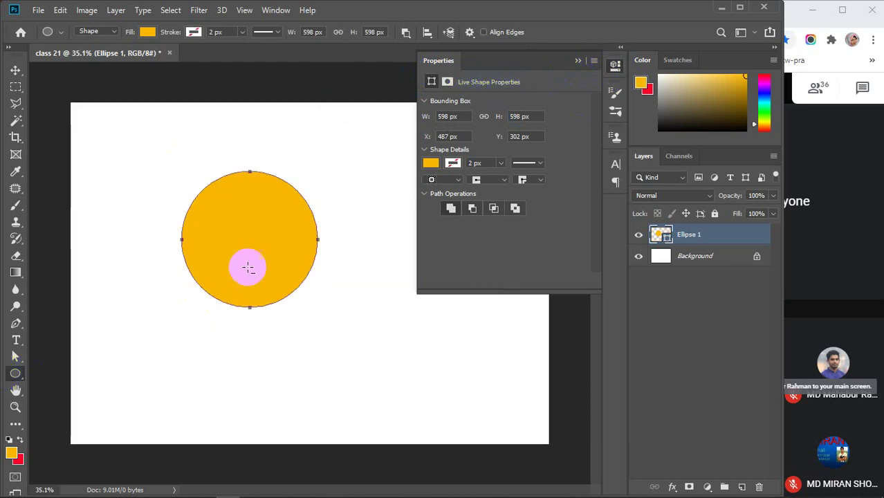
click(577, 64)
click(262, 239)
click(618, 269)
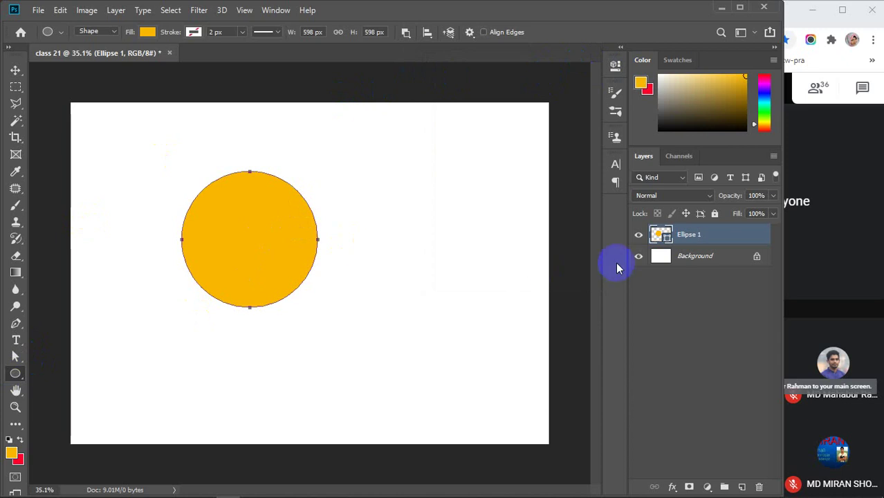
key(Delete)
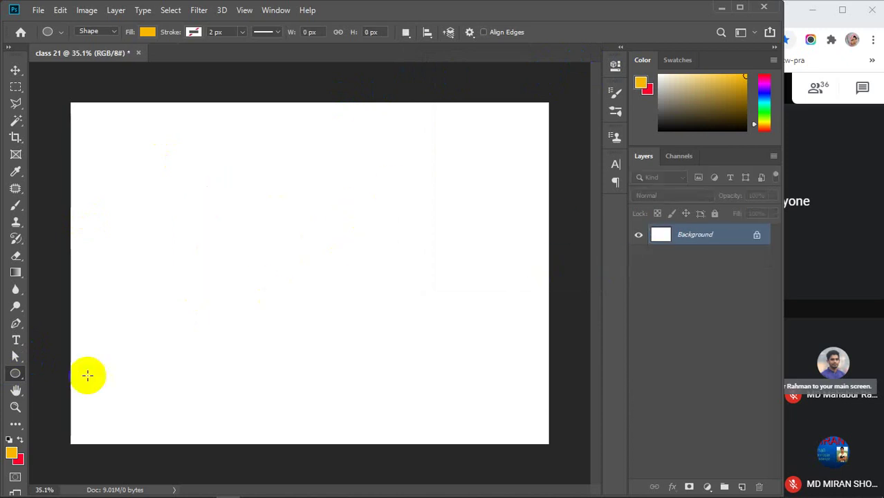
Set the Ellipse Tool to Subtract Front Shape and draw two overlapping circles to cut a crescent.
click(14, 376)
click(407, 33)
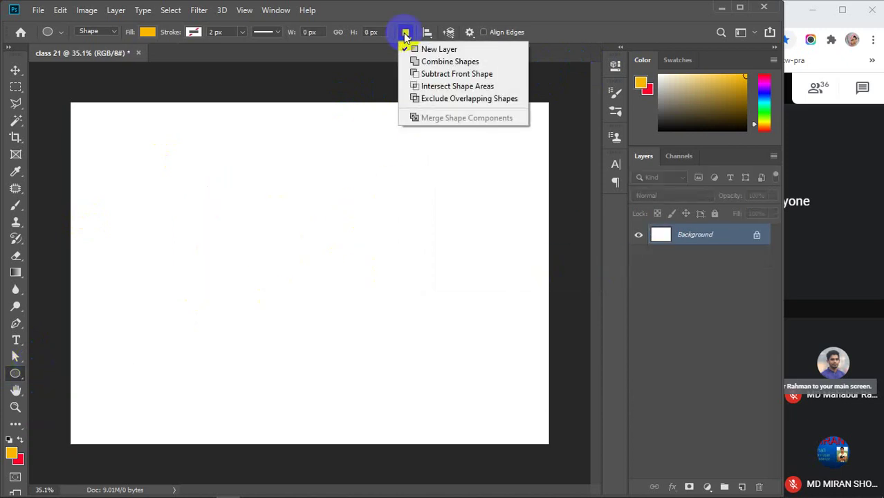
click(429, 74)
drag(215, 184, 384, 346)
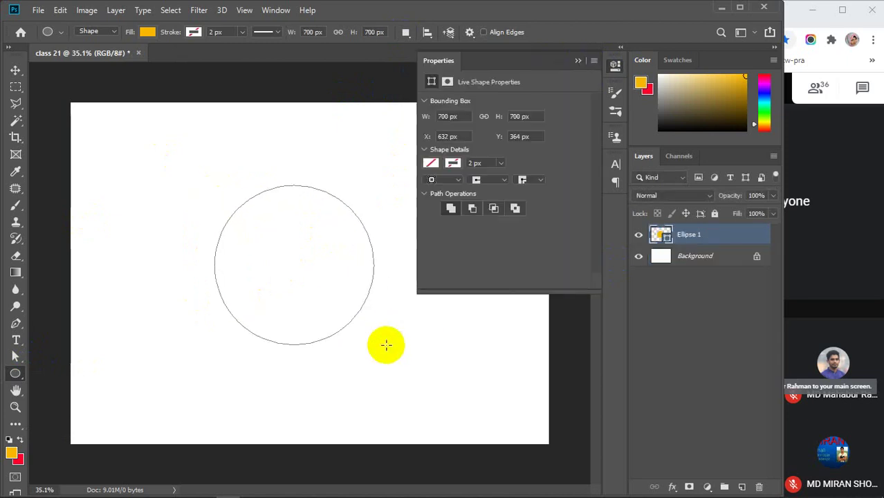
drag(184, 196, 340, 358)
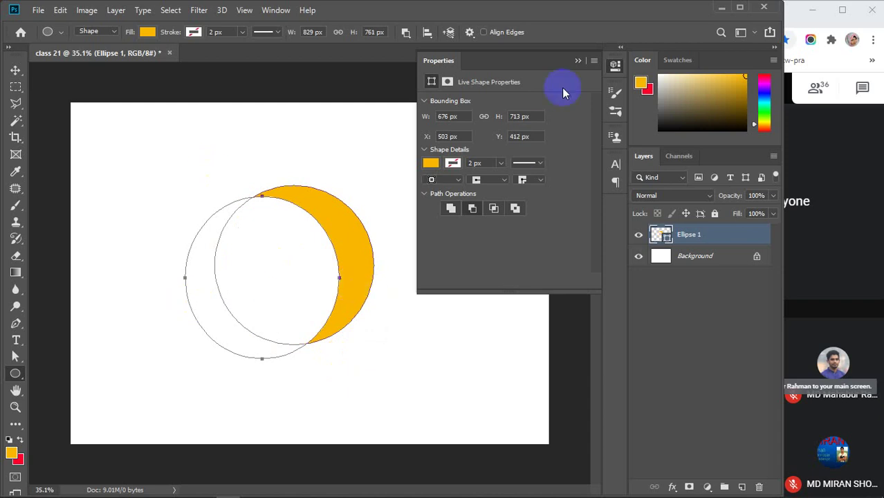
click(579, 62)
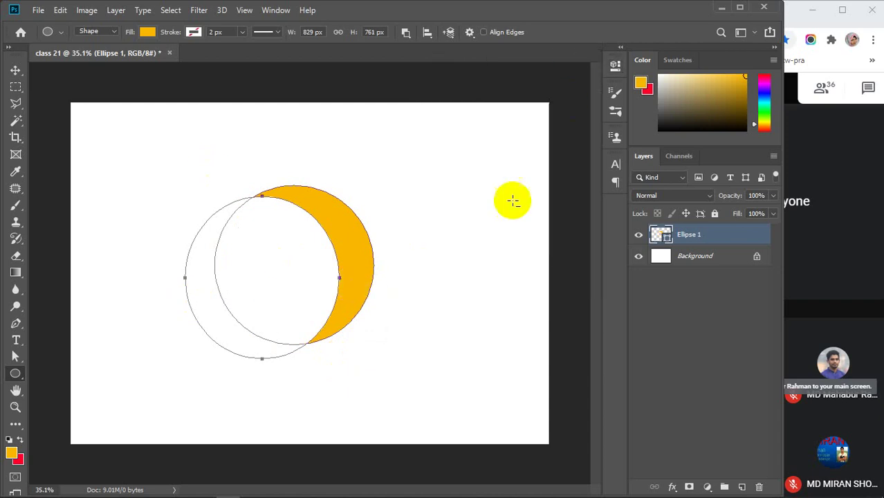
Deselect the crescent layer and draw a long flat ellipse across it as a new shape.
key(v)
click(462, 247)
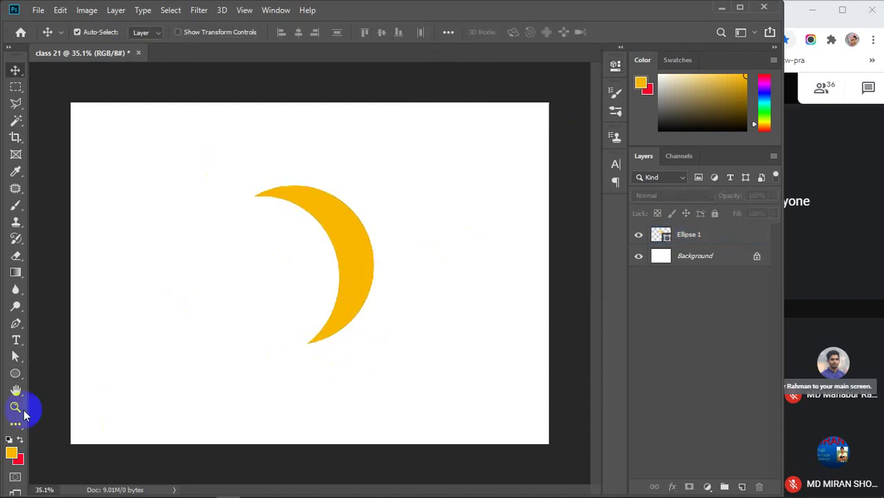
click(15, 374)
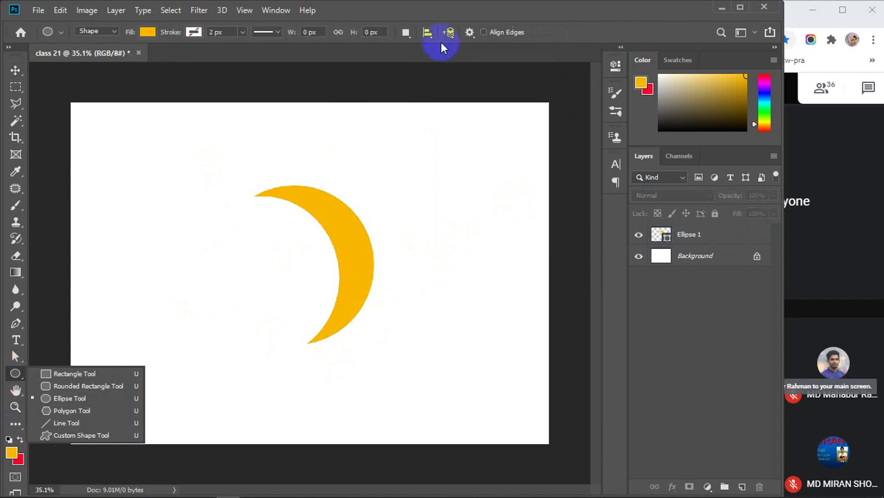
click(406, 32)
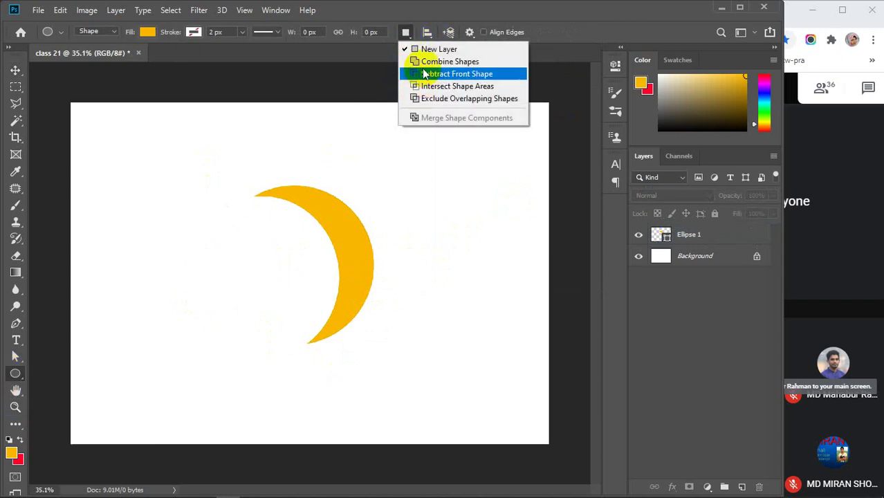
click(415, 49)
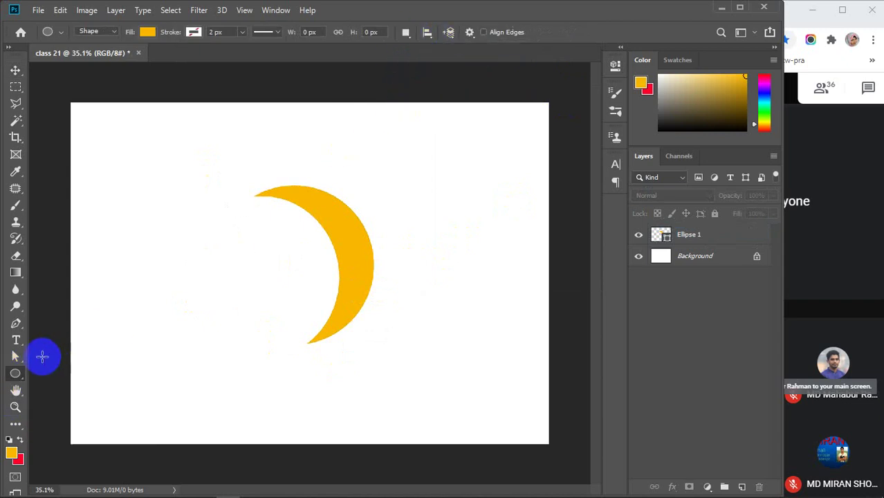
drag(223, 289, 362, 256)
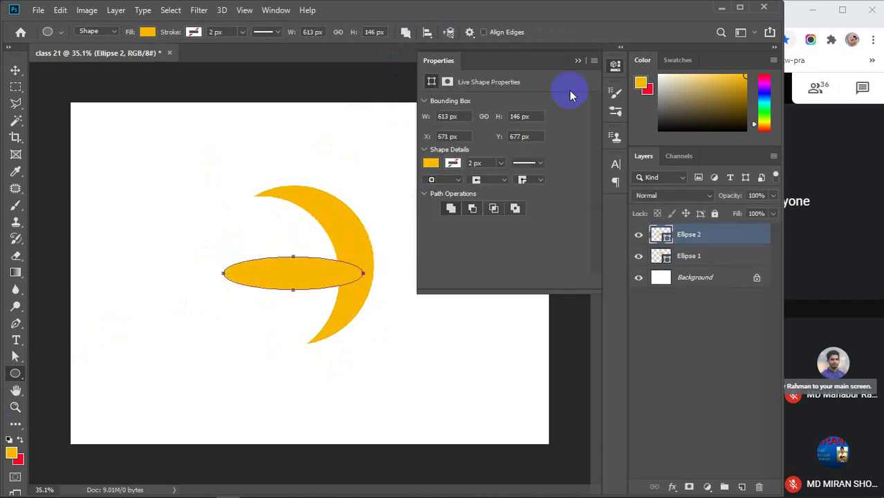
click(579, 61)
Move the flat ellipse over the crescent, select both layers and merge them with Ctrl+E.
key(v)
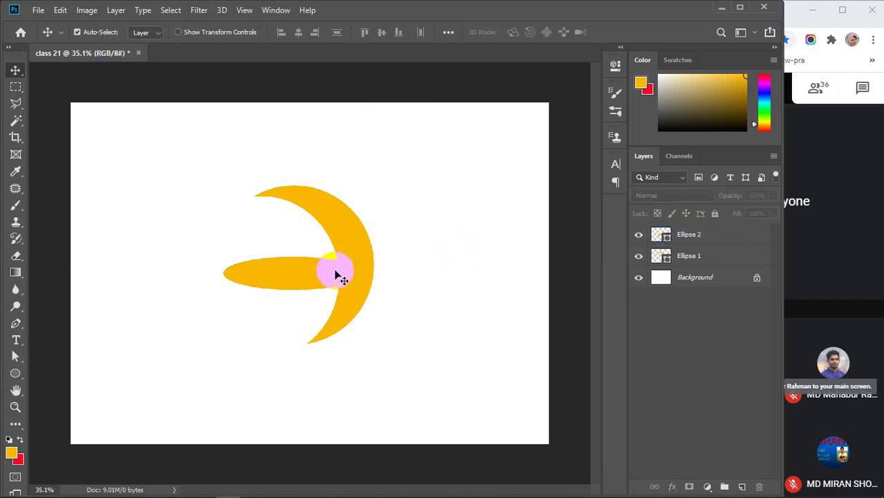
mouse_move(329, 275)
mouse_down()
mouse_move(330, 257)
mouse_move(332, 265)
mouse_up()
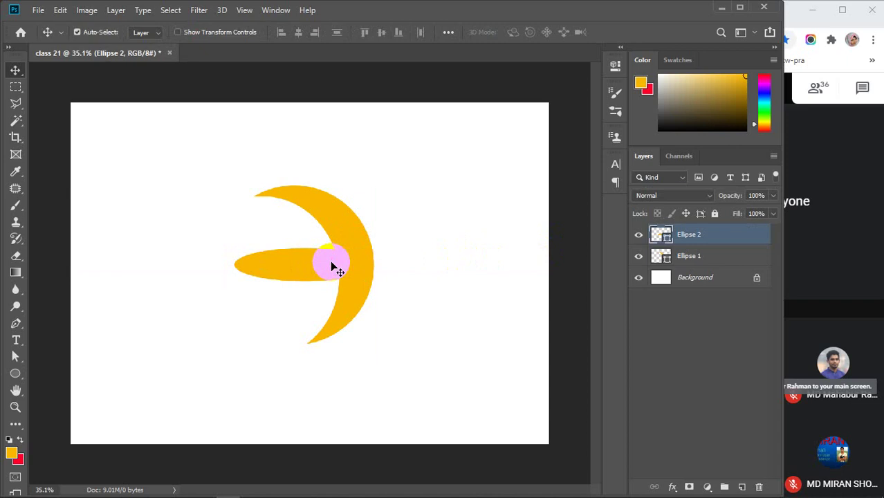
drag(405, 237, 244, 334)
key(ctrl+e)
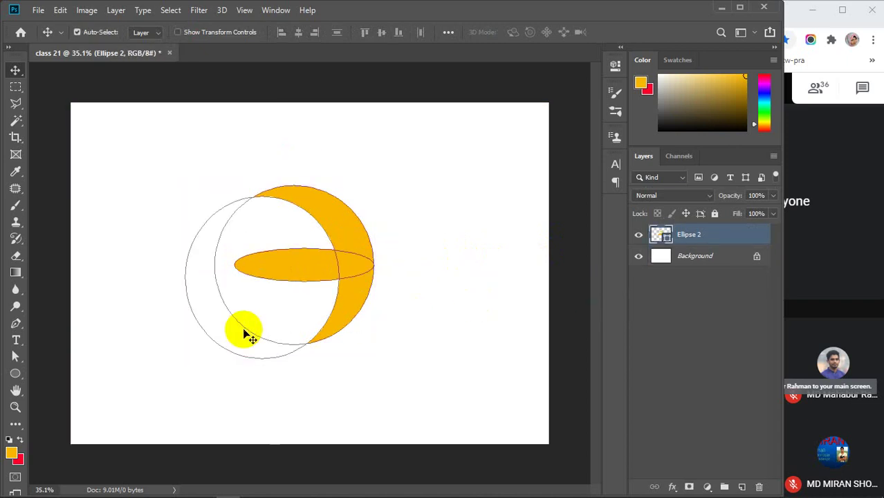
click(484, 282)
mouse_move(357, 272)
mouse_down()
mouse_move(329, 313)
mouse_move(381, 263)
mouse_move(361, 270)
mouse_up()
drag(15, 374, 69, 440)
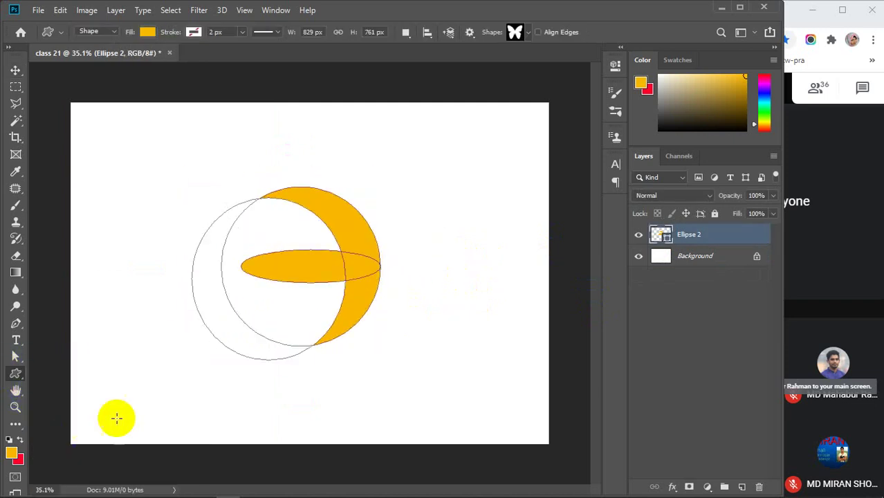
Open the custom shape picker and its options menu, then dismiss both without changes.
click(531, 34)
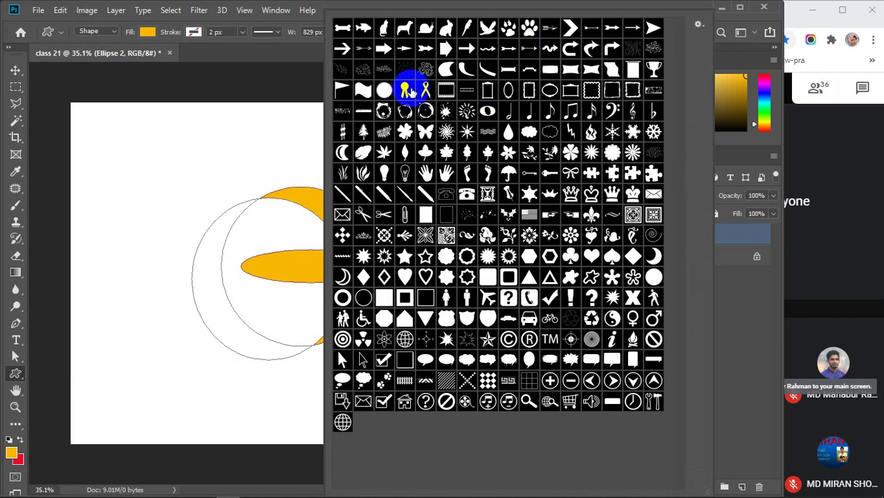
click(698, 25)
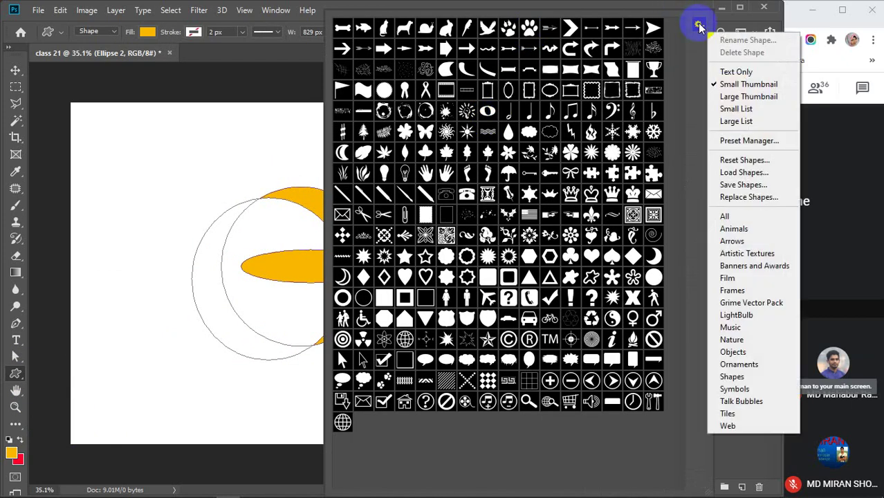
click(234, 155)
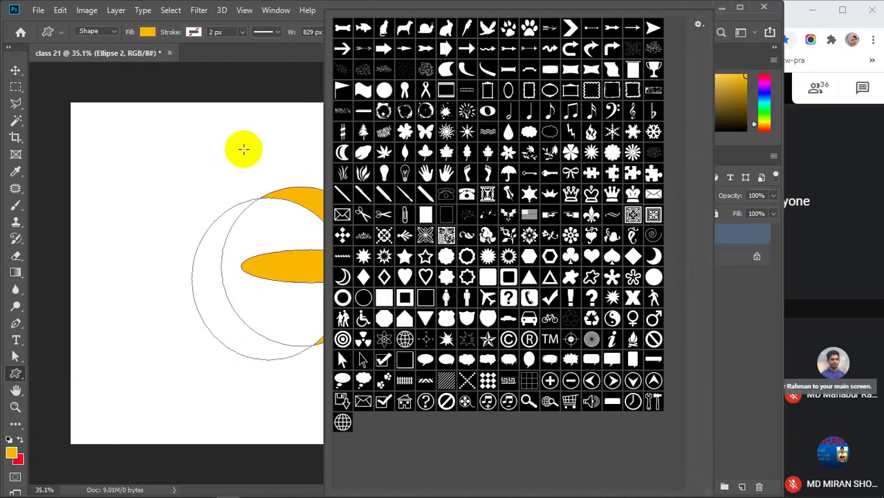
click(178, 122)
click(642, 270)
Nudge the merged Ellipse 2 shape slightly left with the Move tool.
click(15, 70)
drag(322, 225, 340, 248)
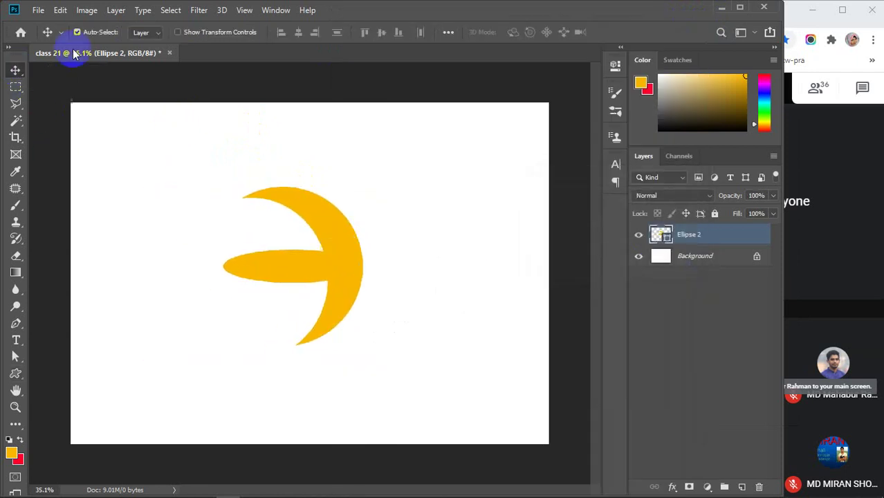
click(63, 12)
mouse_move(178, 401)
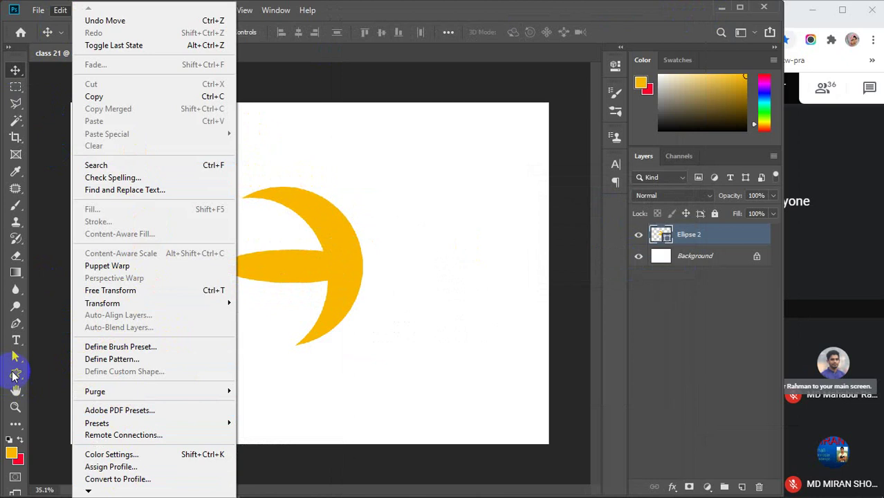
click(54, 11)
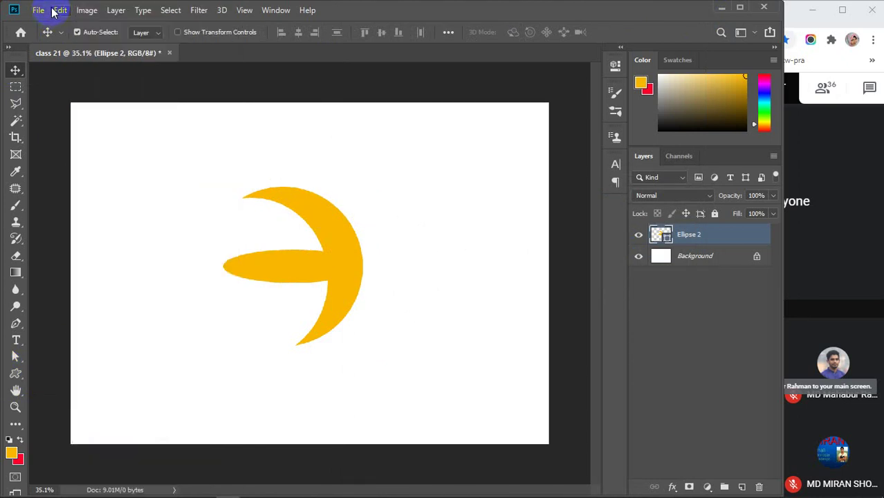
click(115, 10)
click(117, 11)
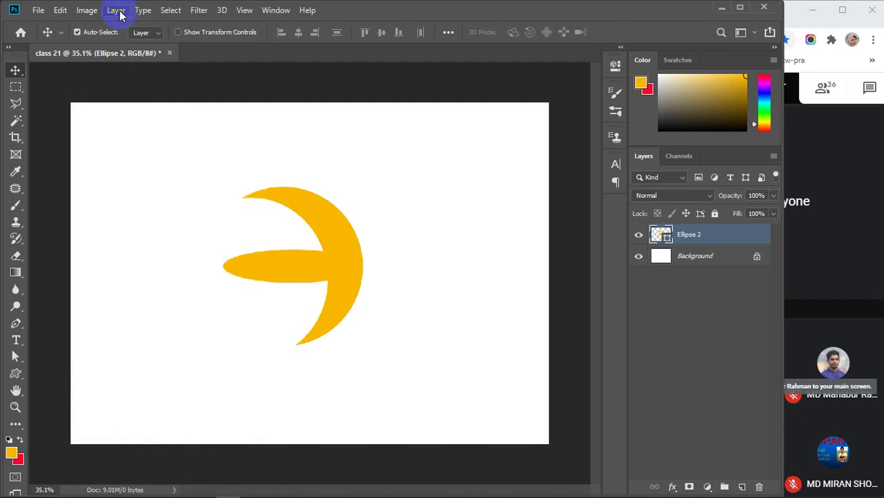
mouse_move(350, 270)
mouse_down()
mouse_move(339, 271)
mouse_move(346, 278)
mouse_up()
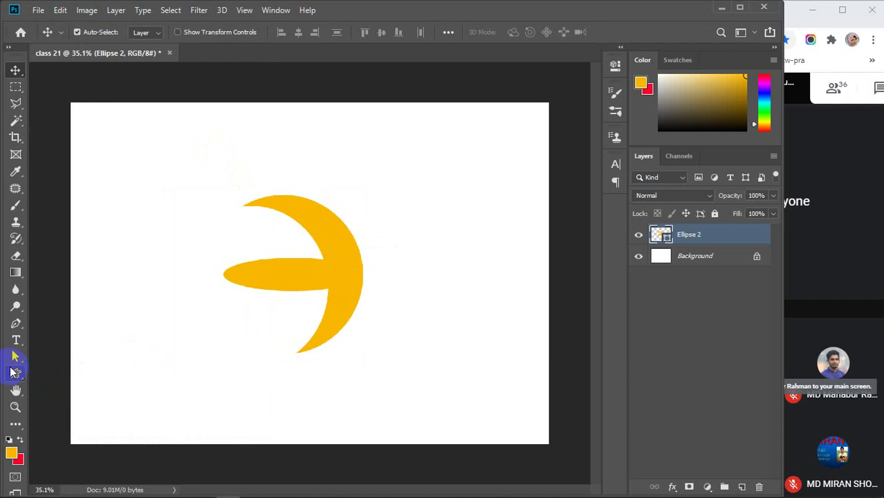
click(12, 376)
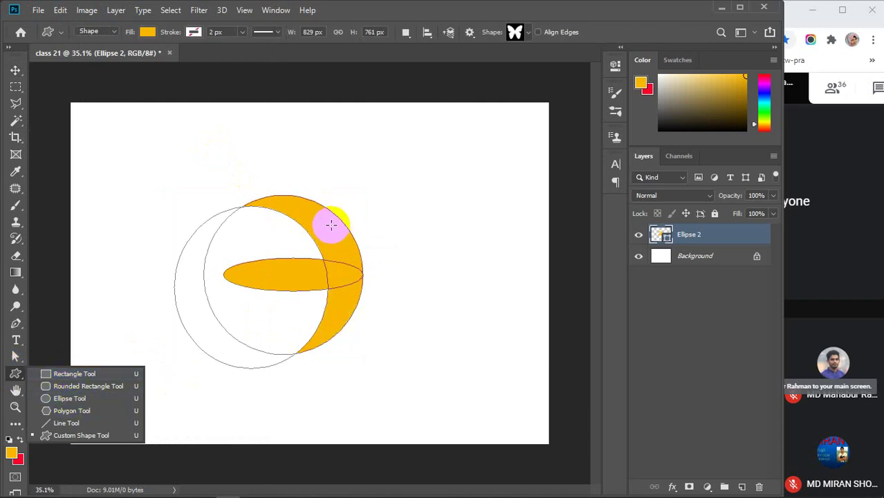
click(60, 10)
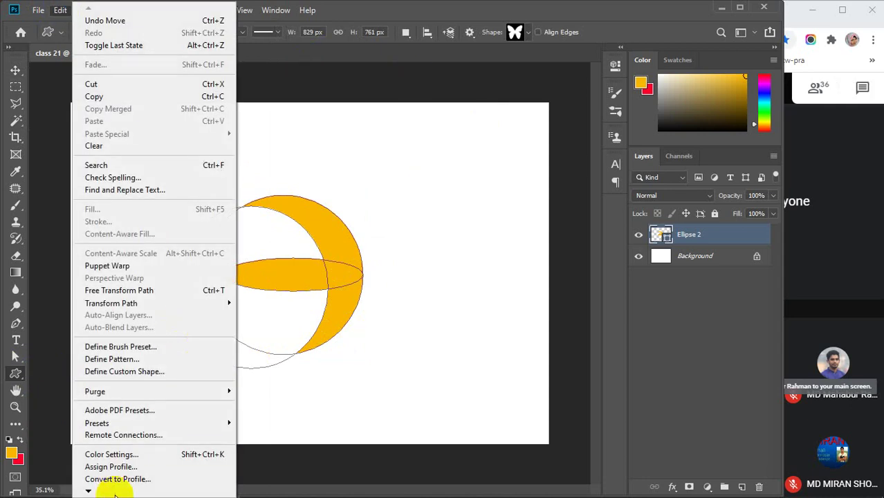
Define the crescent-and-oval as custom shape 'Shape 1' via Edit > Define Custom Shape, then delete its layer.
mouse_move(88, 491)
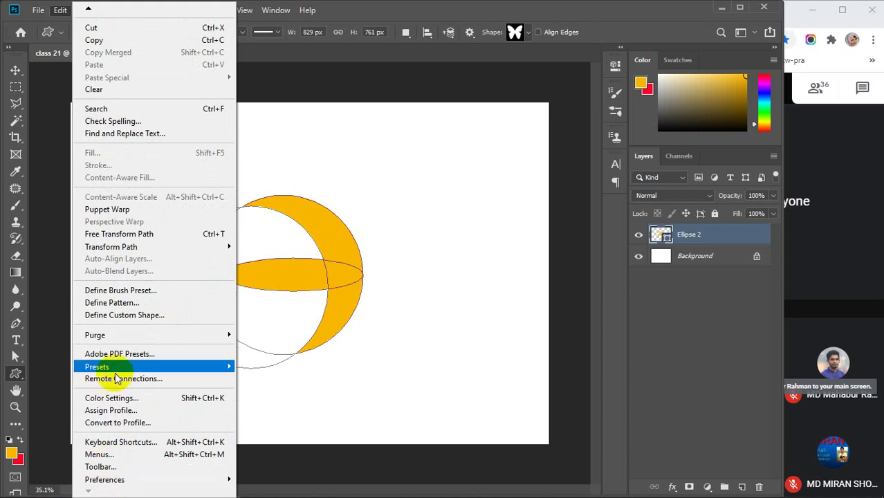
click(114, 316)
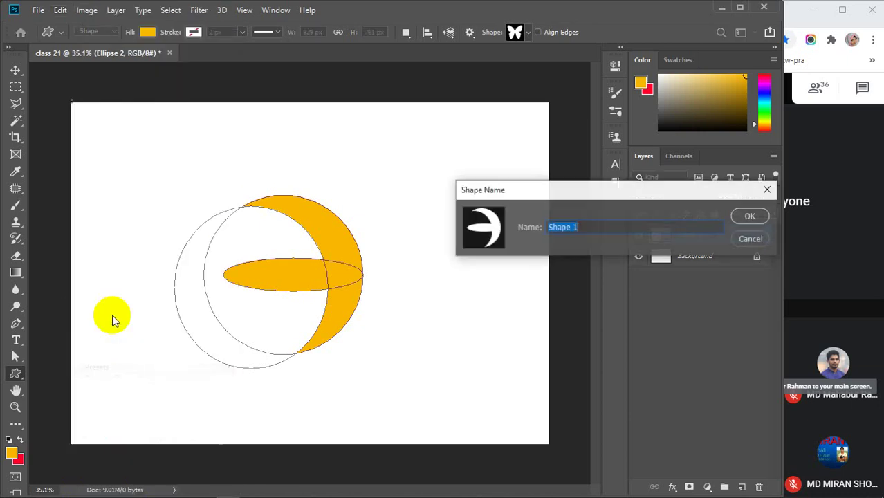
click(749, 217)
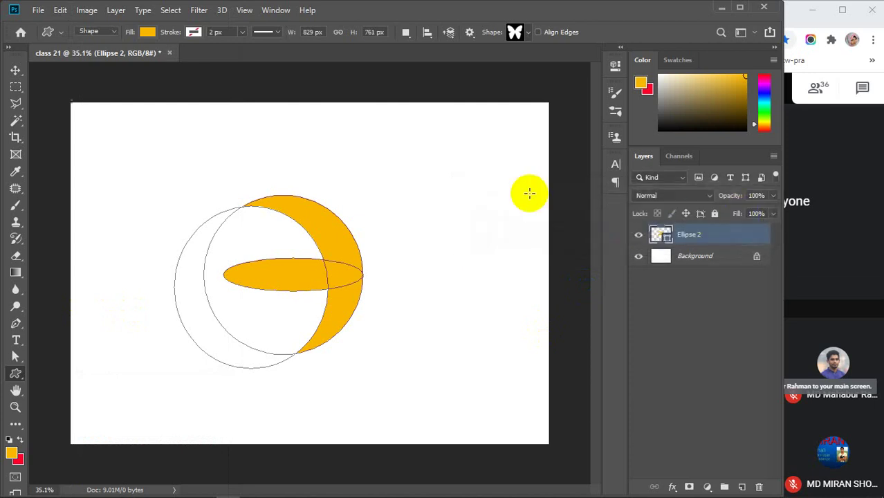
key(Delete)
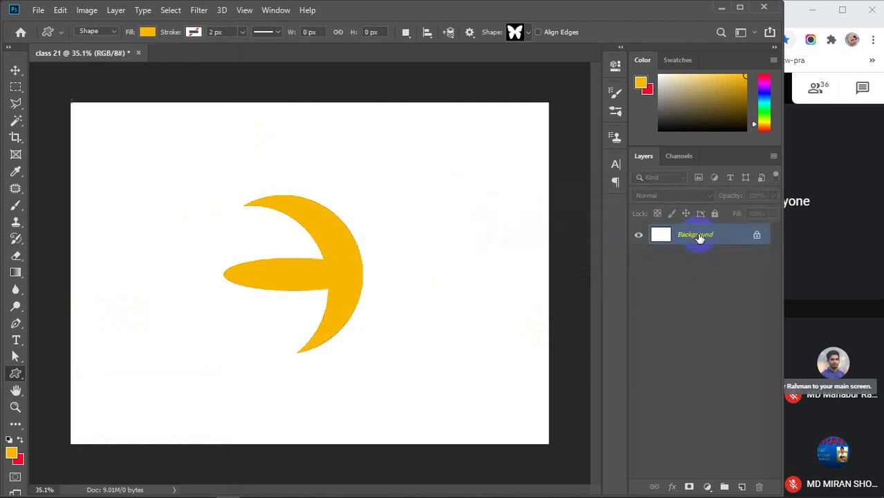
click(528, 33)
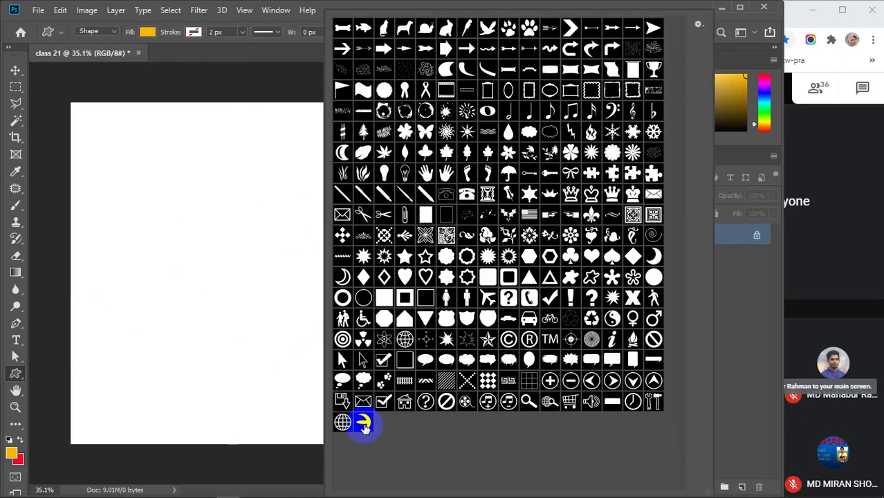
Choose Load Shapes from the shape picker's gear menu to open the Load window.
click(698, 25)
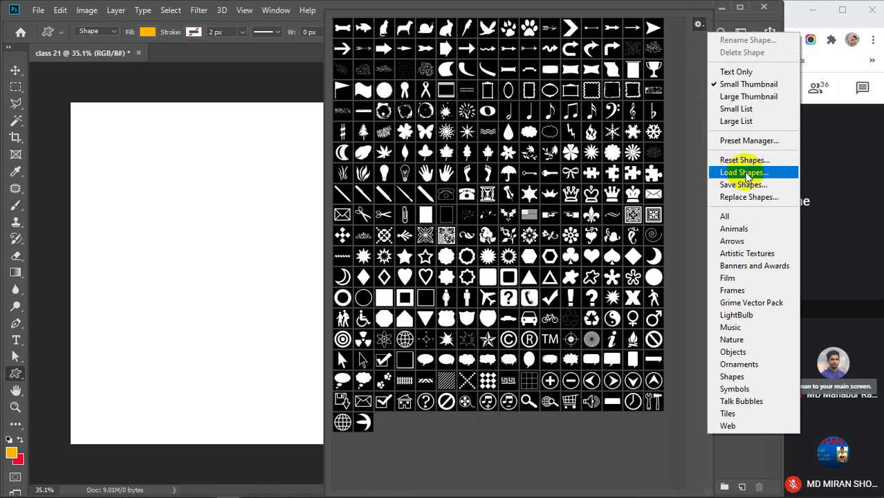
click(723, 172)
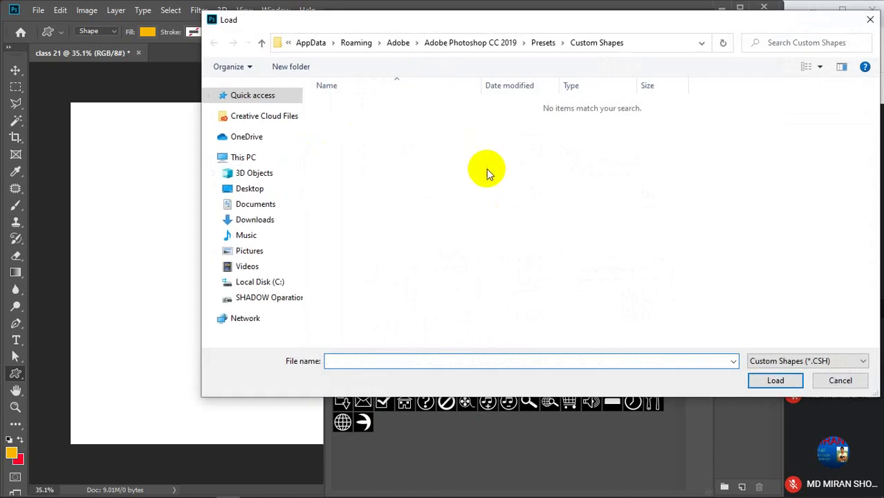
Browse the presets path in the Load dialog, keep the Custom Shapes (*.CSH) file type, and cancel.
click(290, 44)
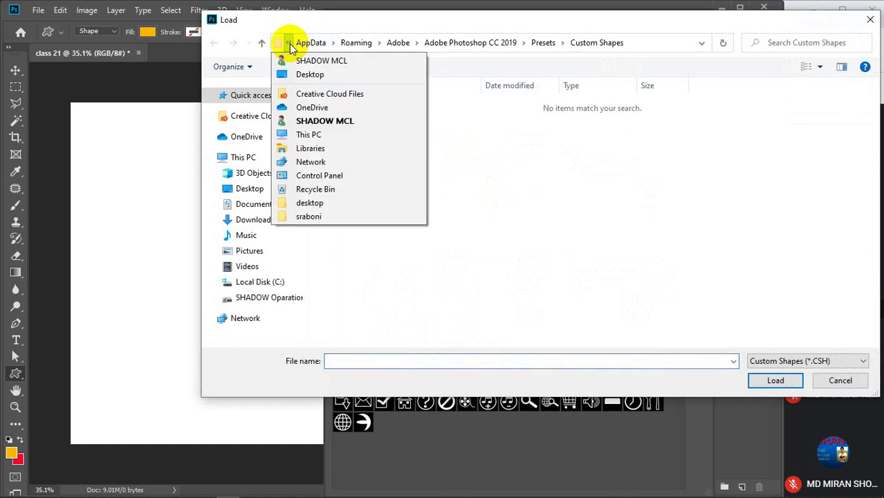
mouse_move(309, 46)
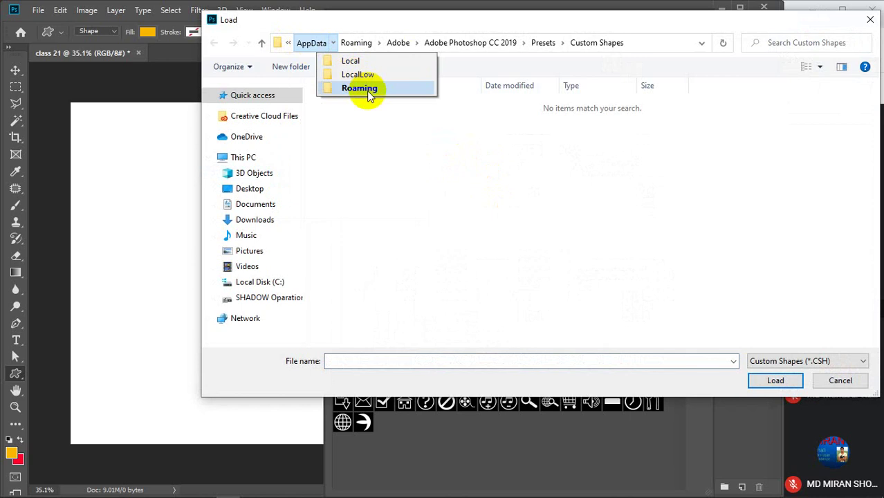
click(380, 43)
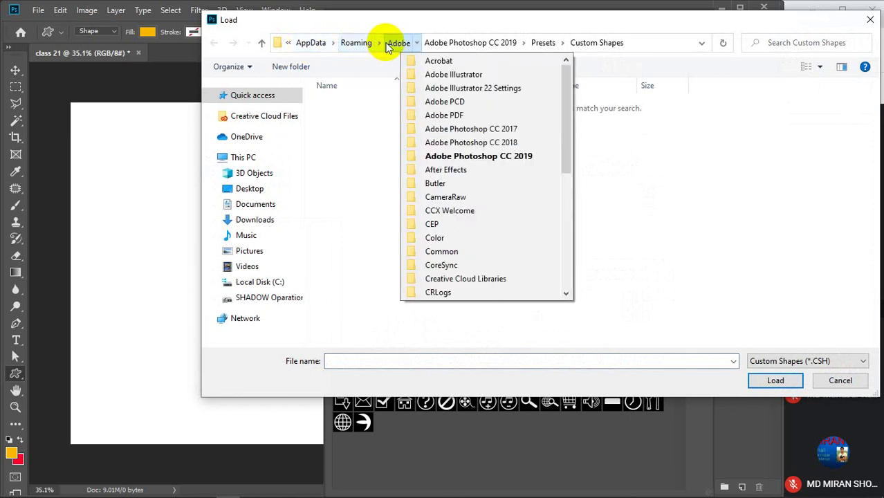
mouse_move(540, 49)
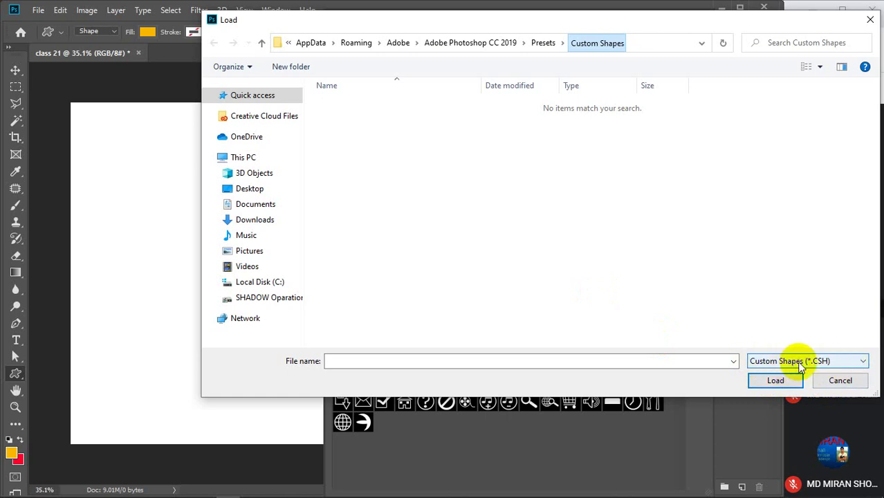
click(855, 367)
click(851, 369)
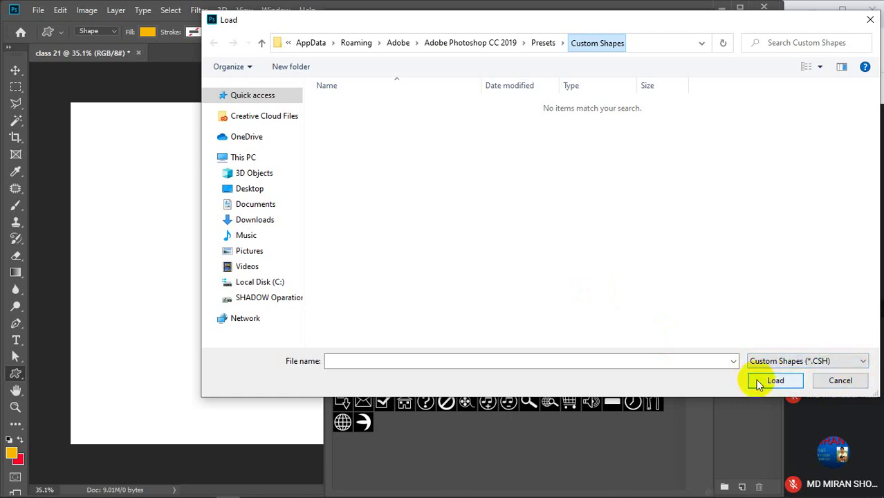
click(840, 380)
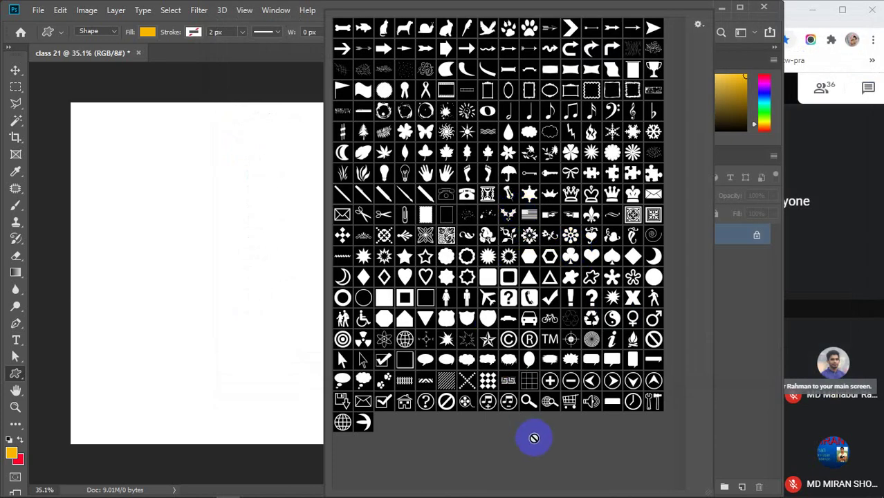
Cancel the custom shape size dialog and reopen the custom shape picker.
click(227, 136)
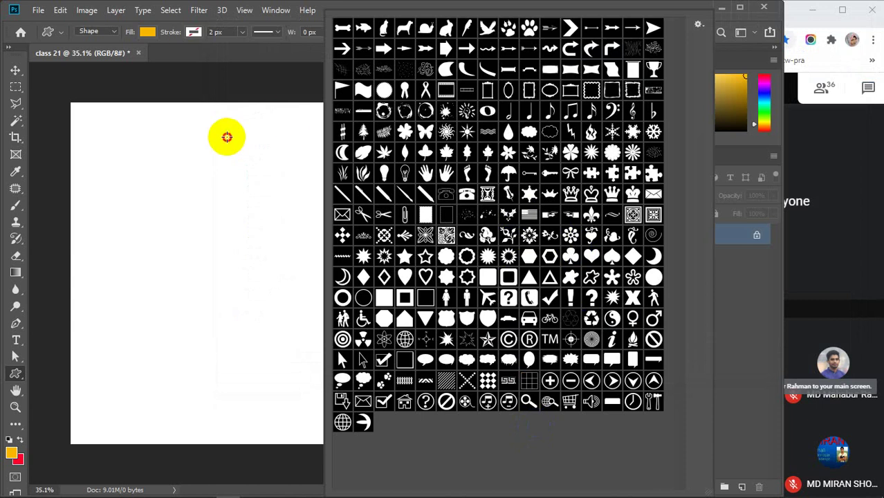
click(227, 137)
click(655, 270)
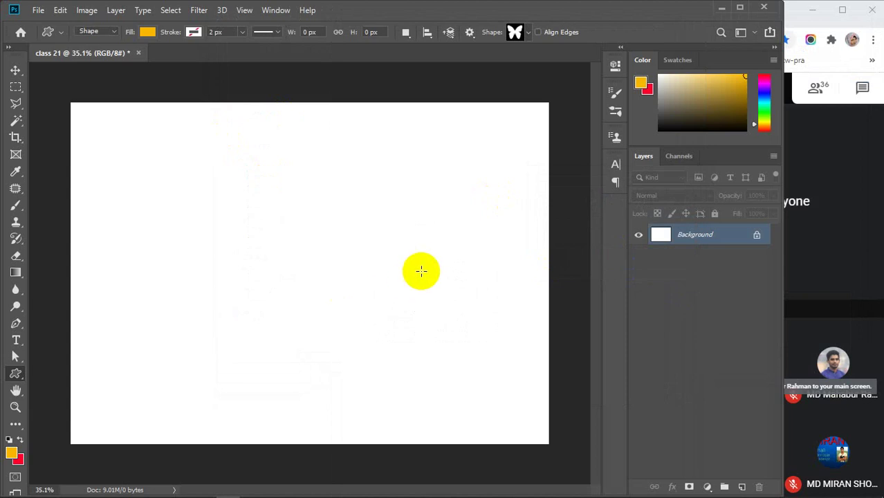
click(528, 32)
Check the picker's options menu, then resize the custom shape picker to show more shapes.
click(698, 25)
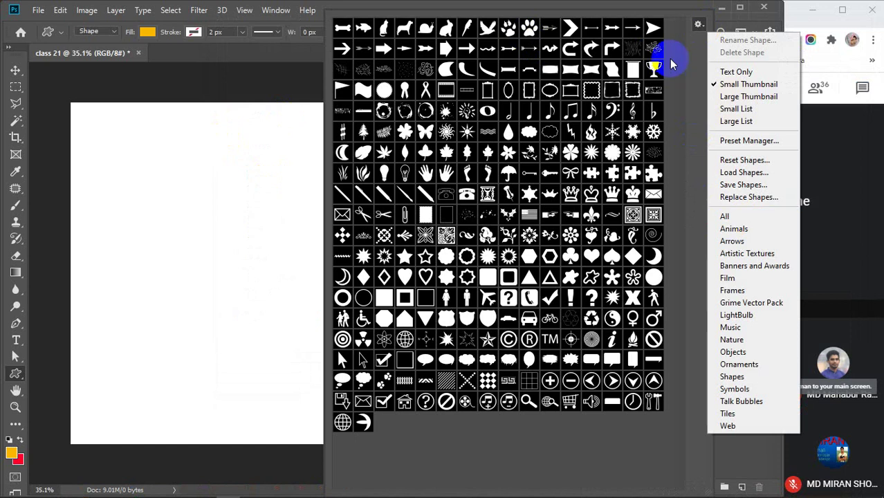
click(699, 24)
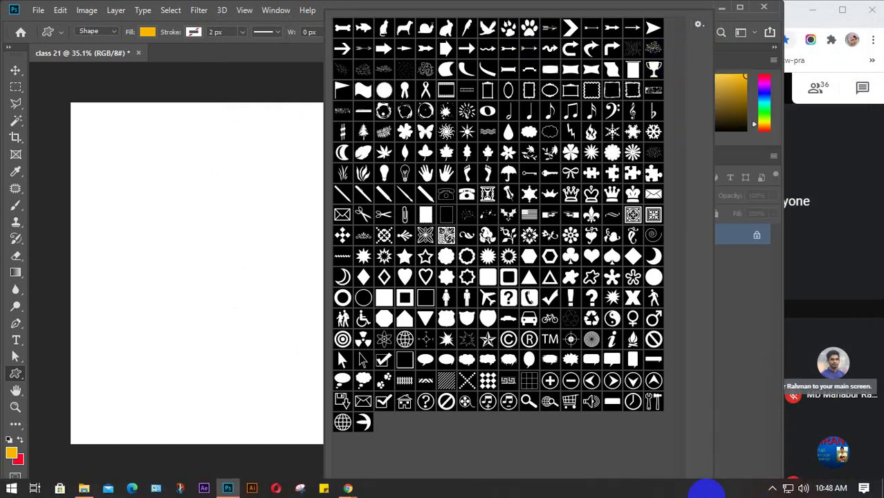
drag(704, 488, 425, 145)
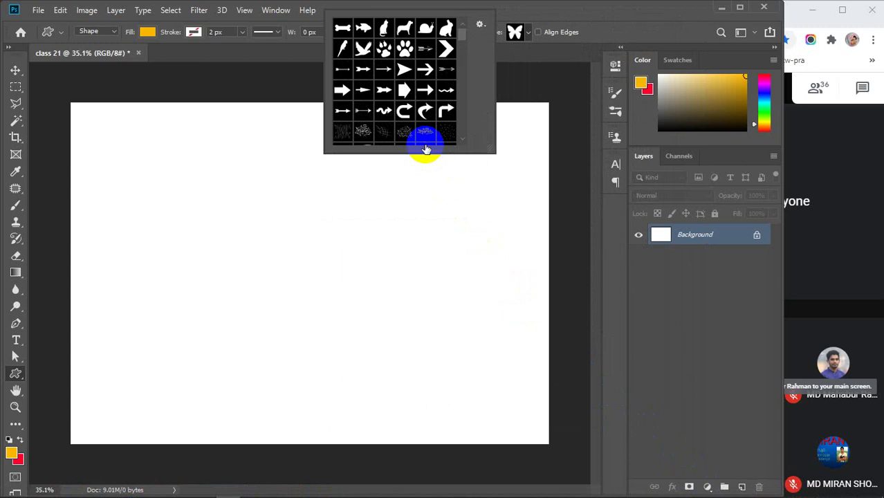
drag(491, 148, 557, 334)
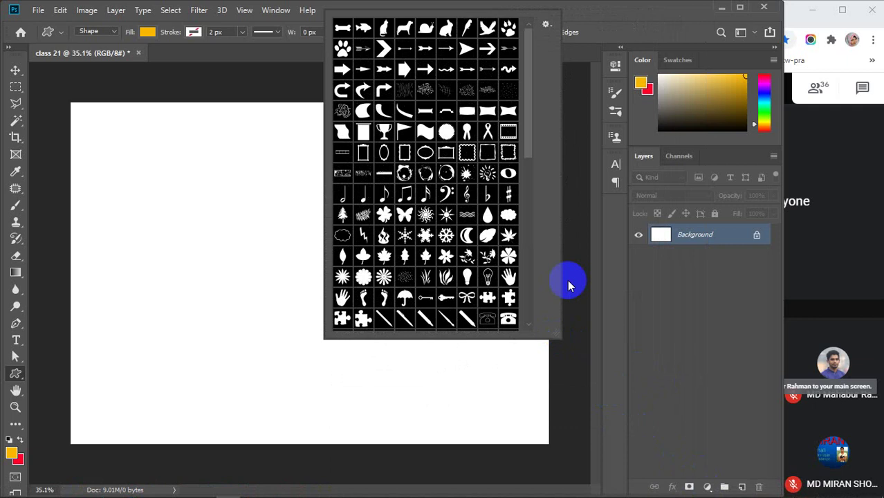
Close the picker's options list and the custom shape picker, then switch to the Move tool.
click(547, 26)
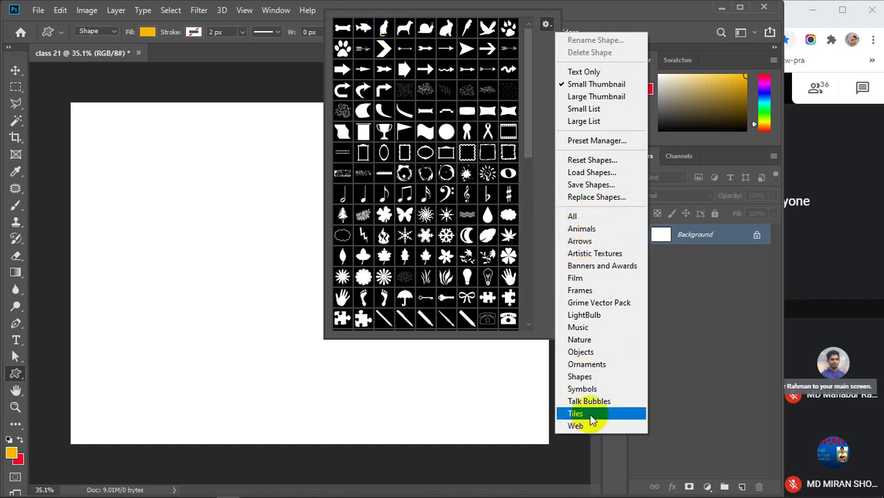
click(546, 26)
click(546, 27)
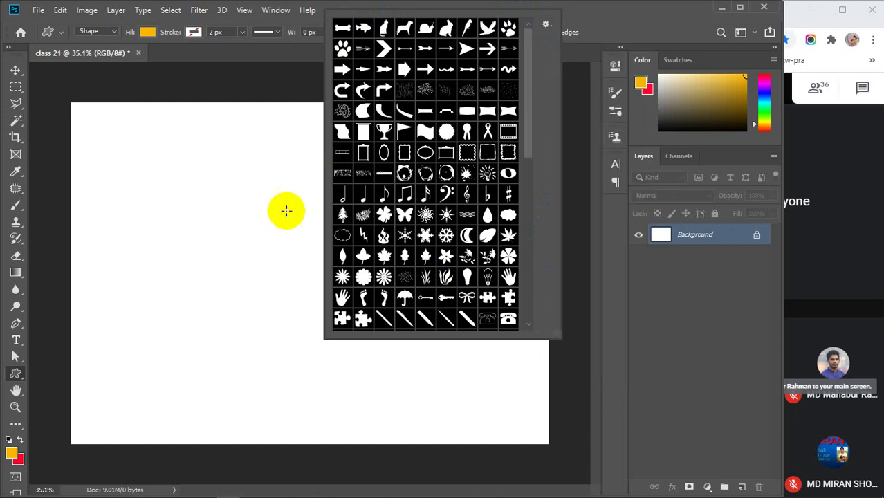
click(14, 72)
click(210, 232)
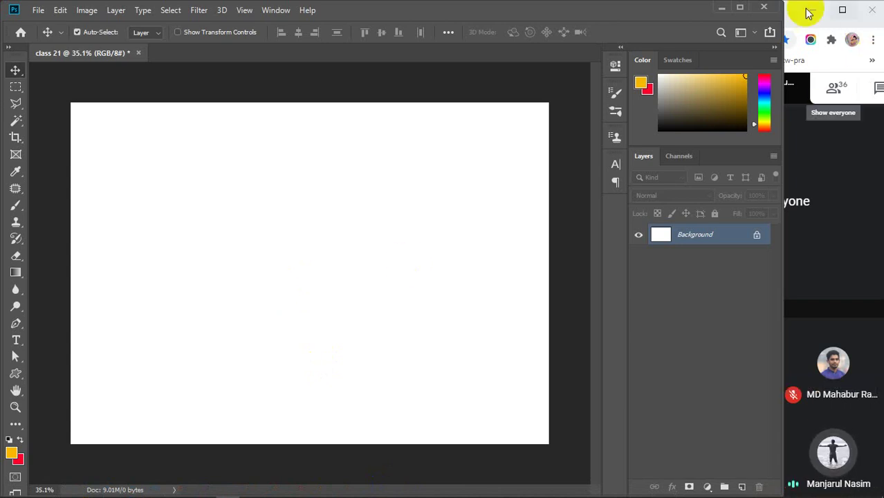
Minimize Photoshop, maximize the Google Meet window, and stop presenting the screen.
click(721, 8)
click(842, 10)
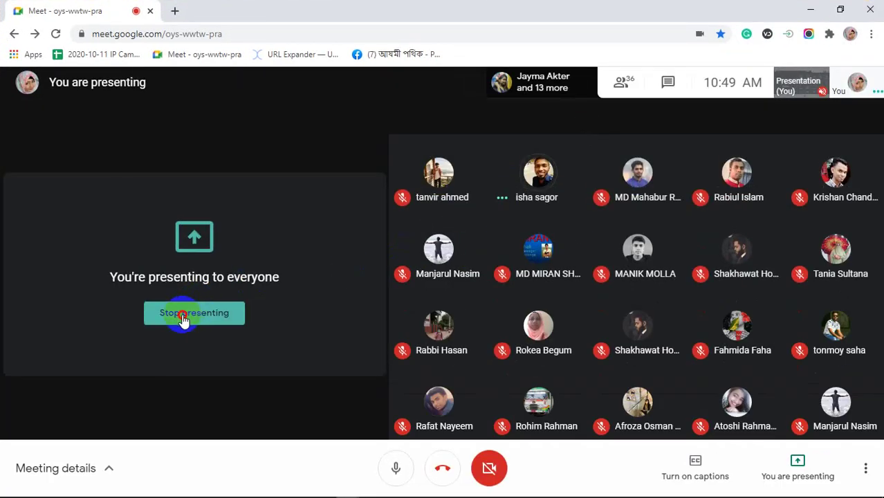
click(182, 316)
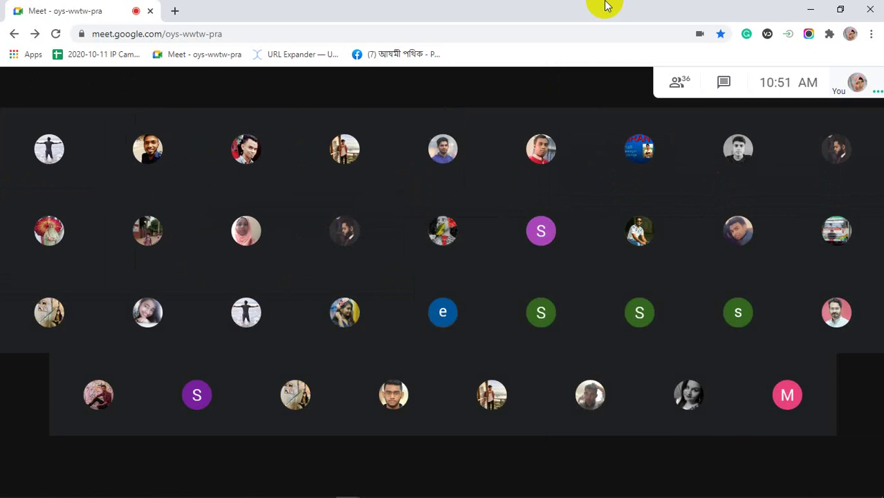
mouse_move(830, 488)
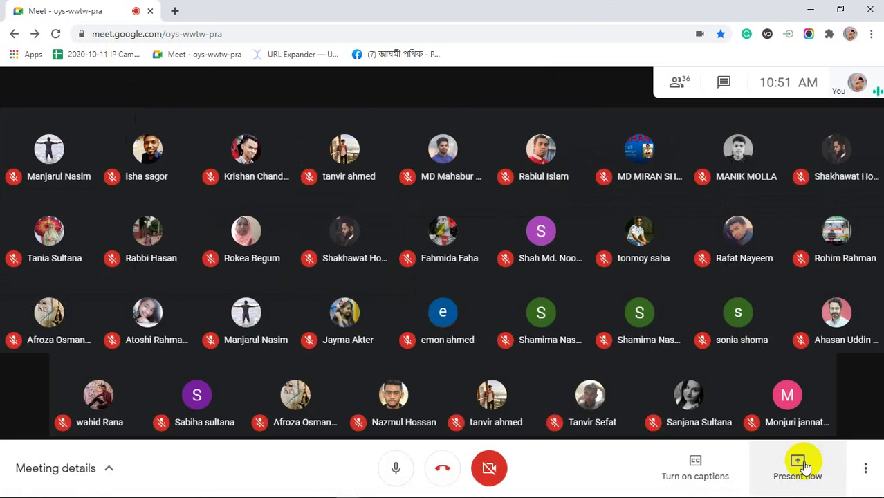
Present the entire screen in Meet again, hide the sharing notice, and restore down the window.
click(802, 468)
click(761, 354)
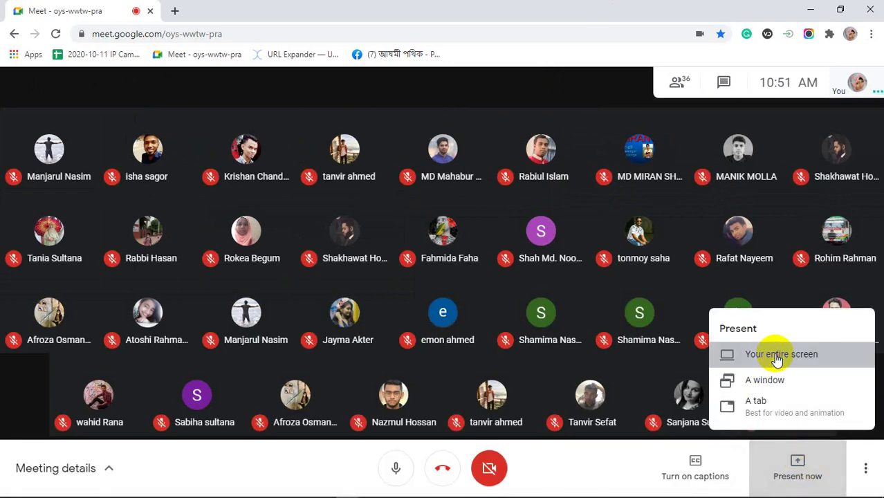
click(438, 178)
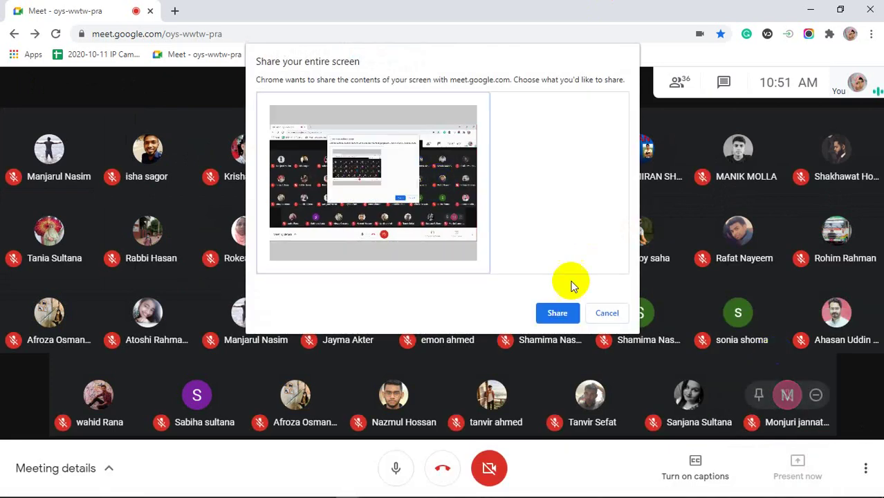
click(559, 315)
click(554, 478)
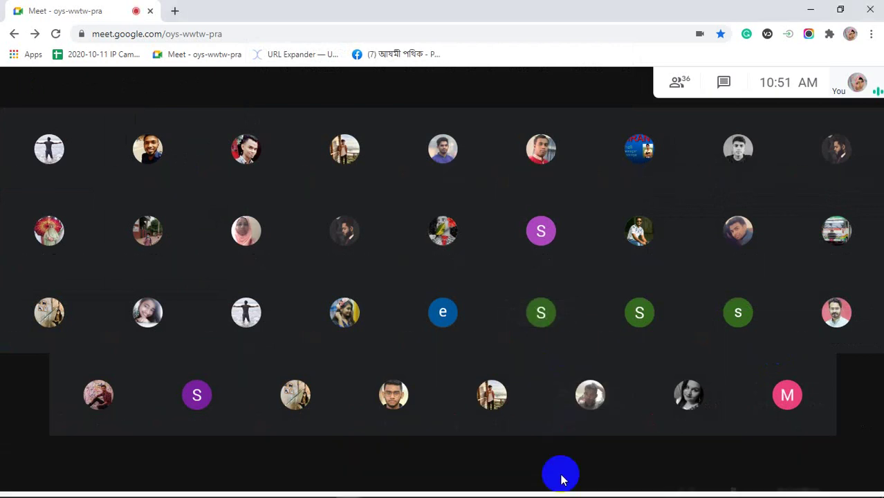
mouse_move(374, 229)
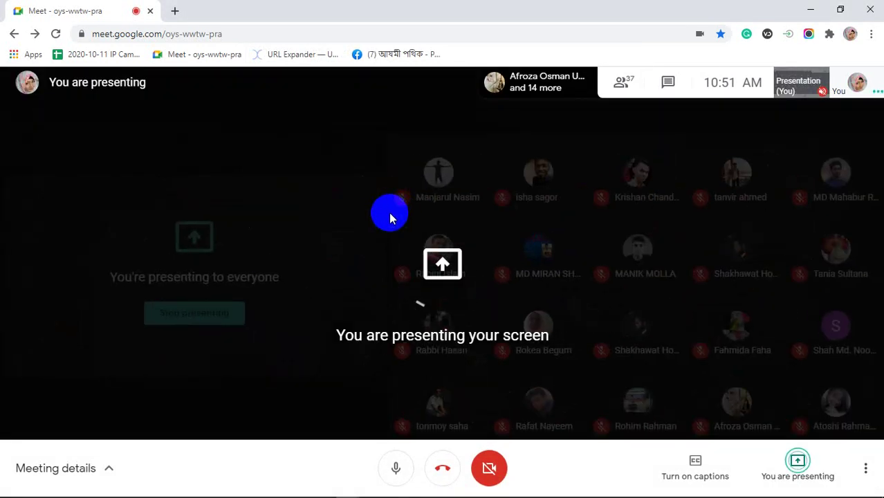
click(840, 9)
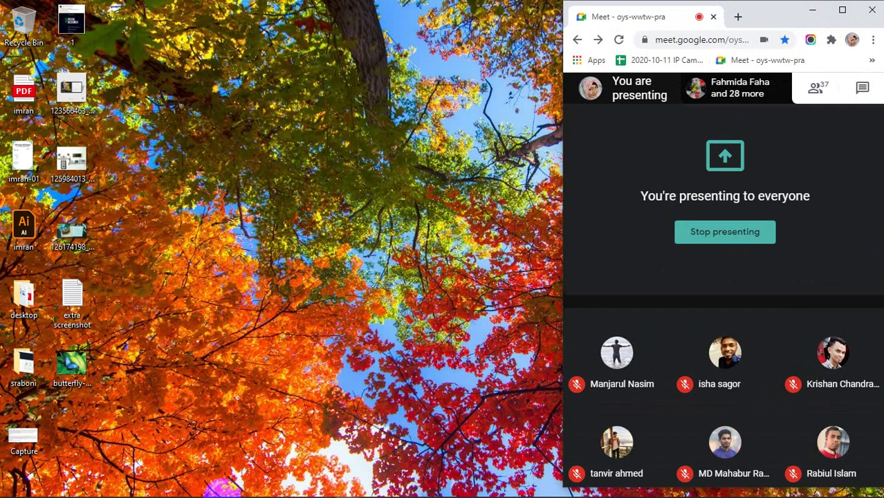
click(234, 490)
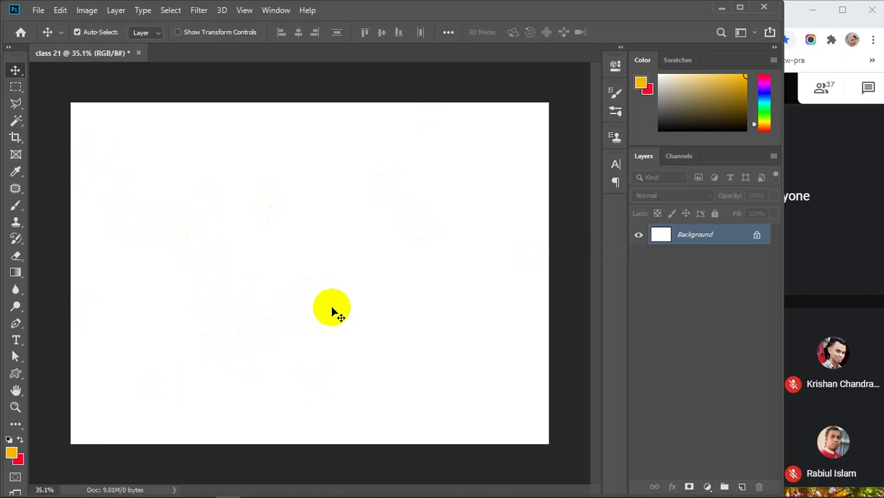
click(827, 490)
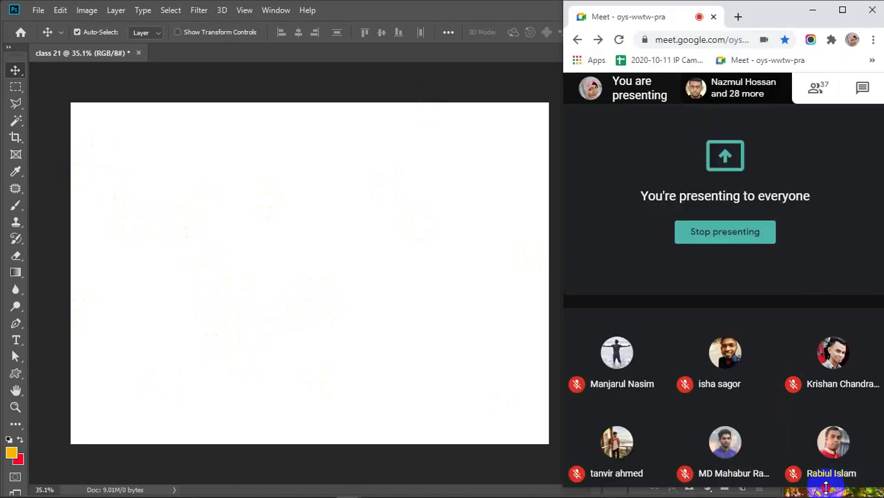
click(311, 254)
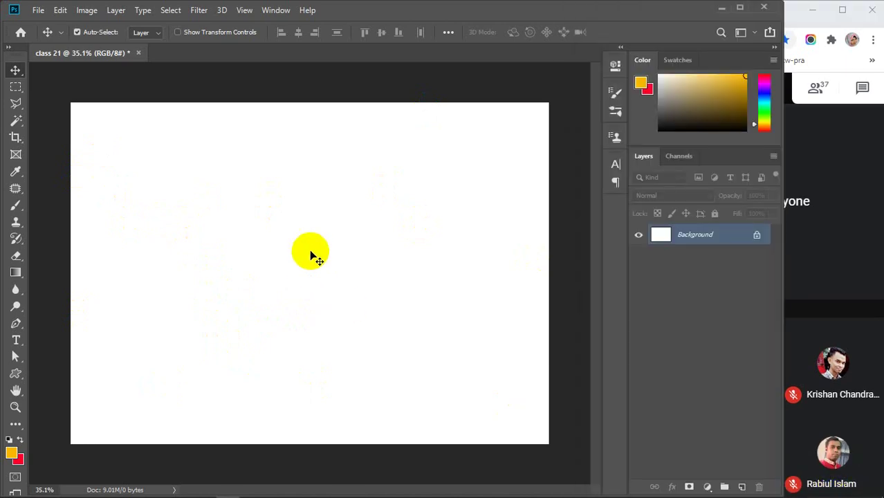
click(723, 9)
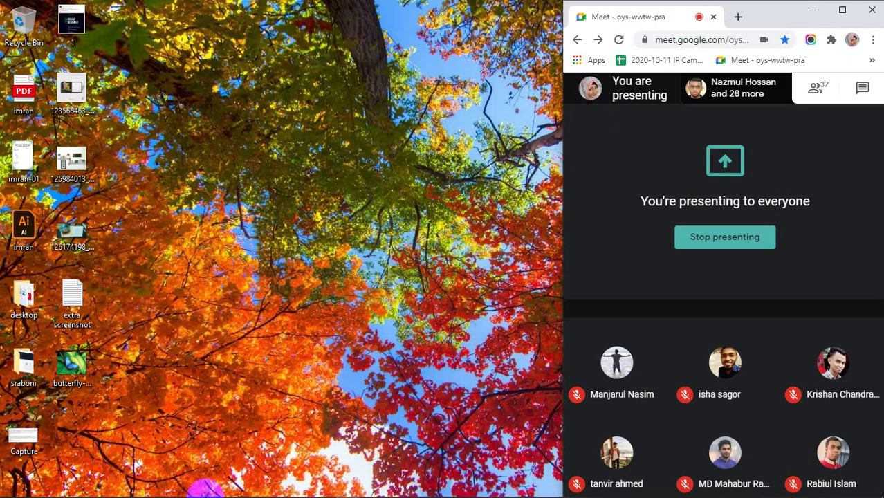
Narrow the flyer design Chrome window beside the meeting and open Google Sheets in a new tab.
mouse_move(346, 490)
click(282, 425)
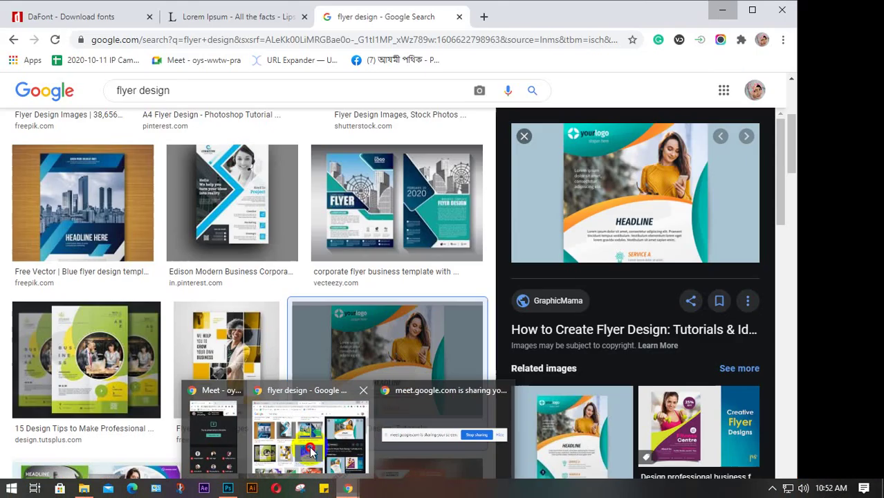
drag(801, 182, 612, 184)
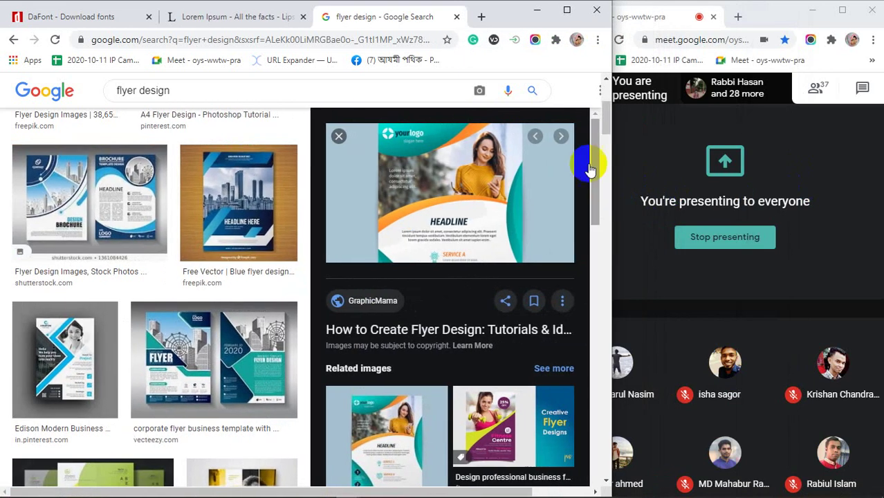
click(483, 17)
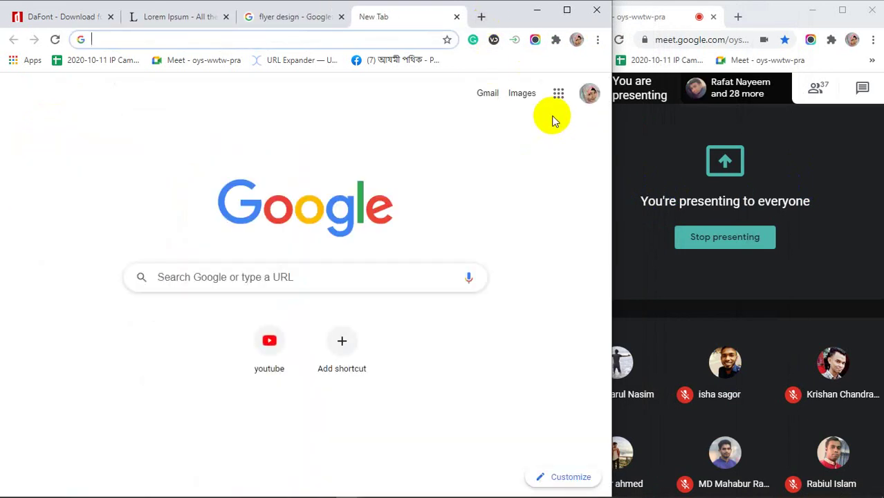
click(558, 94)
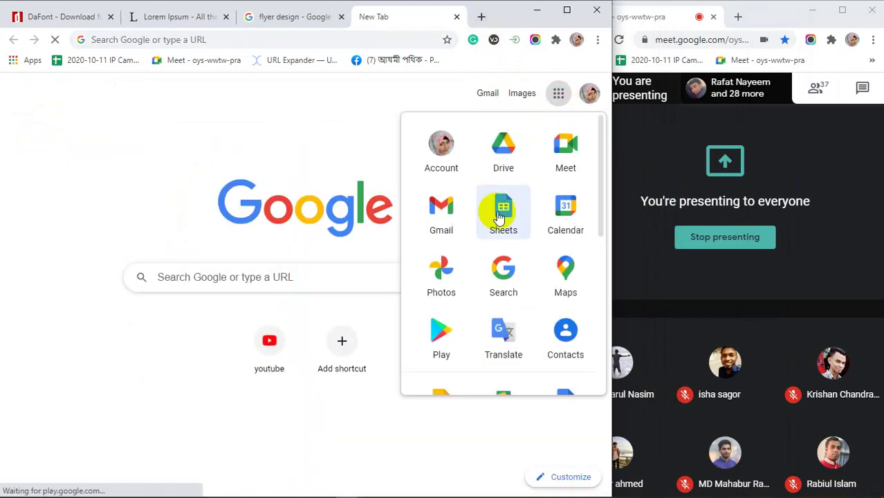
click(500, 215)
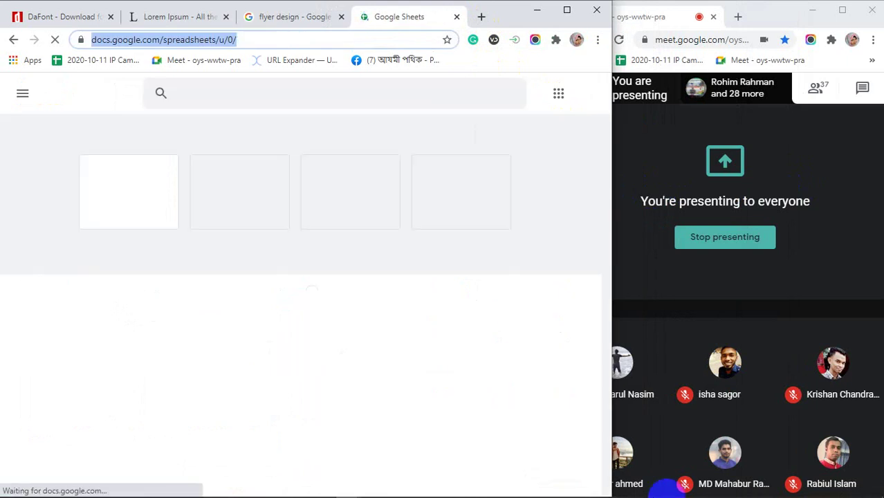